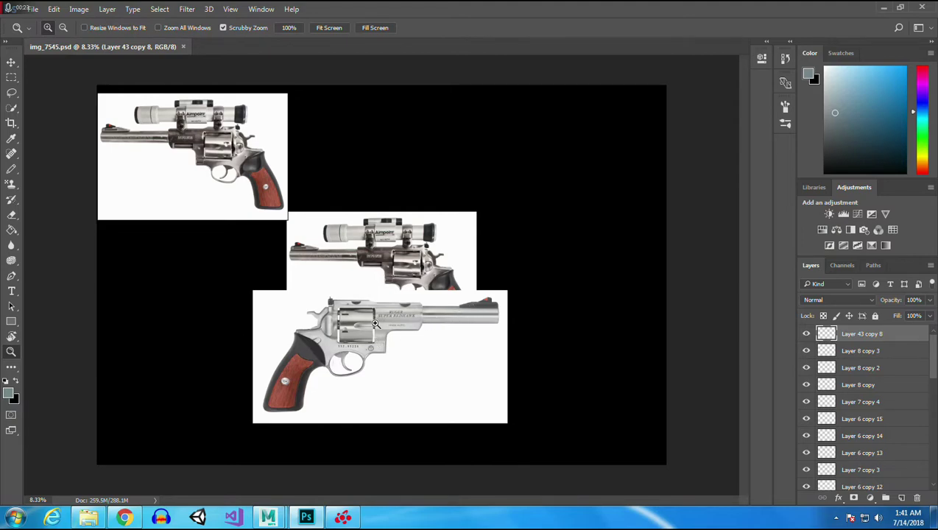
pyautogui.click(294, 387)
pyautogui.click(281, 391)
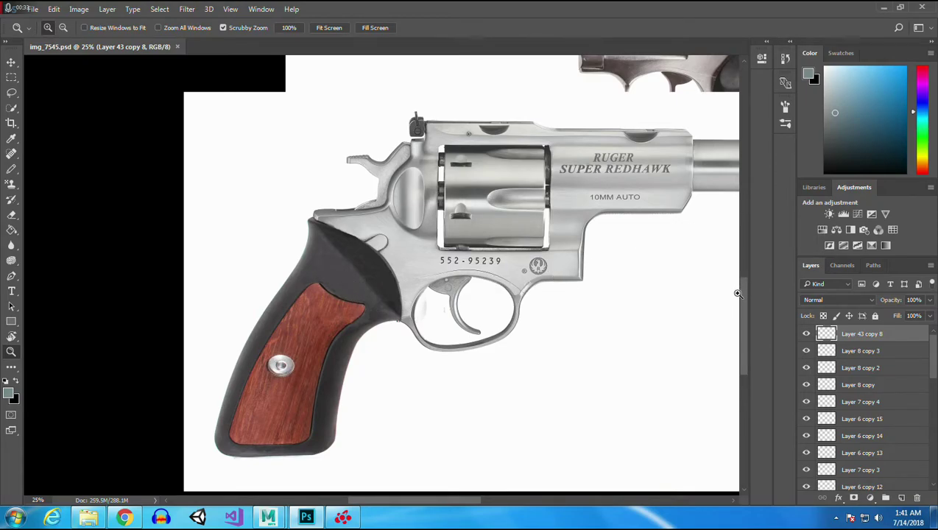
pyautogui.moveTo(748, 306); pyautogui.dragTo(744, 219)
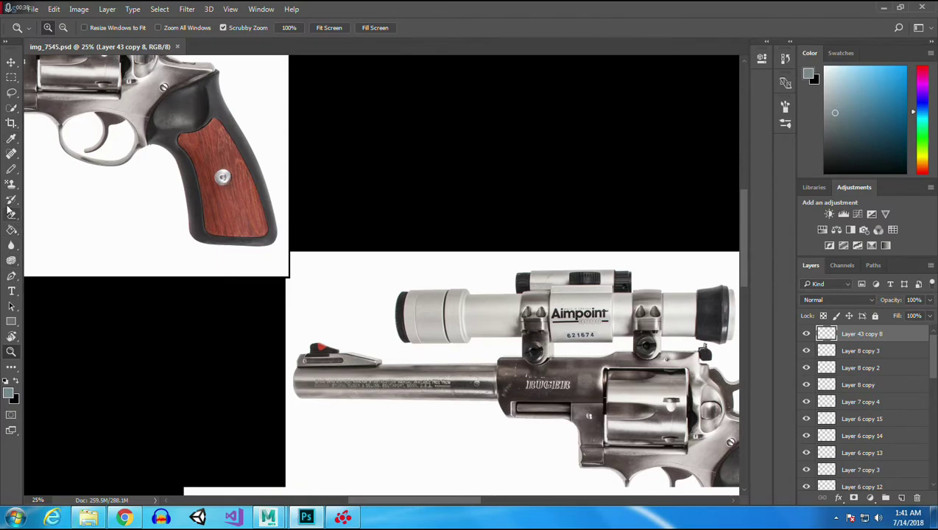
pyautogui.rightClick(403, 309)
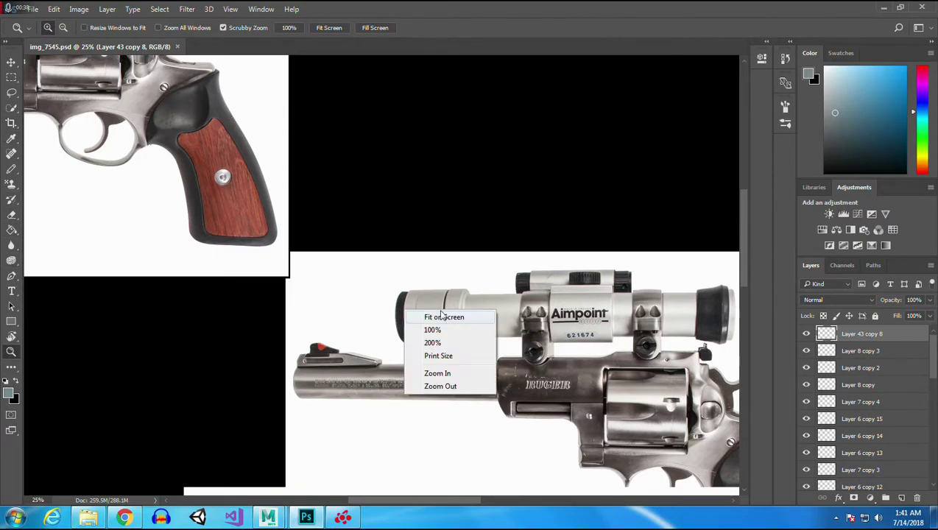
pyautogui.click(456, 318)
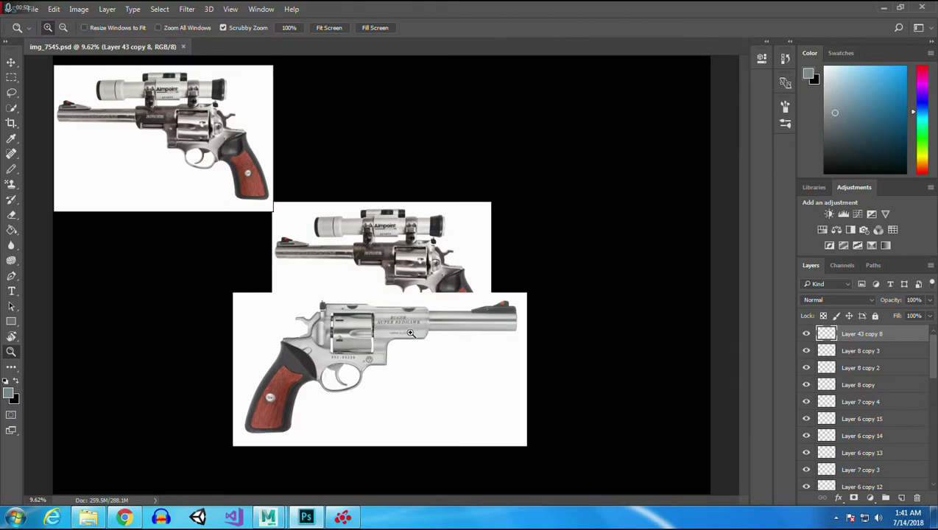
# - Merge all layers from Layer 43 copy 8 down to Layer 4 into one layer
pyautogui.scroll(-3, 929, 359)
pyautogui.scroll(-8, 859, 412)
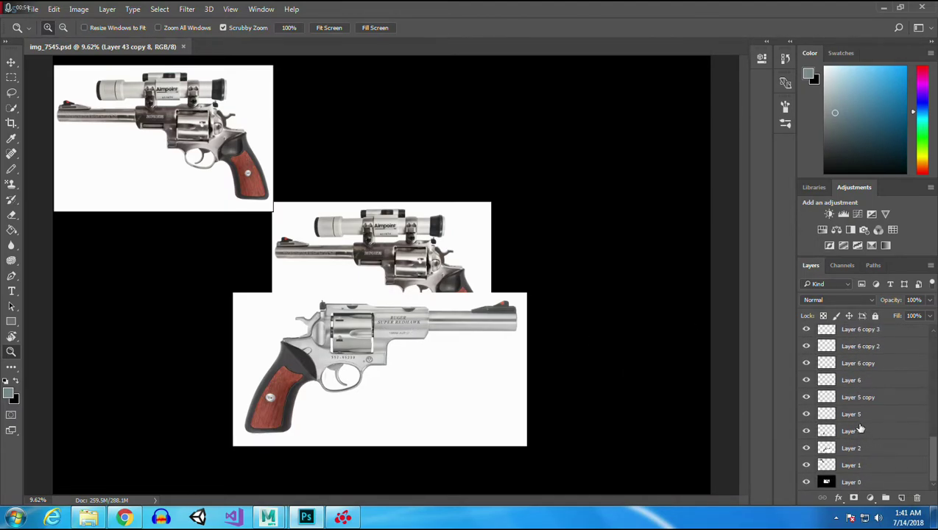
pyautogui.keyDown('shift'); pyautogui.click(854, 432); pyautogui.keyUp('shift')
pyautogui.rightClick(856, 432)
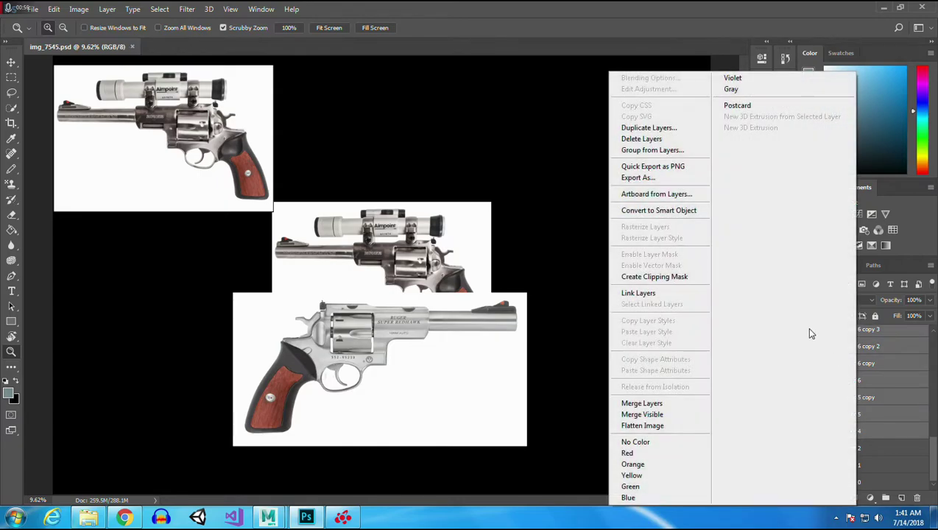
pyautogui.click(641, 404)
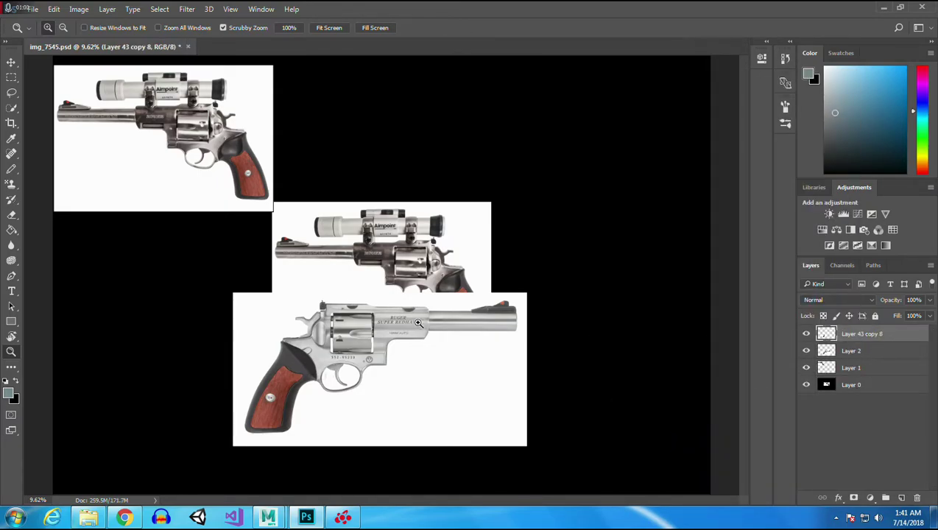
# - On Layer 2, use Quick Selection to select the metal frame and barrel of the large grey revolver, leaving out the grip
pyautogui.click(9, 65)
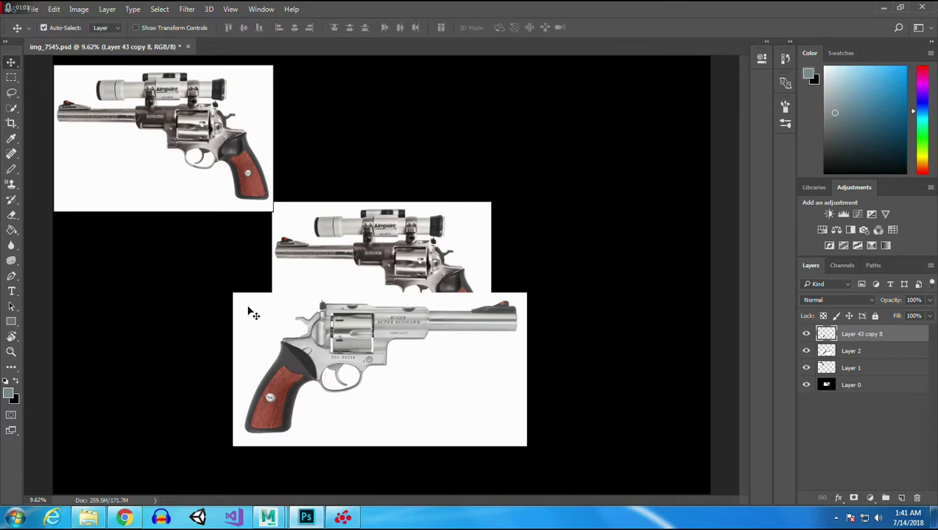
pyautogui.click(355, 333)
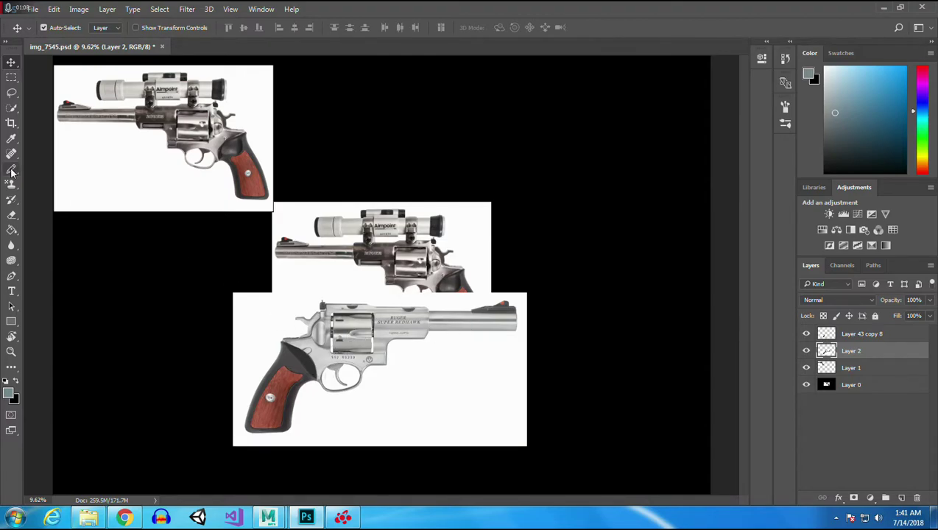
pyautogui.click(12, 108)
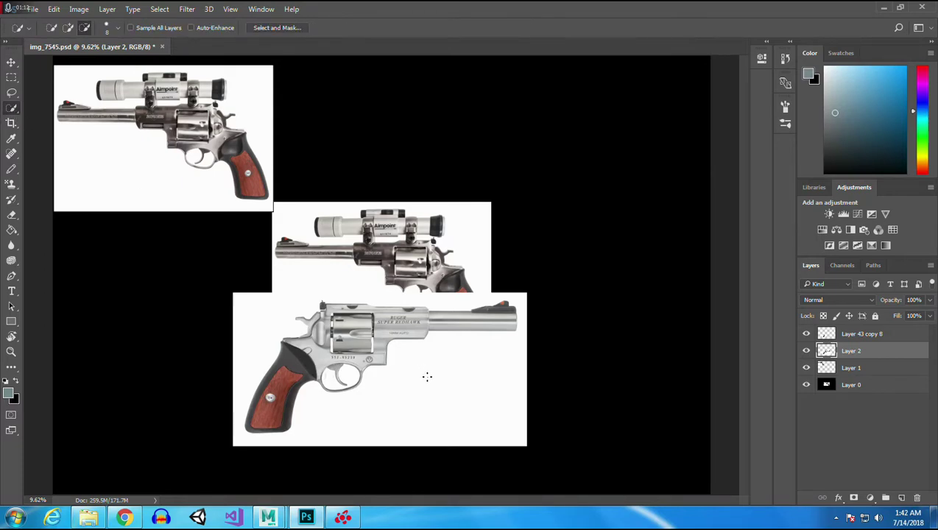
pyautogui.moveTo(304, 341)
pyautogui.mouseDown()
pyautogui.moveTo(324, 372)
pyautogui.moveTo(351, 383)
pyautogui.moveTo(410, 318)
pyautogui.moveTo(489, 317)
pyautogui.moveTo(477, 316)
pyautogui.mouseUp()
pyautogui.moveTo(398, 312); pyautogui.dragTo(322, 303)
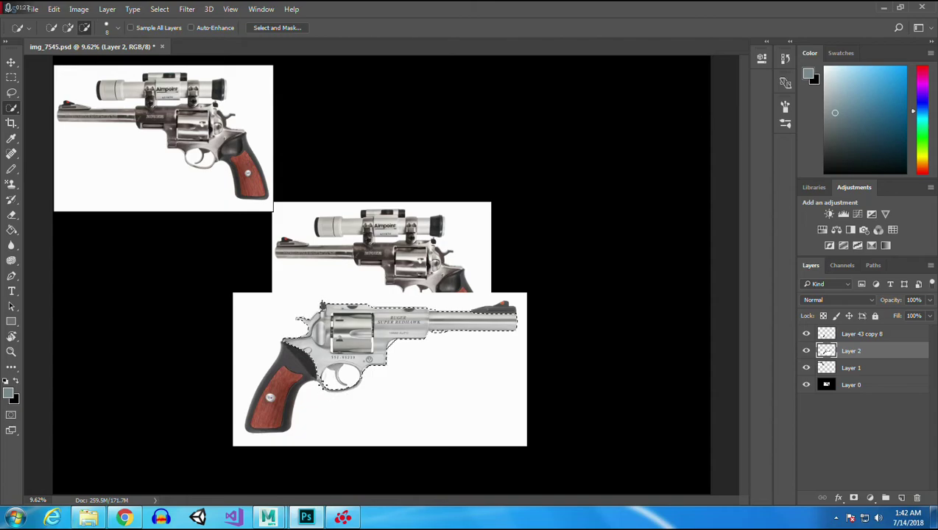
# - Add the lower edge of the trigger guard to the selection, using Quick Selection in add mode with a 26 px brush
pyautogui.press('z')
pyautogui.moveTo(338, 392); pyautogui.dragTo(338, 392)
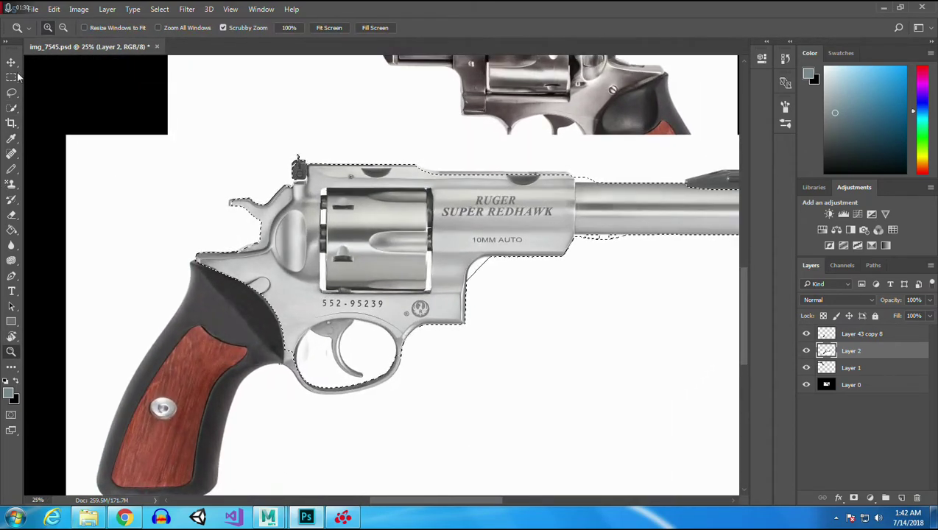
pyautogui.press('w')
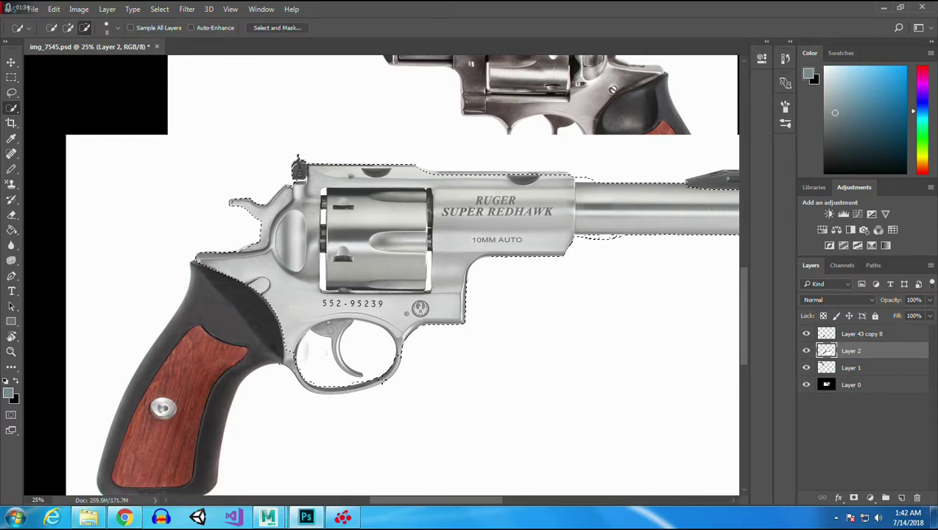
pyautogui.click(69, 28)
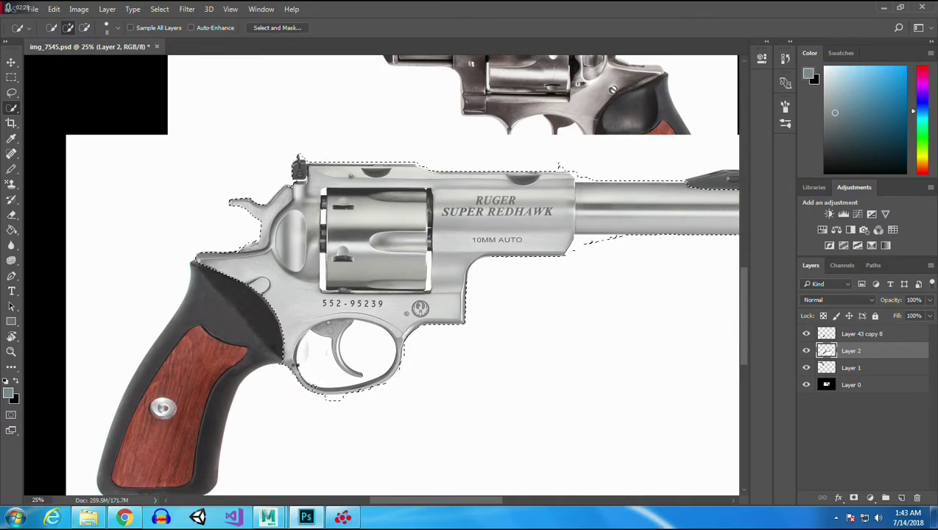
pyautogui.click(117, 28)
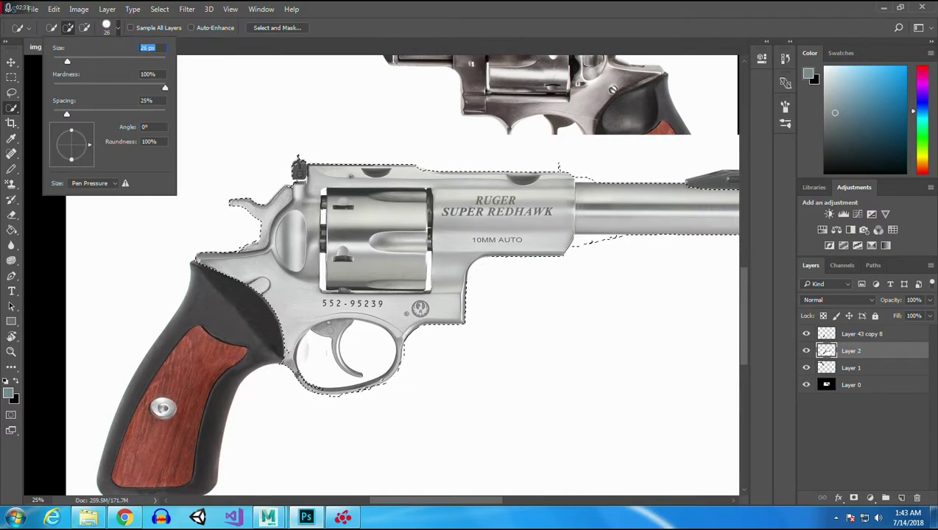
pyautogui.click(296, 372)
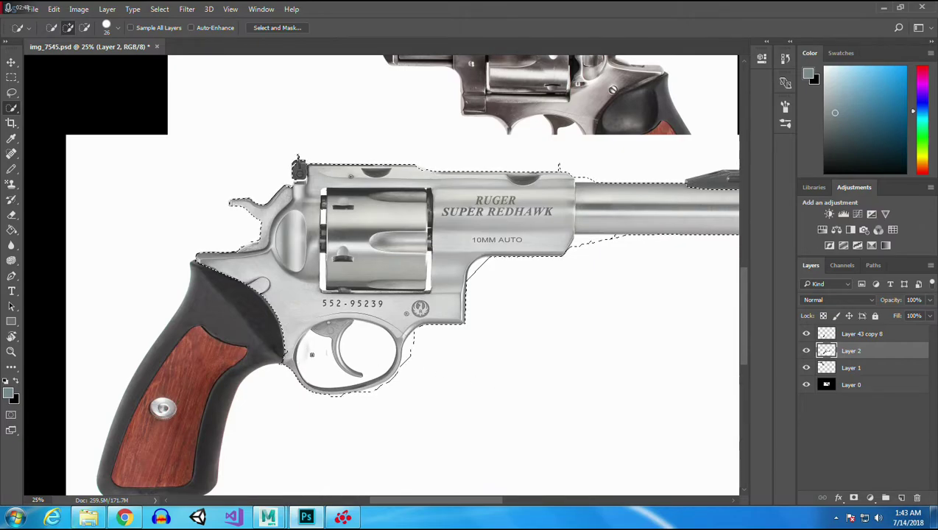
# - Set the Quick Selection brush to 10 px and refine the selection at the trigger guard's rear edge and the lower frame
pyautogui.click(119, 29)
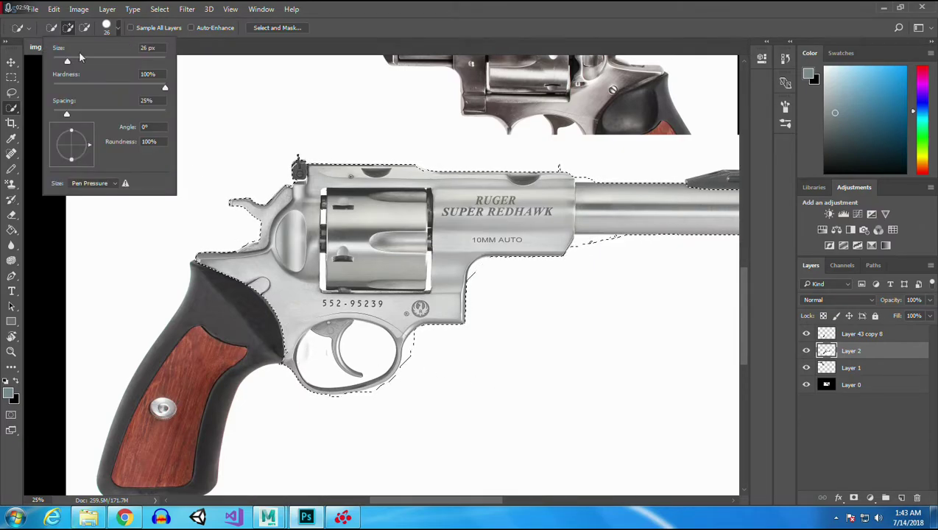
pyautogui.moveTo(67, 61); pyautogui.dragTo(58, 62)
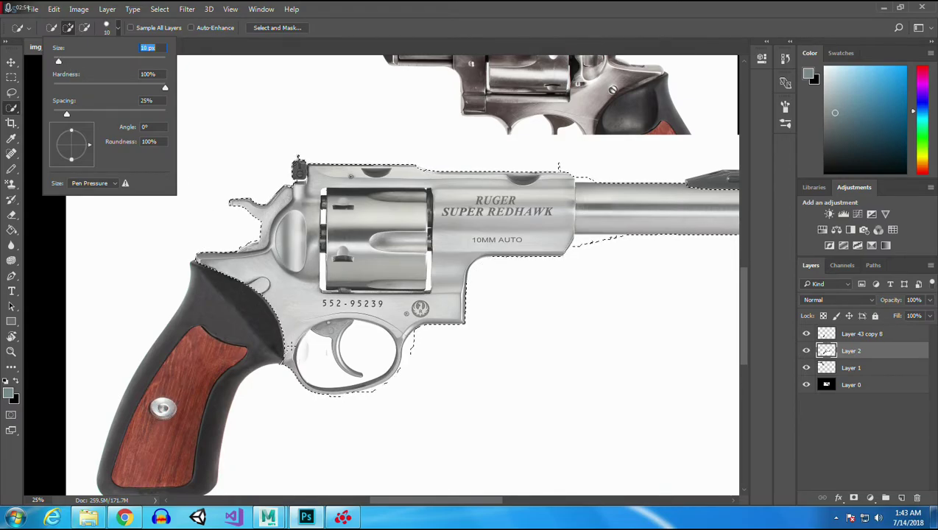
pyautogui.press('Return')
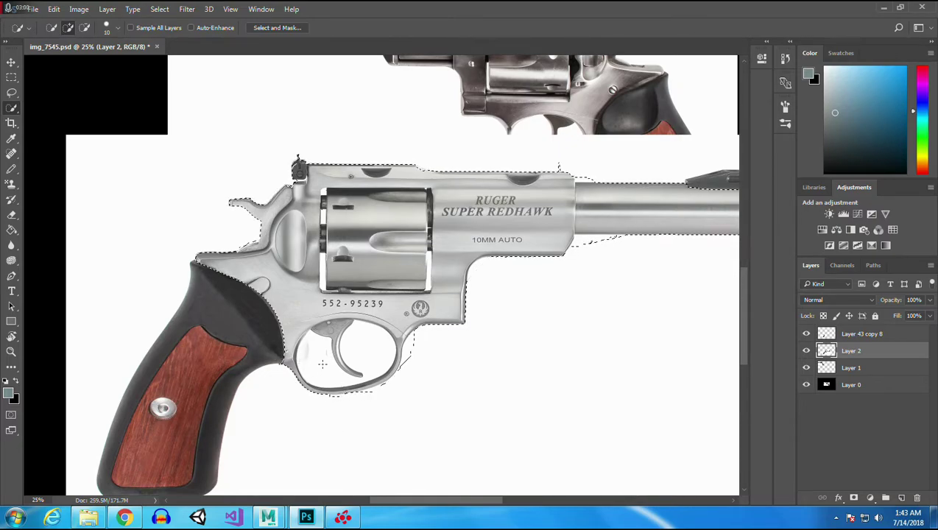
pyautogui.click(289, 357)
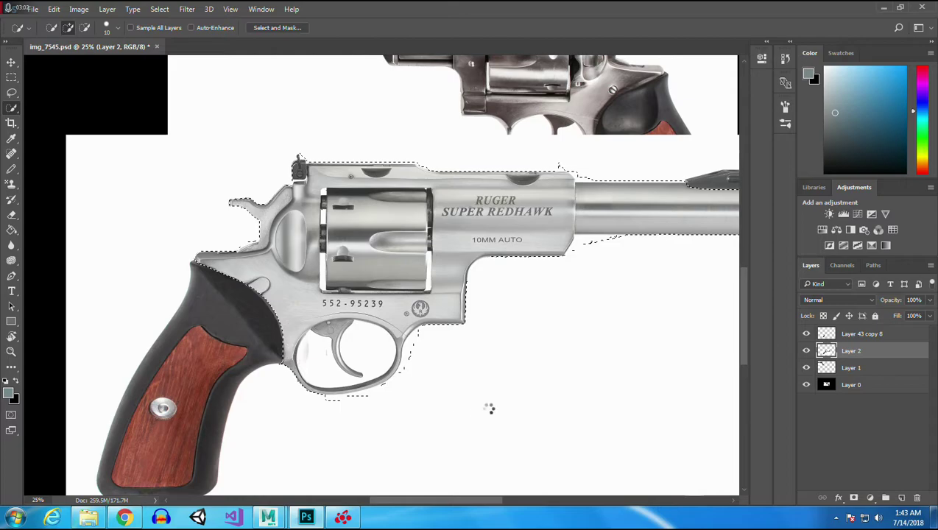
pyautogui.moveTo(417, 502); pyautogui.dragTo(460, 508)
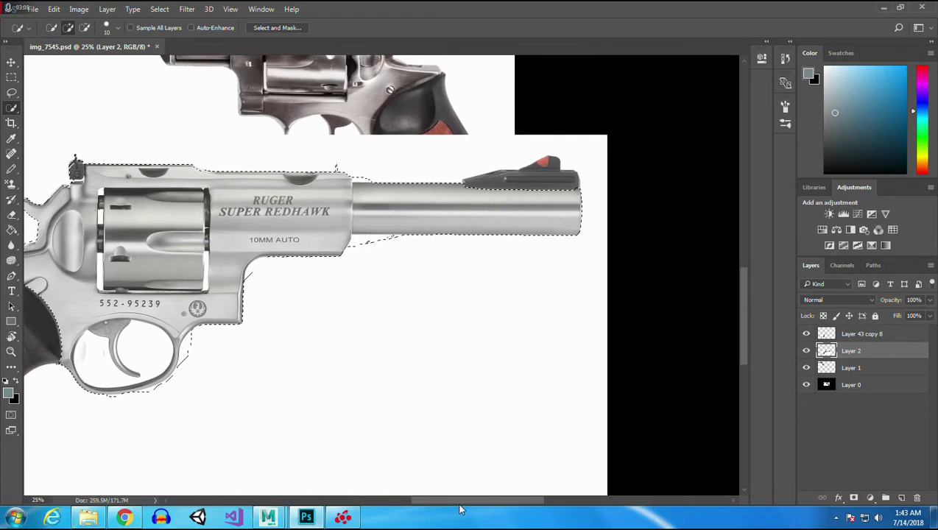
pyautogui.moveTo(459, 508); pyautogui.dragTo(419, 507)
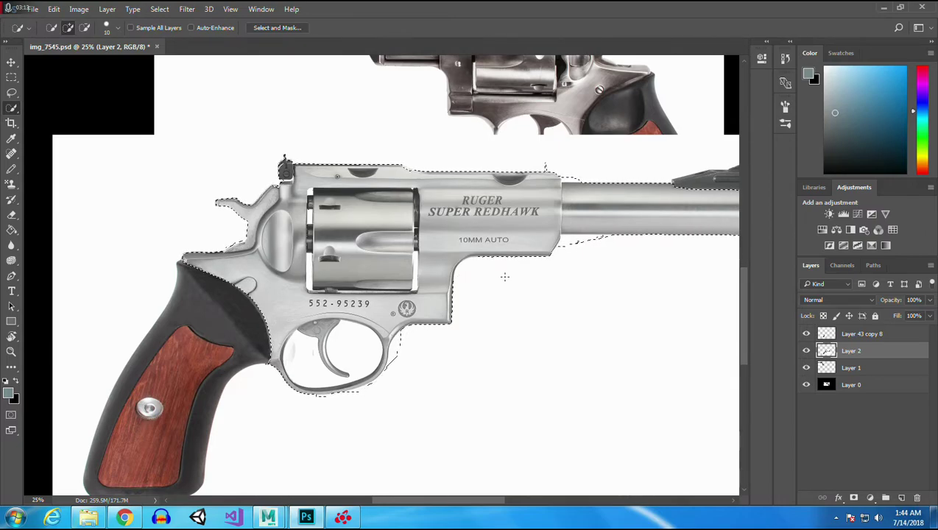
pyautogui.click(437, 250)
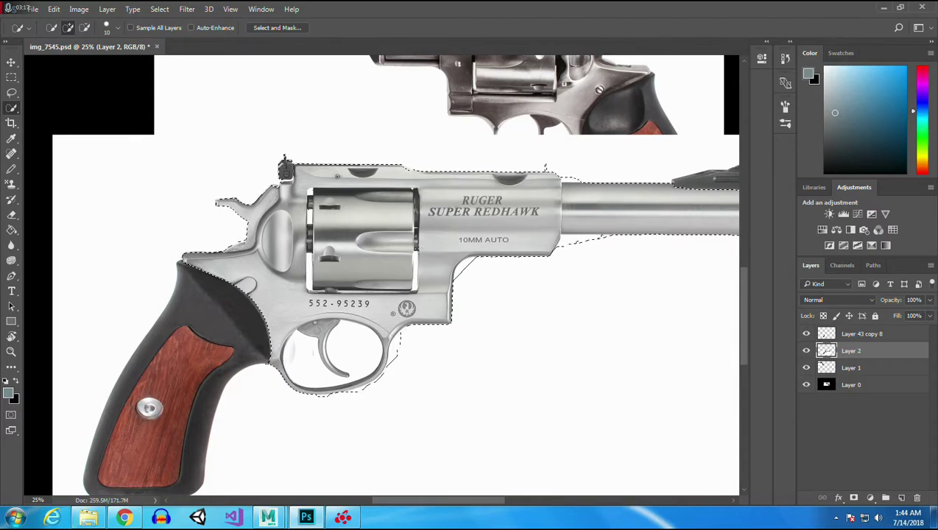
# - Copy the selected revolver metal to a new layer and place that layer at the top of the stack
pyautogui.press('v')
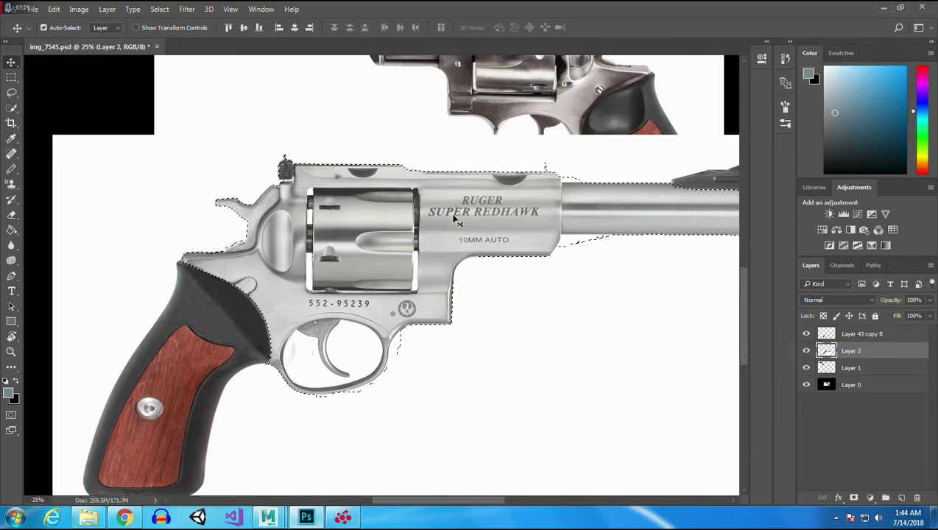
pyautogui.hotkey('ctrl', 'j')
pyautogui.moveTo(458, 221); pyautogui.dragTo(409, 382)
pyautogui.moveTo(439, 239); pyautogui.dragTo(469, 214)
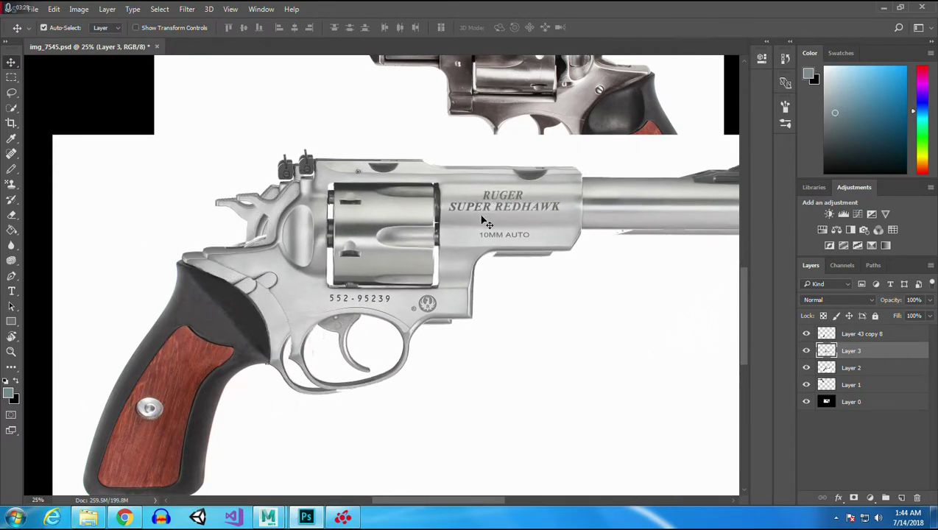
pyautogui.moveTo(834, 354); pyautogui.dragTo(839, 331)
# - Copy a rectangular area around the dark frame panel with the RUGER lettering from Layer 0 to a new layer
pyautogui.moveTo(743, 310); pyautogui.dragTo(740, 260)
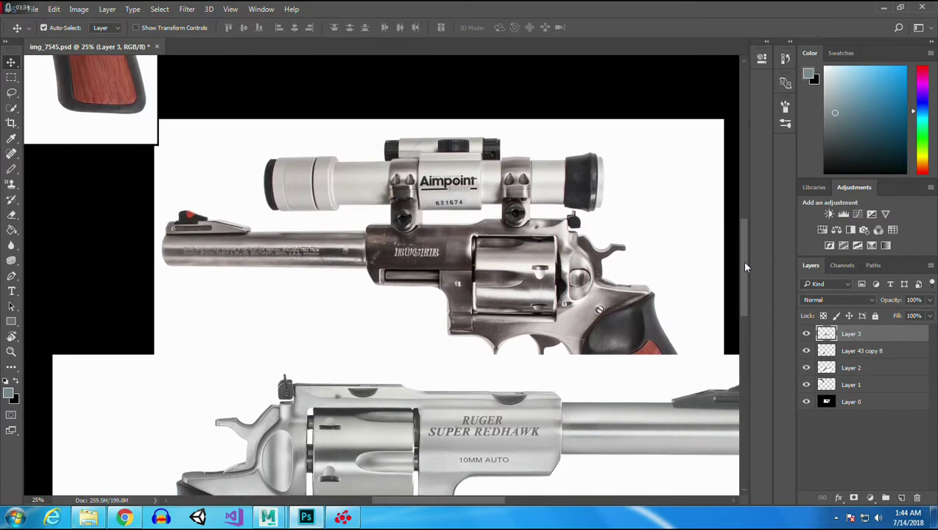
pyautogui.click(11, 76)
pyautogui.moveTo(379, 234); pyautogui.dragTo(462, 287)
pyautogui.click(11, 62)
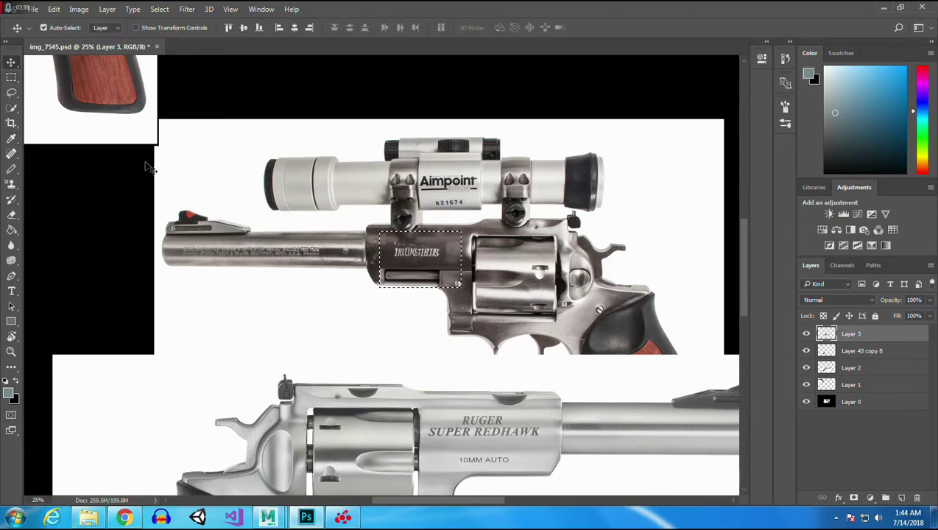
pyautogui.click(298, 259)
pyautogui.click(11, 77)
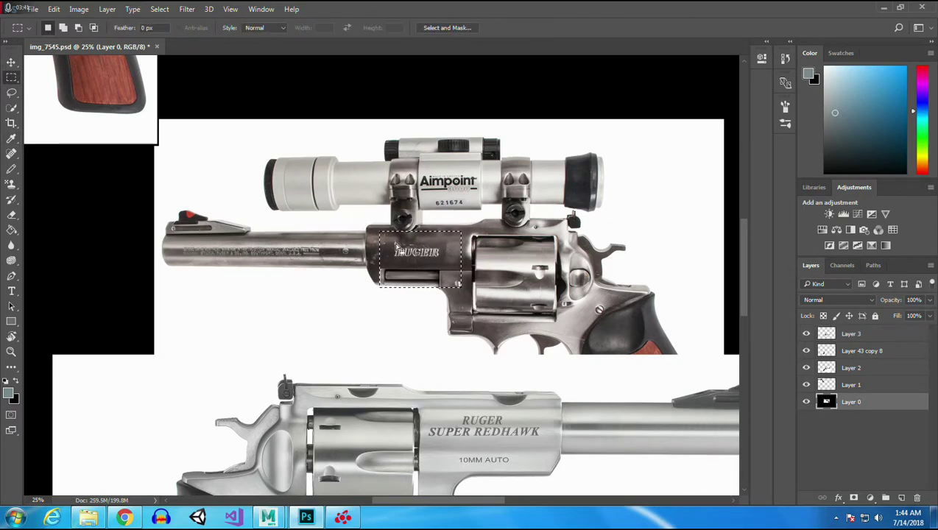
pyautogui.hotkey('ctrl', 'j')
# - Place Layer 4 directly below Layer 3 in the stack and move its RUGER panel patch beneath the grey revolver's barrel
pyautogui.click(11, 62)
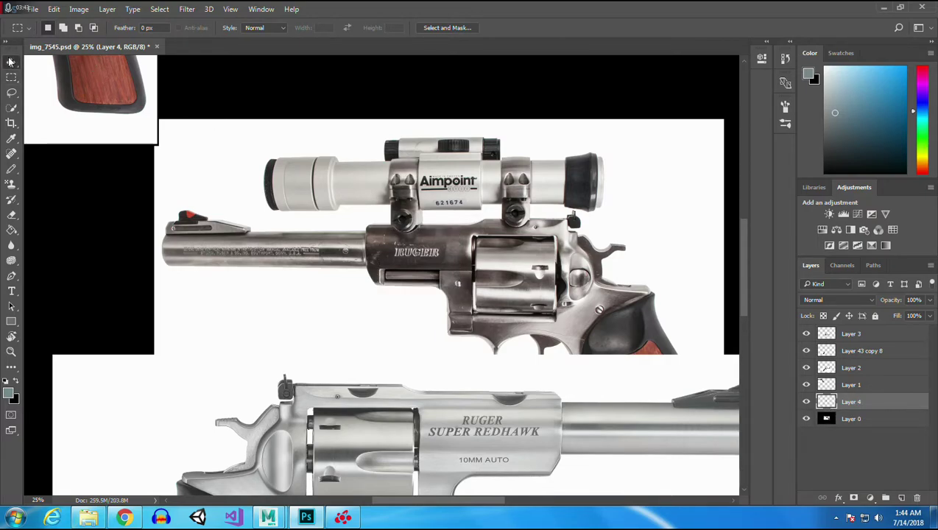
pyautogui.moveTo(857, 400); pyautogui.dragTo(859, 344)
pyautogui.moveTo(452, 256); pyautogui.dragTo(712, 471)
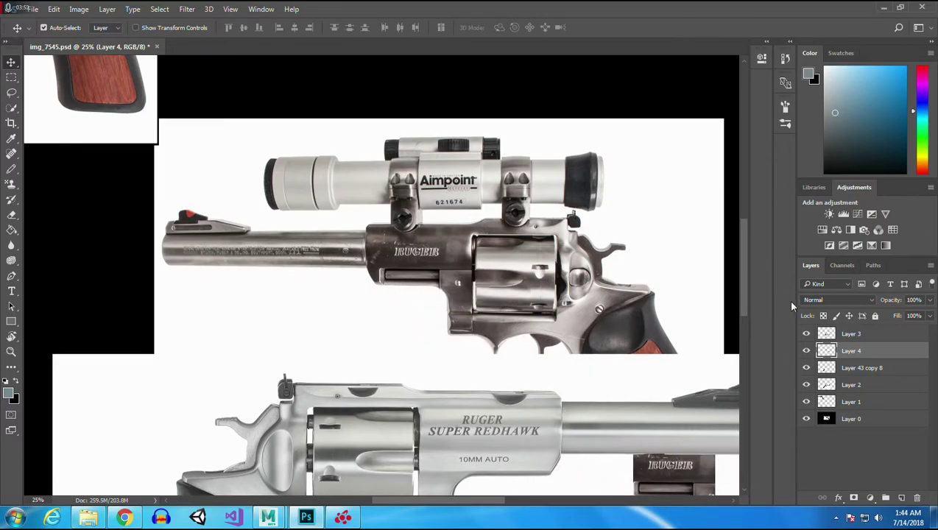
# - Move Layer 3 and Layer 4 together to just above Layer 0 in the layer stack
pyautogui.moveTo(742, 277); pyautogui.dragTo(745, 300)
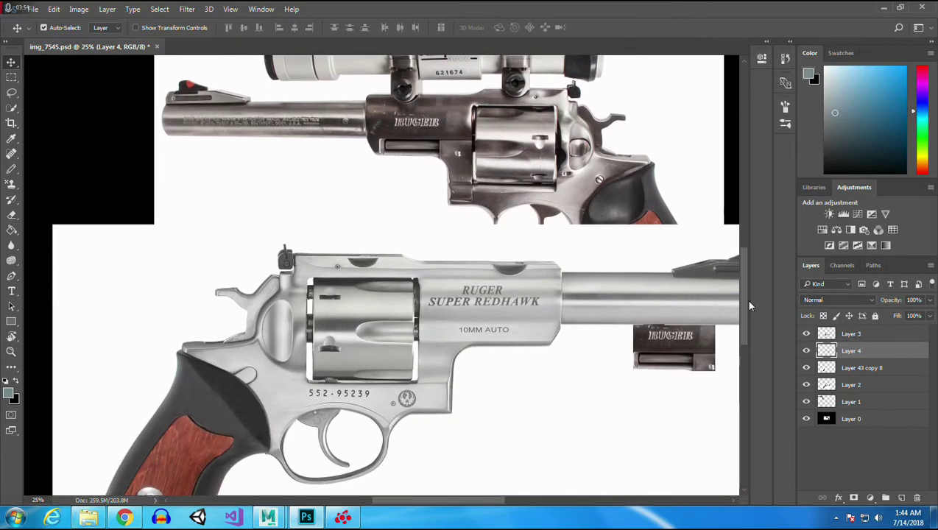
pyautogui.keyDown('shift'); pyautogui.click(852, 335); pyautogui.keyUp('shift')
pyautogui.moveTo(852, 349); pyautogui.dragTo(854, 410)
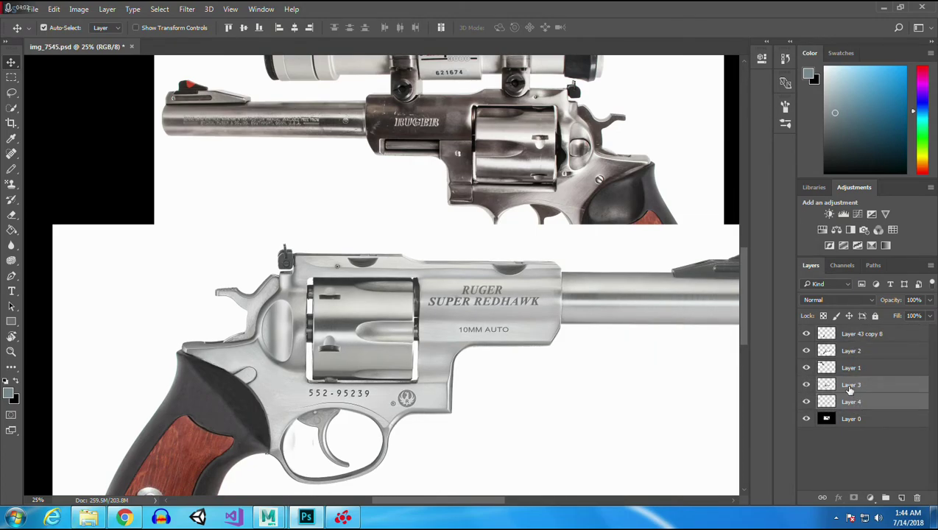
# - Hide Layer 1, Layer 2 and Layer 43 copy 8
pyautogui.click(806, 367)
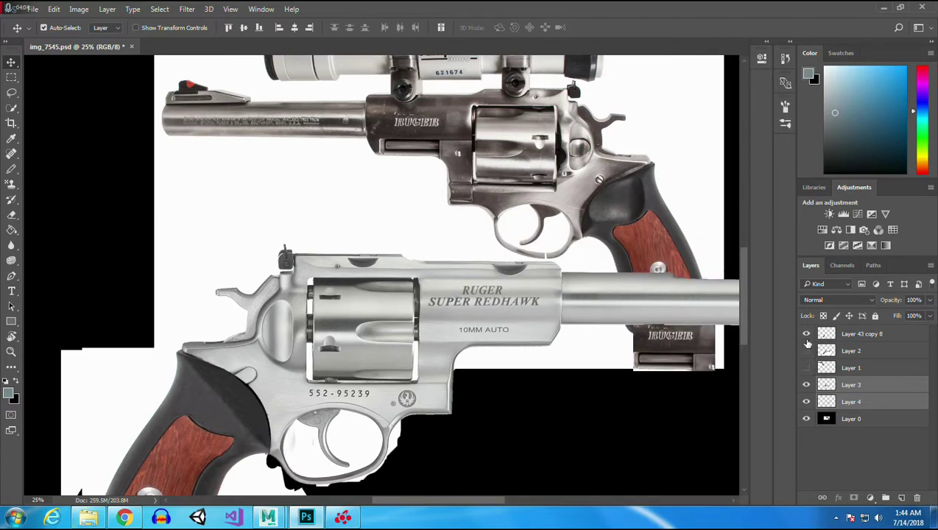
pyautogui.click(806, 335)
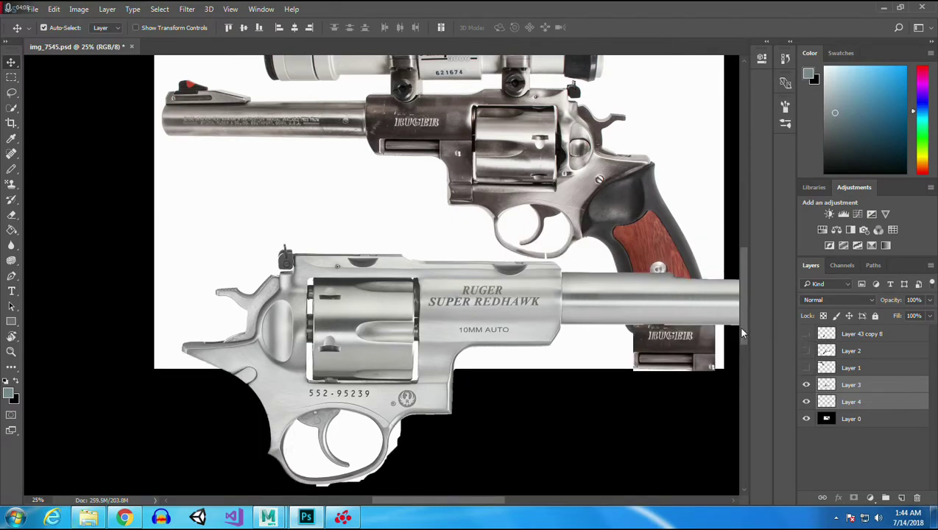
pyautogui.moveTo(748, 281); pyautogui.dragTo(748, 302)
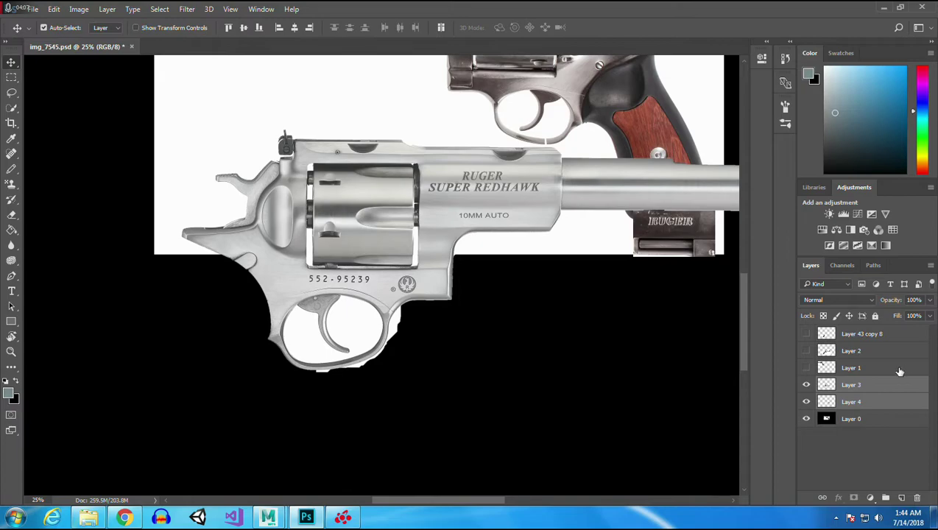
# - Move Layer 4 directly above Layer 3 in the layer stack and check its RUGER patch by toggling its visibility
pyautogui.click(860, 401)
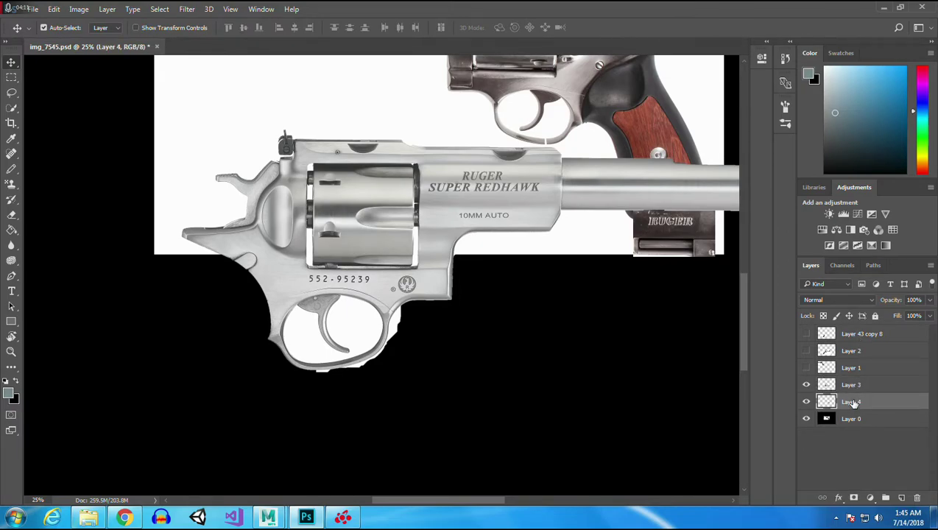
pyautogui.moveTo(822, 403); pyautogui.dragTo(828, 384)
pyautogui.click(806, 402)
pyautogui.click(807, 401)
pyautogui.click(806, 401)
pyautogui.click(807, 401)
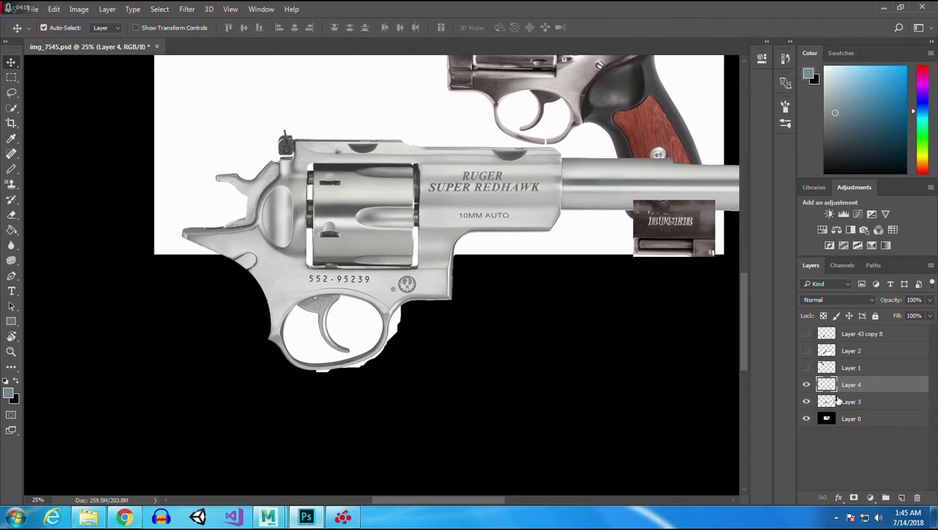
# - Add a Hue/Saturation adjustment layer directly above Layer 3 and enable Colorize on it
pyautogui.click(839, 401)
pyautogui.click(806, 401)
pyautogui.click(806, 402)
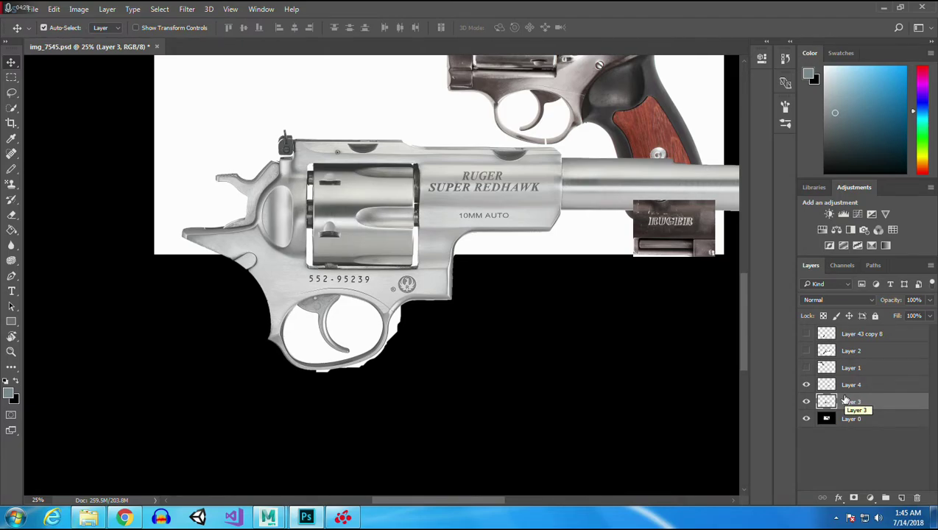
pyautogui.click(836, 230)
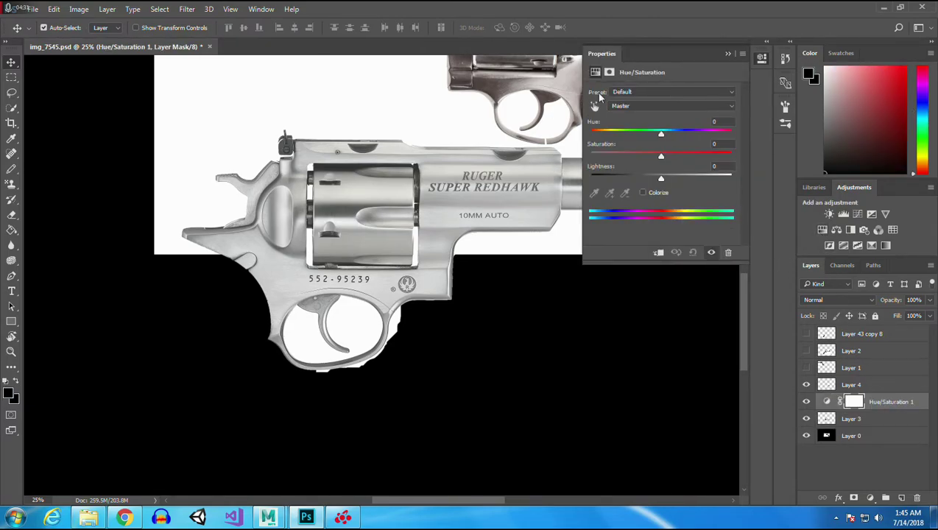
pyautogui.click(642, 192)
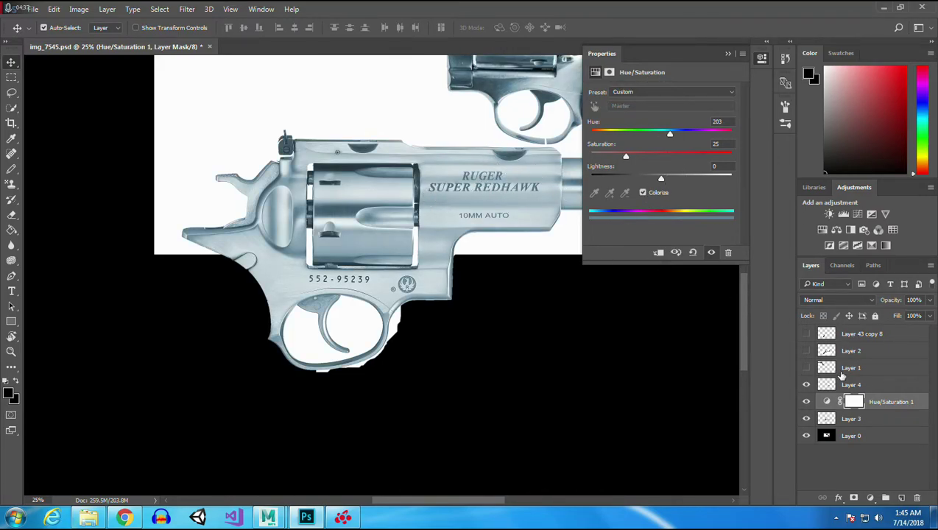
pyautogui.click(727, 55)
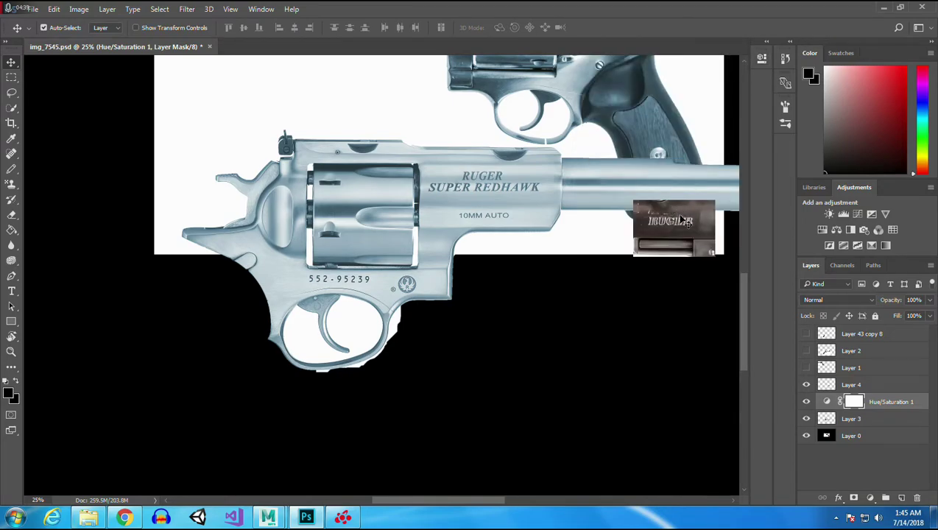
pyautogui.moveTo(879, 404); pyautogui.dragTo(858, 407)
pyautogui.click(825, 402)
pyautogui.doubleClick(887, 403)
pyautogui.doubleClick(854, 402)
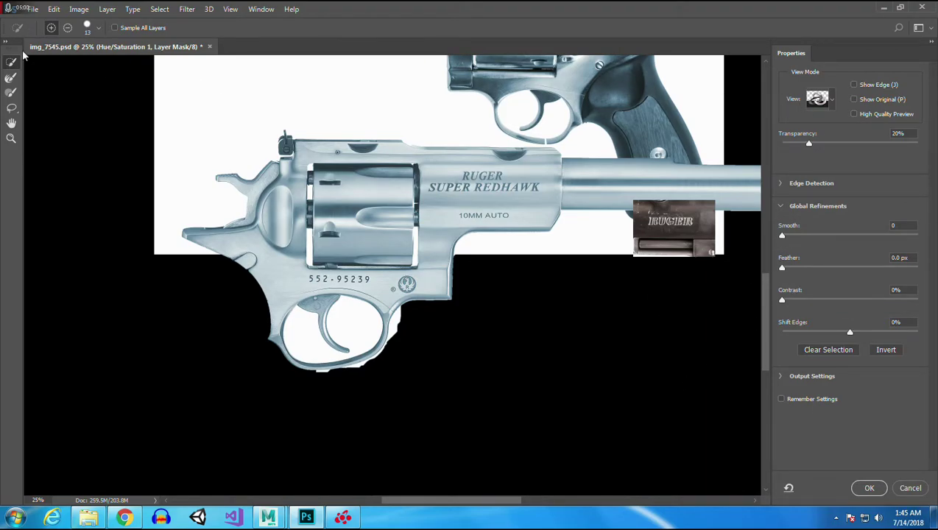
pyautogui.click(932, 44)
pyautogui.click(932, 45)
pyautogui.click(869, 487)
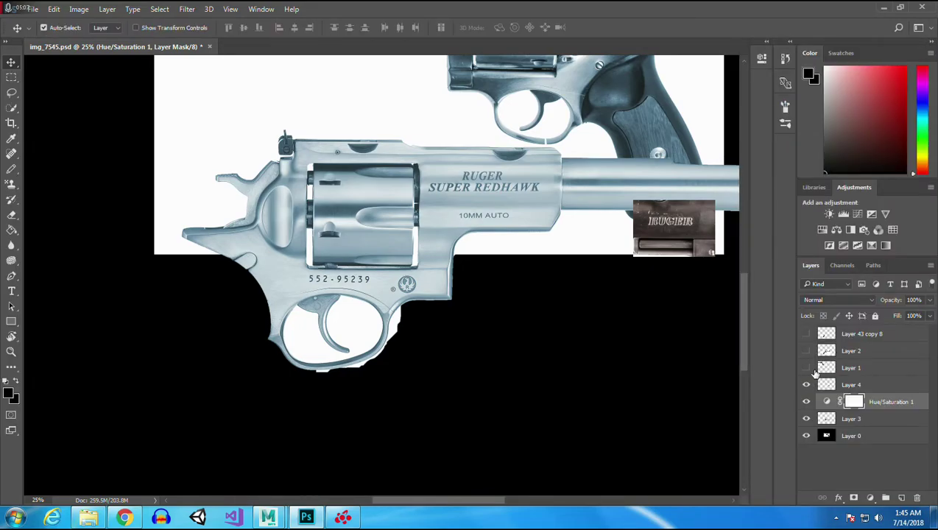
# - Reopen the Hue/Saturation 1 settings, disable Colorize, and try saturation -42 with lightness -14
pyautogui.doubleClick(830, 401)
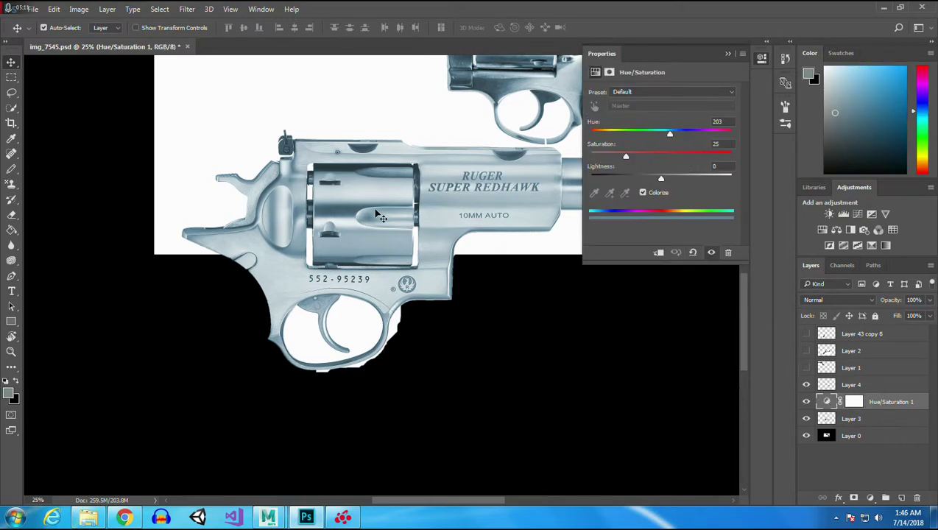
pyautogui.moveTo(452, 505); pyautogui.dragTo(505, 502)
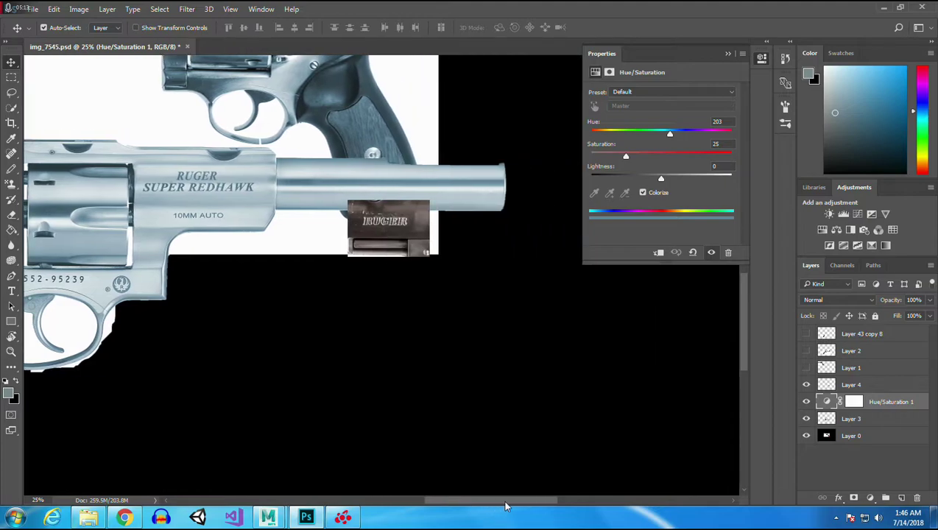
pyautogui.click(643, 193)
pyautogui.moveTo(661, 156); pyautogui.dragTo(650, 178)
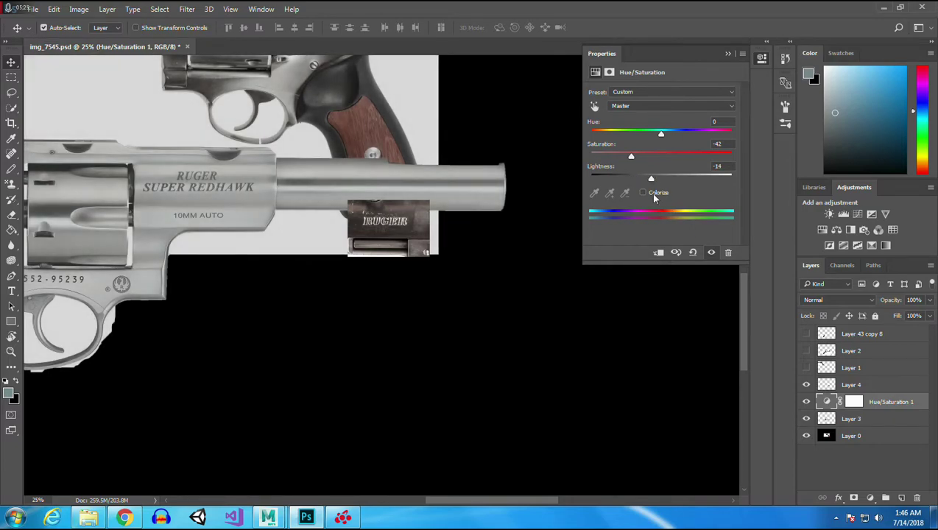
# - Colorize the Hue/Saturation 1 adjustment with hue 20, saturation 6 and lightness -46
pyautogui.click(643, 193)
pyautogui.moveTo(622, 155)
pyautogui.mouseDown()
pyautogui.moveTo(599, 158)
pyautogui.moveTo(608, 159)
pyautogui.mouseUp()
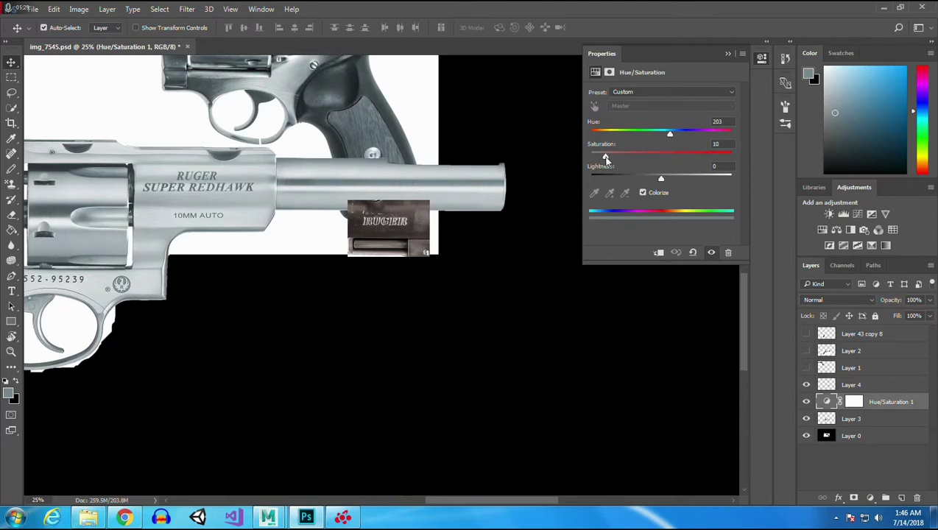
pyautogui.moveTo(661, 181); pyautogui.dragTo(646, 184)
pyautogui.moveTo(670, 136); pyautogui.dragTo(599, 139)
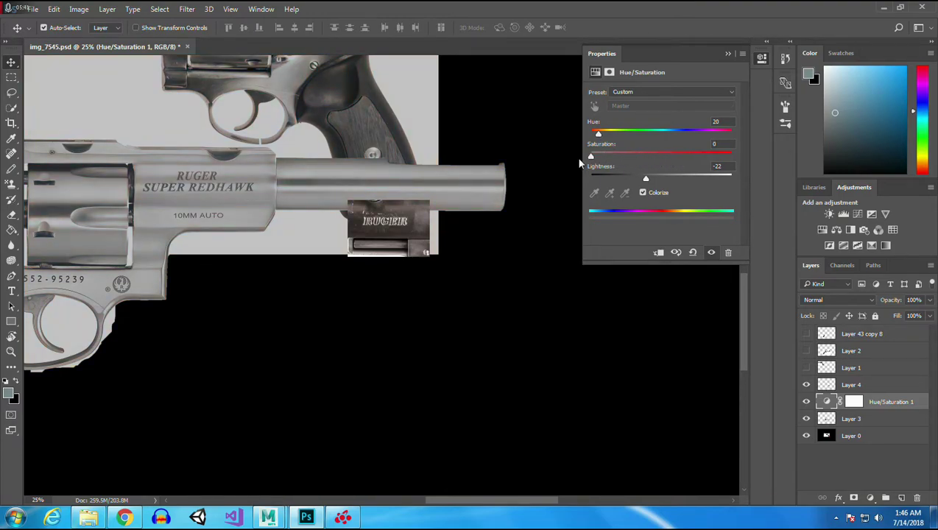
pyautogui.moveTo(590, 157); pyautogui.dragTo(629, 179)
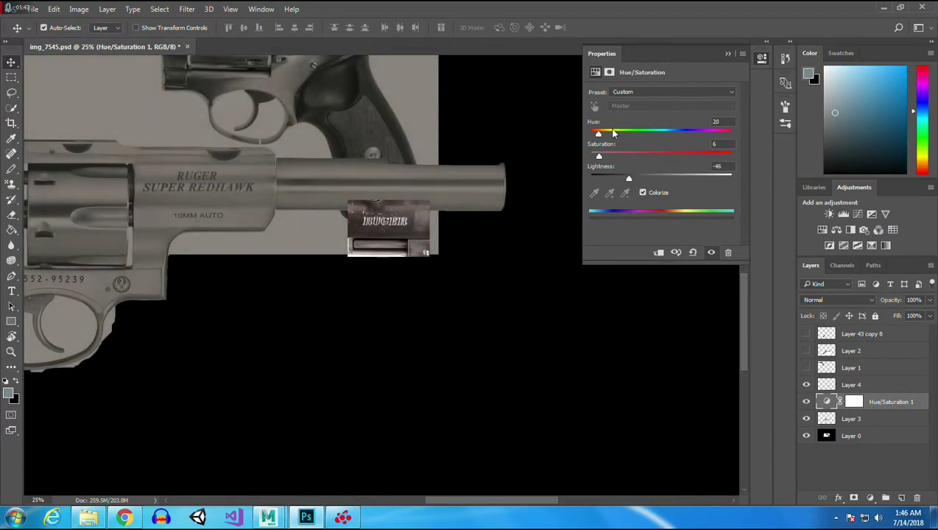
pyautogui.moveTo(641, 135); pyautogui.dragTo(599, 135)
pyautogui.click(727, 54)
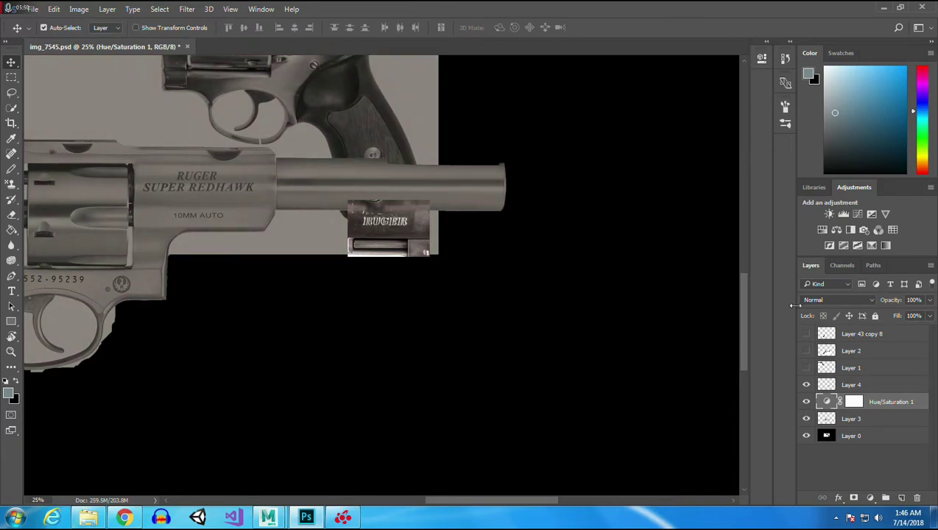
# - Hide Hue/Saturation 1 and add a Levels adjustment above it with input black point 150 and white point 245
pyautogui.click(806, 401)
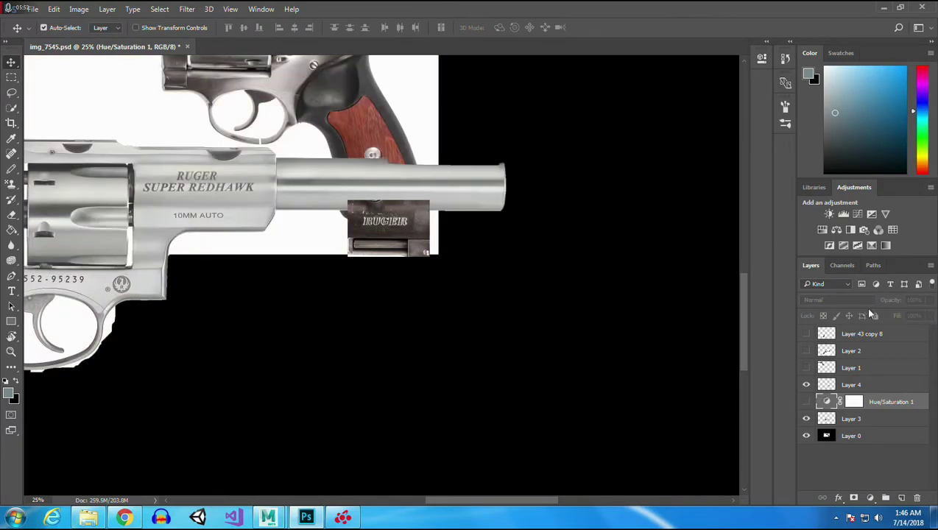
pyautogui.click(844, 216)
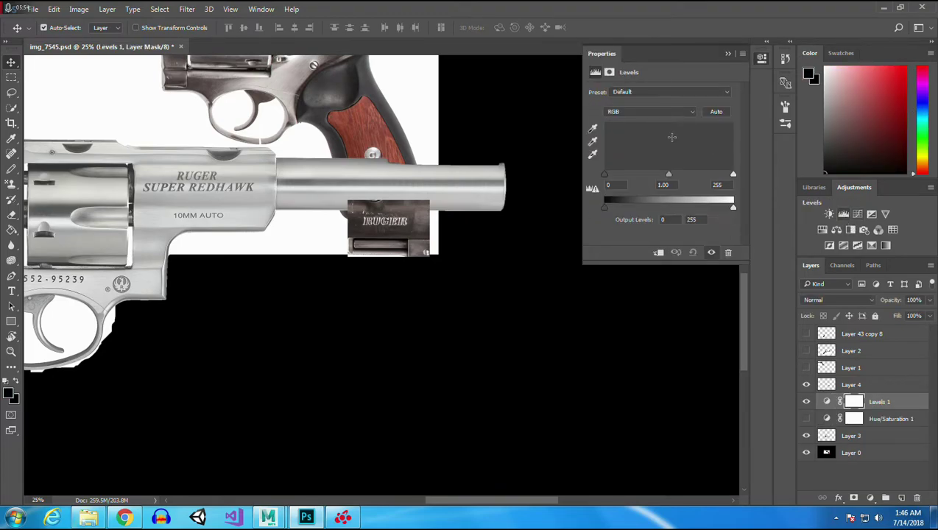
pyautogui.moveTo(605, 175); pyautogui.dragTo(674, 176)
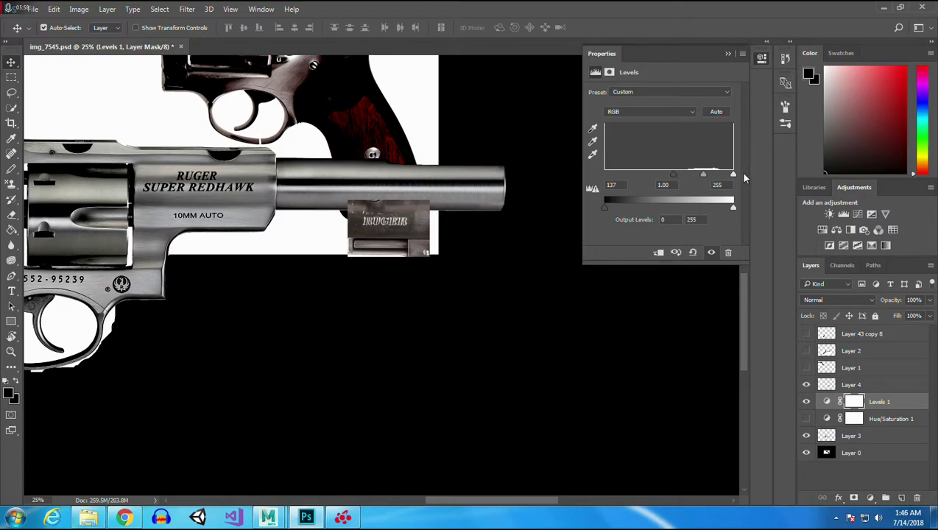
pyautogui.moveTo(734, 178); pyautogui.dragTo(679, 177)
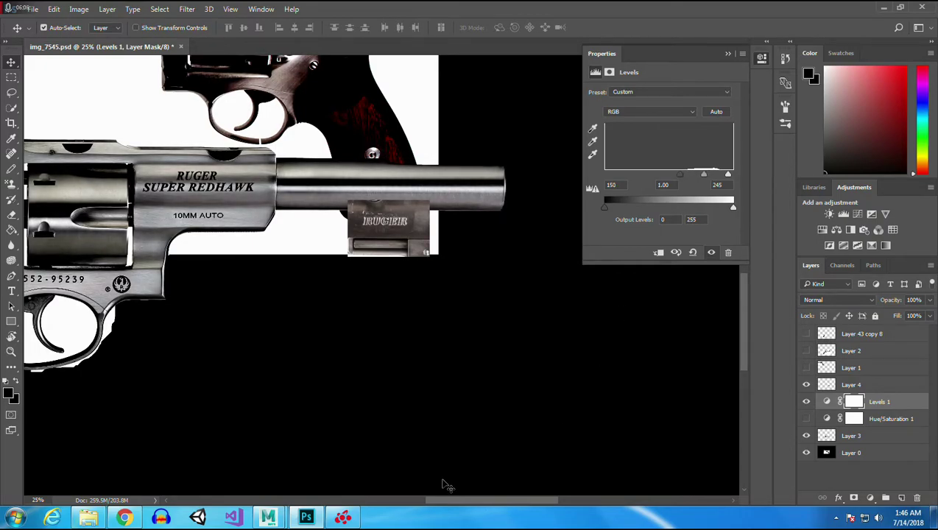
# - Show Layer 1 and move its scoped revolver photo to about X 3.12 in, Y 1.04 in
pyautogui.moveTo(458, 500); pyautogui.dragTo(411, 501)
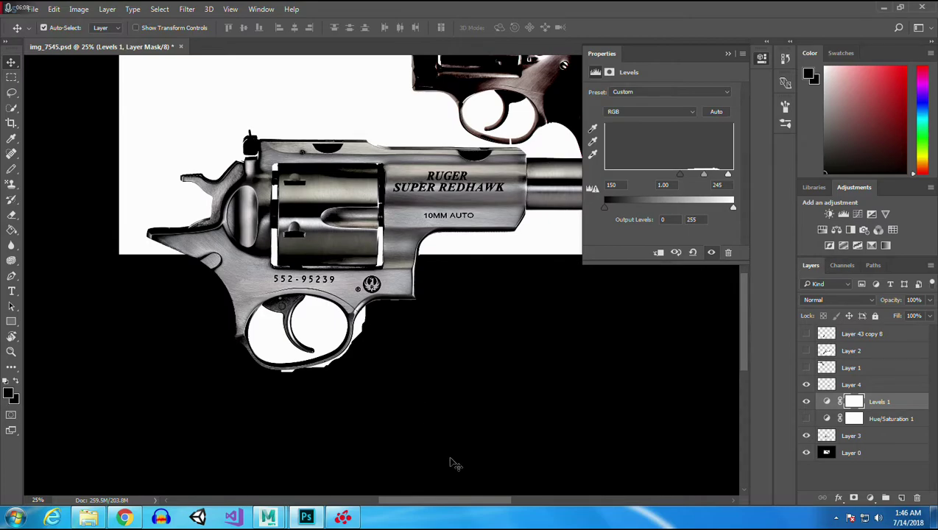
pyautogui.click(11, 351)
pyautogui.rightClick(263, 254)
pyautogui.click(285, 266)
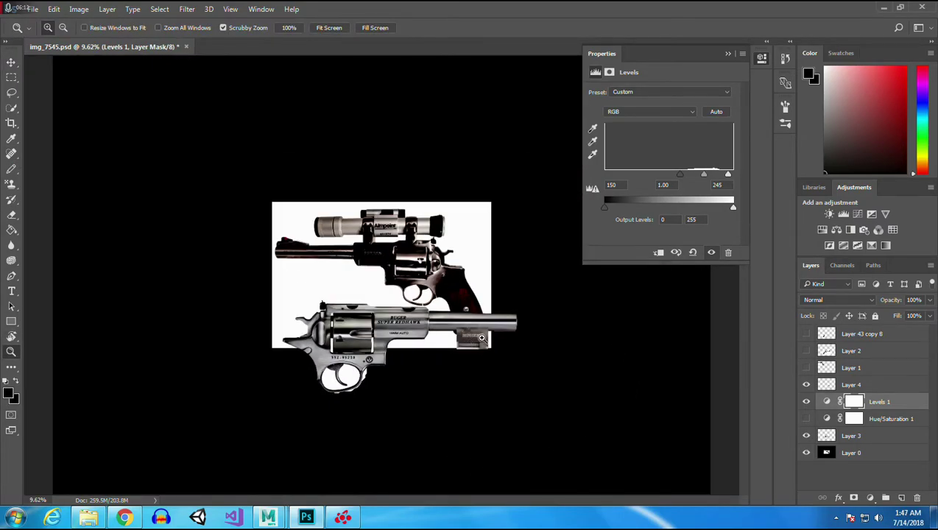
pyautogui.click(807, 368)
pyautogui.click(806, 350)
pyautogui.click(805, 351)
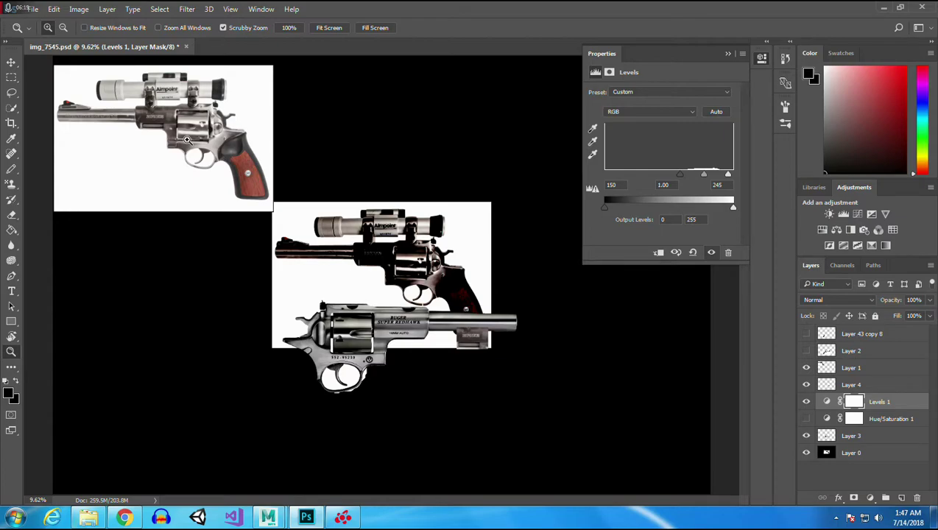
pyautogui.click(11, 61)
pyautogui.moveTo(177, 165); pyautogui.dragTo(236, 163)
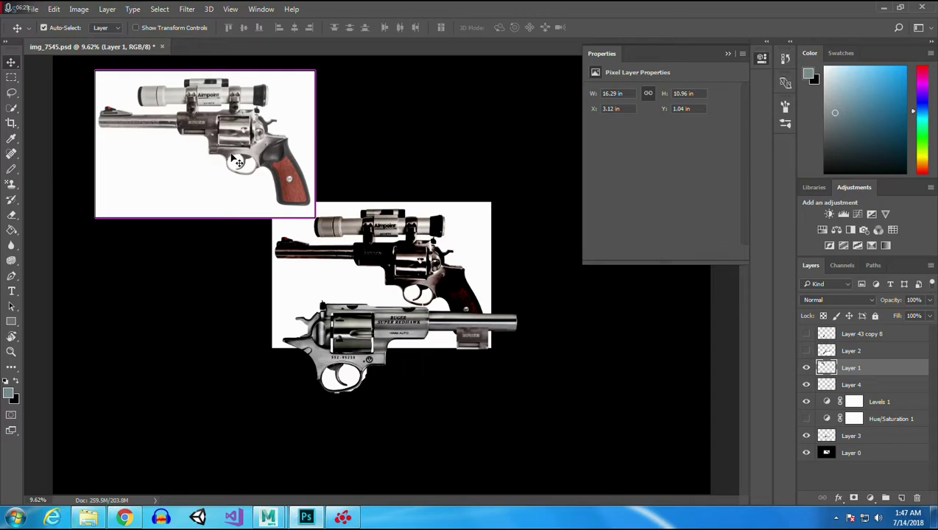
# - Duplicate Layer 1 as Layer 1 copy and erase its left and right portions, leaving a vertical strip through the revolver's cylinder
pyautogui.rightClick(852, 370)
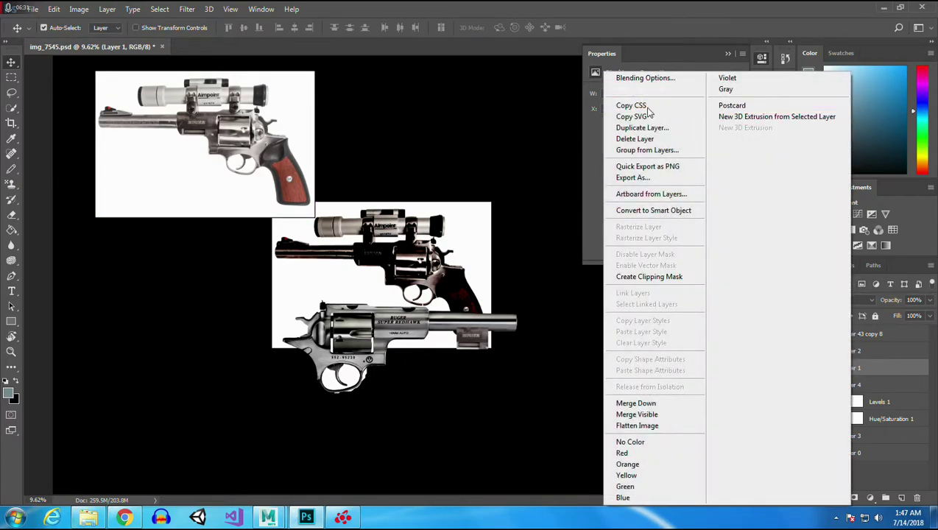
pyautogui.click(640, 128)
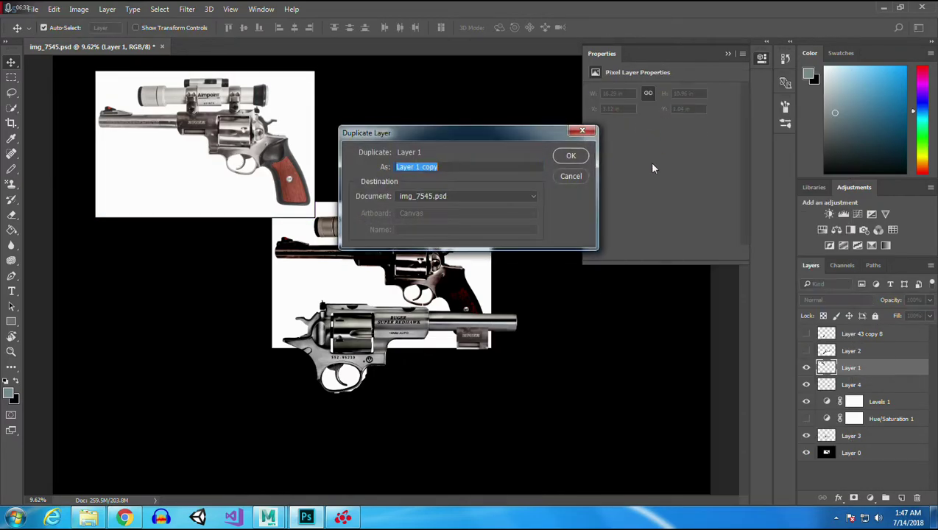
pyautogui.click(571, 157)
pyautogui.click(11, 76)
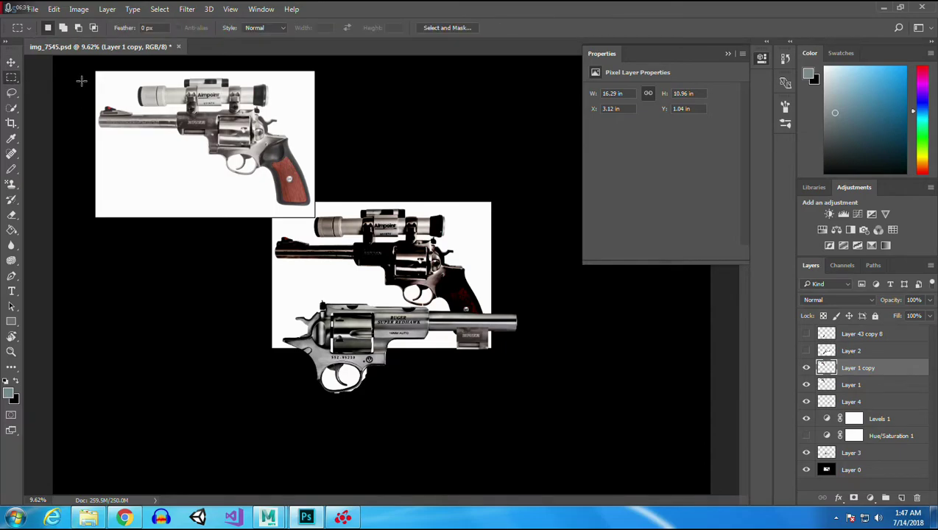
pyautogui.moveTo(83, 66); pyautogui.dragTo(229, 234)
pyautogui.click(230, 234)
pyautogui.moveTo(361, 82); pyautogui.dragTo(246, 217)
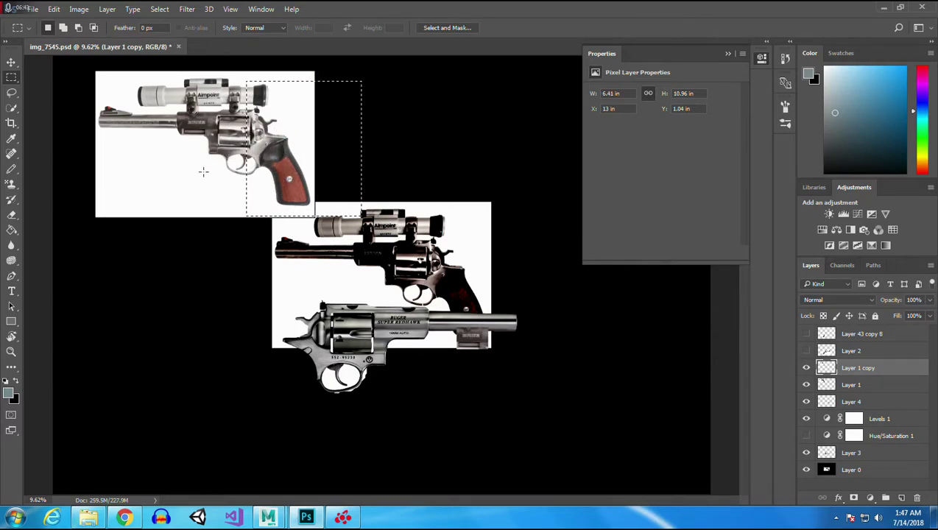
# - Move the Layer 1 copy strip just beyond the grey revolver's muzzle, to about X 34.48 in, Y 14.86 in, and inspect it closely
pyautogui.click(11, 61)
pyautogui.moveTo(237, 129); pyautogui.dragTo(529, 318)
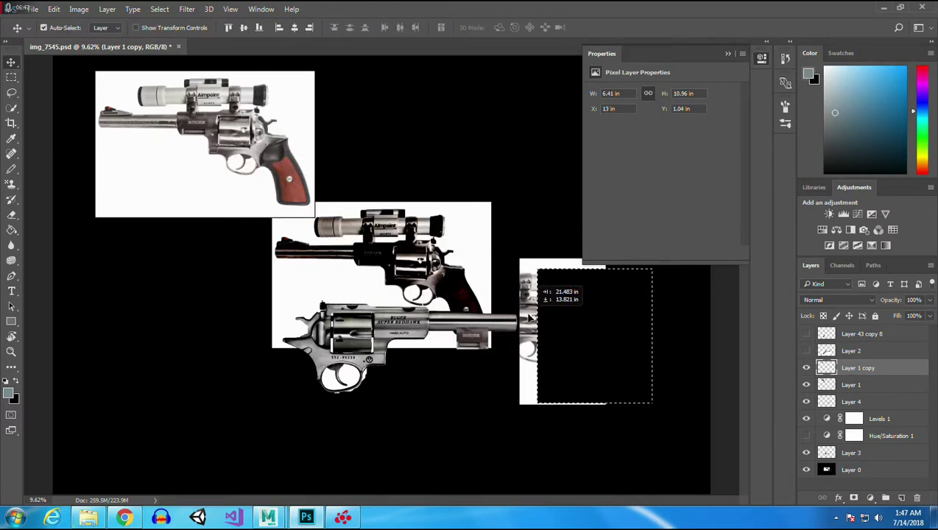
pyautogui.click(11, 351)
pyautogui.click(527, 329)
pyautogui.click(526, 329)
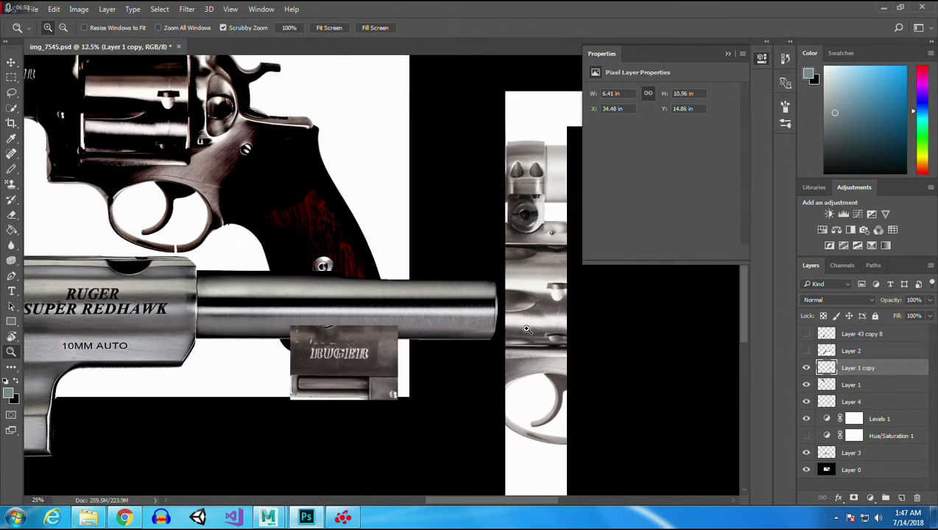
pyautogui.click(552, 406)
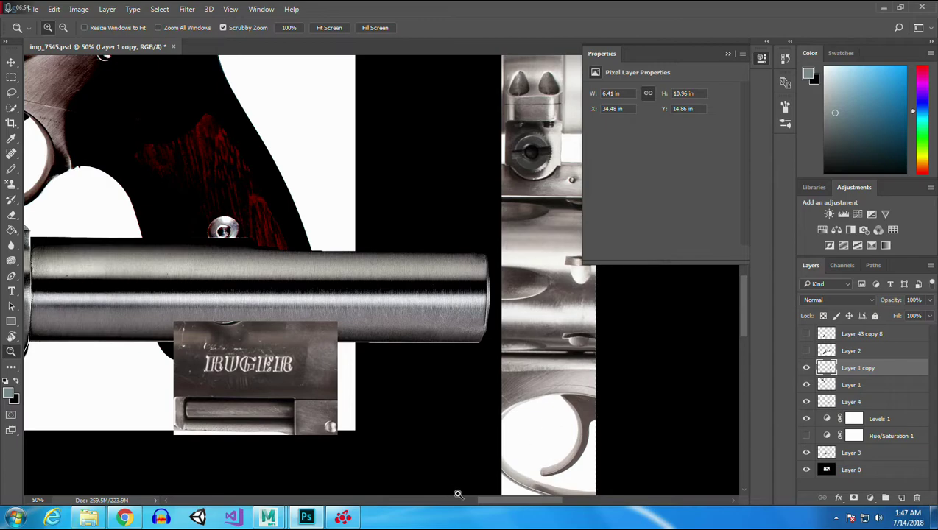
pyautogui.moveTo(517, 507)
pyautogui.mouseDown()
pyautogui.moveTo(435, 505)
pyautogui.moveTo(531, 503)
pyautogui.mouseUp()
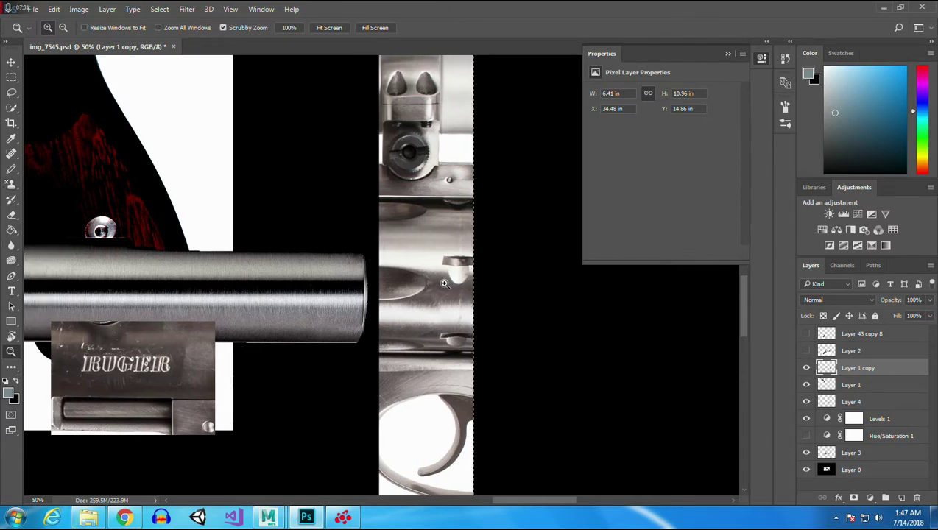
# - Delete the Layer 1 copy layer
pyautogui.rightClick(864, 365)
pyautogui.click(648, 138)
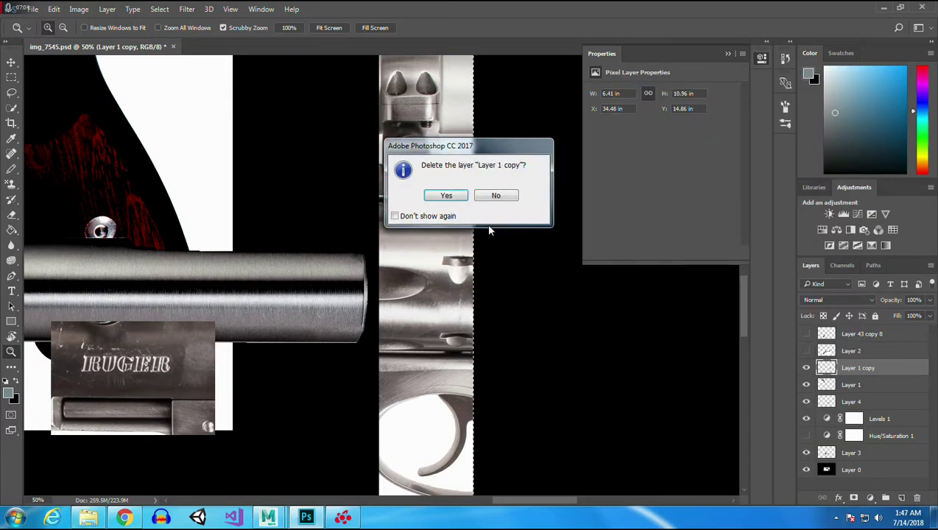
pyautogui.click(462, 197)
# - Make the RUGER patch's Layer 4 active and clear the remaining rectangular selection
pyautogui.click(11, 64)
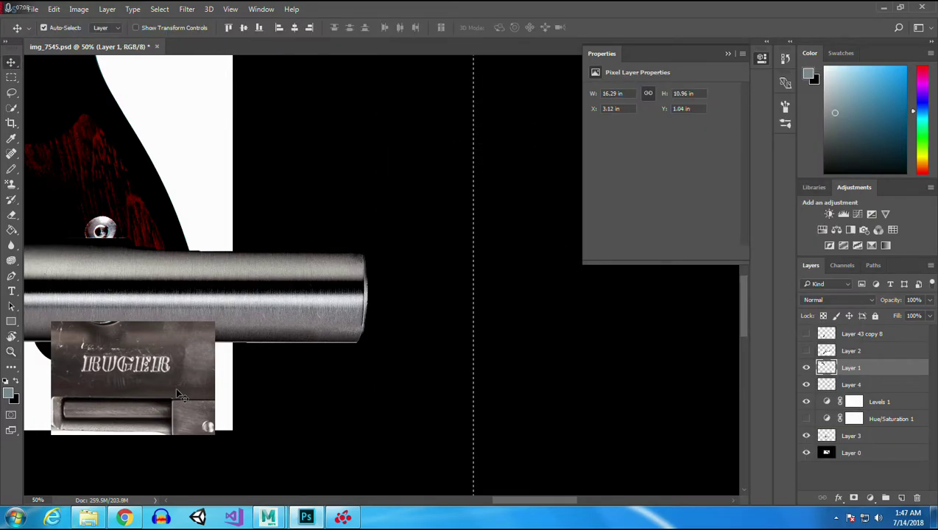
pyautogui.click(176, 379)
pyautogui.click(11, 77)
pyautogui.click(76, 104)
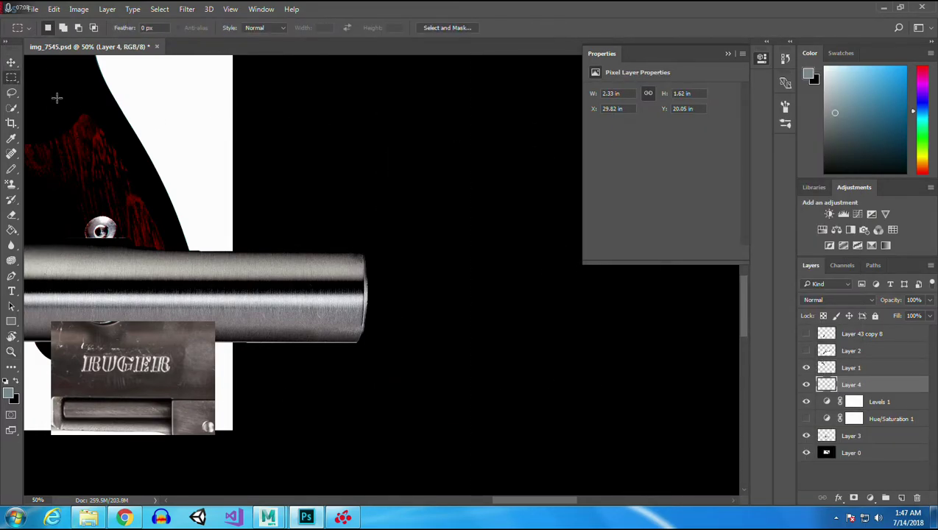
pyautogui.click(10, 63)
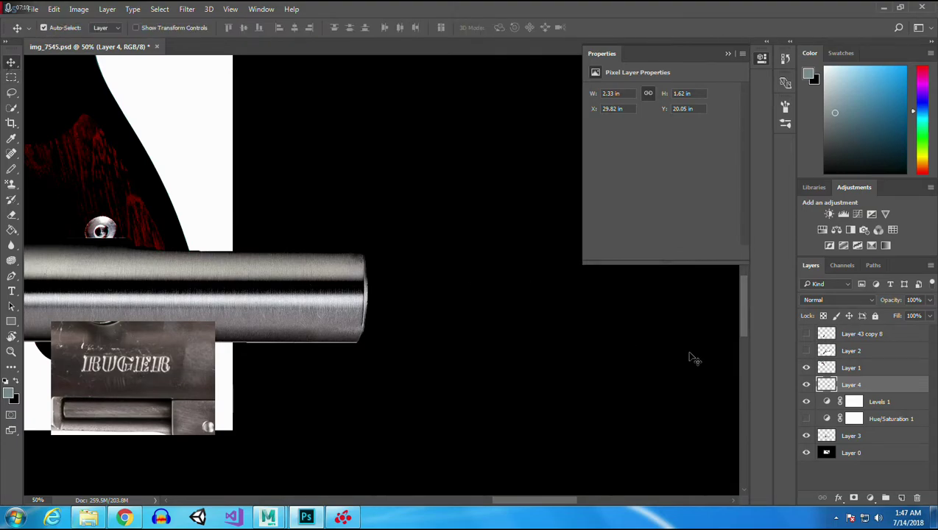
# - Move the RUGER patch away from the revolver and delete its layer, Layer 4
pyautogui.moveTo(130, 384); pyautogui.dragTo(500, 355)
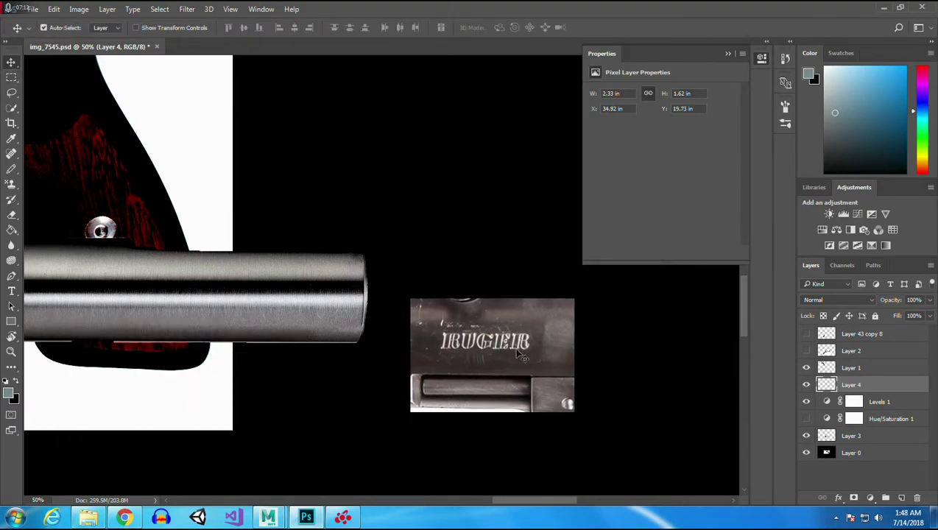
pyautogui.rightClick(850, 383)
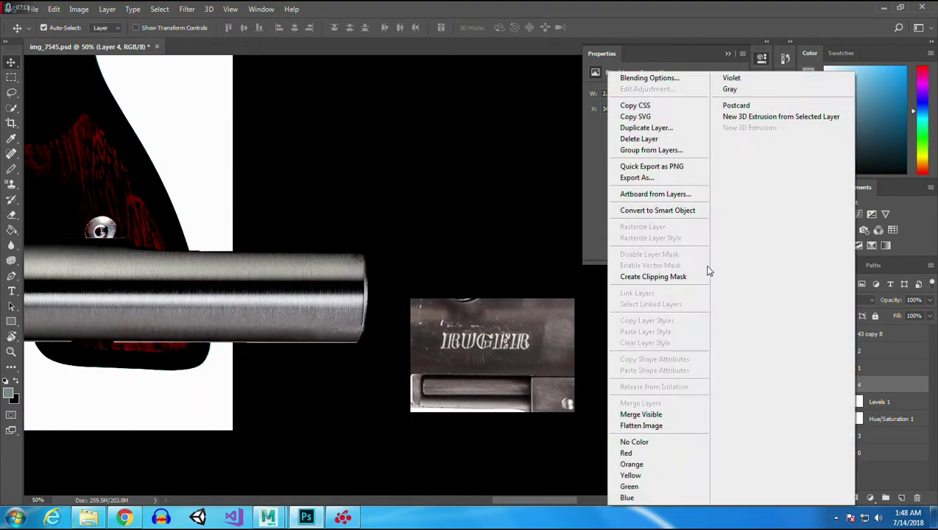
pyautogui.click(643, 142)
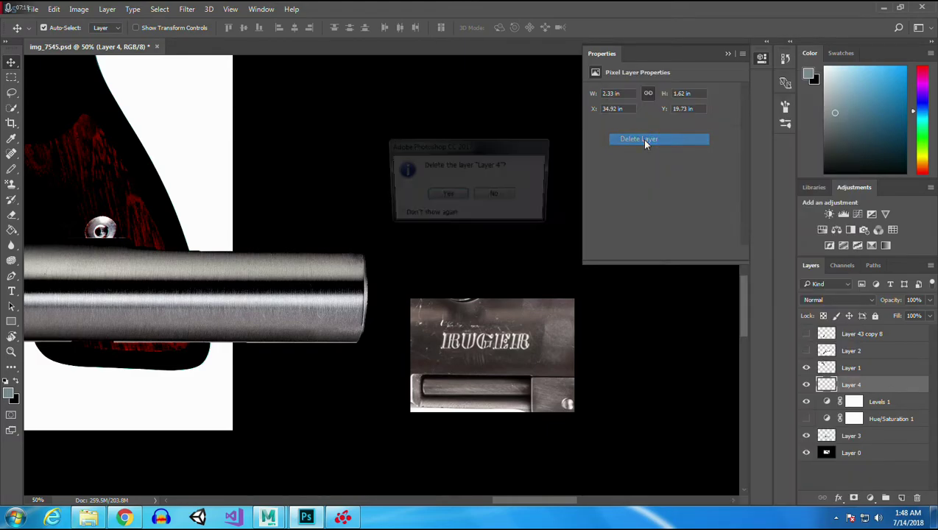
pyautogui.click(450, 197)
# - Fit the whole canvas on screen, check the Levels 1 and Hue/Saturation 1 adjustments, and make Layer 2 visible
pyautogui.moveTo(557, 500); pyautogui.dragTo(434, 500)
pyautogui.click(11, 352)
pyautogui.rightClick(364, 286)
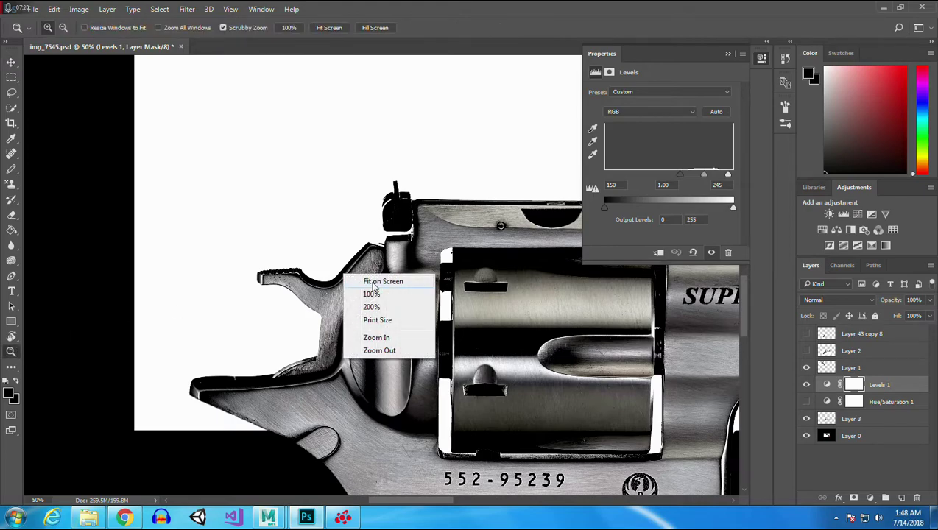
pyautogui.click(373, 282)
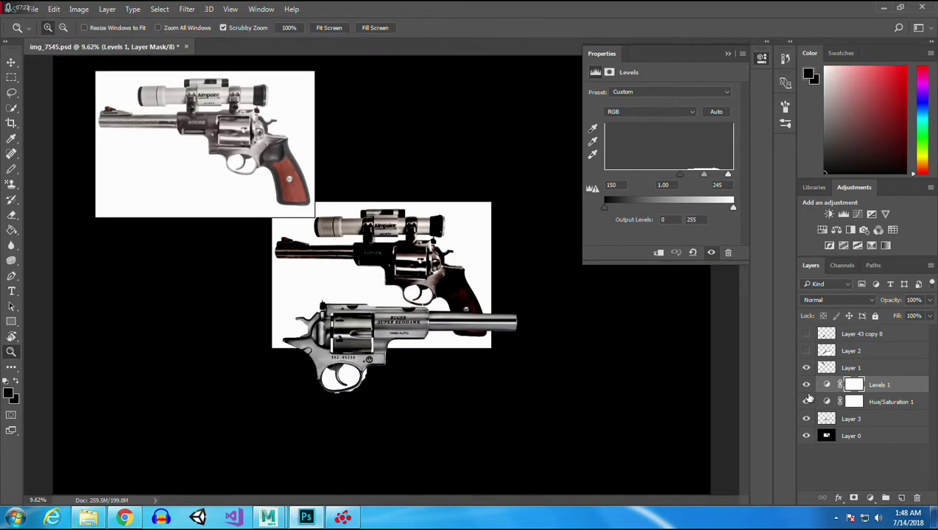
pyautogui.click(806, 385)
pyautogui.click(806, 402)
pyautogui.click(806, 350)
# - Delete the Hue/Saturation 1 adjustment layer
pyautogui.rightClick(874, 402)
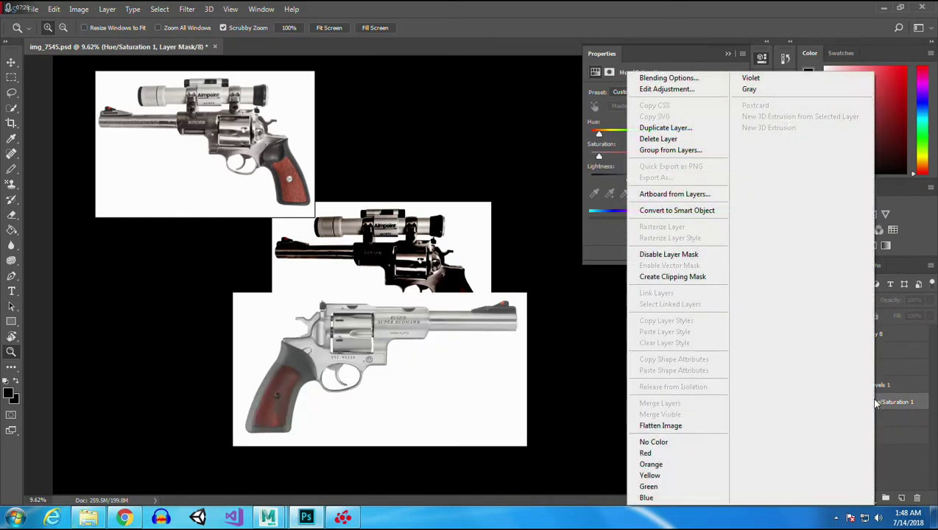
pyautogui.click(658, 139)
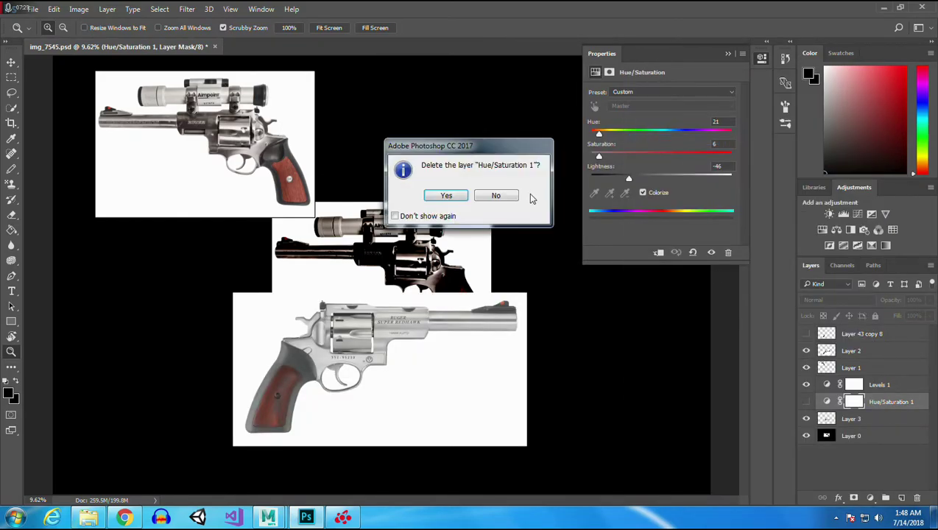
pyautogui.click(446, 195)
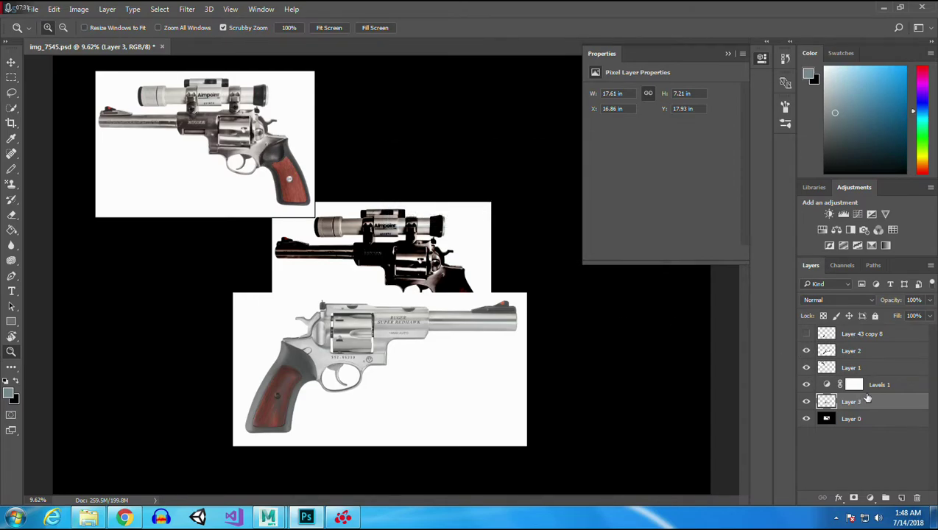
# - Compare the composition with Layer 1 and Layer 2 hidden and shown, leaving both layers visible
pyautogui.click(805, 368)
pyautogui.click(805, 368)
pyautogui.click(805, 351)
pyautogui.click(805, 351)
pyautogui.click(805, 351)
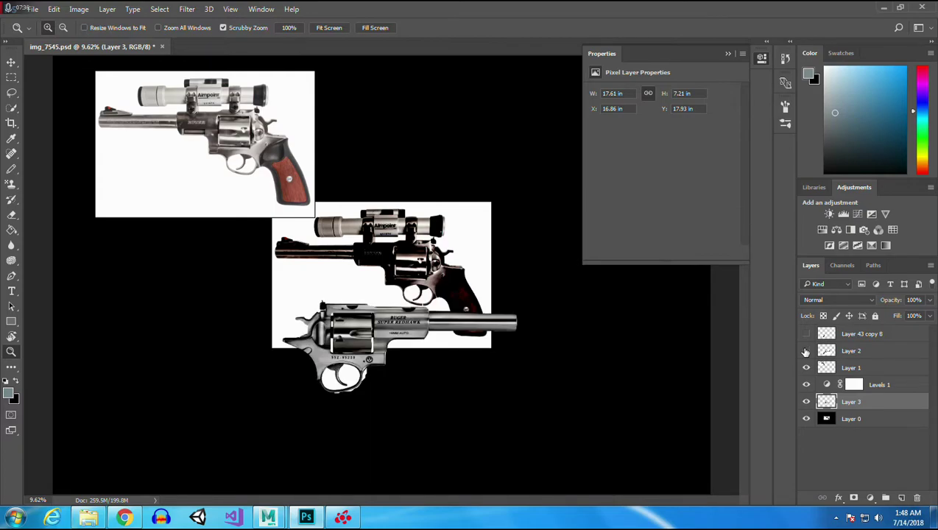
pyautogui.click(805, 351)
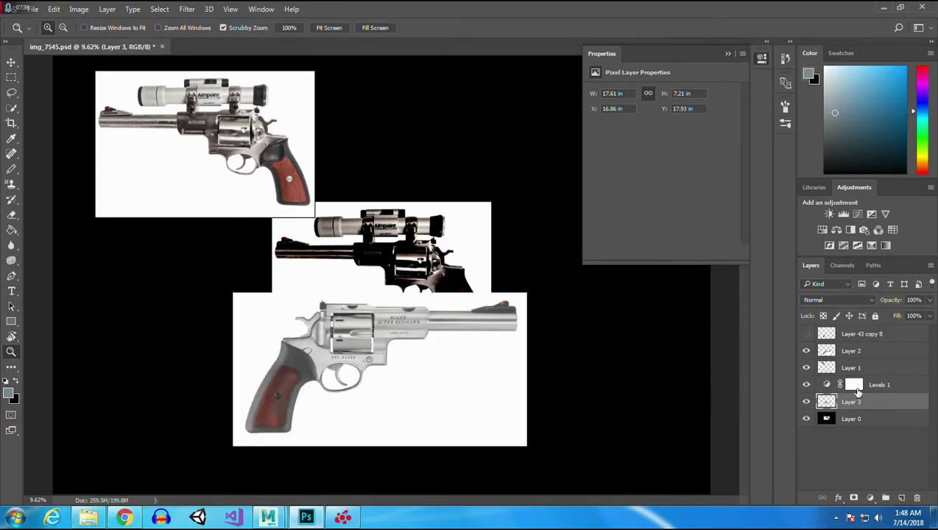
# - Merge the Levels 1 adjustment with Layer 3 and place the merged layer above Layer 2
pyautogui.click(883, 386)
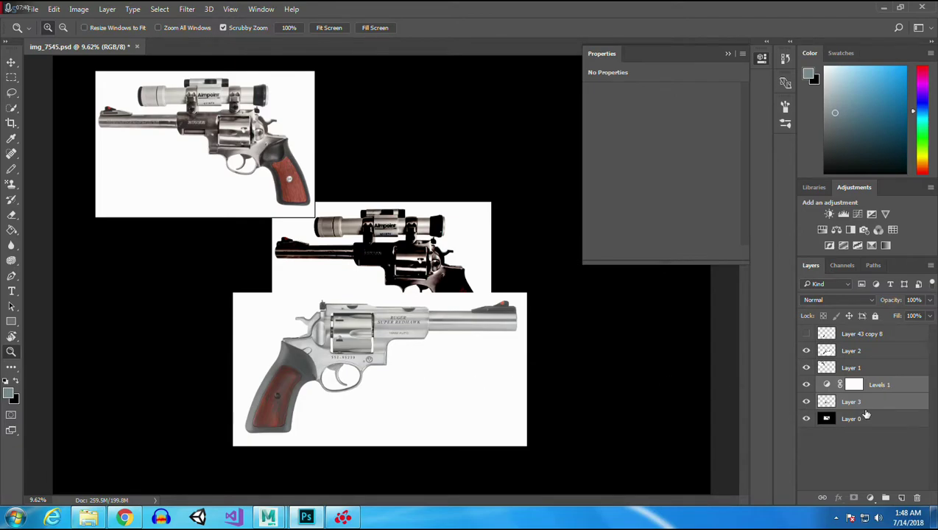
pyautogui.rightClick(883, 384)
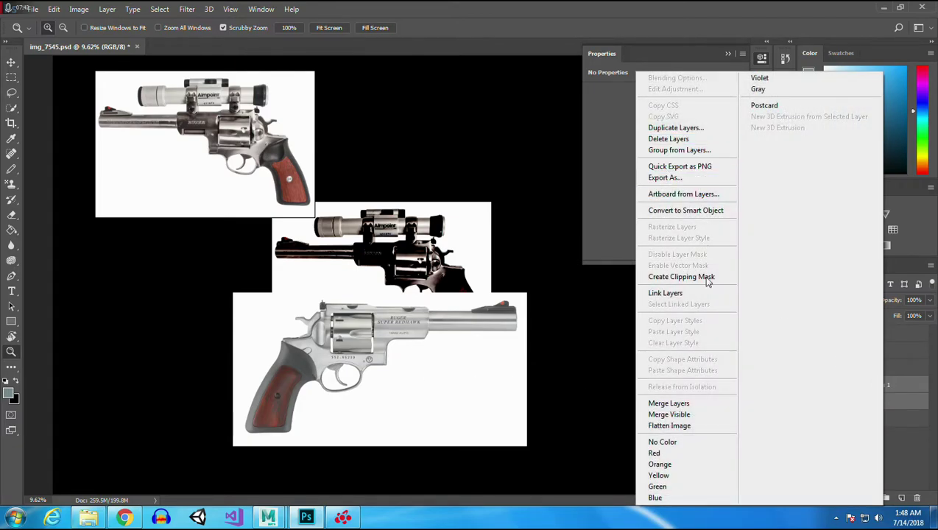
pyautogui.click(701, 406)
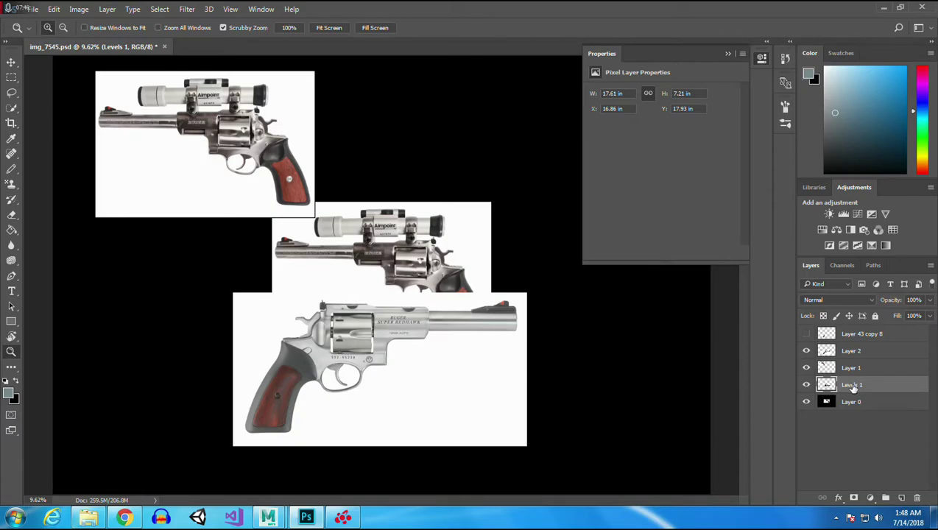
pyautogui.moveTo(852, 388); pyautogui.dragTo(850, 344)
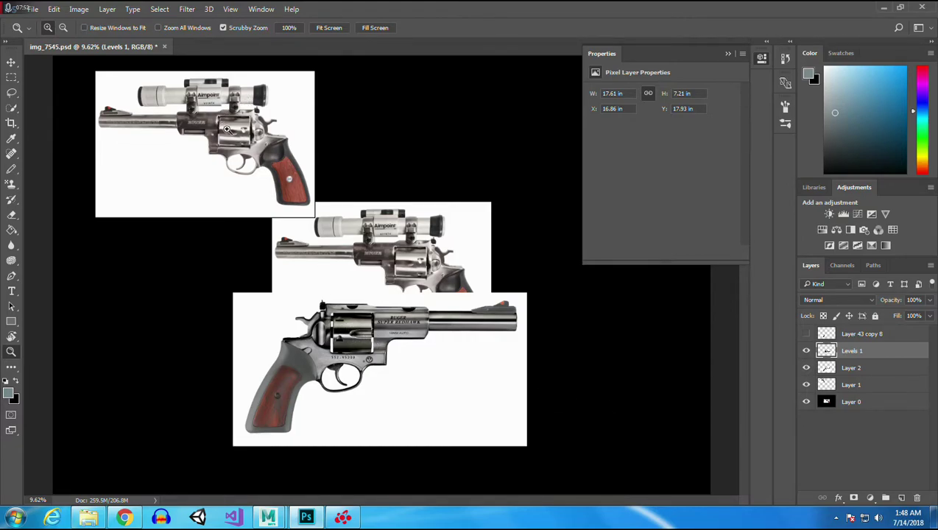
# - Add a Levels adjustment above Layer 1 with input levels 29, 1.28 and 240 and output white level 248
pyautogui.click(11, 62)
pyautogui.click(450, 227)
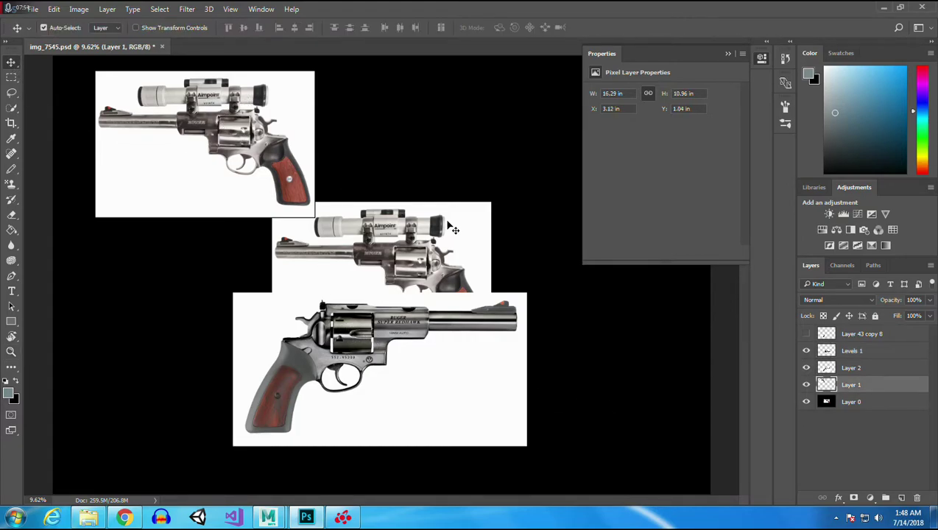
pyautogui.click(843, 213)
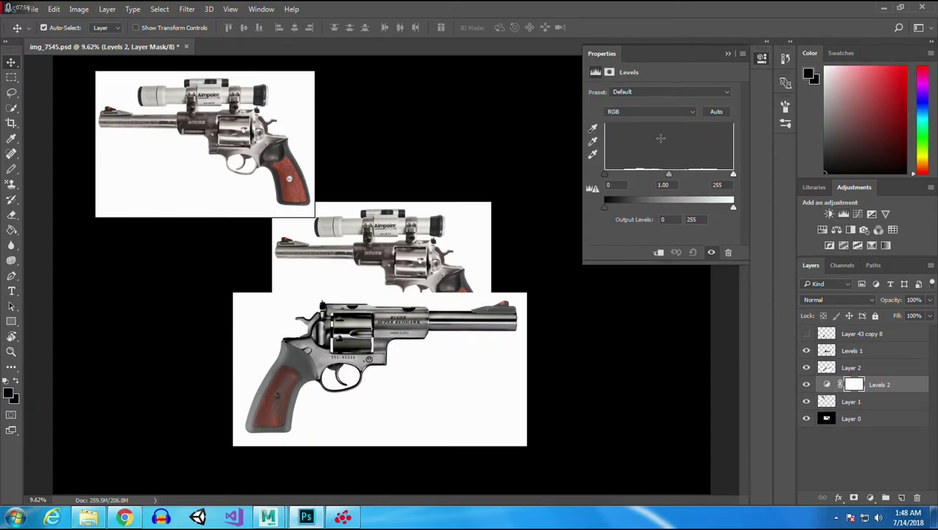
pyautogui.moveTo(606, 177); pyautogui.dragTo(619, 178)
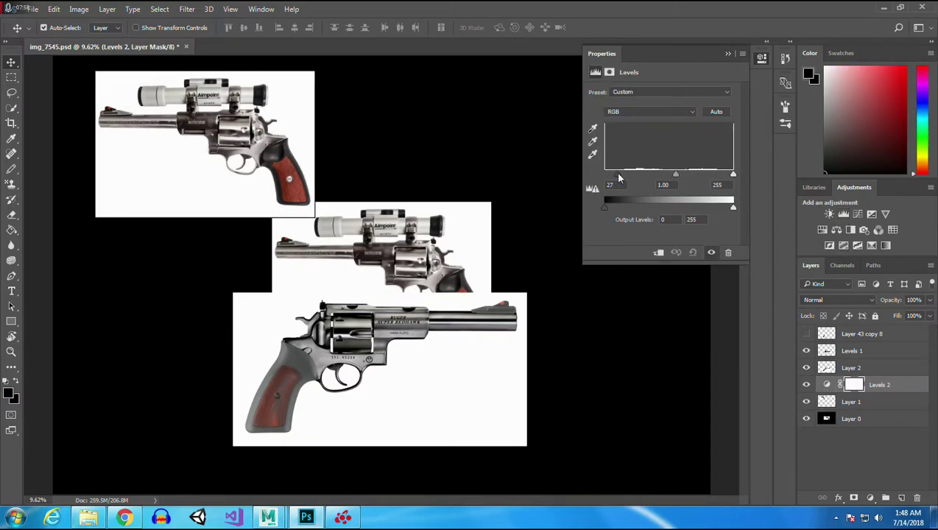
pyautogui.moveTo(732, 173)
pyautogui.mouseDown()
pyautogui.moveTo(685, 174)
pyautogui.moveTo(711, 177)
pyautogui.mouseUp()
pyautogui.moveTo(617, 176)
pyautogui.mouseDown()
pyautogui.moveTo(636, 176)
pyautogui.moveTo(626, 178)
pyautogui.mouseUp()
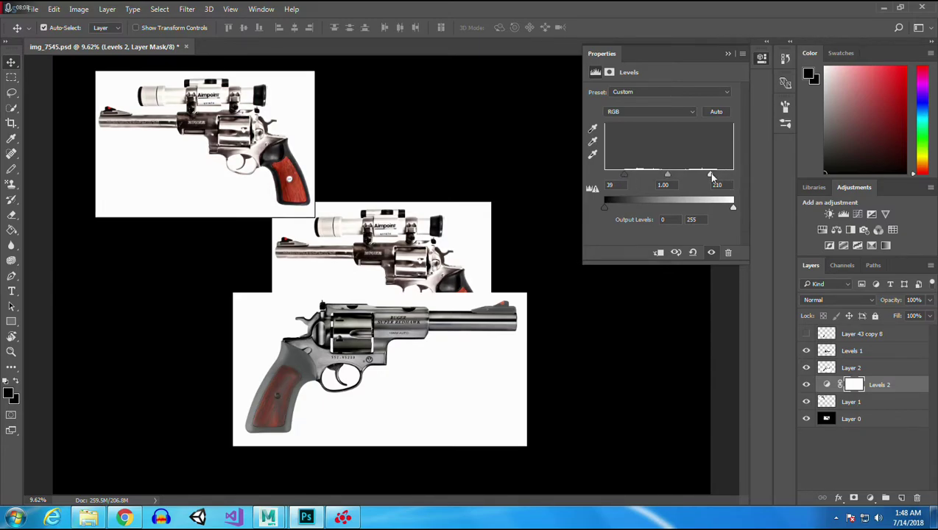
pyautogui.moveTo(667, 176)
pyautogui.mouseDown()
pyautogui.moveTo(675, 177)
pyautogui.moveTo(605, 178)
pyautogui.moveTo(619, 177)
pyautogui.mouseUp()
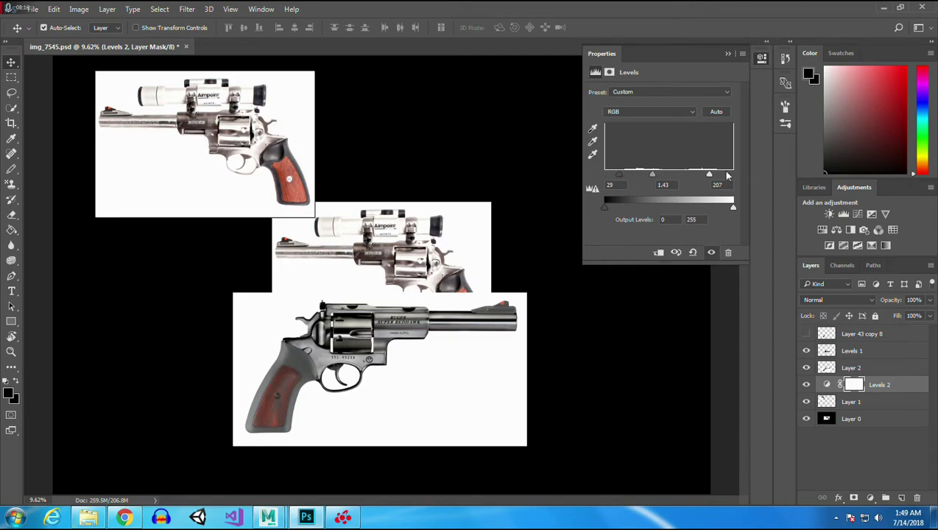
pyautogui.moveTo(709, 175)
pyautogui.mouseDown()
pyautogui.moveTo(735, 175)
pyautogui.moveTo(727, 178)
pyautogui.mouseUp()
pyautogui.moveTo(666, 178)
pyautogui.mouseDown()
pyautogui.moveTo(674, 173)
pyautogui.moveTo(665, 184)
pyautogui.moveTo(612, 179)
pyautogui.mouseUp()
pyautogui.moveTo(733, 210); pyautogui.dragTo(730, 211)
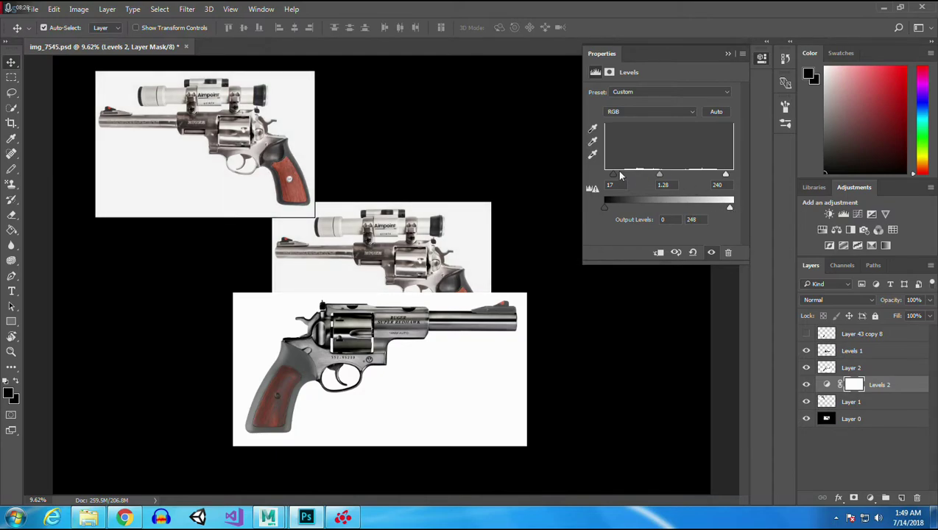
pyautogui.moveTo(617, 177); pyautogui.dragTo(619, 177)
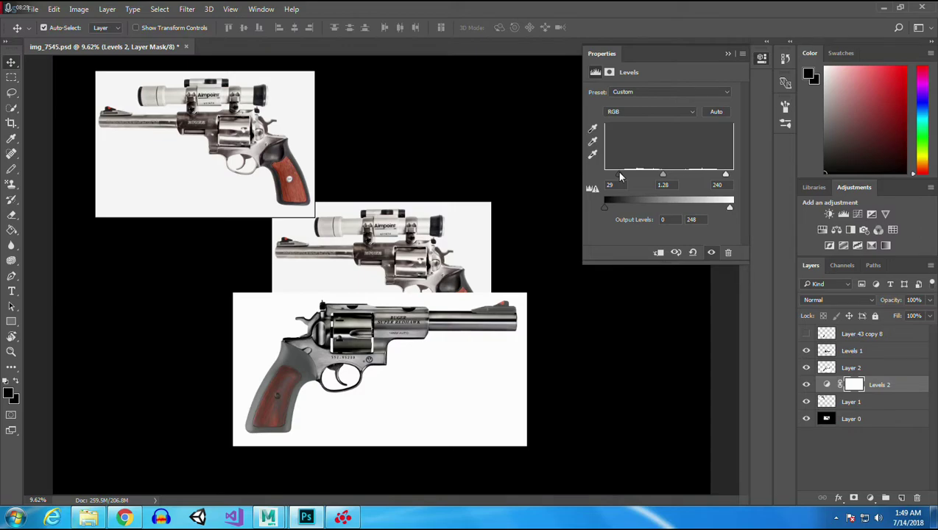
pyautogui.click(728, 53)
# - Add a Hue/Saturation adjustment above Levels 2 with saturation +1 and lightness -7
pyautogui.click(823, 230)
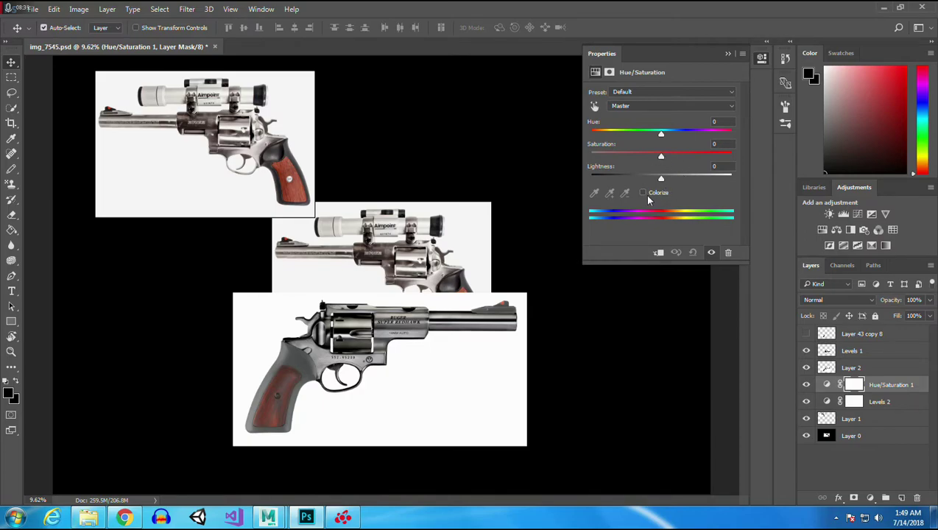
pyautogui.moveTo(661, 179)
pyautogui.mouseDown()
pyautogui.moveTo(672, 180)
pyautogui.moveTo(644, 182)
pyautogui.moveTo(655, 180)
pyautogui.moveTo(612, 159)
pyautogui.moveTo(662, 163)
pyautogui.mouseUp()
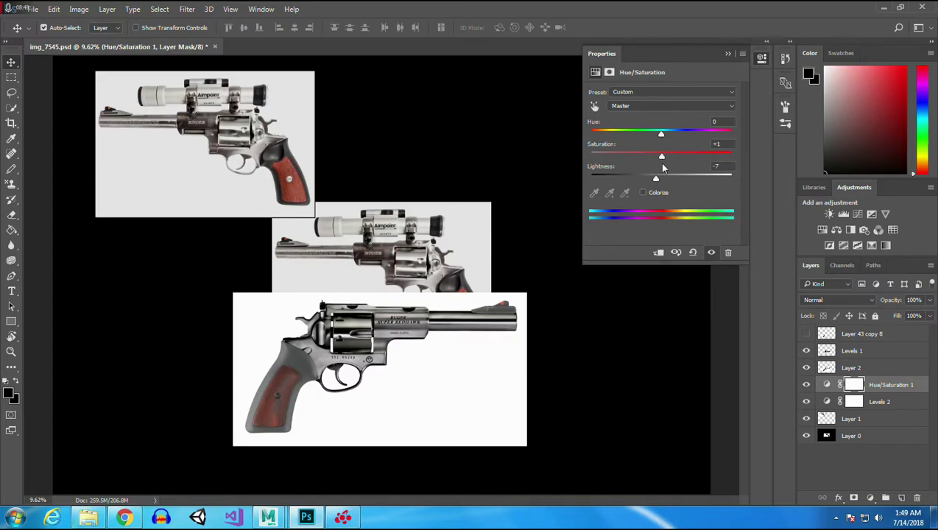
pyautogui.click(728, 54)
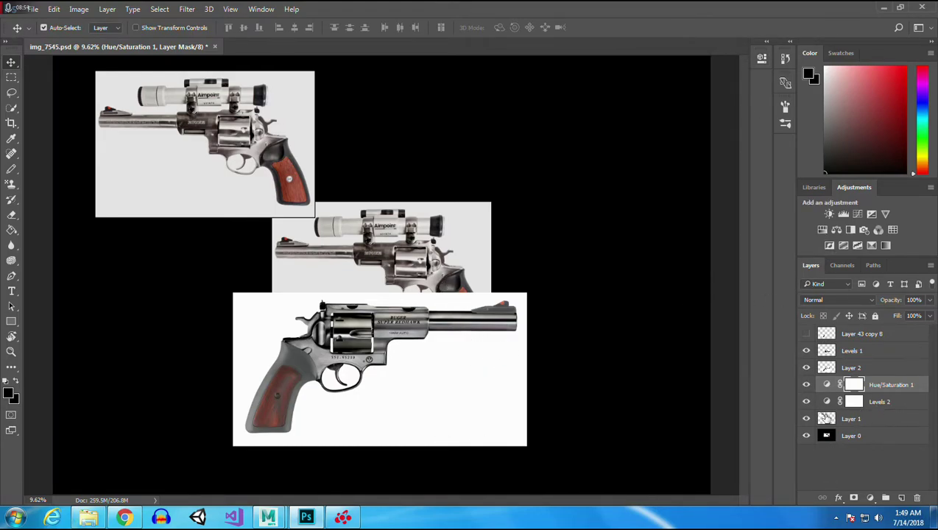
# - Merge Hue/Saturation 1, Levels 2 and Layer 1 into one layer and save the document
pyautogui.click(806, 418)
pyautogui.click(806, 418)
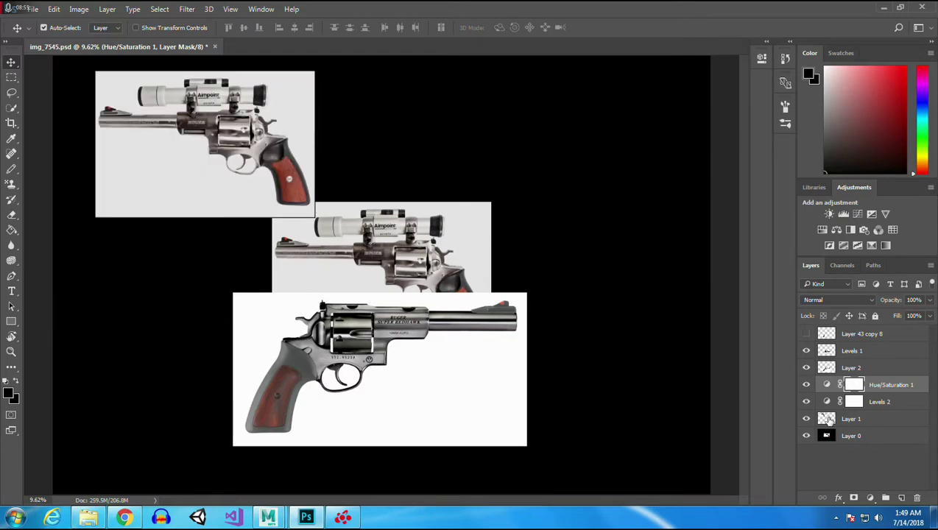
pyautogui.keyDown('shift'); pyautogui.click(871, 420); pyautogui.keyUp('shift')
pyautogui.rightClick(871, 419)
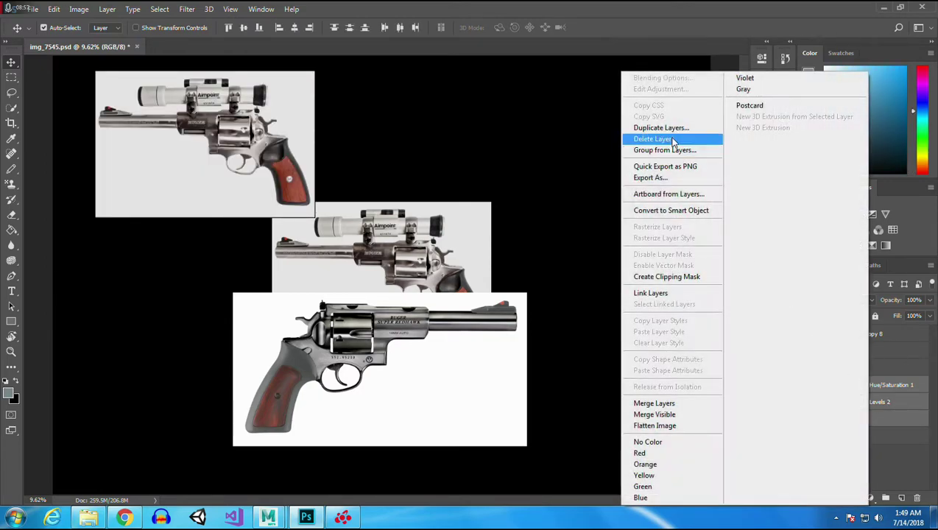
pyautogui.click(674, 403)
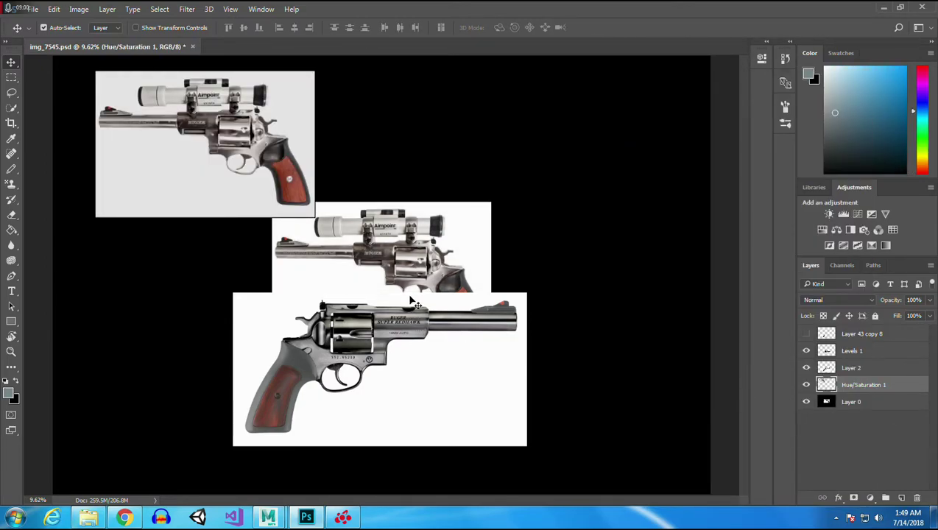
pyautogui.hotkey('ctrl', 's')
# - Rotate the toned scoped revolver photo 90° counter clockwise and place it on the canvas's left side, beside the other photos
pyautogui.moveTo(181, 119); pyautogui.dragTo(356, 197)
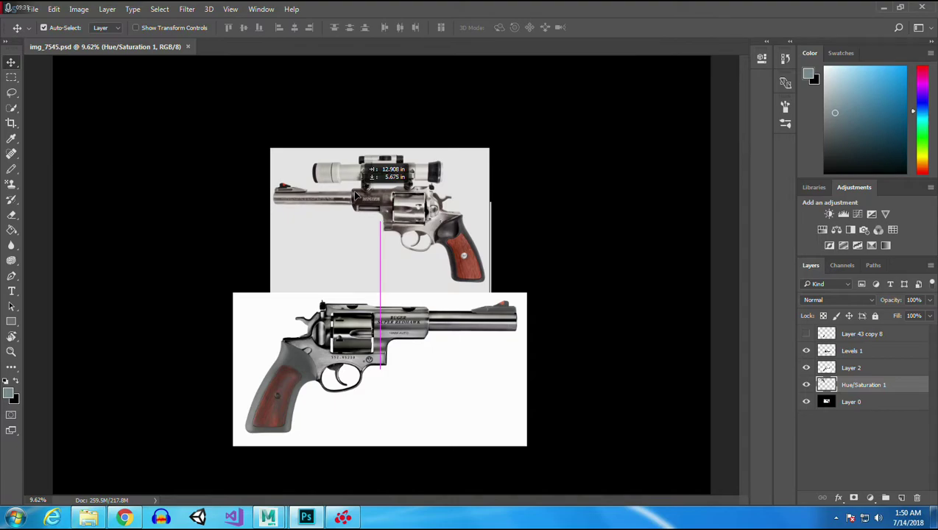
pyautogui.moveTo(355, 195); pyautogui.dragTo(237, 127)
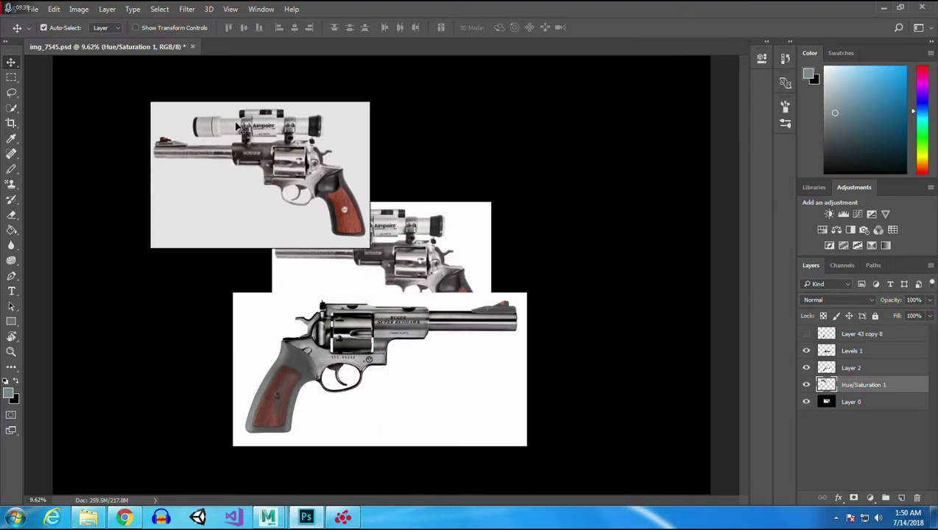
pyautogui.click(53, 8)
pyautogui.moveTo(110, 261)
pyautogui.click(285, 408)
pyautogui.click(55, 9)
pyautogui.moveTo(132, 262)
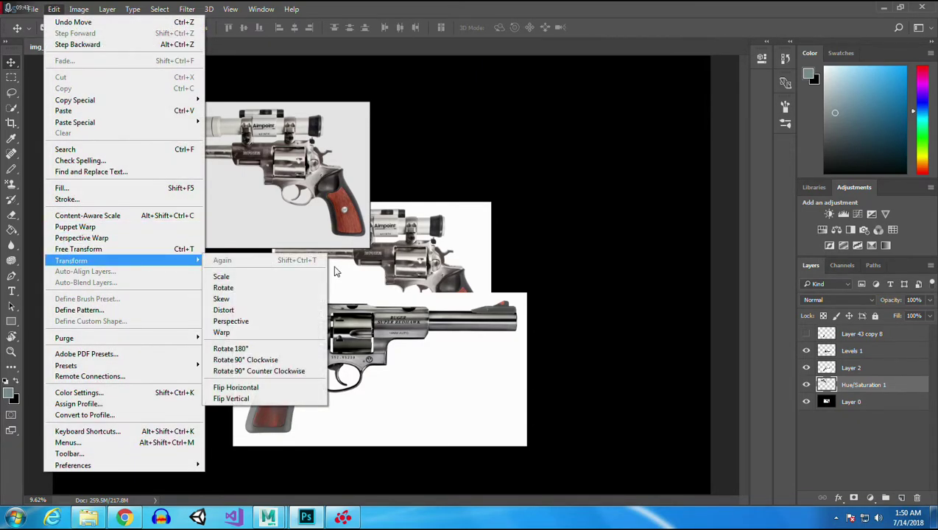
pyautogui.click(307, 370)
pyautogui.moveTo(272, 185); pyautogui.dragTo(190, 272)
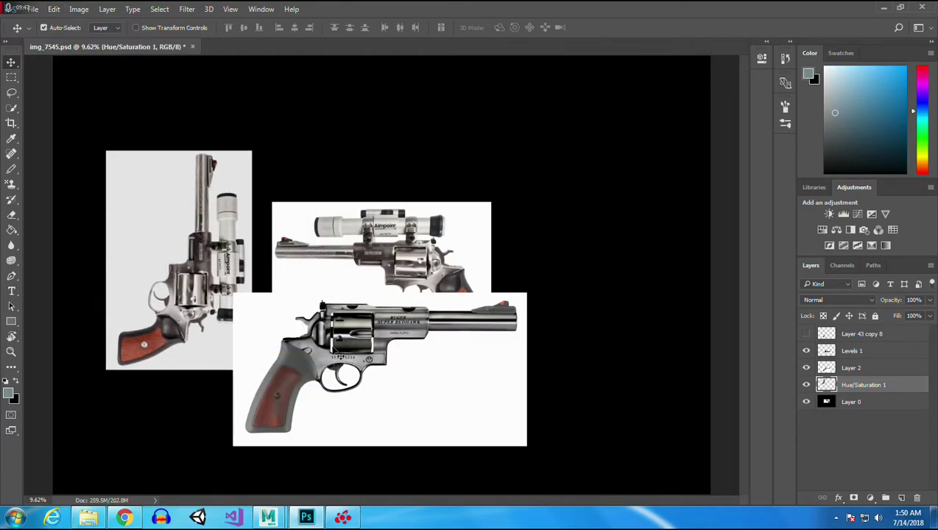
# - Try to rotate the Layer 2 revolver photo 90° counter clockwise on its own
pyautogui.click(406, 364)
pyautogui.click(55, 9)
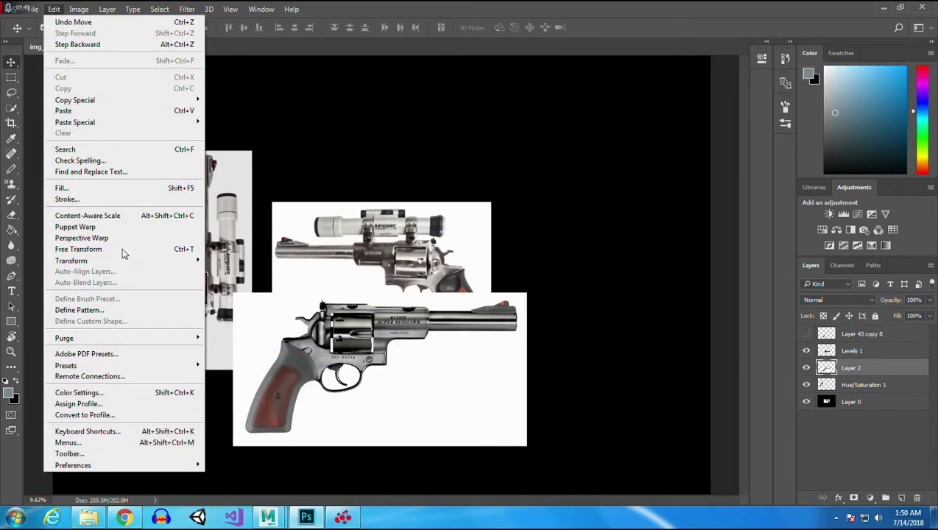
pyautogui.moveTo(122, 259)
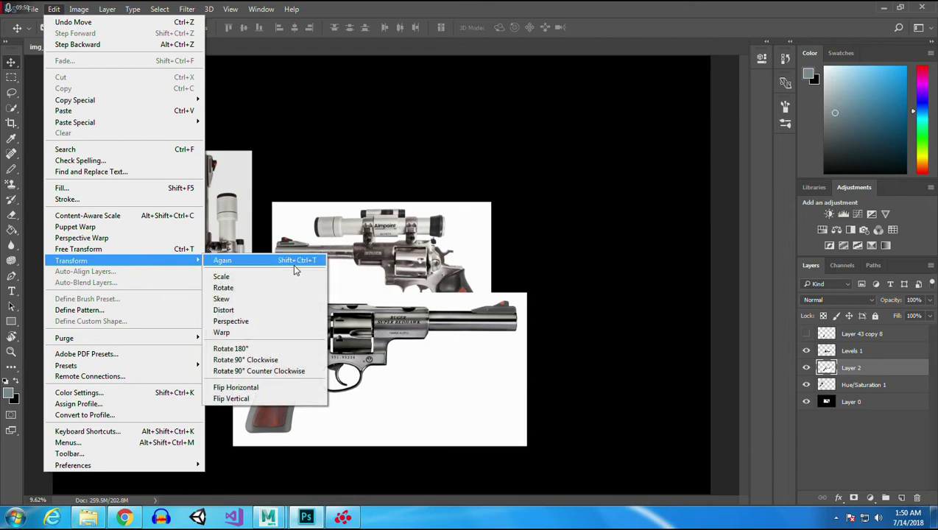
pyautogui.click(289, 371)
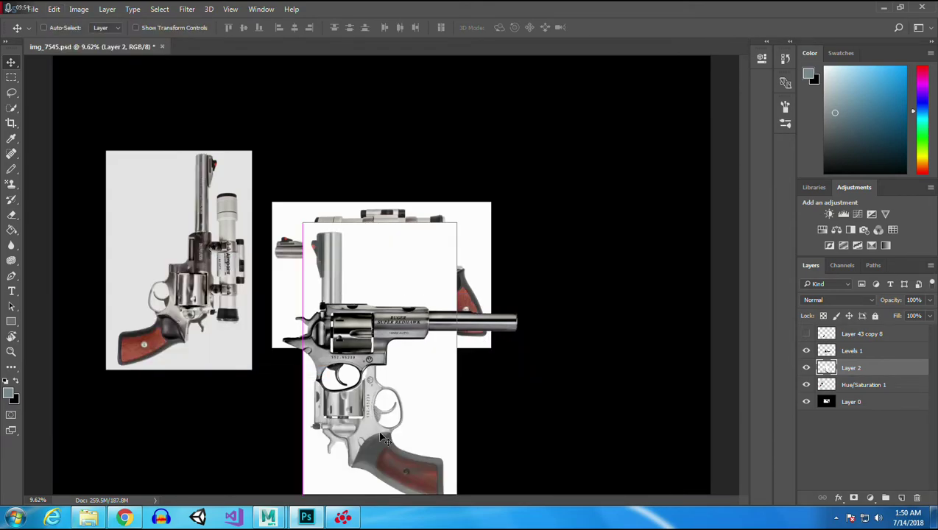
pyautogui.hotkey('ctrl', 'z')
# - Merge the Levels 1 and Layer 2 layers of the unscoped revolver into one layer
pyautogui.click(806, 350)
pyautogui.click(806, 350)
pyautogui.rightClick(860, 354)
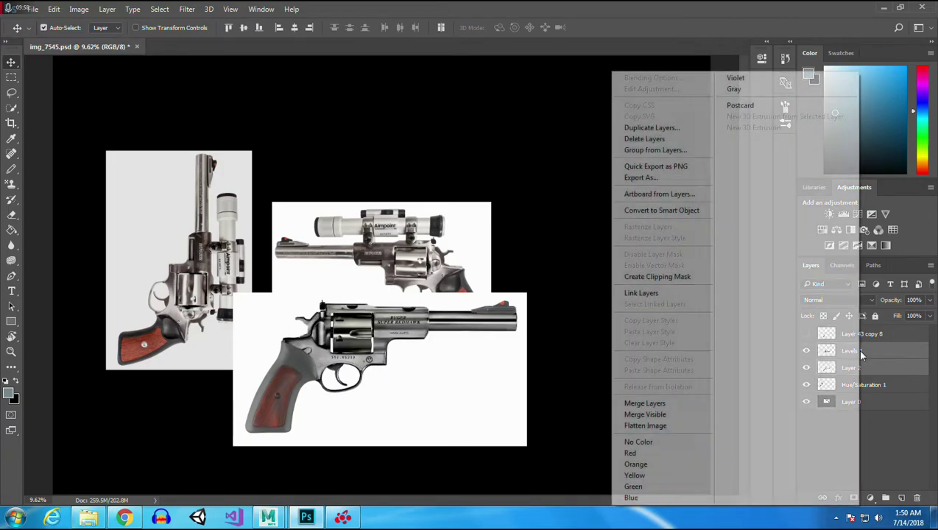
pyautogui.click(661, 403)
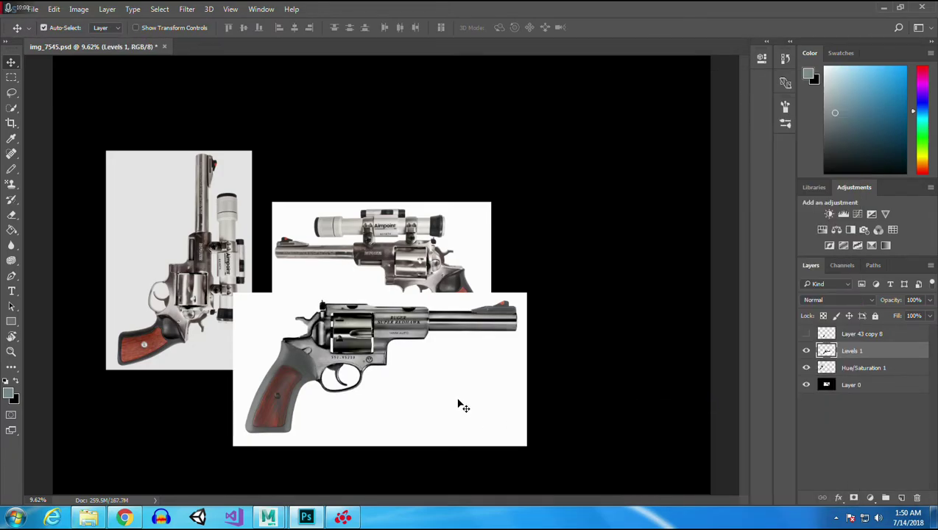
# - Rotate the merged unscoped revolver photo 90° counter clockwise and place the upright scoped revolver photo against its left edge
pyautogui.click(53, 9)
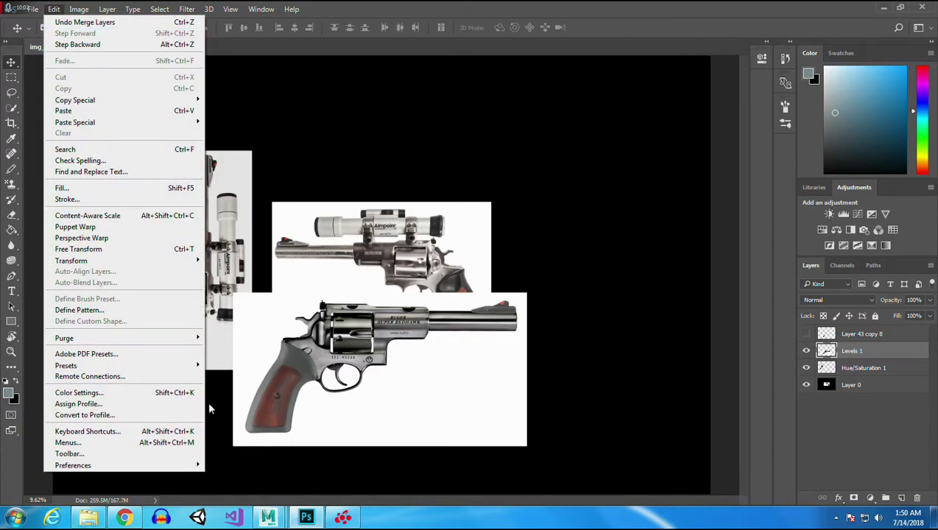
pyautogui.moveTo(166, 261)
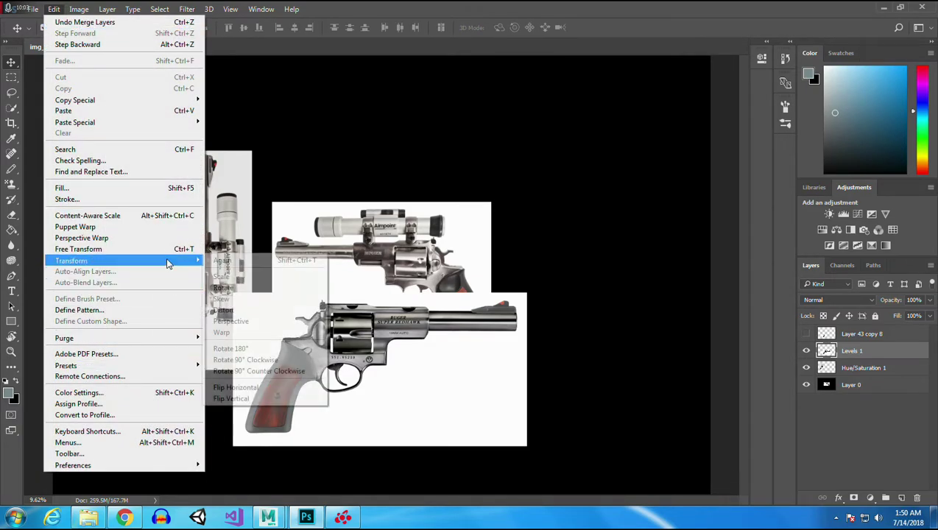
pyautogui.click(293, 372)
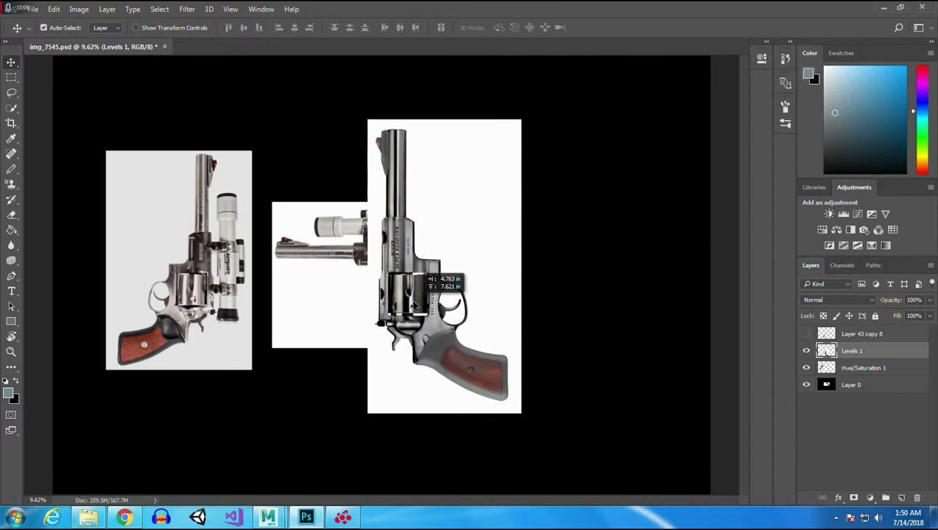
pyautogui.click(218, 236)
pyautogui.moveTo(187, 265); pyautogui.dragTo(306, 240)
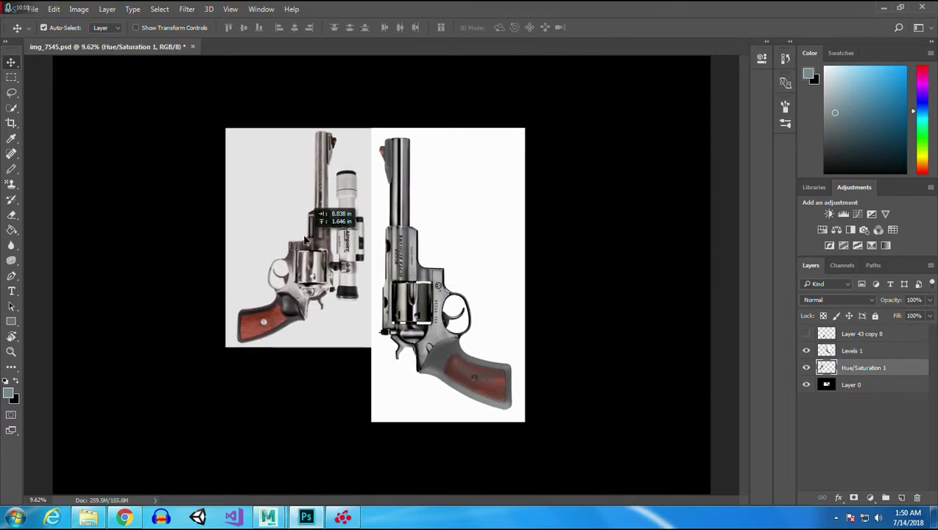
# - Enable snapping and scale the scoped revolver photo to about 145% width and 134% height, matching the neighbouring photo's height
pyautogui.click(59, 9)
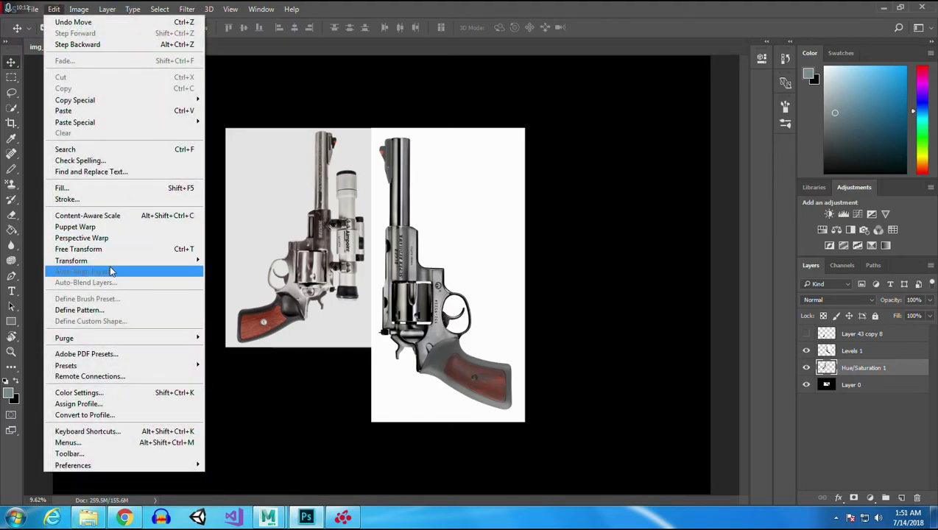
pyautogui.moveTo(111, 261)
pyautogui.click(274, 280)
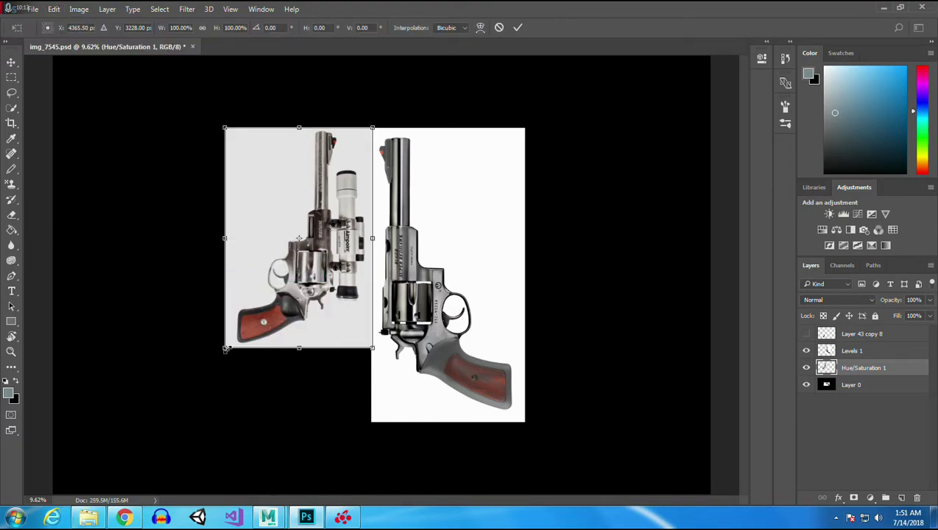
pyautogui.moveTo(223, 349); pyautogui.dragTo(176, 424)
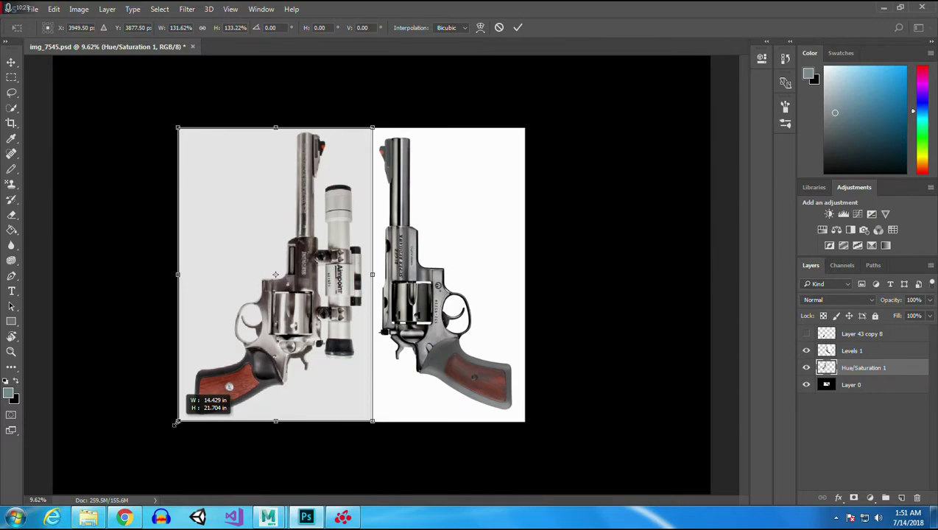
pyautogui.moveTo(176, 424); pyautogui.dragTo(176, 424)
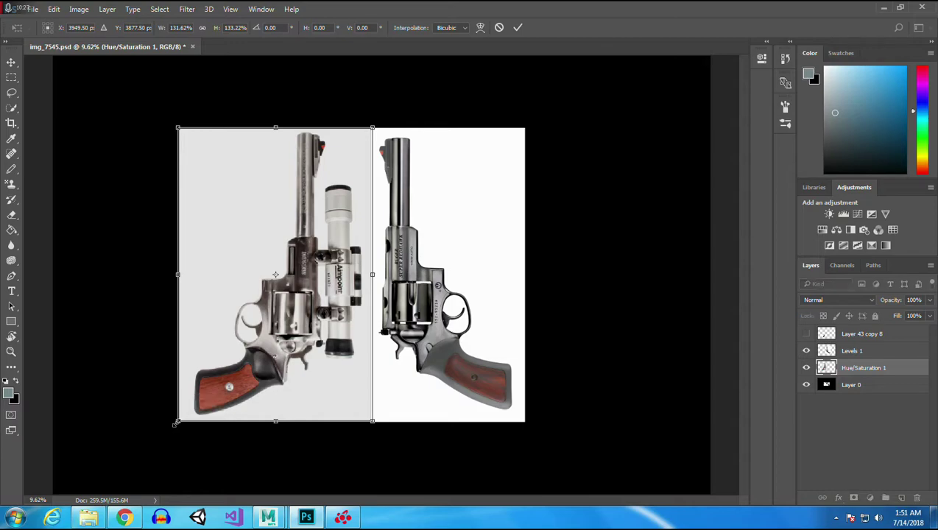
pyautogui.hotkey('ctrl', 'z')
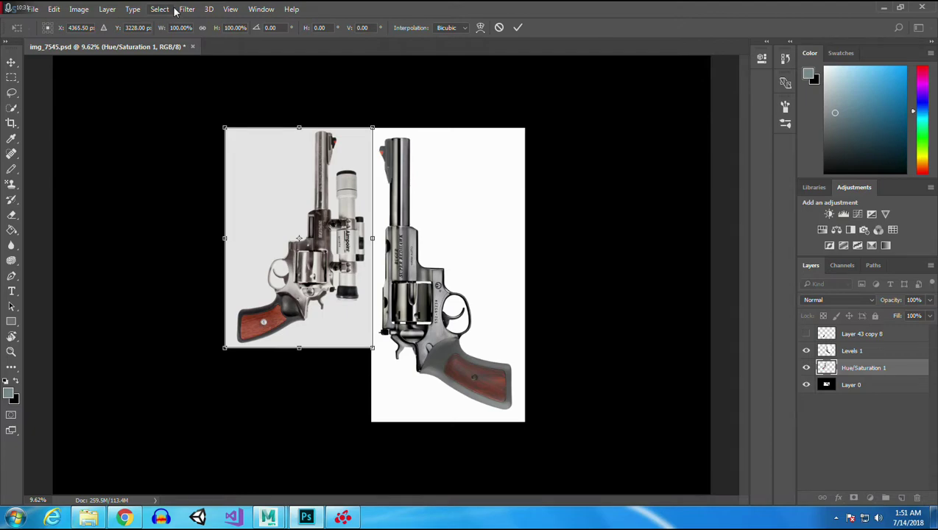
pyautogui.click(237, 10)
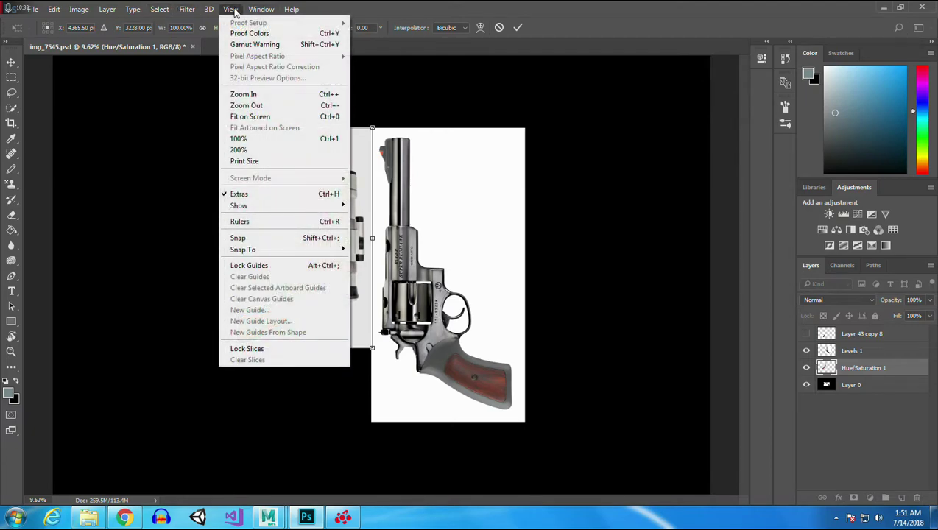
pyautogui.click(264, 245)
pyautogui.moveTo(223, 348); pyautogui.dragTo(156, 420)
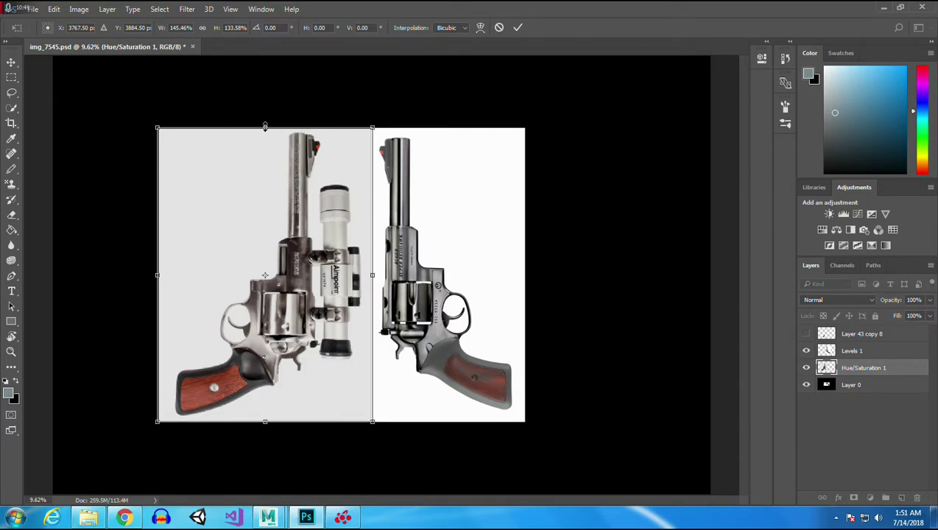
pyautogui.doubleClick(324, 152)
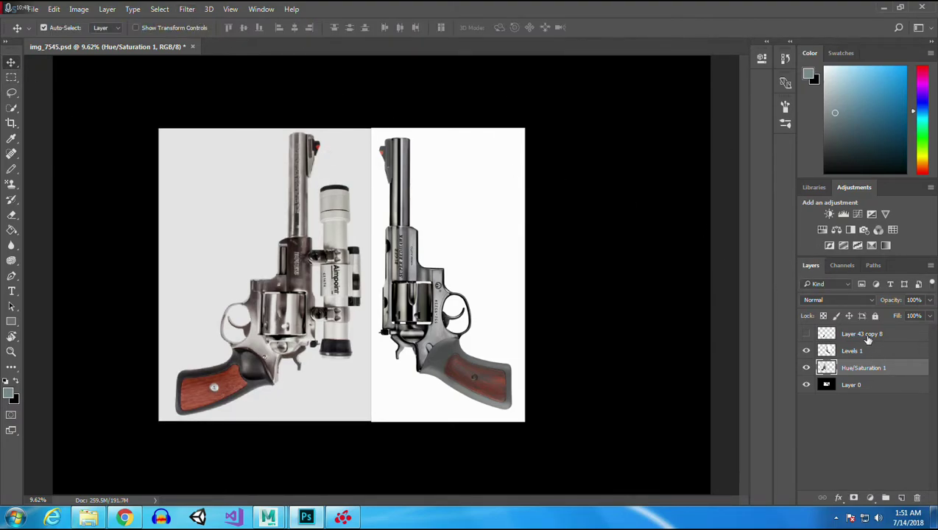
# - Show Layer 43 copy 8, rotate its wooden grip piece 90° counter clockwise and place it over the unscoped revolver's grip
pyautogui.click(867, 337)
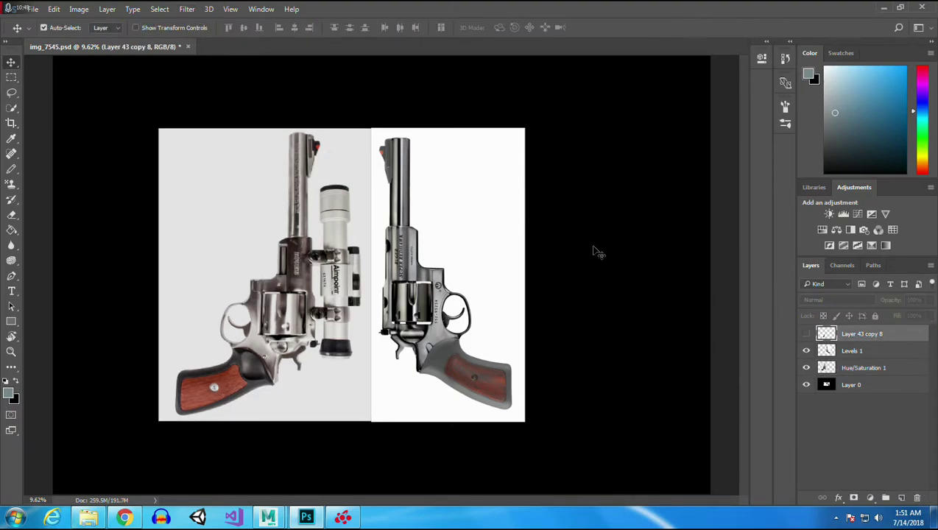
pyautogui.click(807, 334)
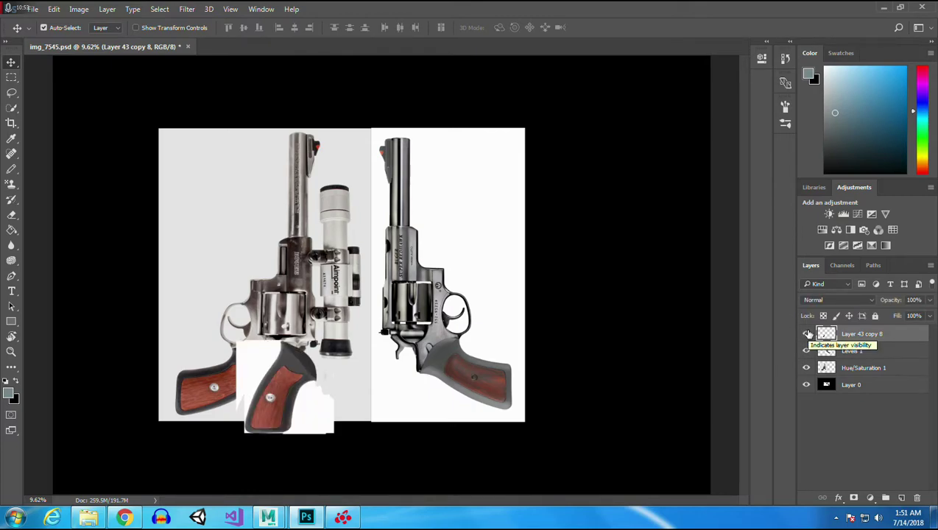
pyautogui.moveTo(277, 406); pyautogui.dragTo(466, 386)
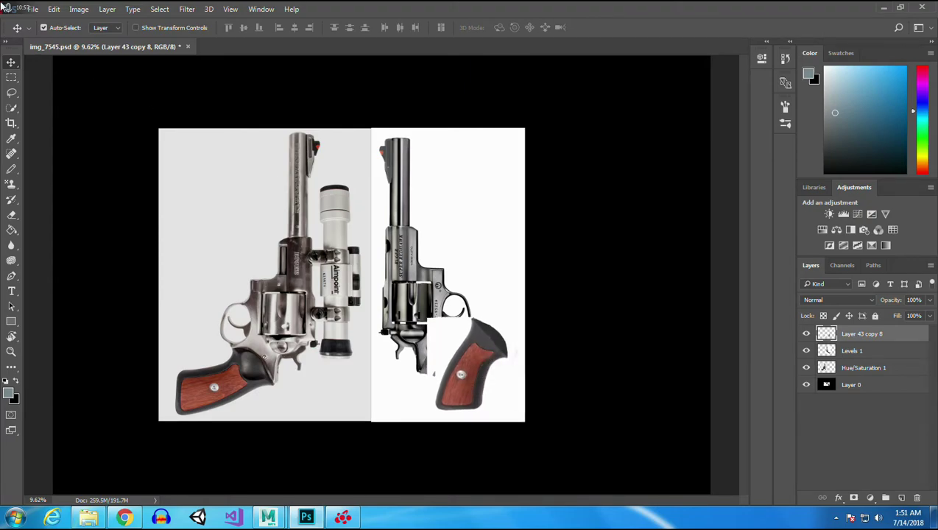
pyautogui.click(55, 9)
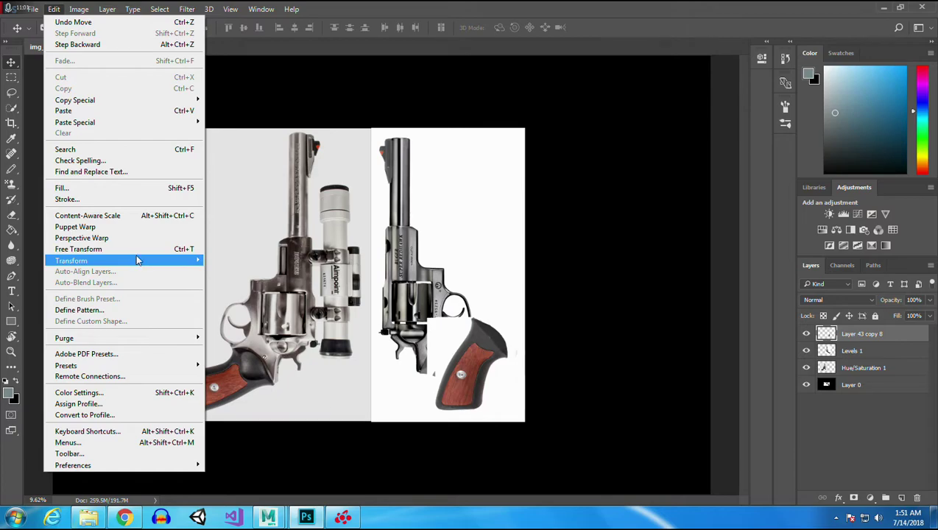
pyautogui.moveTo(138, 260)
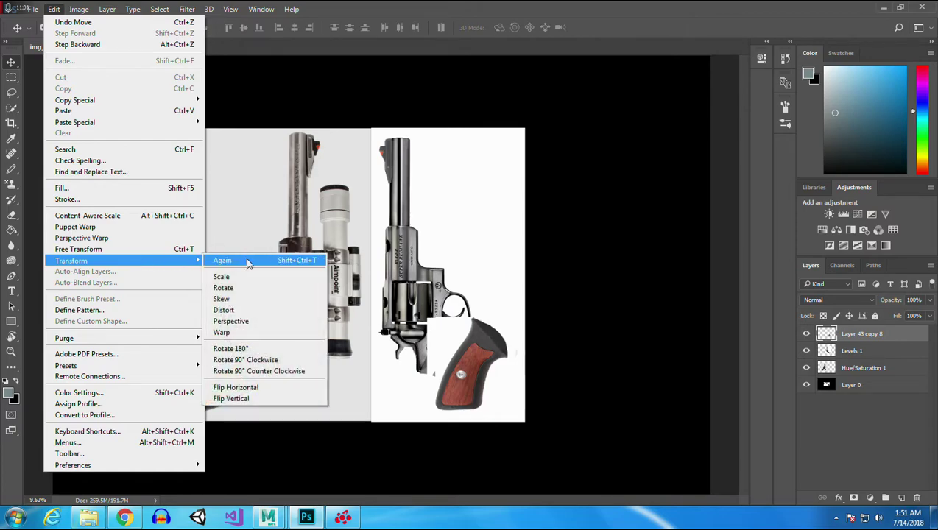
pyautogui.click(286, 371)
pyautogui.moveTo(471, 362); pyautogui.dragTo(461, 359)
# - Turn off snapping, fine-align the grip piece on the unscoped revolver and save the document
pyautogui.click(230, 9)
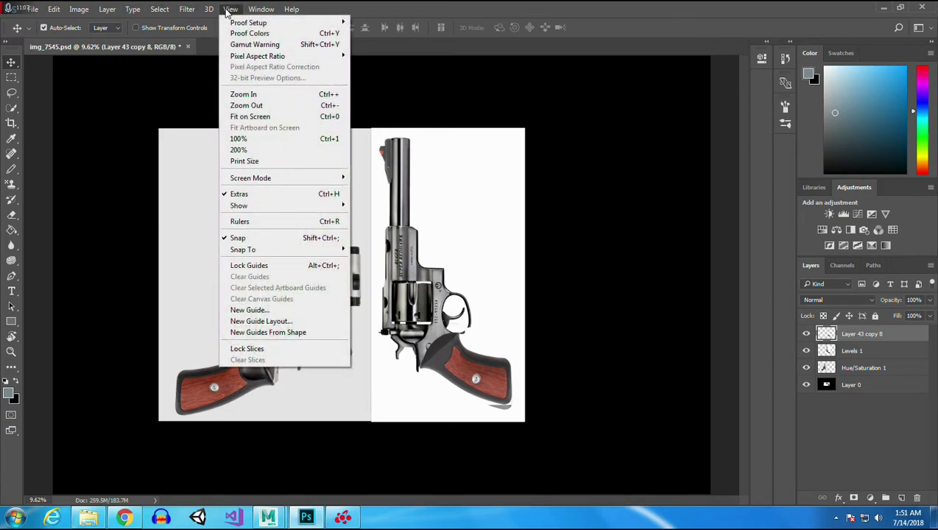
pyautogui.click(243, 238)
pyautogui.moveTo(471, 362); pyautogui.dragTo(470, 365)
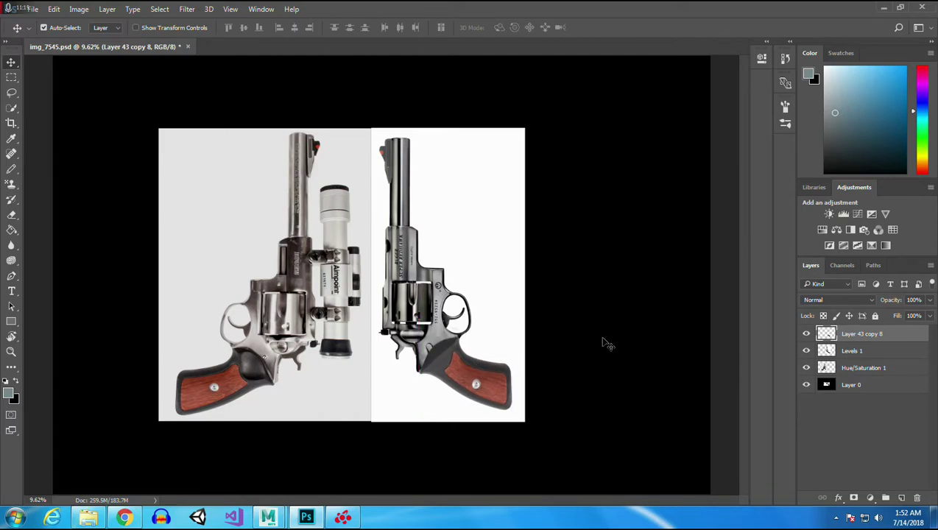
pyautogui.hotkey('ctrl', 's')
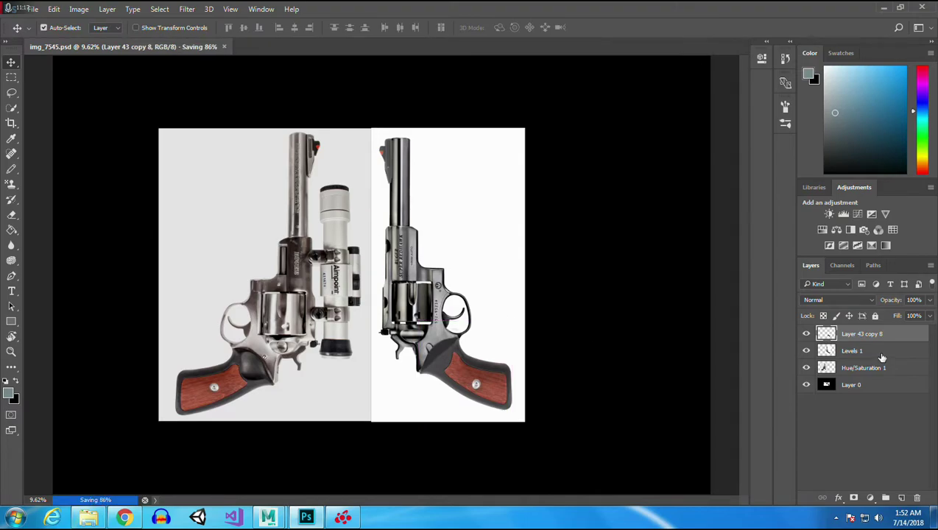
# - Merge Layer 43 copy 8 with the Levels 1 layer
pyautogui.keyDown('shift'); pyautogui.click(857, 352); pyautogui.keyUp('shift')
pyautogui.rightClick(857, 352)
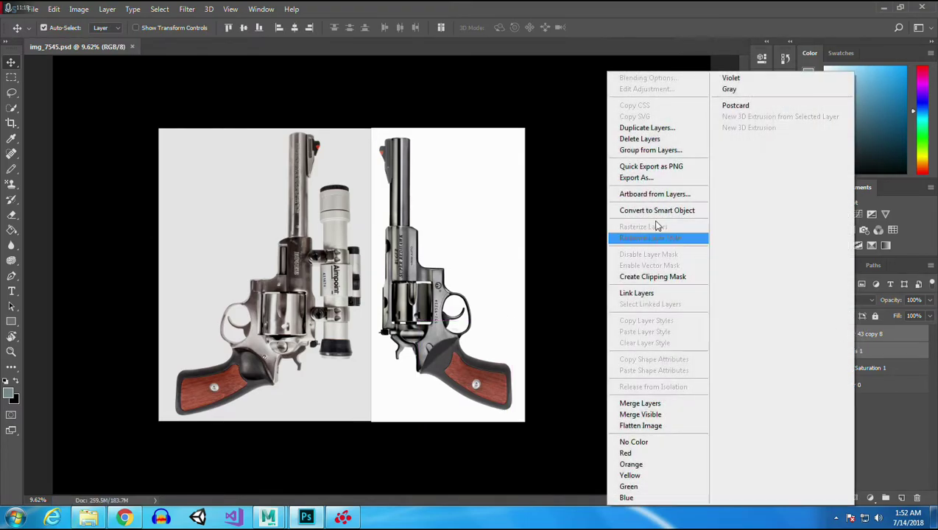
pyautogui.click(637, 404)
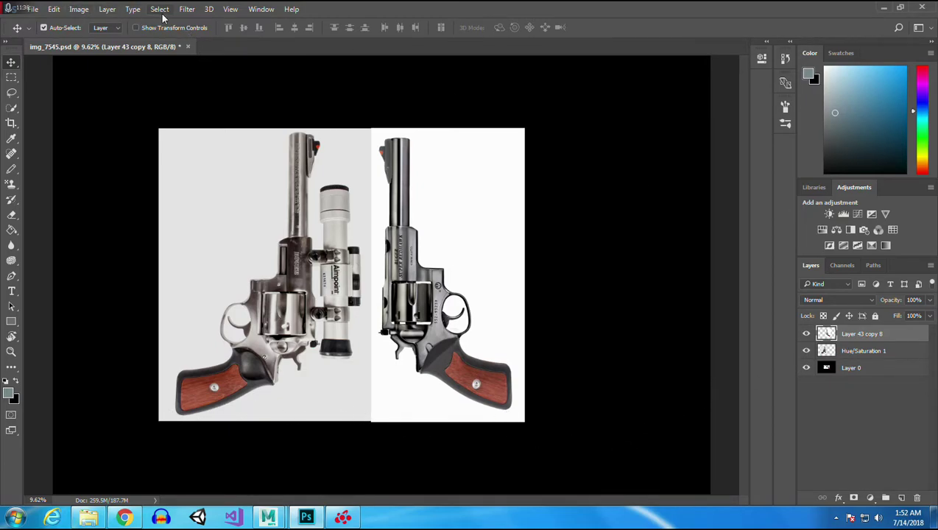
# - Create a new layer named RefLayer above the revolver photos
pyautogui.click(107, 8)
pyautogui.moveTo(190, 23)
pyautogui.click(253, 22)
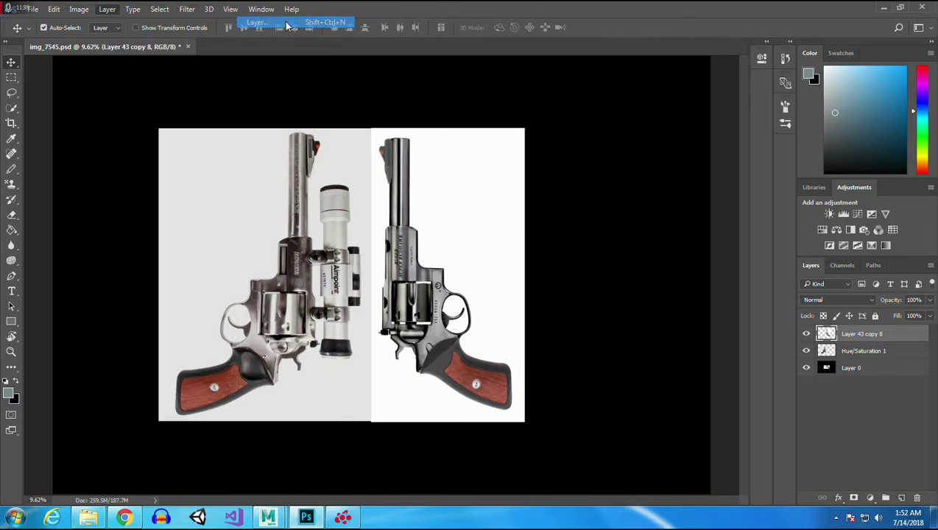
pyautogui.write('R')
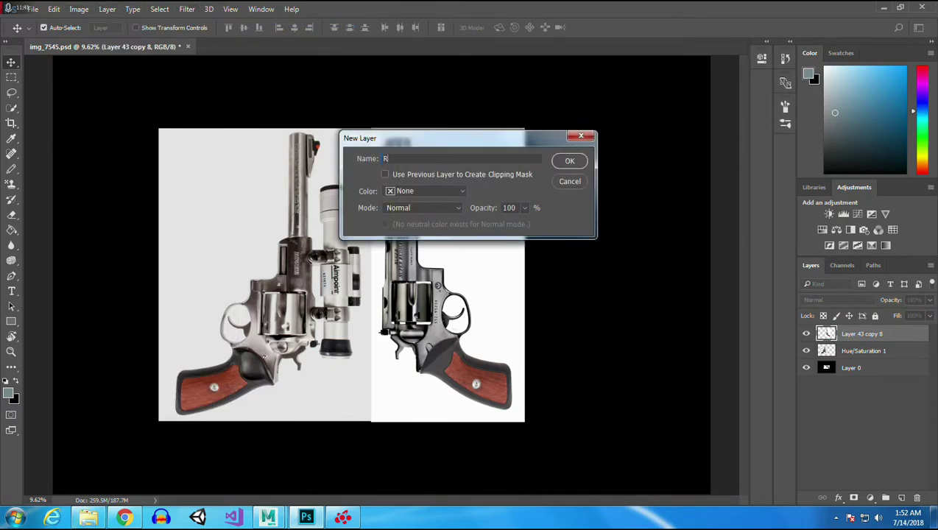
pyautogui.write('efLayer')
pyautogui.press('Return')
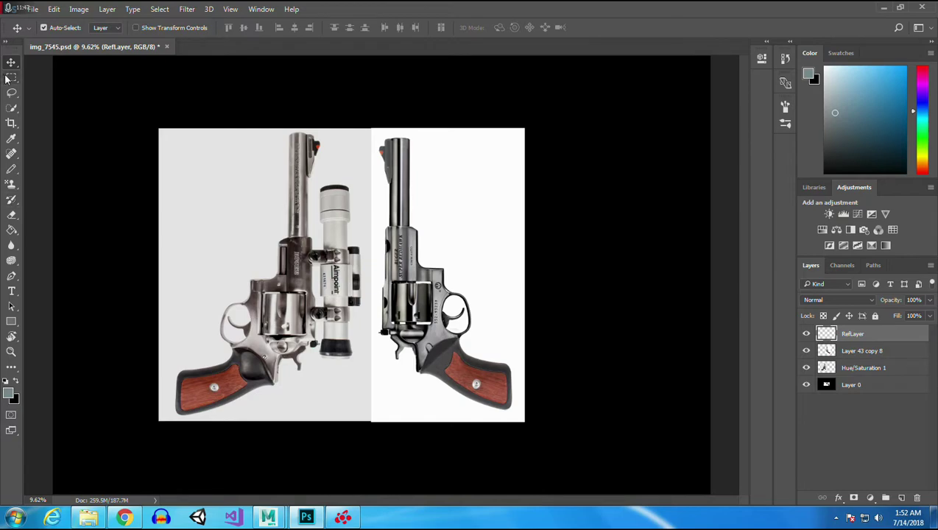
# - Fill RefLayer with a medium blue and lower its opacity to 36%
pyautogui.click(12, 230)
pyautogui.click(869, 87)
pyautogui.moveTo(869, 86); pyautogui.dragTo(883, 92)
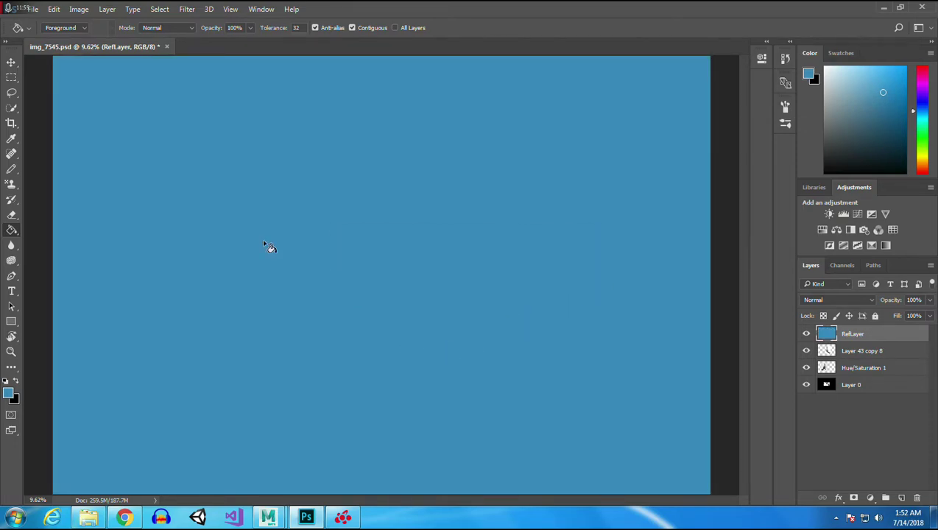
pyautogui.click(11, 78)
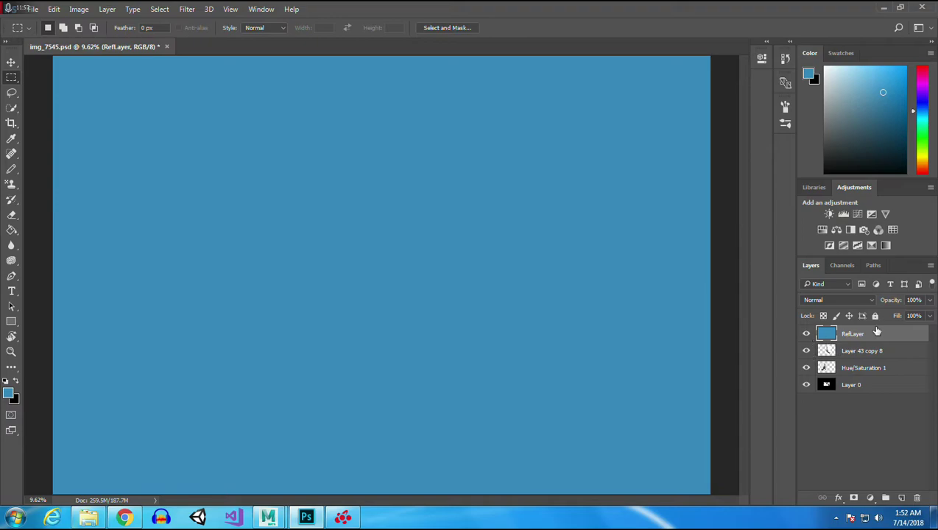
pyautogui.click(929, 301)
pyautogui.moveTo(927, 315); pyautogui.dragTo(893, 317)
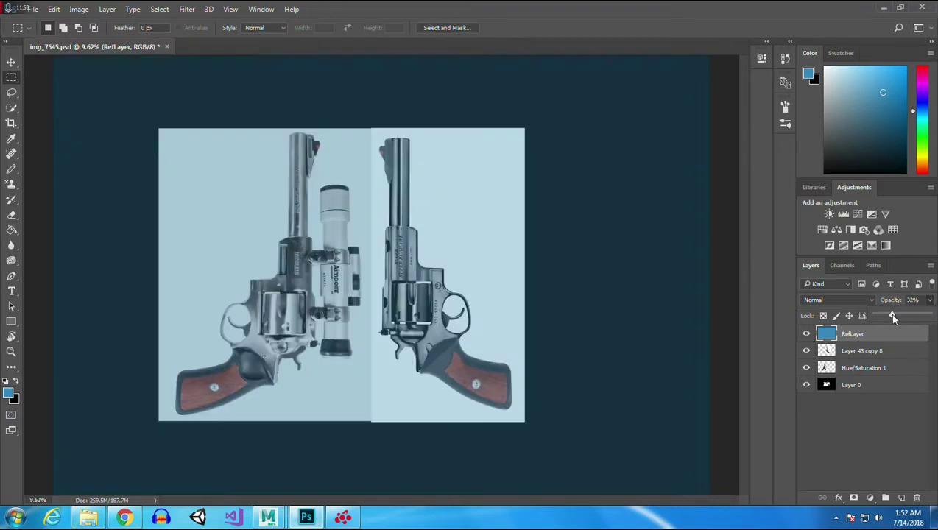
# - Clear two wide rectangular bands from RefLayer, one level with the muzzles and one with the grip bottoms, then deselect and activate Layer 43 copy 8
pyautogui.moveTo(126, 80); pyautogui.dragTo(531, 138)
pyautogui.hotkey('ctrl', 'BackSpace')
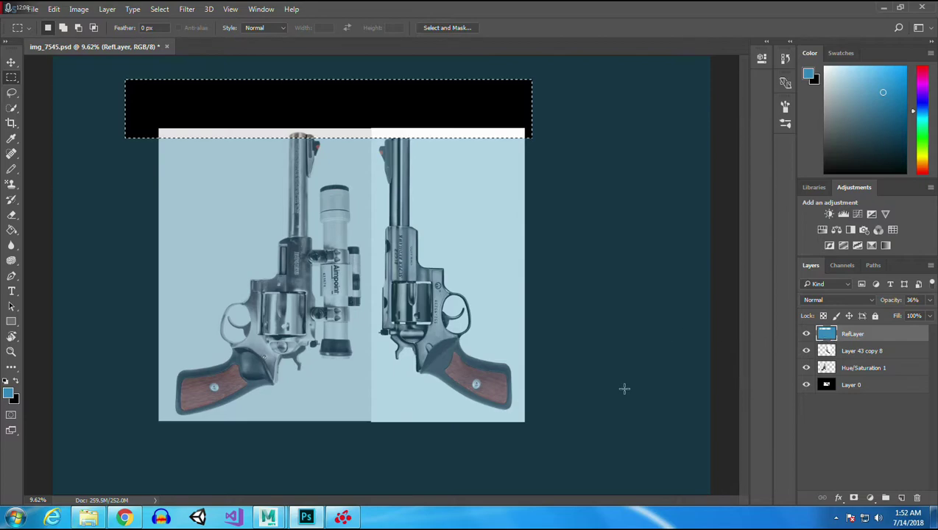
pyautogui.moveTo(546, 469); pyautogui.dragTo(103, 410)
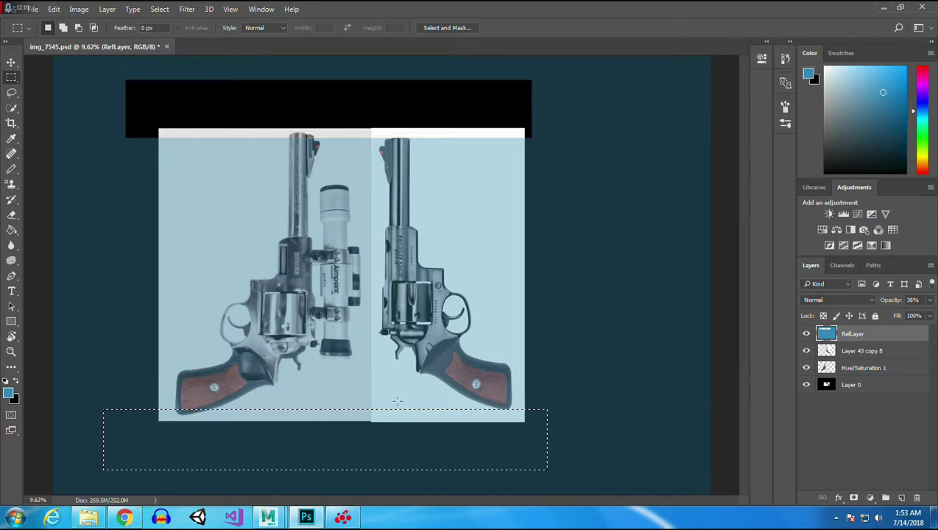
pyautogui.hotkey('ctrl', 'BackSpace')
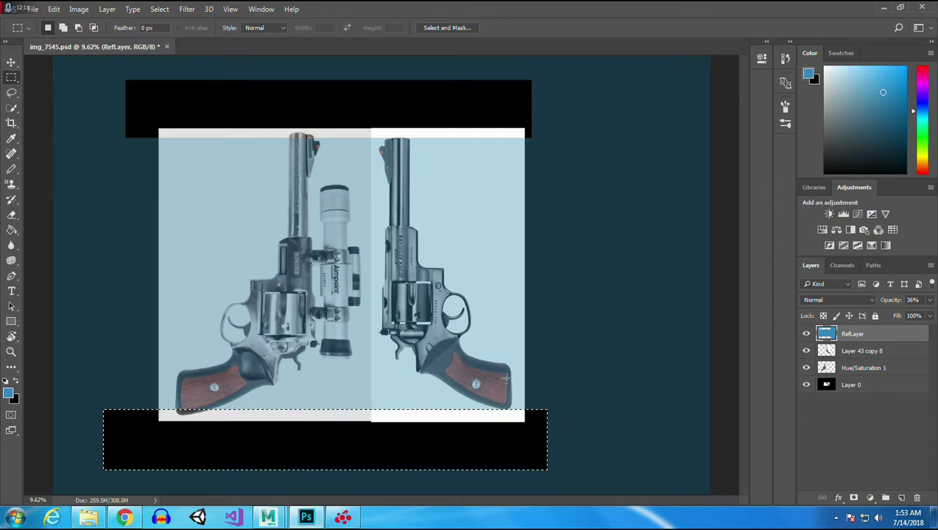
pyautogui.click(863, 352)
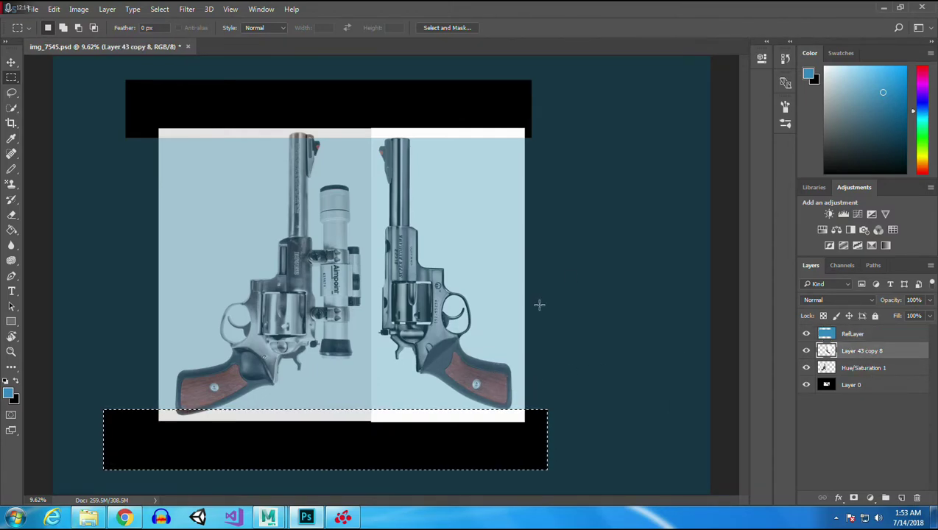
pyautogui.hotkey('ctrl', 'd')
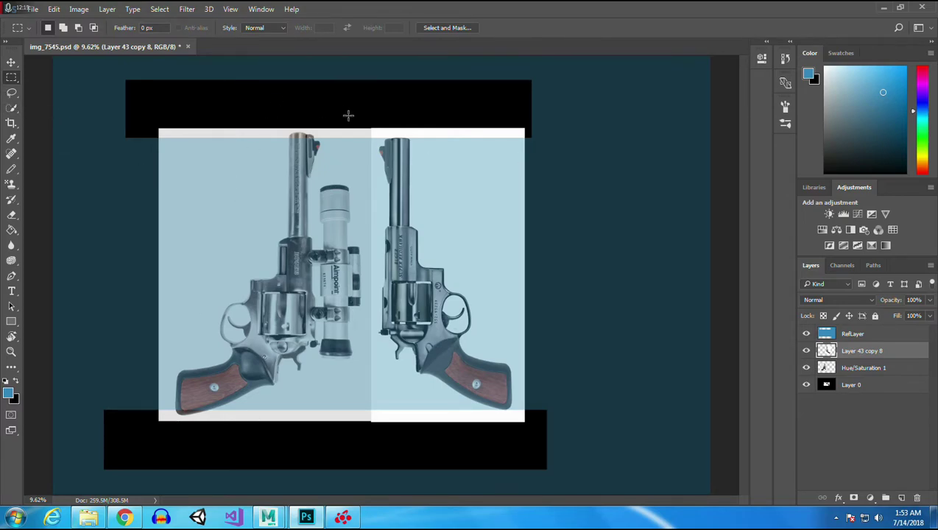
# - Scale the Hue/Saturation 1 revolver photo vertically to 96.40% so its muzzle and grip line up with RefLayer's band edges
pyautogui.click(11, 62)
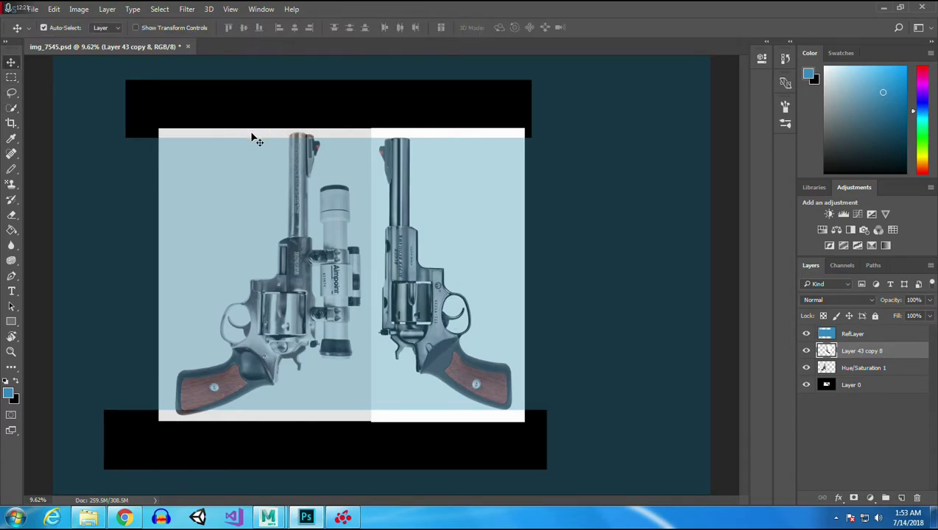
pyautogui.click(251, 137)
pyautogui.click(54, 9)
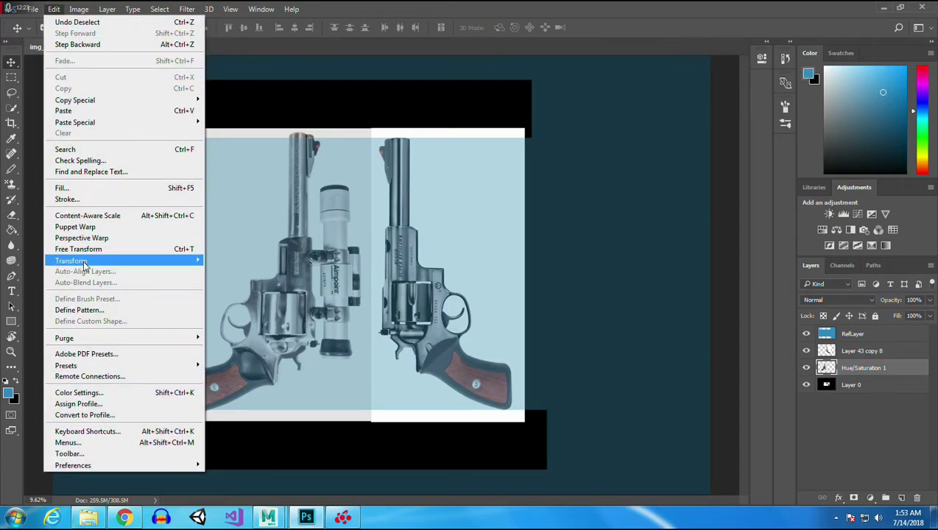
pyautogui.moveTo(85, 262)
pyautogui.click(276, 276)
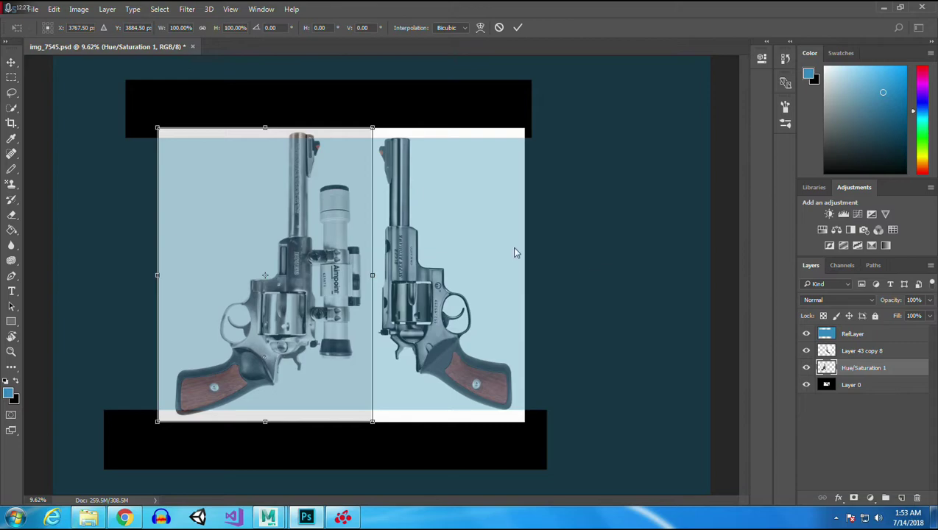
pyautogui.moveTo(264, 127); pyautogui.dragTo(265, 133)
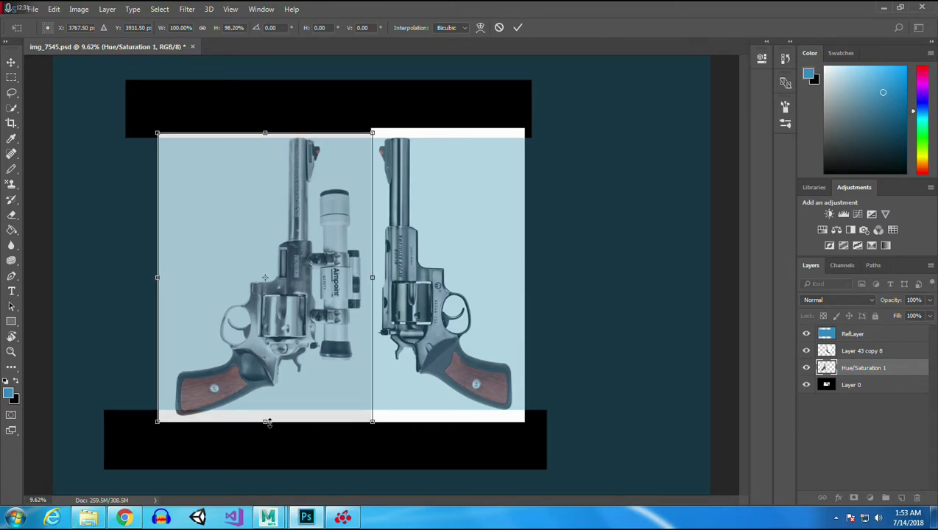
pyautogui.moveTo(265, 423); pyautogui.dragTo(268, 418)
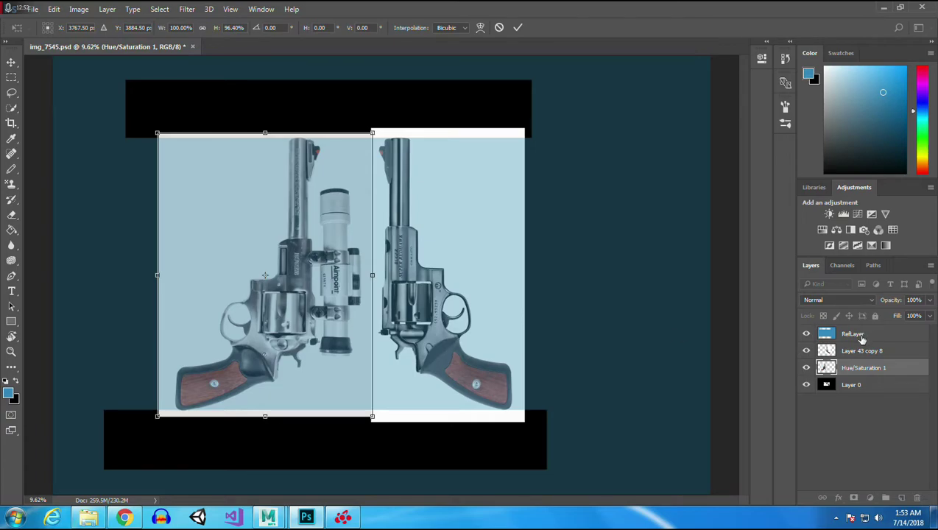
pyautogui.press('Return')
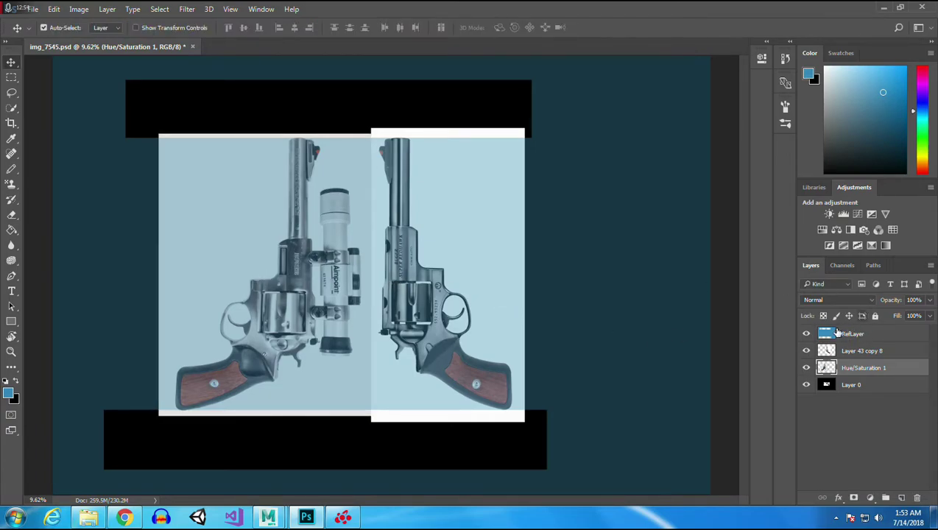
# - Delete the RefLayer layer
pyautogui.click(855, 335)
pyautogui.rightClick(856, 335)
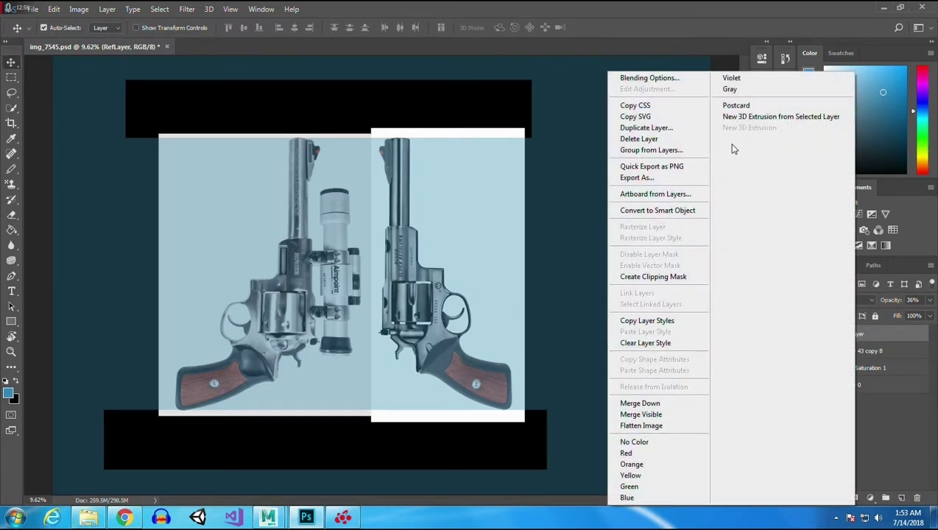
pyautogui.click(655, 140)
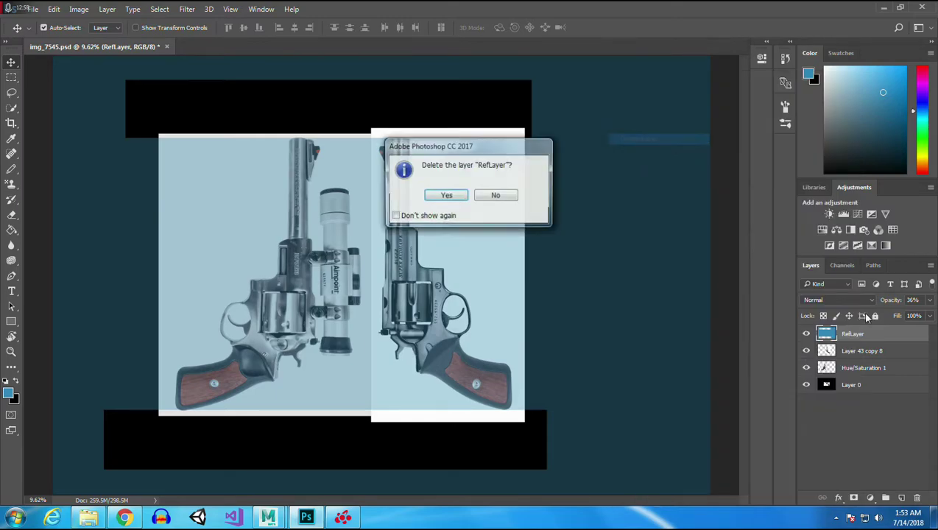
pyautogui.click(446, 196)
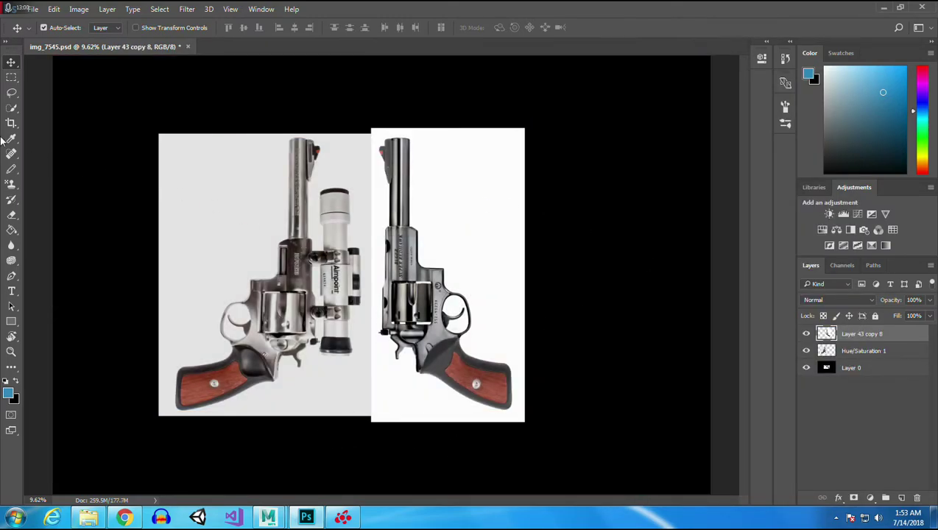
# - Merge Layer 43 copy 8 and Hue/Saturation 1 into one layer
pyautogui.click(11, 77)
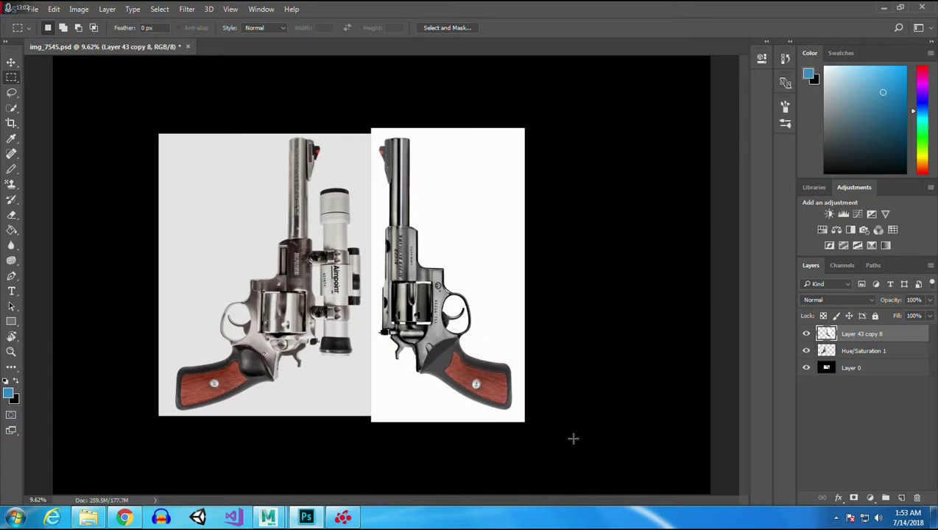
pyautogui.keyDown('shift'); pyautogui.click(845, 351); pyautogui.keyUp('shift')
pyautogui.rightClick(839, 356)
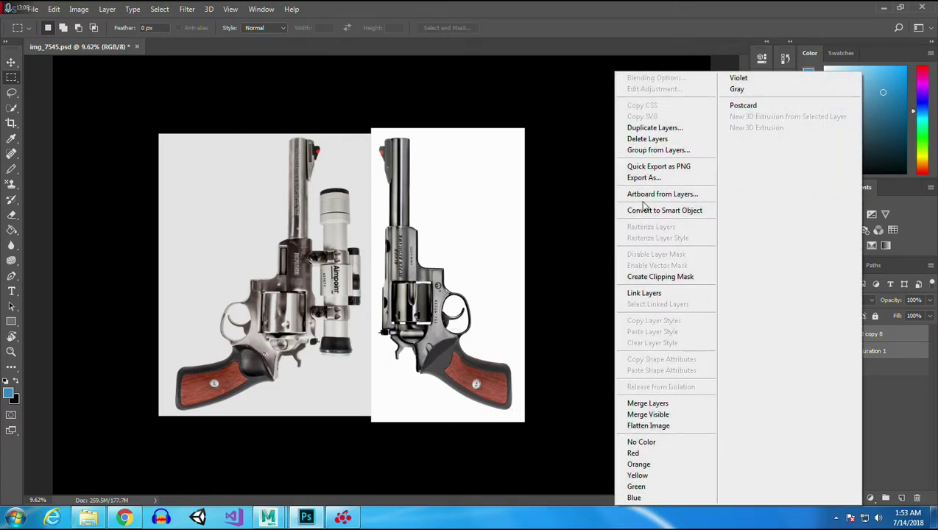
pyautogui.click(648, 402)
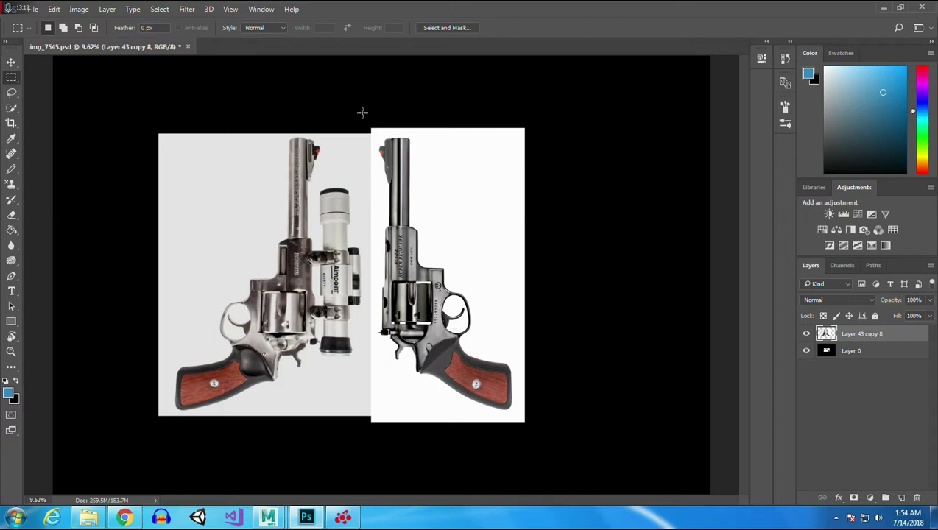
pyautogui.moveTo(364, 116); pyautogui.dragTo(380, 439)
pyautogui.press('Delete')
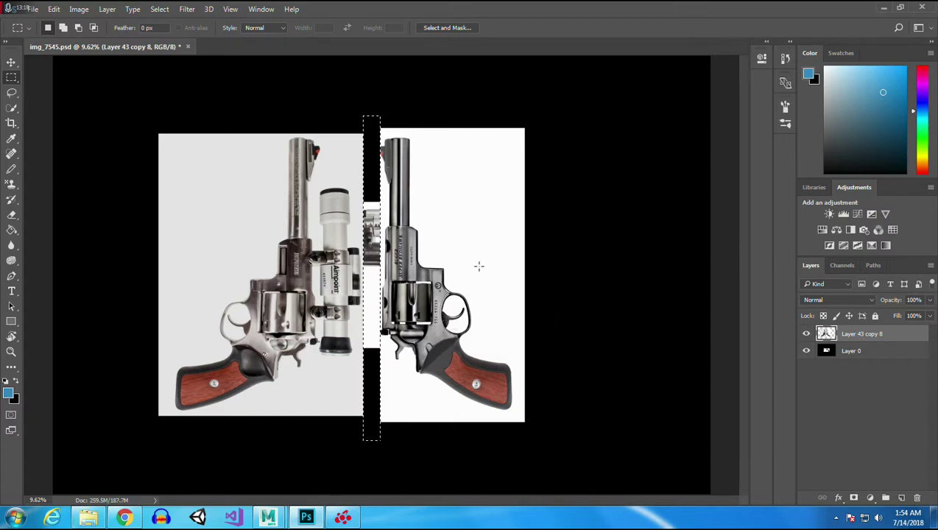
pyautogui.hotkey('ctrl', 'z')
pyautogui.click(474, 160)
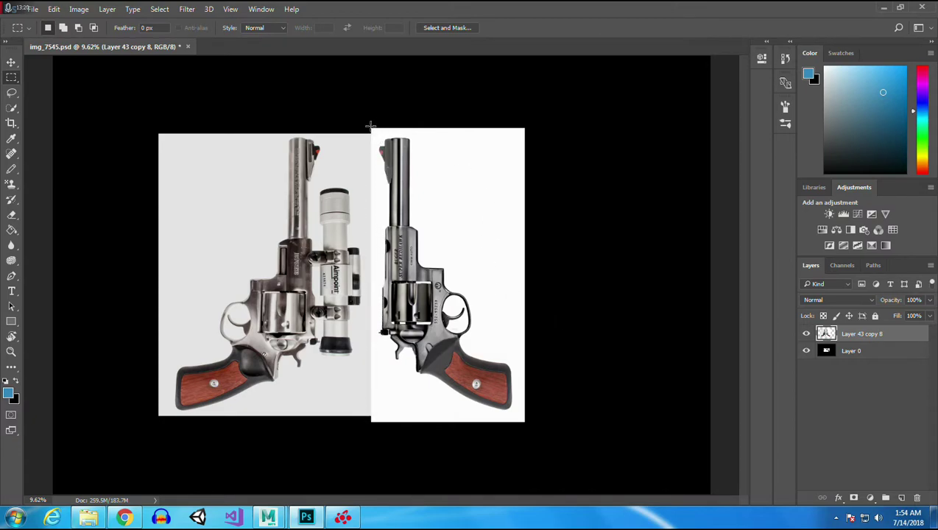
# - Clear a narrow vertical strip between the two revolver photos and shift the merged layer slightly down and to the right
pyautogui.moveTo(361, 417); pyautogui.dragTo(378, 445)
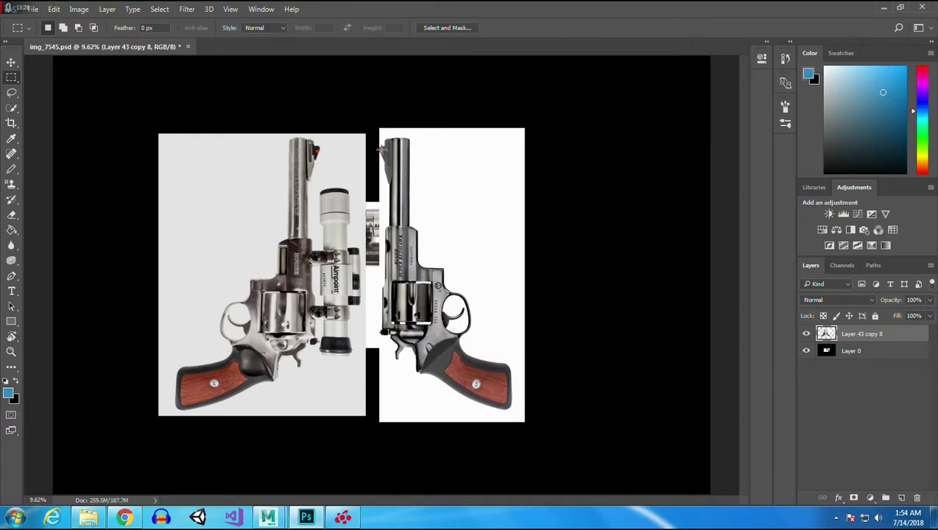
pyautogui.moveTo(372, 122); pyautogui.dragTo(362, 436)
pyautogui.click(549, 216)
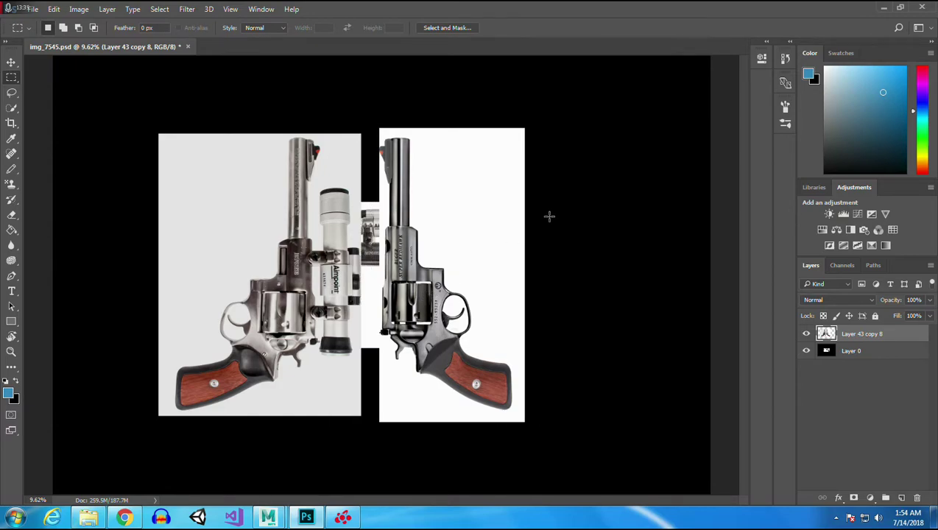
pyautogui.click(11, 61)
pyautogui.moveTo(455, 267)
pyautogui.mouseDown()
pyautogui.moveTo(397, 244)
pyautogui.moveTo(461, 275)
pyautogui.mouseUp()
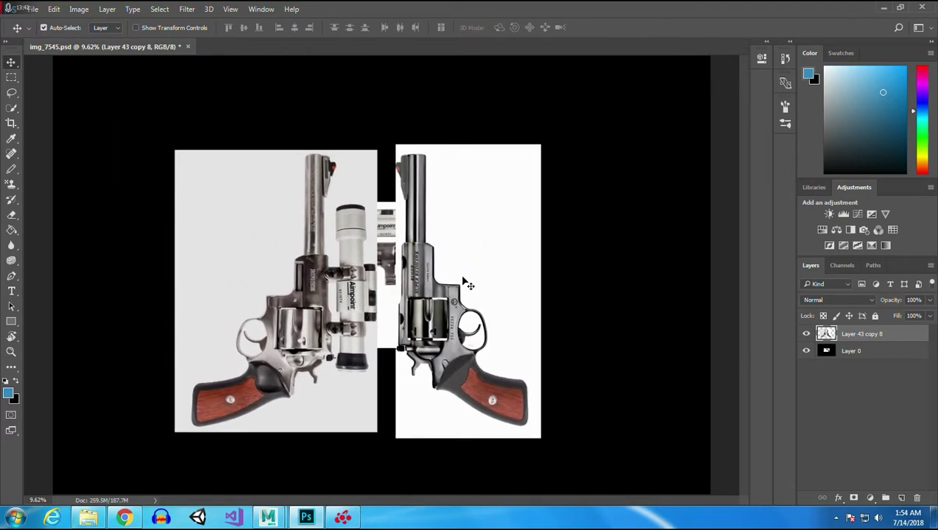
# - Copy a rectangular section of the unscoped revolver's barrel to a new layer and move it to the empty black area above the scoped revolver
pyautogui.click(11, 77)
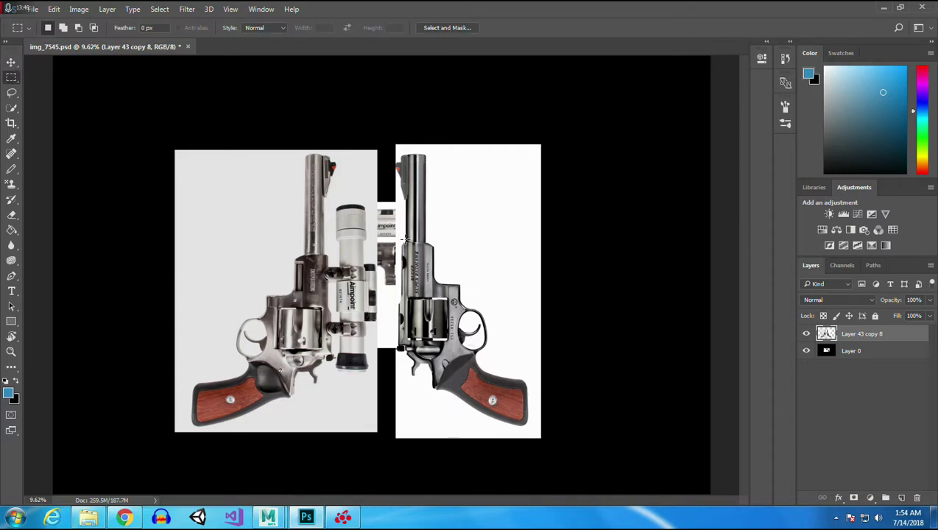
pyautogui.moveTo(404, 240); pyautogui.dragTo(427, 201)
pyautogui.hotkey('ctrl', 'j')
pyautogui.press('v')
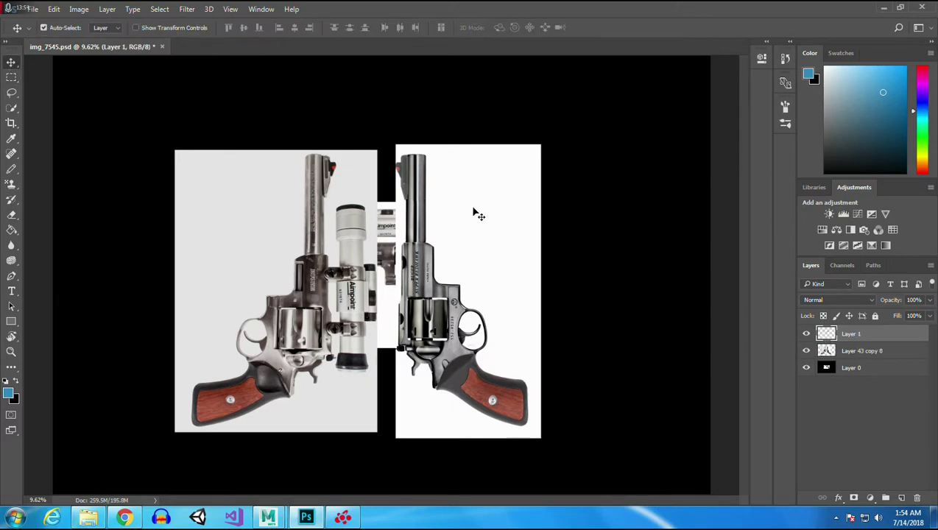
pyautogui.moveTo(414, 222); pyautogui.dragTo(236, 111)
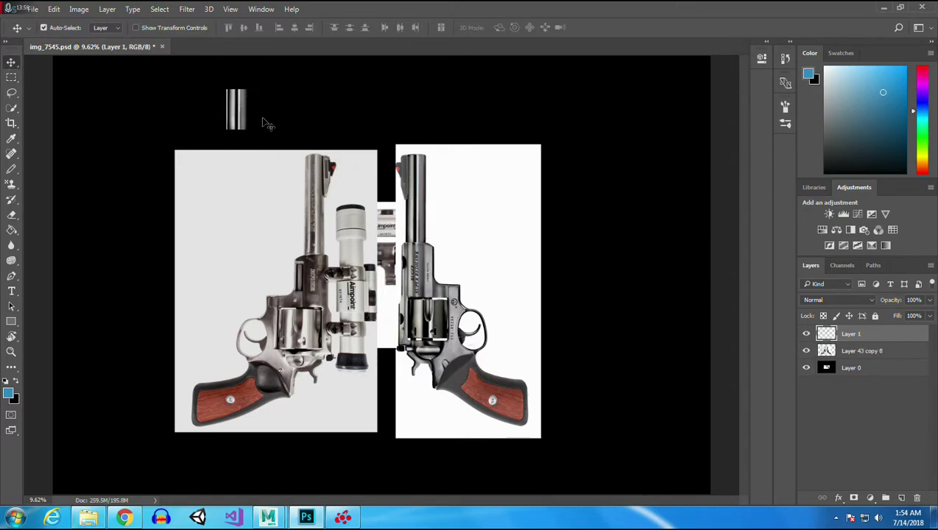
# - Rotate the copied barrel section 90° clockwise and move it slightly to the left above the scoped revolver's photo
pyautogui.click(54, 9)
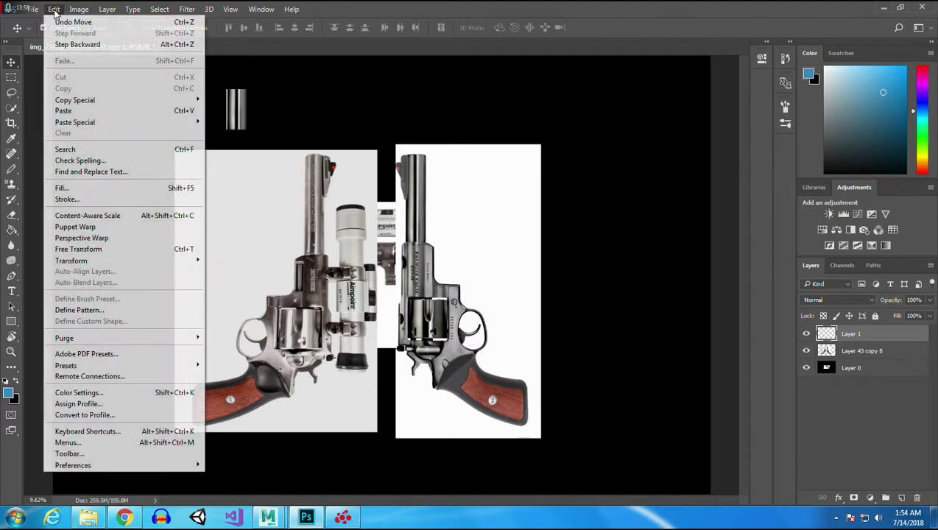
pyautogui.moveTo(125, 262)
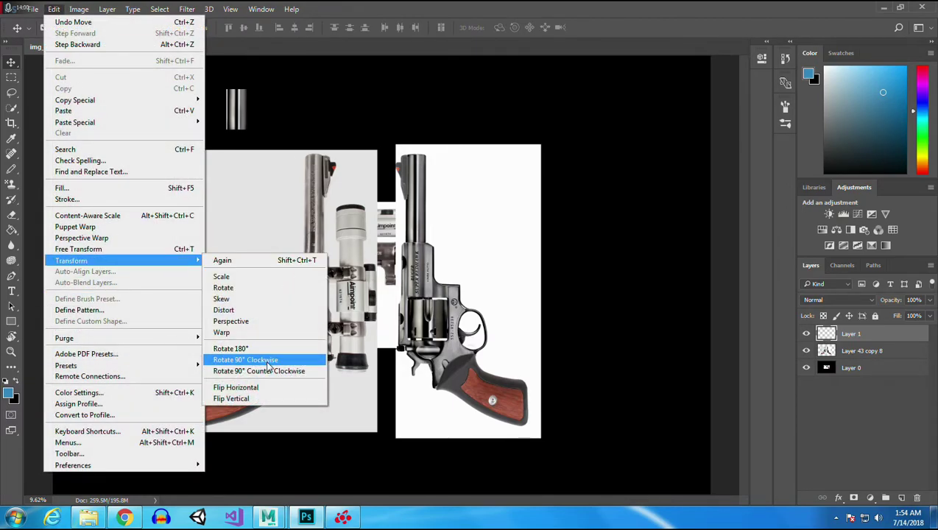
pyautogui.click(247, 360)
pyautogui.moveTo(237, 110); pyautogui.dragTo(197, 116)
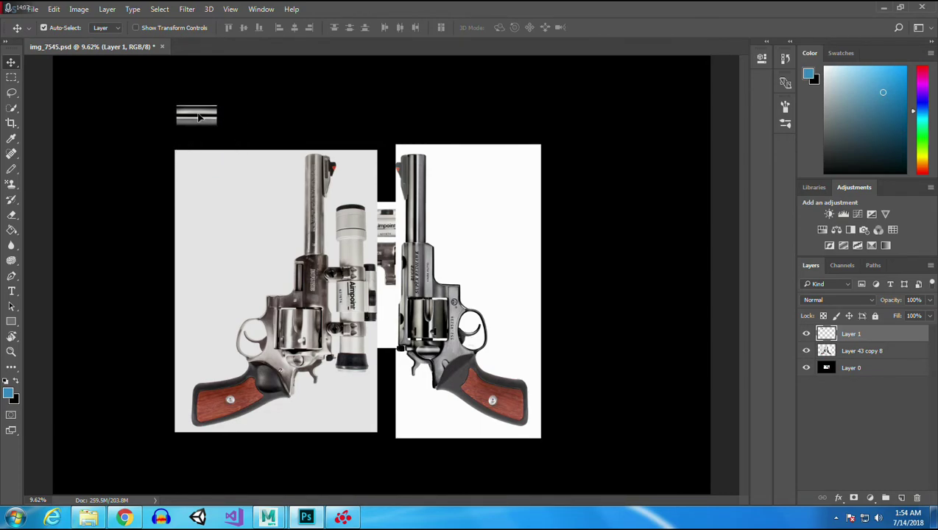
# - Trim a thin strip off the upper edge of the rotated barrel section and deselect
pyautogui.click(11, 76)
pyautogui.moveTo(156, 85); pyautogui.dragTo(262, 107)
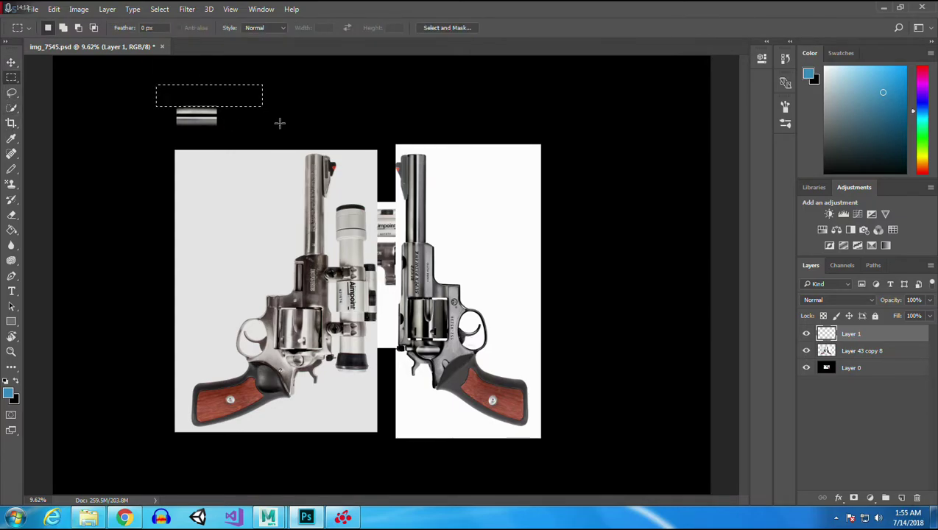
pyautogui.click(270, 112)
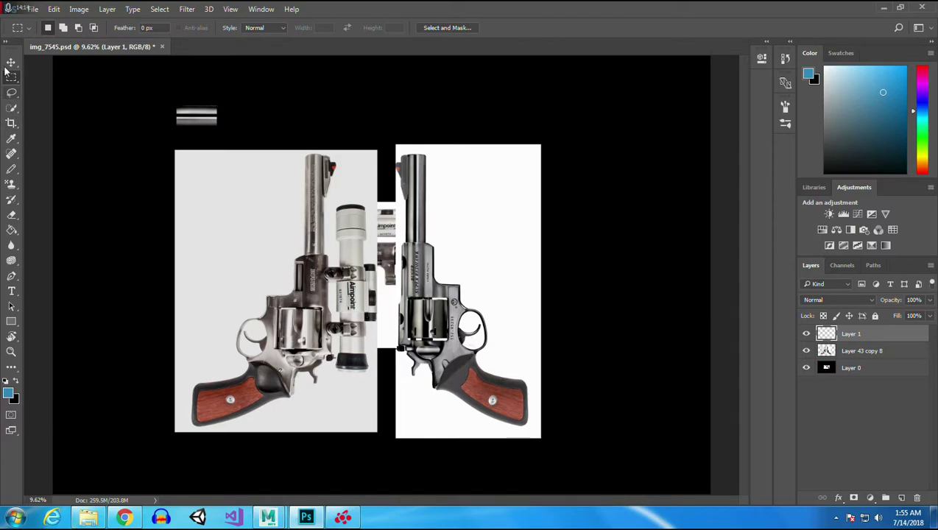
# - Duplicate Layer 1 as Layer 1 copy and shift the duplicate right so it overlaps and extends the barrel section
pyautogui.click(11, 351)
pyautogui.click(194, 126)
pyautogui.click(195, 126)
pyautogui.click(195, 125)
pyautogui.click(195, 125)
pyautogui.moveTo(747, 198); pyautogui.dragTo(746, 174)
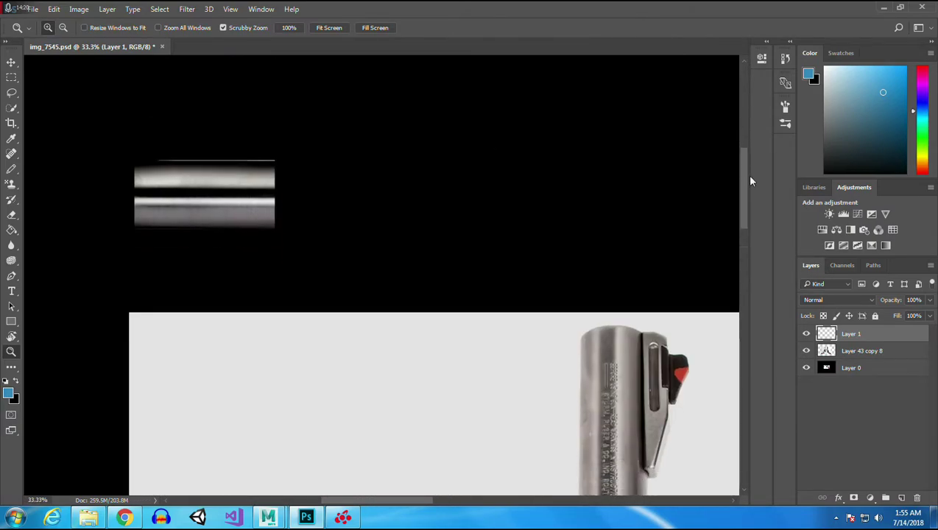
pyautogui.click(11, 76)
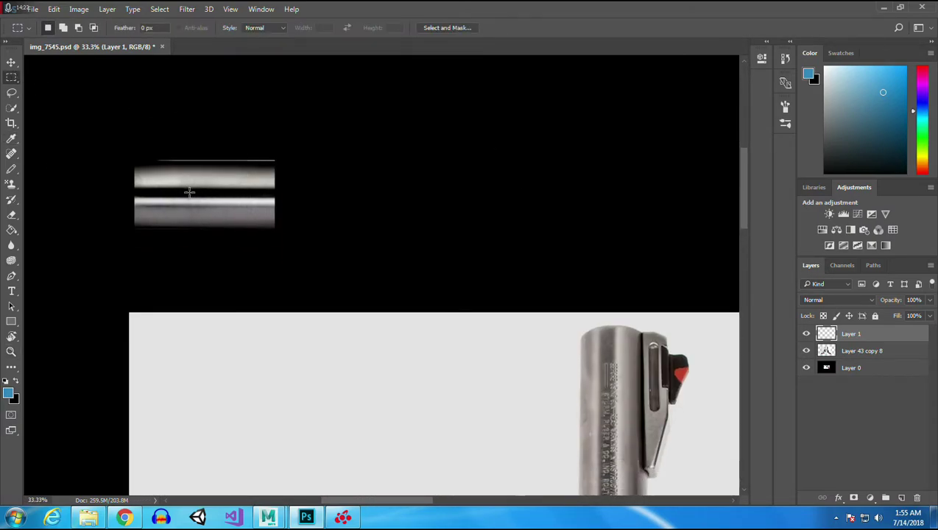
pyautogui.click(11, 61)
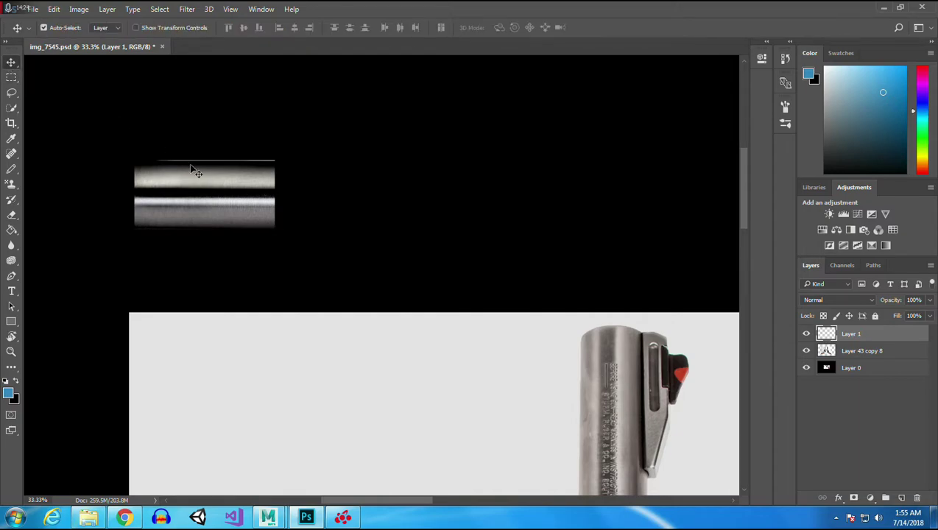
pyautogui.rightClick(854, 331)
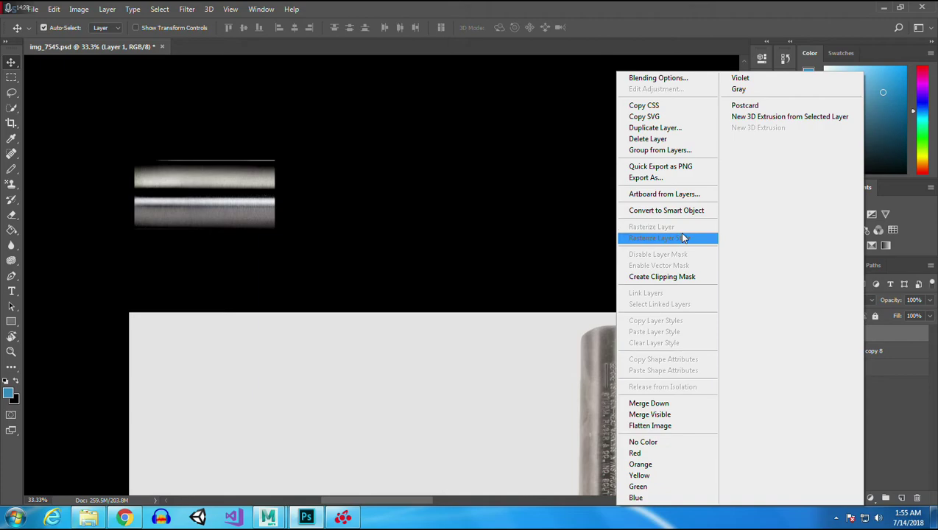
pyautogui.click(655, 128)
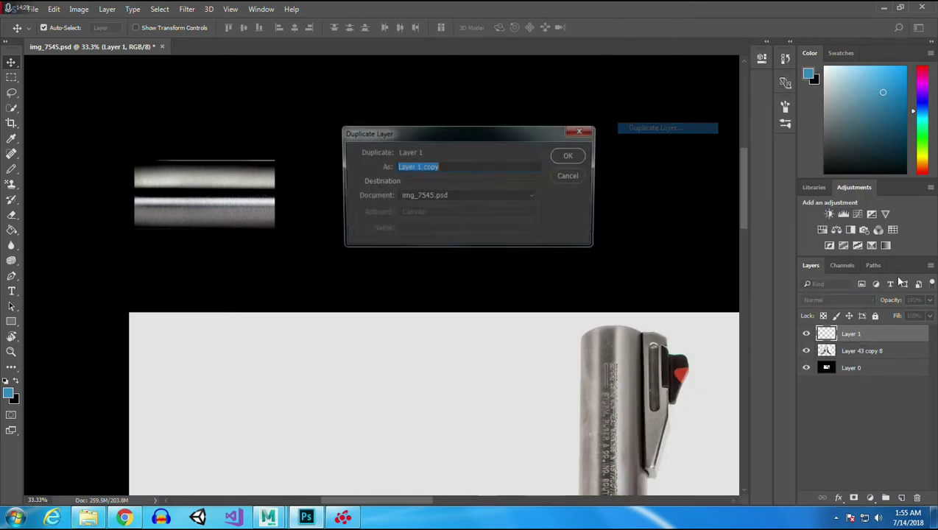
pyautogui.click(574, 158)
pyautogui.moveTo(206, 201); pyautogui.dragTo(272, 200)
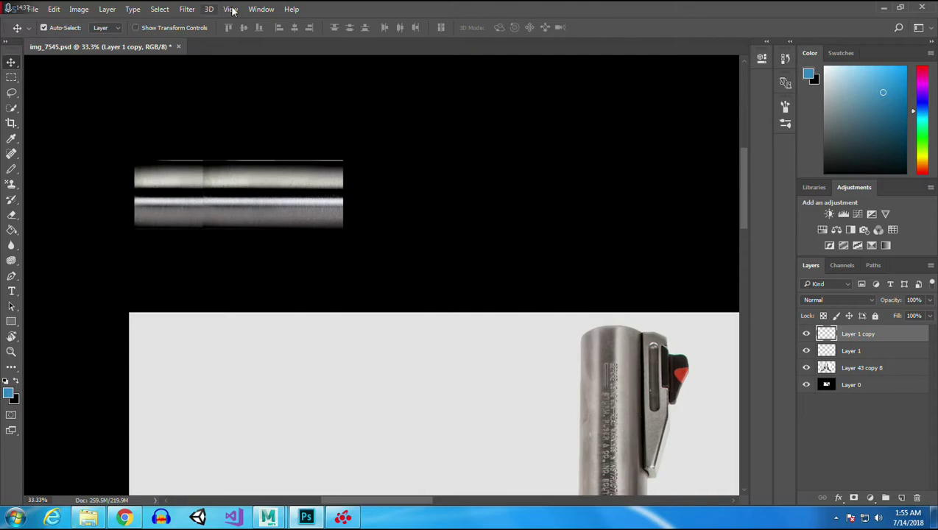
# - Soften the seam between the two barrel pieces on Layer 1 copy with a 48 px eraser, then activate Layer 1
pyautogui.click(228, 9)
pyautogui.click(233, 9)
pyautogui.click(11, 215)
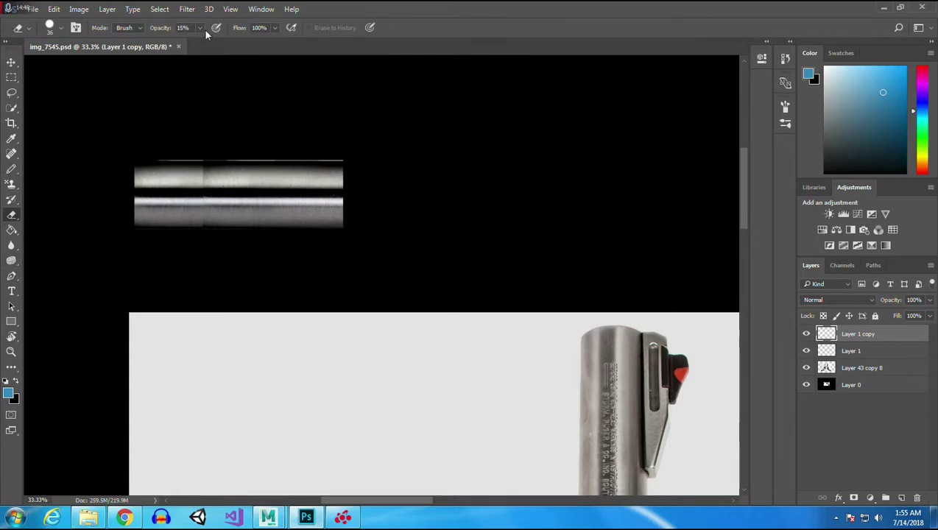
pyautogui.click(61, 29)
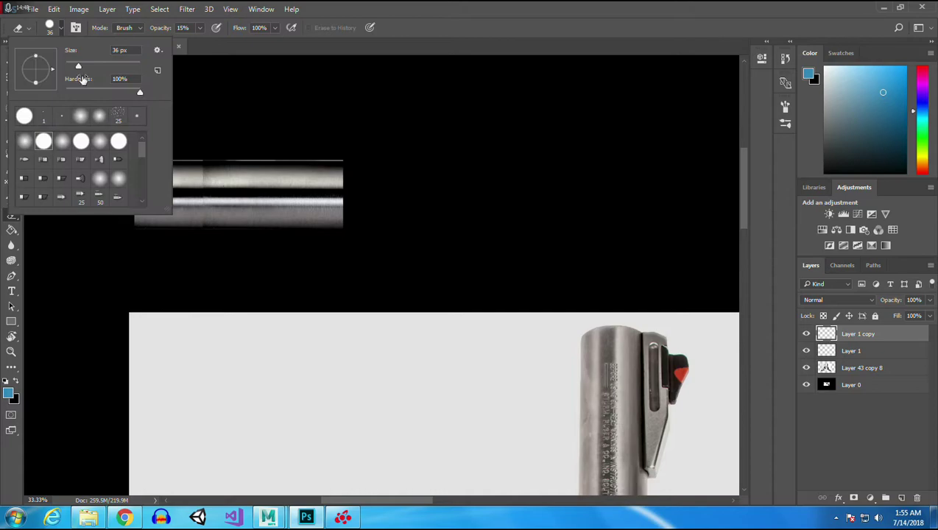
pyautogui.moveTo(77, 65); pyautogui.dragTo(83, 64)
pyautogui.click(271, 99)
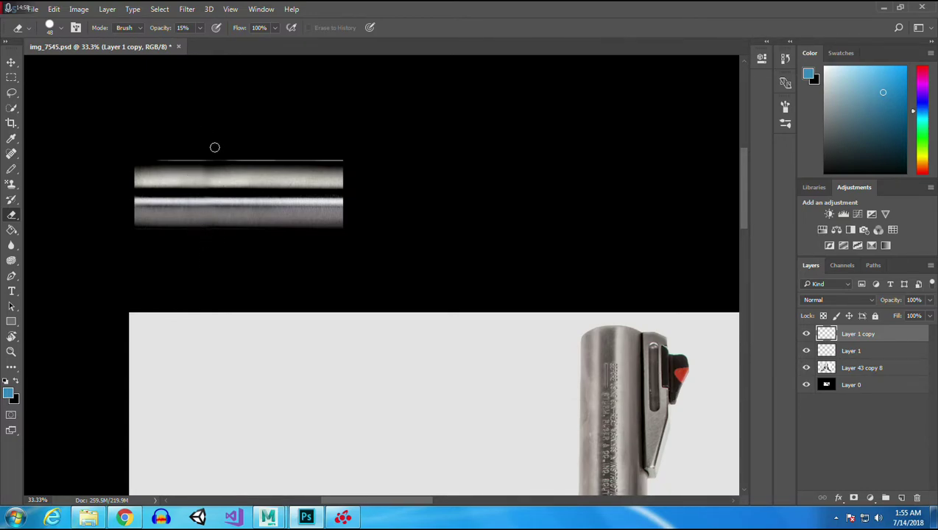
pyautogui.press('v')
pyautogui.click(171, 195)
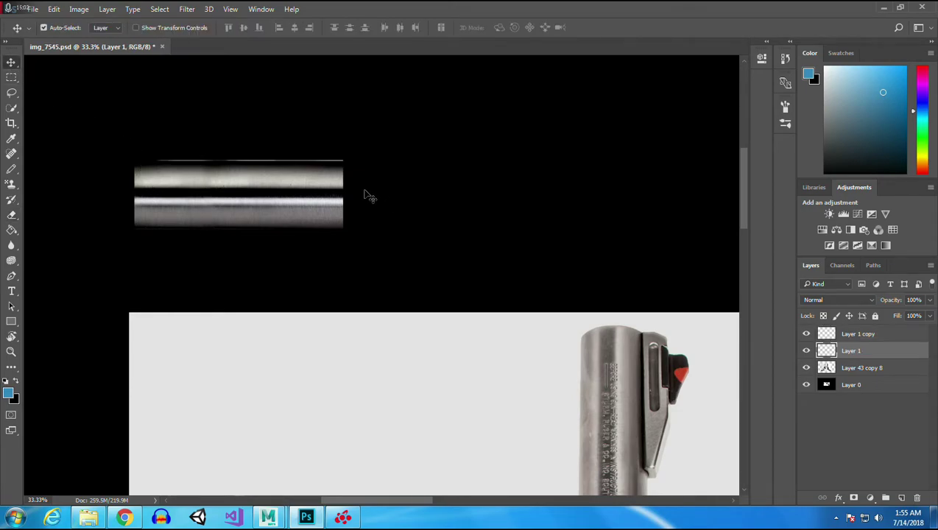
# - Duplicate Layer 1 and Layer 1 copy together and shift the duplicates right to lengthen the barrel strip
pyautogui.keyDown('shift'); pyautogui.click(327, 203); pyautogui.keyUp('shift')
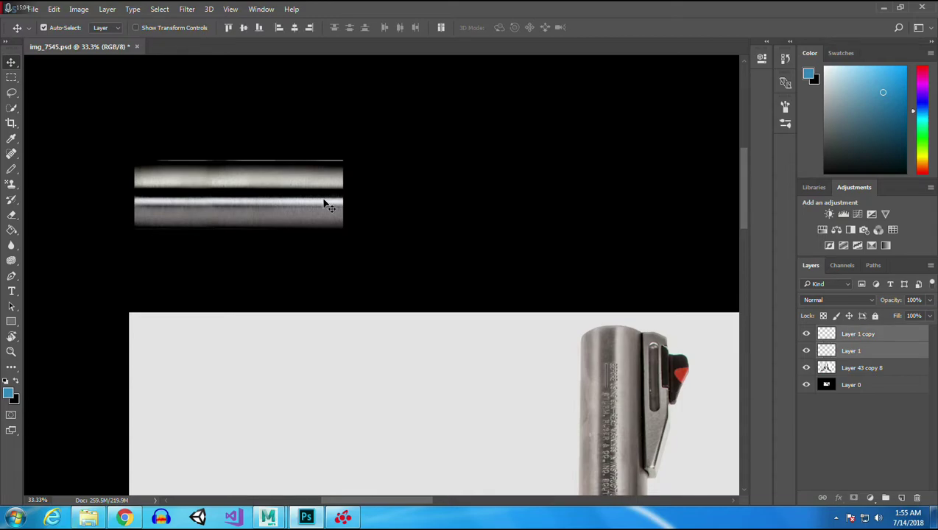
pyautogui.rightClick(869, 336)
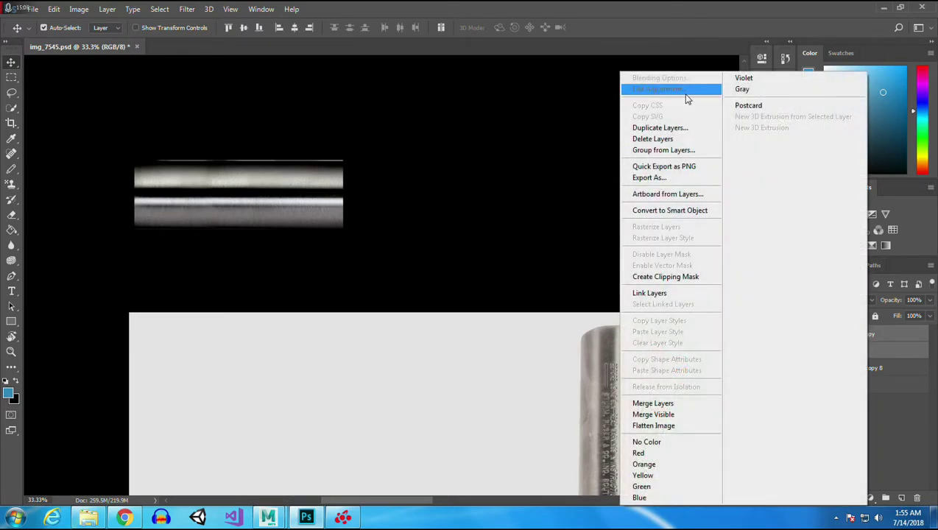
pyautogui.click(674, 126)
pyautogui.click(558, 158)
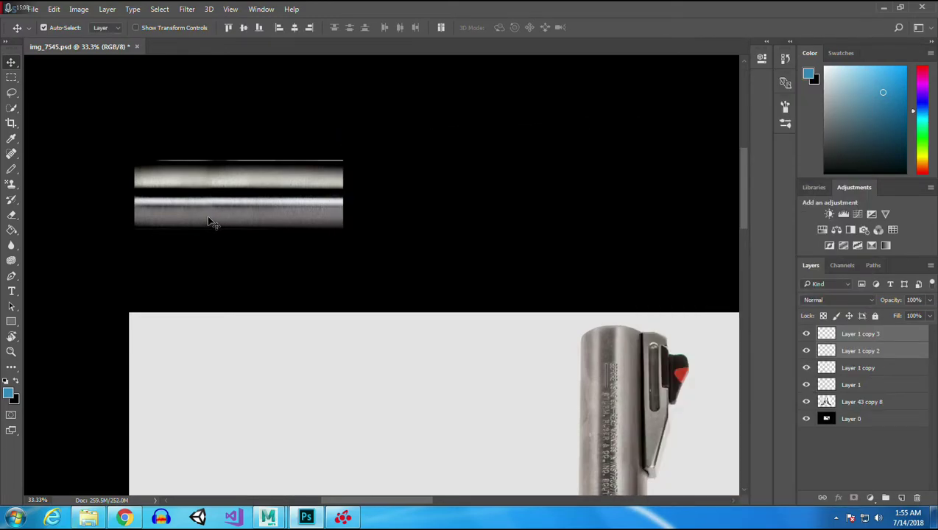
pyautogui.moveTo(190, 199); pyautogui.dragTo(340, 195)
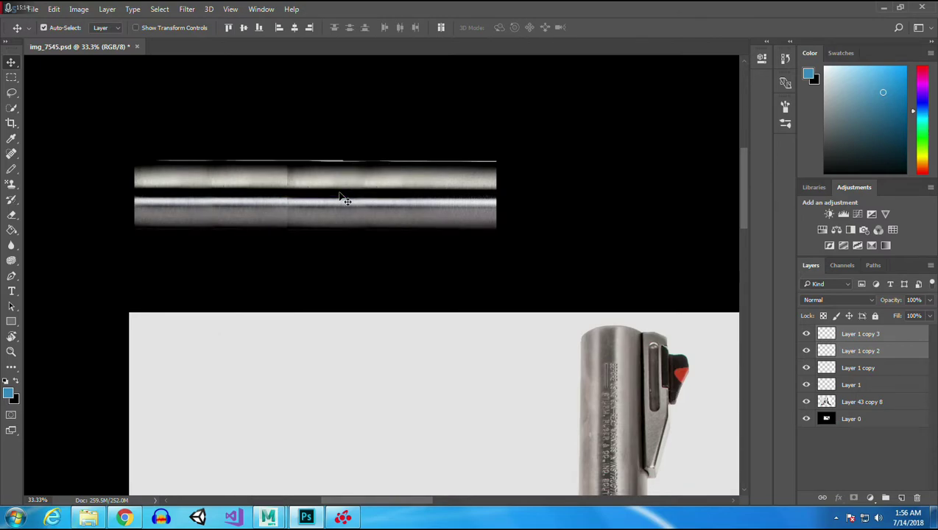
# - Soften the new seam in the barrel strip on Layer 1 copy 2 with the 48 px eraser at 15% opacity
pyautogui.click(11, 215)
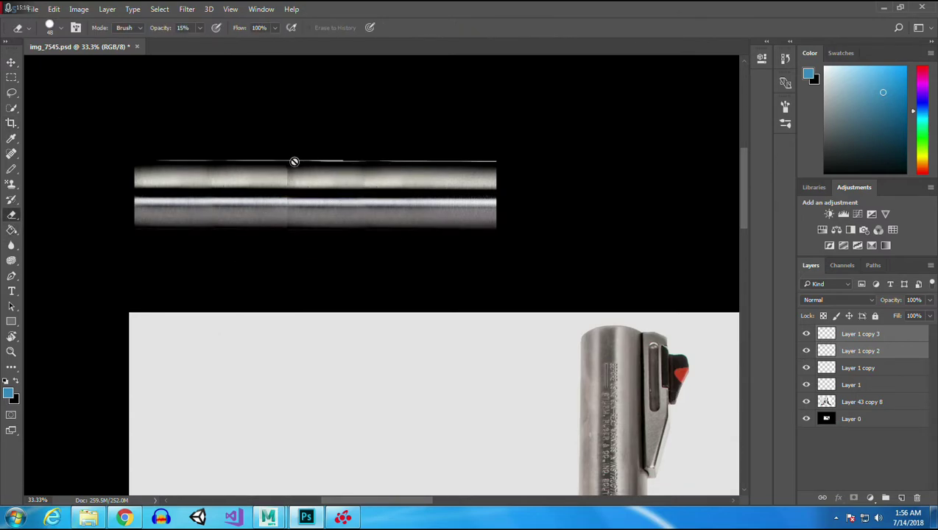
pyautogui.click(873, 353)
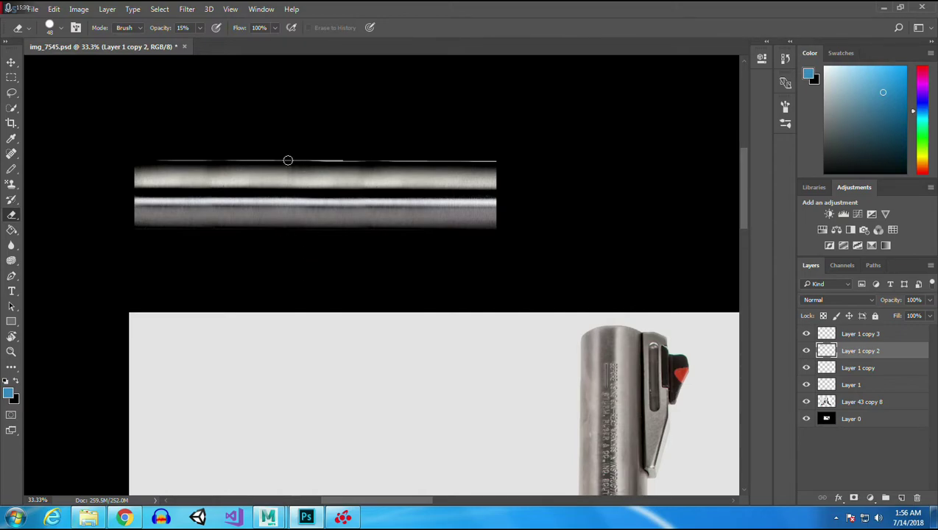
pyautogui.click(11, 77)
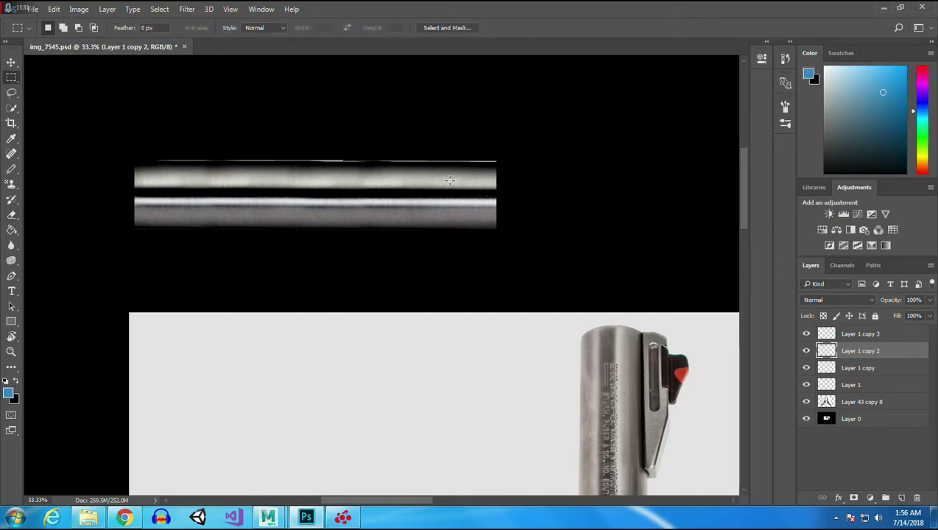
# - Duplicate all four barrel strip layers, Layer 1 through Layer 1 copy 3, and shift the duplicates right to double the strip's length
pyautogui.click(11, 63)
pyautogui.click(174, 196)
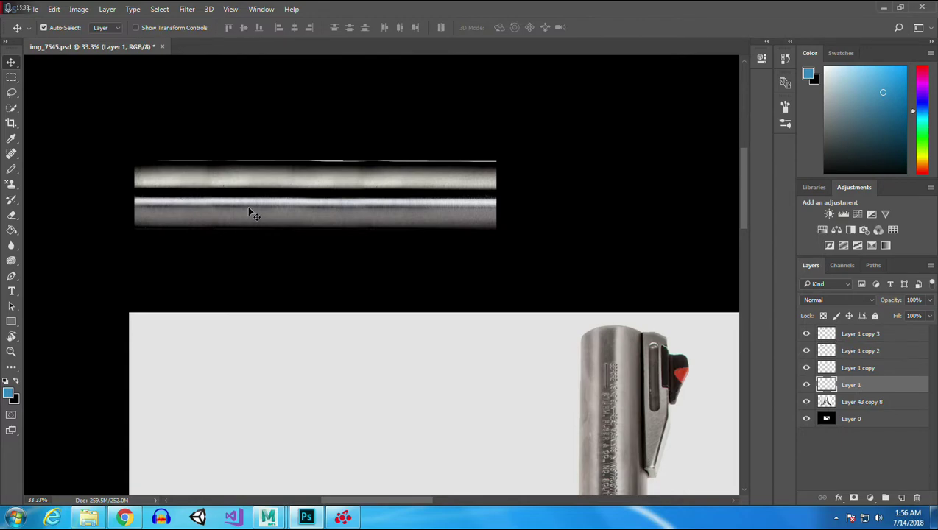
pyautogui.keyDown('shift'); pyautogui.click(361, 221); pyautogui.keyUp('shift')
pyautogui.click(877, 338)
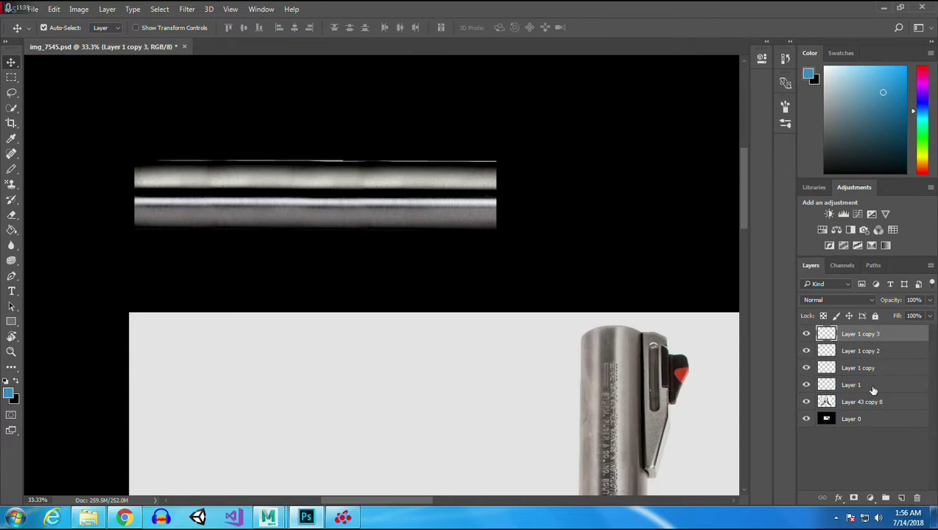
pyautogui.keyDown('shift'); pyautogui.click(873, 390); pyautogui.keyUp('shift')
pyautogui.rightClick(869, 386)
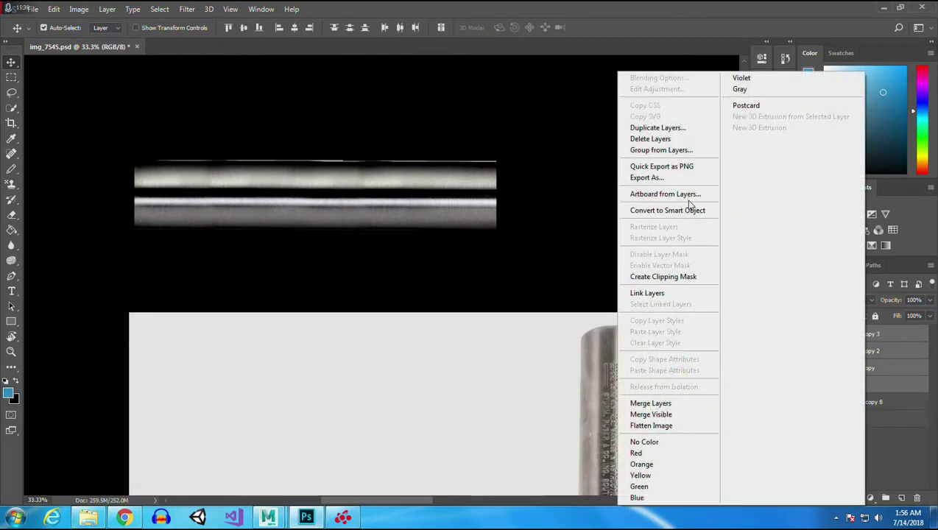
pyautogui.click(657, 127)
pyautogui.click(566, 155)
pyautogui.moveTo(163, 194); pyautogui.dragTo(466, 200)
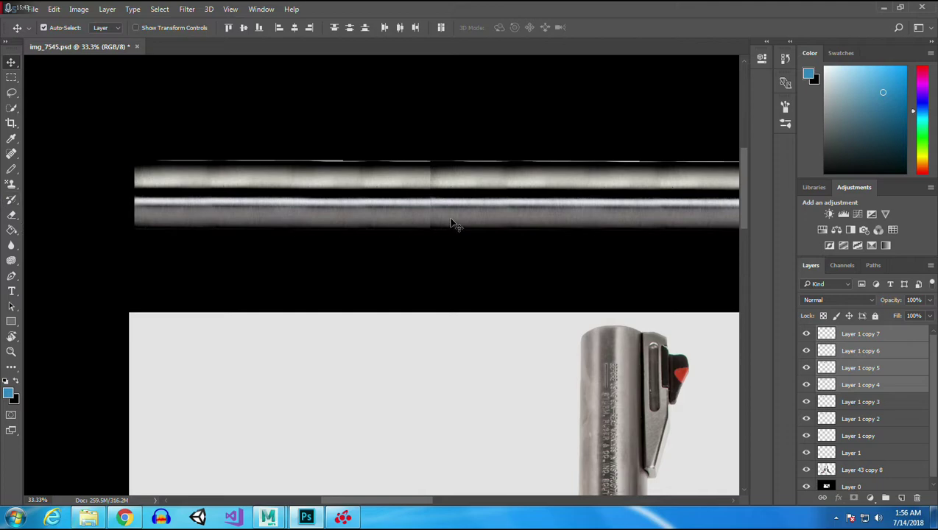
# - Blend the seam between the two strip halves on Layer 1 copy 4 with the 48 px eraser at 15% opacity
pyautogui.click(12, 215)
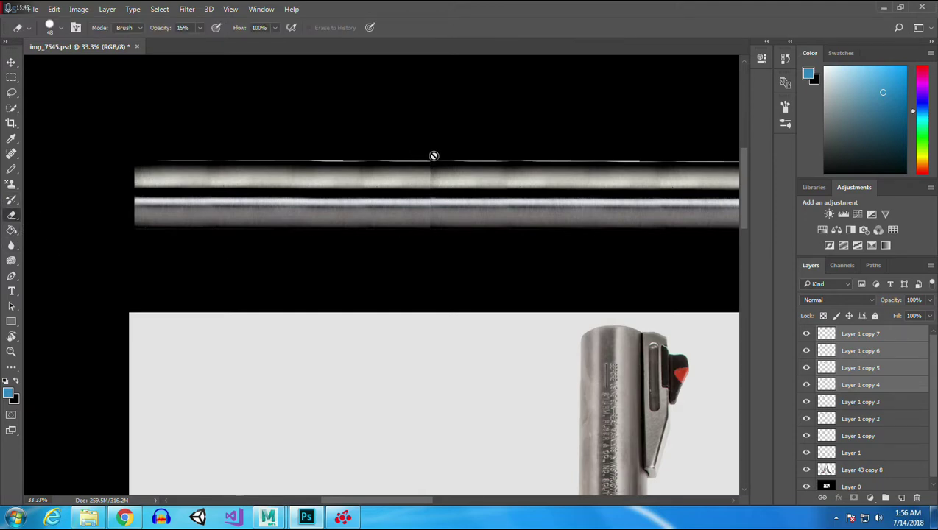
pyautogui.click(867, 387)
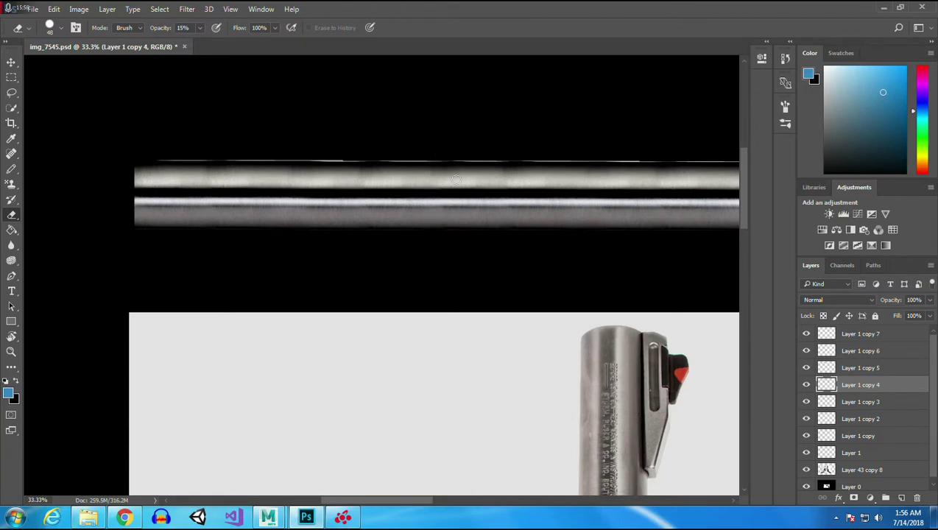
pyautogui.click(12, 290)
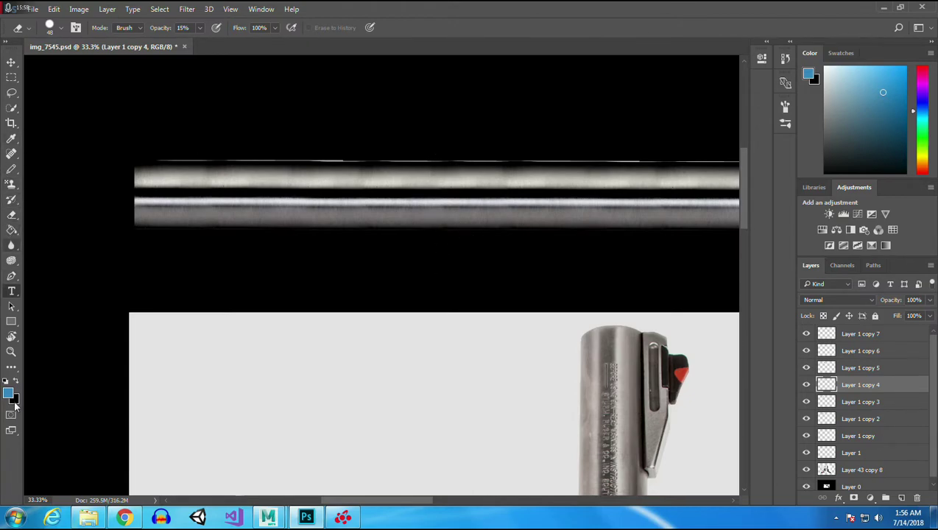
# - Merge the barrel strip layers from Layer 1 through Layer 1 copy 7 into a single layer
pyautogui.click(11, 351)
pyautogui.rightClick(283, 237)
pyautogui.click(315, 244)
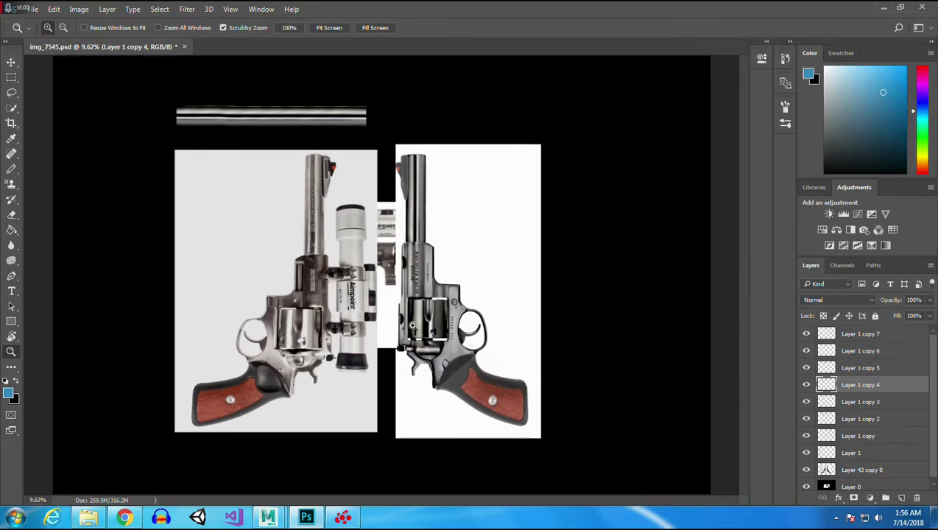
pyautogui.click(11, 77)
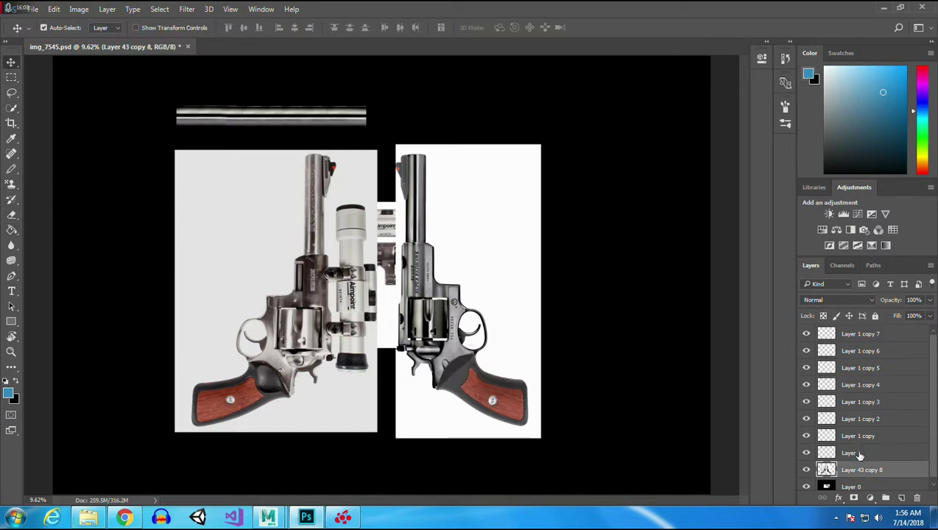
pyautogui.click(859, 455)
pyautogui.keyDown('shift'); pyautogui.click(866, 337); pyautogui.keyUp('shift')
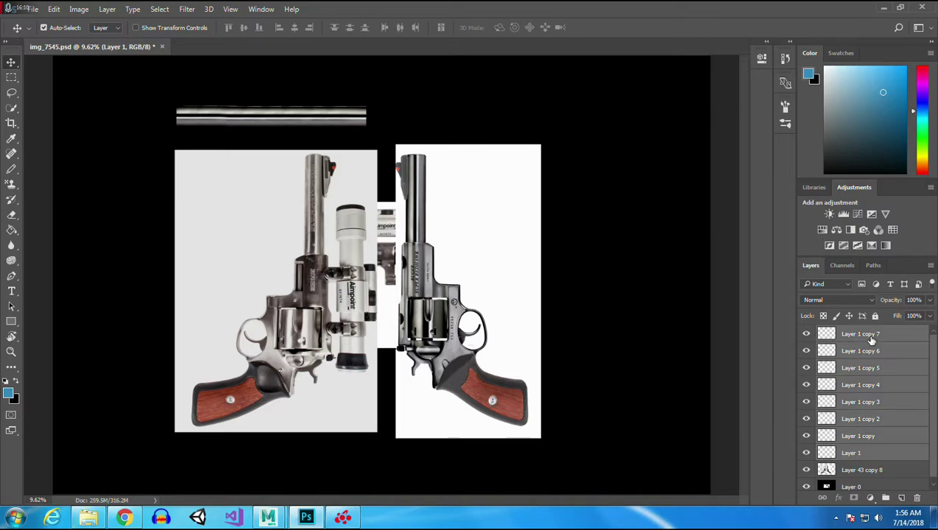
pyautogui.rightClick(865, 337)
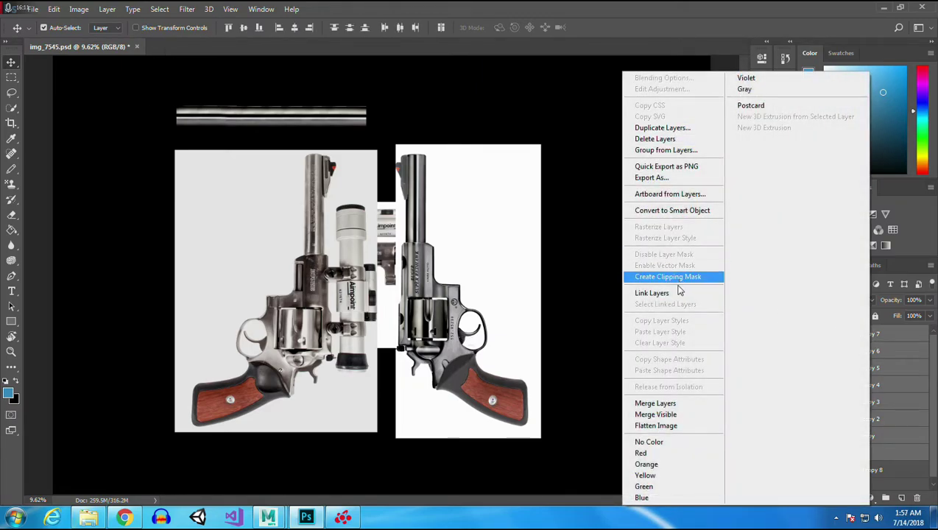
pyautogui.click(666, 403)
# - Rename the merged barrel strip layer as BarrelRightSide
pyautogui.doubleClick(861, 335)
pyautogui.write('Barrel')
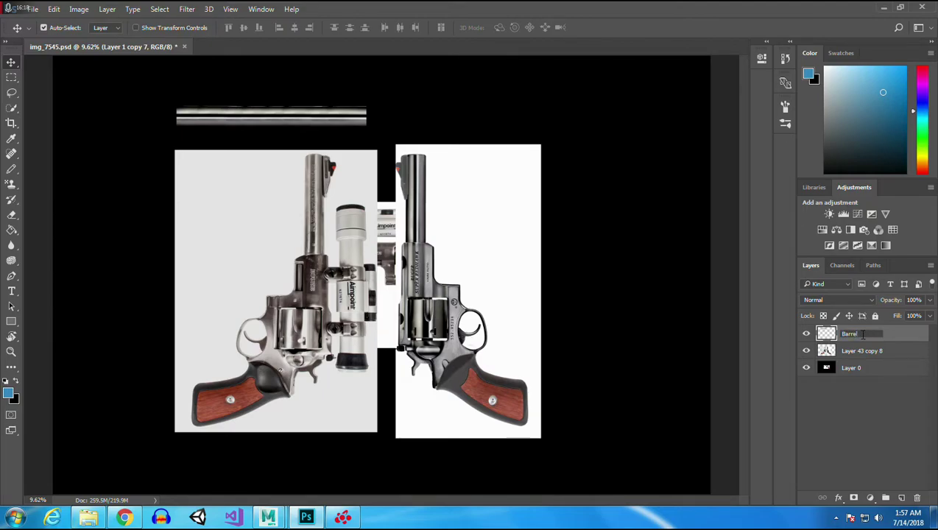
pyautogui.write('RightSide')
pyautogui.press('Return')
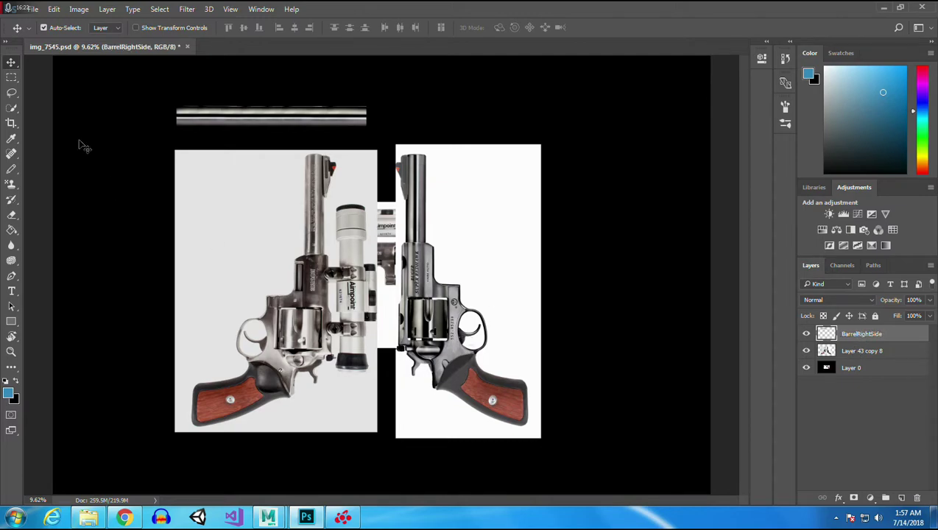
# - Copy the scoped revolver's barrel from Layer 43 copy 8 to a new layer and move it up beside the barrel strip
pyautogui.click(197, 214)
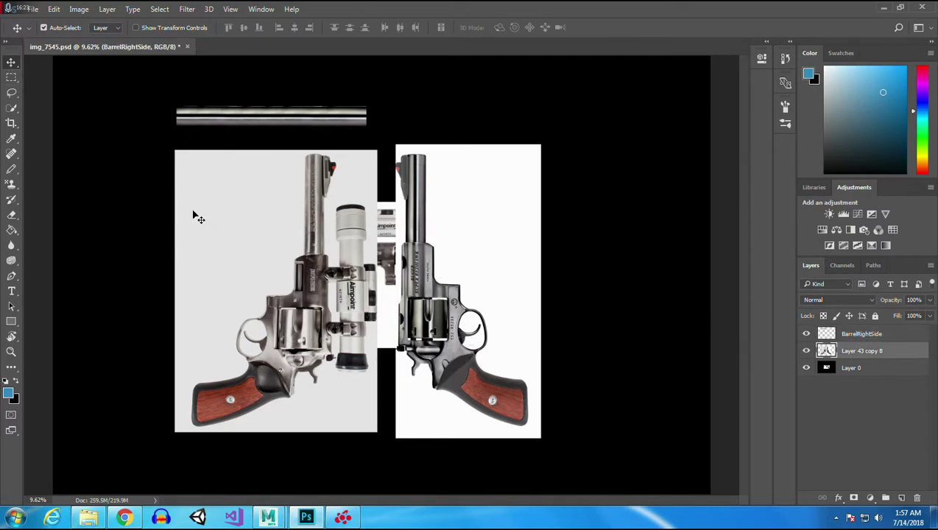
pyautogui.click(11, 78)
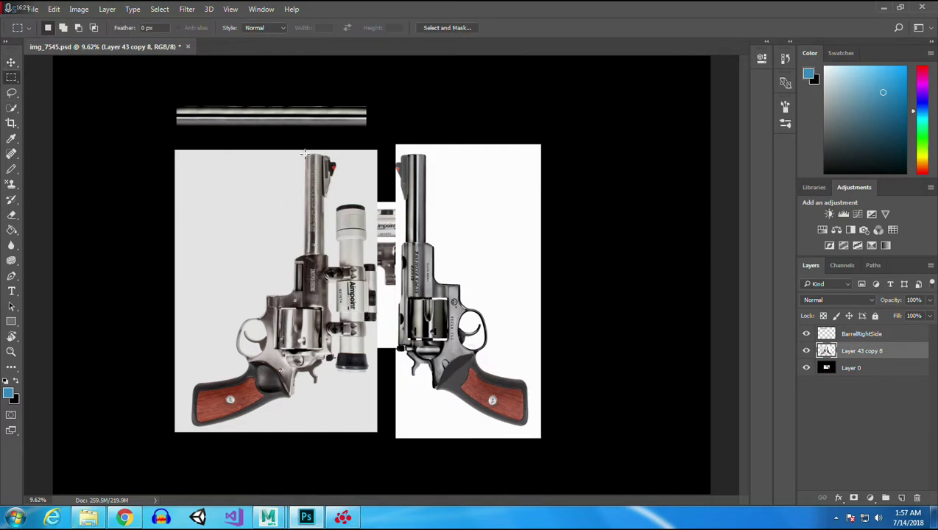
pyautogui.moveTo(304, 153); pyautogui.dragTo(325, 255)
pyautogui.hotkey('ctrl', 'j')
pyautogui.press('v')
pyautogui.moveTo(324, 223); pyautogui.dragTo(418, 140)
# - Rotate the copied engraved barrel 90° clockwise and place it just right of the barrel strip
pyautogui.click(54, 9)
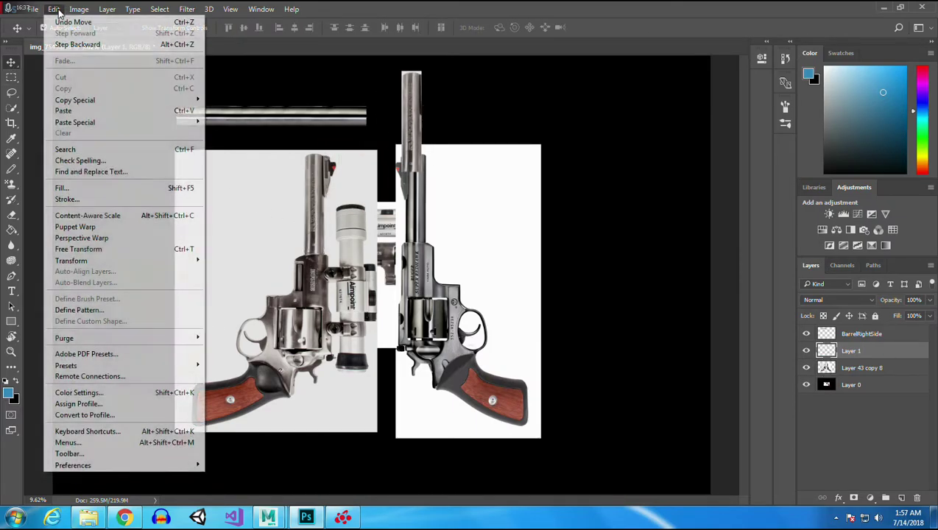
pyautogui.moveTo(97, 260)
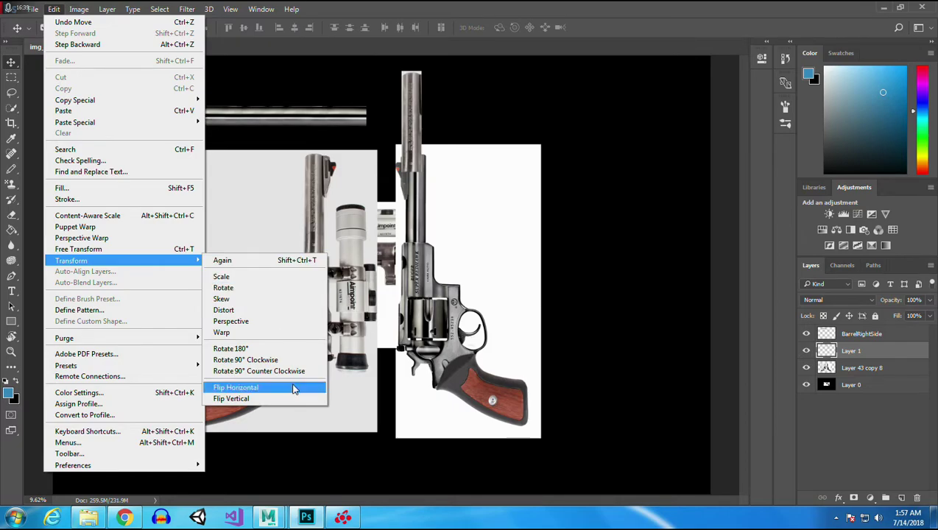
pyautogui.click(245, 359)
pyautogui.moveTo(416, 123); pyautogui.dragTo(428, 121)
# - Rotate the engraved barrel copy 180° to turn its lettering upright, and delete that layer
pyautogui.click(11, 351)
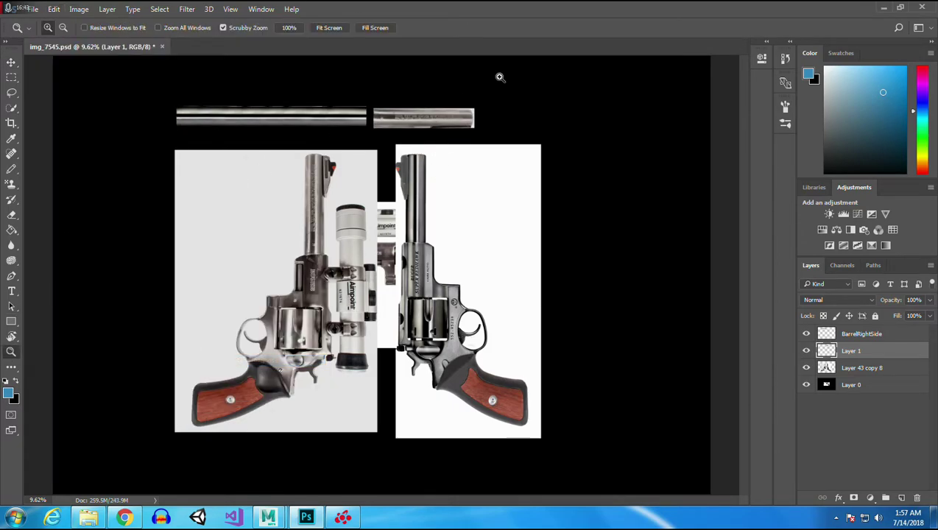
pyautogui.click(425, 117)
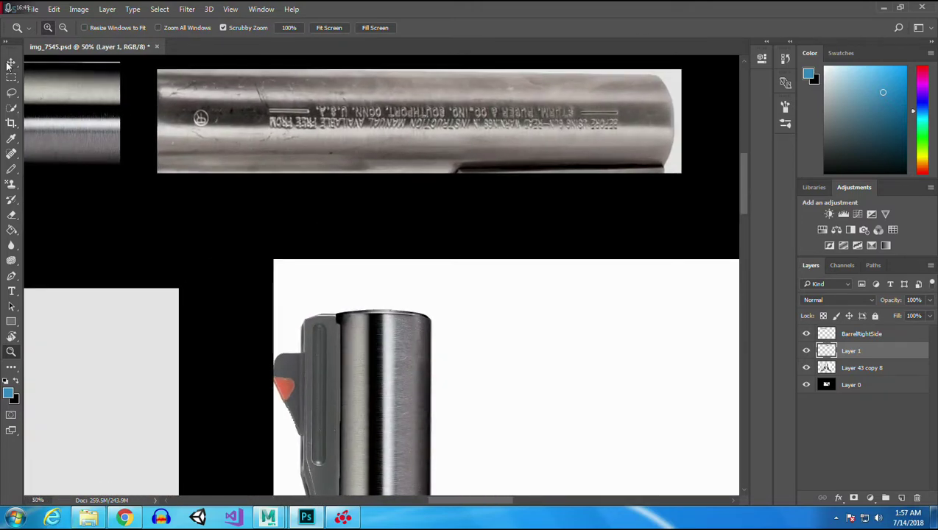
pyautogui.press('v')
pyautogui.click(54, 9)
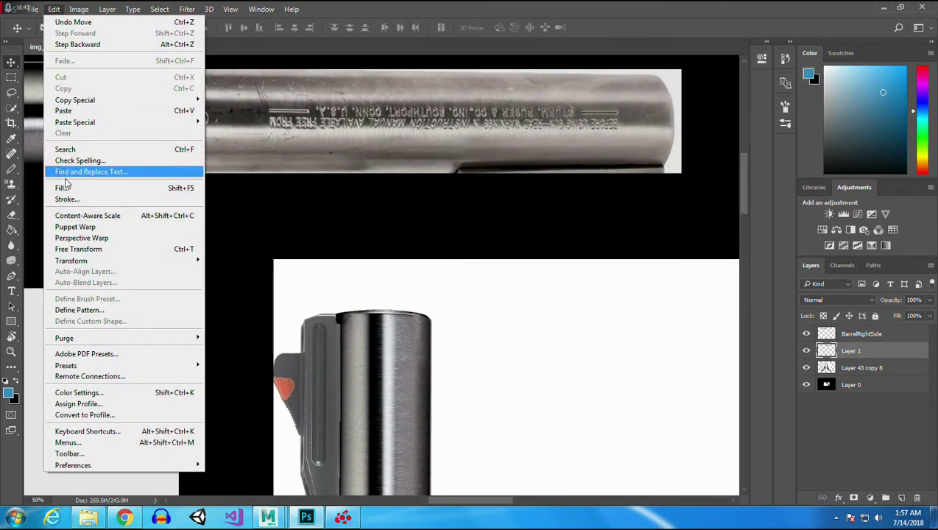
pyautogui.moveTo(173, 262)
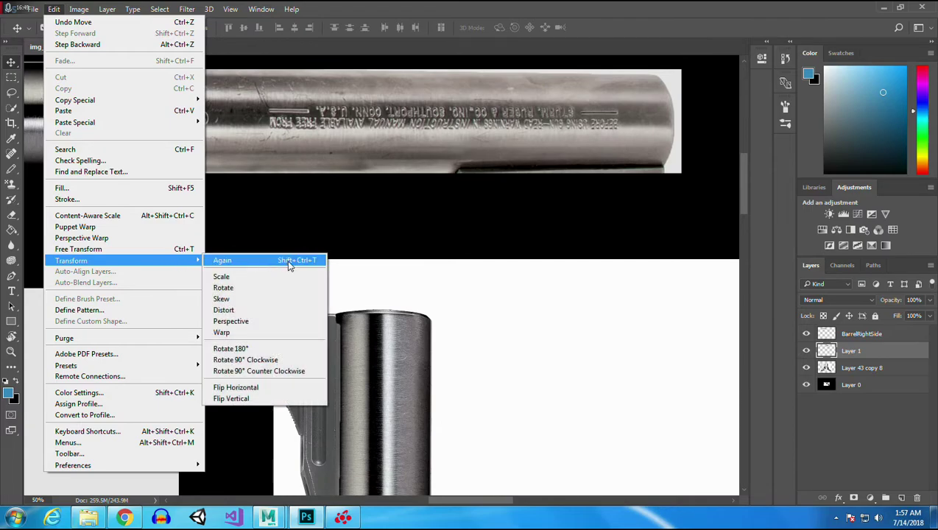
pyautogui.click(276, 353)
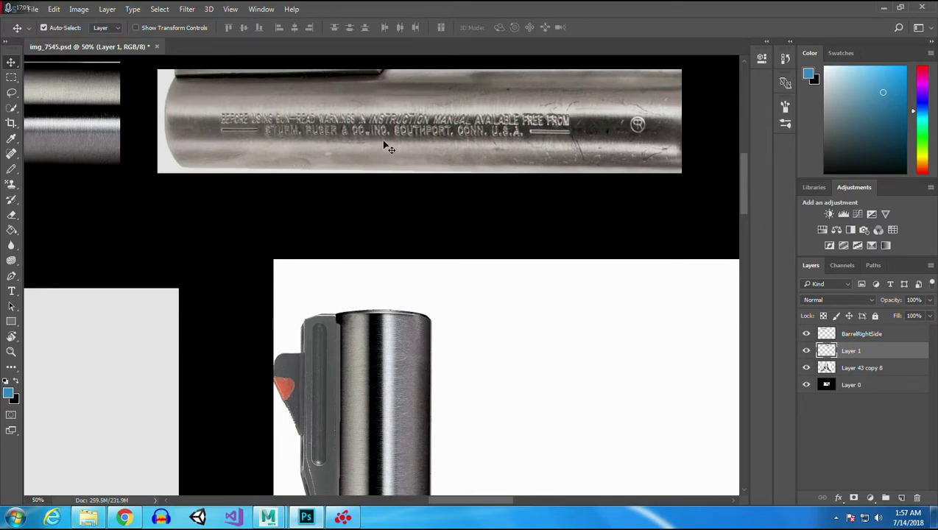
pyautogui.press('Delete')
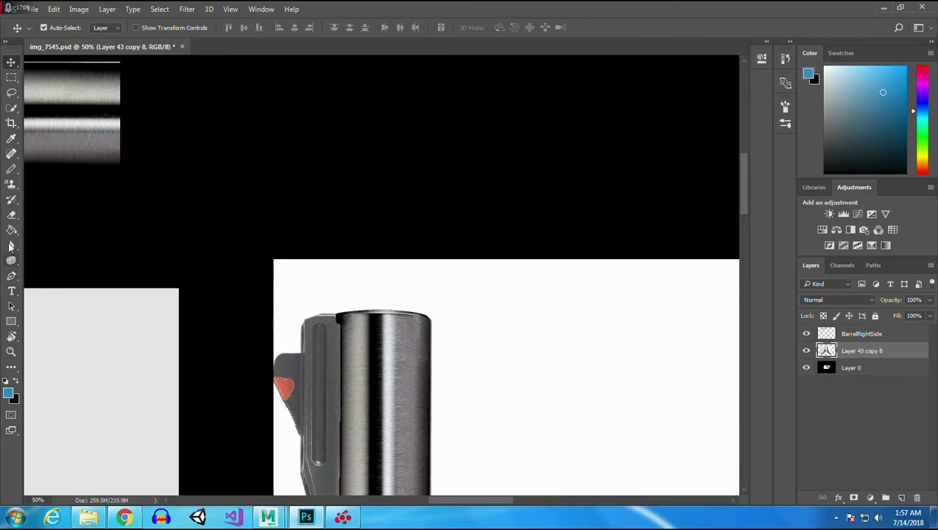
# - Copy the engraved frame section below the unscoped revolver's barrel to a new layer and move it above the photos, beside the barrel strip
pyautogui.click(11, 351)
pyautogui.rightClick(252, 321)
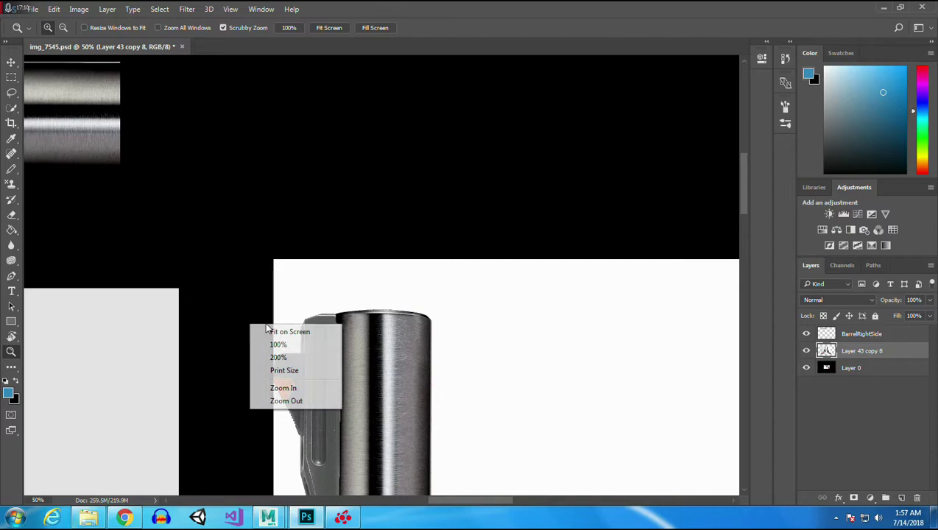
pyautogui.click(289, 332)
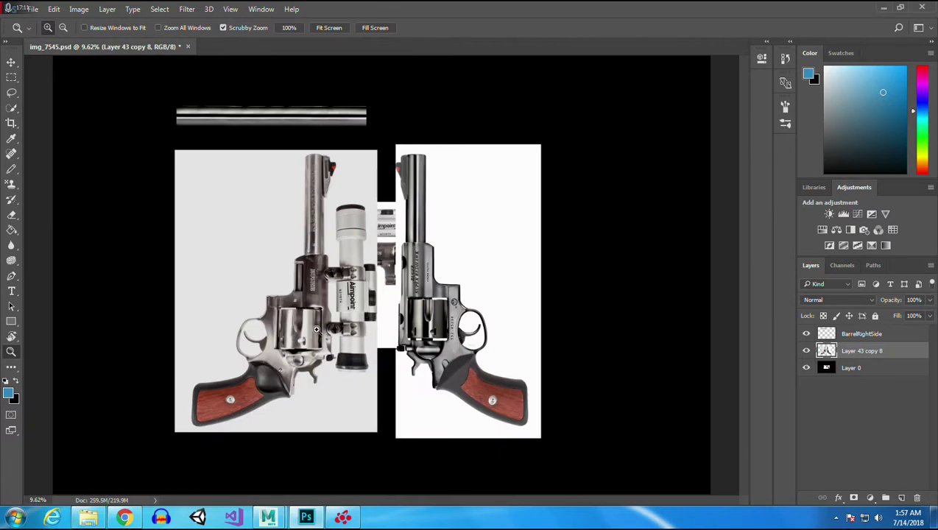
pyautogui.click(11, 62)
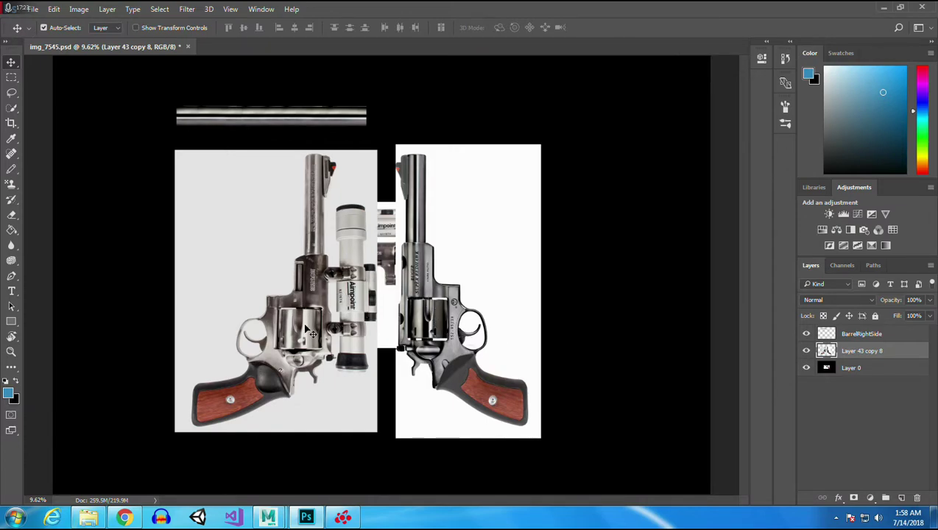
pyautogui.press('m')
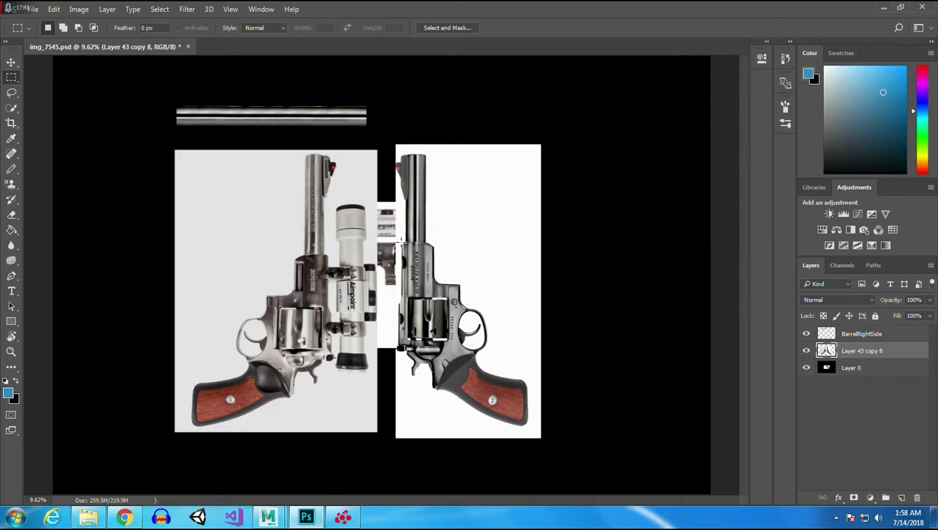
pyautogui.moveTo(401, 240); pyautogui.dragTo(433, 299)
pyautogui.hotkey('ctrl', 'j')
pyautogui.click(13, 64)
pyautogui.moveTo(410, 278); pyautogui.dragTo(403, 103)
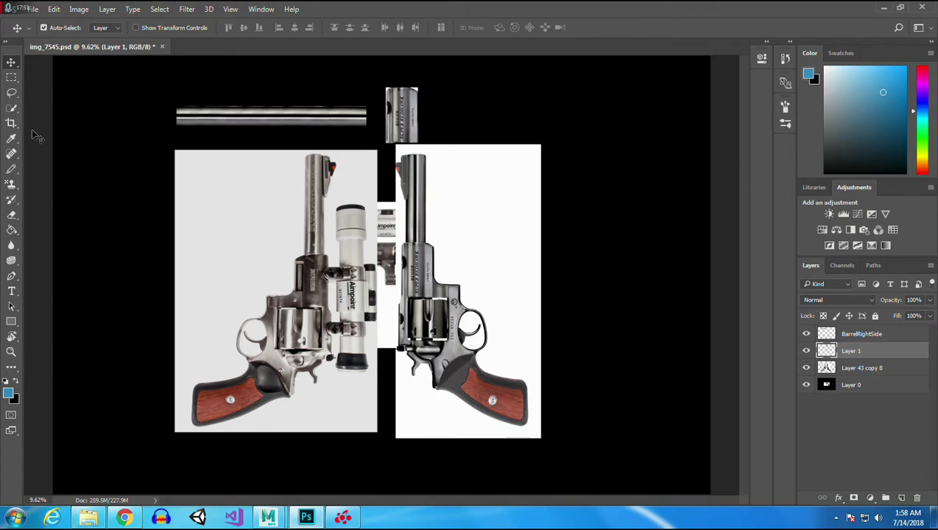
# - Rotate the copied engraved frame section 90° counterclockwise and place it directly under the barrel strip's left end
pyautogui.click(54, 9)
pyautogui.moveTo(126, 263)
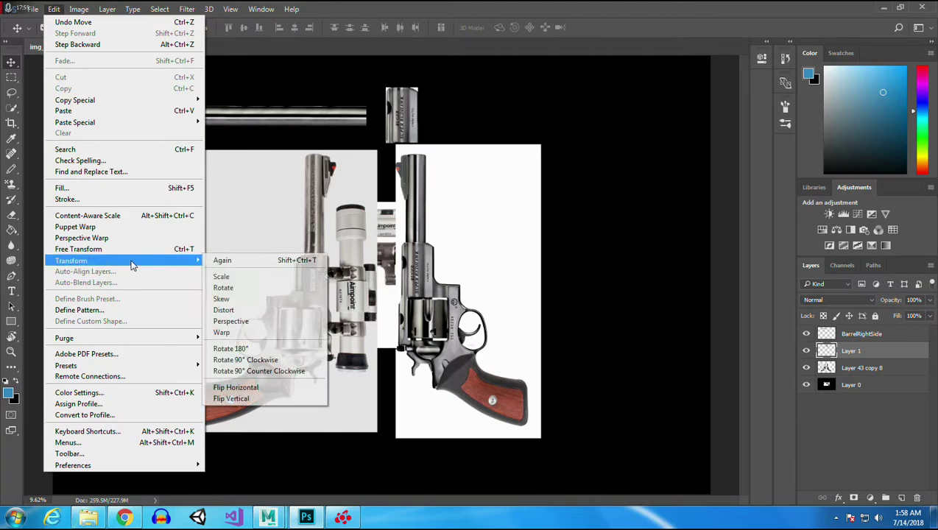
pyautogui.click(265, 371)
pyautogui.moveTo(407, 126); pyautogui.dragTo(209, 143)
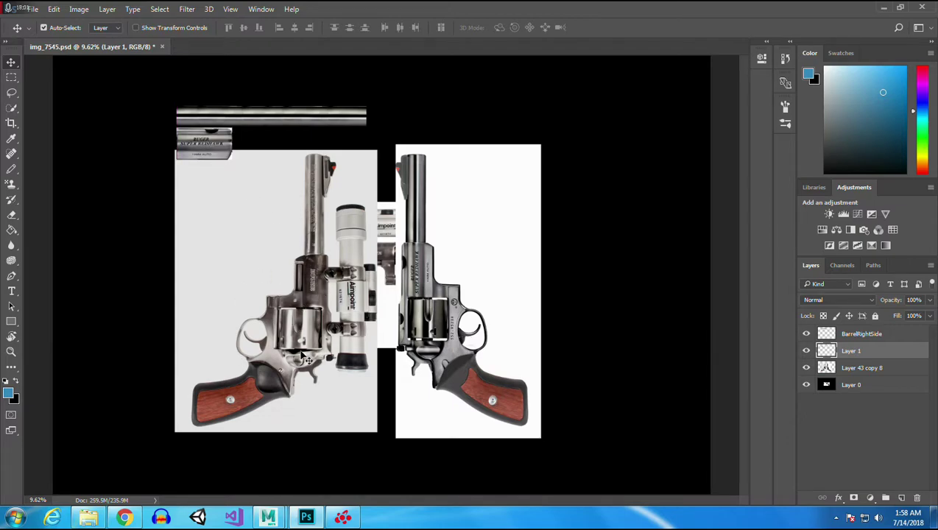
# - Copy the scoped revolver's cylinder from Layer 43 copy 8 to a new layer and move it above the photos
pyautogui.click(11, 76)
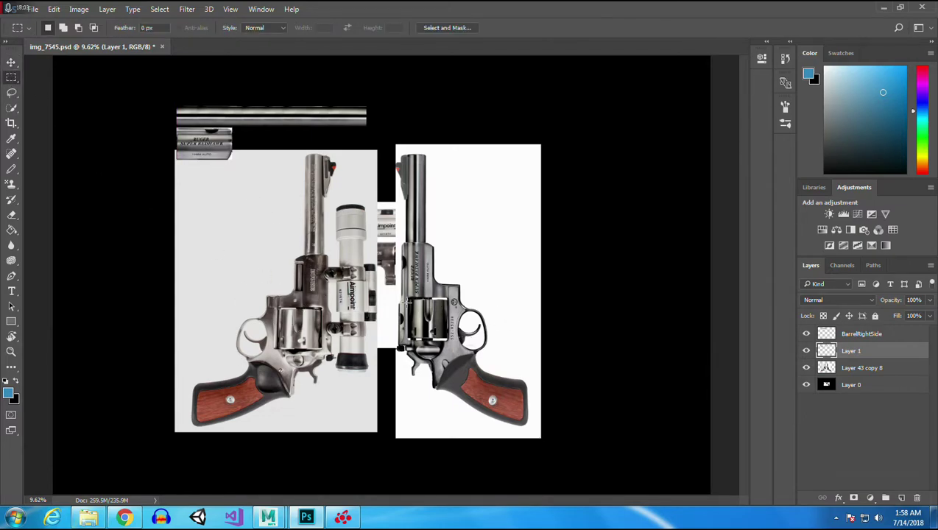
pyautogui.moveTo(278, 305); pyautogui.dragTo(322, 352)
pyautogui.click(497, 304)
pyautogui.moveTo(279, 306); pyautogui.dragTo(321, 350)
pyautogui.hotkey('ctrl', 'c')
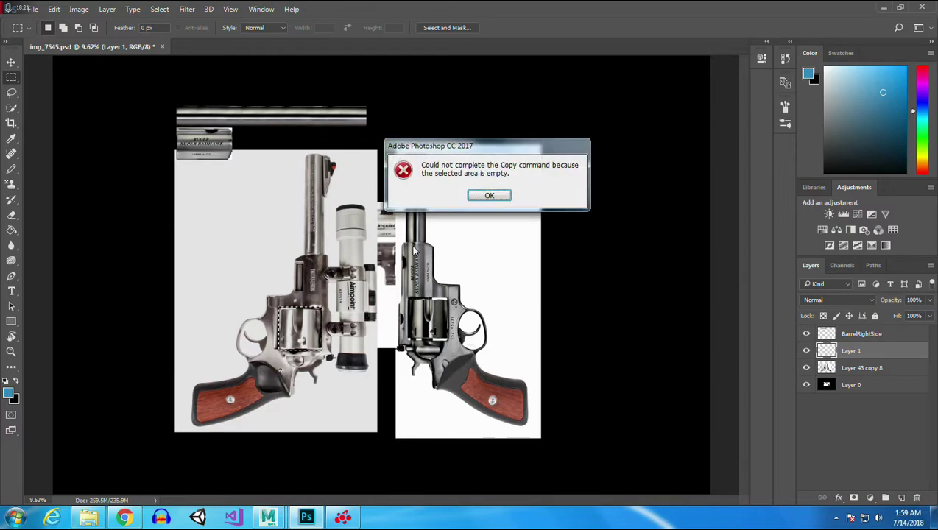
pyautogui.click(486, 195)
pyautogui.click(858, 367)
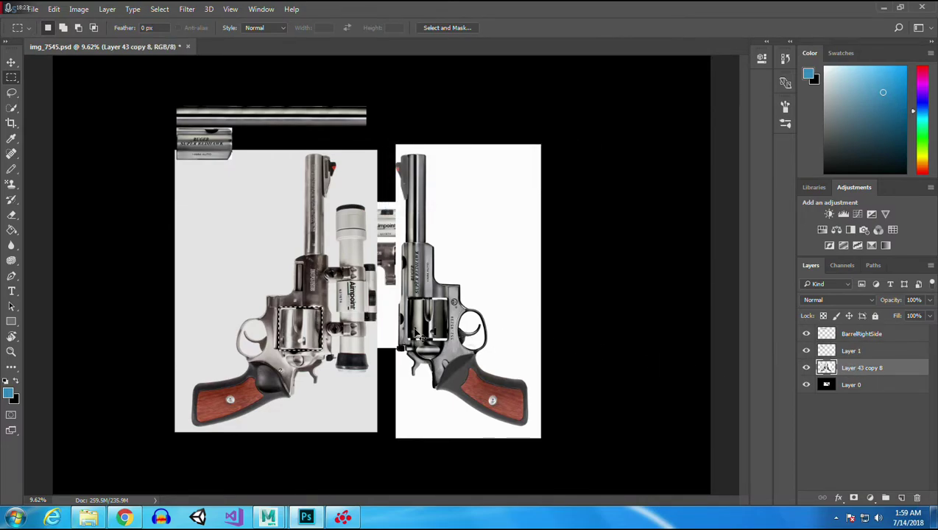
pyautogui.hotkey('ctrl', 'j')
pyautogui.click(11, 63)
pyautogui.moveTo(302, 318); pyautogui.dragTo(401, 124)
# - Rotate the cylinder copy 90° counterclockwise and place it under the barrel strip, right of the engraved frame section
pyautogui.click(53, 9)
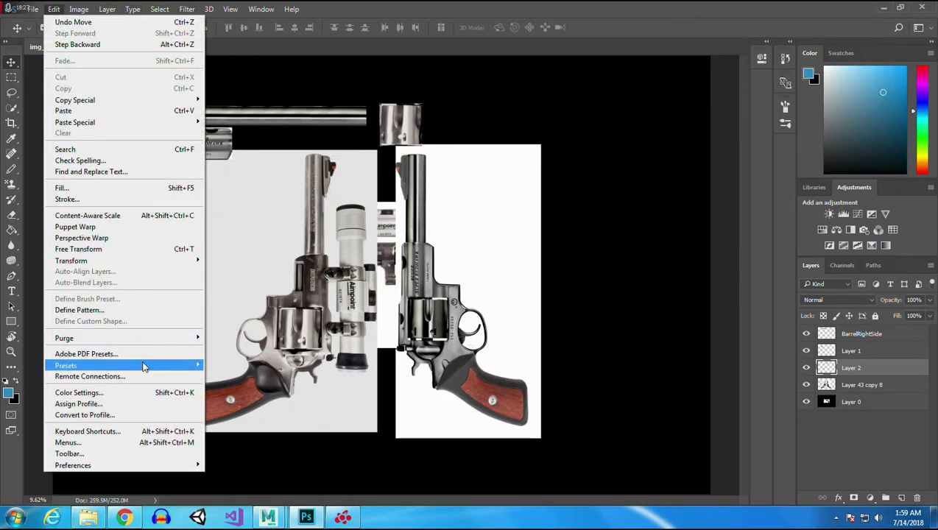
pyautogui.moveTo(140, 261)
pyautogui.click(222, 260)
pyautogui.moveTo(407, 111); pyautogui.dragTo(266, 146)
# - Cut the scope's middle tube section with the Aimpoint lettering out of Layer 43 copy 8 and move it above the photos
pyautogui.click(11, 76)
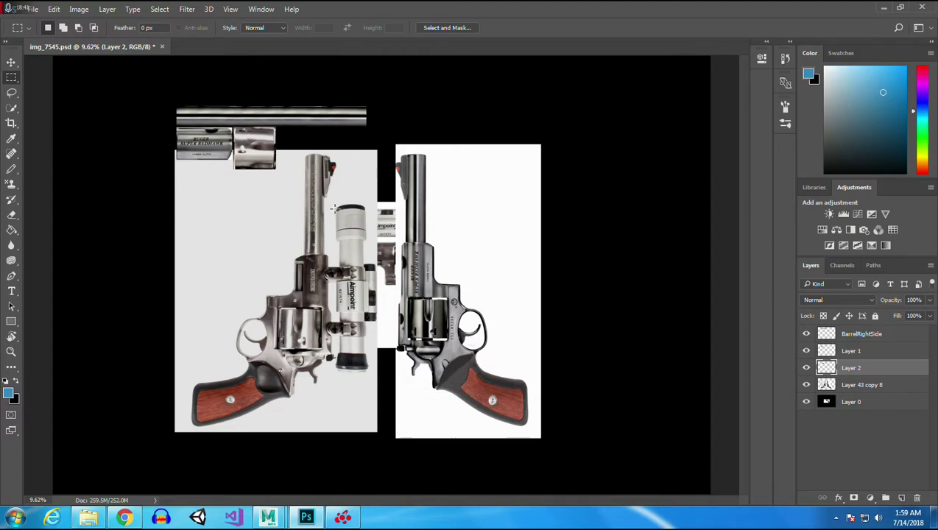
pyautogui.moveTo(340, 238); pyautogui.dragTo(363, 317)
pyautogui.click(339, 292)
pyautogui.moveTo(338, 310); pyautogui.dragTo(363, 239)
pyautogui.click(846, 385)
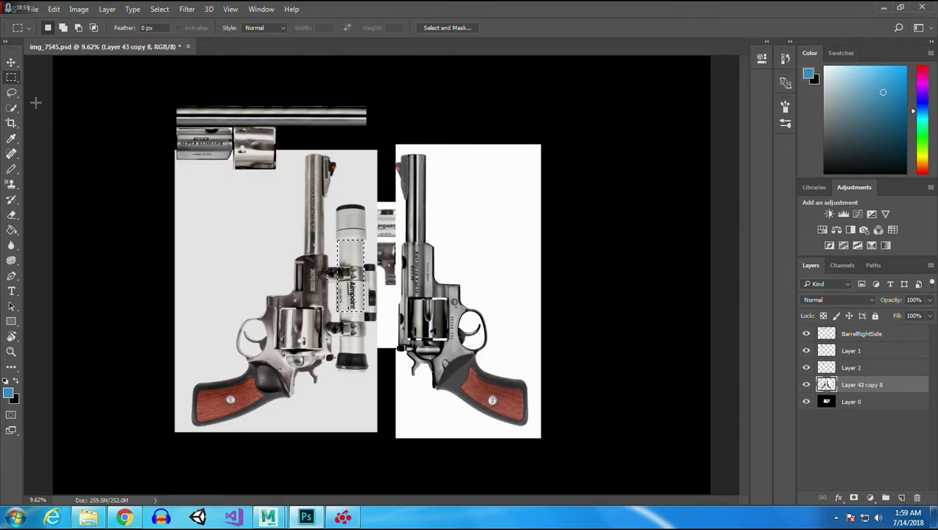
pyautogui.click(11, 61)
pyautogui.moveTo(360, 291); pyautogui.dragTo(417, 158)
# - Rotate the Aimpoint piece 90° counterclockwise, place it right of the cylinder copy, and turn it 180° so its lettering reads upright
pyautogui.click(58, 10)
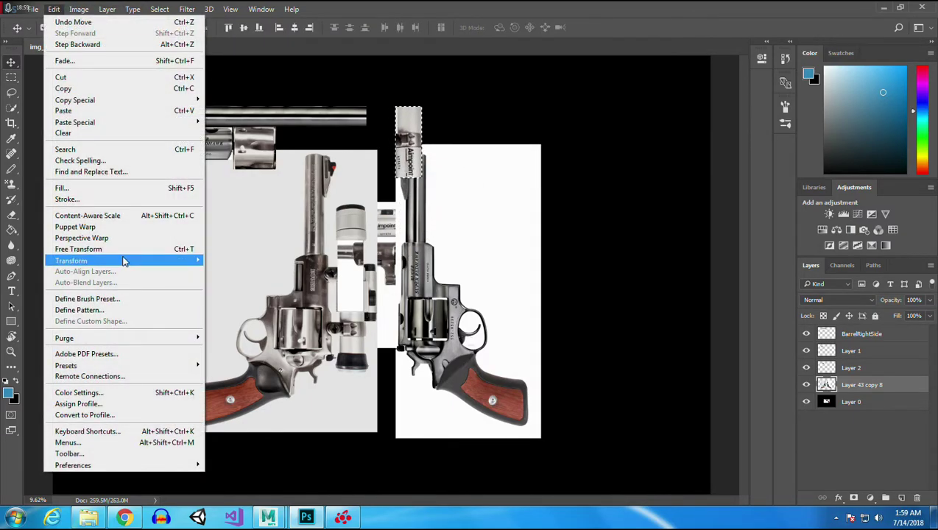
pyautogui.moveTo(123, 261)
pyautogui.click(218, 262)
pyautogui.moveTo(396, 123); pyautogui.dragTo(337, 142)
pyautogui.click(54, 9)
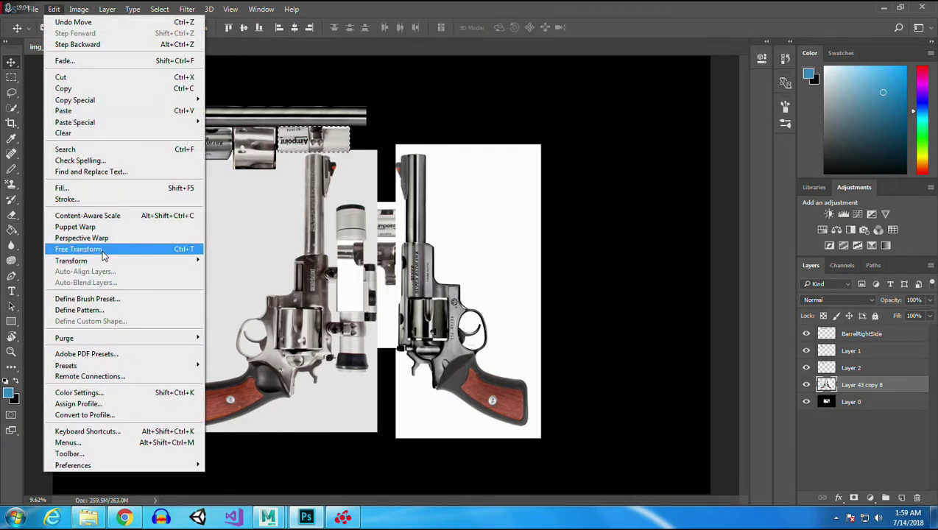
pyautogui.moveTo(110, 260)
pyautogui.click(231, 349)
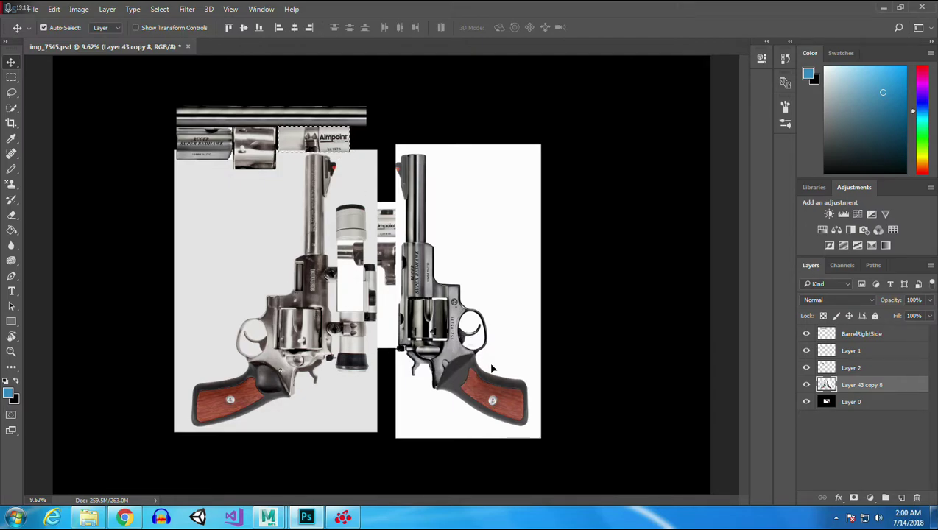
# - Copy the narrow engraved frame strip behind the unscoped revolver's cylinder to a new layer and move it above the photos
pyautogui.click(11, 77)
pyautogui.click(283, 260)
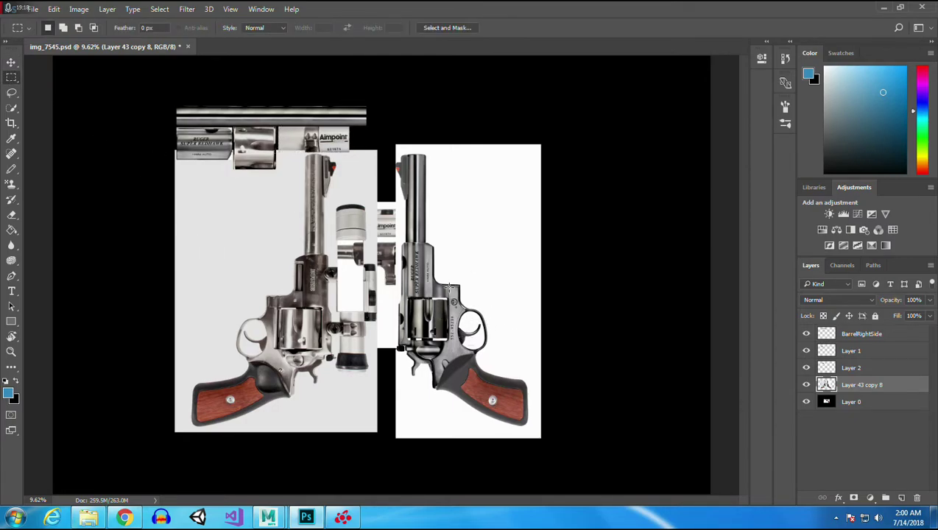
pyautogui.moveTo(447, 284); pyautogui.dragTo(461, 353)
pyautogui.moveTo(455, 318); pyautogui.dragTo(396, 118)
pyautogui.hotkey('ctrl', 'z')
pyautogui.hotkey('ctrl', 'j')
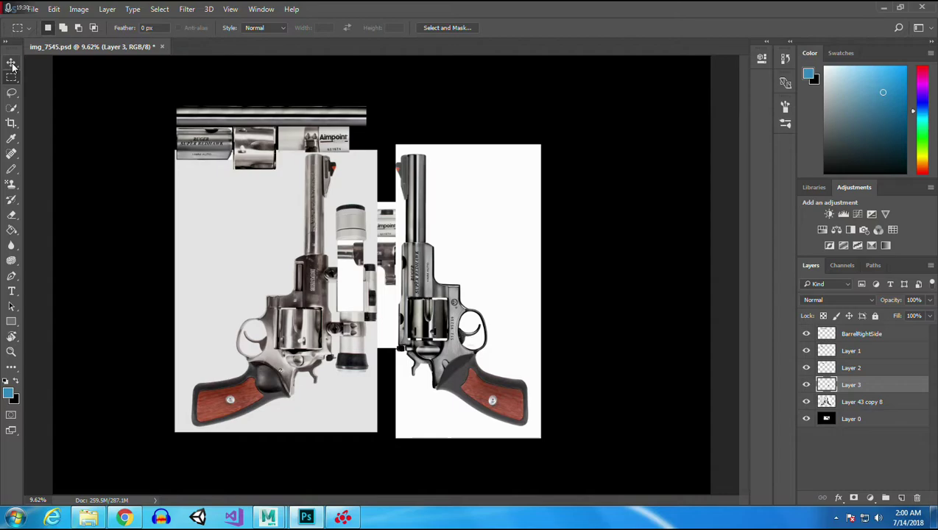
pyautogui.click(11, 62)
pyautogui.moveTo(431, 218); pyautogui.dragTo(394, 110)
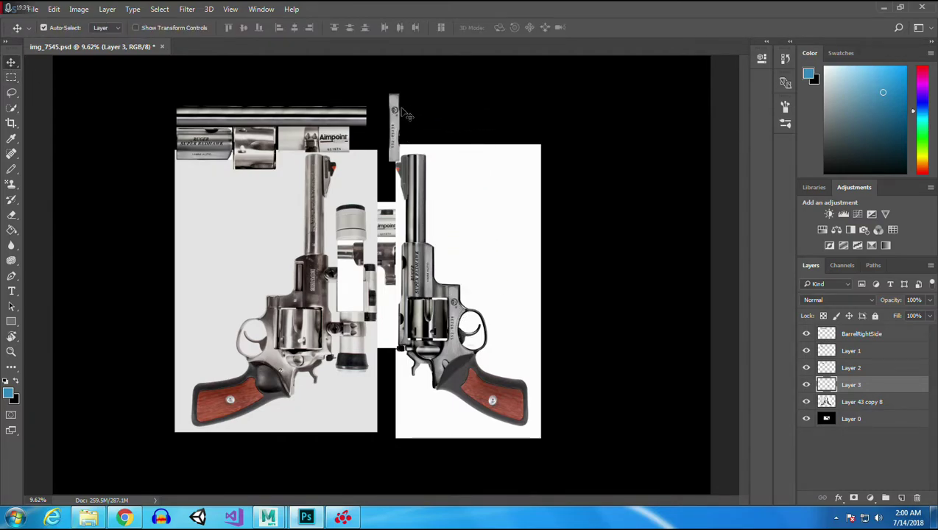
# - Rotate the narrow frame strip 90° clockwise and place it directly beneath the Aimpoint piece
pyautogui.click(54, 9)
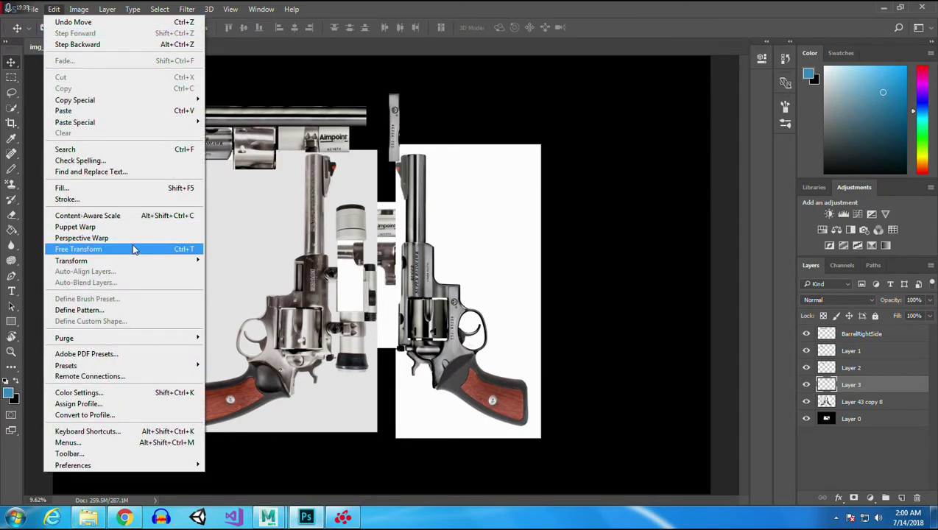
pyautogui.moveTo(134, 260)
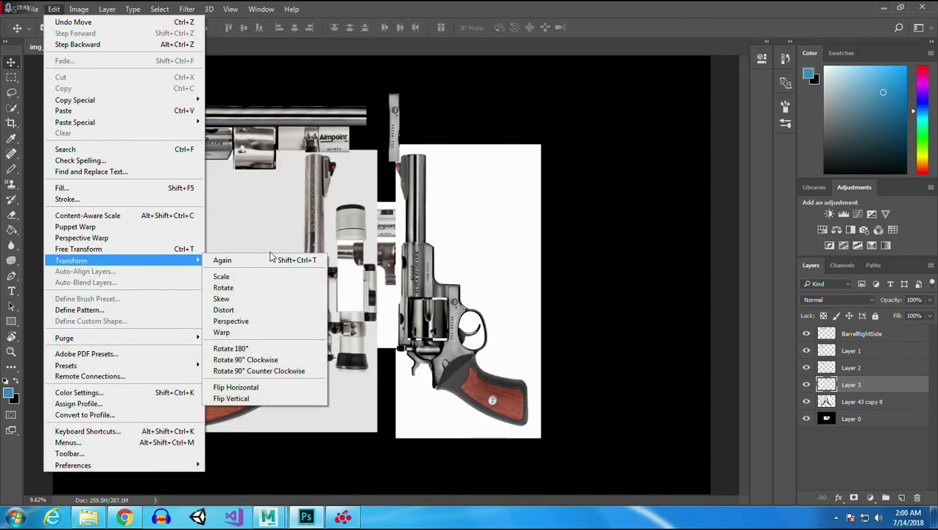
pyautogui.click(258, 371)
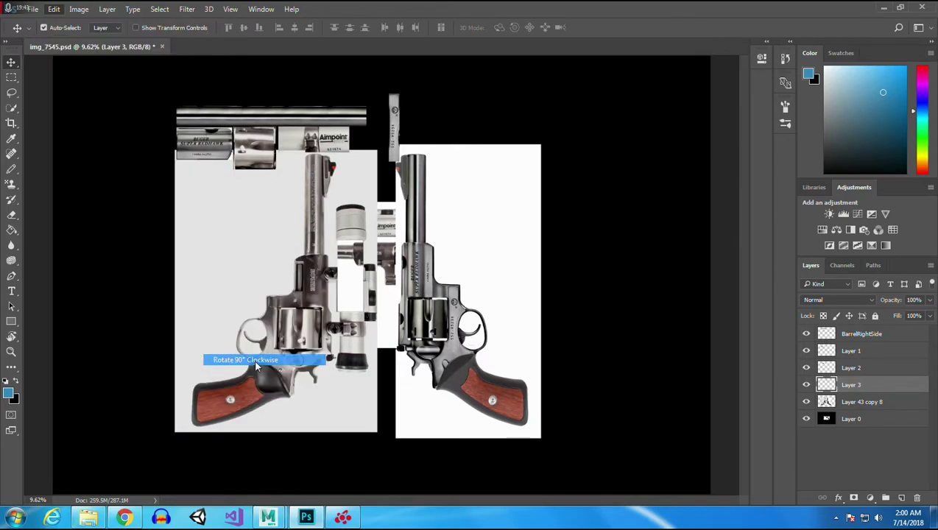
pyautogui.moveTo(398, 129); pyautogui.dragTo(308, 162)
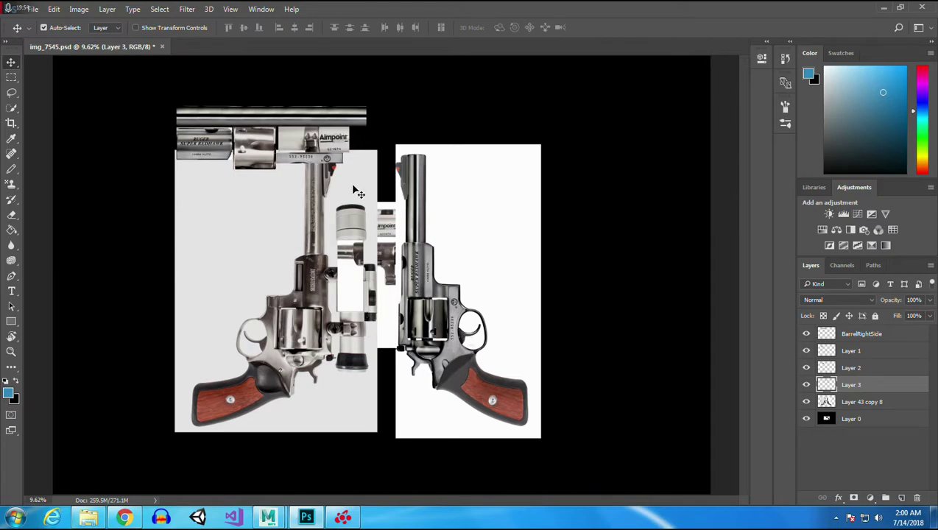
# - Cut the lower scope mount ring out of Layer 43 copy 8 and move it beside the Aimpoint piece
pyautogui.press('m')
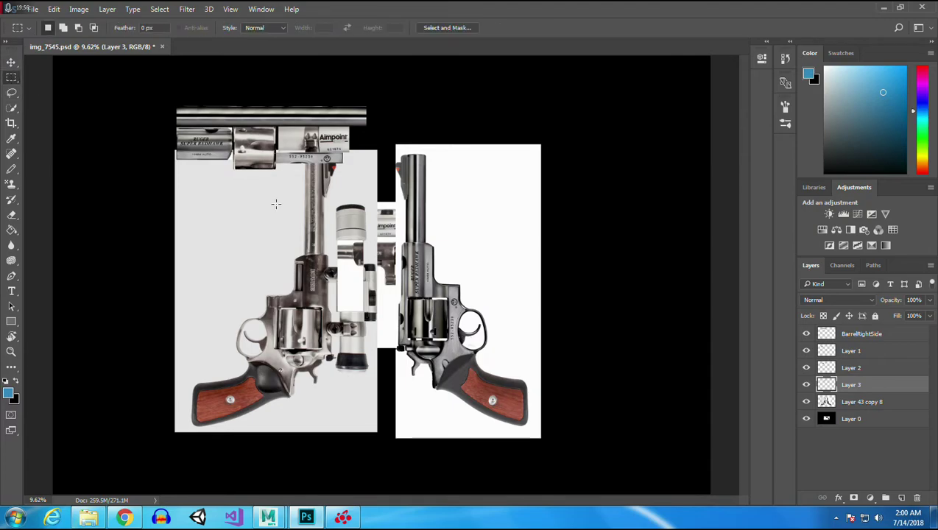
pyautogui.moveTo(324, 315); pyautogui.dragTo(366, 340)
pyautogui.press('v')
pyautogui.click(875, 401)
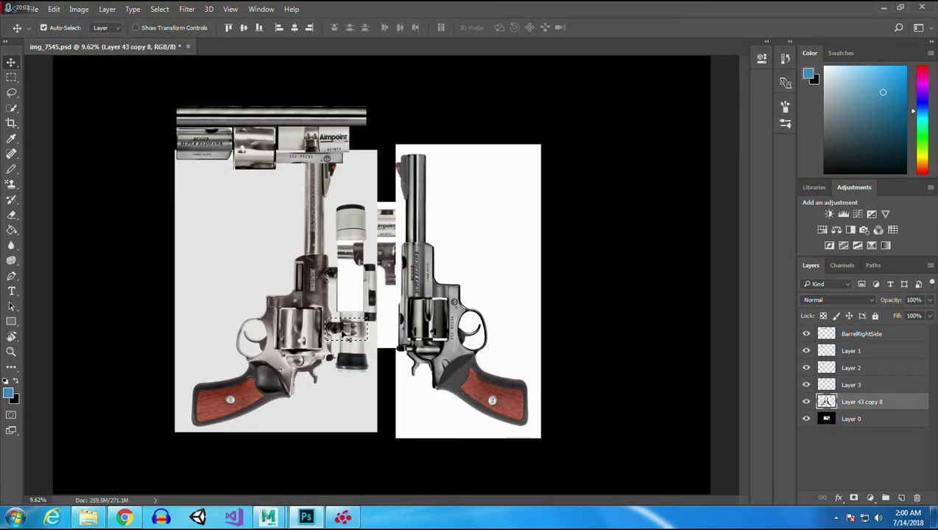
pyautogui.moveTo(283, 186); pyautogui.dragTo(368, 150)
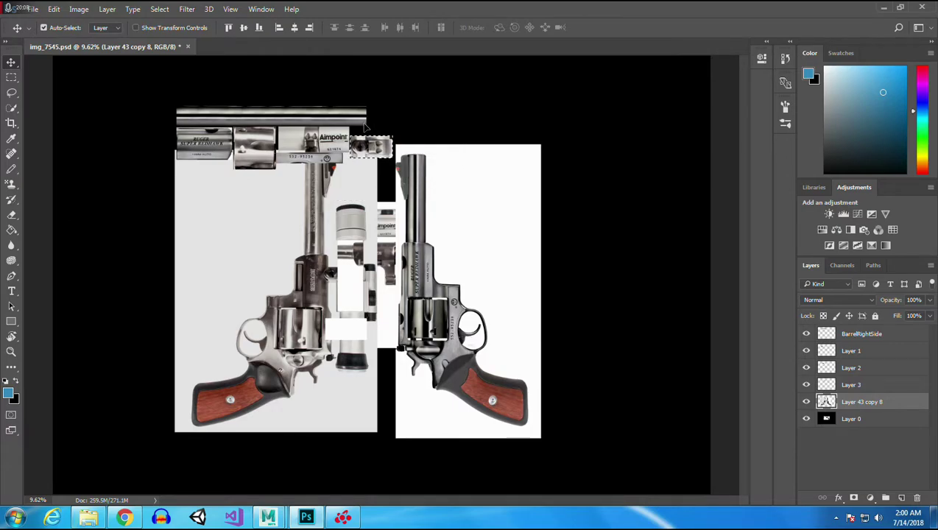
# - Rotate the scope mount ring piece 90° counterclockwise and fit it against the right end of the Aimpoint piece
pyautogui.click(54, 9)
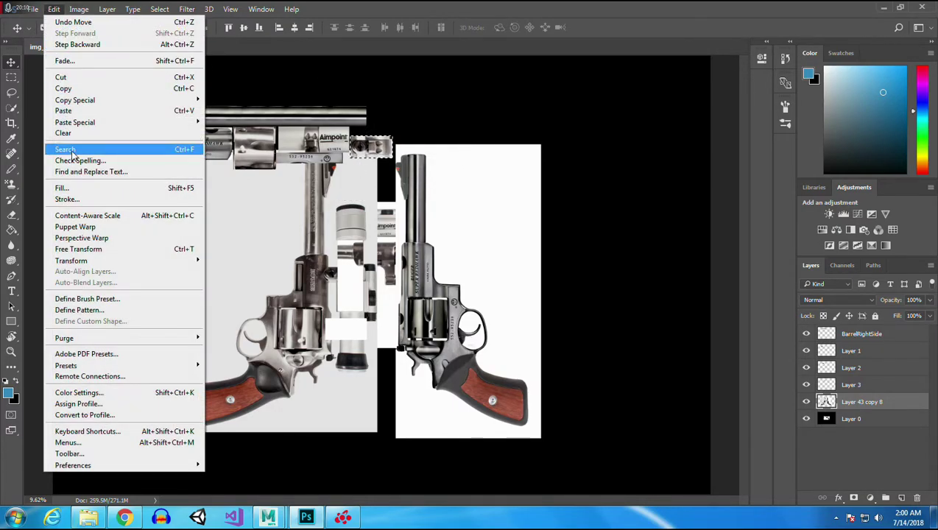
pyautogui.moveTo(134, 259)
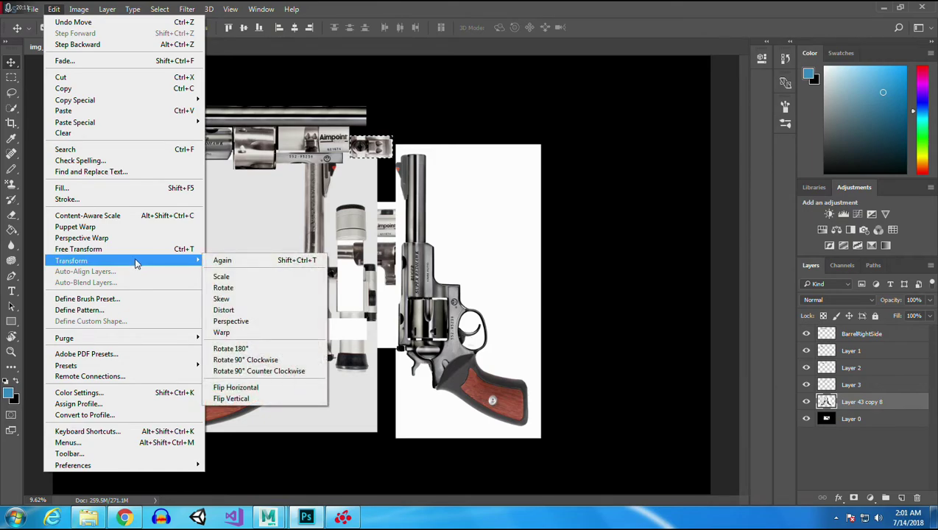
pyautogui.click(290, 372)
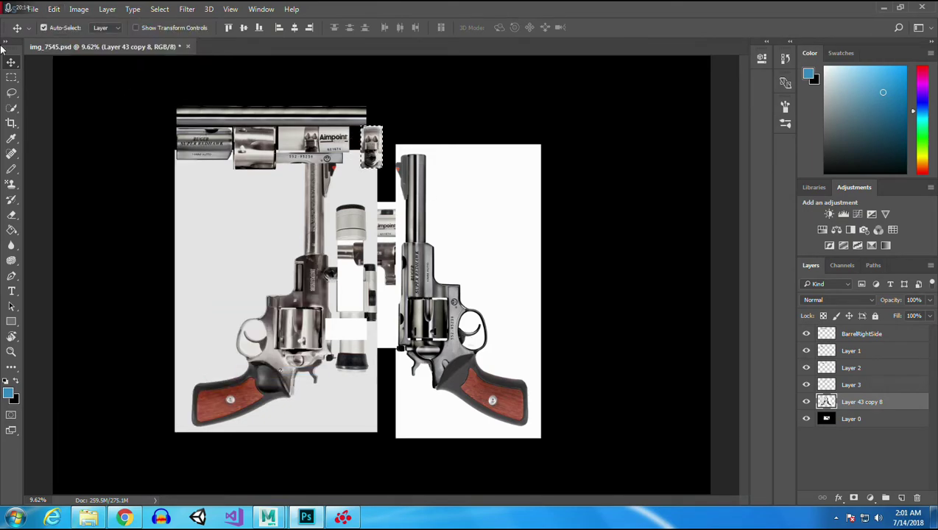
pyautogui.moveTo(365, 145); pyautogui.dragTo(357, 149)
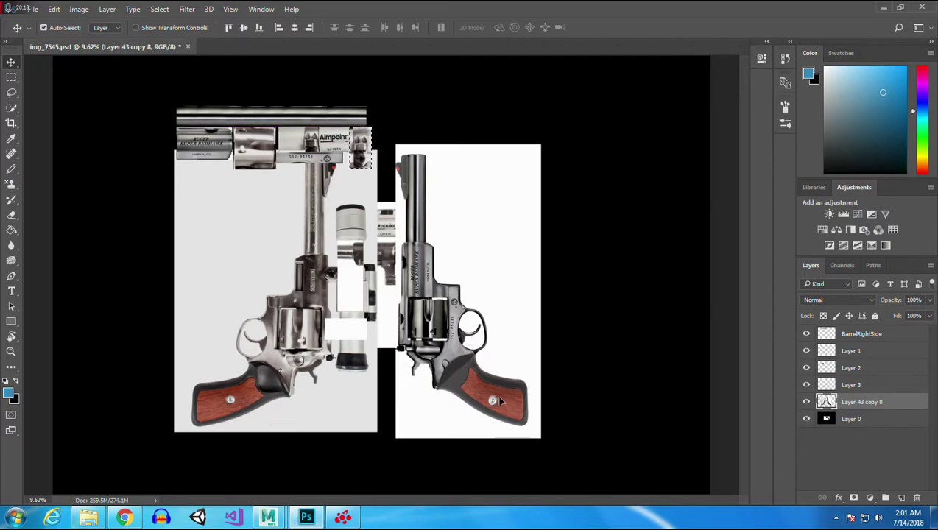
# - Move a small dark section of the scope's lower end to just under the engraved frame section's left end
pyautogui.click(11, 76)
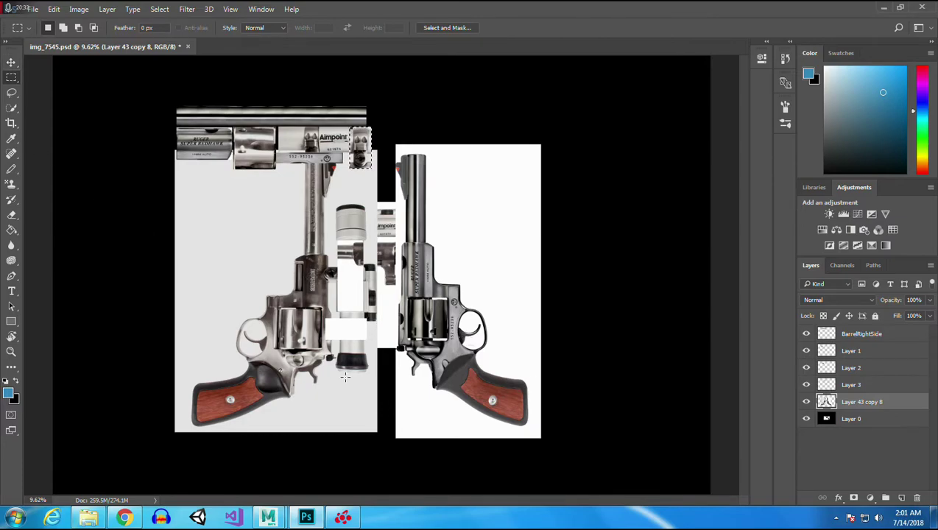
pyautogui.moveTo(335, 354); pyautogui.dragTo(193, 168)
pyautogui.press('v')
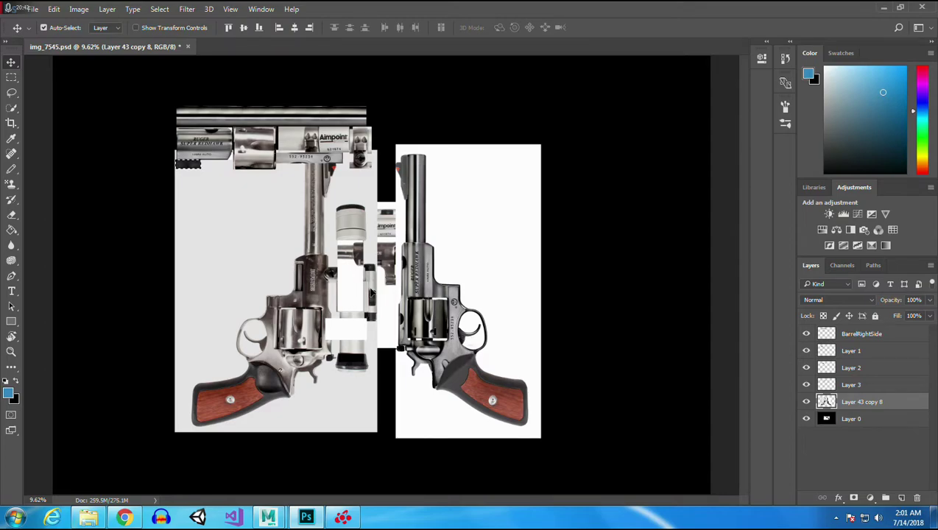
# - Cut the narrow vertical strip along the scope's right side out of Layer 43 copy 8 and move it below the assembled pieces
pyautogui.click(11, 76)
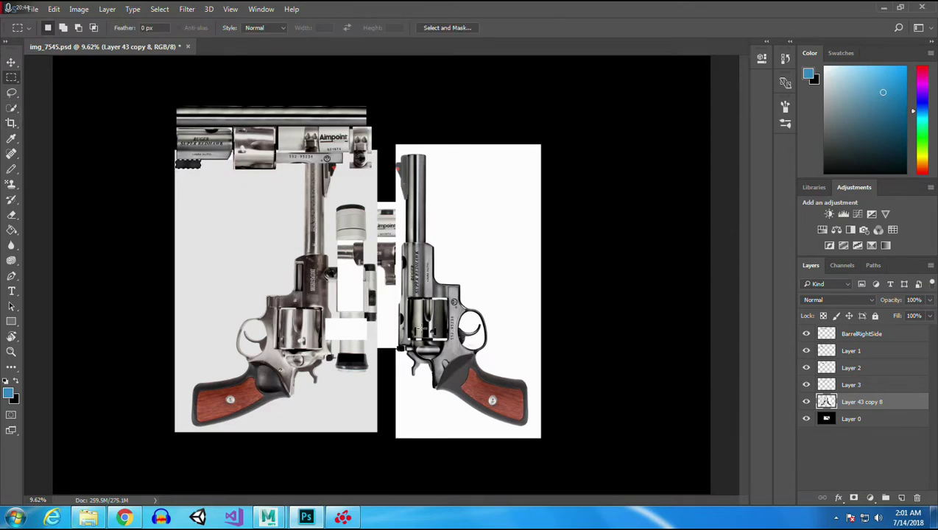
pyautogui.moveTo(366, 289); pyautogui.dragTo(377, 304)
pyautogui.moveTo(366, 264); pyautogui.dragTo(376, 318)
pyautogui.click(11, 62)
pyautogui.moveTo(369, 292); pyautogui.dragTo(293, 195)
# - Rotate the narrow scope strip 90° clockwise and place it directly beneath the narrow engraved frame strip
pyautogui.click(53, 9)
pyautogui.moveTo(145, 261)
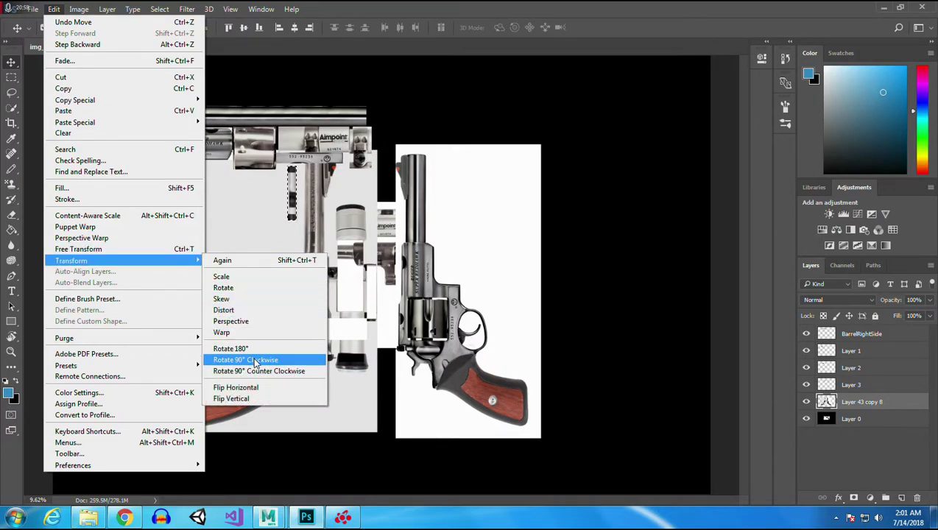
pyautogui.click(245, 360)
pyautogui.moveTo(289, 201); pyautogui.dragTo(302, 170)
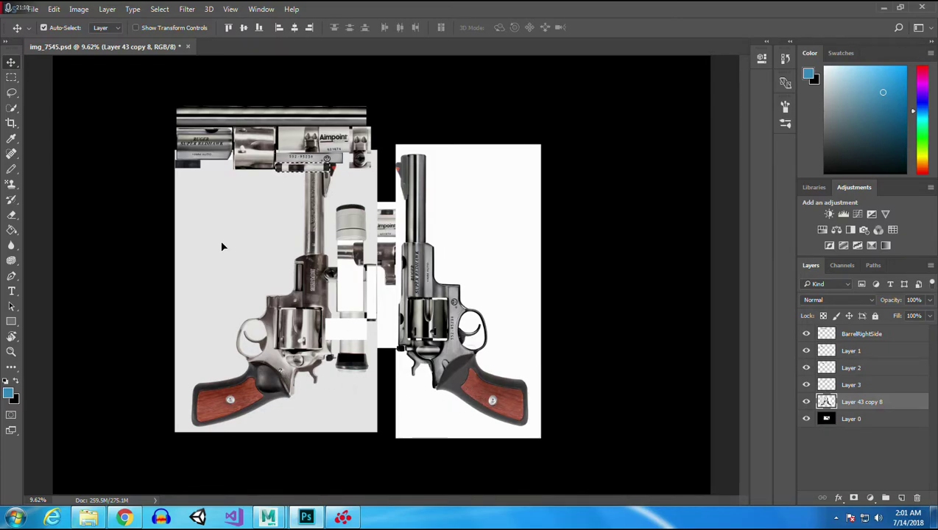
# - Cut the scoped revolver's grip out of Layer 43 copy 8 and move it to the empty black area at the canvas's upper right
pyautogui.click(11, 76)
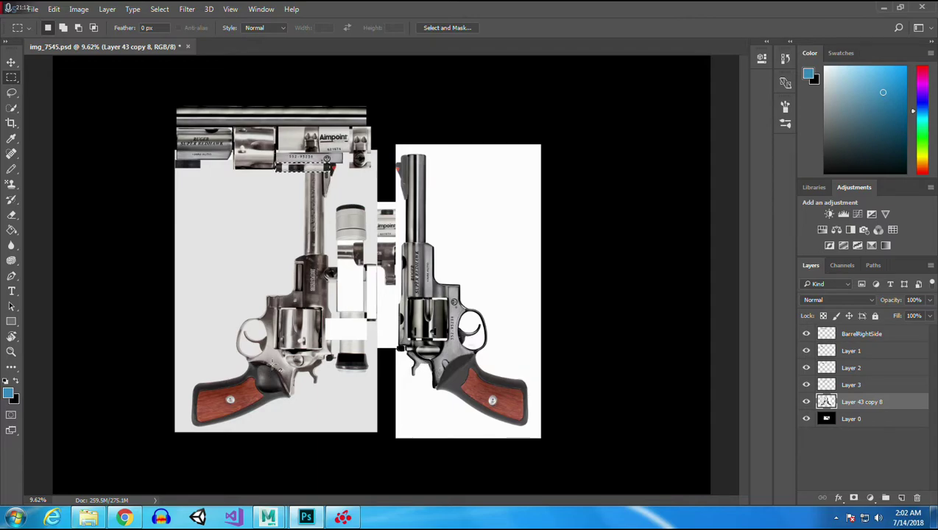
pyautogui.moveTo(188, 355); pyautogui.dragTo(293, 428)
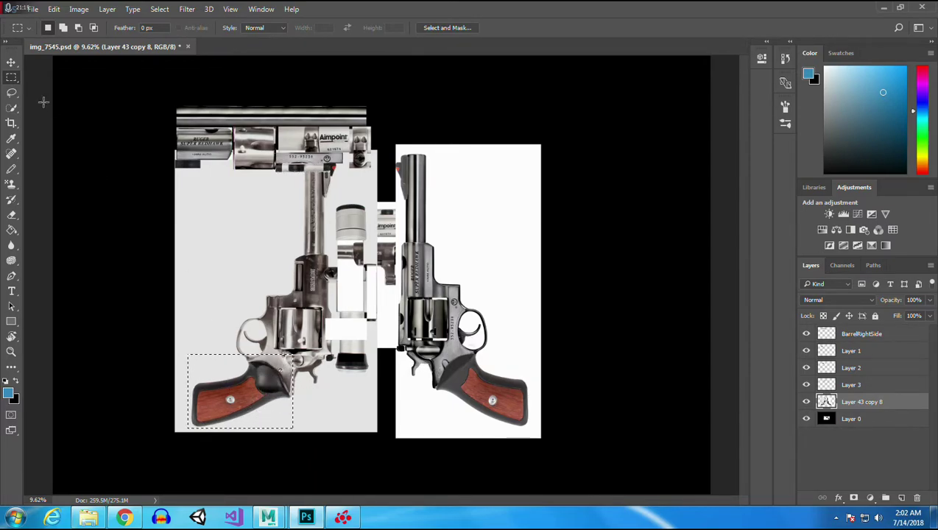
pyautogui.click(11, 62)
pyautogui.moveTo(242, 392); pyautogui.dragTo(626, 110)
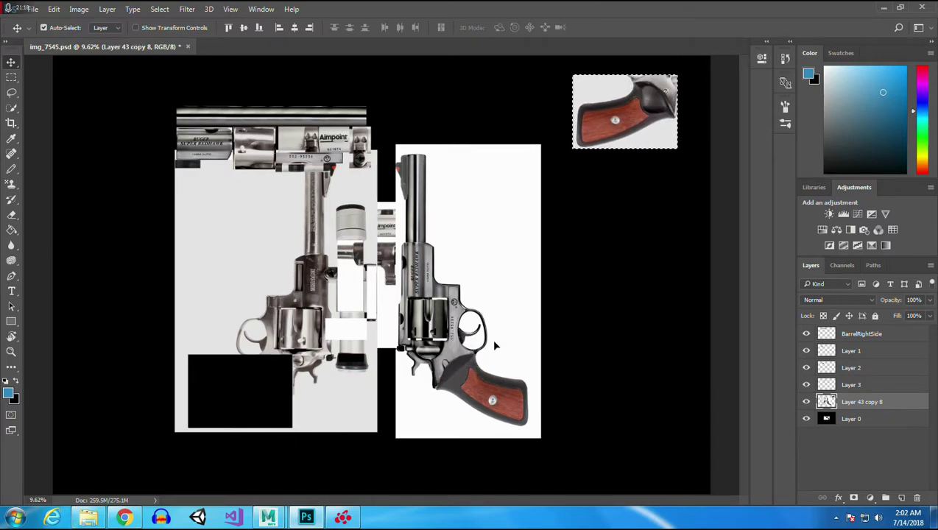
# - Cut the unscoped revolver's grip out of Layer 43 copy 8 and place it below the first grip piece
pyautogui.click(11, 77)
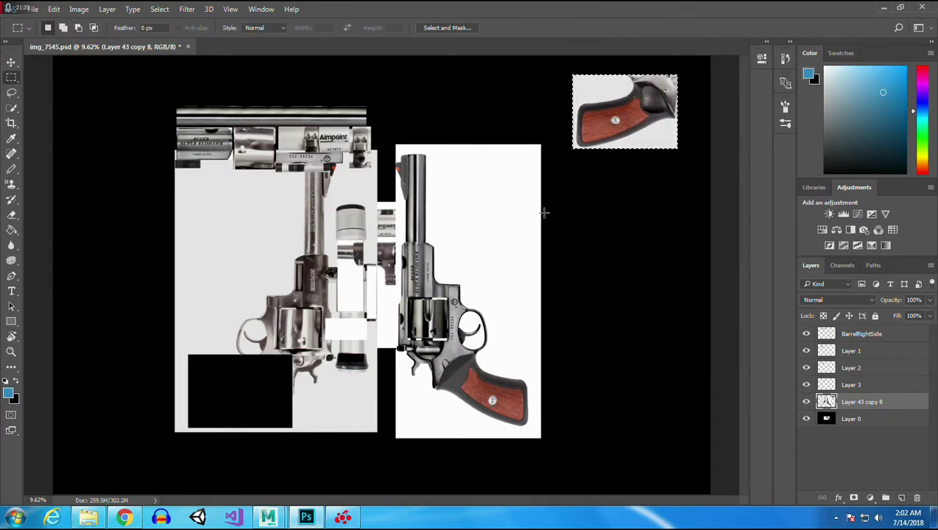
pyautogui.moveTo(432, 347); pyautogui.dragTo(531, 427)
pyautogui.click(11, 62)
pyautogui.moveTo(485, 398); pyautogui.dragTo(629, 234)
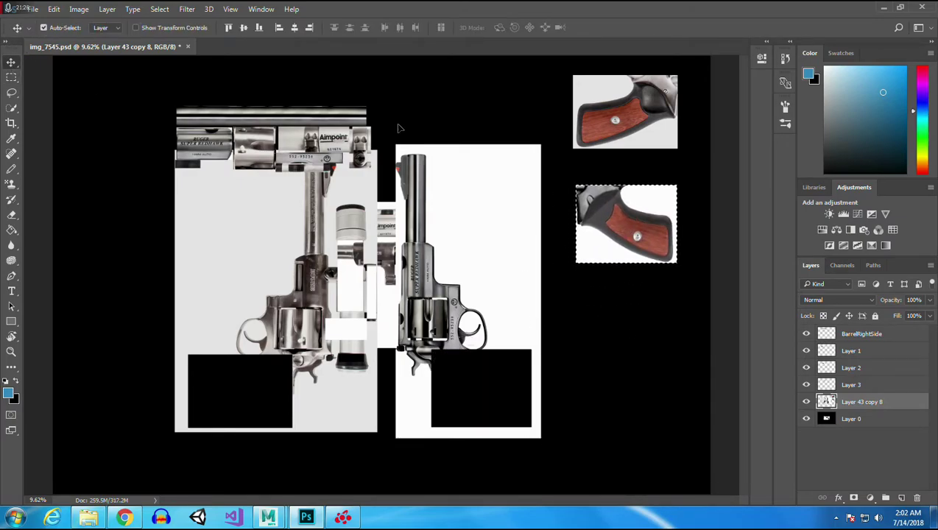
# - Select and delete the light grey background around the scoped revolver's grip on Layer 43 copy 8
pyautogui.click(11, 76)
pyautogui.hotkey('ctrl', 'd')
pyautogui.click(11, 109)
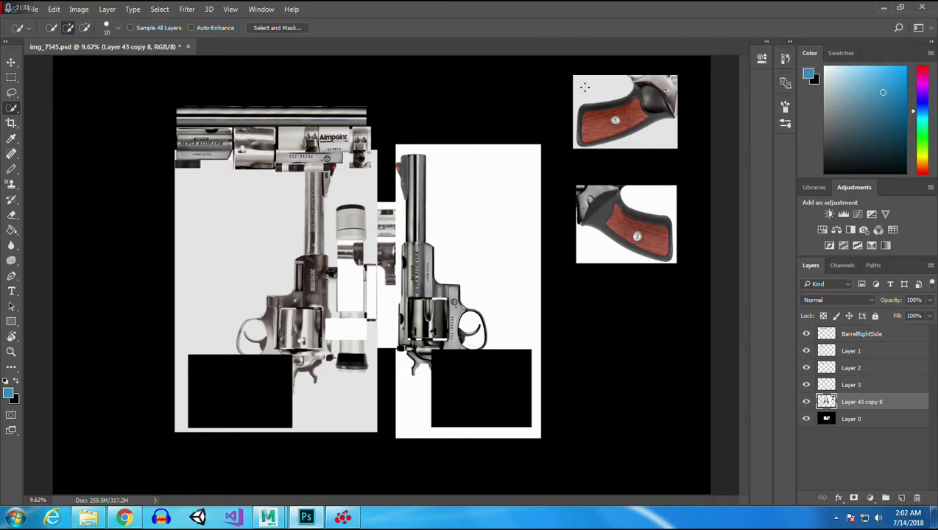
pyautogui.moveTo(603, 84); pyautogui.dragTo(579, 87)
pyautogui.keyDown('alt'); pyautogui.click(602, 158); pyautogui.keyUp('alt')
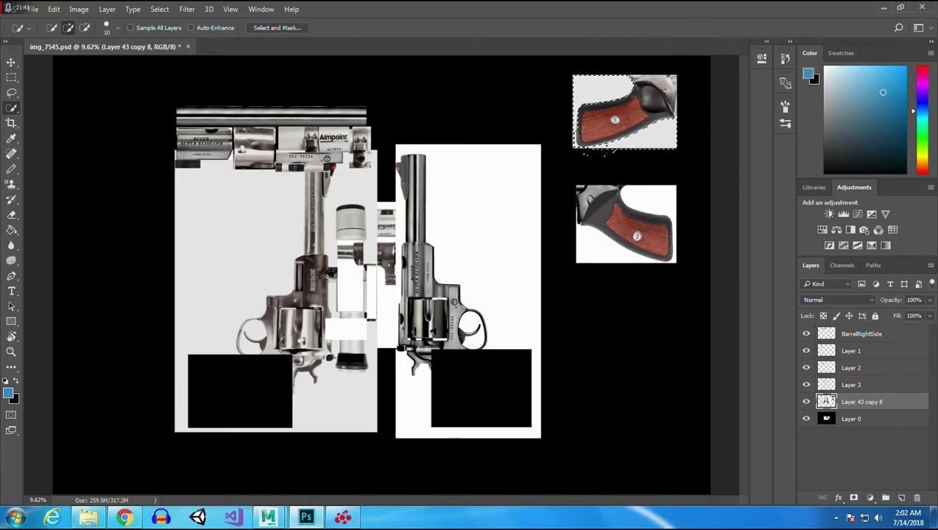
pyautogui.press('Delete')
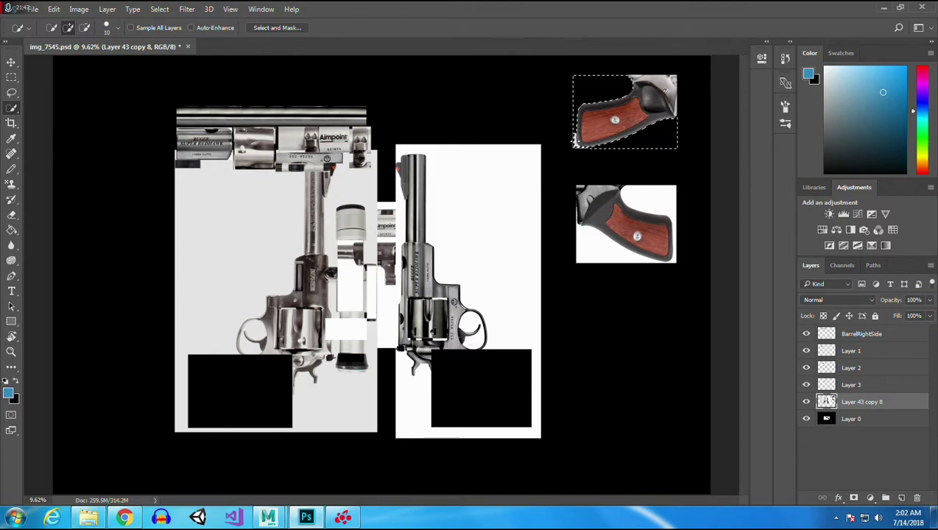
pyautogui.hotkey('ctrl', 'd')
pyautogui.moveTo(566, 140)
pyautogui.mouseDown()
pyautogui.moveTo(560, 87)
pyautogui.moveTo(586, 69)
pyautogui.mouseUp()
pyautogui.hotkey('ctrl', 'd')
# - Select and delete the white background around the unscoped revolver's grip on Layer 43 copy 8
pyautogui.moveTo(642, 198)
pyautogui.mouseDown()
pyautogui.moveTo(674, 208)
pyautogui.moveTo(672, 254)
pyautogui.moveTo(658, 265)
pyautogui.mouseUp()
pyautogui.moveTo(608, 250); pyautogui.dragTo(575, 235)
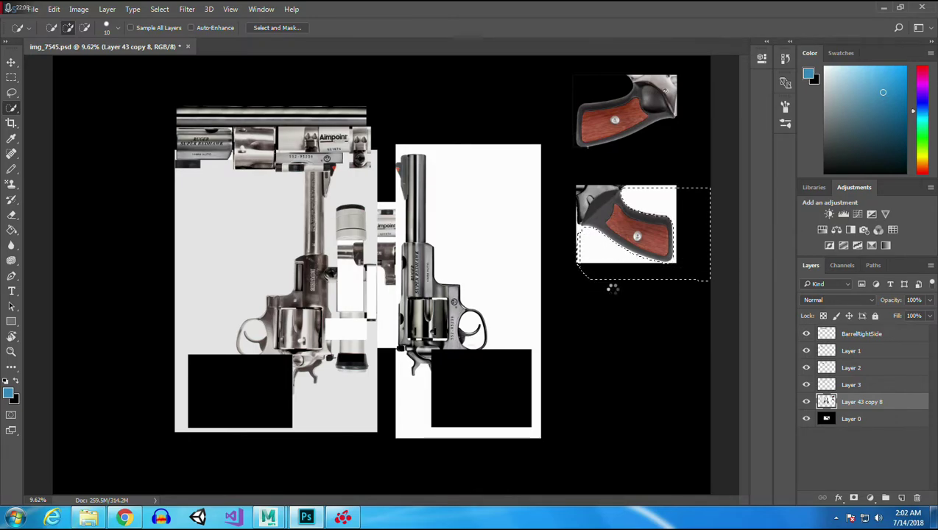
pyautogui.press('Delete')
pyautogui.hotkey('ctrl', 'd')
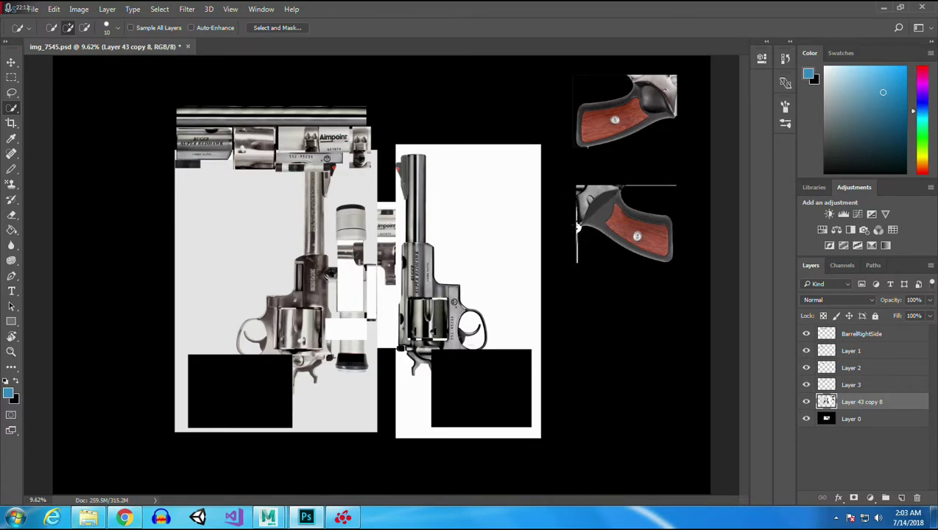
# - Erase the thin leftover background lines along the outer edges of both grip pieces using rectangular selections
pyautogui.moveTo(583, 242)
pyautogui.mouseDown()
pyautogui.moveTo(577, 247)
pyautogui.moveTo(564, 210)
pyautogui.mouseUp()
pyautogui.hotkey('ctrl', 'z')
pyautogui.press('m')
pyautogui.moveTo(683, 179); pyautogui.dragTo(625, 190)
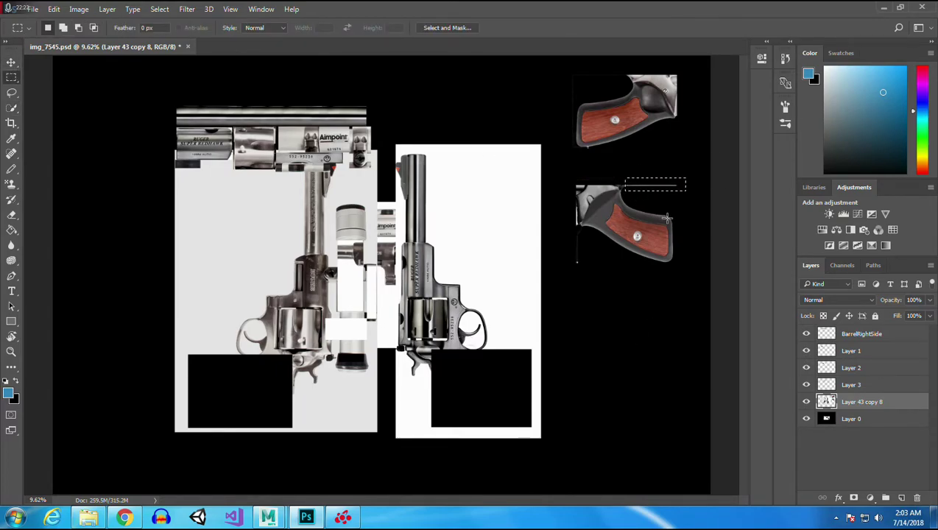
pyautogui.moveTo(564, 228); pyautogui.dragTo(586, 287)
pyautogui.moveTo(557, 69); pyautogui.dragTo(575, 155)
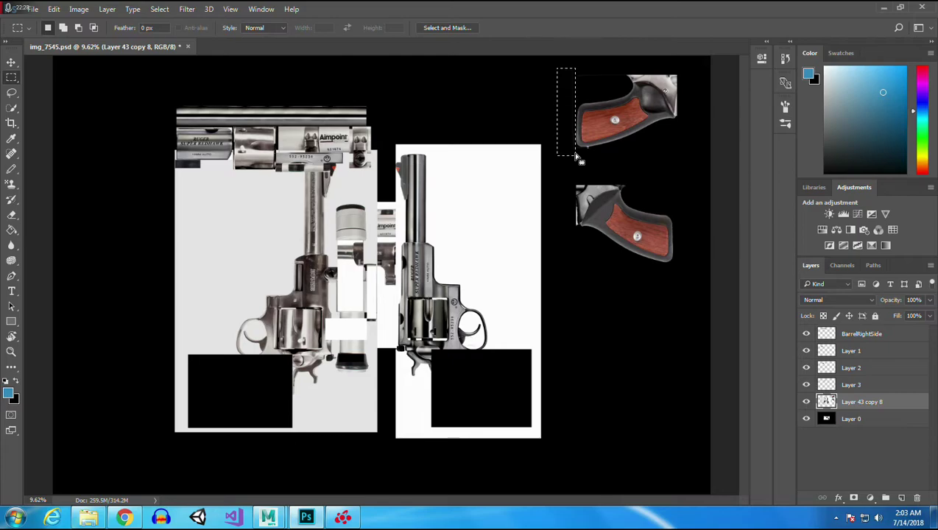
pyautogui.moveTo(558, 82); pyautogui.dragTo(628, 71)
pyautogui.click(684, 144)
# - Try to move the scoped revolver's grip on its own closer to the assembled pieces
pyautogui.click(11, 63)
pyautogui.moveTo(635, 119); pyautogui.dragTo(607, 131)
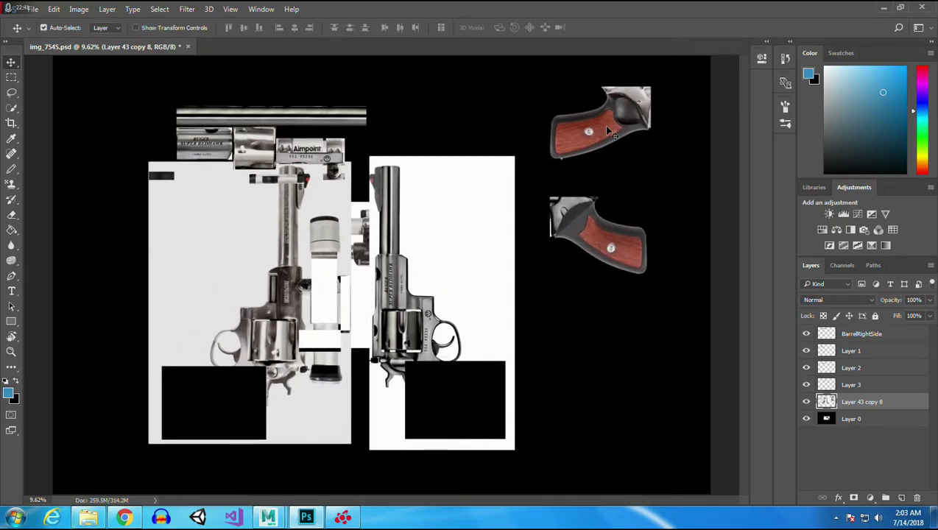
pyautogui.hotkey('ctrl', 'z')
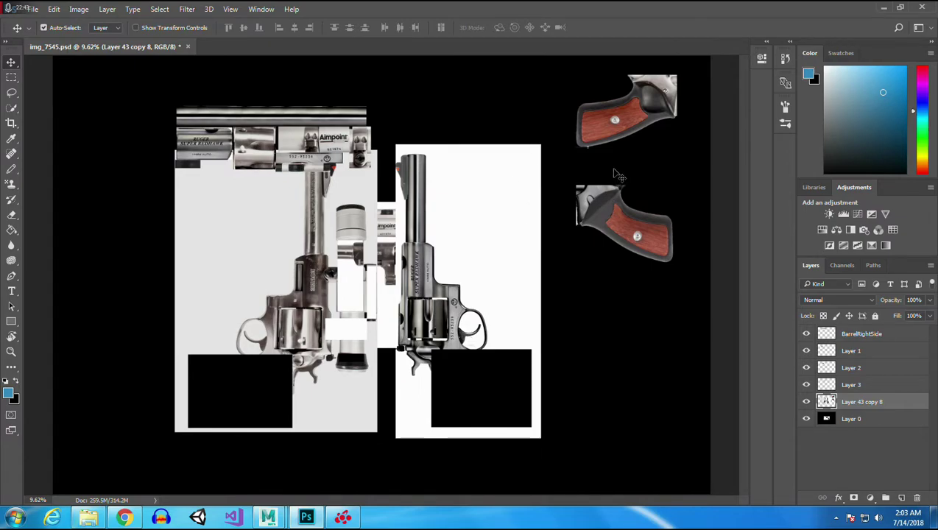
pyautogui.press('m')
pyautogui.moveTo(563, 63); pyautogui.dragTo(677, 151)
pyautogui.click(640, 265)
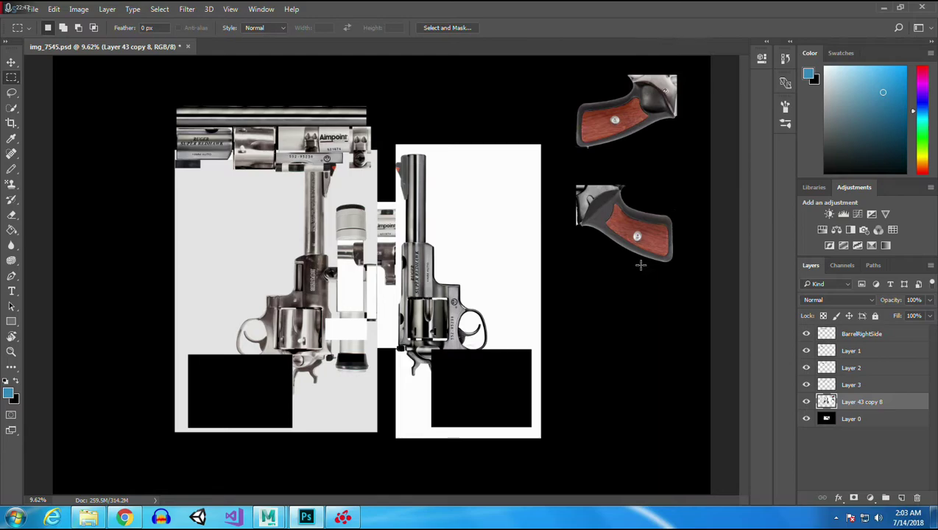
pyautogui.click(11, 61)
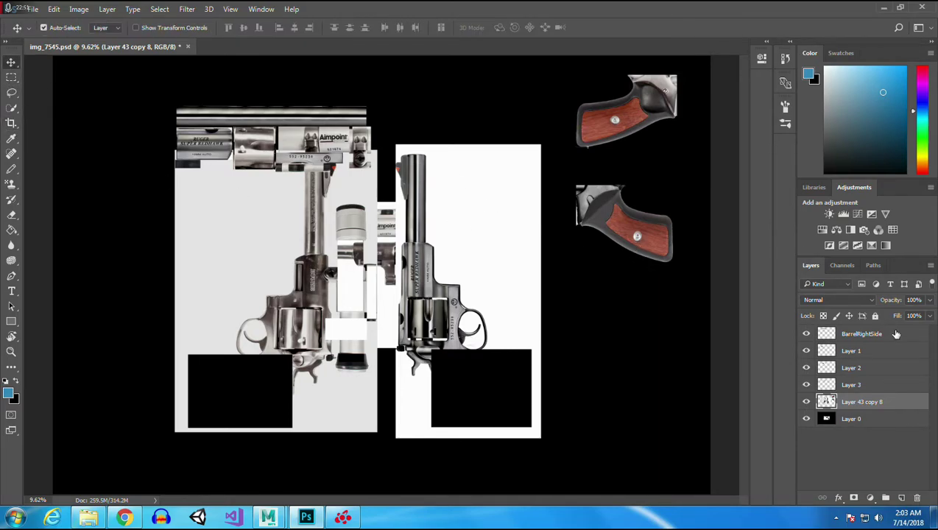
# - Copy the area of Layer 43 copy 8 around the assembled barrel, frame and scope pieces to a new layer
pyautogui.keyDown('alt'); pyautogui.click(806, 402); pyautogui.keyUp('alt')
pyautogui.keyDown('alt'); pyautogui.click(806, 401); pyautogui.keyUp('alt')
pyautogui.keyDown('alt'); pyautogui.click(806, 402); pyautogui.keyUp('alt')
pyautogui.keyDown('alt'); pyautogui.click(805, 402); pyautogui.keyUp('alt')
pyautogui.click(11, 77)
pyautogui.moveTo(156, 80); pyautogui.dragTo(375, 182)
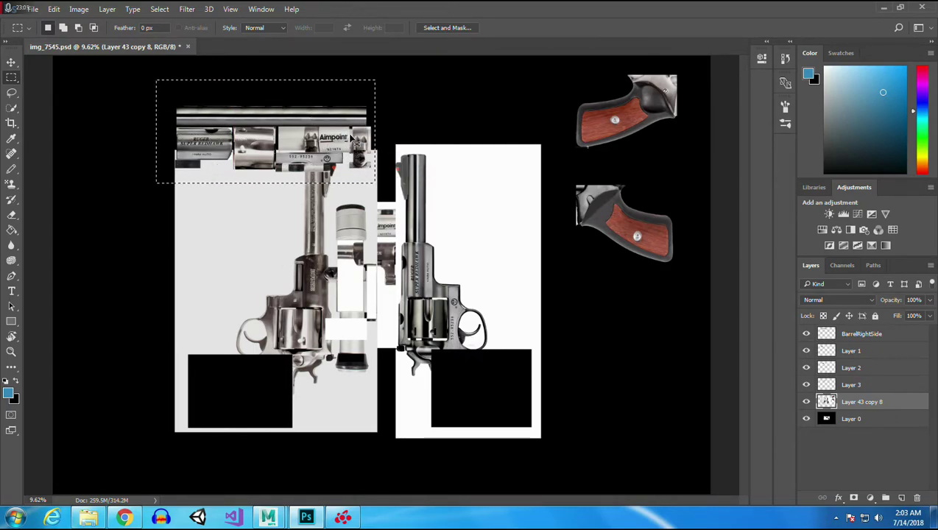
pyautogui.hotkey('ctrl', 'j')
pyautogui.moveTo(356, 142); pyautogui.dragTo(346, 137)
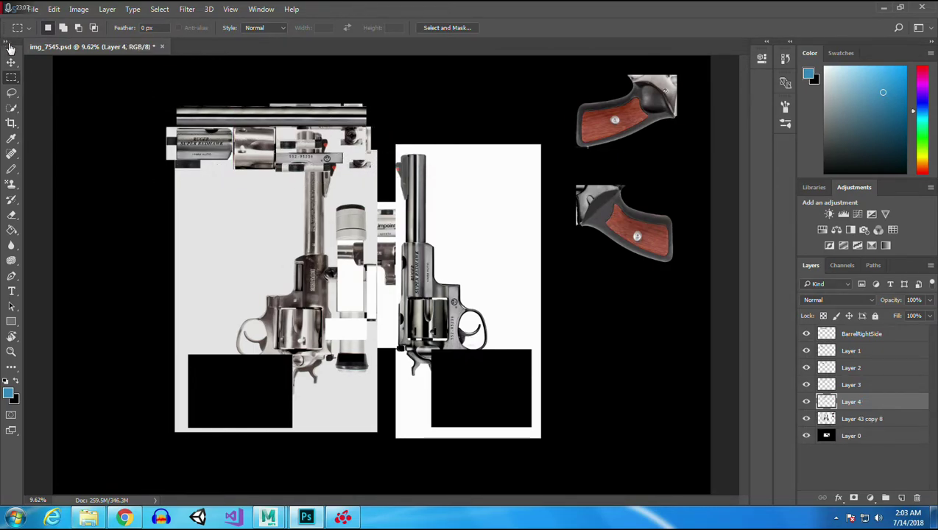
# - Copy both grips from Layer 43 copy 8 to a new layer, then hide the source layer, keeping Layer 4 shown
pyautogui.click(806, 402)
pyautogui.moveTo(569, 65); pyautogui.dragTo(691, 279)
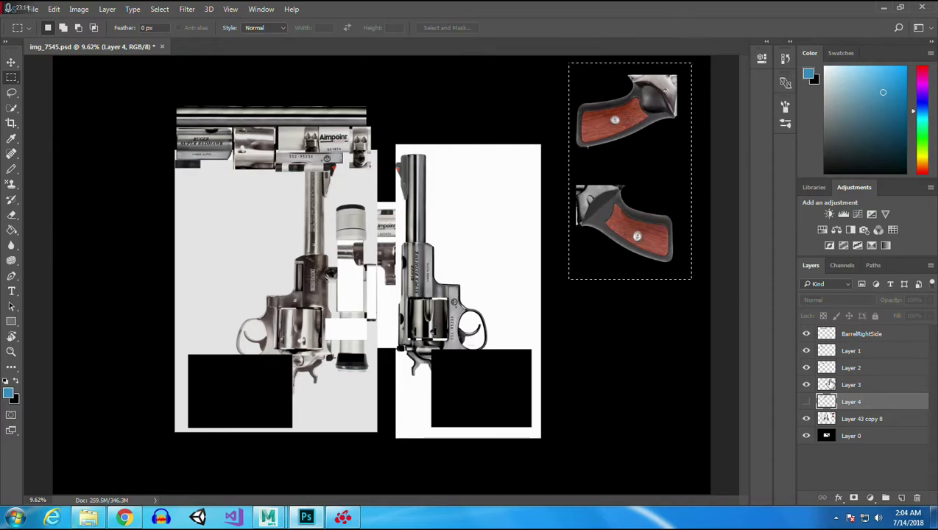
pyautogui.click(854, 418)
pyautogui.hotkey('ctrl', 'j')
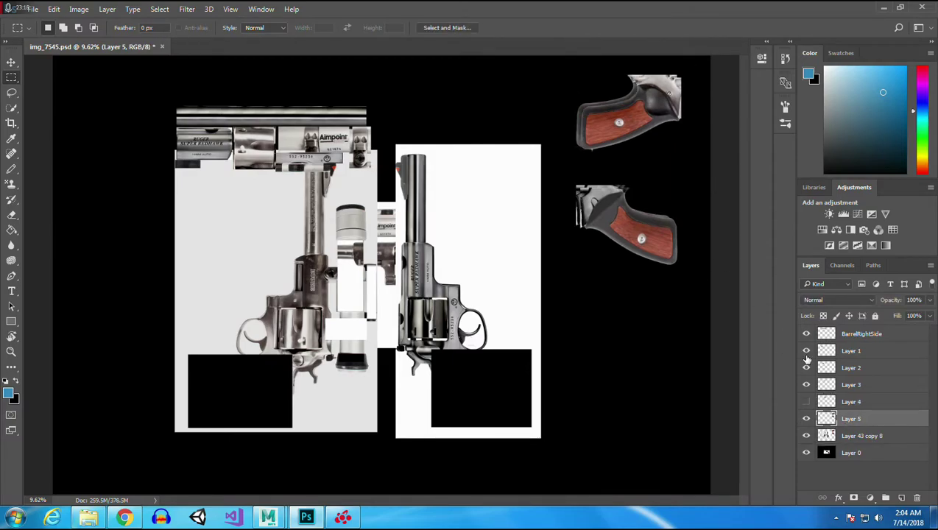
pyautogui.click(806, 436)
pyautogui.click(807, 402)
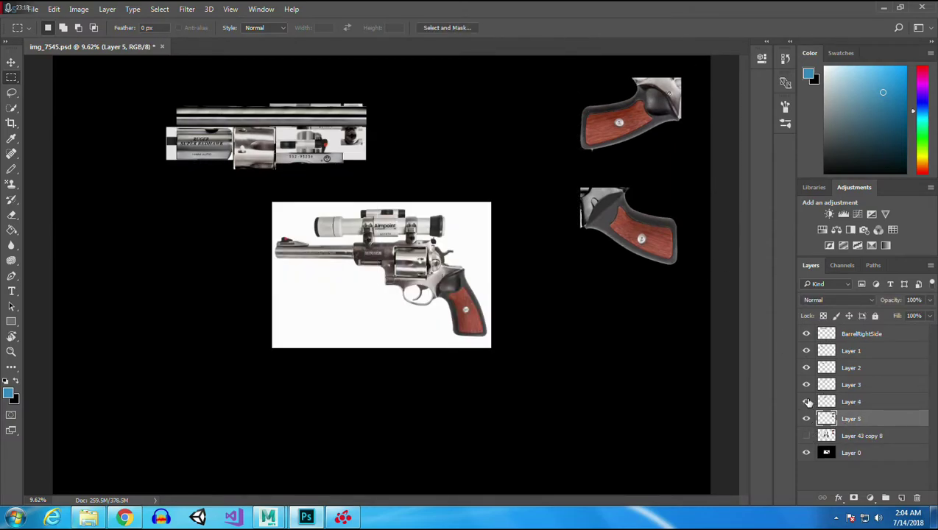
# - Delete the white background around the scope mount at the rear end of Layer 4
pyautogui.click(10, 62)
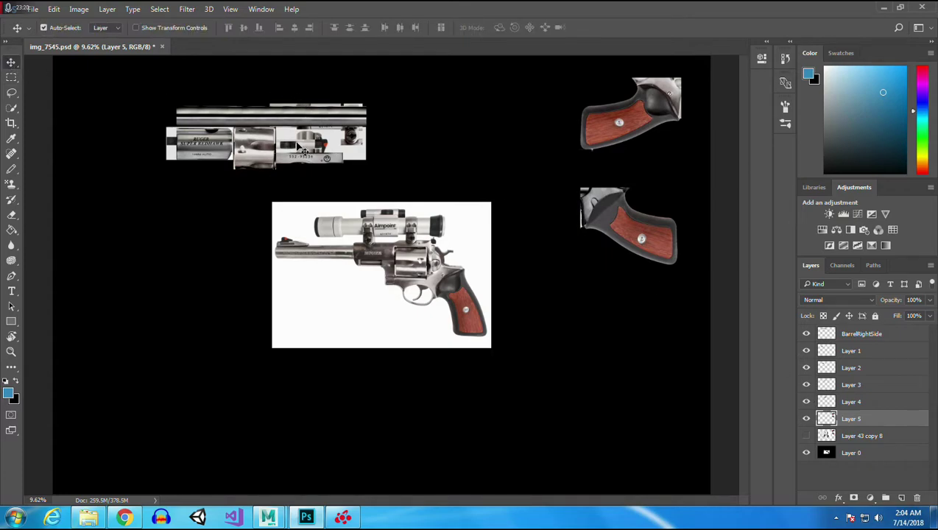
pyautogui.moveTo(362, 160); pyautogui.dragTo(251, 273)
pyautogui.moveTo(248, 267); pyautogui.dragTo(361, 155)
pyautogui.press('w')
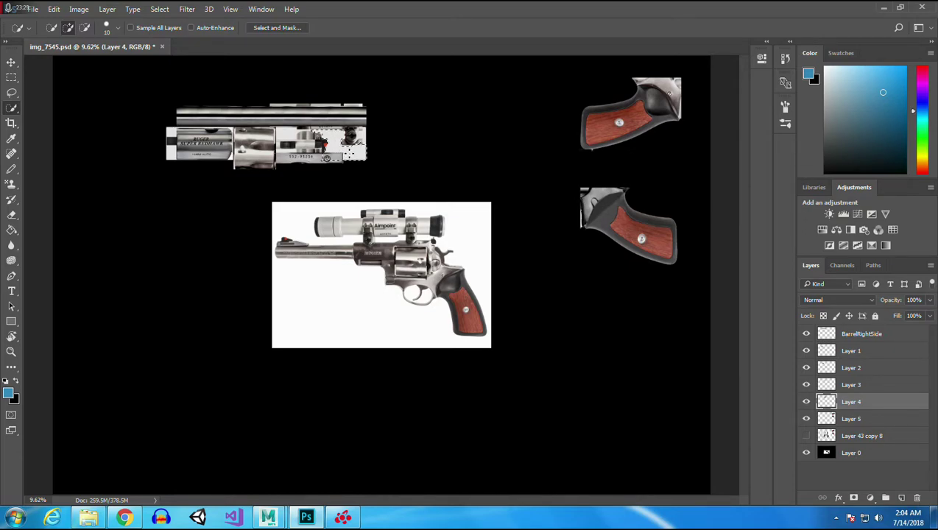
pyautogui.moveTo(373, 144); pyautogui.dragTo(384, 169)
pyautogui.hotkey('ctrl', 'z')
pyautogui.press('Delete')
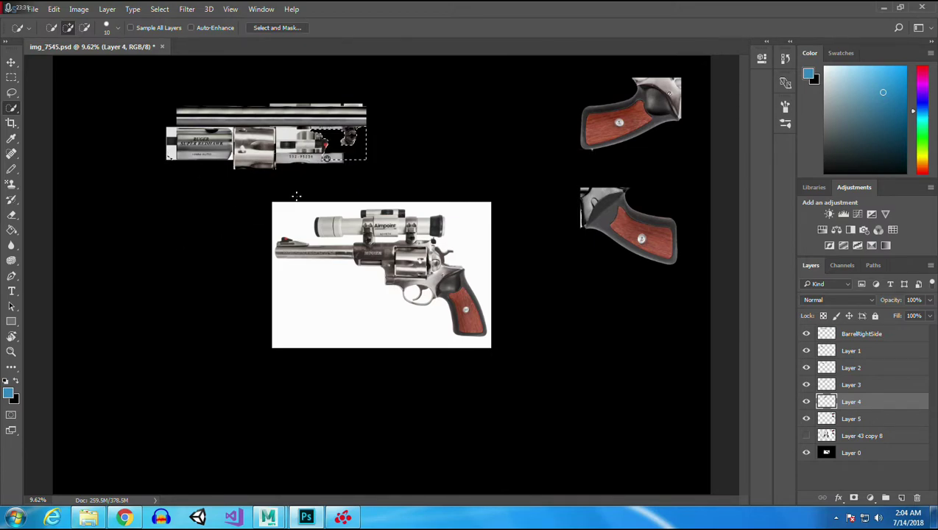
# - Hide BarrelRightSide and Layers 1 to 3, then delete the remaining large light background area from Layer 4
pyautogui.click(806, 384)
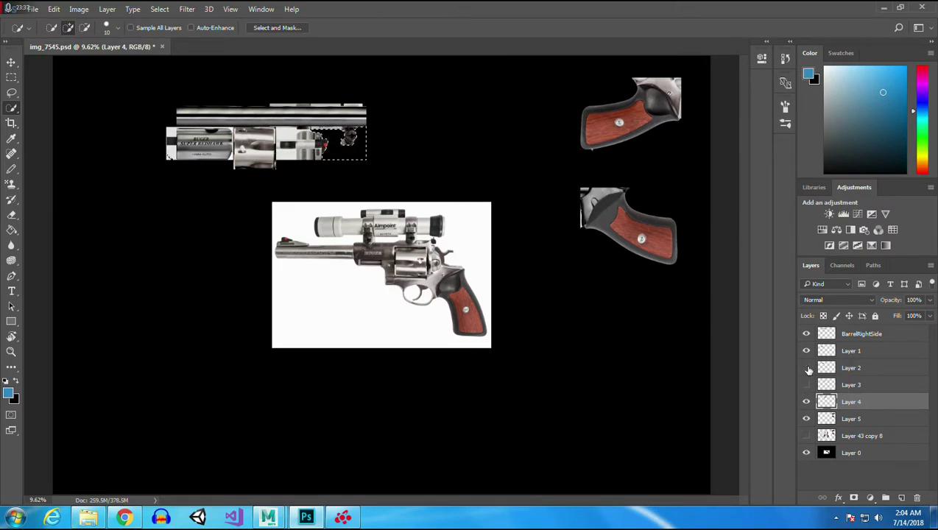
pyautogui.click(805, 367)
pyautogui.click(805, 350)
pyautogui.click(806, 334)
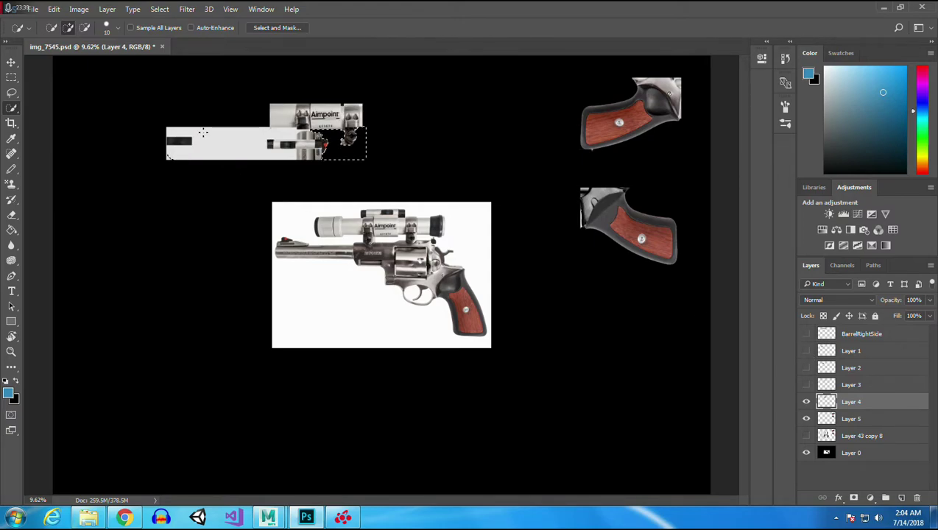
pyautogui.click(236, 141)
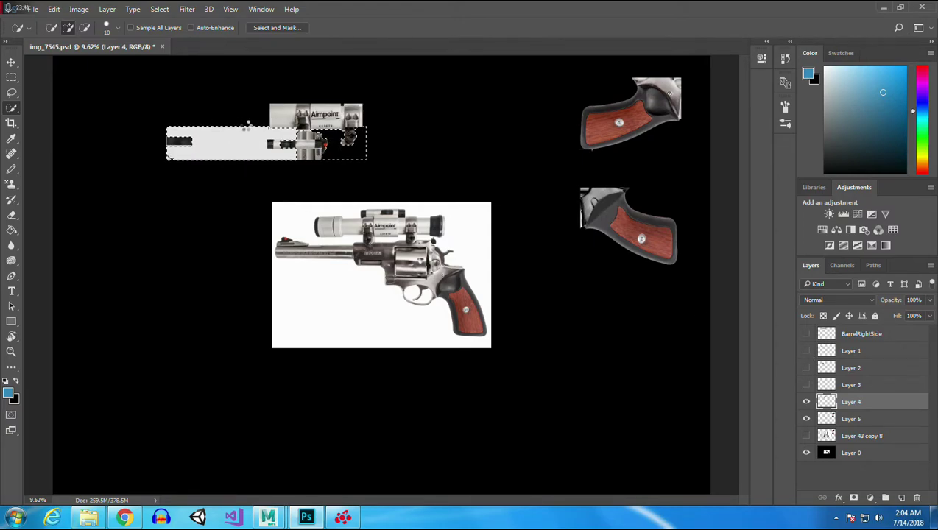
pyautogui.press('Delete')
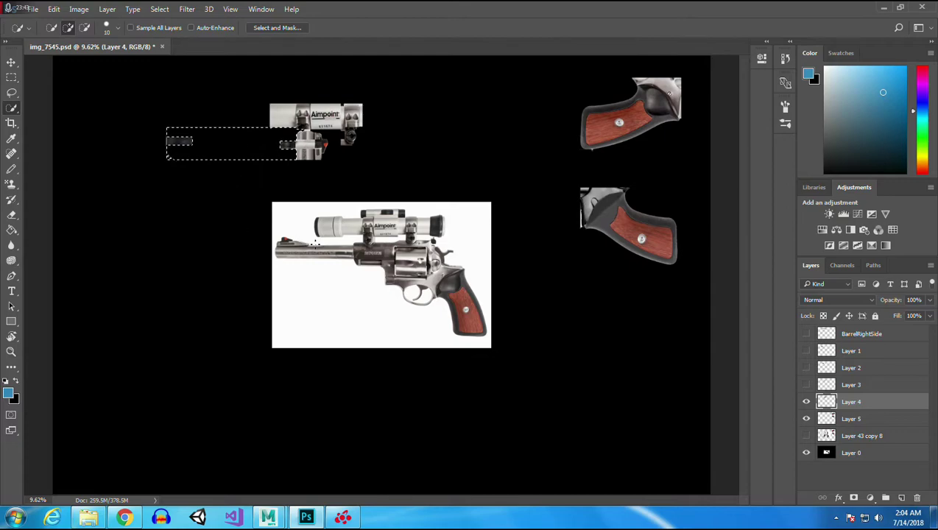
# - Erase the leftover background lines around the small dark strip on Layer 4 using rectangular selections
pyautogui.click(11, 77)
pyautogui.moveTo(142, 109); pyautogui.dragTo(270, 135)
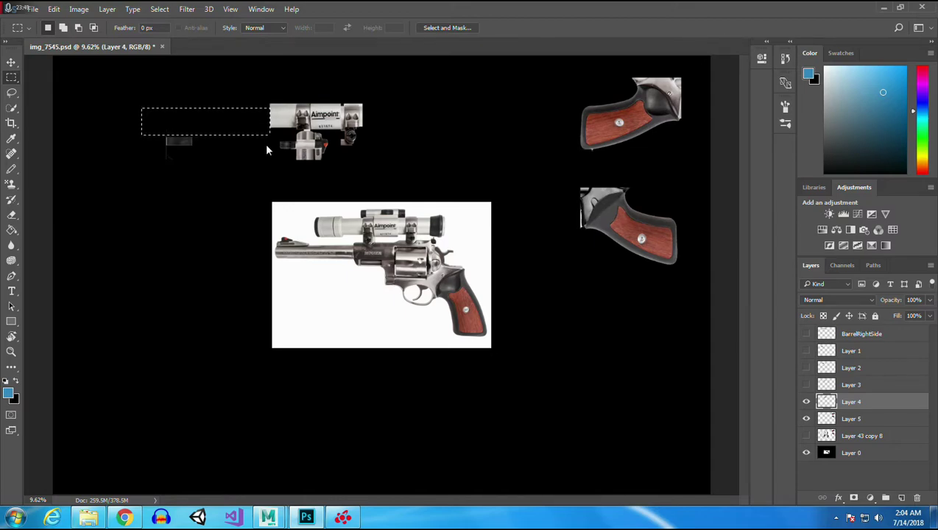
pyautogui.moveTo(140, 196); pyautogui.dragTo(212, 145)
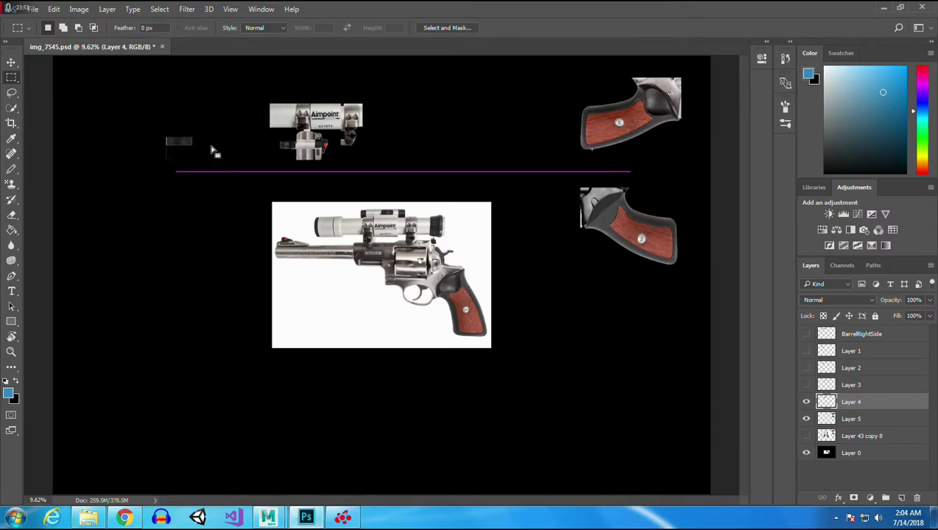
pyautogui.moveTo(144, 111); pyautogui.dragTo(167, 165)
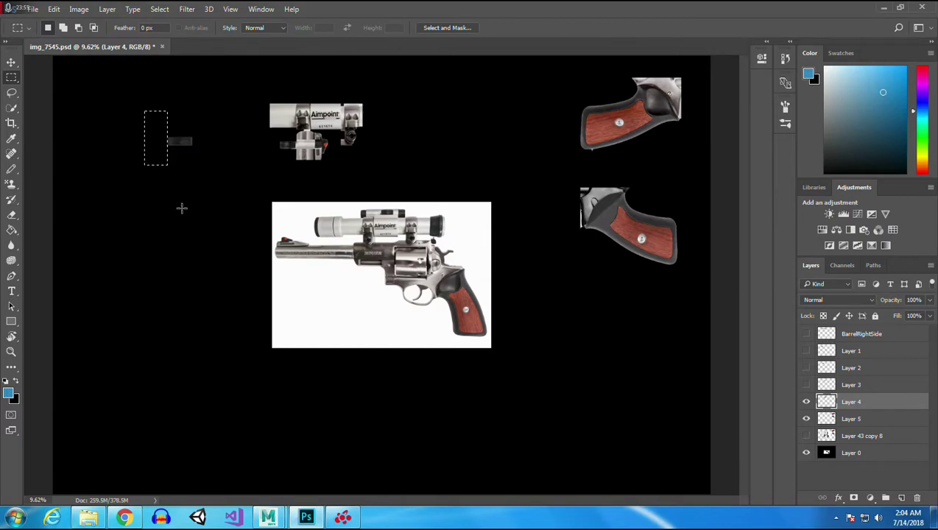
pyautogui.hotkey('ctrl', 'd')
# - Show the hidden piece layers and move Layer 4 so the Aimpoint scope sits beside the cylinder, directly beneath the barrel
pyautogui.moveTo(807, 387); pyautogui.dragTo(807, 334)
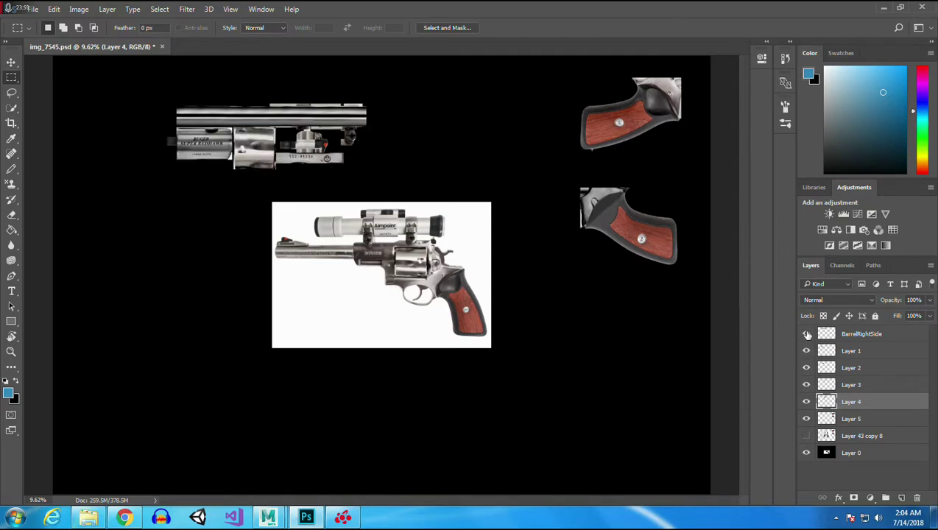
pyautogui.click(806, 335)
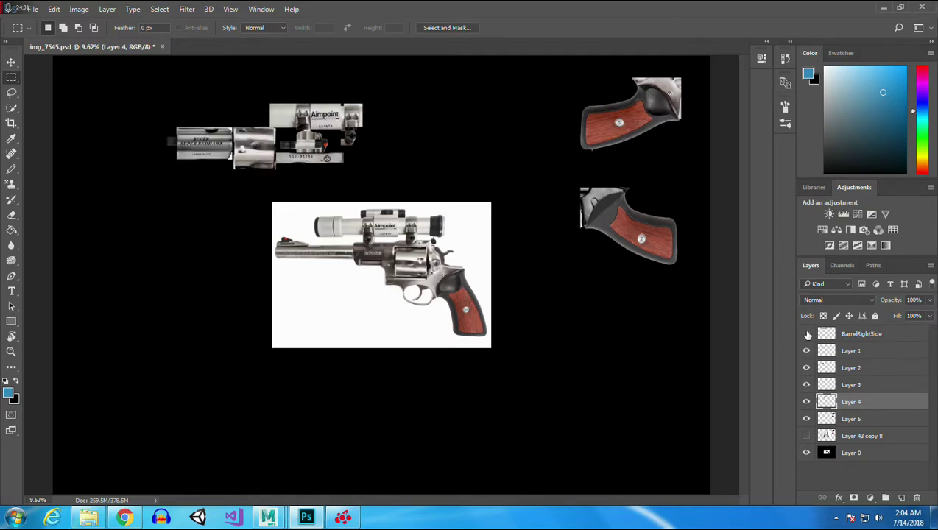
pyautogui.click(807, 335)
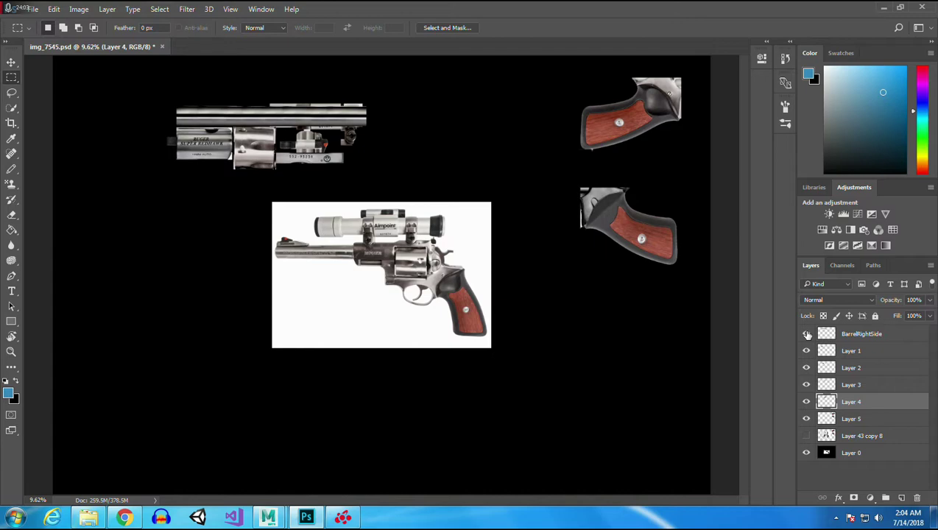
pyautogui.click(807, 335)
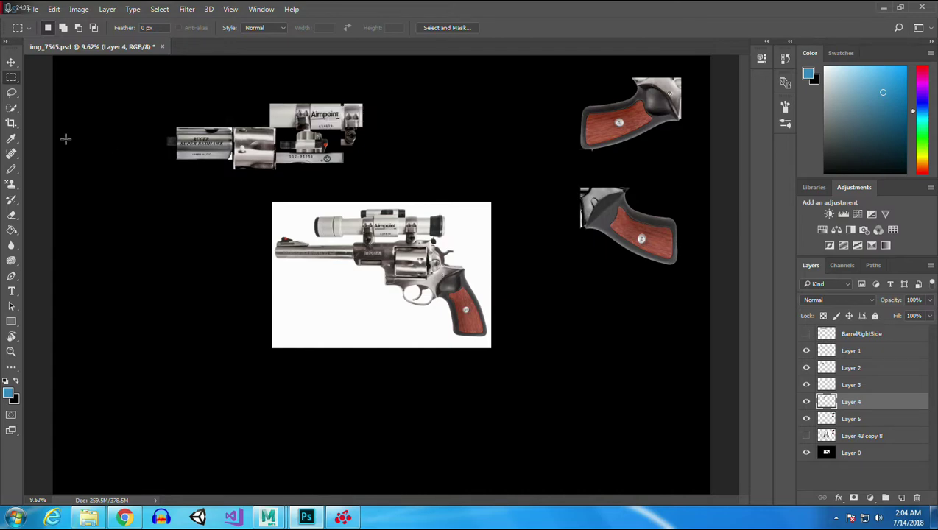
pyautogui.click(11, 63)
pyautogui.moveTo(327, 116); pyautogui.dragTo(333, 138)
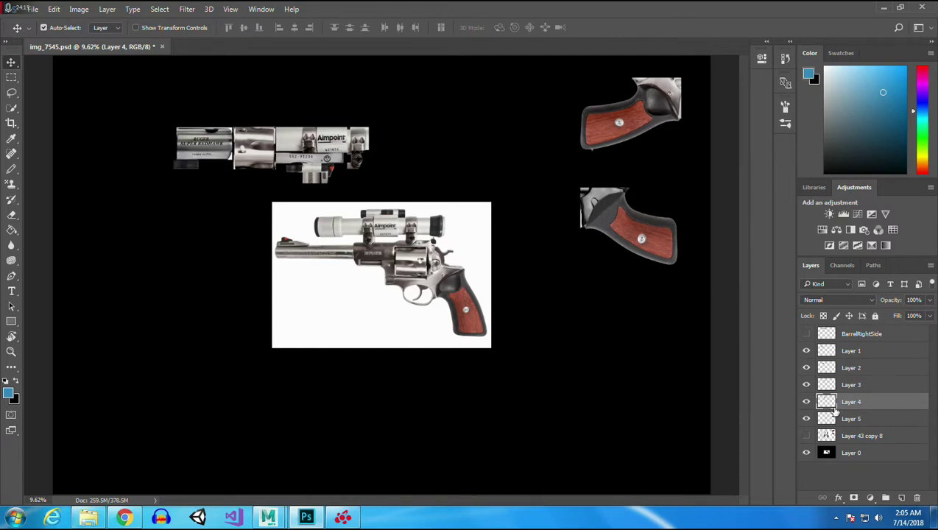
pyautogui.click(805, 334)
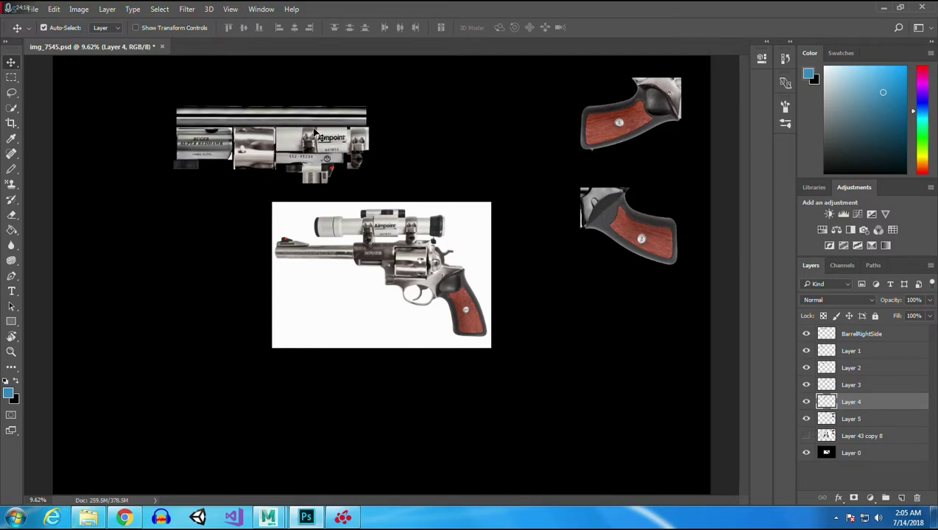
# - Select the scoped revolver's grip on Layer 5 and place it directly beneath the cylinder and frame pieces
pyautogui.moveTo(641, 125); pyautogui.dragTo(581, 176)
pyautogui.press('m')
pyautogui.moveTo(517, 111); pyautogui.dragTo(630, 213)
pyautogui.press('v')
pyautogui.moveTo(585, 167); pyautogui.dragTo(234, 198)
pyautogui.click(542, 224)
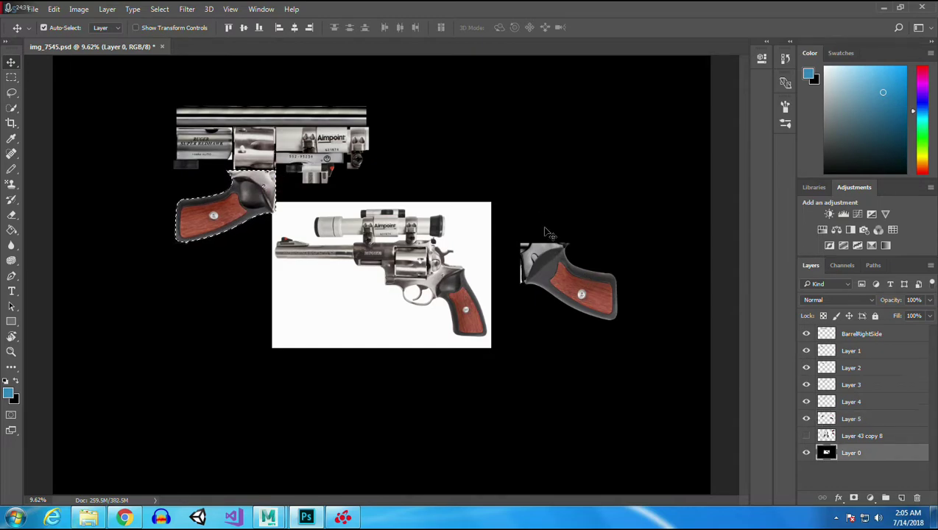
pyautogui.click(9, 78)
pyautogui.click(560, 172)
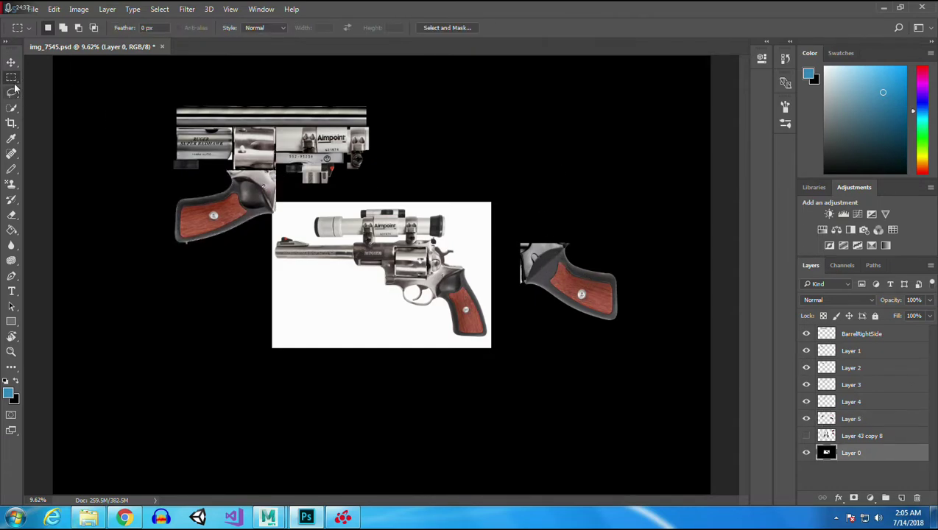
pyautogui.click(11, 109)
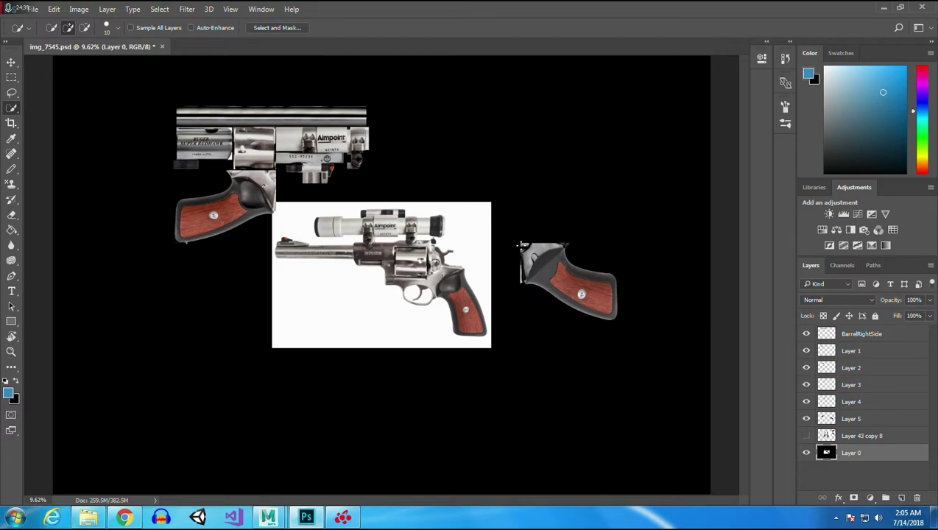
pyautogui.moveTo(616, 317); pyautogui.dragTo(510, 255)
pyautogui.click(606, 346)
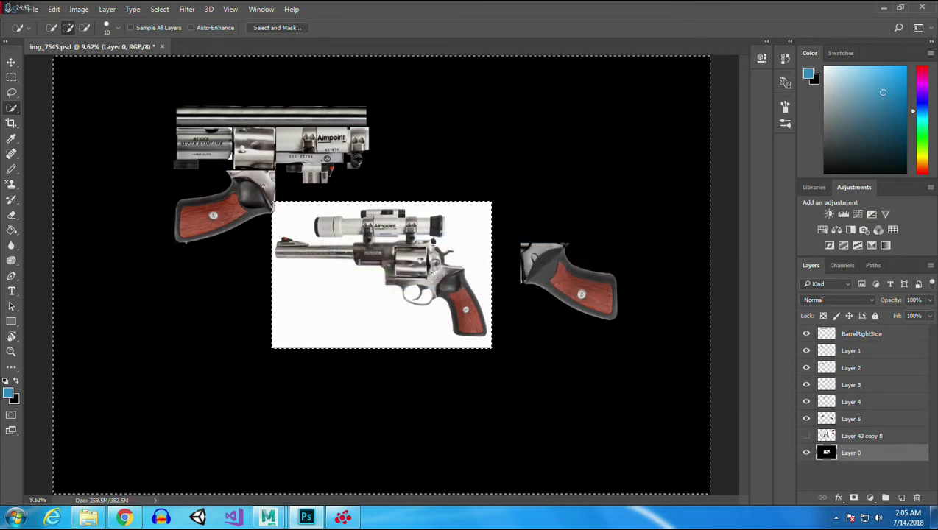
pyautogui.click(11, 63)
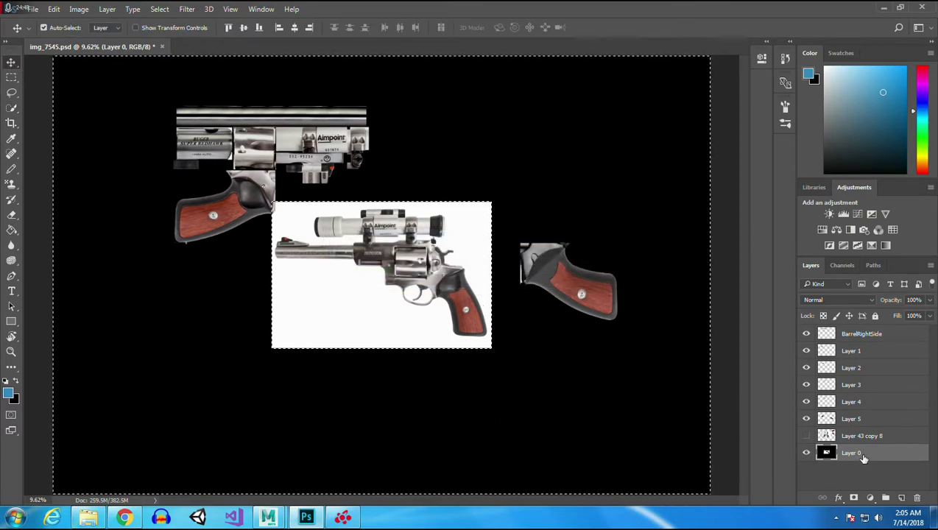
# - Hide Layer 0, clear the selection and make Layer 5 with the grip pieces the active layer
pyautogui.click(806, 452)
pyautogui.click(567, 311)
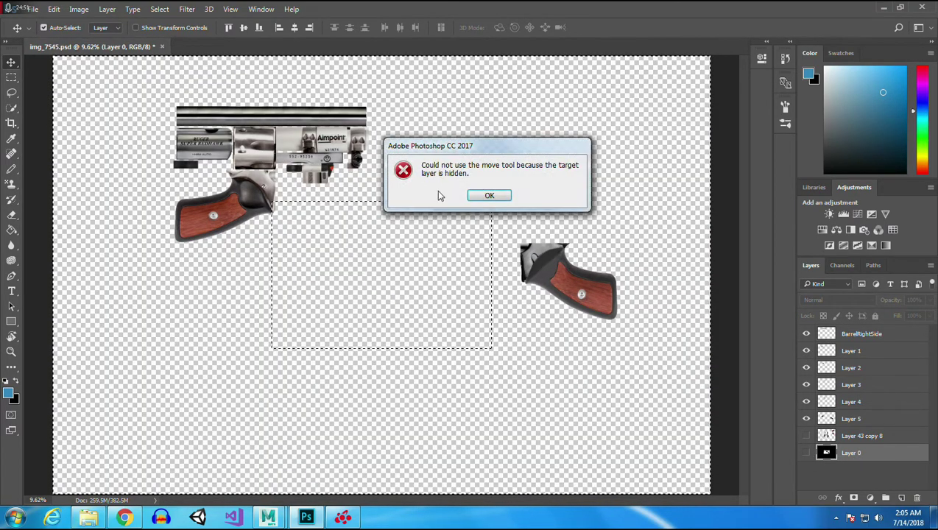
pyautogui.click(487, 194)
pyautogui.click(11, 77)
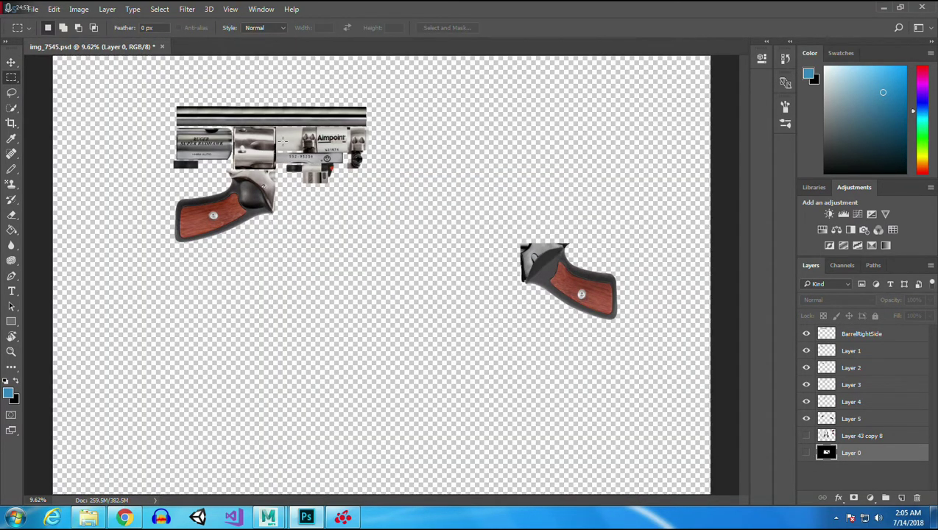
pyautogui.click(11, 62)
pyautogui.click(569, 280)
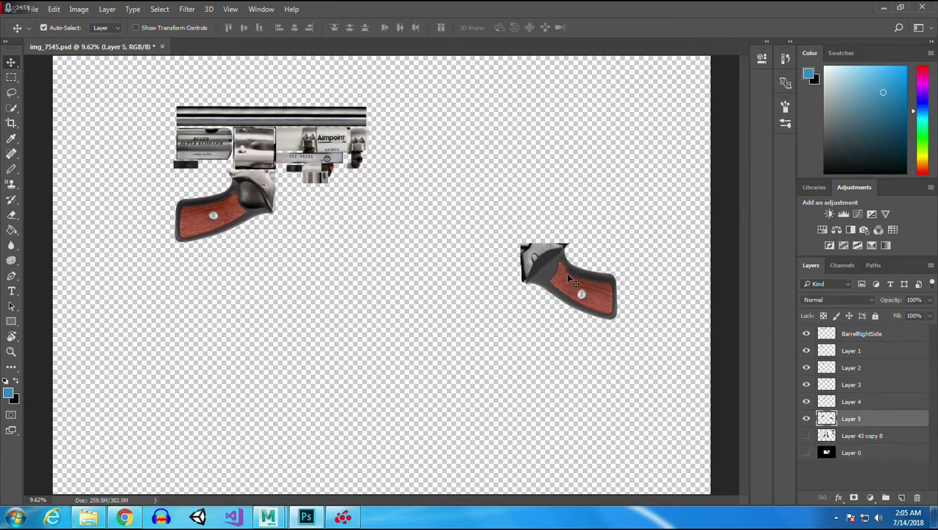
# - Select both grip pieces on Layer 5, leaving out the empty canvas around them
pyautogui.click(11, 107)
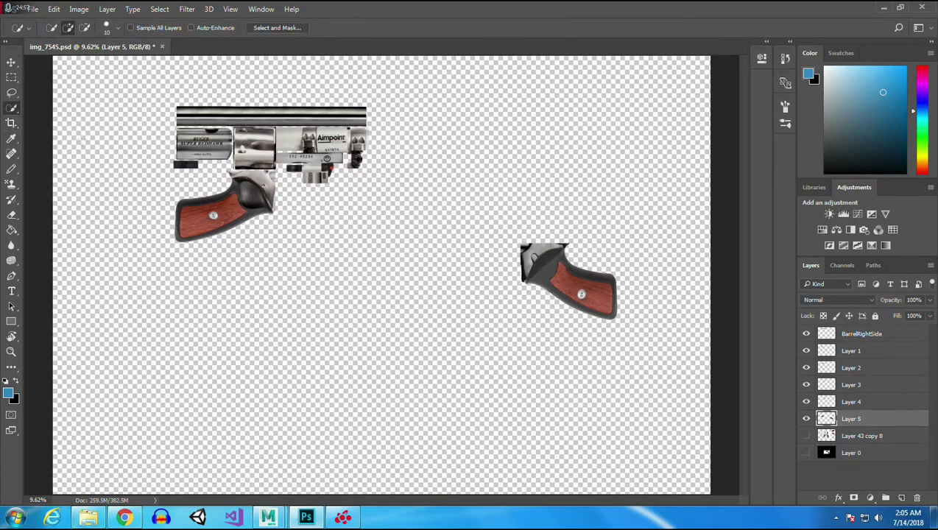
pyautogui.moveTo(623, 280); pyautogui.dragTo(513, 266)
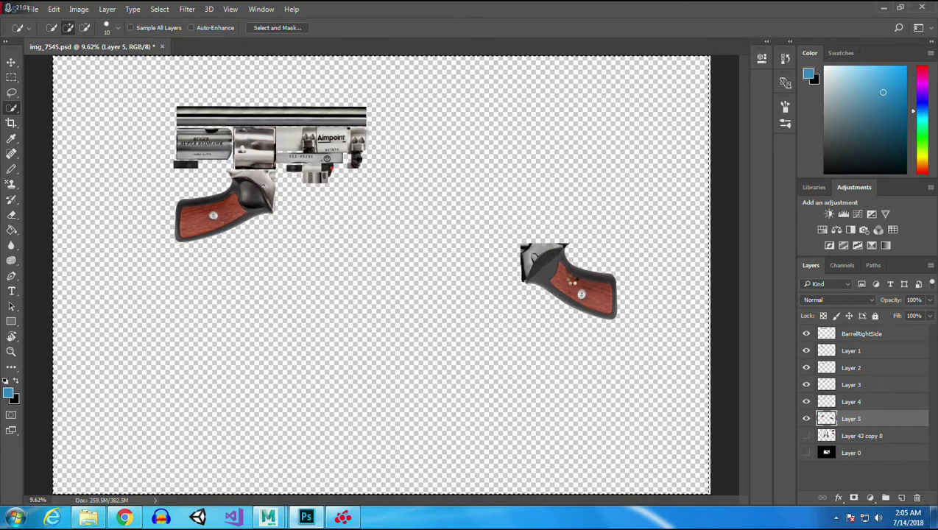
pyautogui.click(571, 279)
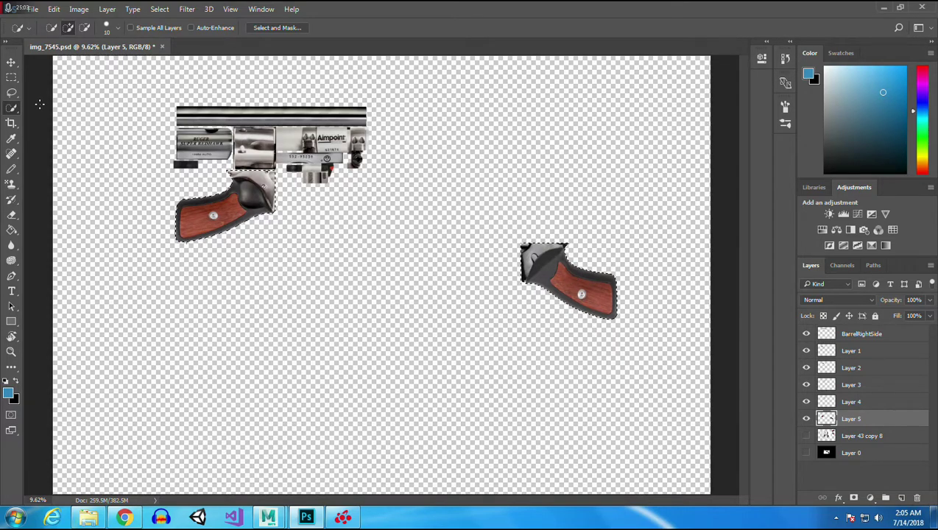
pyautogui.click(11, 62)
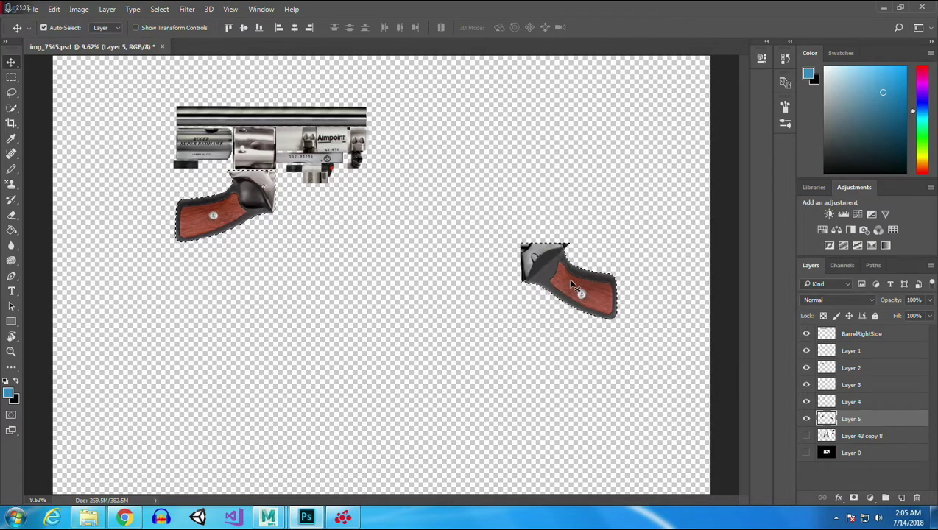
pyautogui.click(11, 108)
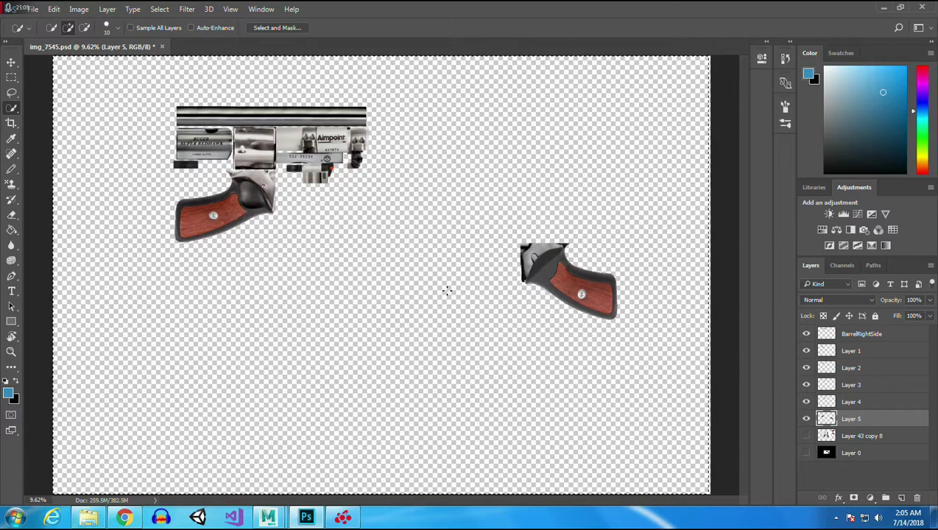
pyautogui.hotkey('ctrl', 'z')
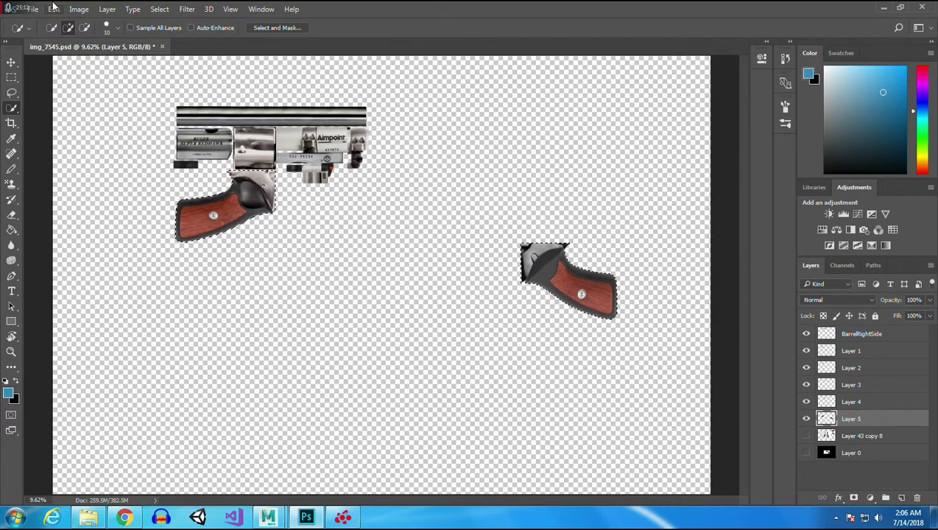
# - Subtract the grip already placed under the cylinder from the selection, using a Quick Selection brush size of 71
pyautogui.click(84, 28)
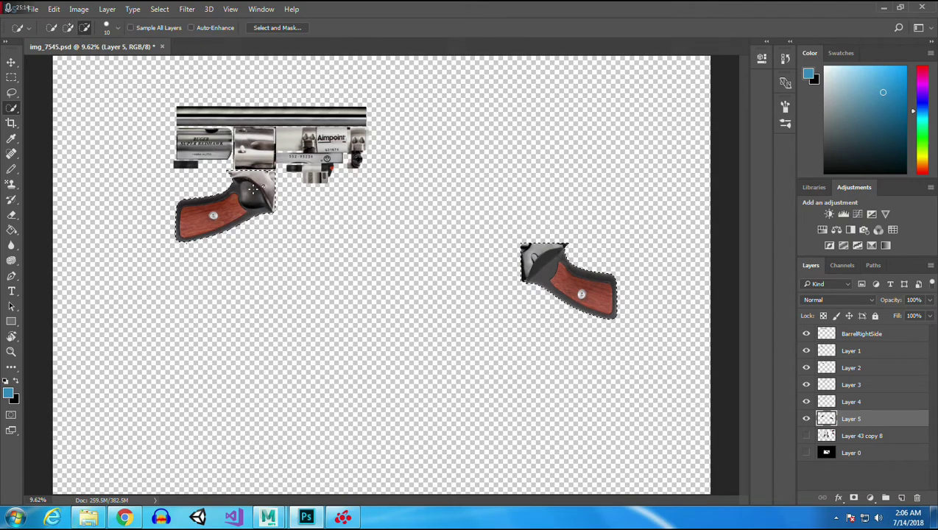
pyautogui.click(118, 28)
pyautogui.moveTo(59, 61); pyautogui.dragTo(92, 61)
pyautogui.click(248, 188)
pyautogui.moveTo(265, 187)
pyautogui.mouseDown()
pyautogui.moveTo(264, 202)
pyautogui.moveTo(266, 184)
pyautogui.mouseUp()
pyautogui.click(273, 204)
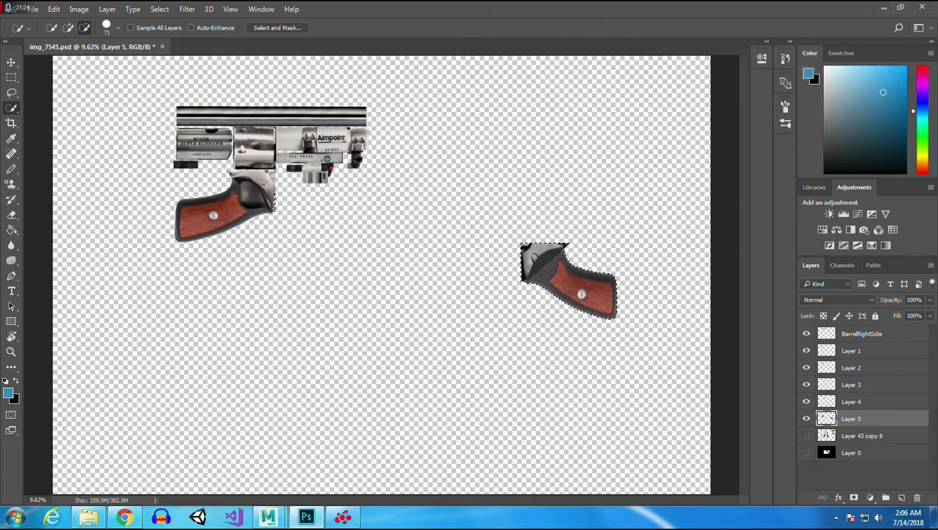
pyautogui.click(273, 194)
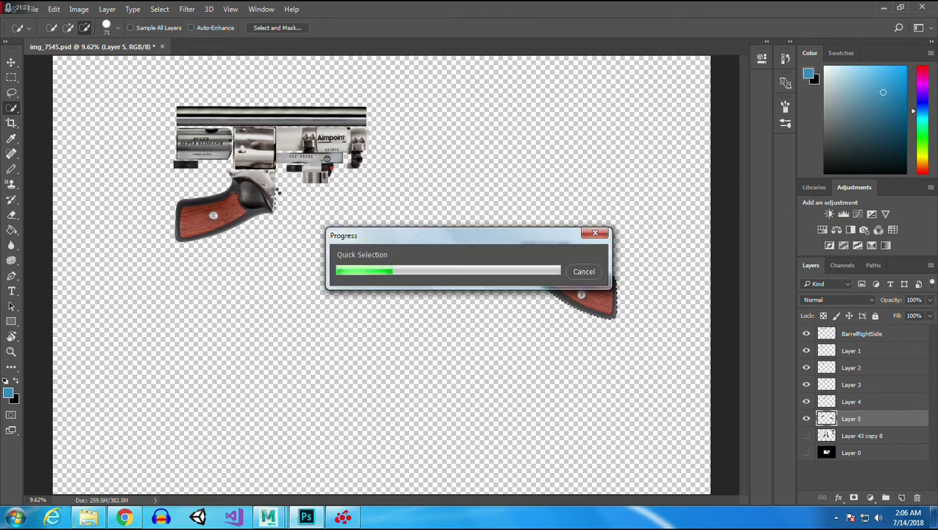
# - Move the selected second grip beside the first one, directly beneath the scope pieces
pyautogui.click(12, 63)
pyautogui.moveTo(559, 277); pyautogui.dragTo(312, 214)
pyautogui.click(511, 209)
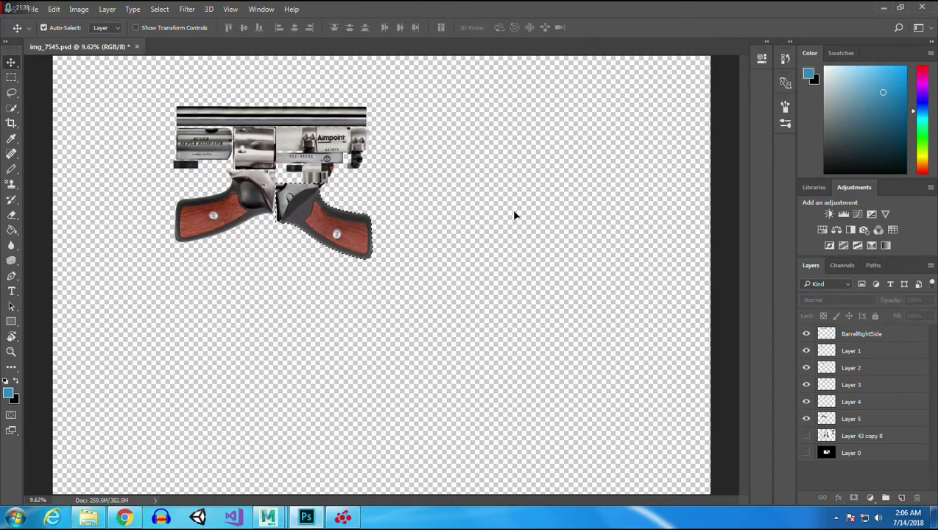
pyautogui.click(806, 437)
pyautogui.click(807, 438)
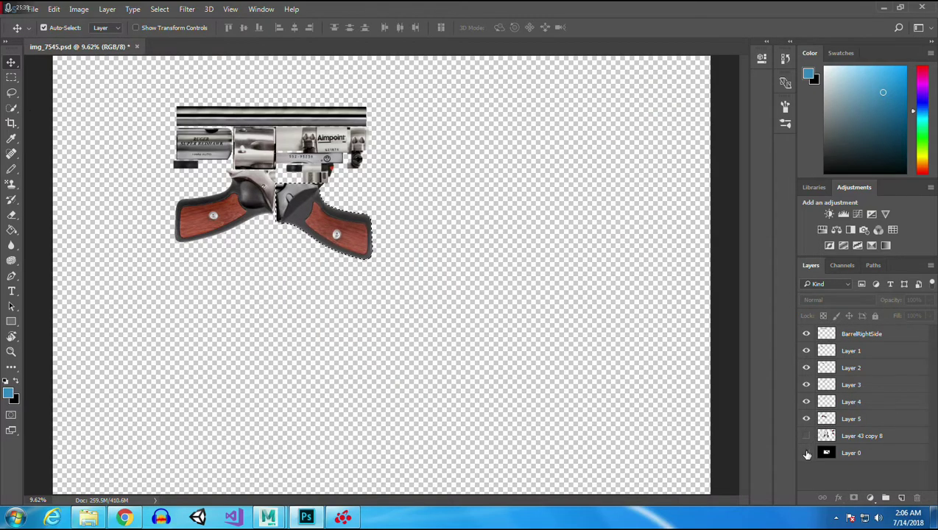
pyautogui.click(805, 452)
pyautogui.click(806, 452)
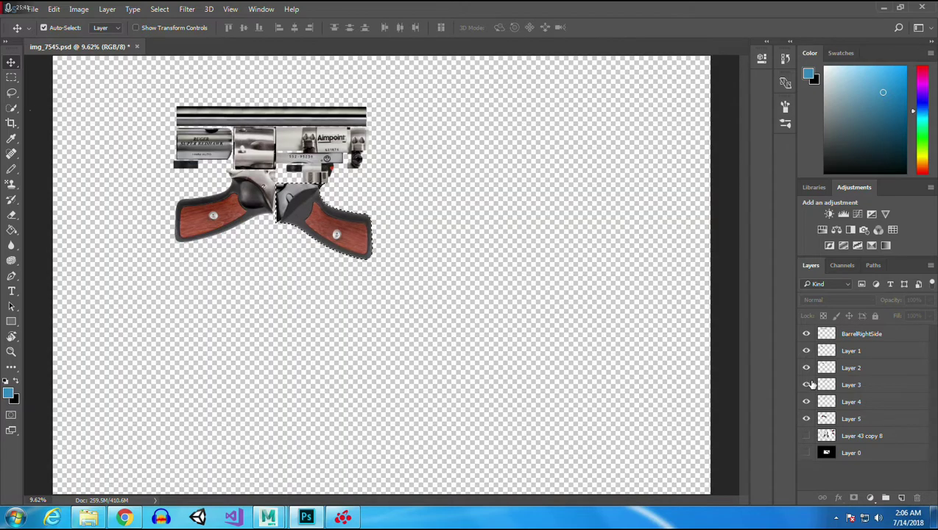
# - Merge BarrelRightSide and Layers 1 to 5 into a single layer
pyautogui.click(866, 337)
pyautogui.keyDown('shift'); pyautogui.click(858, 421); pyautogui.keyUp('shift')
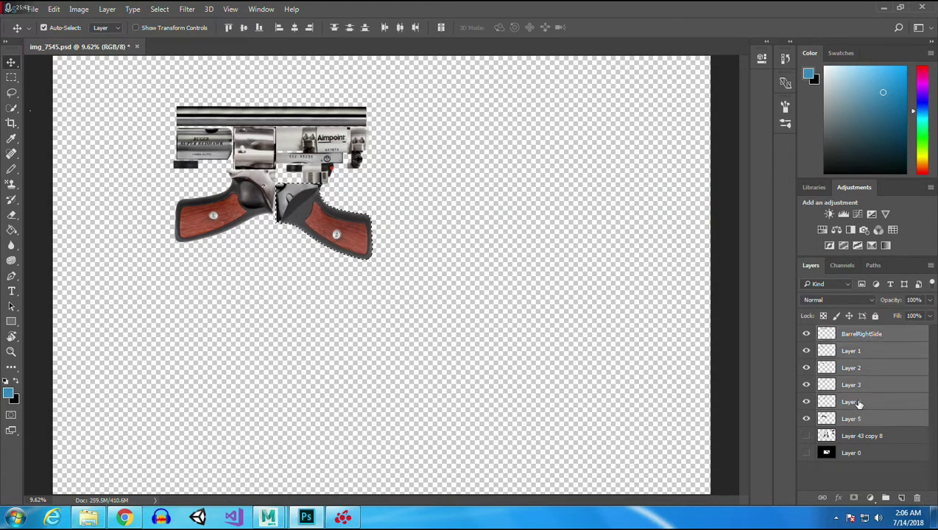
pyautogui.rightClick(858, 422)
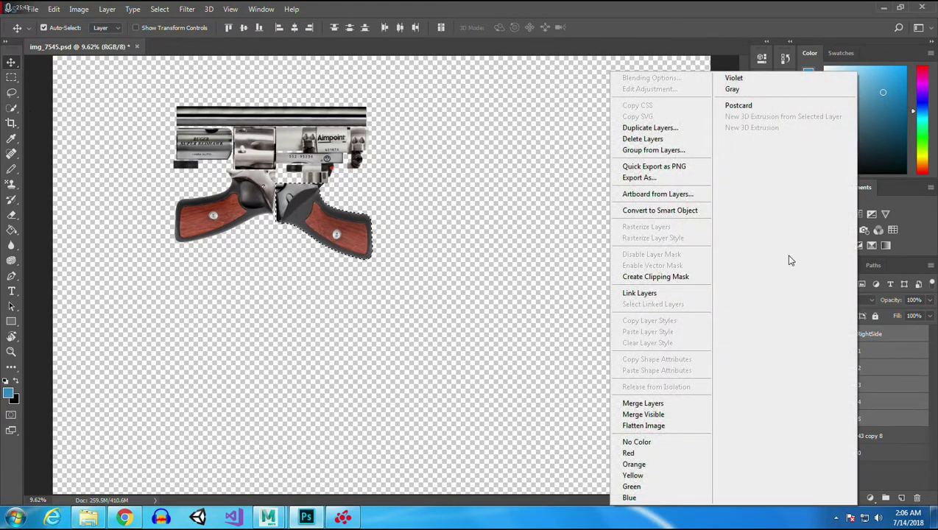
pyautogui.click(651, 403)
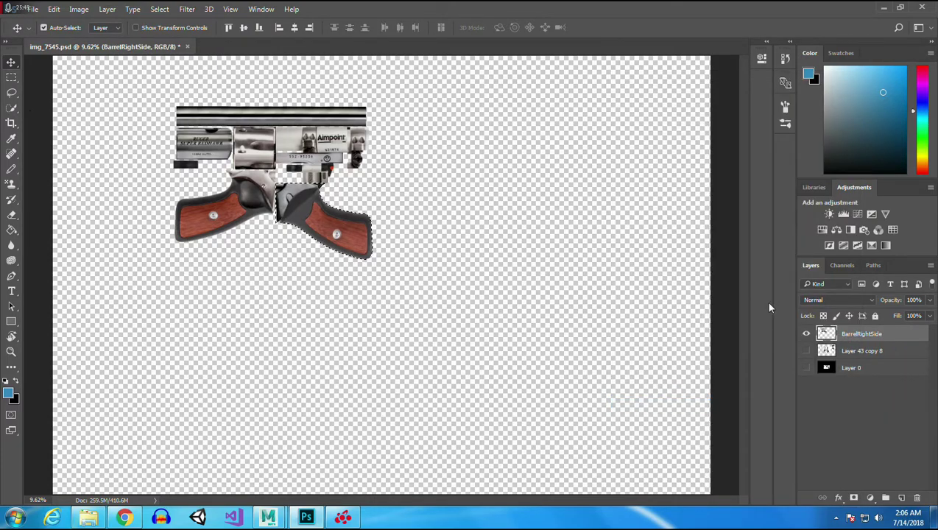
# - Select all the packed gun pieces on the merged BarrelRightSide layer, without the transparent surroundings
pyautogui.click(11, 76)
pyautogui.click(12, 109)
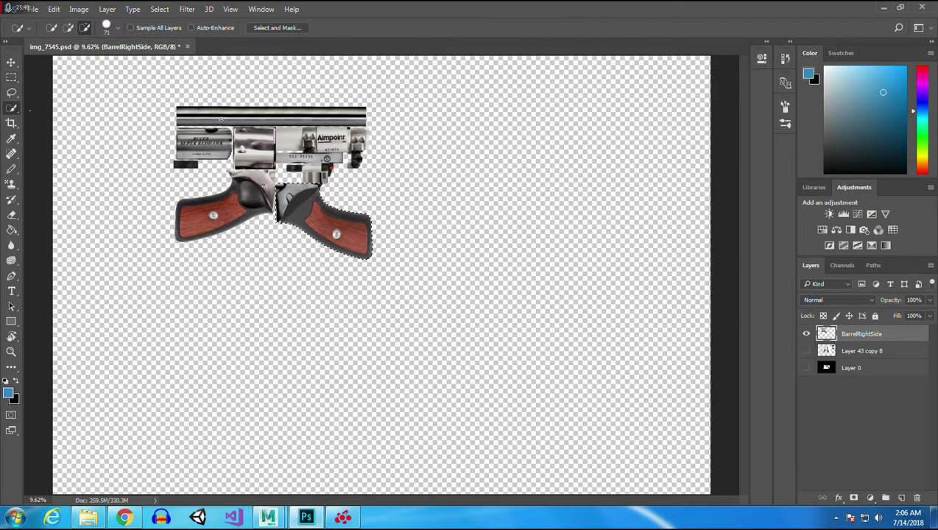
pyautogui.click(68, 27)
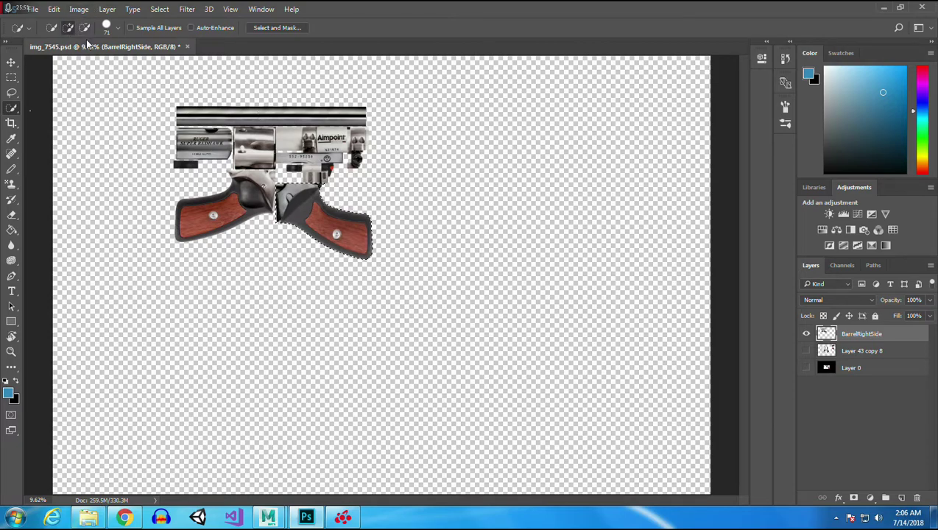
pyautogui.click(335, 118)
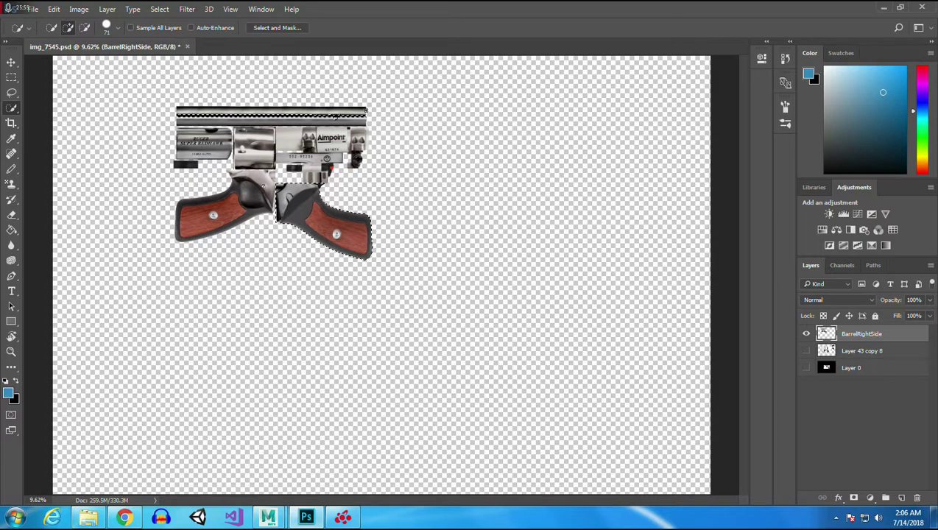
pyautogui.hotkey('ctrl', 'a')
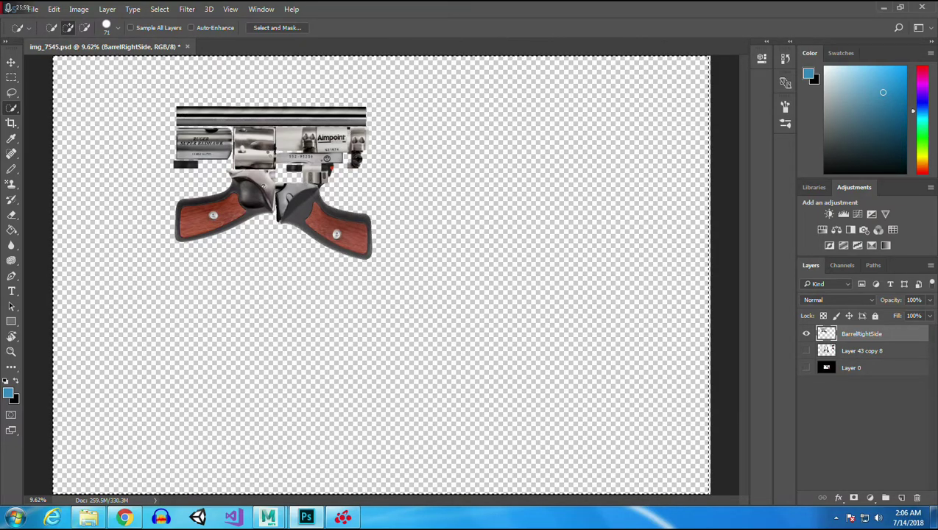
pyautogui.hotkey('ctrl', 'Up')
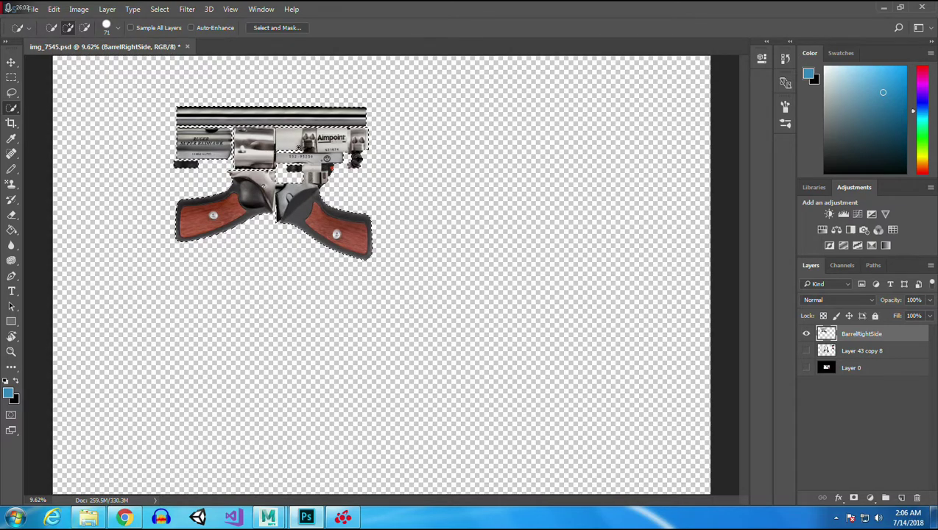
# - Create a new document from the Clipboard preset, 7873 x 3788 px at 240 ppi, and paste the packed gun pieces into it
pyautogui.rightClick(248, 48)
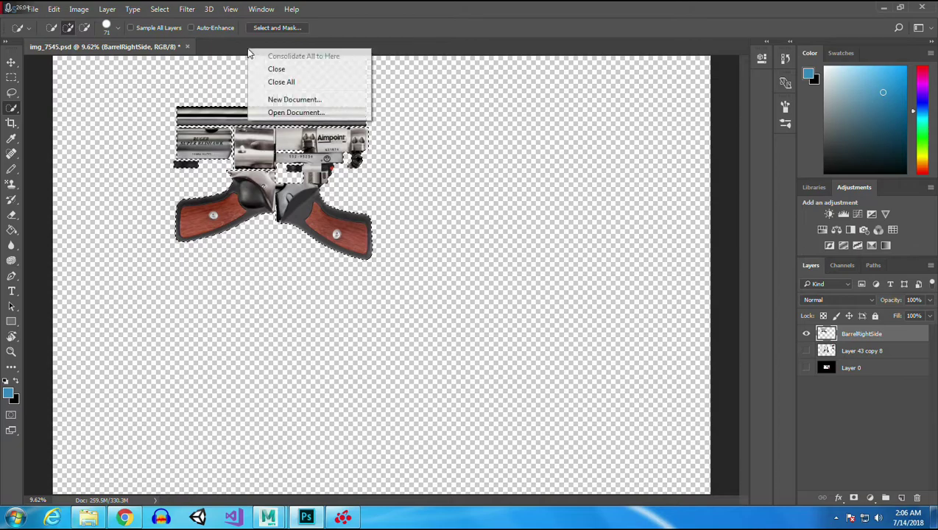
pyautogui.press('Escape')
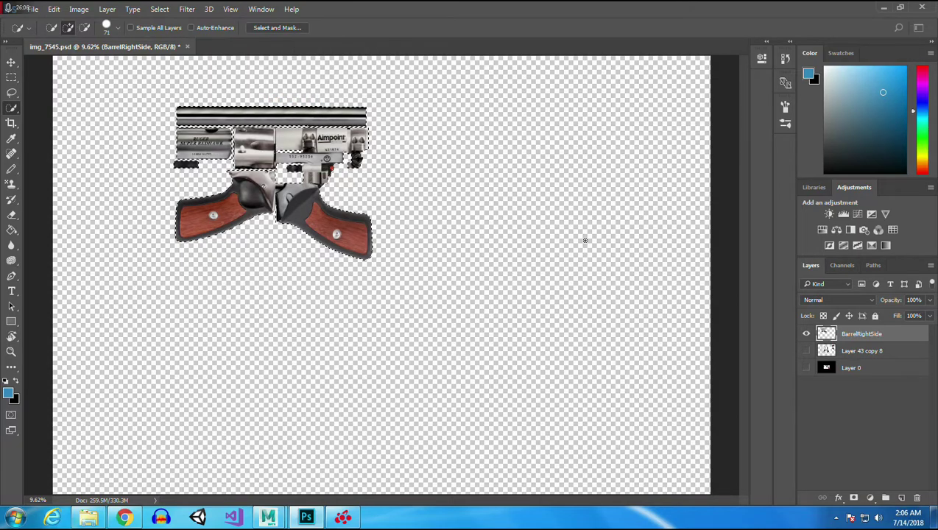
pyautogui.hotkey('ctrl', 'n')
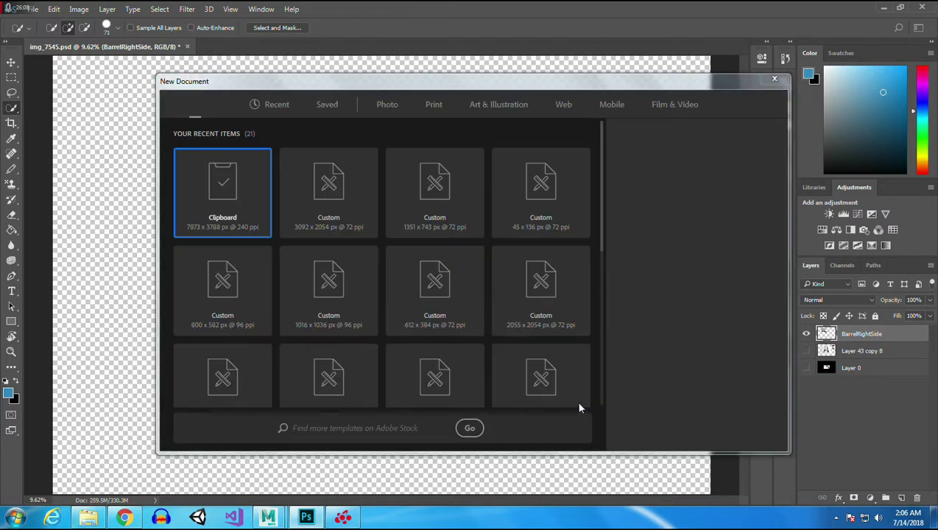
pyautogui.click(702, 429)
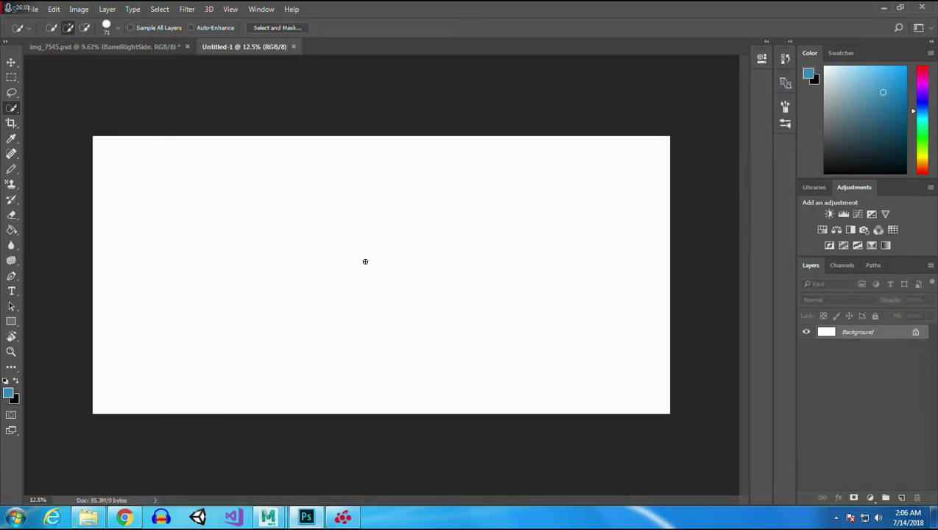
pyautogui.hotkey('ctrl', 'v')
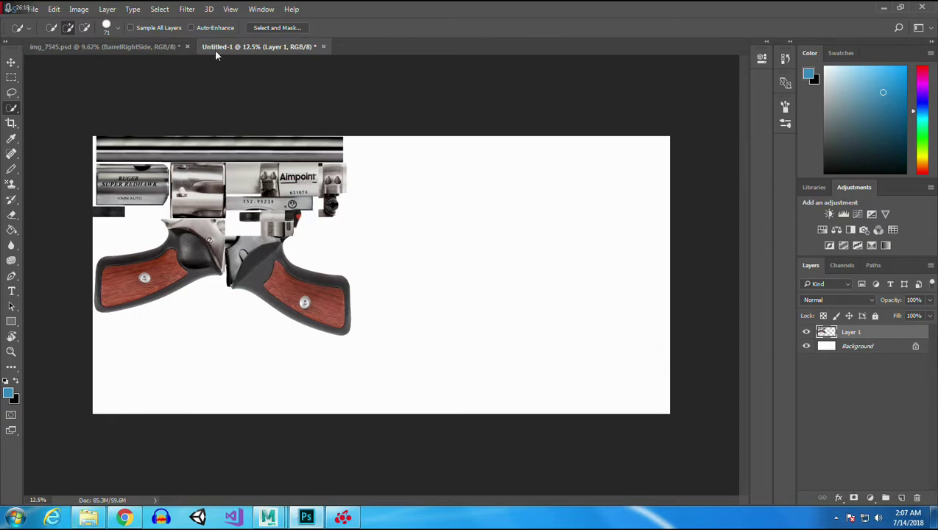
pyautogui.click(150, 46)
pyautogui.click(252, 50)
pyautogui.click(11, 77)
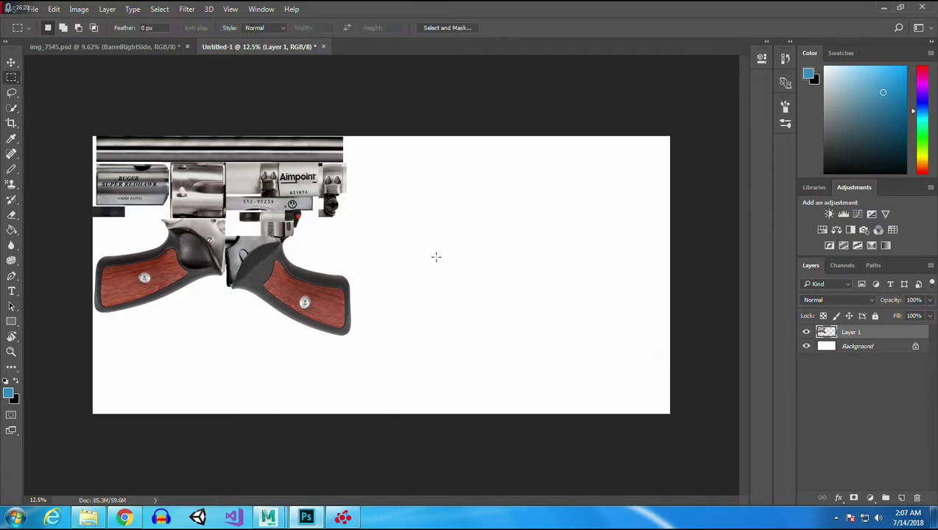
pyautogui.moveTo(356, 341); pyautogui.dragTo(44, 121)
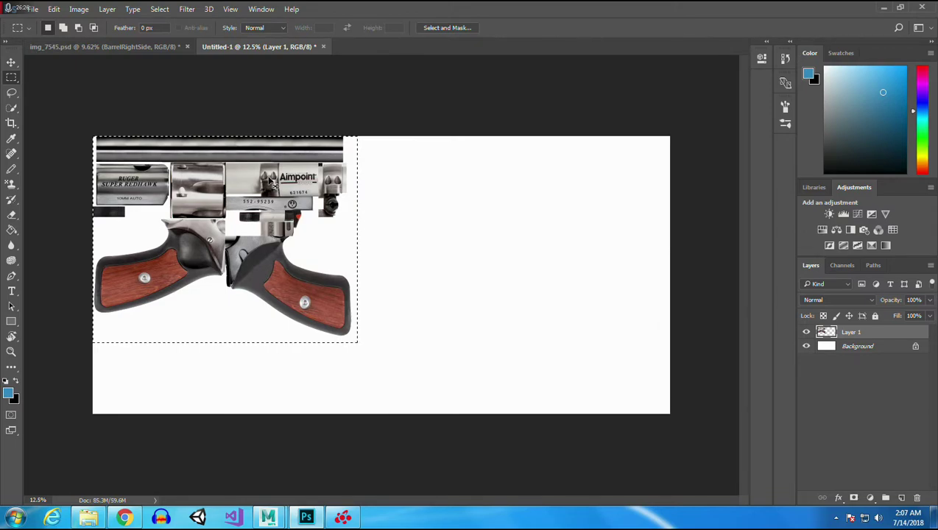
pyautogui.click(464, 252)
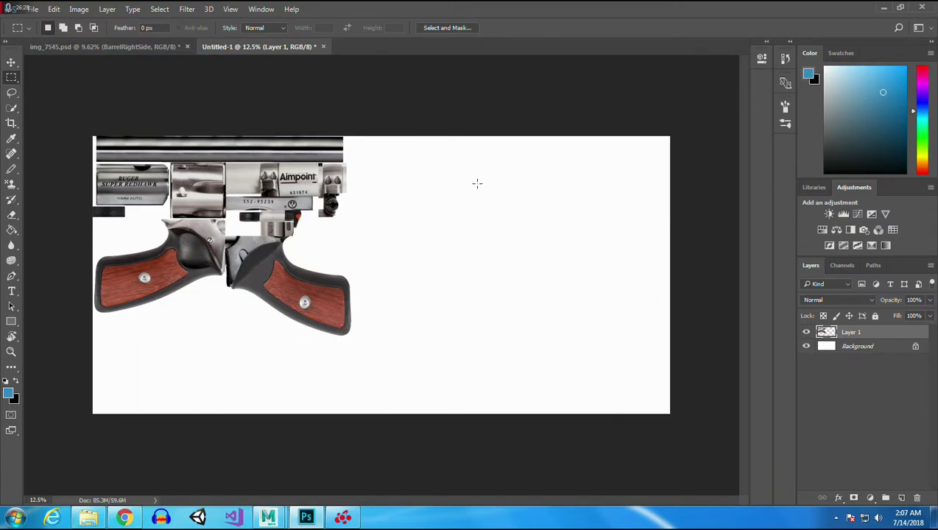
pyautogui.click(81, 10)
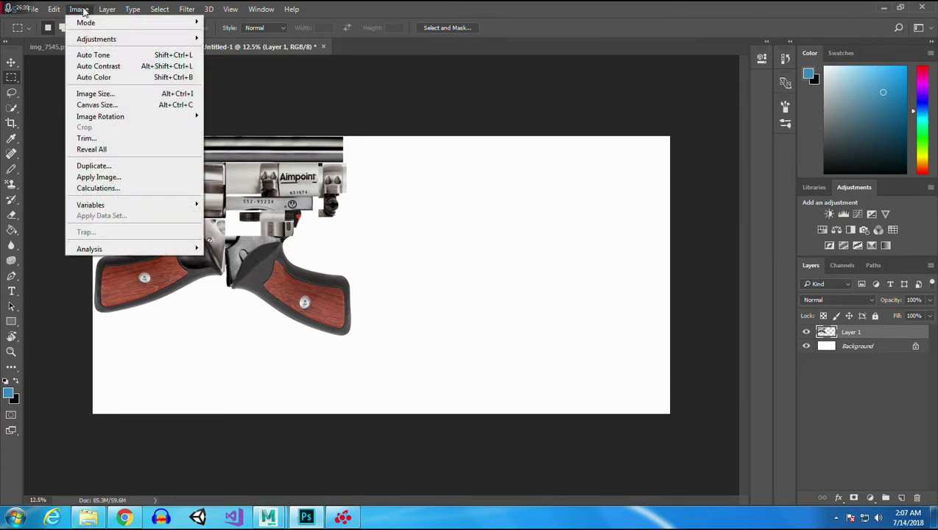
pyautogui.click(123, 105)
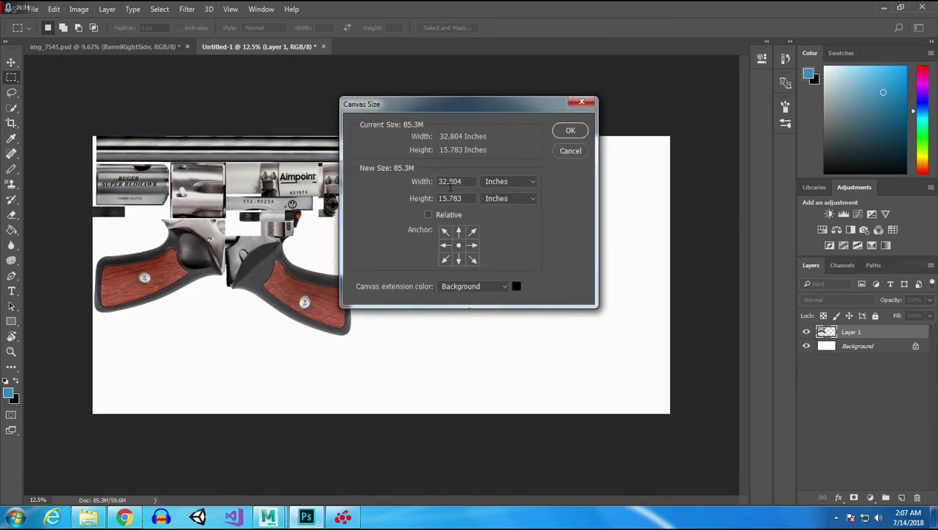
pyautogui.moveTo(477, 181); pyautogui.dragTo(442, 181)
pyautogui.write('16')
pyautogui.press('Tab')
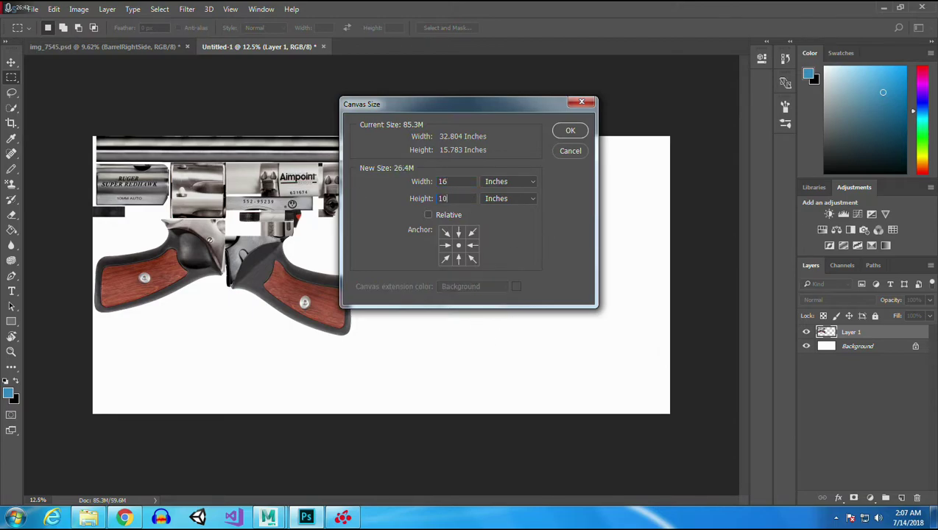
pyautogui.click(570, 131)
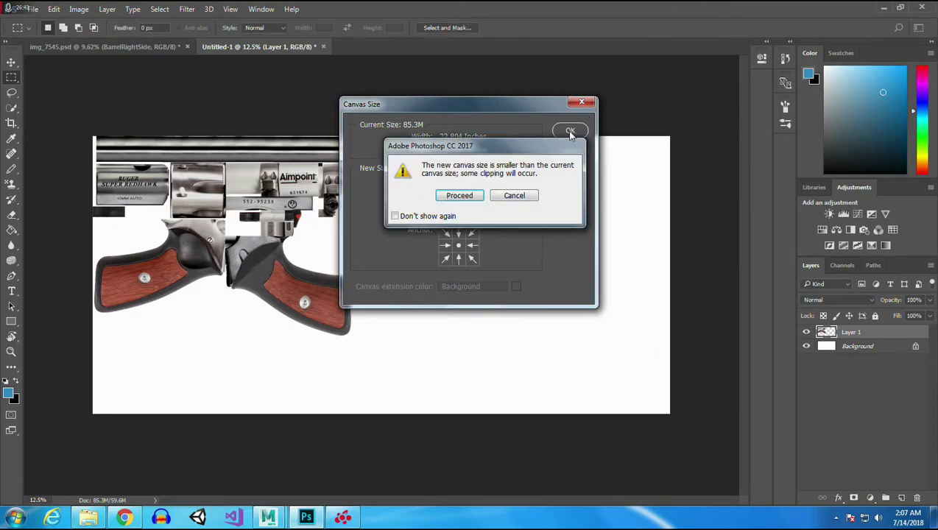
pyautogui.click(514, 195)
pyautogui.click(457, 181)
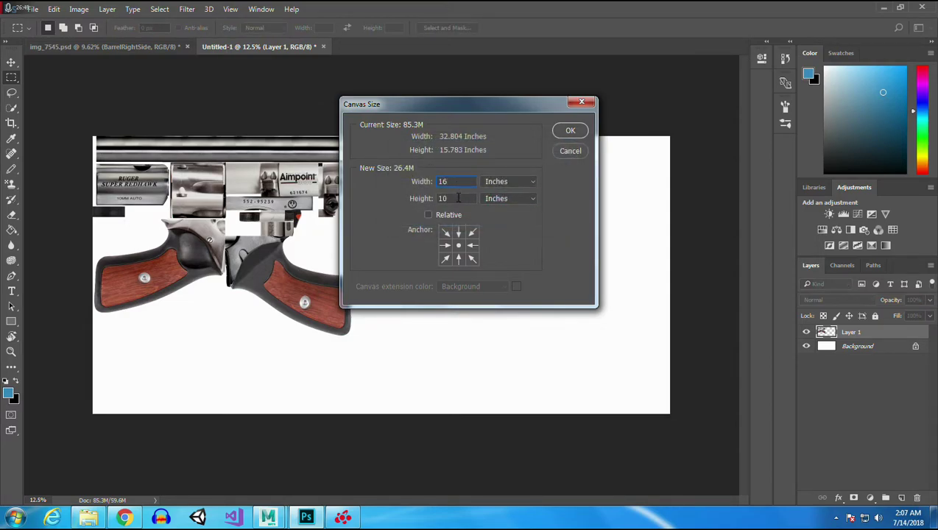
pyautogui.click(563, 130)
pyautogui.click(513, 194)
pyautogui.click(462, 181)
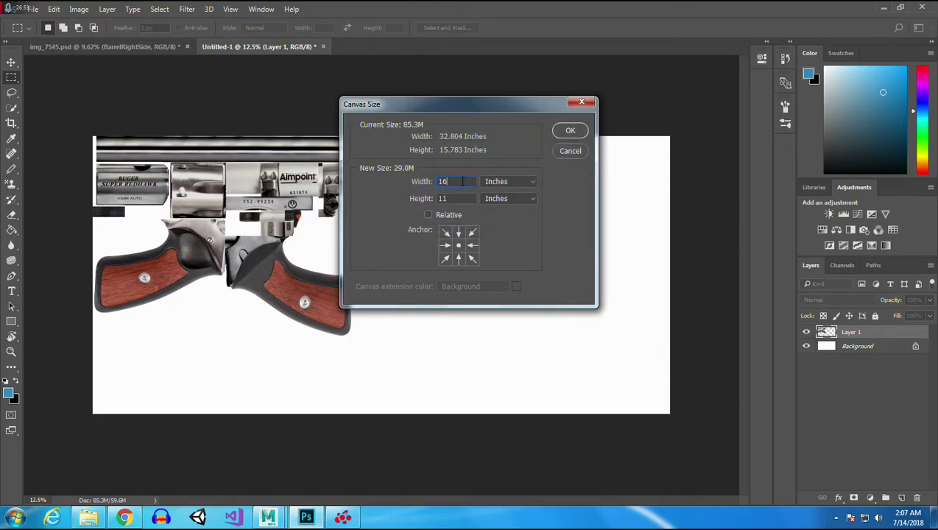
pyautogui.click(568, 130)
pyautogui.click(505, 196)
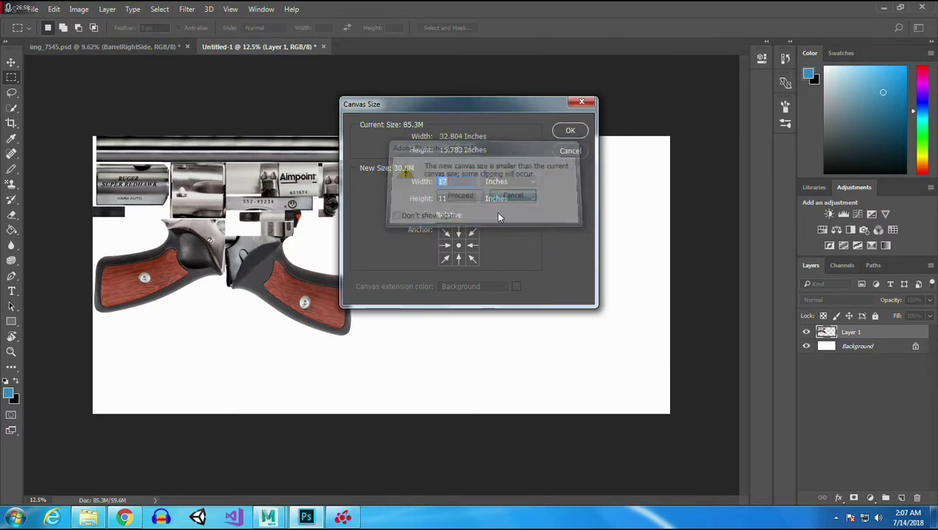
pyautogui.click(569, 151)
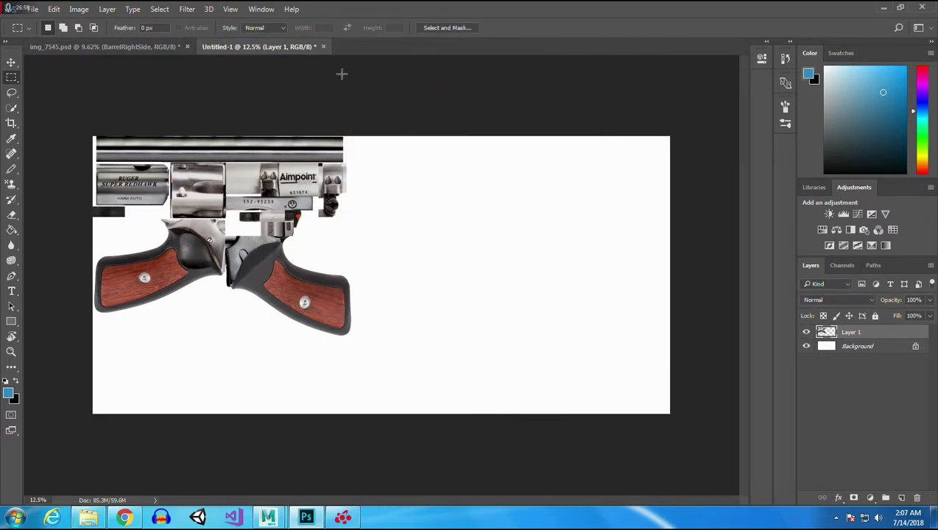
# - Select only the area around the packed gun pieces in Untitled-1 and paste it into a new 3527 x 2727 px, 240 ppi Clipboard-preset document
pyautogui.click(148, 47)
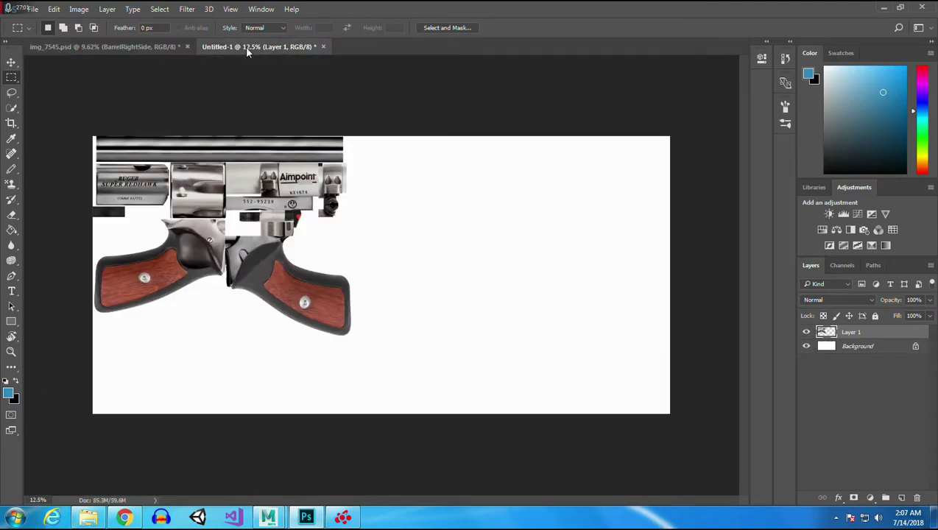
pyautogui.click(246, 48)
pyautogui.moveTo(351, 339); pyautogui.dragTo(82, 132)
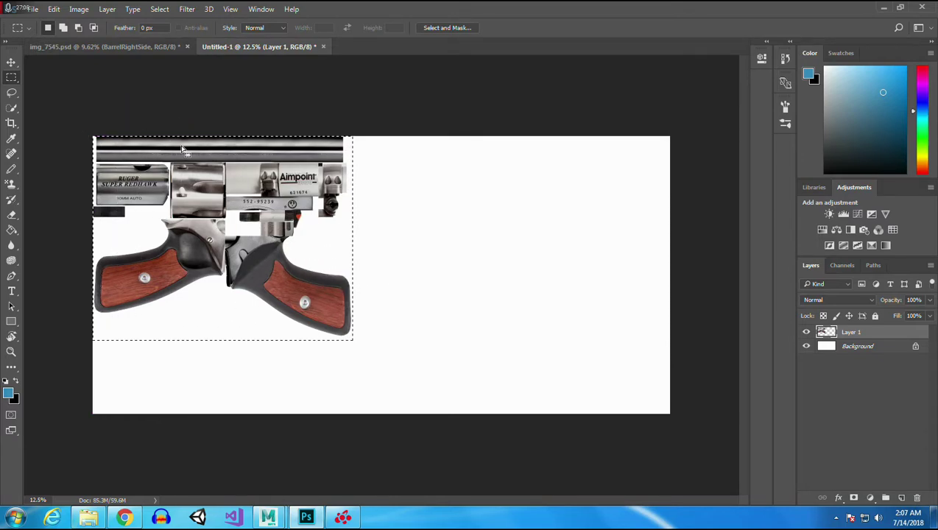
pyautogui.rightClick(344, 44)
pyautogui.click(390, 96)
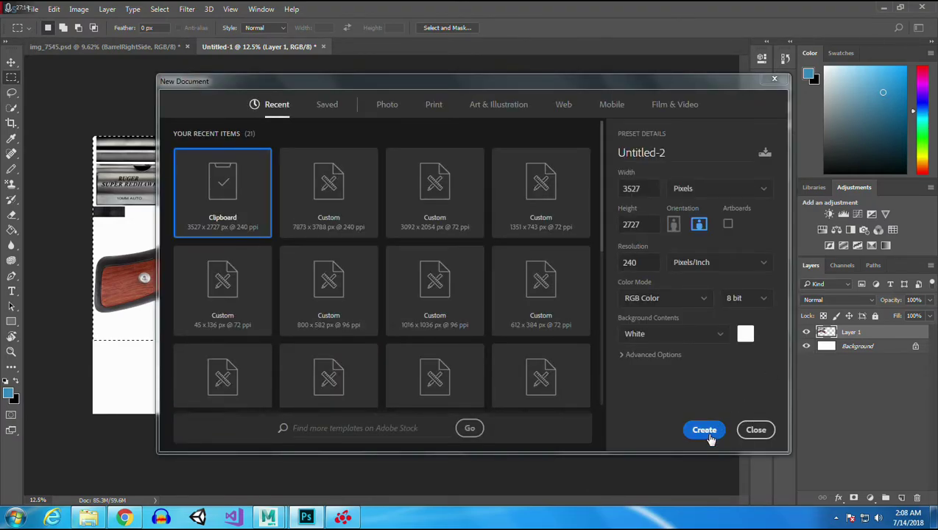
pyautogui.click(708, 434)
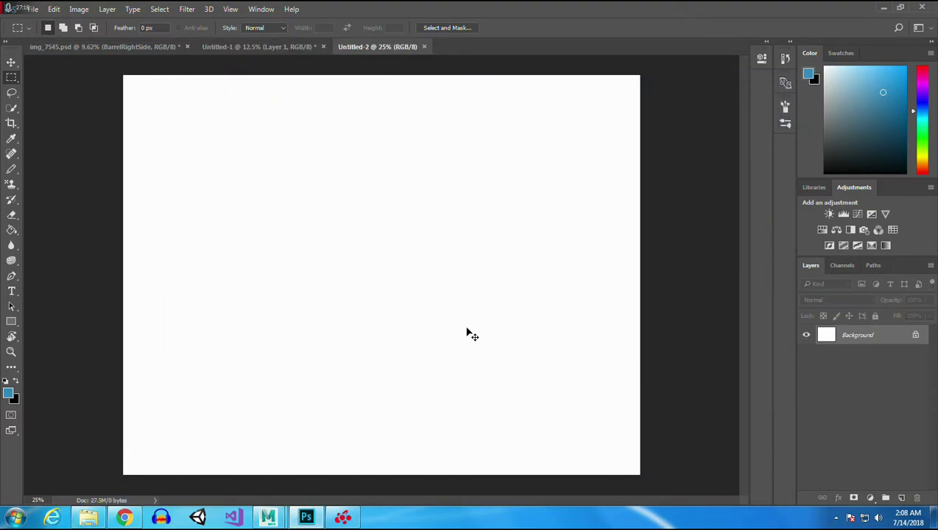
pyautogui.hotkey('ctrl', 'v')
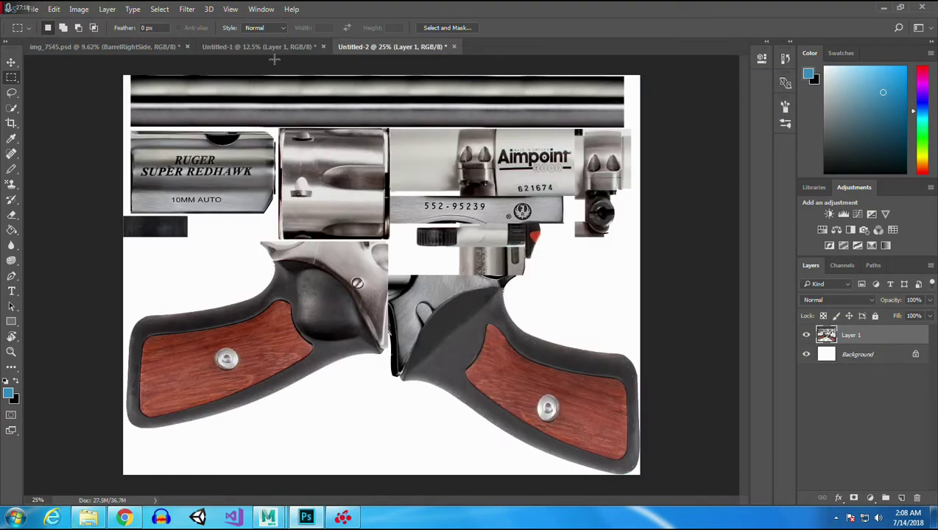
# - Close the oversized Untitled-1 document without saving it
pyautogui.click(322, 47)
pyautogui.click(497, 196)
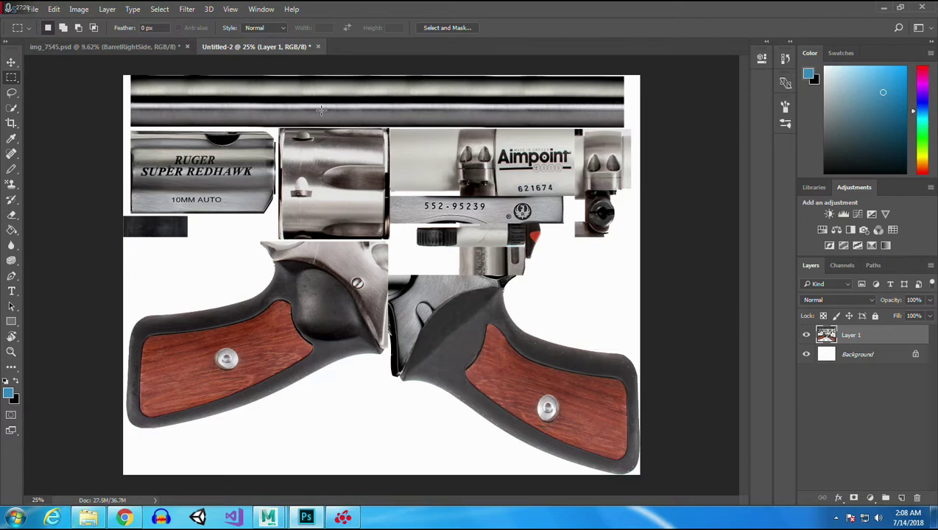
pyautogui.click(78, 9)
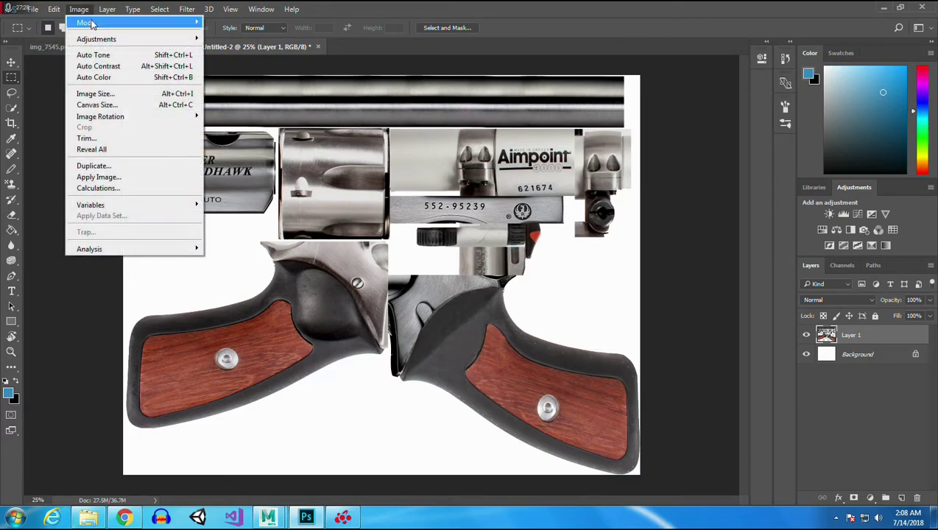
pyautogui.click(110, 93)
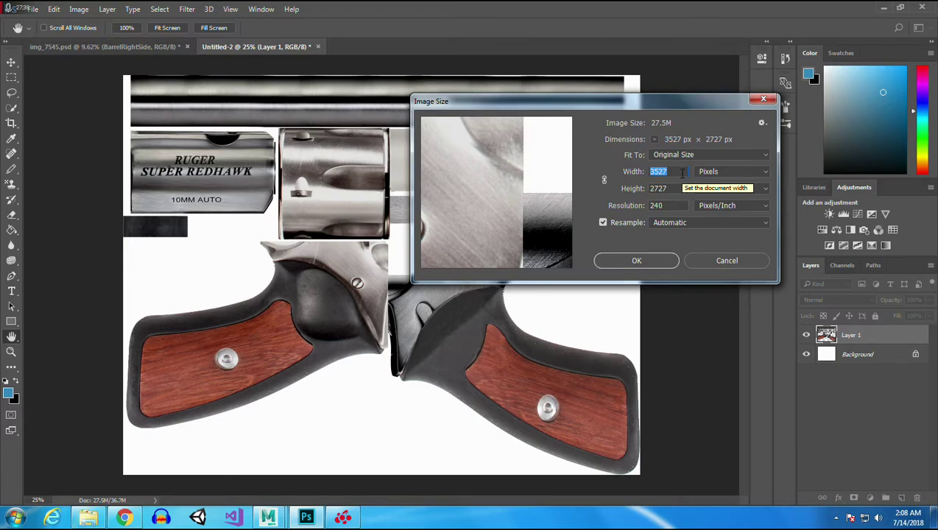
pyautogui.click(705, 262)
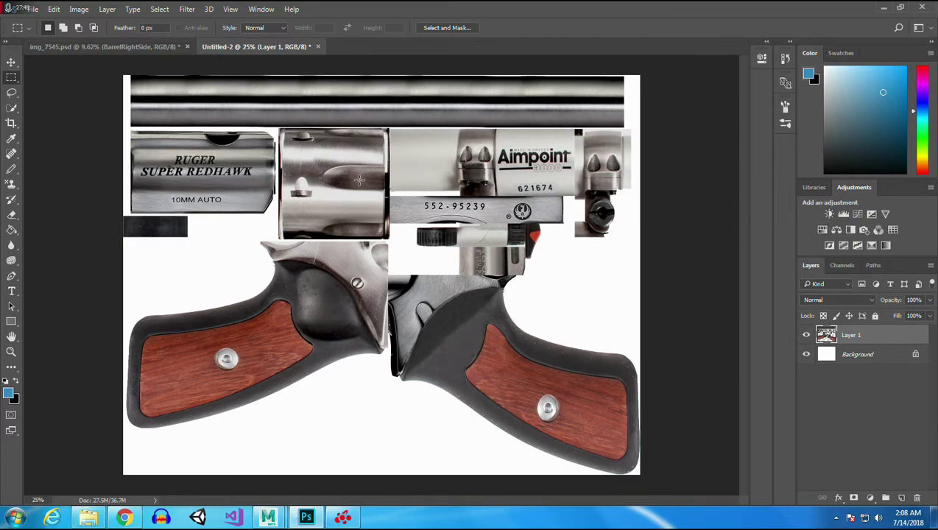
# - Add a Hue/Saturation adjustment layer above the gun pieces with Saturation set to -100
pyautogui.click(822, 230)
pyautogui.moveTo(660, 157); pyautogui.dragTo(590, 157)
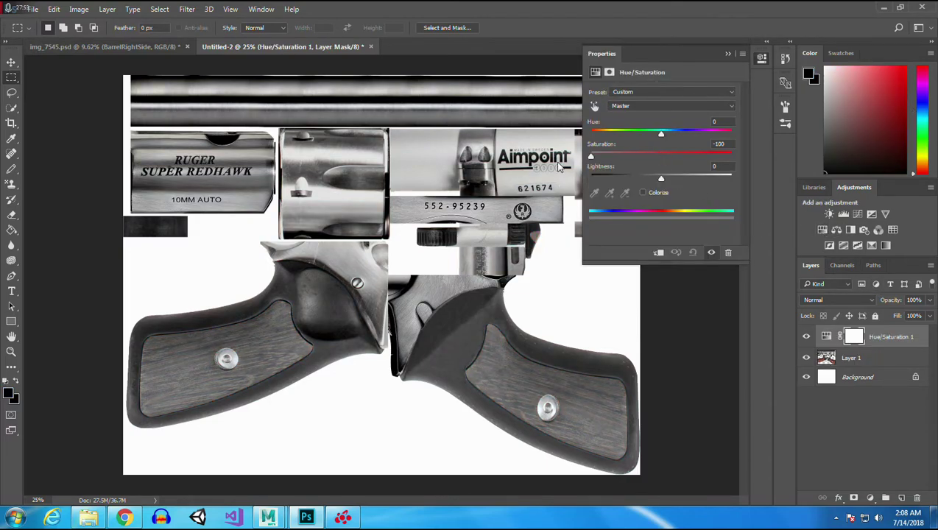
pyautogui.click(726, 54)
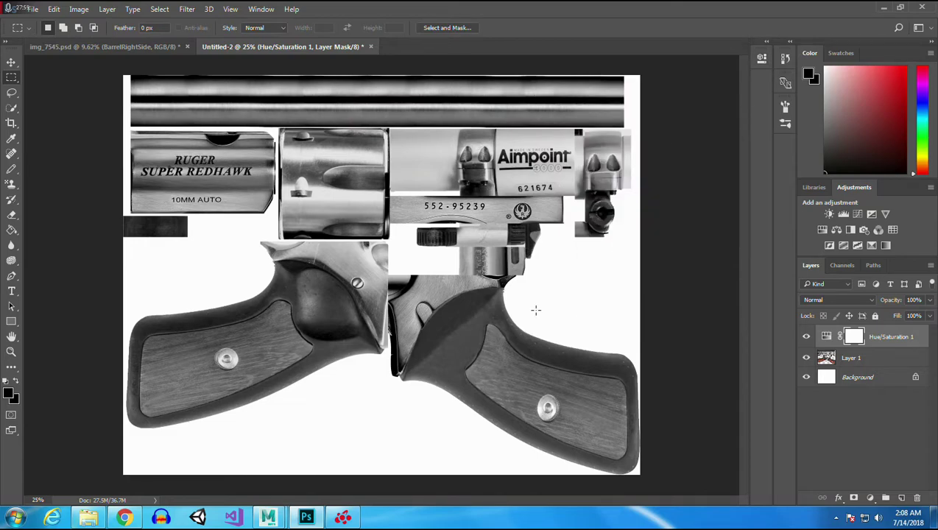
# - Add a Levels adjustment layer with the black input level at 74 and the white input level at 202
pyautogui.click(844, 214)
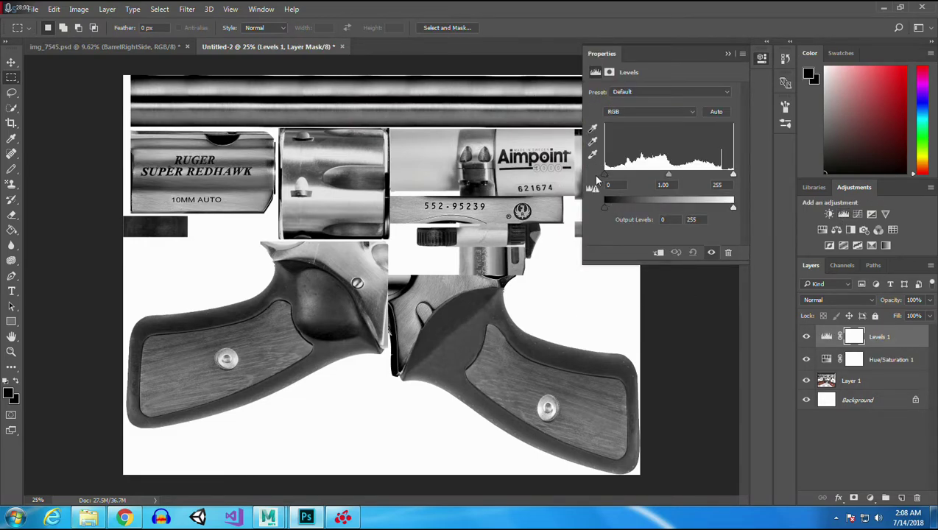
pyautogui.moveTo(606, 179); pyautogui.dragTo(641, 177)
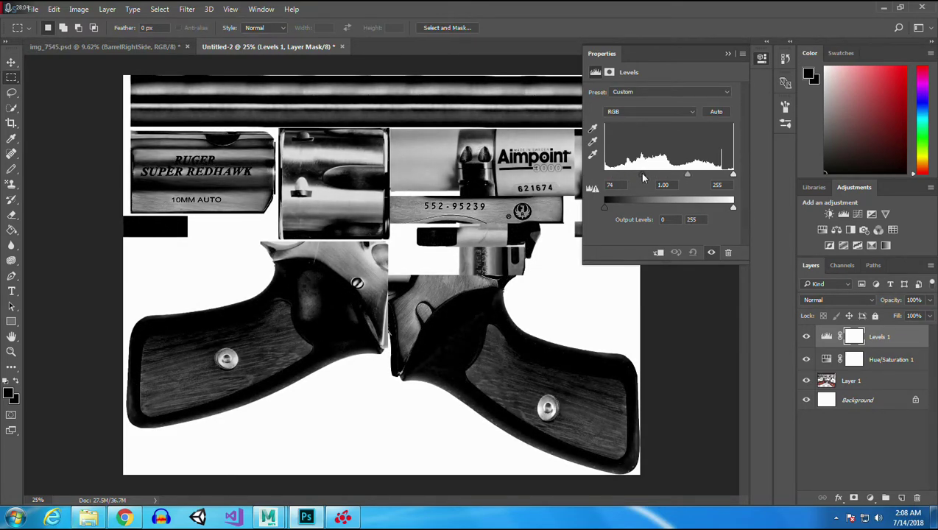
pyautogui.moveTo(733, 174); pyautogui.dragTo(708, 184)
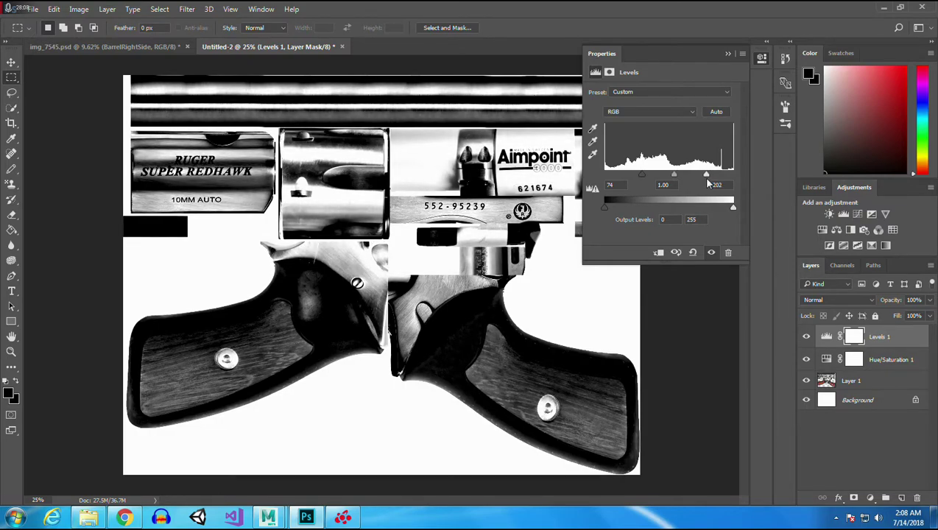
pyautogui.click(873, 451)
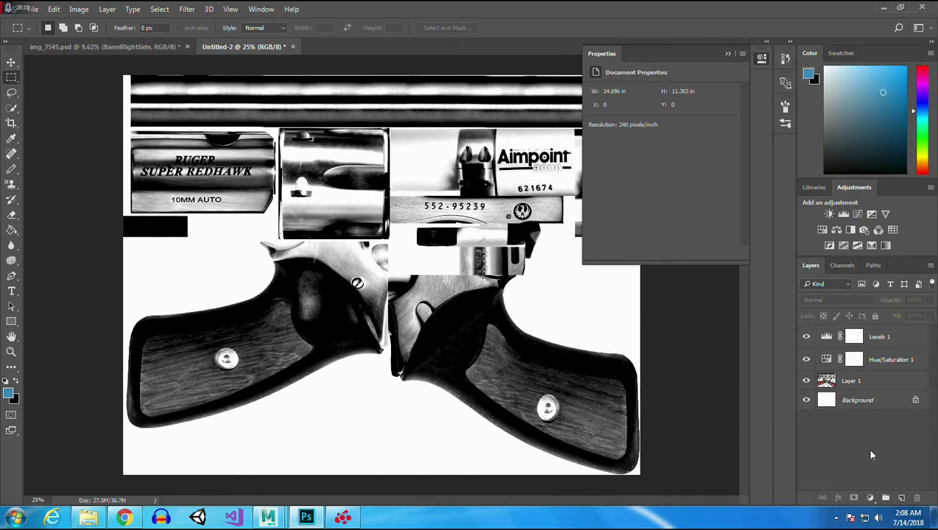
pyautogui.click(726, 55)
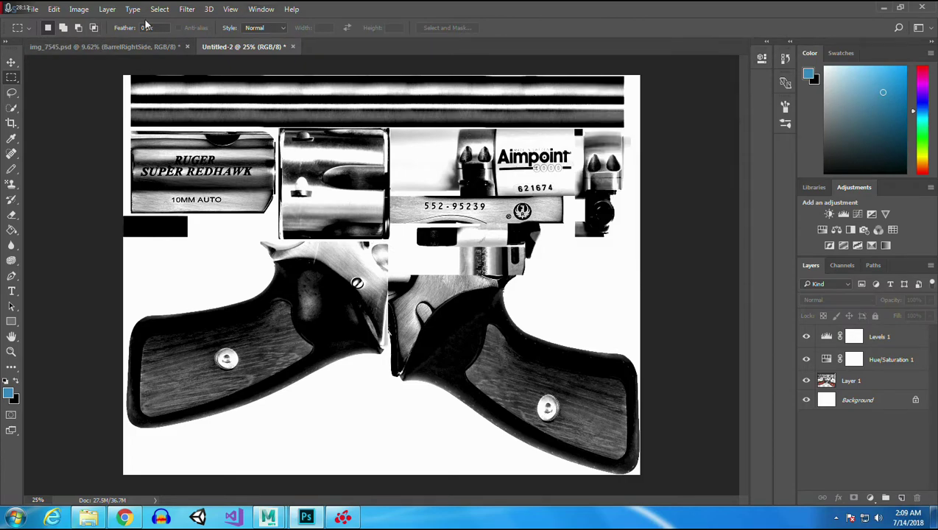
# - Save the black-and-white texture as a PNG named RugarTextureBump in the Tutorial folder, with smallest compression and no interlacing
pyautogui.click(33, 9)
pyautogui.click(81, 139)
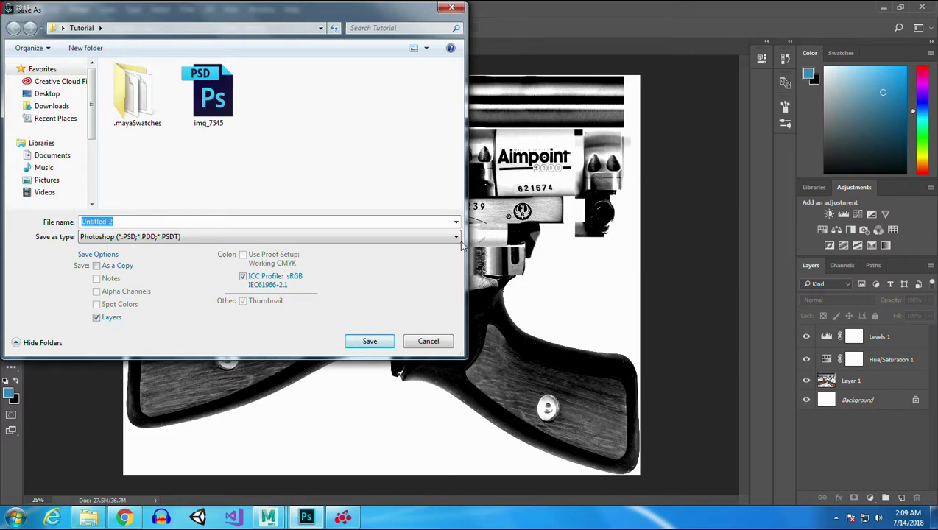
pyautogui.click(116, 239)
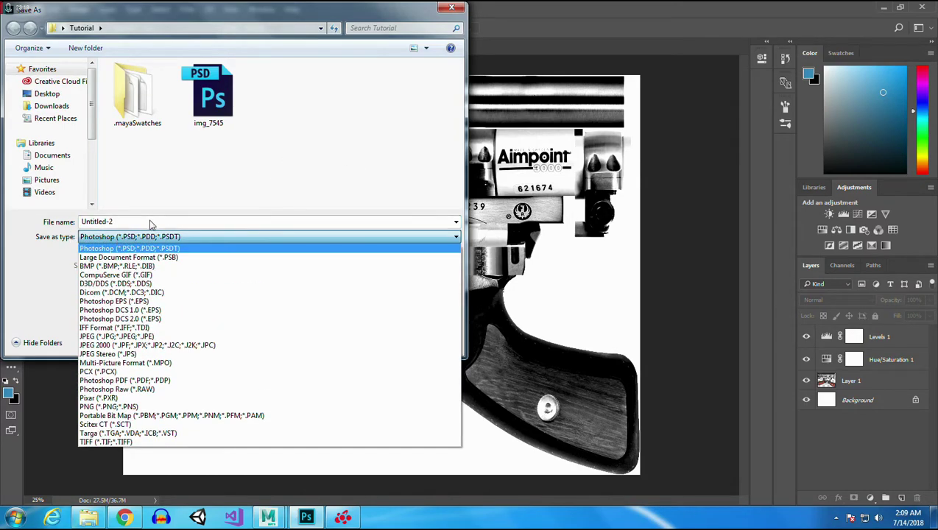
pyautogui.click(116, 409)
pyautogui.doubleClick(139, 221)
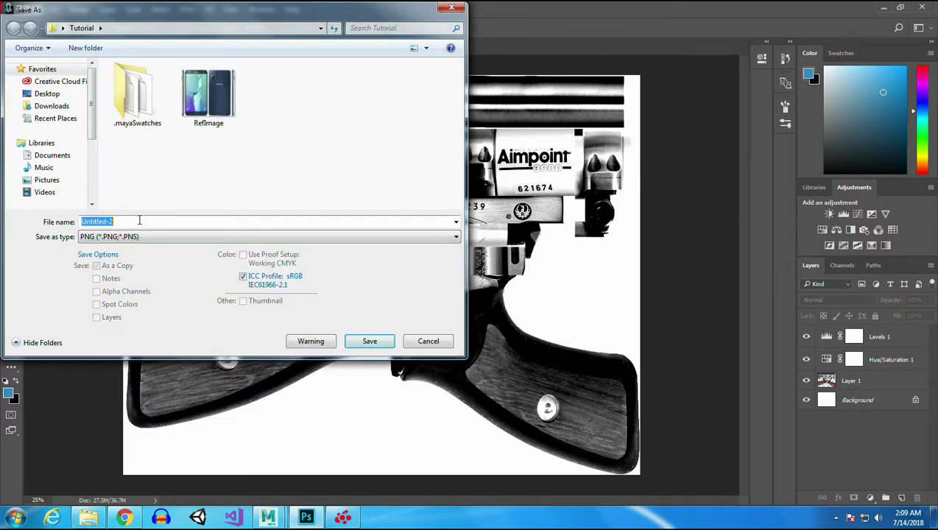
pyautogui.write('Rugar')
pyautogui.moveTo(240, 14); pyautogui.dragTo(331, 190)
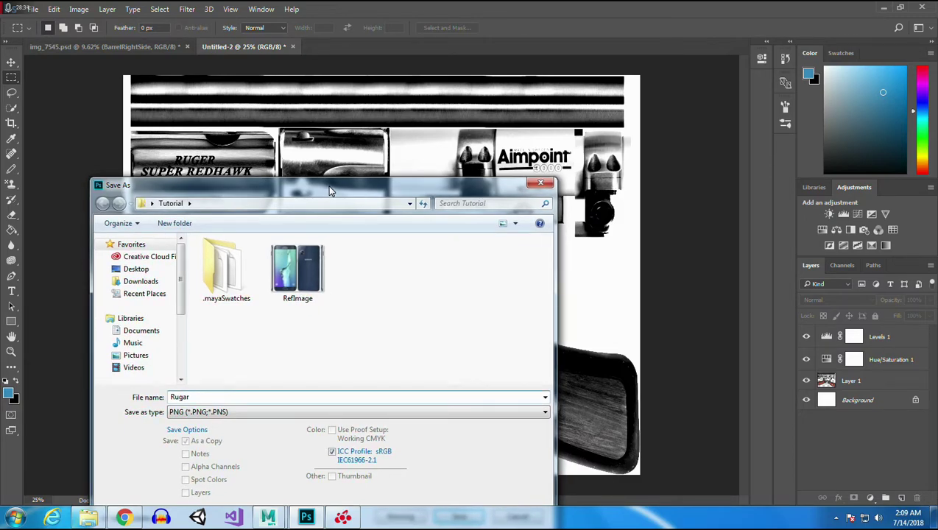
pyautogui.moveTo(330, 190); pyautogui.dragTo(353, 56)
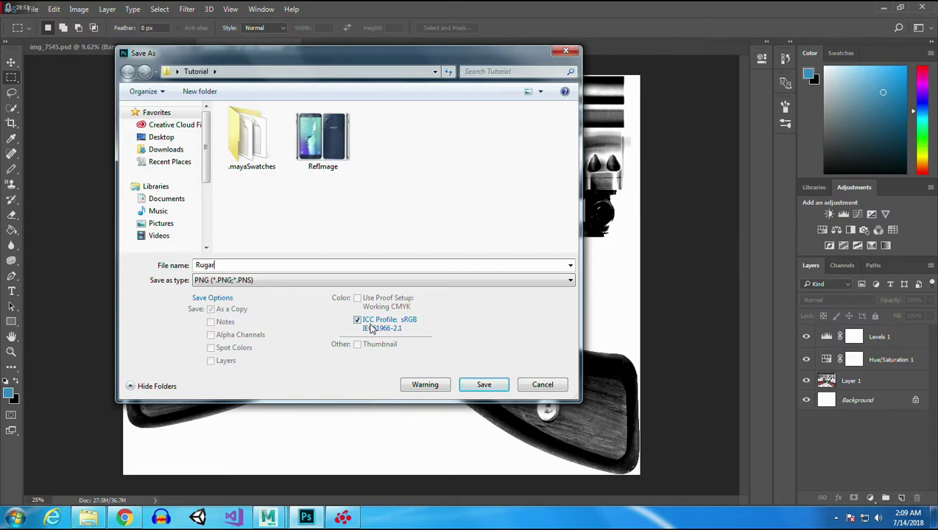
pyautogui.write('extureBump')
pyautogui.click(486, 384)
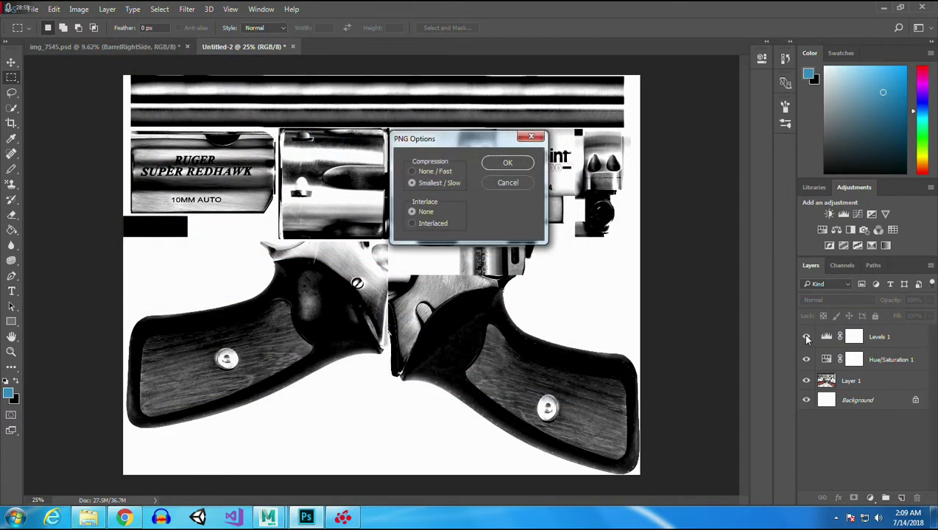
pyautogui.click(518, 159)
# - Hide the Levels 1 and Hue/Saturation 1 adjustment layers to restore the colour texture
pyautogui.click(805, 336)
pyautogui.click(805, 359)
pyautogui.click(33, 9)
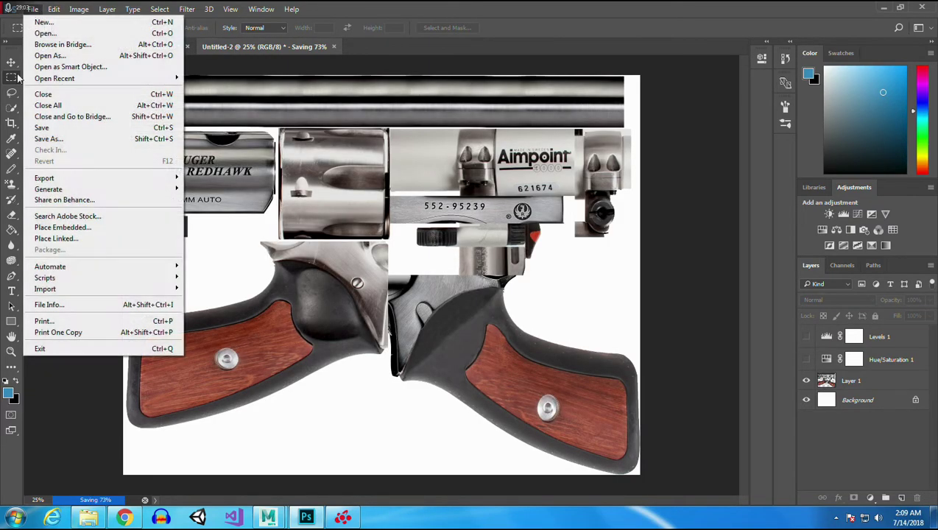
pyautogui.click(78, 136)
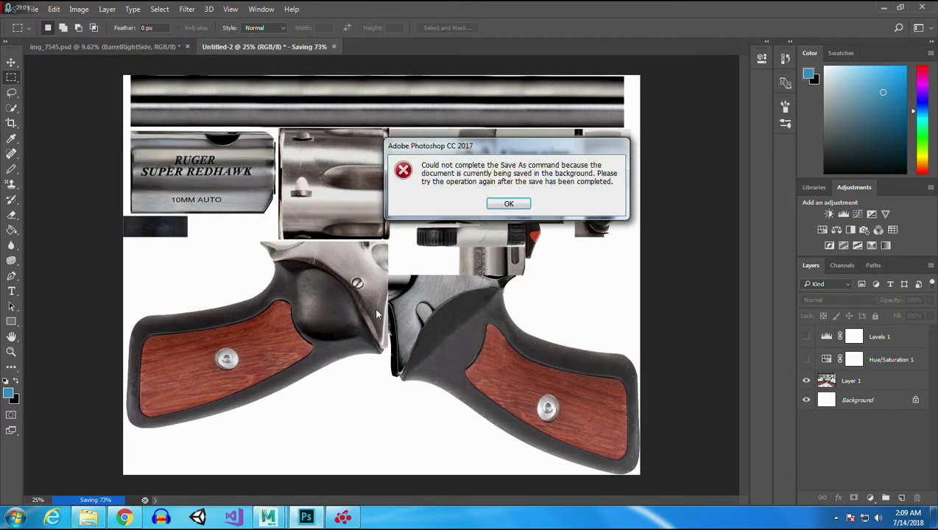
pyautogui.click(508, 204)
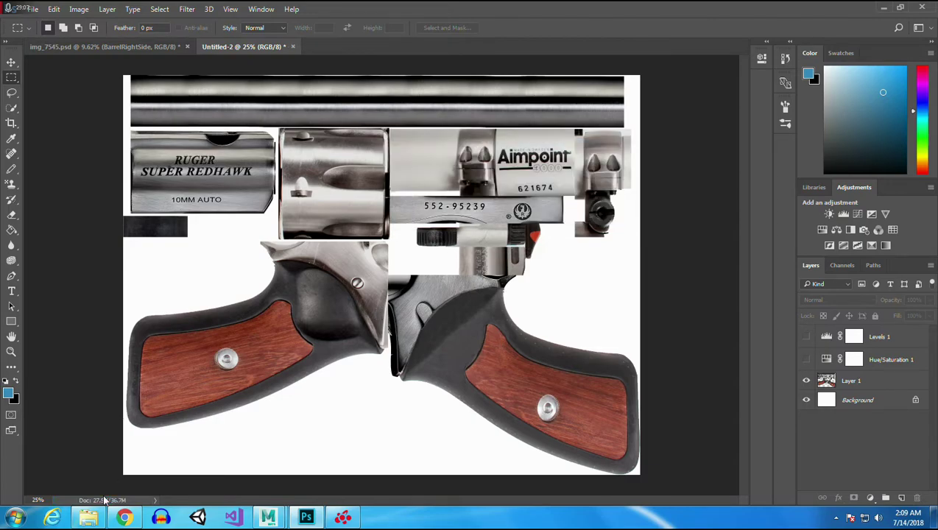
# - Save the colour texture as a PNG named RegarTextureDiffuse in the Tutorial folder, with smallest compression and no interlacing
pyautogui.click(33, 9)
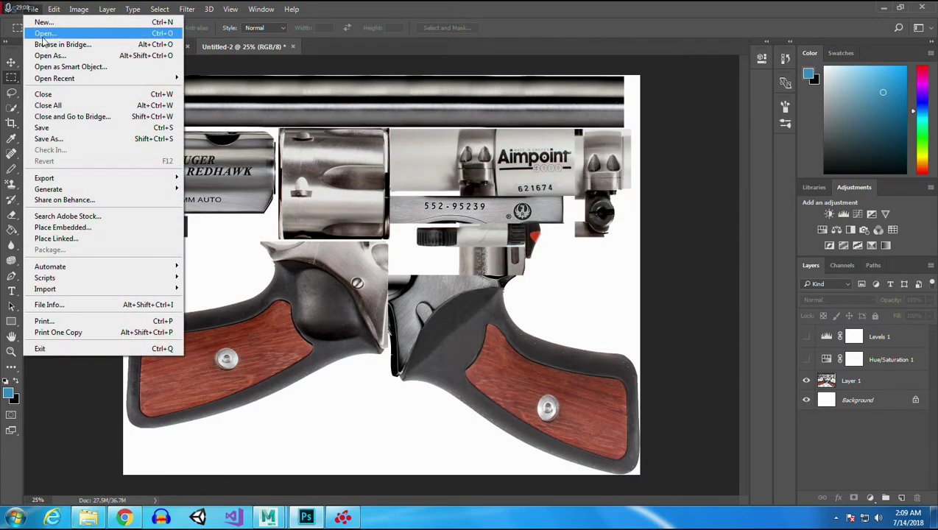
pyautogui.click(62, 139)
pyautogui.click(276, 286)
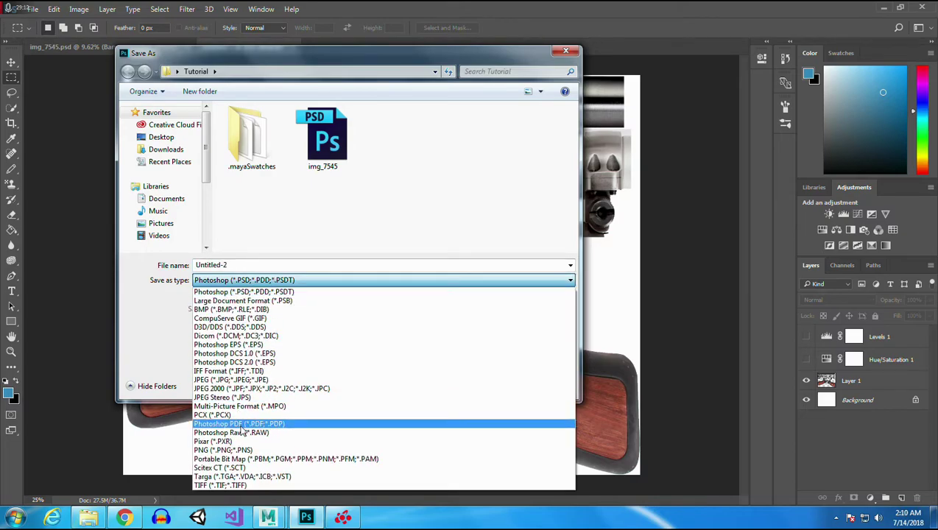
pyautogui.click(223, 450)
pyautogui.doubleClick(250, 265)
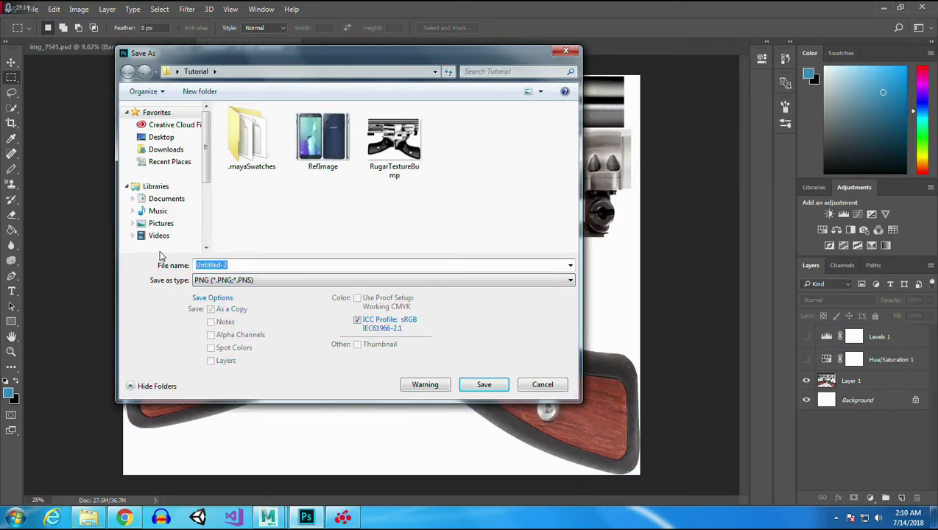
pyautogui.write('RegarTextureDiffse')
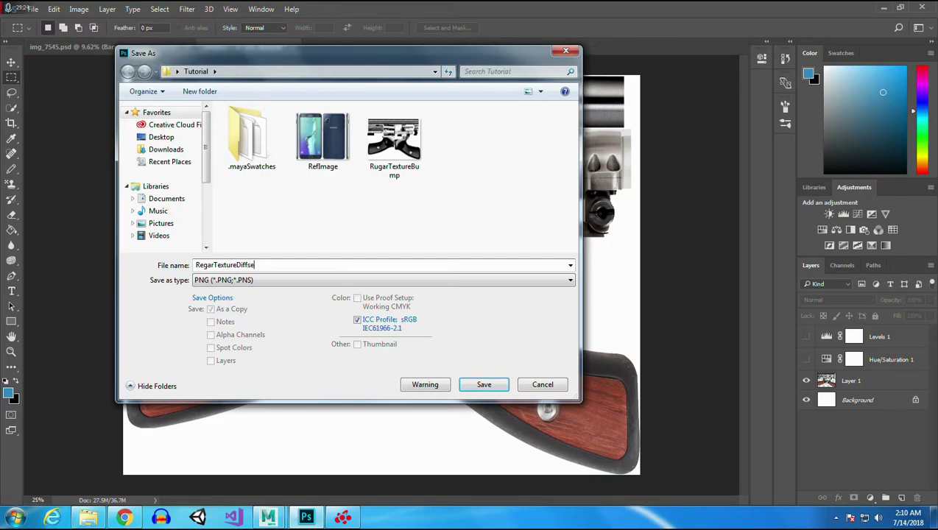
pyautogui.write('u')
pyautogui.click(482, 383)
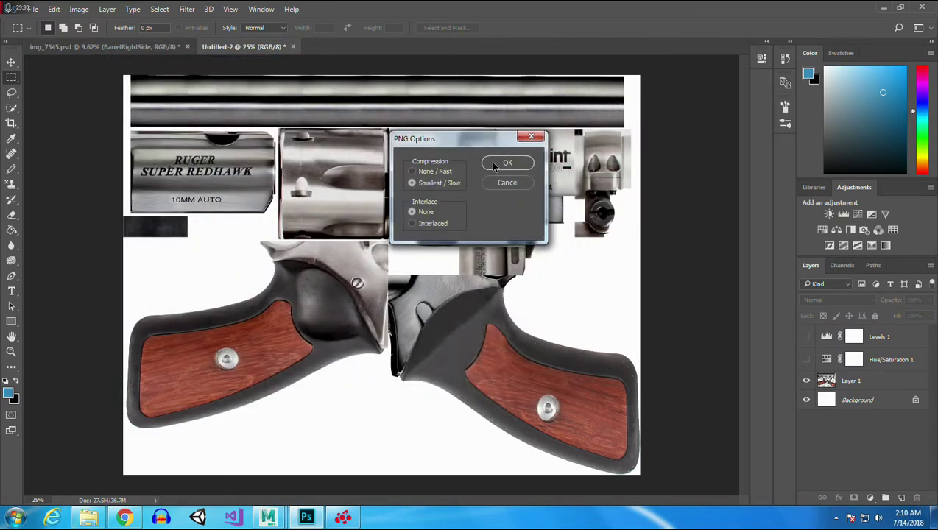
pyautogui.click(491, 163)
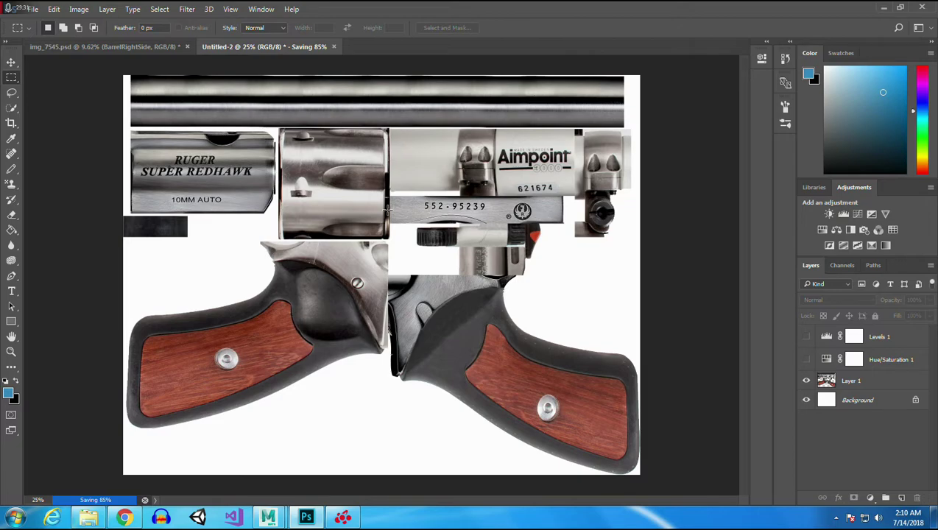
# - Switch to Maya, select all parts of the revolver model and assign them a new Lambert material
pyautogui.moveTo(268, 517)
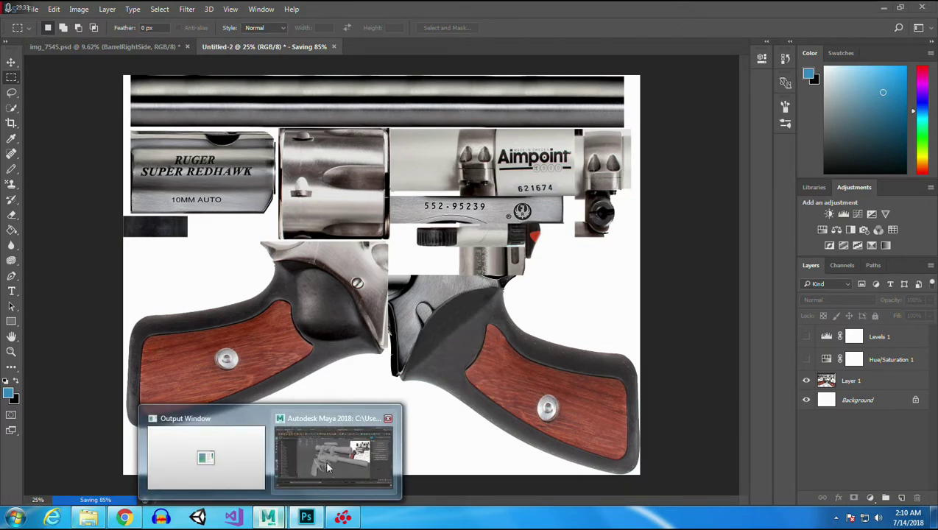
pyautogui.click(328, 444)
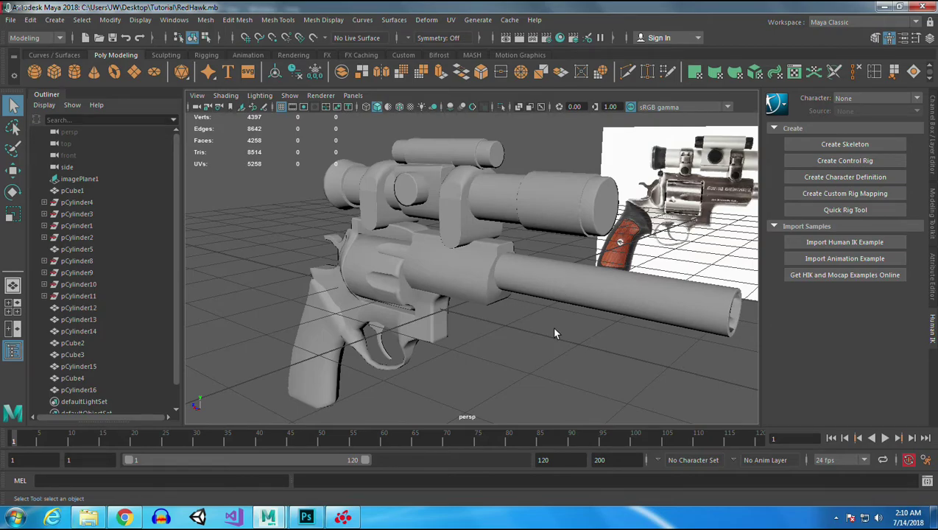
pyautogui.scroll(-5, 554, 334)
pyautogui.moveTo(365, 174); pyautogui.dragTo(581, 414)
pyautogui.click(280, 55)
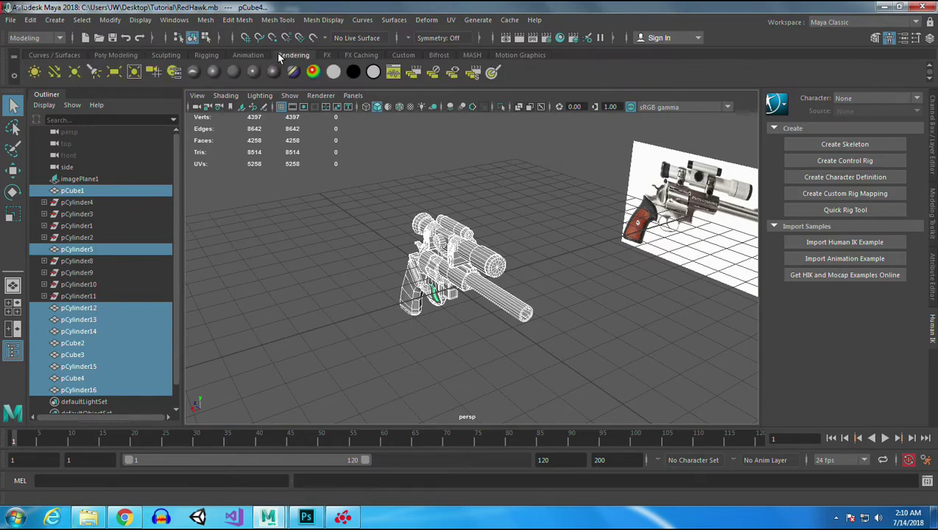
pyautogui.click(234, 73)
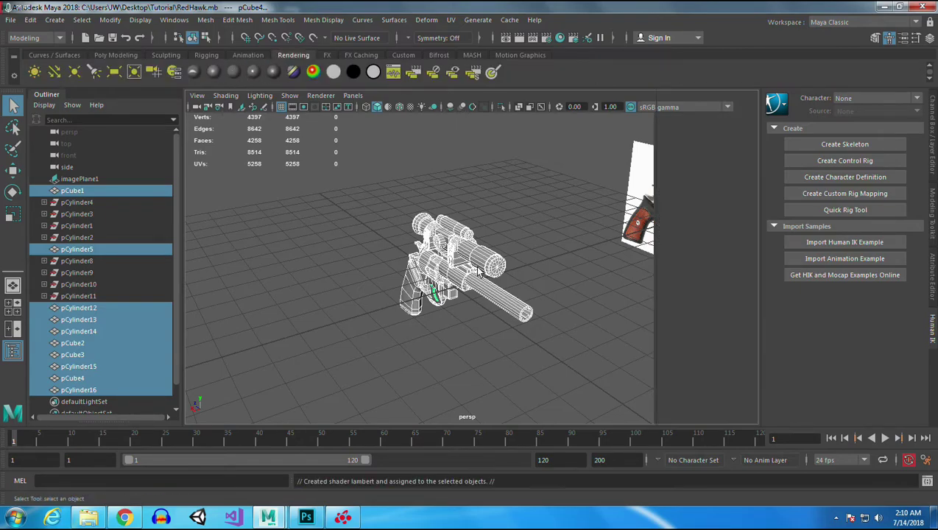
# - Clear the revolver selection and select only the barrel cylinder
pyautogui.moveTo(380, 348)
pyautogui.keyDown('alt'); pyautogui.mouseDown()
pyautogui.moveTo(462, 337)
pyautogui.moveTo(440, 343)
pyautogui.mouseUp(); pyautogui.keyUp('alt')
pyautogui.click(441, 343)
pyautogui.keyDown('alt'); pyautogui.moveTo(477, 282); pyautogui.dragTo(416, 216, button='middle'); pyautogui.keyUp('alt')
pyautogui.keyDown('alt'); pyautogui.moveTo(416, 221); pyautogui.dragTo(474, 328, button='right'); pyautogui.keyUp('alt')
pyautogui.keyDown('alt'); pyautogui.moveTo(473, 329); pyautogui.dragTo(402, 321); pyautogui.keyUp('alt')
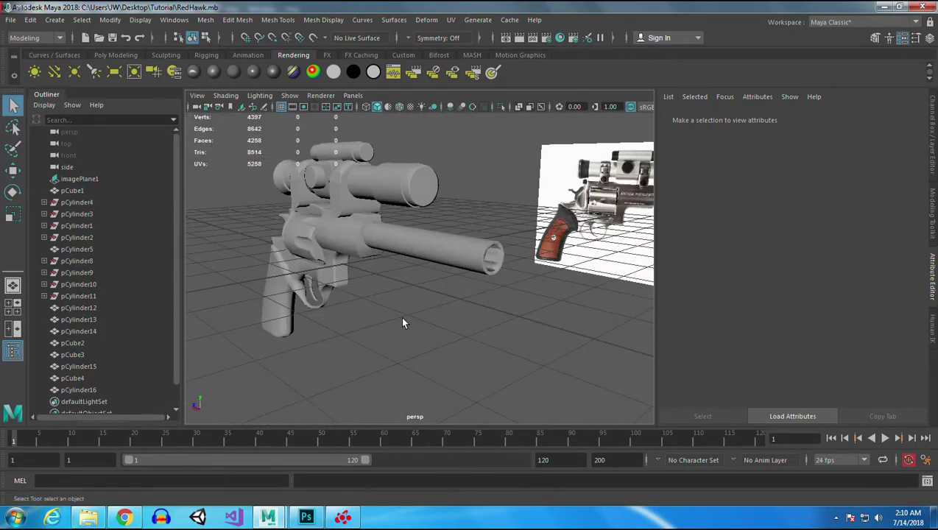
pyautogui.click(407, 241)
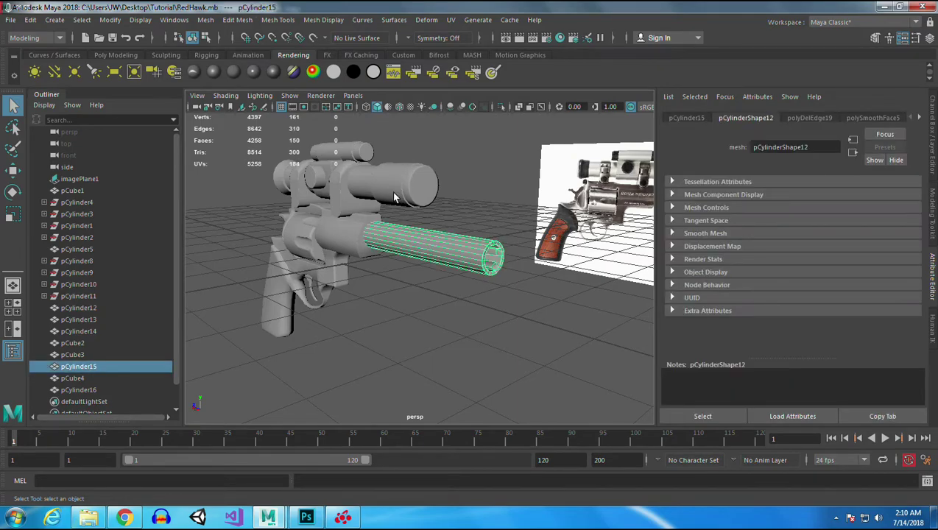
pyautogui.keyDown('alt'); pyautogui.moveTo(452, 286); pyautogui.dragTo(406, 289); pyautogui.keyUp('alt')
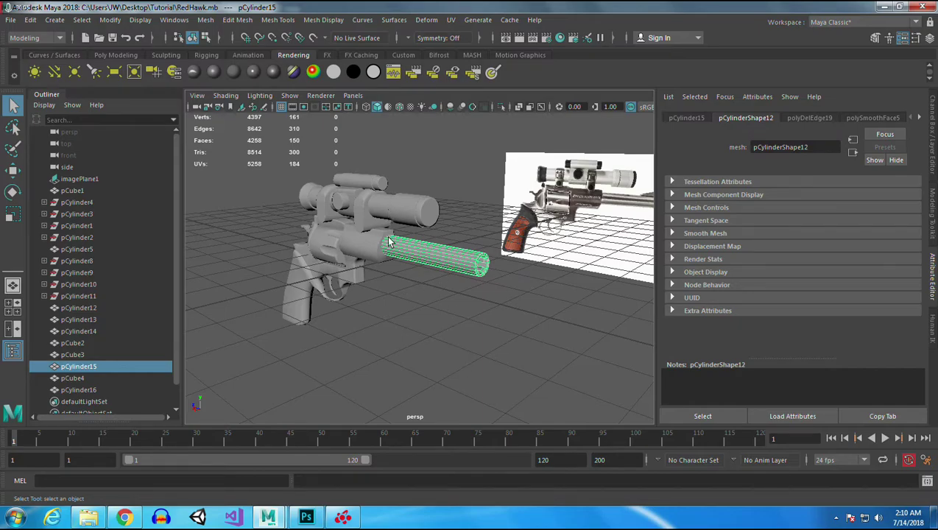
# - Delete all construction history and all non-deformer history from the entire scene
pyautogui.click(405, 202)
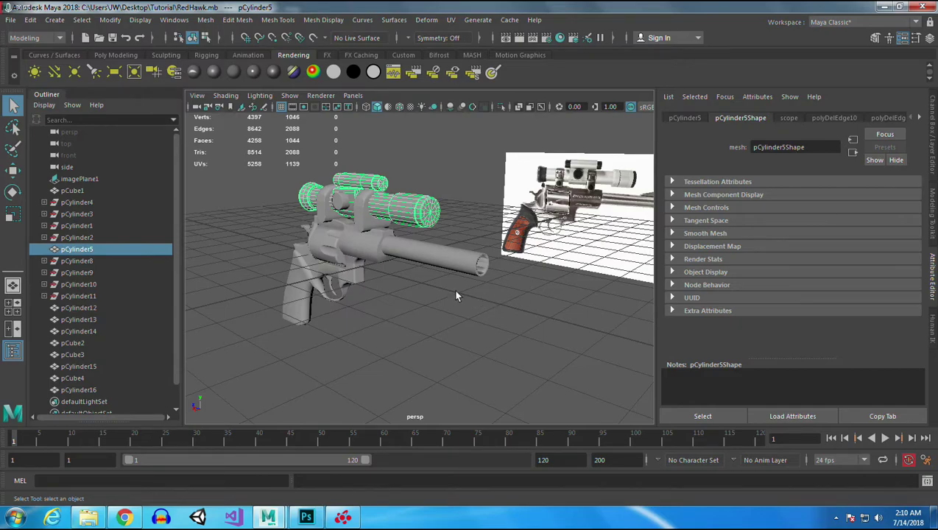
pyautogui.click(457, 296)
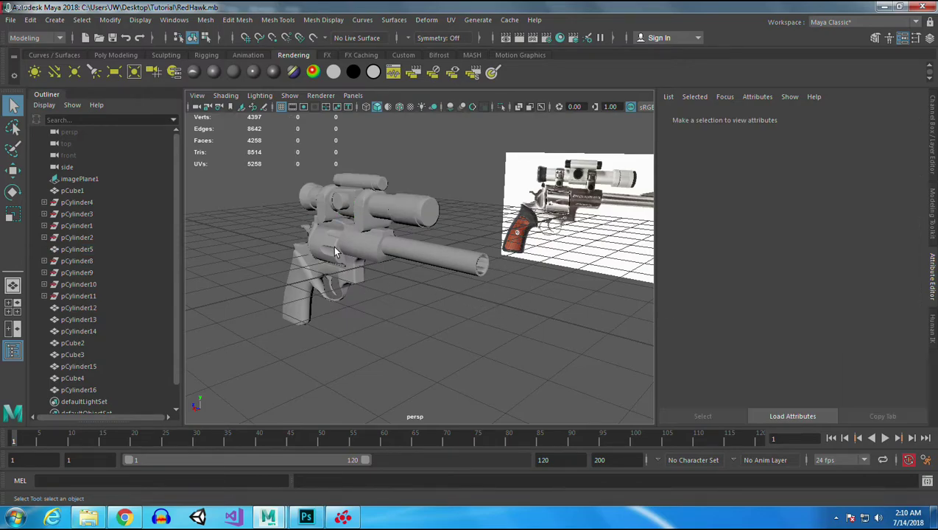
pyautogui.click(30, 19)
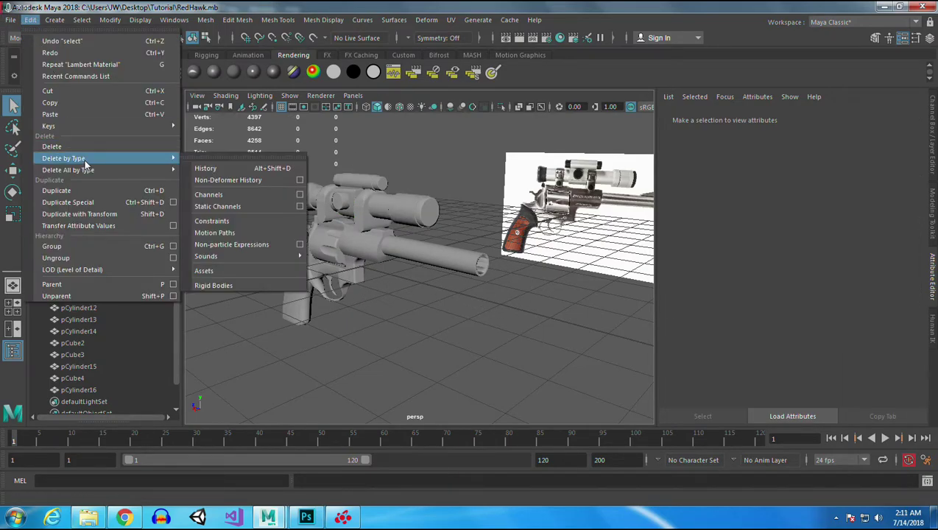
pyautogui.moveTo(134, 172)
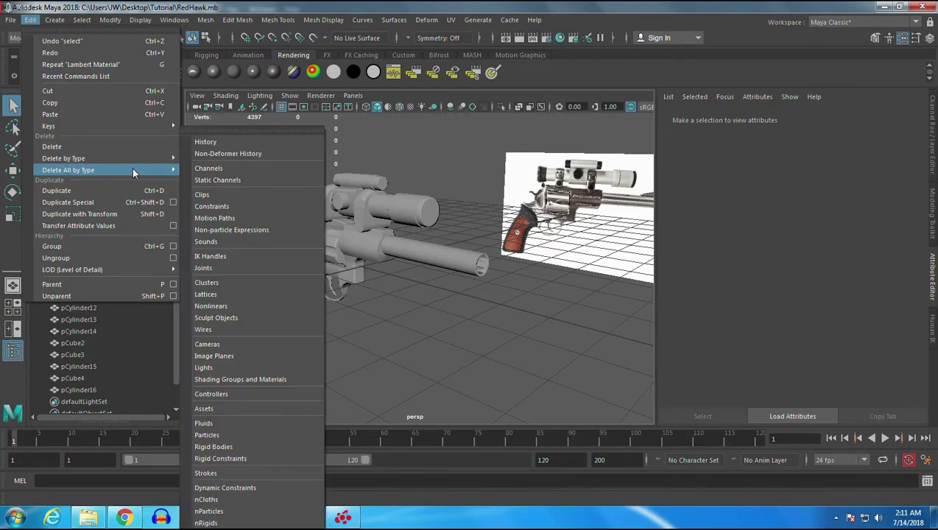
pyautogui.click(221, 142)
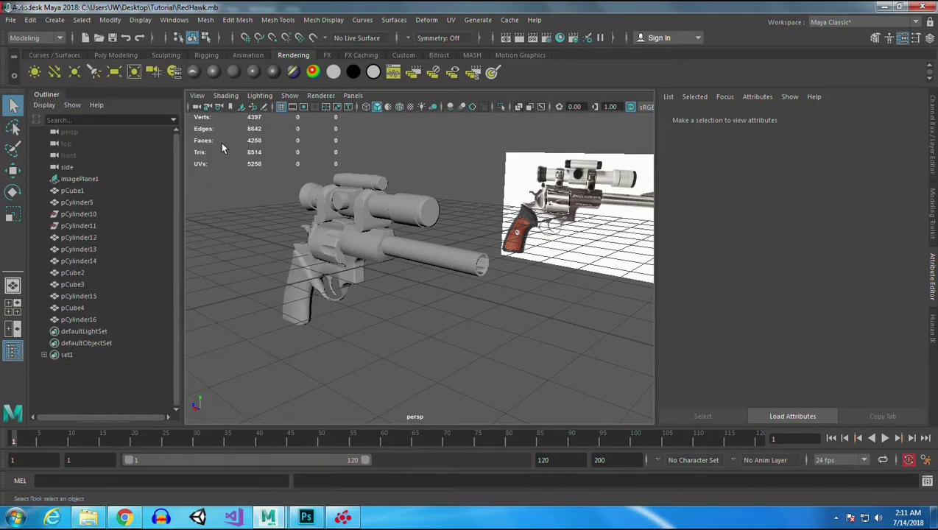
pyautogui.click(29, 19)
pyautogui.moveTo(99, 164)
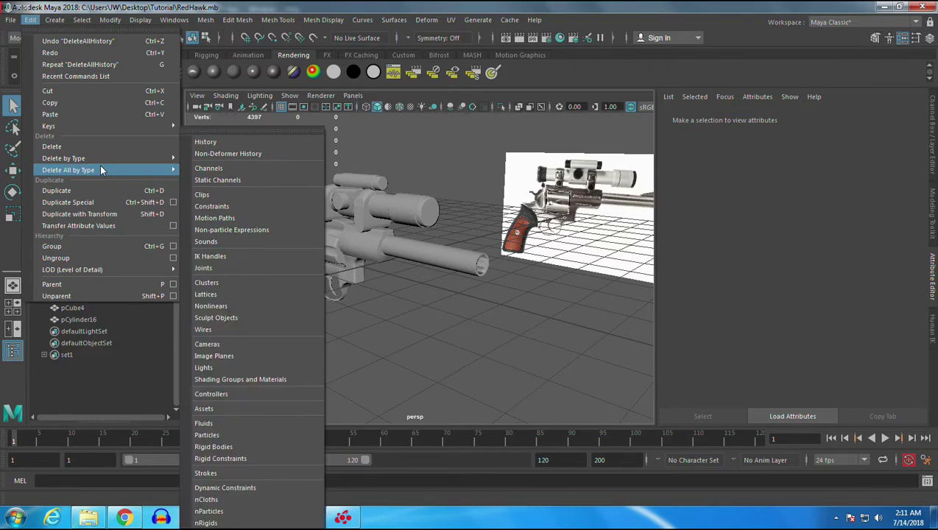
pyautogui.click(228, 153)
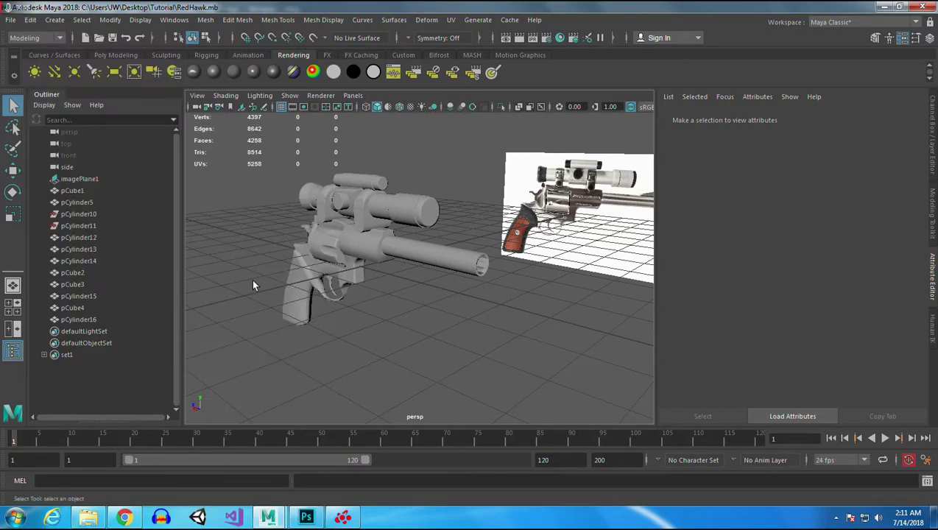
# - Select all the revolver meshes, freeze their transformations and center their pivots
pyautogui.moveTo(231, 164); pyautogui.dragTo(471, 392)
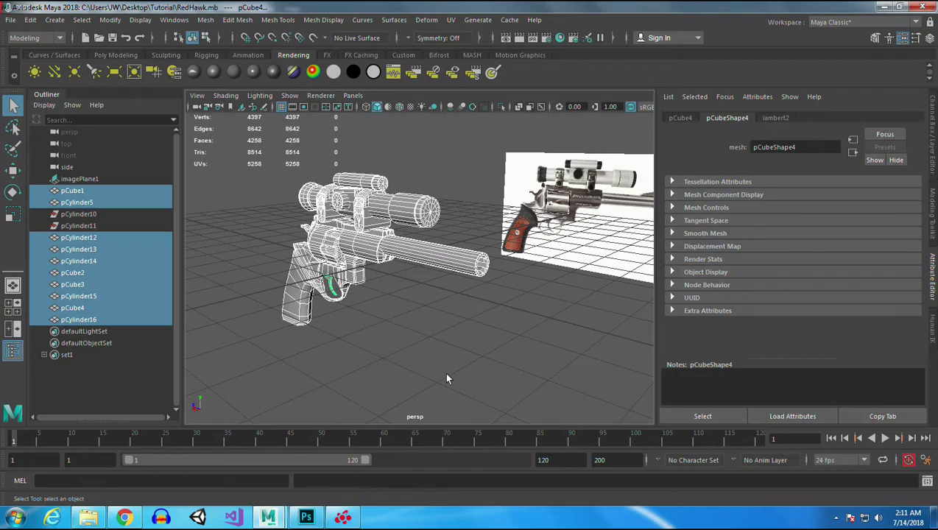
pyautogui.click(120, 55)
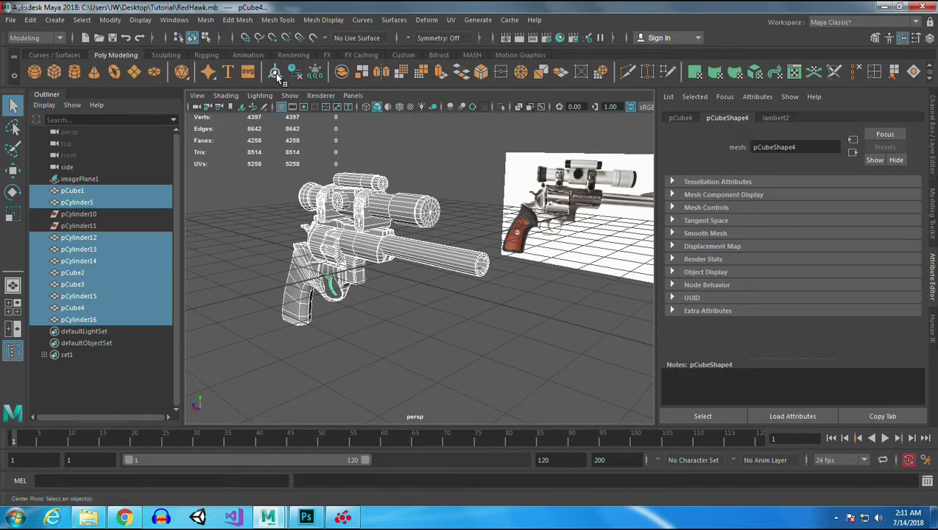
pyautogui.click(316, 73)
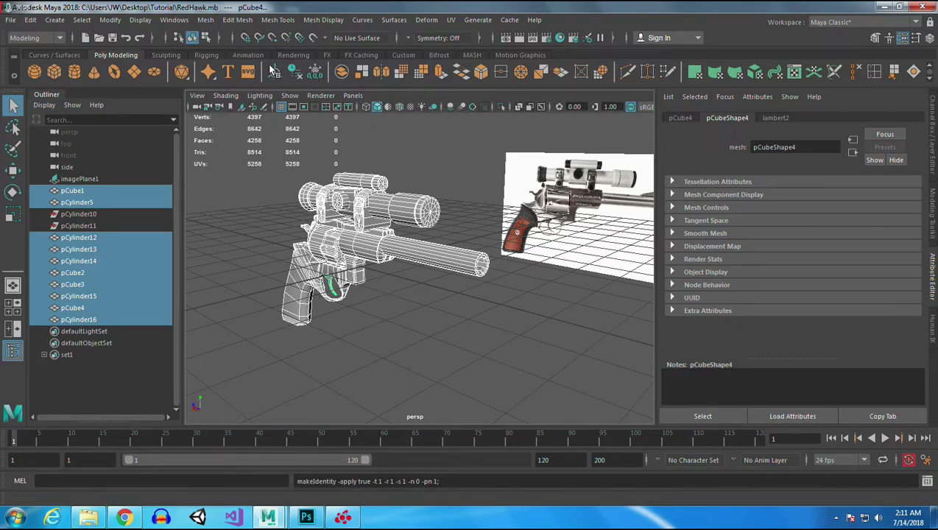
pyautogui.click(112, 20)
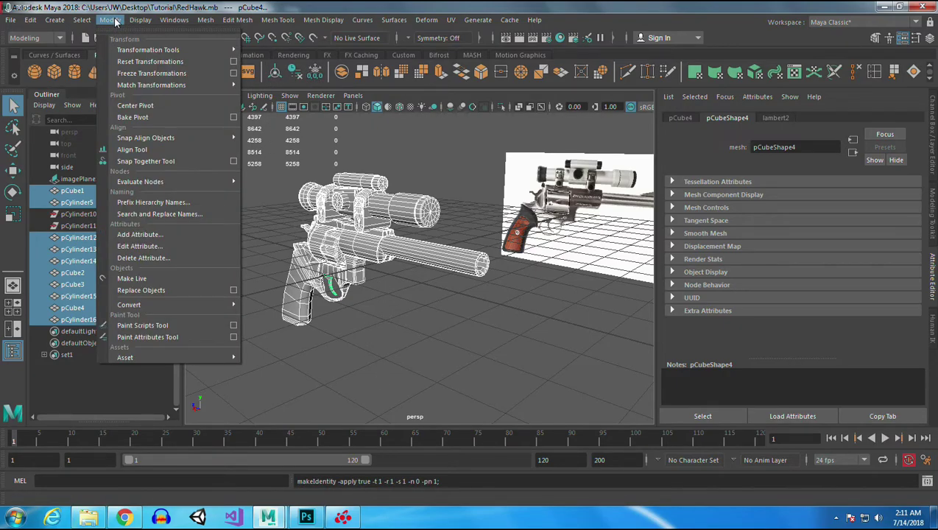
pyautogui.click(167, 75)
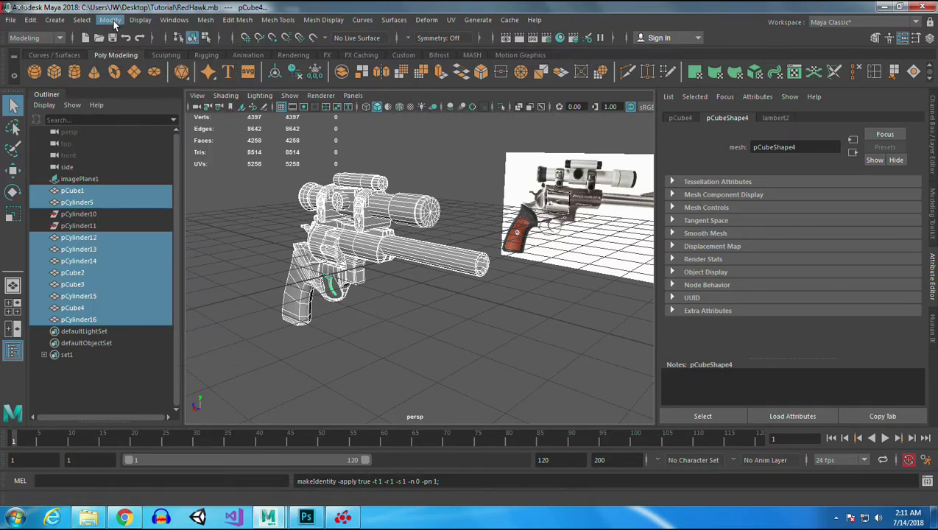
pyautogui.click(114, 22)
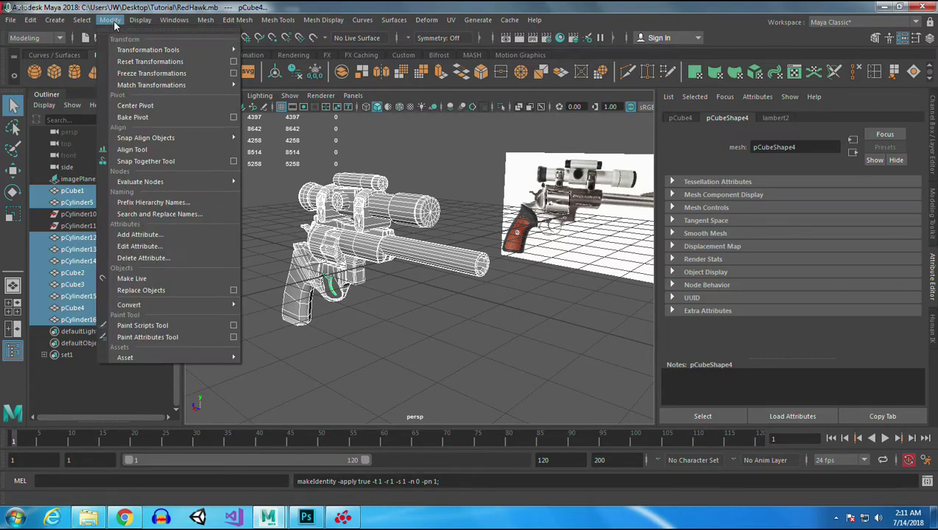
pyautogui.click(144, 106)
pyautogui.click(390, 331)
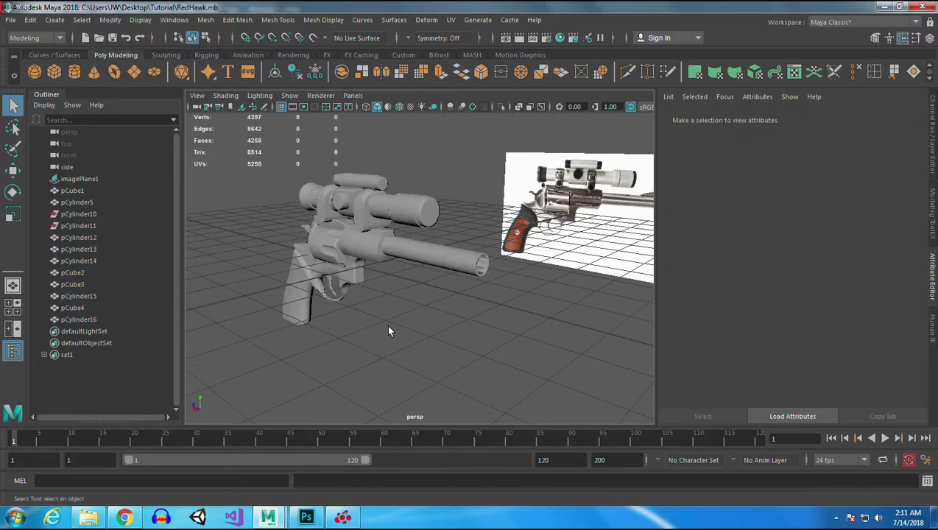
# - Examine the pivot positions of the whole revolver and of its individual parts with the Move tool
pyautogui.moveTo(255, 176); pyautogui.dragTo(480, 402)
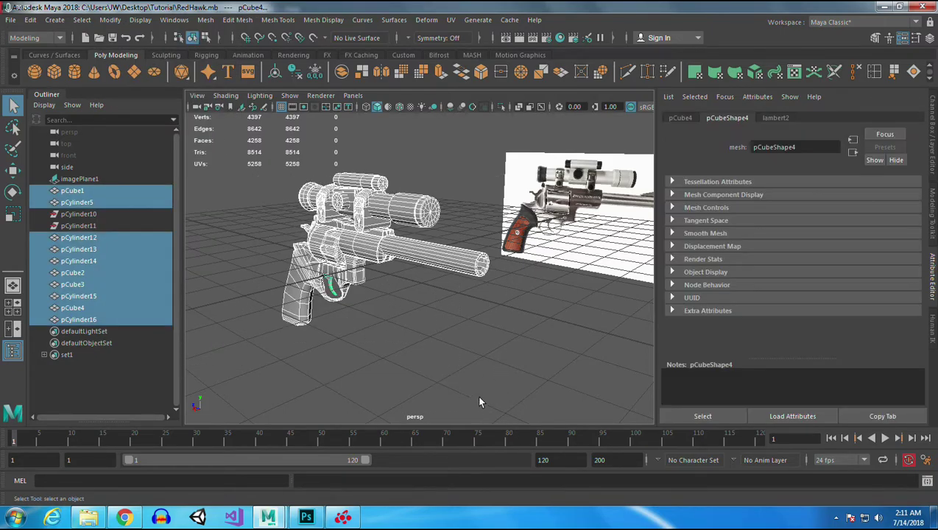
pyautogui.press('w')
pyautogui.keyDown('alt'); pyautogui.moveTo(333, 378); pyautogui.dragTo(388, 302); pyautogui.keyUp('alt')
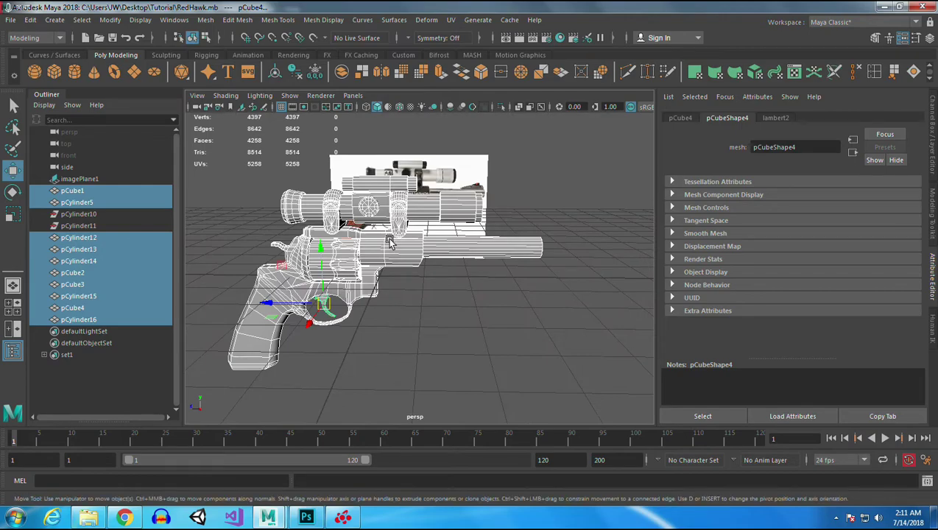
pyautogui.click(403, 257)
pyautogui.click(409, 209)
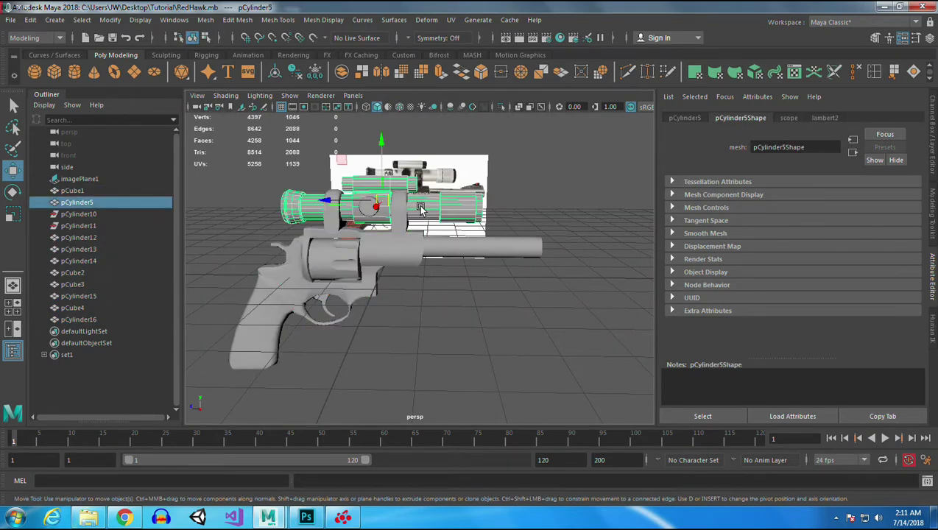
pyautogui.click(283, 306)
pyautogui.click(403, 381)
pyautogui.moveTo(412, 379)
pyautogui.keyDown('alt'); pyautogui.mouseDown()
pyautogui.moveTo(464, 375)
pyautogui.moveTo(412, 381)
pyautogui.mouseUp(); pyautogui.keyUp('alt')
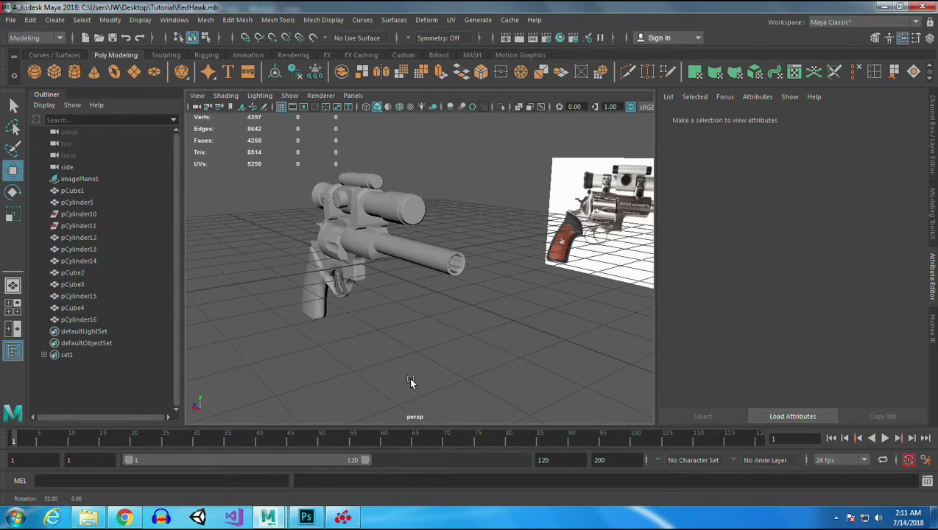
# - Delete the empty groups pCylinder10 and pCylinder11 from the scene
pyautogui.click(78, 213)
pyautogui.keyDown('shift'); pyautogui.click(73, 225); pyautogui.keyUp('shift')
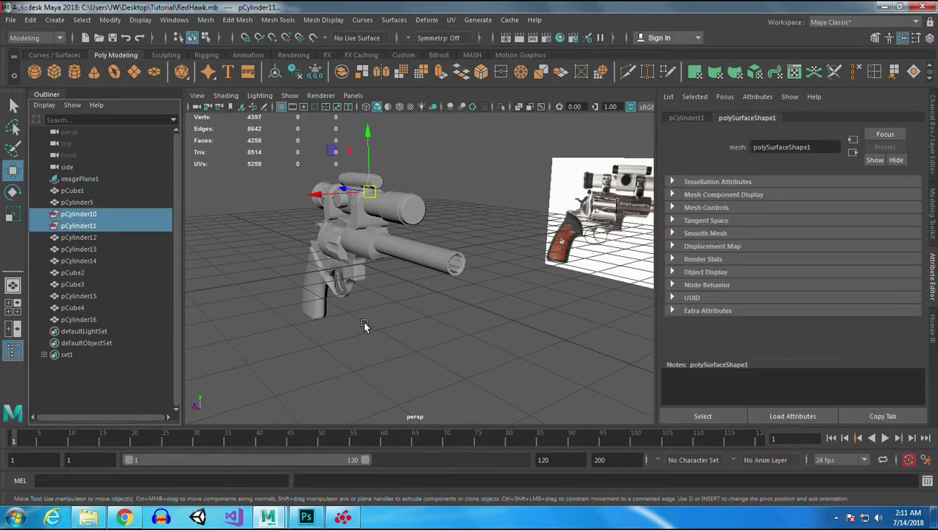
pyautogui.press('Delete')
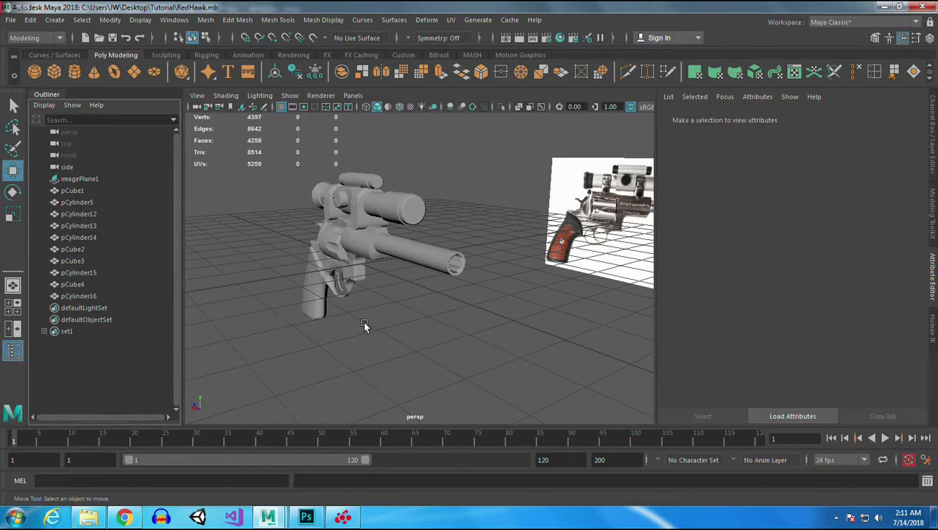
# - Group all the revolver meshes from pCube1 through pCylinder16 into a single group
pyautogui.click(72, 191)
pyautogui.keyDown('shift'); pyautogui.click(78, 296); pyautogui.keyUp('shift')
pyautogui.keyDown('alt'); pyautogui.moveTo(338, 290); pyautogui.dragTo(350, 343); pyautogui.keyUp('alt')
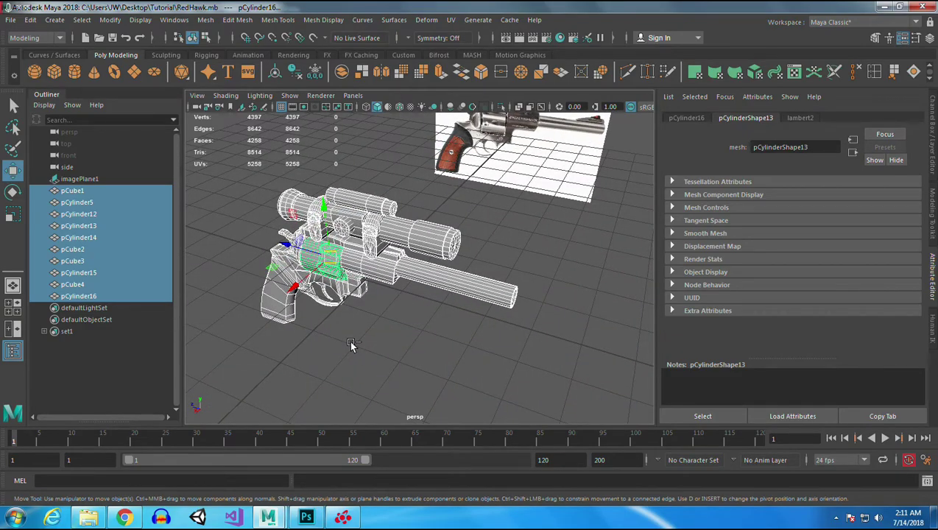
pyautogui.hotkey('ctrl', 'g')
pyautogui.click(419, 351)
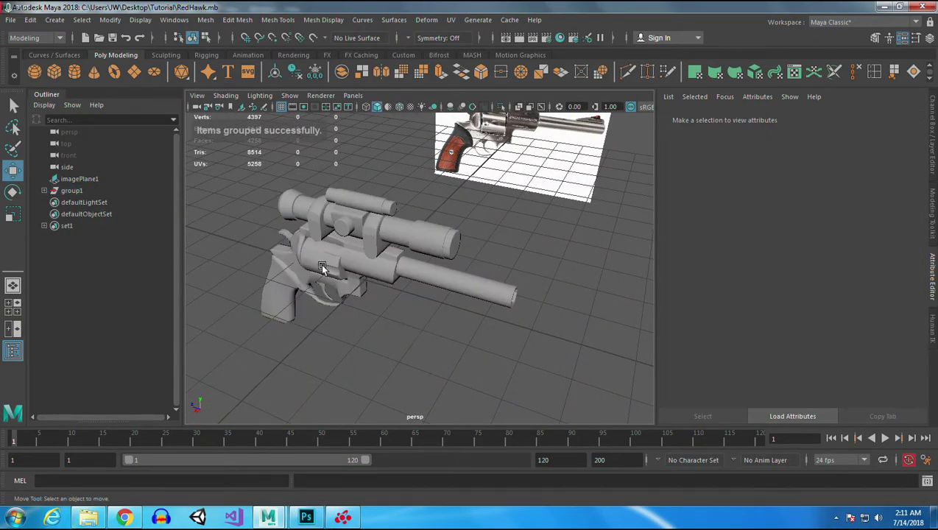
pyautogui.keyDown('alt'); pyautogui.moveTo(361, 292); pyautogui.dragTo(423, 335); pyautogui.keyUp('alt')
pyautogui.click(96, 192)
pyautogui.click(403, 330)
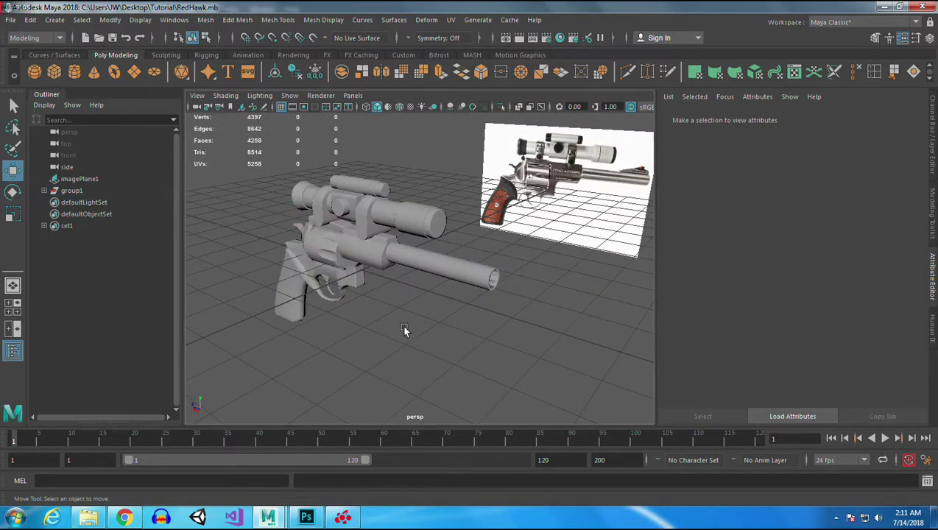
pyautogui.keyDown('alt'); pyautogui.moveTo(407, 332); pyautogui.dragTo(401, 298); pyautogui.keyUp('alt')
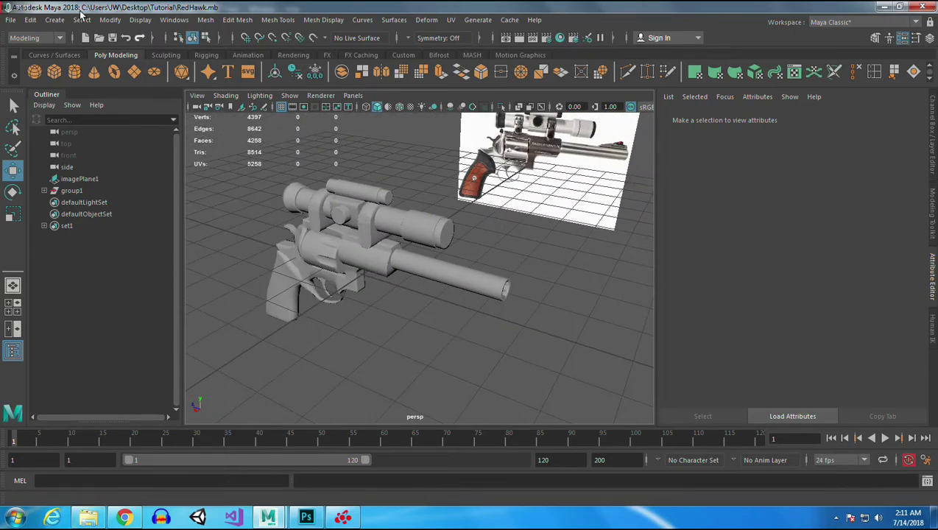
pyautogui.click(111, 21)
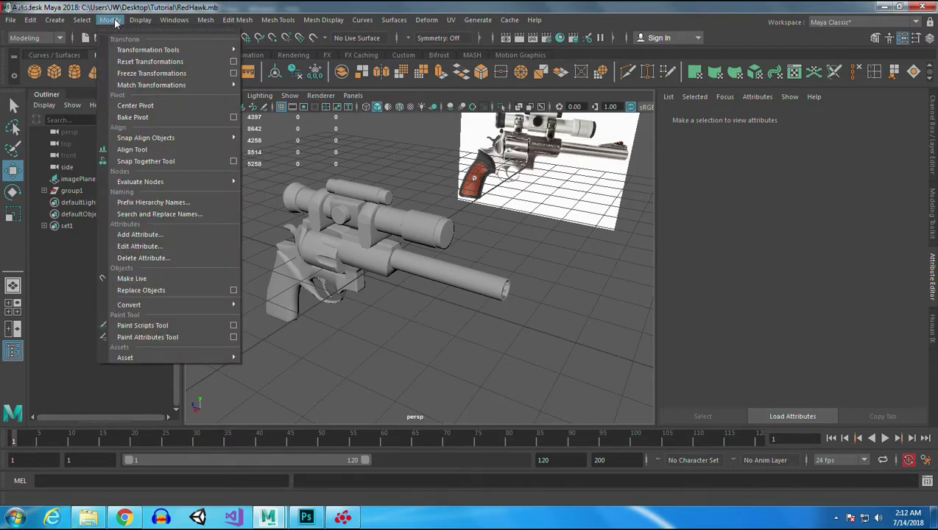
pyautogui.click(110, 20)
pyautogui.click(32, 20)
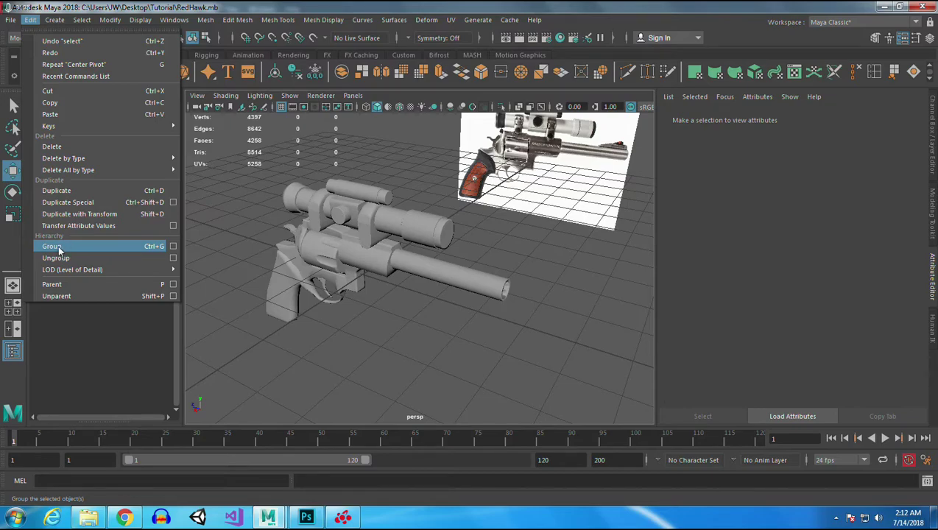
pyautogui.click(369, 355)
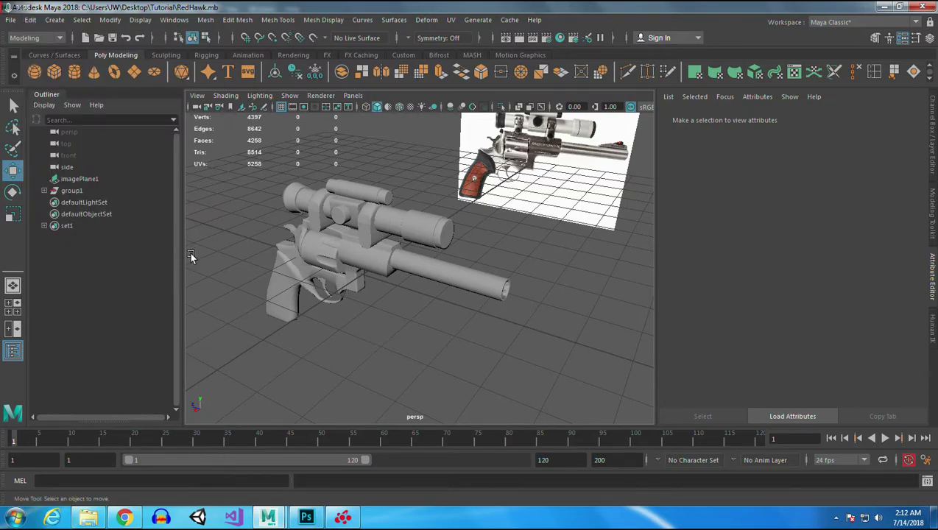
# - Examine the attributes of the lambert2 material assigned to the revolver's barrel
pyautogui.click(476, 274)
pyautogui.click(801, 118)
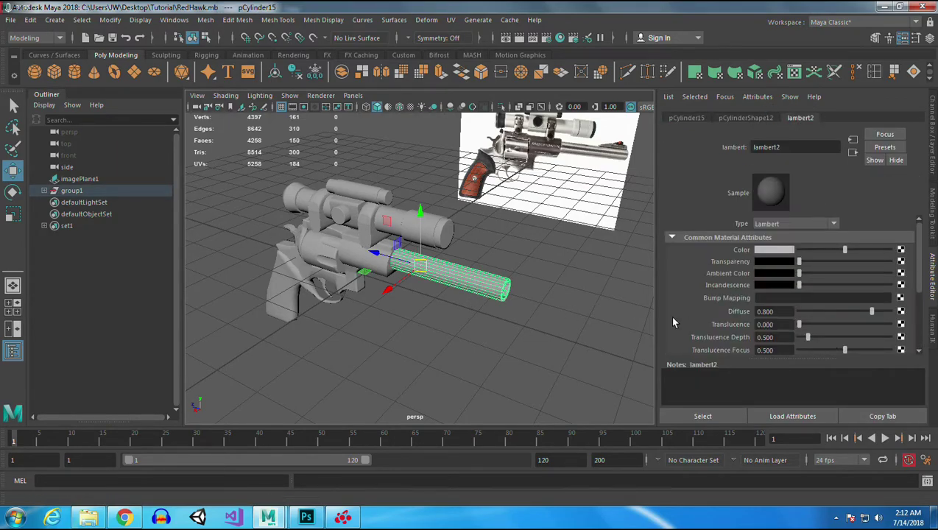
pyautogui.click(529, 266)
# - Select the lambert2 material in the Hypershade and connect a File texture to its Color attribute
pyautogui.click(174, 20)
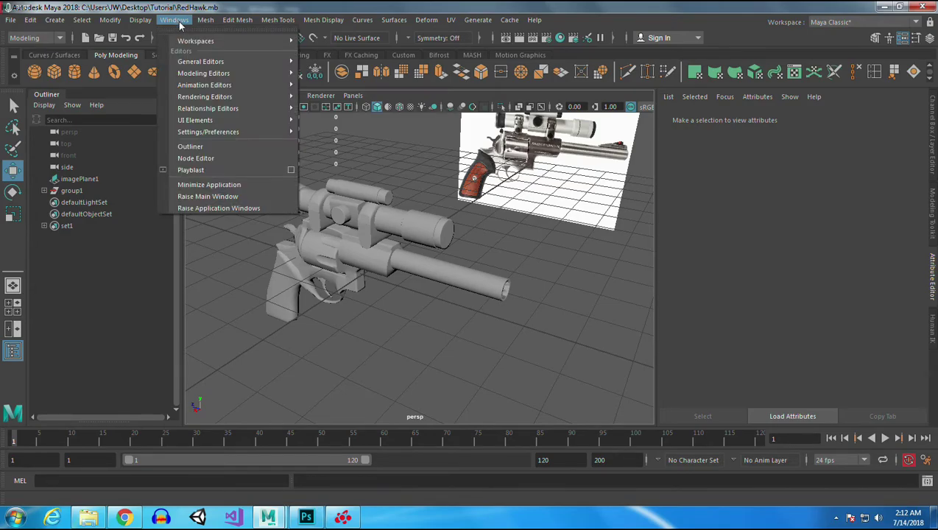
pyautogui.moveTo(241, 95)
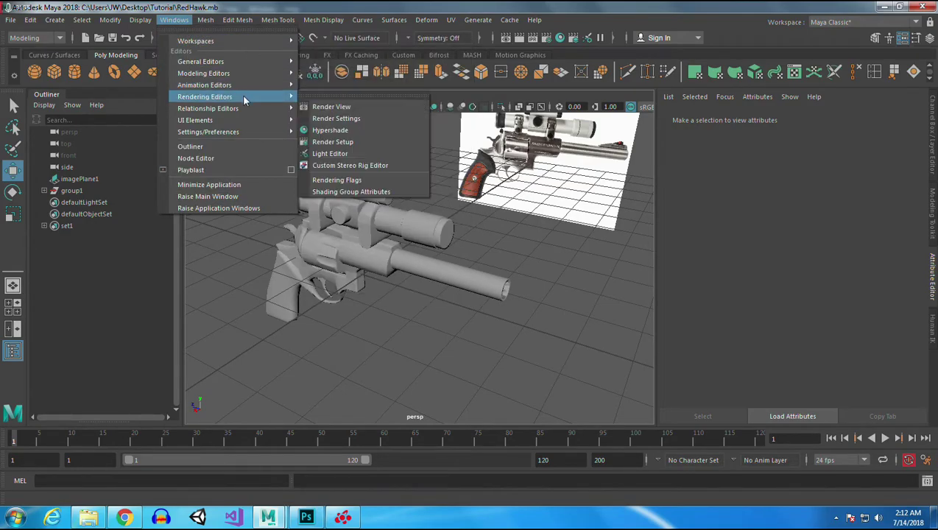
pyautogui.click(330, 129)
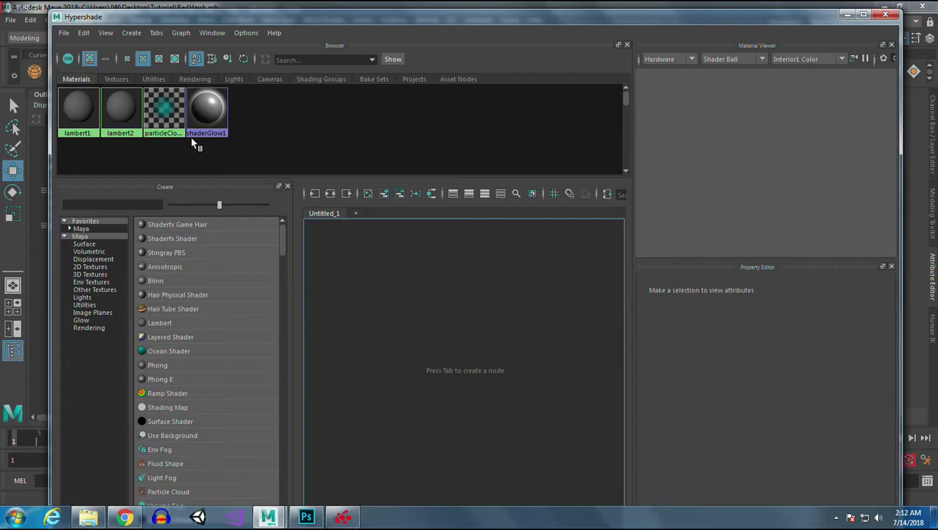
pyautogui.click(120, 112)
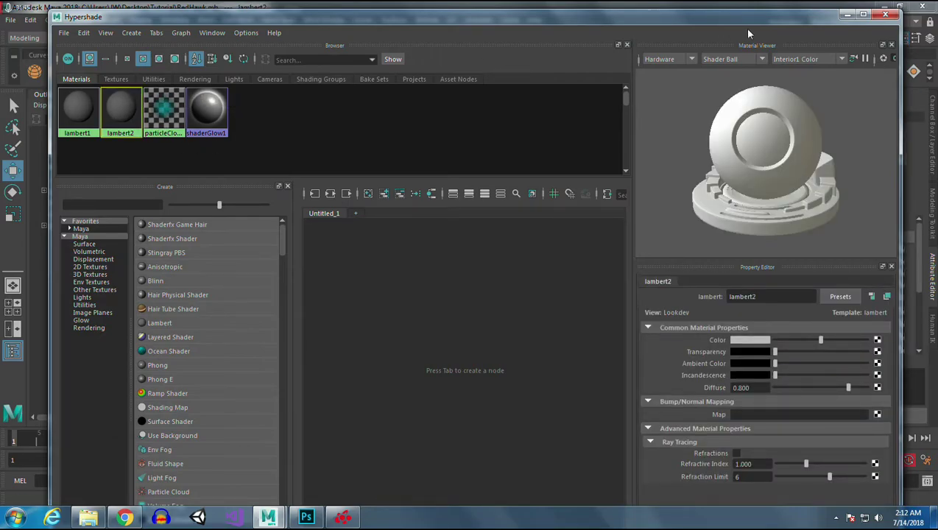
pyautogui.click(846, 15)
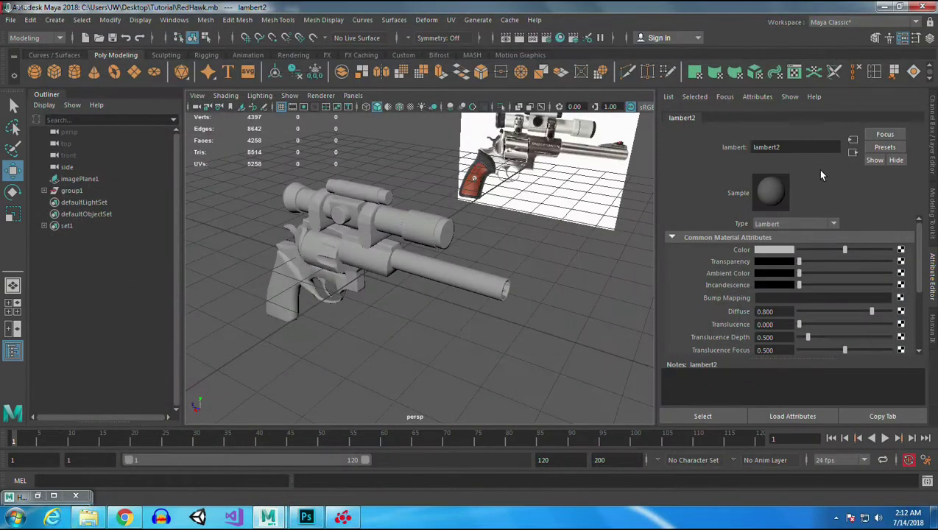
pyautogui.click(900, 250)
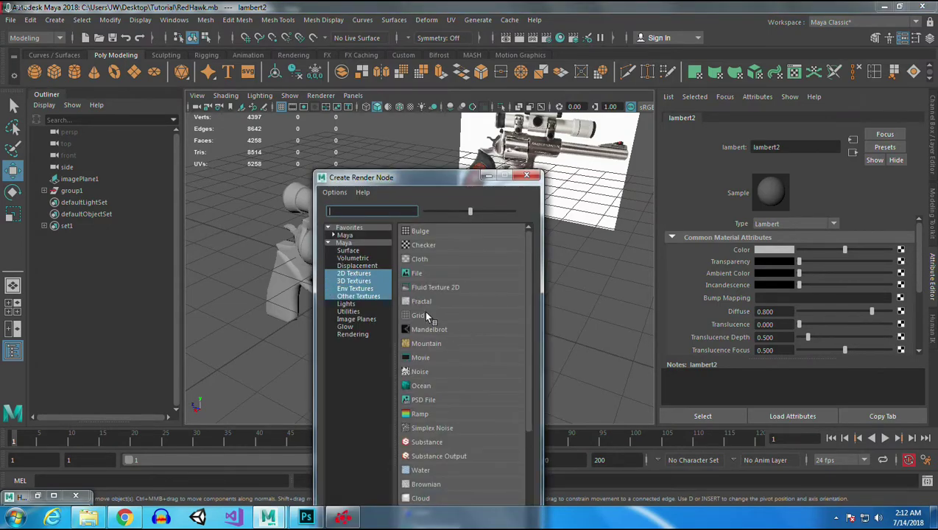
pyautogui.click(417, 273)
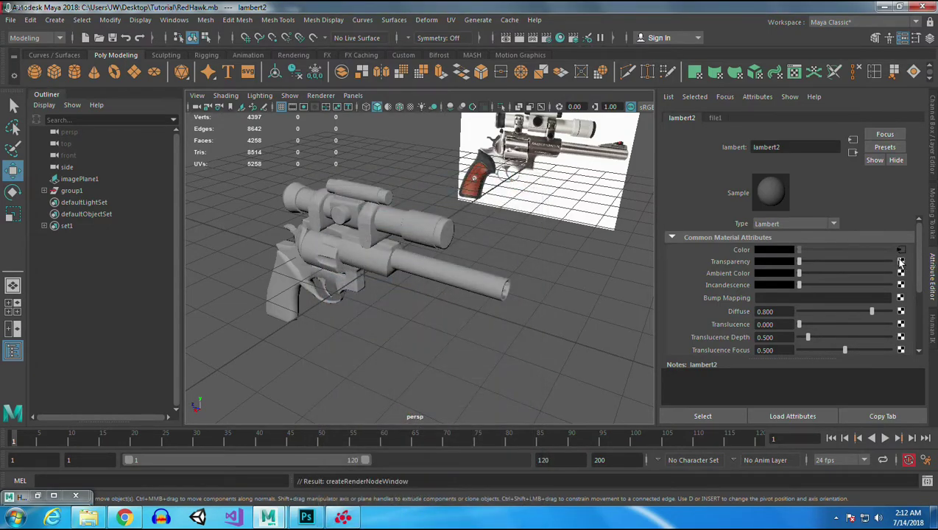
# - Load RegarTextureDiffuse.png from the Desktop's Tutorial folder as the image for the file1 color texture
pyautogui.click(903, 277)
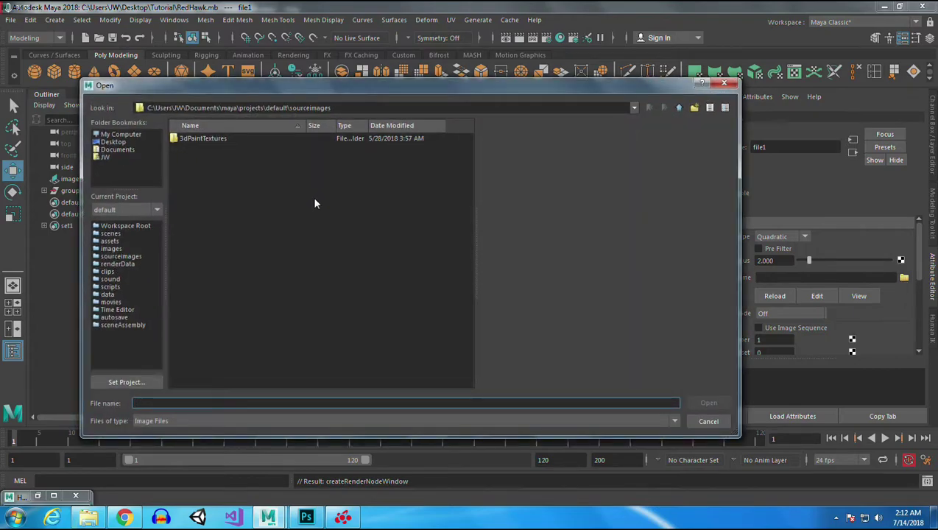
pyautogui.click(109, 142)
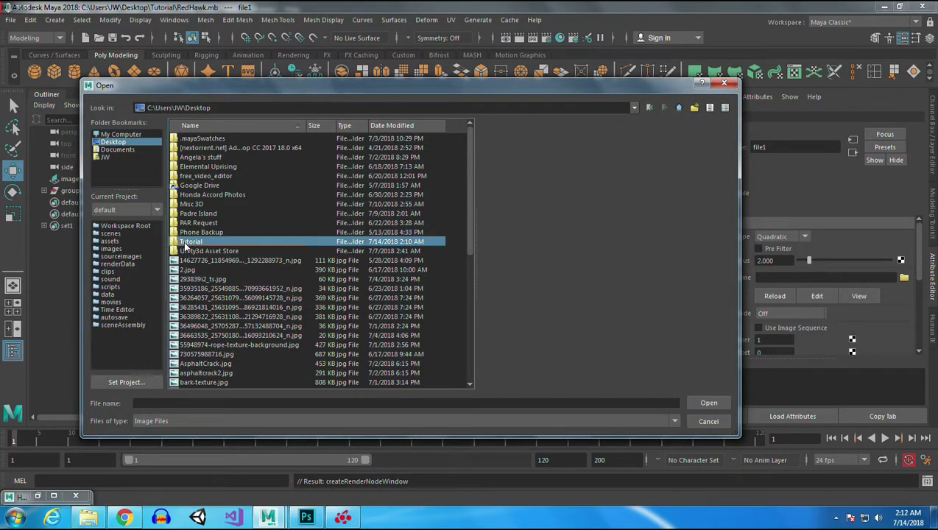
pyautogui.doubleClick(188, 243)
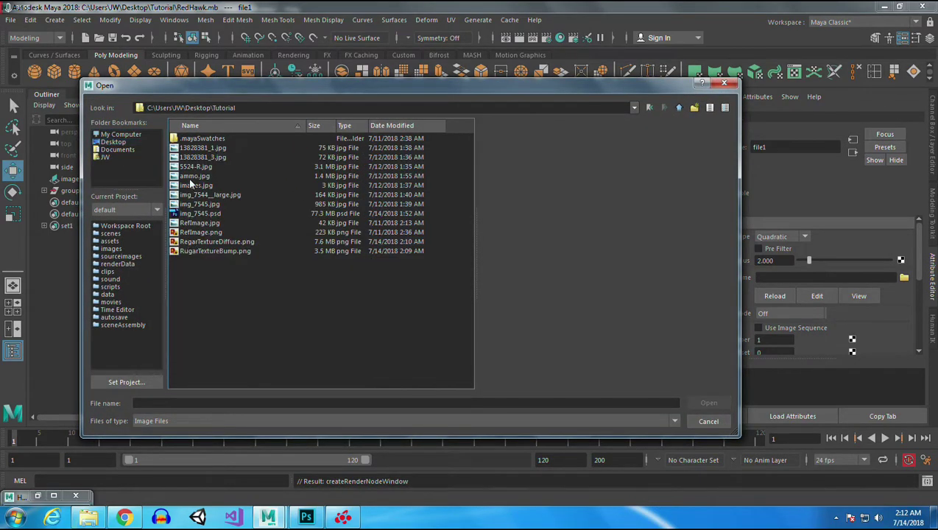
pyautogui.click(217, 241)
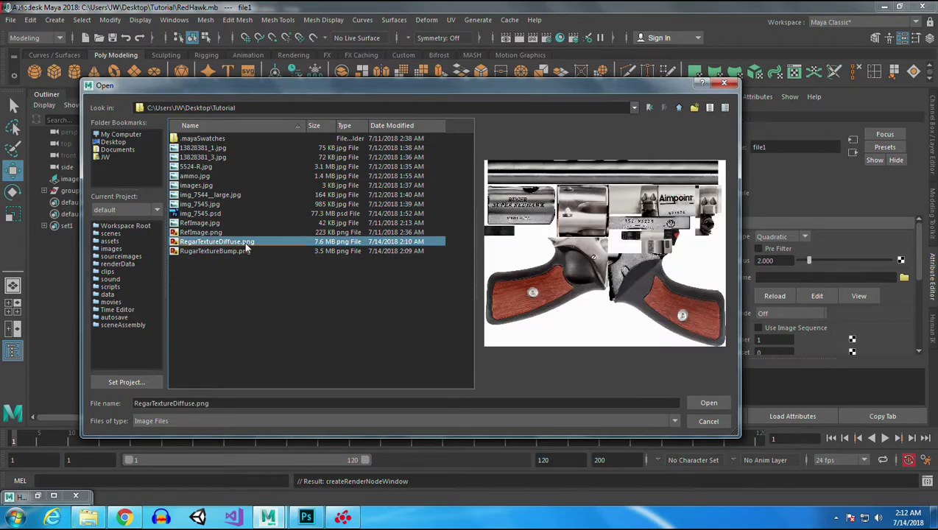
pyautogui.click(708, 403)
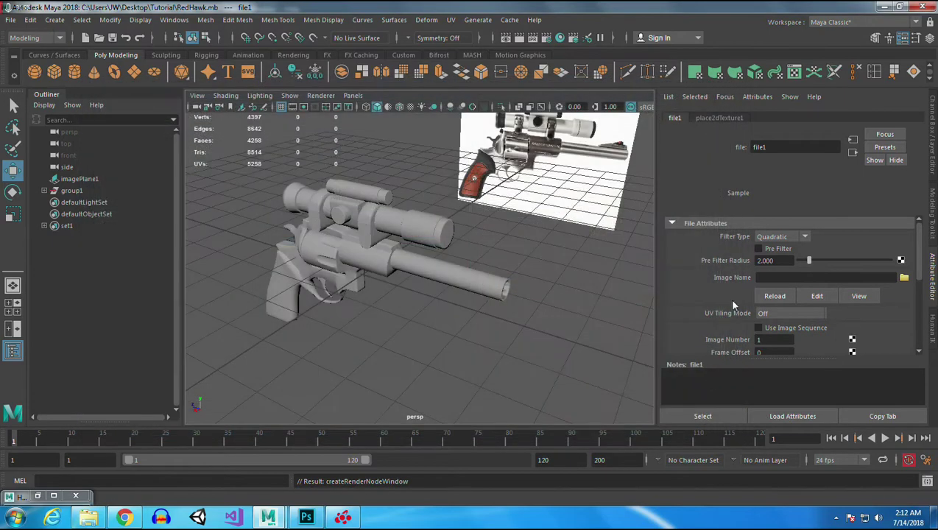
# - Return to the lambert2 material and turn on textured display in the perspective view
pyautogui.click(852, 152)
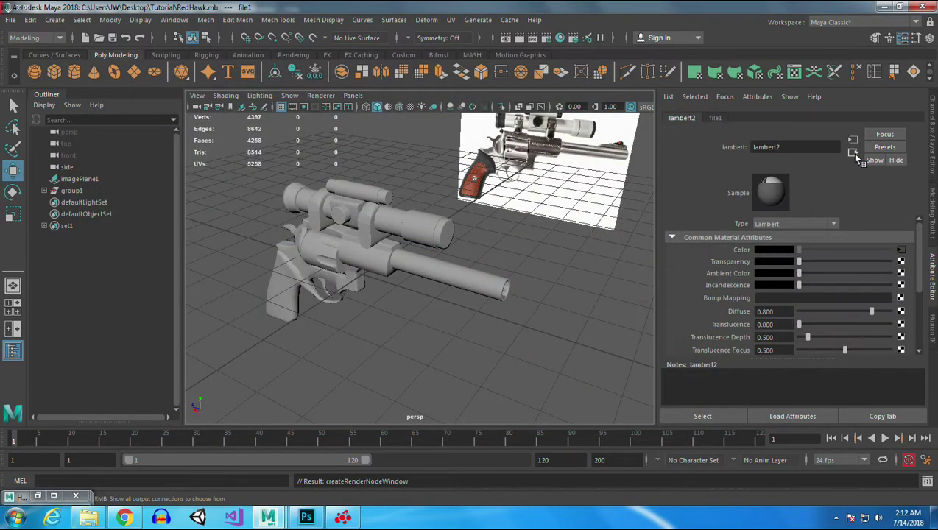
pyautogui.click(410, 107)
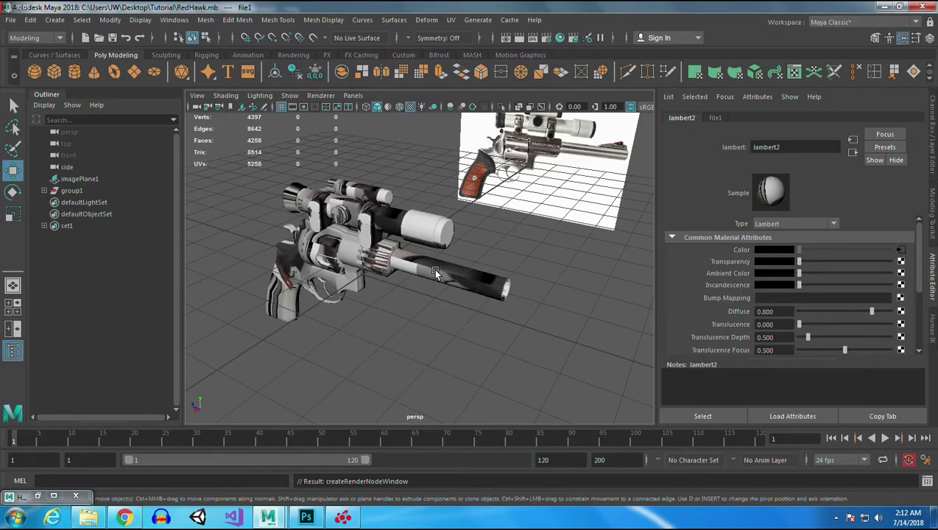
pyautogui.moveTo(410, 317)
pyautogui.keyDown('alt'); pyautogui.mouseDown()
pyautogui.moveTo(392, 292)
pyautogui.moveTo(492, 293)
pyautogui.moveTo(407, 307)
pyautogui.mouseUp(); pyautogui.keyUp('alt')
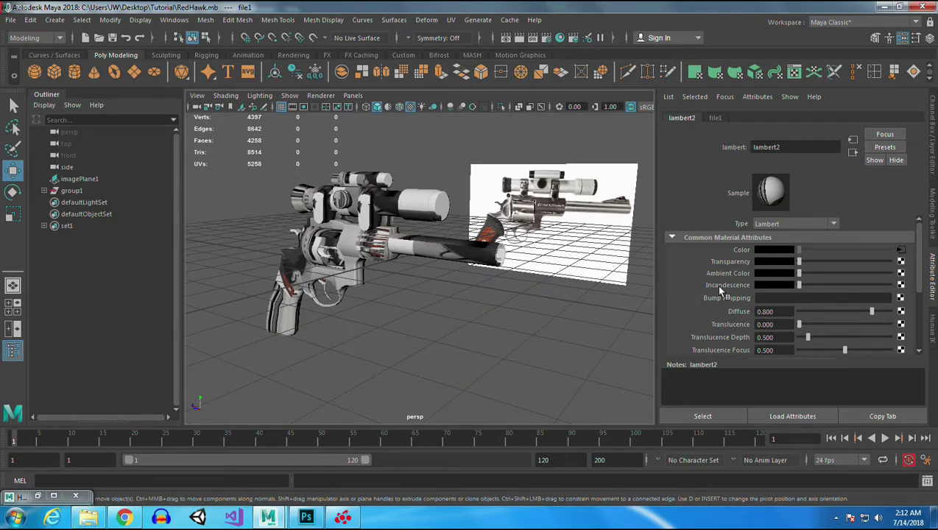
# - Connect a File texture to lambert2's Bump Mapping and set the bump depth to 0.05
pyautogui.click(900, 298)
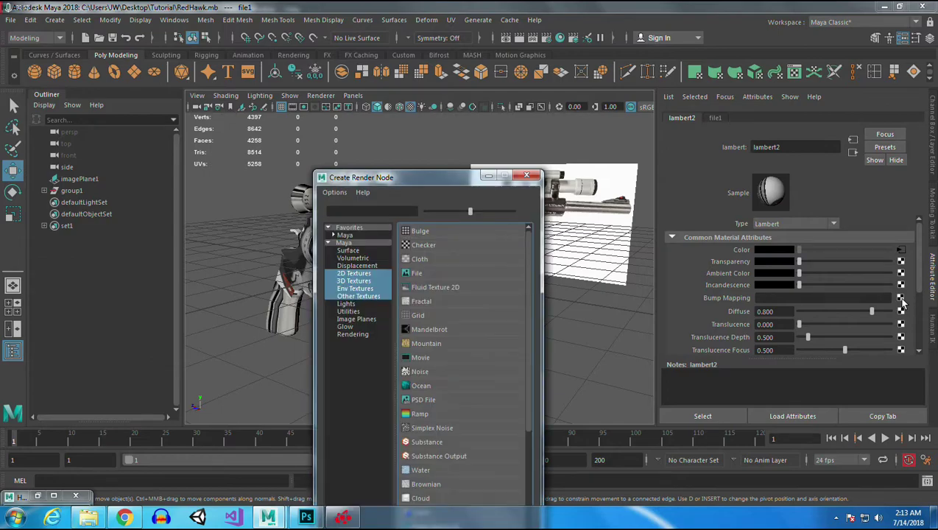
pyautogui.click(430, 273)
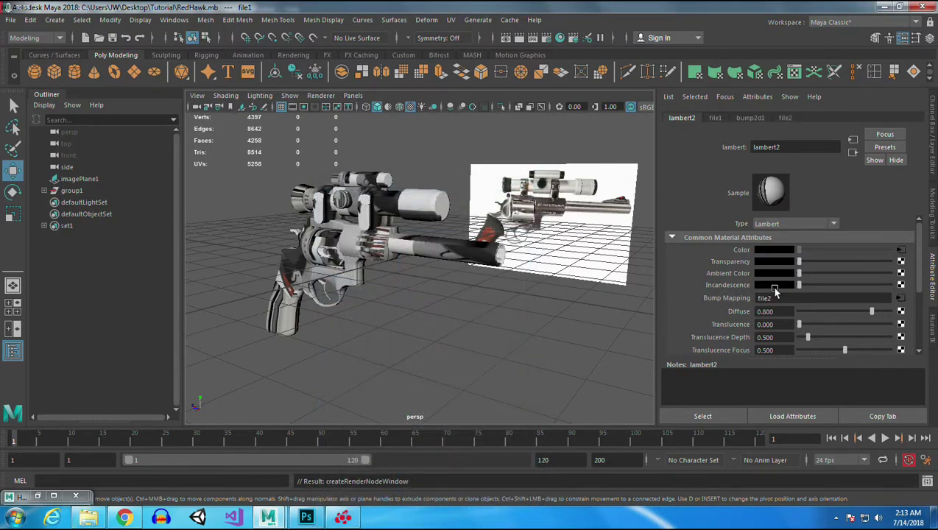
pyautogui.click(766, 249)
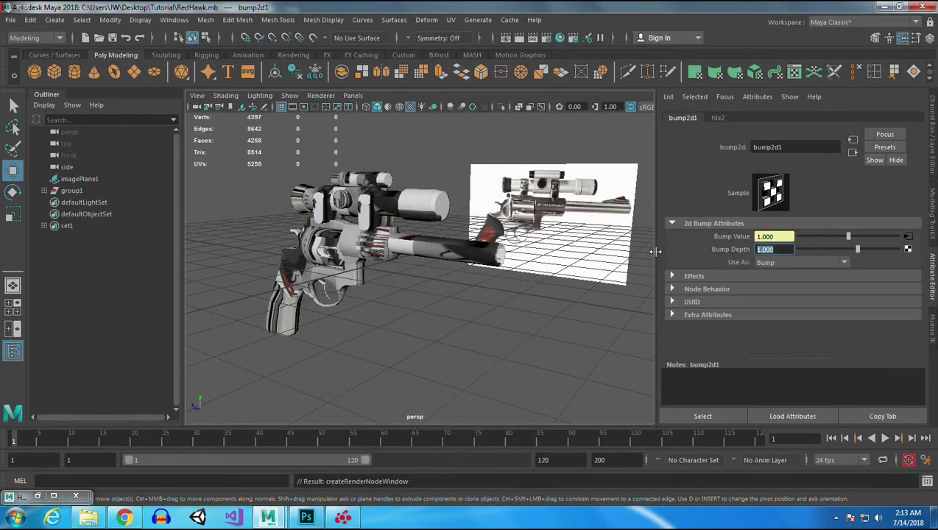
pyautogui.write('0.05')
pyautogui.press('Return')
# - Load RugarTextureBump.png as the image for the file2 bump texture
pyautogui.click(718, 119)
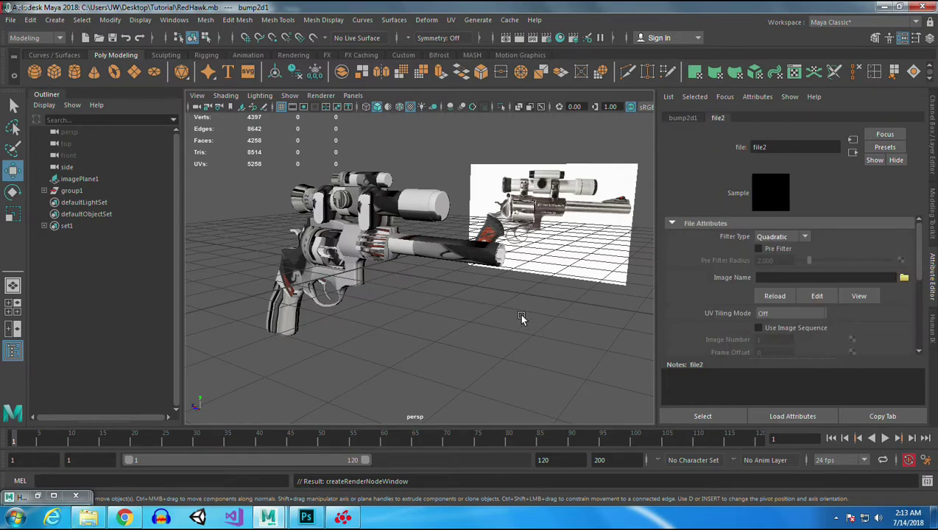
pyautogui.click(688, 119)
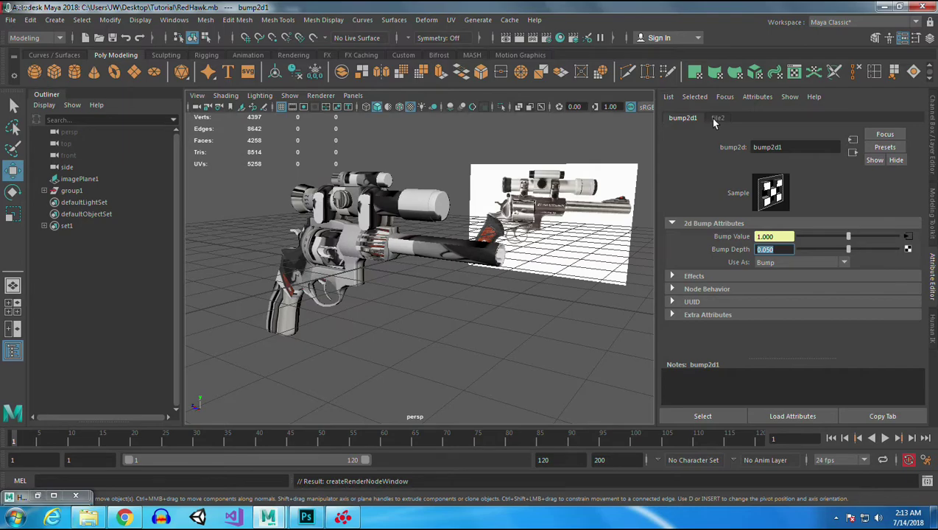
pyautogui.click(717, 118)
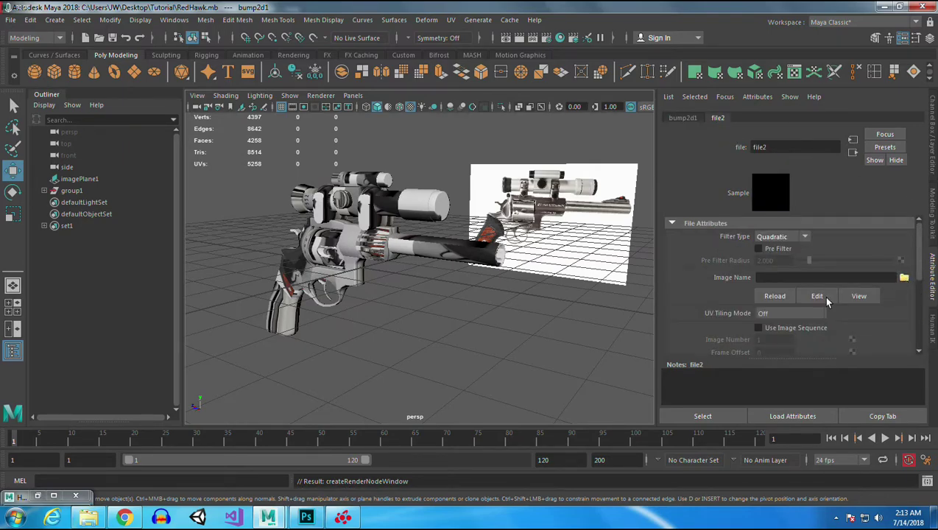
pyautogui.click(903, 278)
pyautogui.click(215, 251)
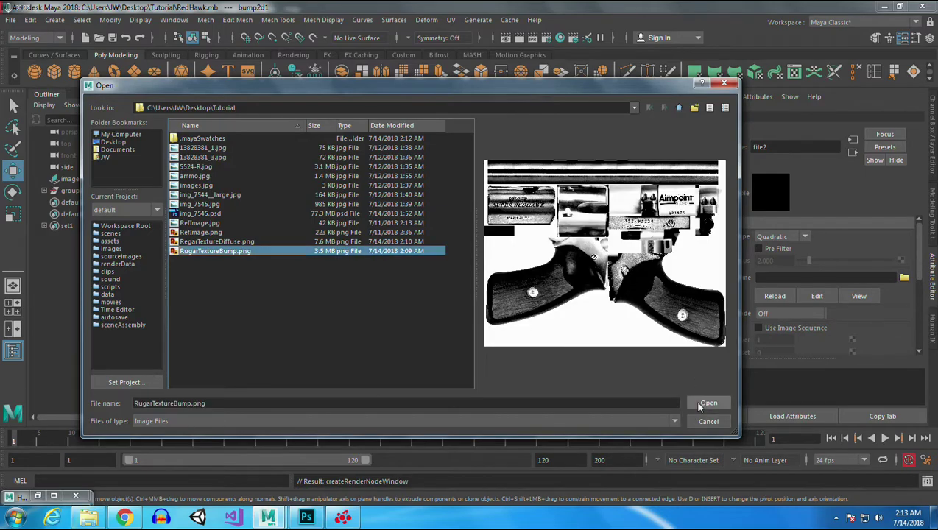
pyautogui.click(708, 403)
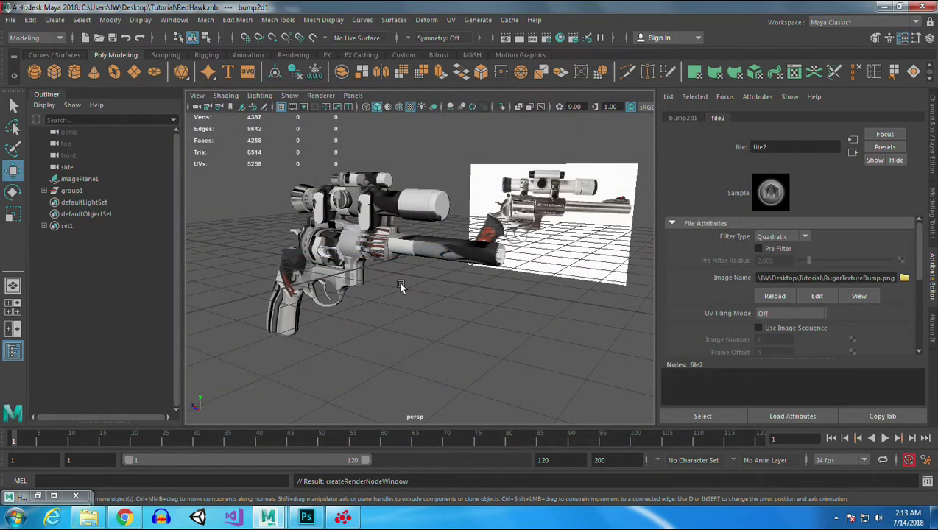
# - Select the scope mesh and bring up its UVs over the texture in the UV Editor, without the UV Toolkit
pyautogui.scroll(6, 398, 281)
pyautogui.keyDown('alt'); pyautogui.moveTo(401, 322); pyautogui.dragTo(409, 349); pyautogui.keyUp('alt')
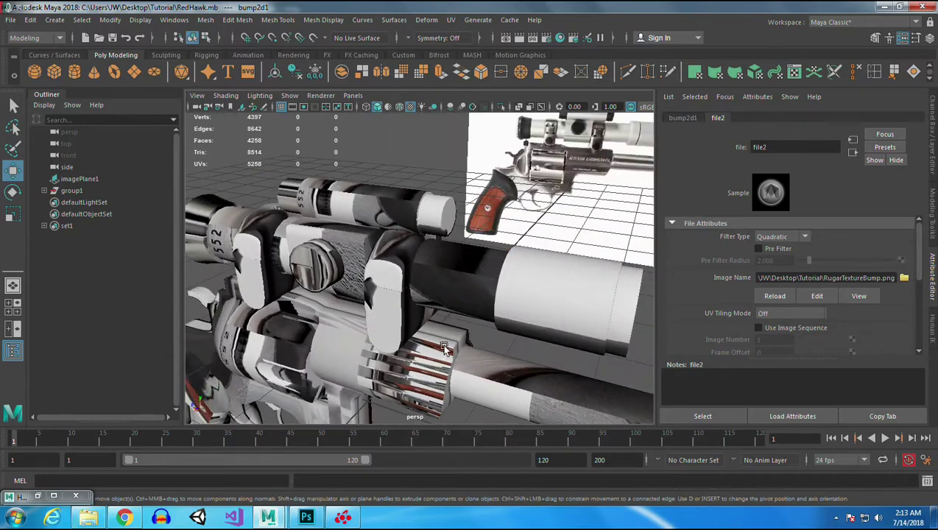
pyautogui.scroll(-3, 426, 317)
pyautogui.keyDown('alt'); pyautogui.moveTo(443, 277); pyautogui.dragTo(477, 254); pyautogui.keyUp('alt')
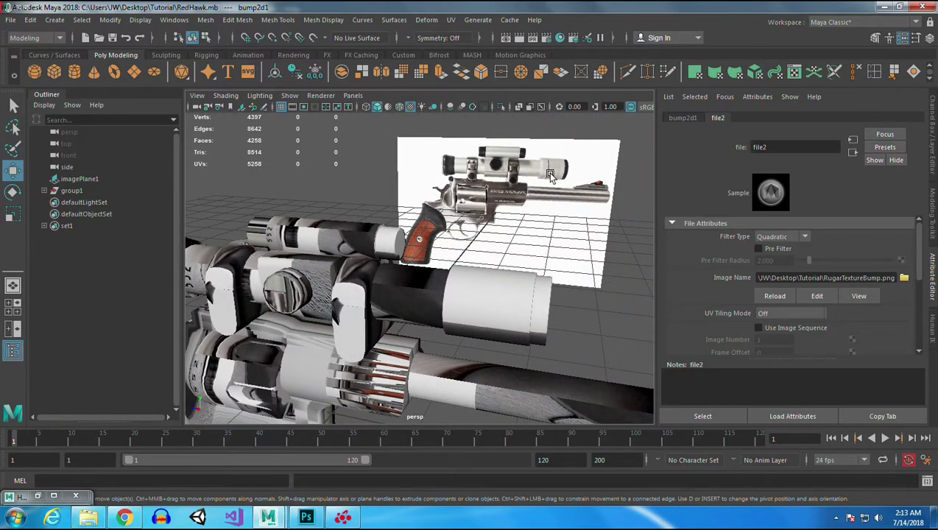
pyautogui.click(329, 242)
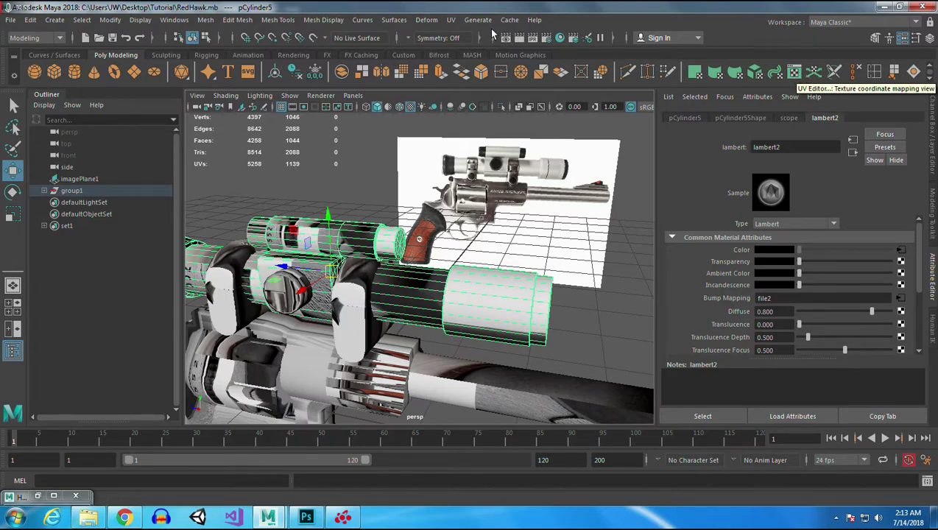
pyautogui.click(454, 24)
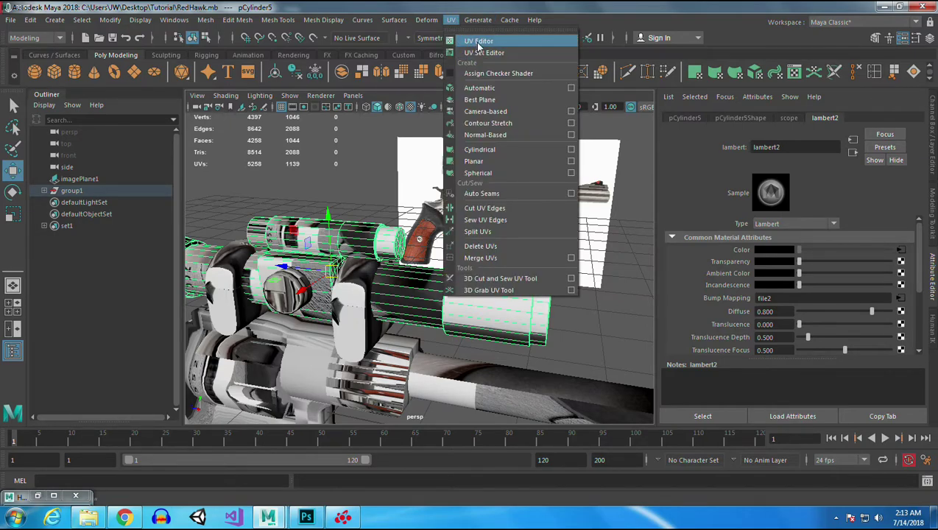
pyautogui.click(478, 42)
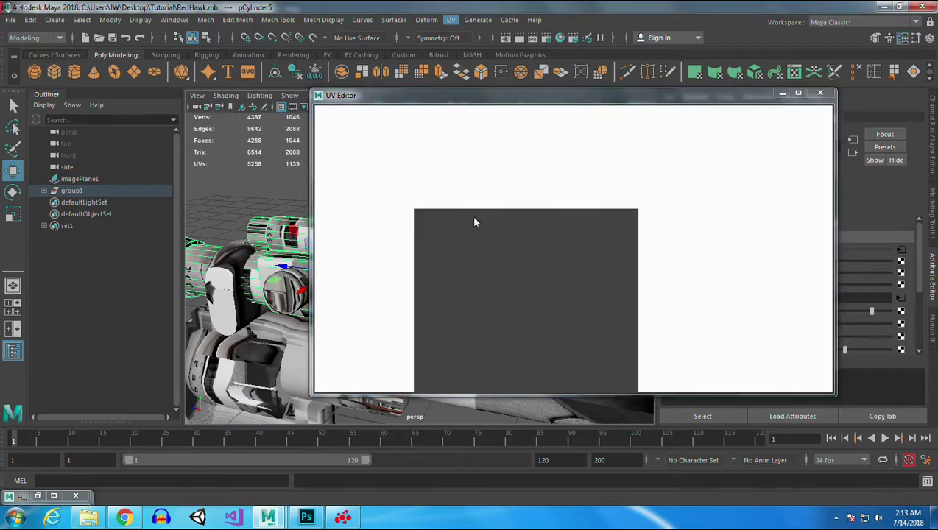
pyautogui.moveTo(468, 213); pyautogui.dragTo(462, 136)
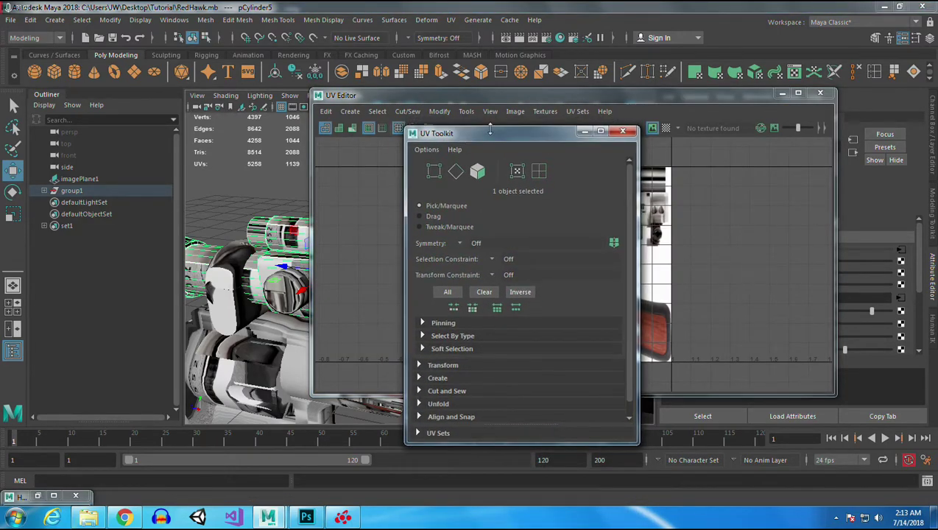
pyautogui.click(622, 131)
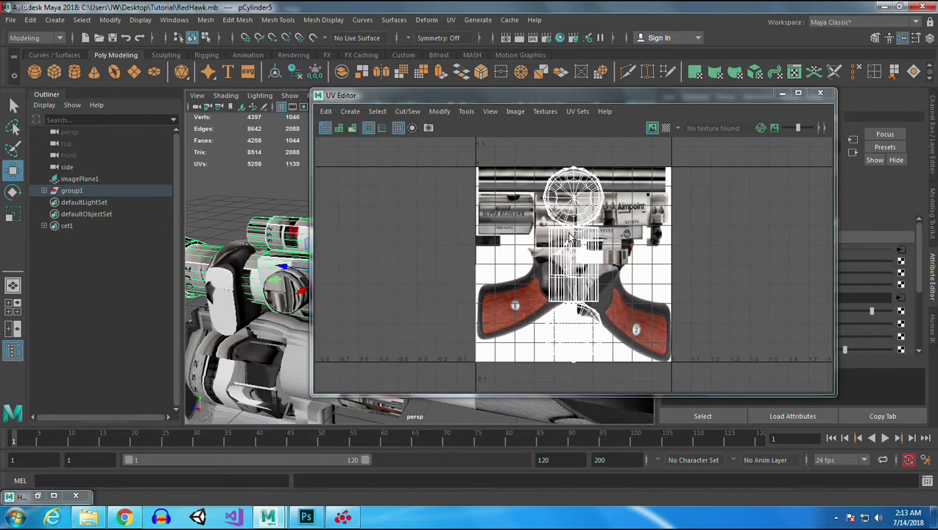
pyautogui.scroll(3, 618, 243)
pyautogui.keyDown('alt'); pyautogui.moveTo(635, 276); pyautogui.dragTo(614, 172, button='middle'); pyautogui.keyUp('alt')
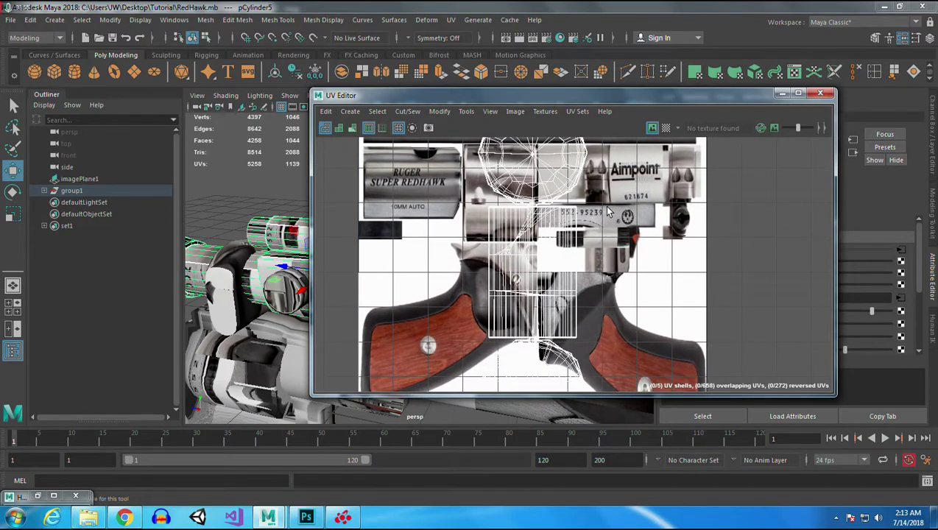
# - Apply a planar UV projection to the scope mesh from the X axis, fitted to the bounding box
pyautogui.click(781, 93)
pyautogui.scroll(-3, 397, 340)
pyautogui.keyDown('alt'); pyautogui.moveTo(397, 340); pyautogui.dragTo(343, 320); pyautogui.keyUp('alt')
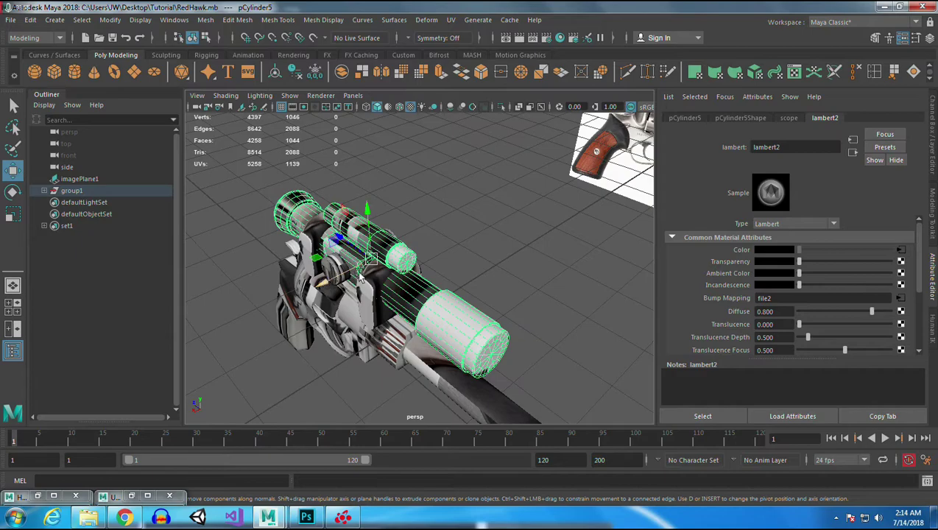
pyautogui.click(452, 21)
pyautogui.click(464, 9)
pyautogui.click(451, 19)
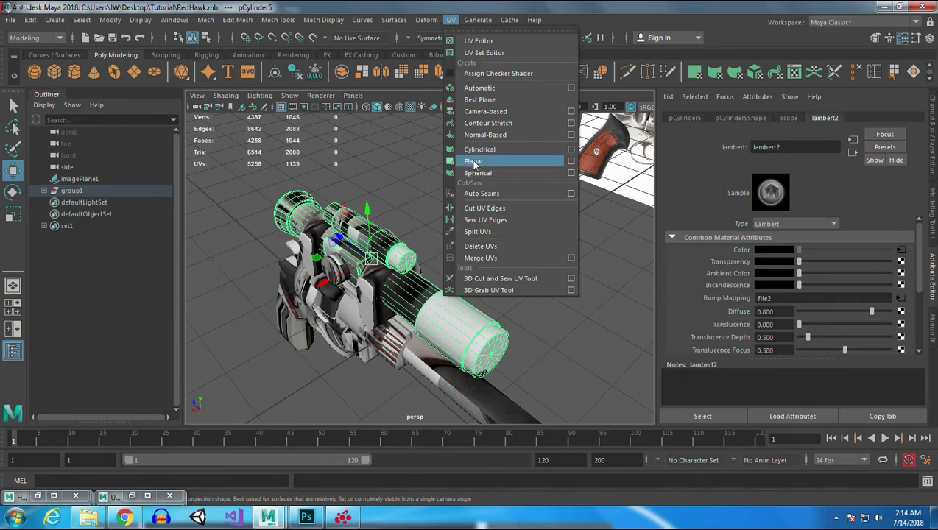
pyautogui.click(571, 162)
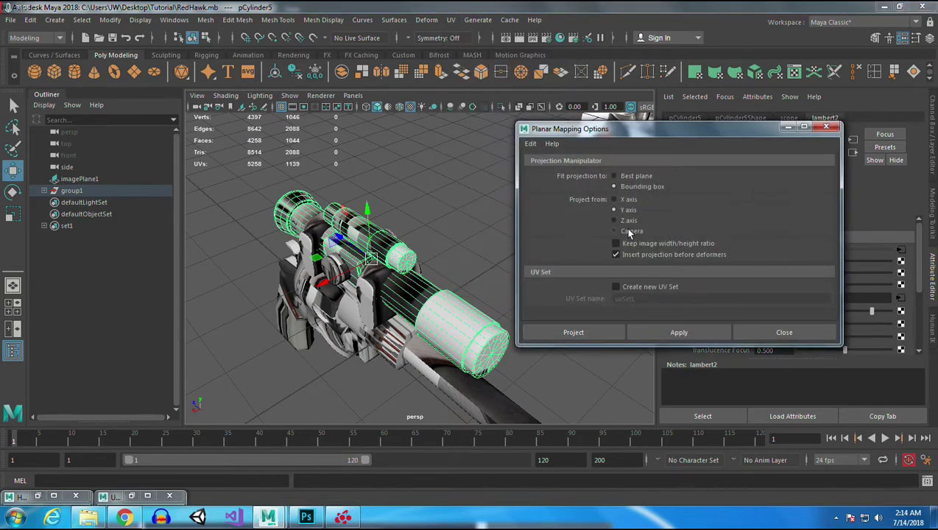
pyautogui.click(614, 199)
pyautogui.click(656, 332)
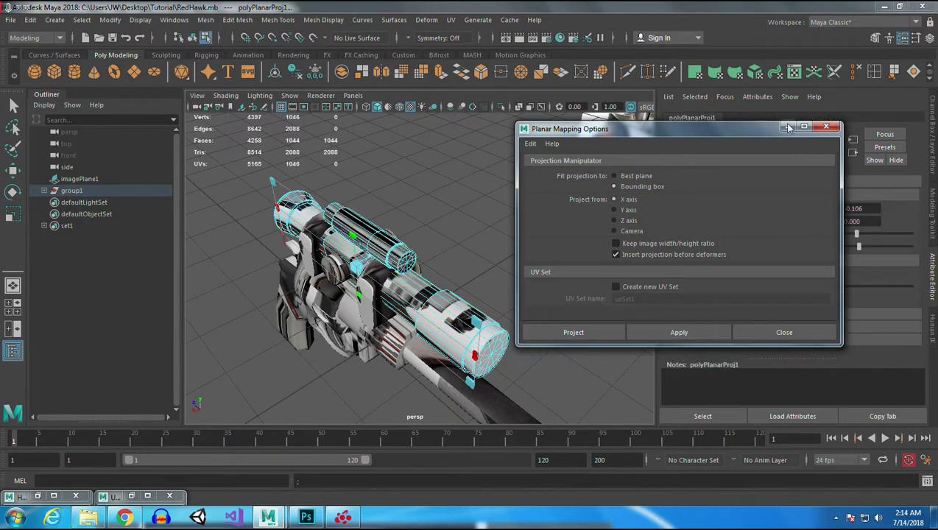
# - Scale the scope's UV shell down vertically in the UV Editor to restore the scope's slim side profile
pyautogui.click(130, 496)
pyautogui.keyDown('alt'); pyautogui.moveTo(619, 348); pyautogui.dragTo(578, 260, button='right'); pyautogui.keyUp('alt')
pyautogui.keyDown('alt'); pyautogui.moveTo(612, 242); pyautogui.dragTo(622, 211, button='middle'); pyautogui.keyUp('alt')
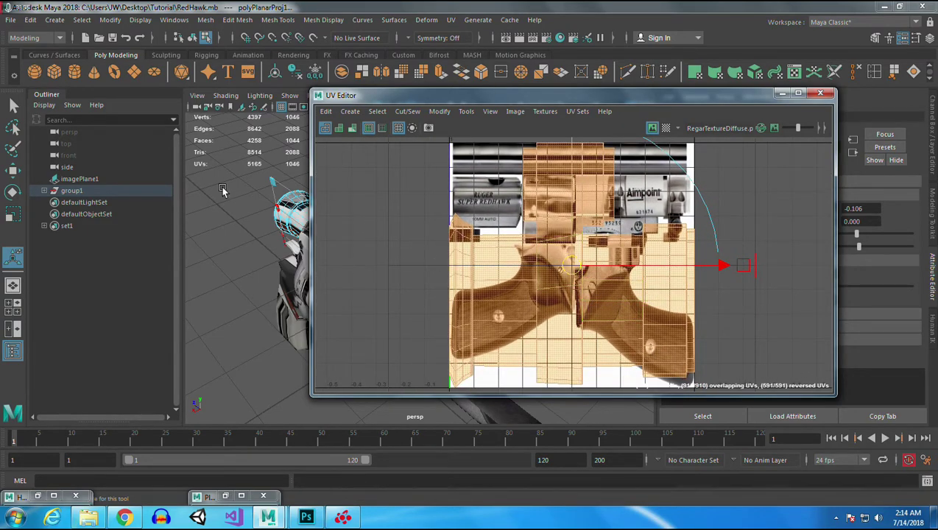
pyautogui.keyDown('alt'); pyautogui.moveTo(222, 190); pyautogui.dragTo(254, 199); pyautogui.keyUp('alt')
pyautogui.keyDown('alt'); pyautogui.moveTo(254, 198); pyautogui.dragTo(285, 212, button='right'); pyautogui.keyUp('alt')
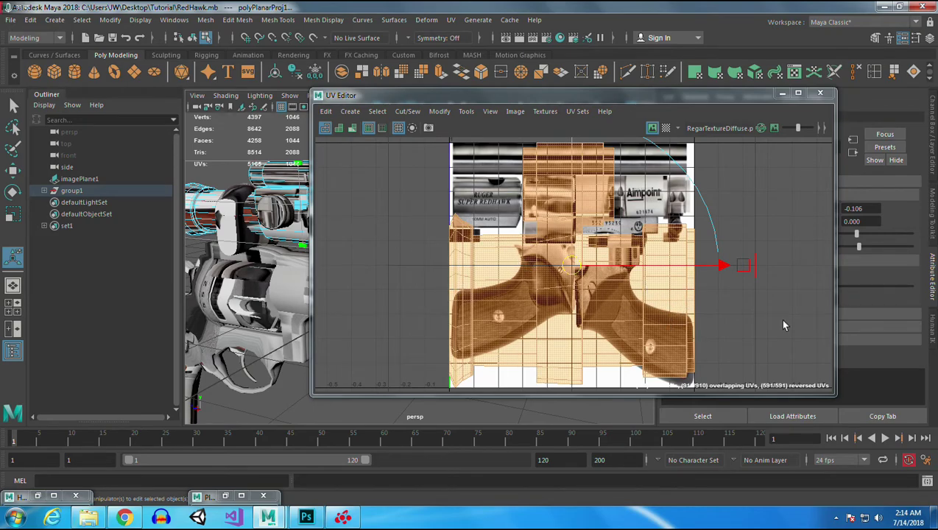
pyautogui.scroll(-2, 784, 324)
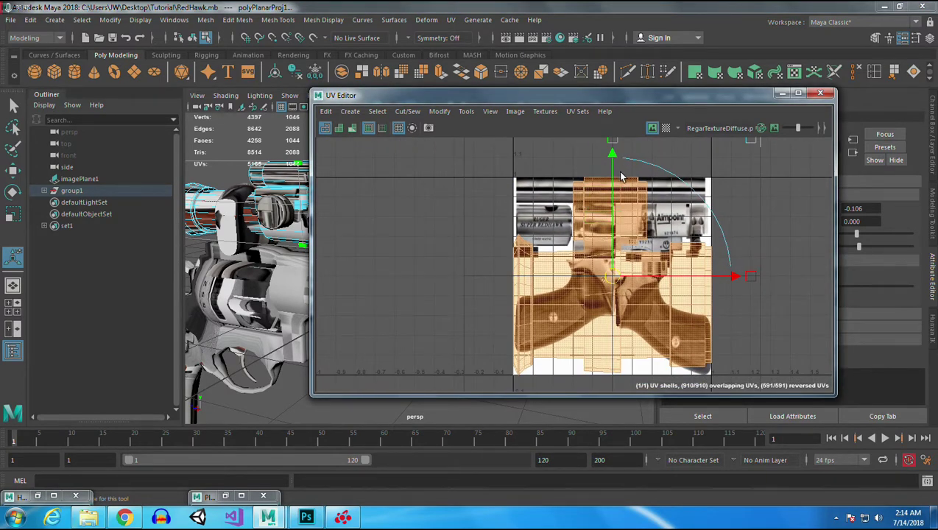
pyautogui.press('r')
pyautogui.moveTo(615, 233); pyautogui.dragTo(610, 268)
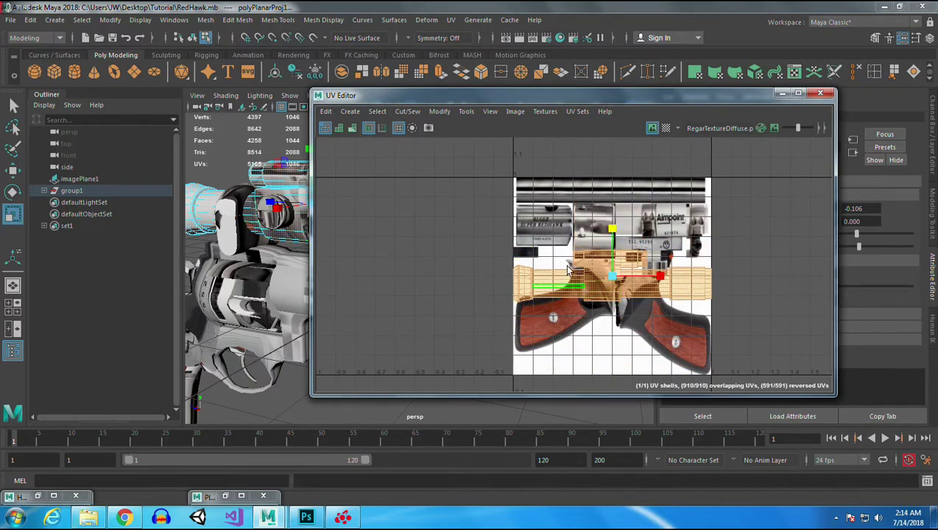
# - Move the scope's UV shell over the Aimpoint section of the diffuse texture and narrow it slightly
pyautogui.press('w')
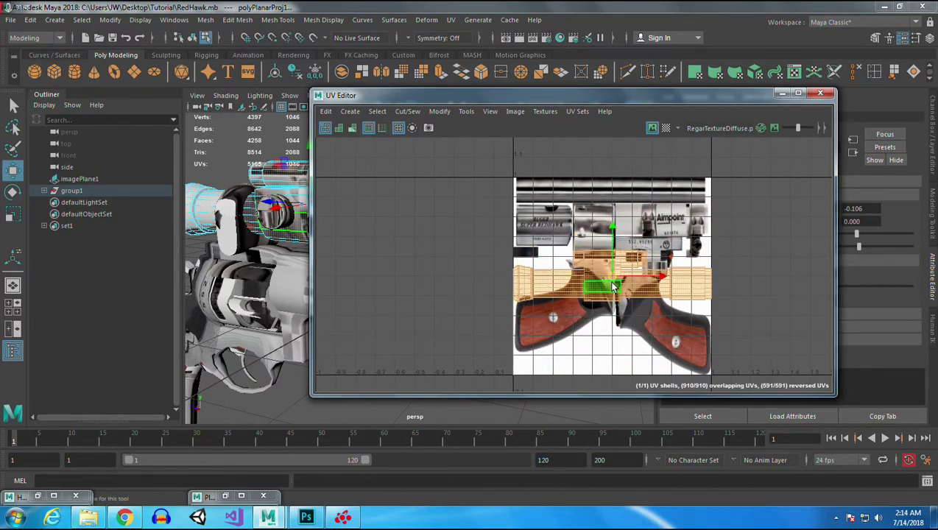
pyautogui.moveTo(611, 279); pyautogui.dragTo(729, 212)
pyautogui.press('r')
pyautogui.press('w')
pyautogui.press('r')
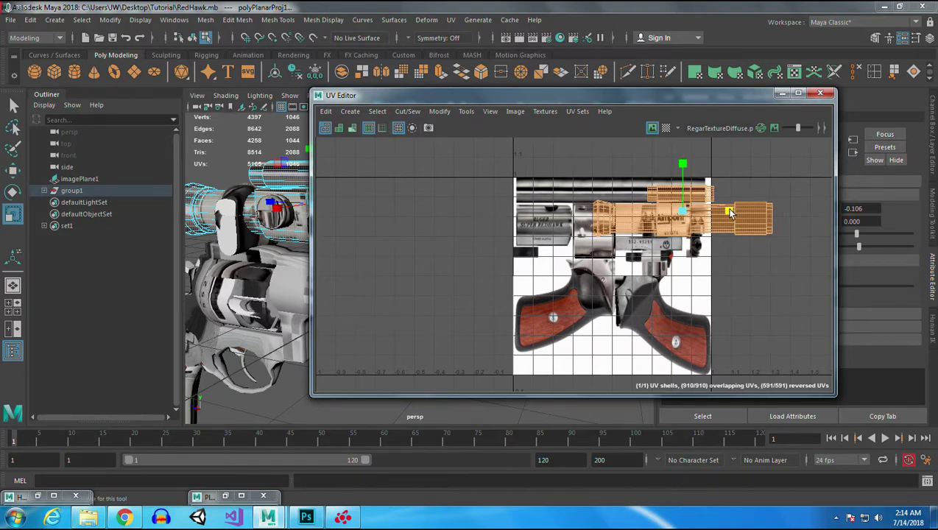
pyautogui.keyDown('alt'); pyautogui.moveTo(209, 293); pyautogui.dragTo(255, 346); pyautogui.keyUp('alt')
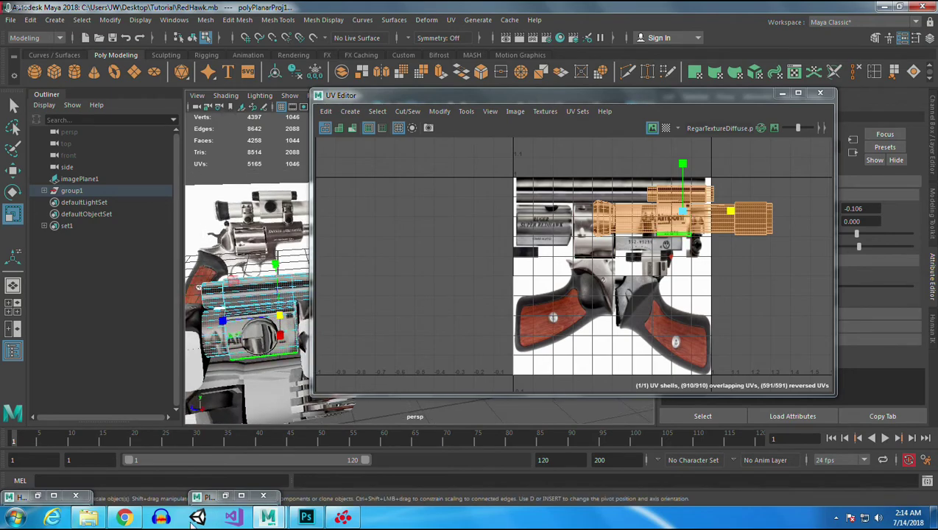
# - Open the Tutorial folder on the Desktop in Windows Explorer to reach the revolver reference photos
pyautogui.click(89, 520)
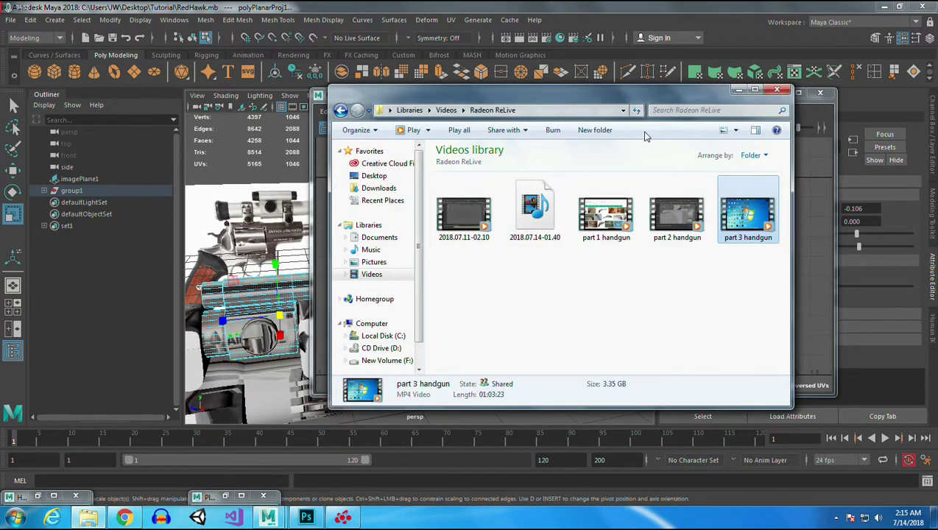
pyautogui.click(736, 91)
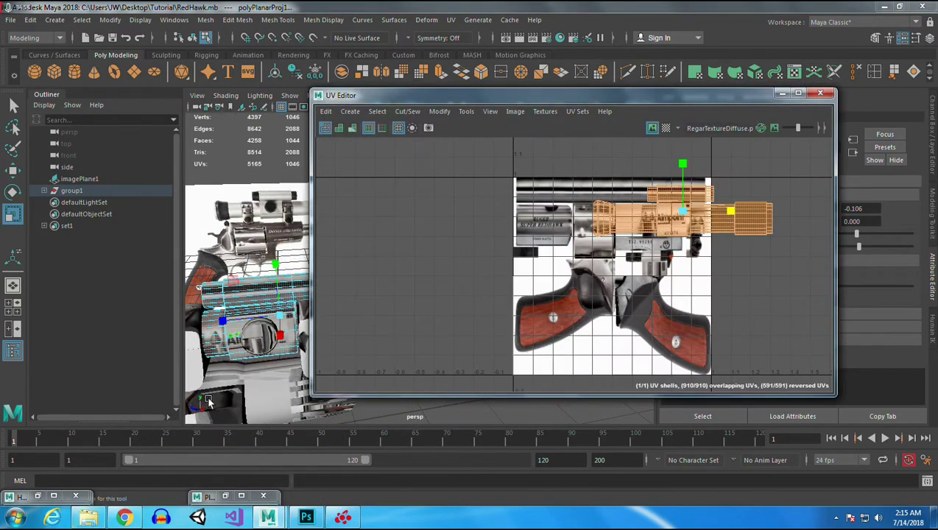
pyautogui.click(6, 519)
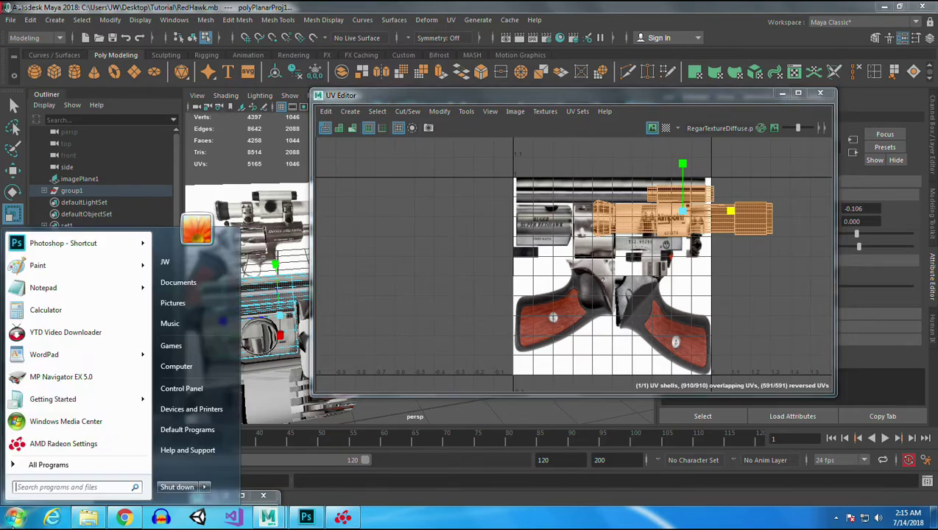
pyautogui.click(177, 367)
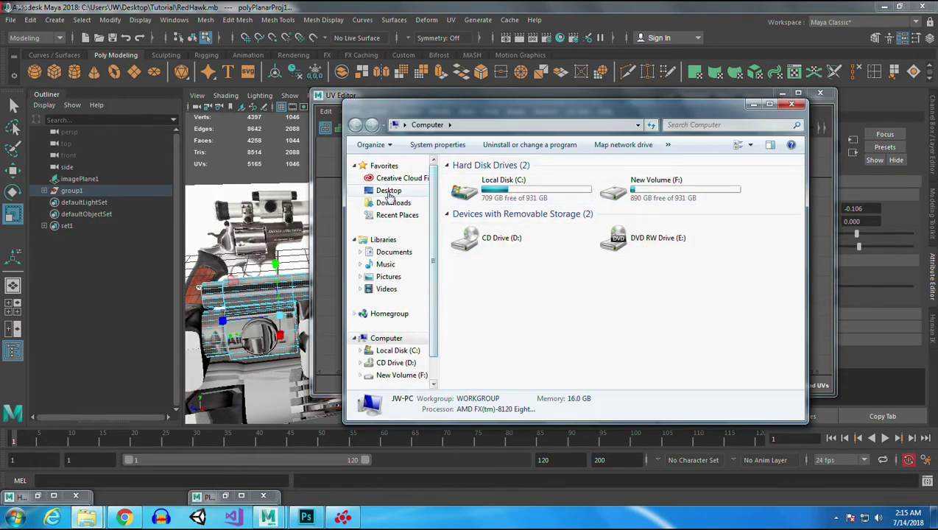
pyautogui.click(389, 191)
pyautogui.scroll(-5, 736, 346)
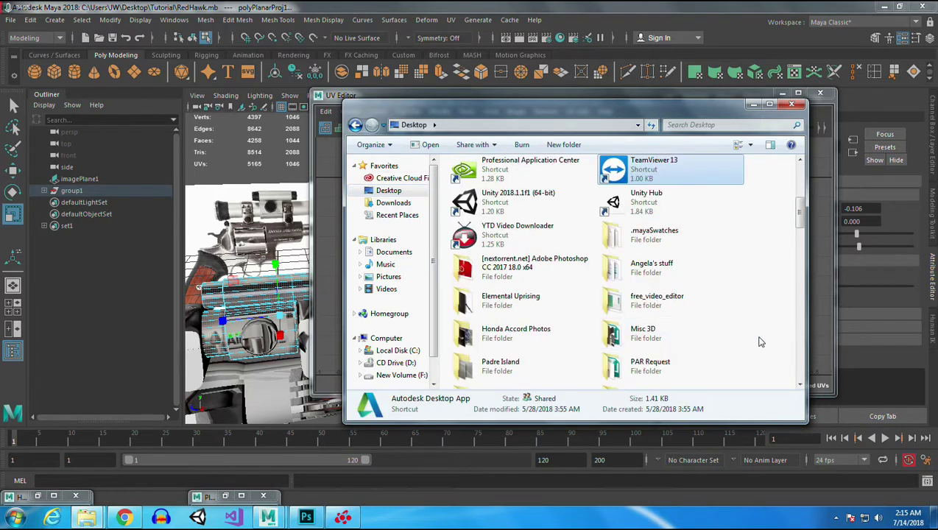
pyautogui.scroll(-3, 596, 334)
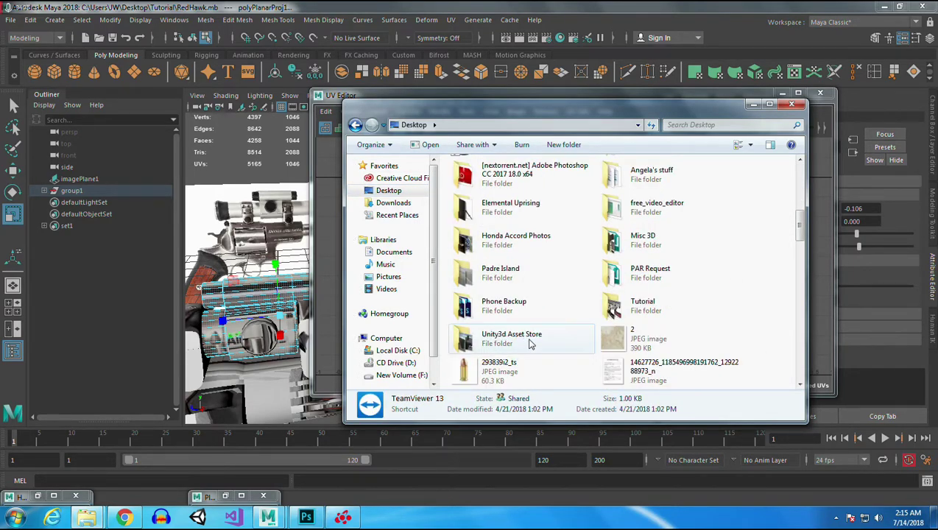
pyautogui.doubleClick(614, 304)
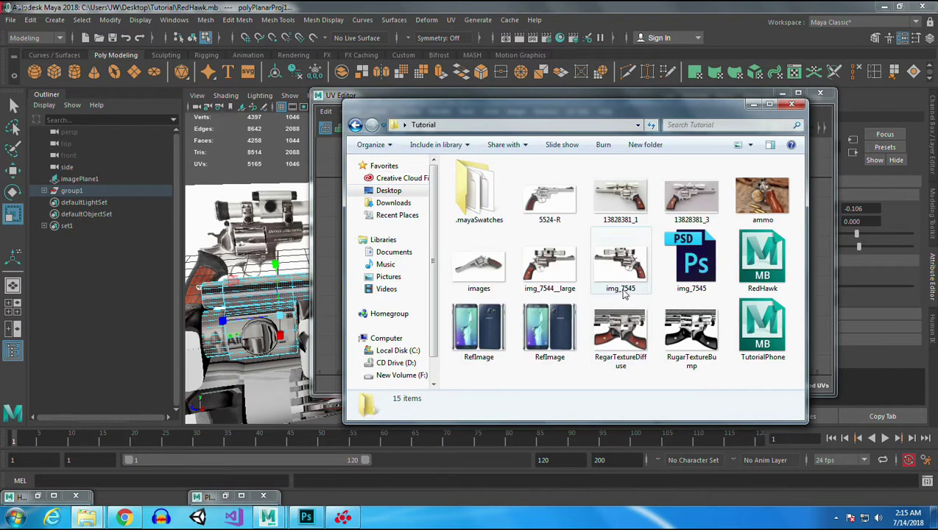
# - Examine the scope in the reference photos 13828381_1, img_7544__large and img_7545, and return to Maya
pyautogui.doubleClick(639, 203)
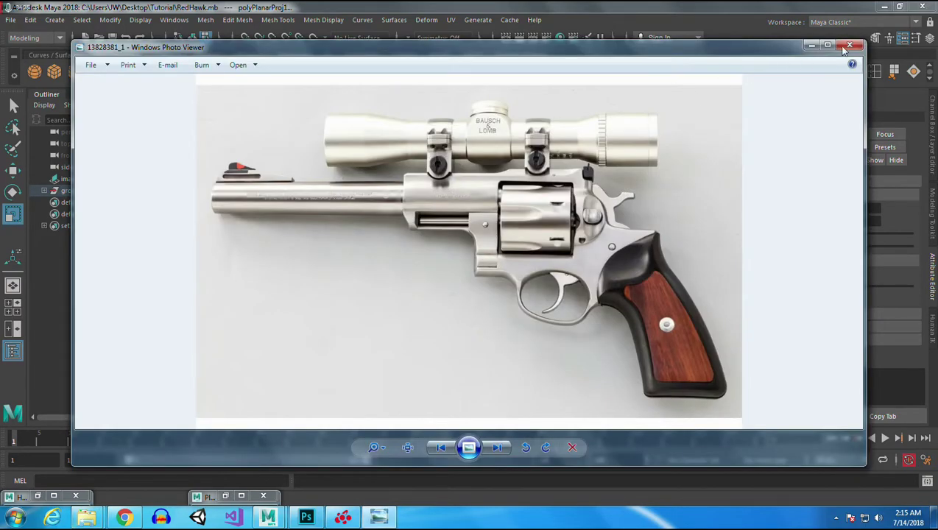
pyautogui.click(853, 46)
pyautogui.doubleClick(541, 254)
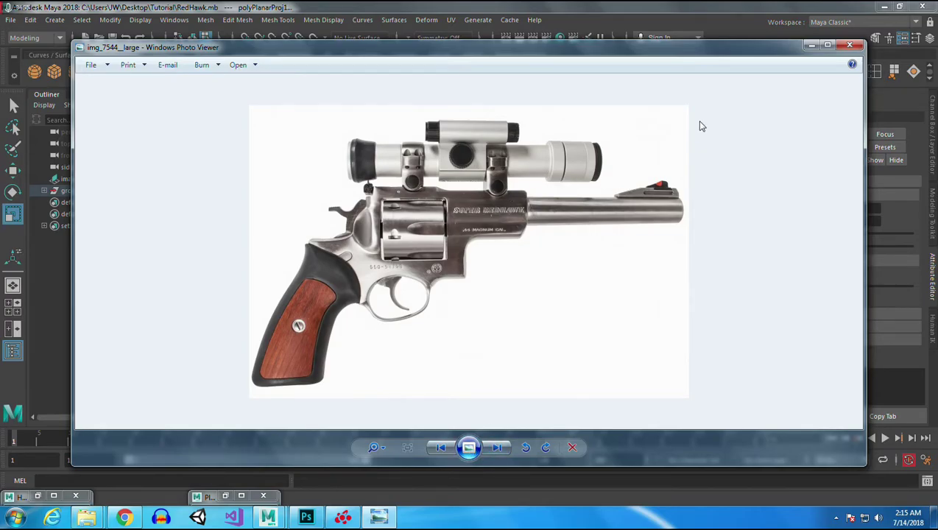
pyautogui.click(850, 47)
pyautogui.doubleClick(620, 261)
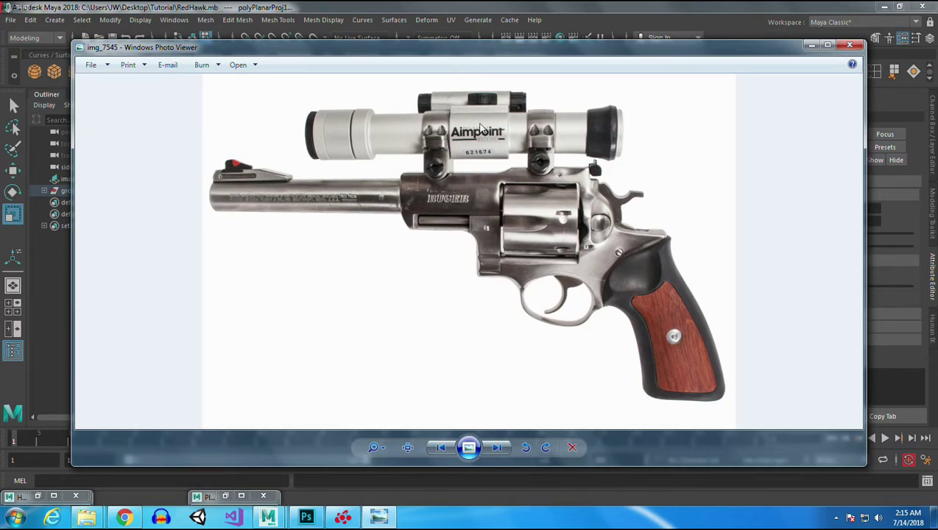
pyautogui.click(810, 45)
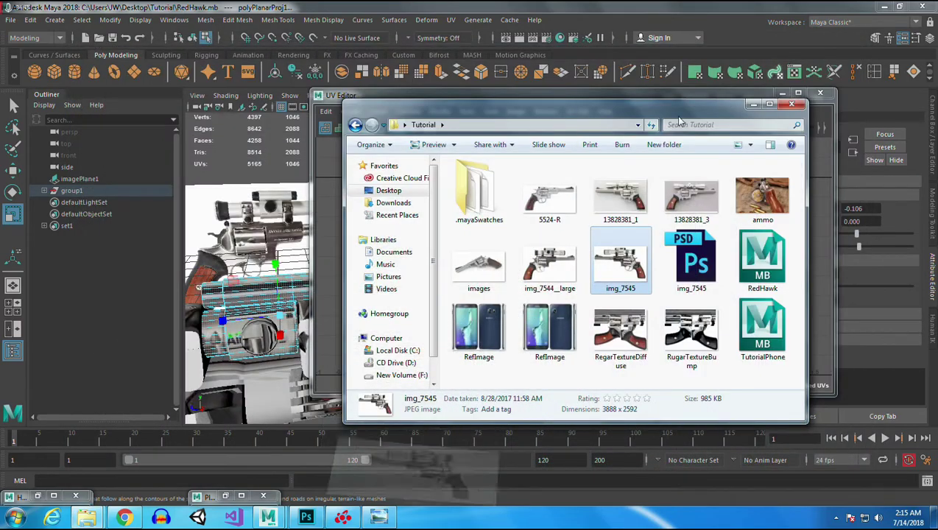
pyautogui.click(752, 91)
# - Delete the round knob cylinder on the side of the scope's Aimpoint block in the perspective view
pyautogui.click(783, 95)
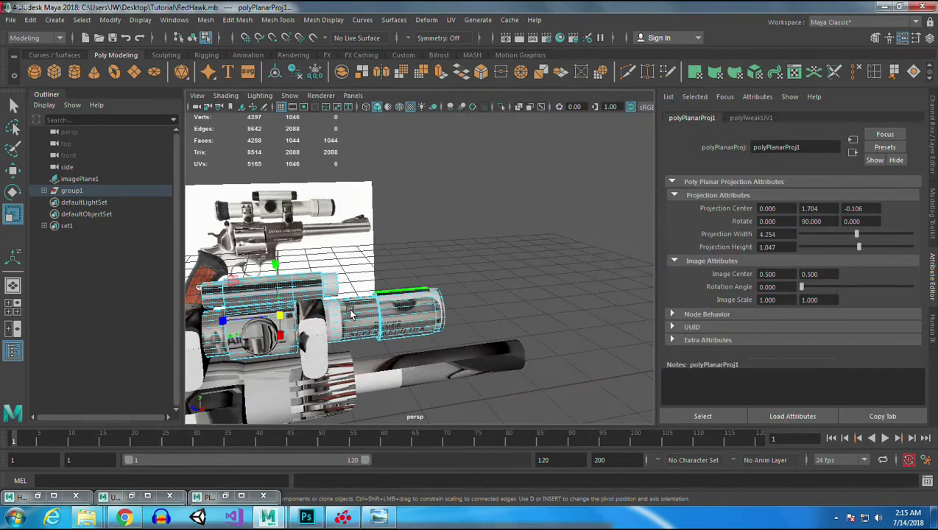
pyautogui.click(257, 341)
pyautogui.moveTo(371, 313); pyautogui.dragTo(431, 163, button='right')
pyautogui.click(258, 346)
pyautogui.keyDown('alt'); pyautogui.moveTo(589, 280); pyautogui.dragTo(555, 254); pyautogui.keyUp('alt')
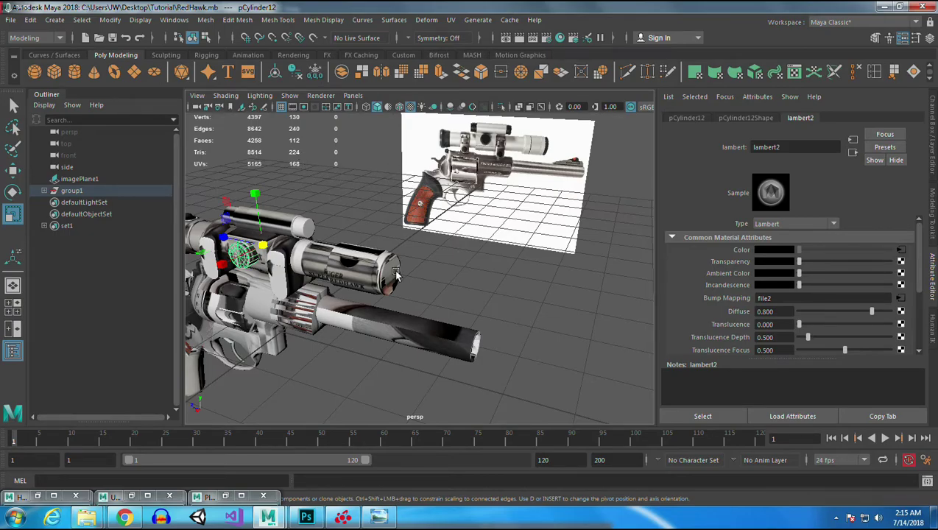
pyautogui.press('Delete')
pyautogui.keyDown('alt'); pyautogui.moveTo(273, 320); pyautogui.dragTo(405, 301); pyautogui.keyUp('alt')
pyautogui.scroll(5, 320, 267)
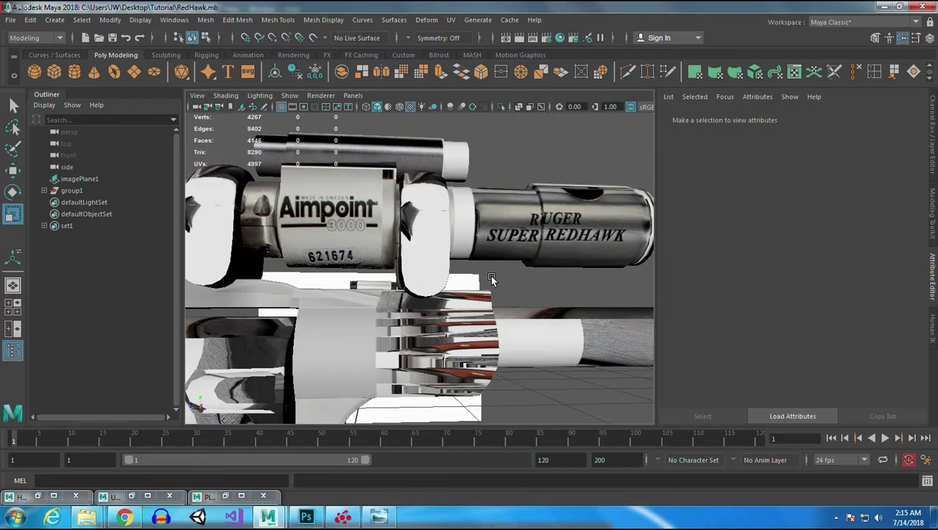
# - Select the faces of the scope's front and rear tube sections, leaving out the Aimpoint block and the small upper tube
pyautogui.scroll(-5, 546, 275)
pyautogui.keyDown('alt'); pyautogui.moveTo(546, 274); pyautogui.dragTo(287, 269); pyautogui.keyUp('alt')
pyautogui.scroll(5, 575, 323)
pyautogui.keyDown('alt'); pyautogui.moveTo(575, 322); pyautogui.dragTo(448, 280); pyautogui.keyUp('alt')
pyautogui.click(448, 280)
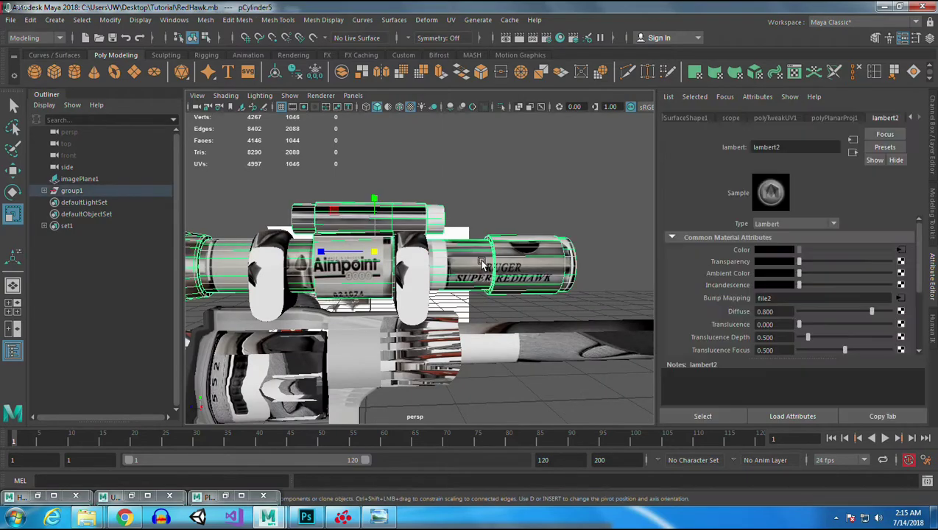
pyautogui.moveTo(499, 269); pyautogui.dragTo(513, 221, button='right')
pyautogui.keyDown('alt'); pyautogui.moveTo(499, 220); pyautogui.dragTo(472, 196); pyautogui.keyUp('alt')
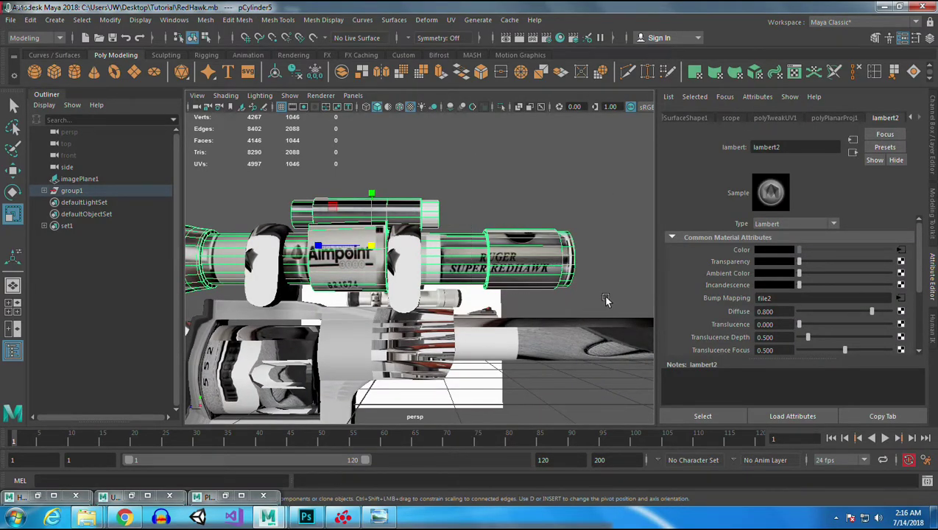
pyautogui.moveTo(510, 256)
pyautogui.keyDown('alt'); pyautogui.mouseDown()
pyautogui.moveTo(539, 275)
pyautogui.moveTo(504, 268)
pyautogui.mouseUp(); pyautogui.keyUp('alt')
pyautogui.moveTo(504, 265); pyautogui.dragTo(494, 213, button='right')
pyautogui.click(516, 259)
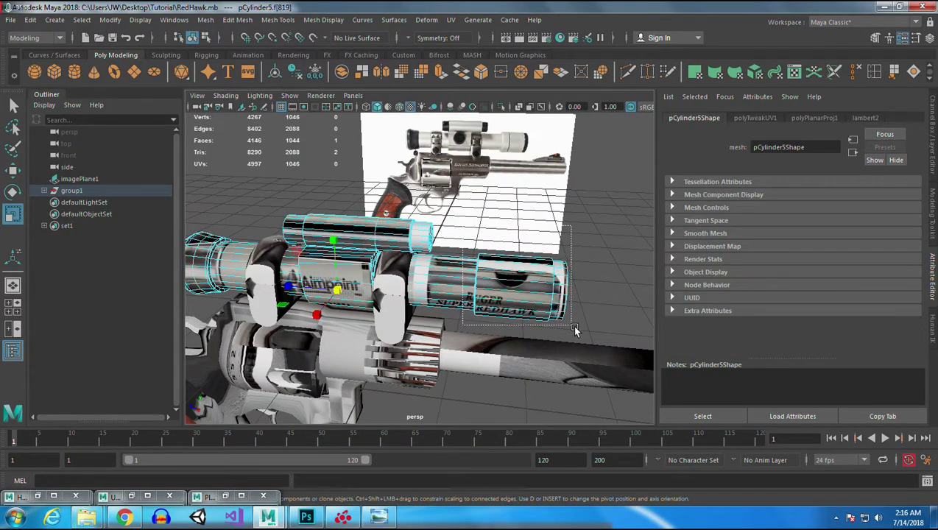
pyautogui.moveTo(571, 328); pyautogui.dragTo(602, 332)
pyautogui.keyDown('alt'); pyautogui.moveTo(428, 273); pyautogui.dragTo(300, 169); pyautogui.keyUp('alt')
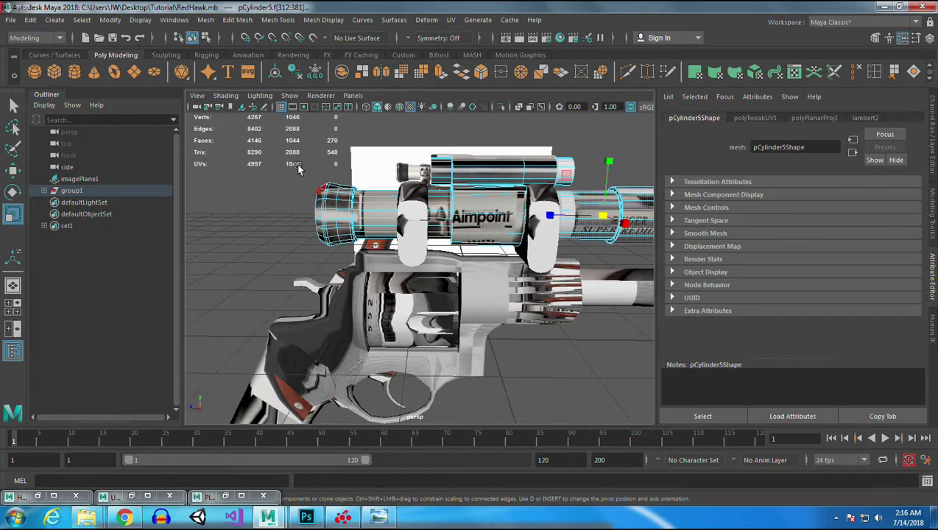
pyautogui.keyDown('shift'); pyautogui.moveTo(368, 262); pyautogui.dragTo(369, 262); pyautogui.keyUp('shift')
pyautogui.scroll(-2, 561, 323)
pyautogui.keyDown('alt'); pyautogui.moveTo(562, 323); pyautogui.dragTo(511, 265); pyautogui.keyUp('alt')
pyautogui.keyDown('alt'); pyautogui.moveTo(599, 260); pyautogui.dragTo(516, 324); pyautogui.keyUp('alt')
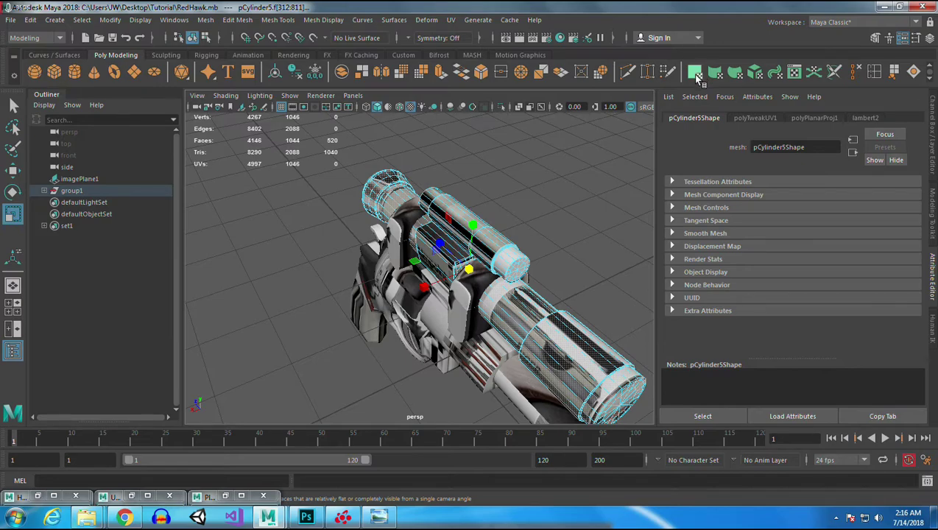
# - Apply a planar UV projection from the X axis, fitted to the bounding box, to the selected scope tube faces
pyautogui.click(451, 20)
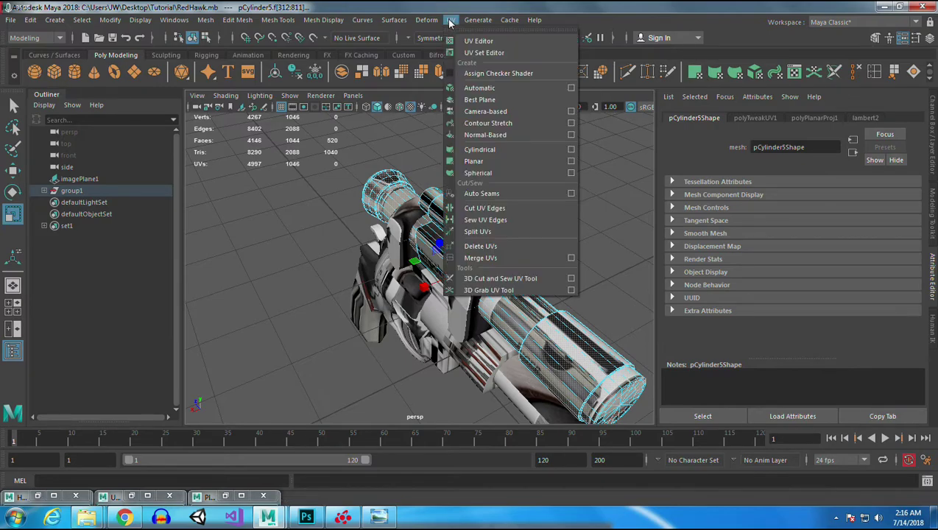
pyautogui.click(496, 160)
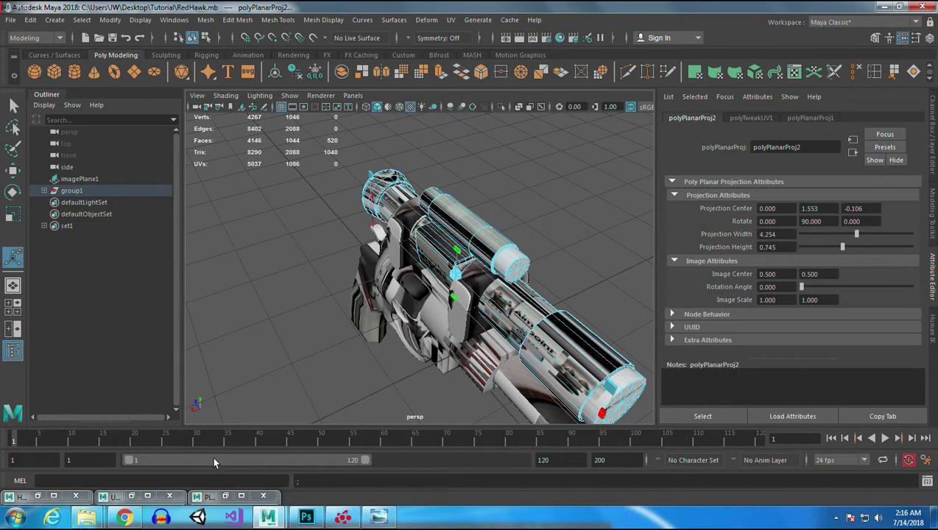
pyautogui.keyDown('alt'); pyautogui.moveTo(436, 292); pyautogui.dragTo(513, 331); pyautogui.keyUp('alt')
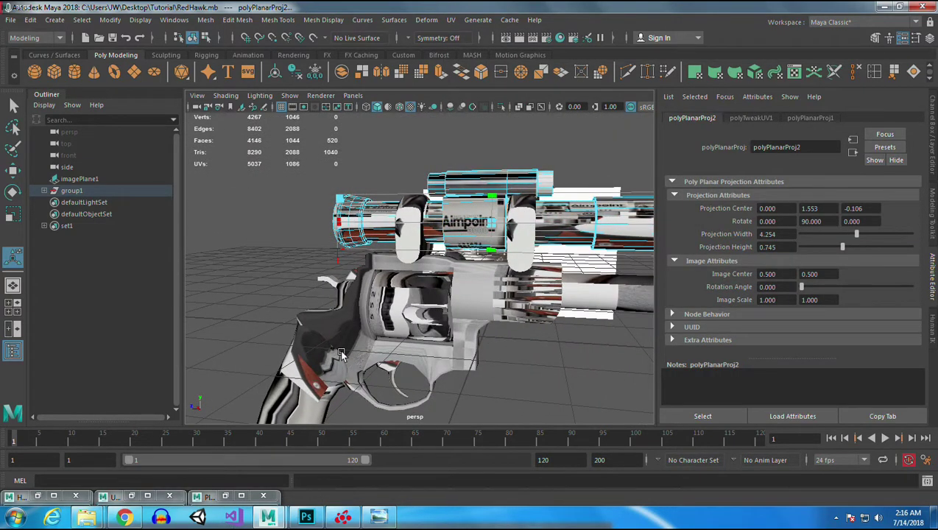
pyautogui.click(238, 503)
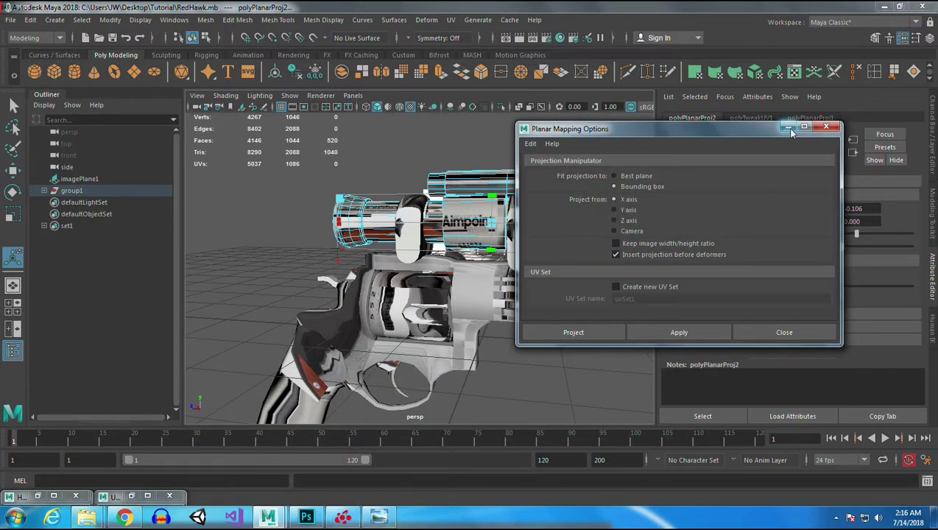
pyautogui.click(788, 128)
# - Scale the newly projected tube UV shells down vertically in the UV Editor to a slim side profile
pyautogui.click(131, 495)
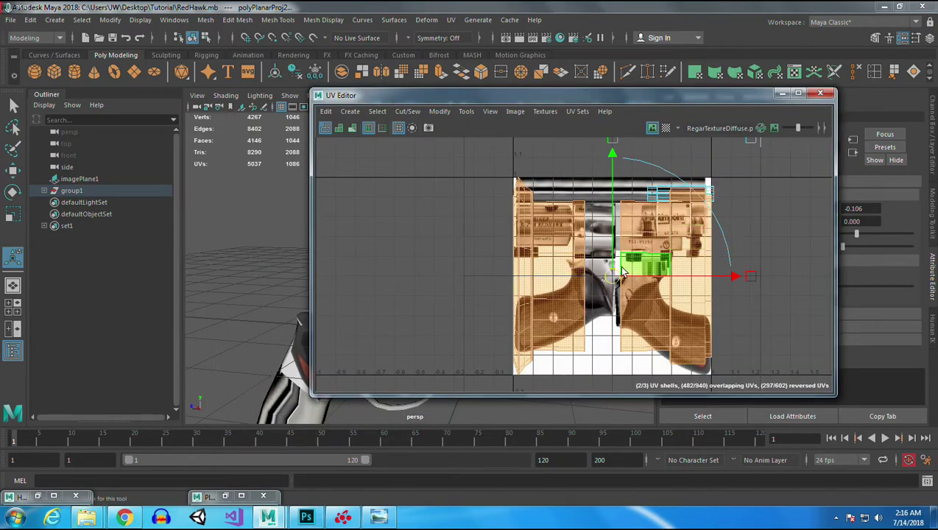
pyautogui.press('r')
pyautogui.moveTo(613, 234); pyautogui.dragTo(614, 275)
pyautogui.scroll(5, 650, 278)
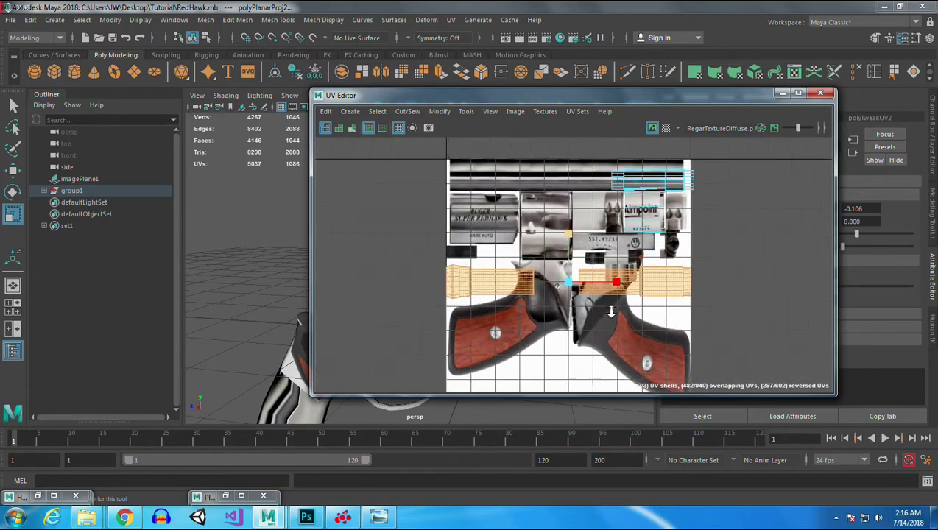
# - Select the UV shell covering the Aimpoint block and the upper tube in the UV Editor
pyautogui.scroll(6, 563, 227)
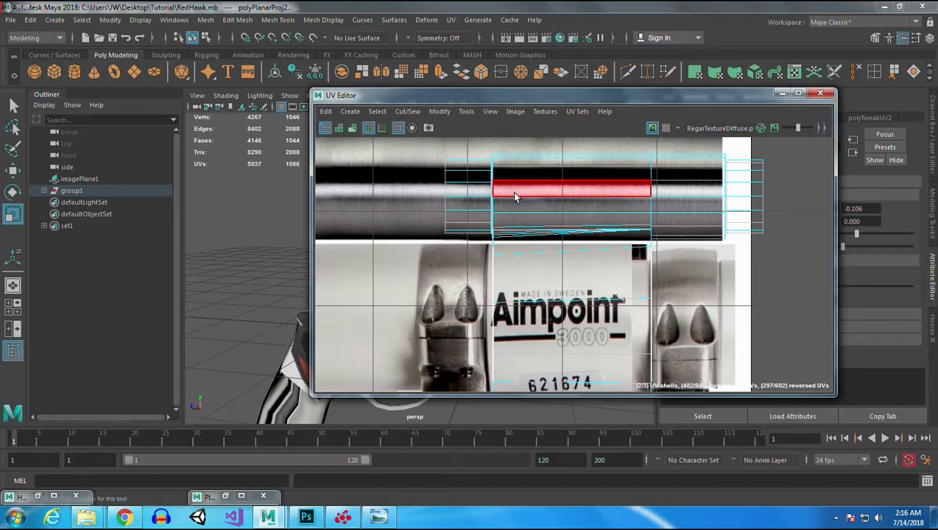
pyautogui.moveTo(512, 175); pyautogui.dragTo(457, 152, button='right')
pyautogui.moveTo(547, 167); pyautogui.dragTo(506, 238, button='right')
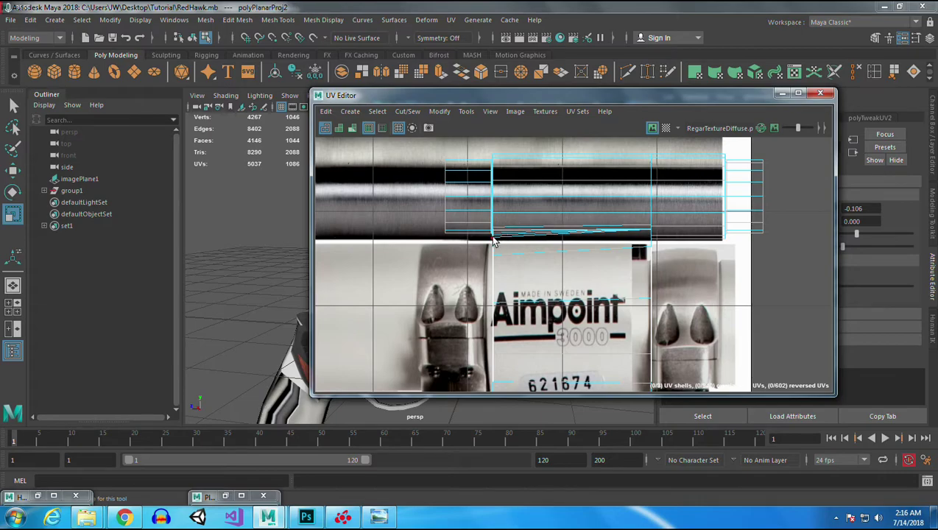
pyautogui.click(493, 240)
pyautogui.scroll(3, 663, 233)
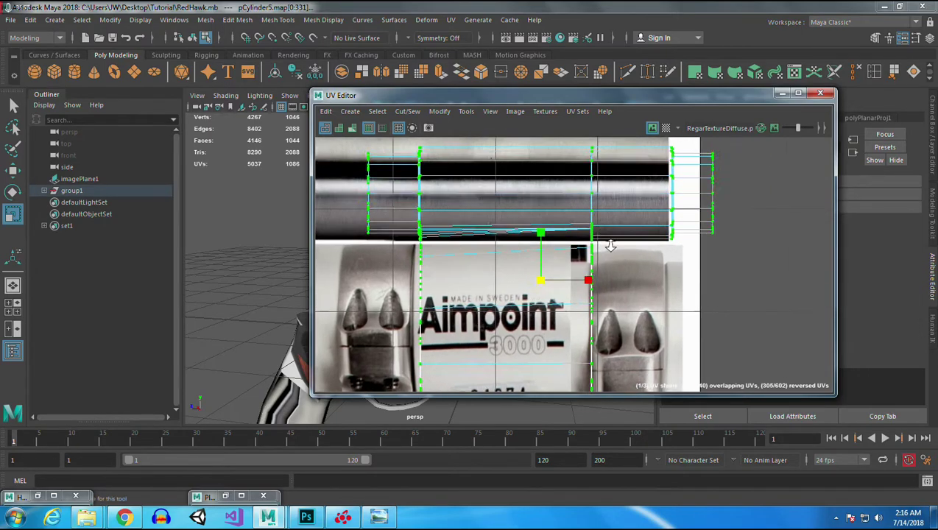
# - Select the faces of the small upper tube and its end caps in the orthographic side view
pyautogui.click(781, 93)
pyautogui.keyDown('alt'); pyautogui.moveTo(549, 256); pyautogui.dragTo(459, 293); pyautogui.keyUp('alt')
pyautogui.scroll(6, 631, 270)
pyautogui.keyDown('alt'); pyautogui.moveTo(438, 245); pyautogui.dragTo(474, 266); pyautogui.keyUp('alt')
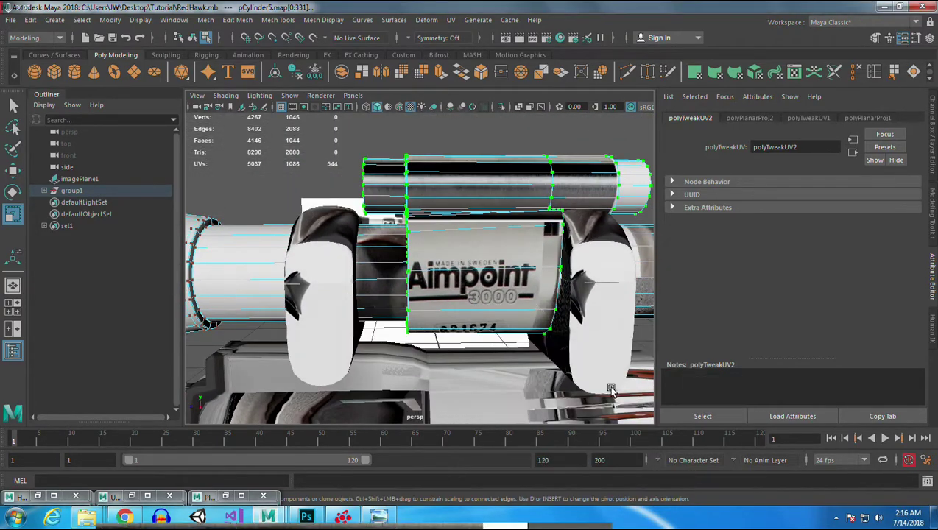
pyautogui.press('space')
pyautogui.press('space')
pyautogui.scroll(-15, 472, 262)
pyautogui.keyDown('alt'); pyautogui.moveTo(463, 209); pyautogui.dragTo(481, 251, button='middle'); pyautogui.keyUp('alt')
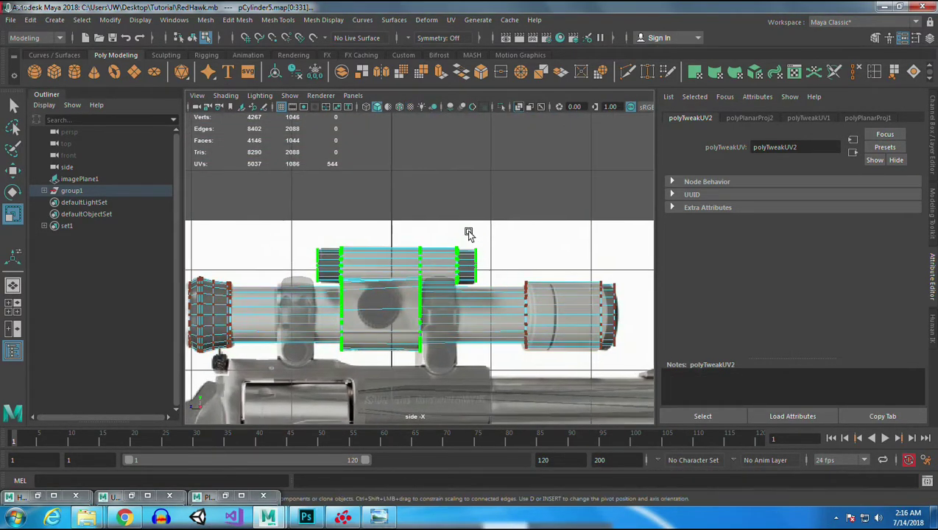
pyautogui.scroll(4, 480, 251)
pyautogui.moveTo(401, 237); pyautogui.dragTo(404, 212, button='right')
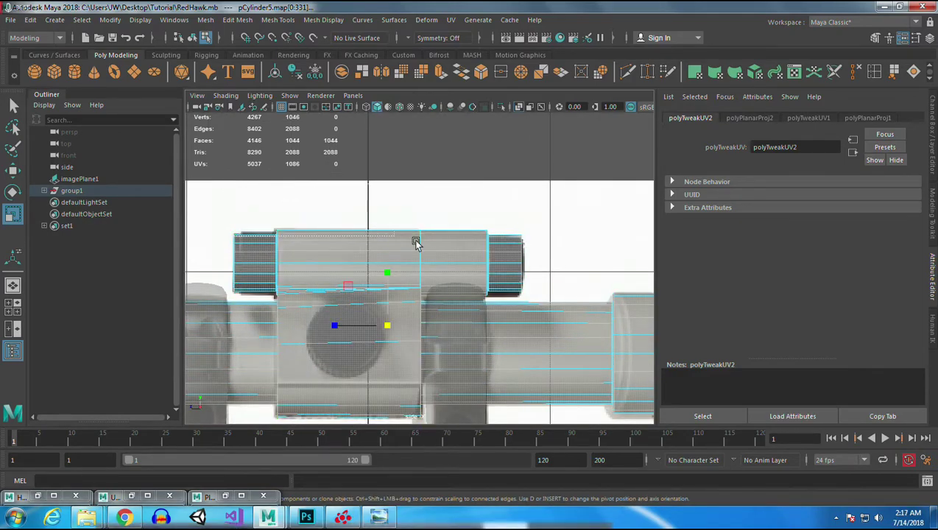
pyautogui.doubleClick(471, 289)
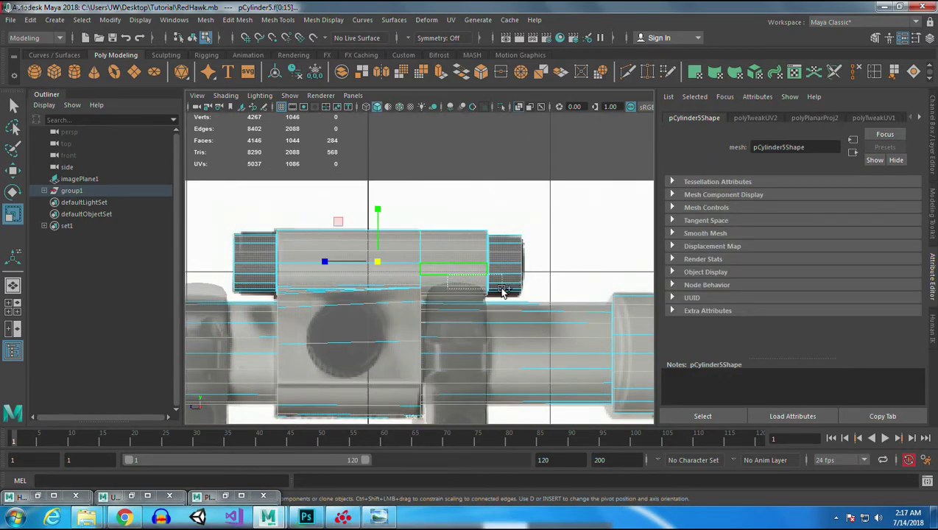
pyautogui.keyDown('shift'); pyautogui.moveTo(526, 296); pyautogui.dragTo(525, 296); pyautogui.keyUp('shift')
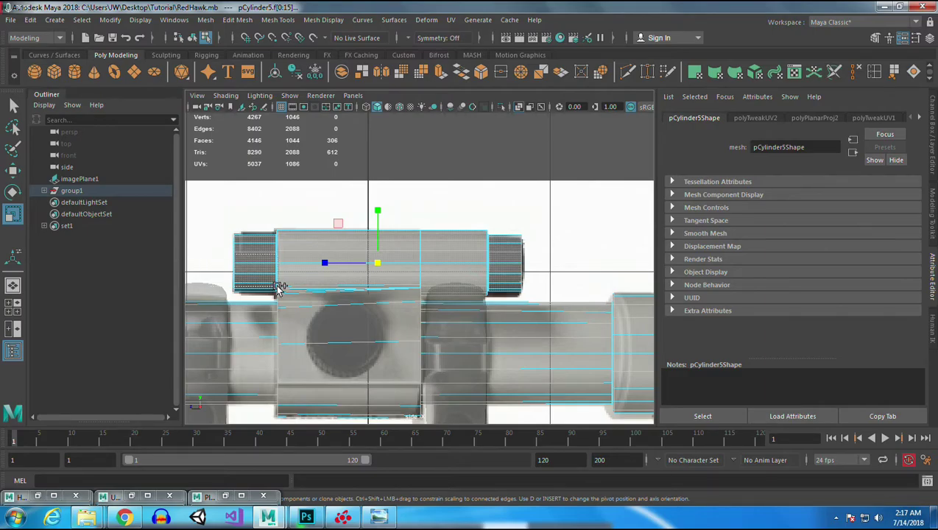
pyautogui.keyDown('shift'); pyautogui.moveTo(277, 290); pyautogui.dragTo(278, 291); pyautogui.keyUp('shift')
# - Deselect the Aimpoint block's top faces running alongside the small upper tube, working in the perspective view
pyautogui.press('space')
pyautogui.click(502, 179)
pyautogui.keyDown('alt'); pyautogui.moveTo(419, 229); pyautogui.dragTo(463, 219); pyautogui.keyUp('alt')
pyautogui.scroll(6, 465, 220)
pyautogui.keyDown('alt'); pyautogui.moveTo(475, 190); pyautogui.dragTo(441, 268, button='middle'); pyautogui.keyUp('alt')
pyautogui.keyDown('alt'); pyautogui.moveTo(441, 268); pyautogui.dragTo(519, 339); pyautogui.keyUp('alt')
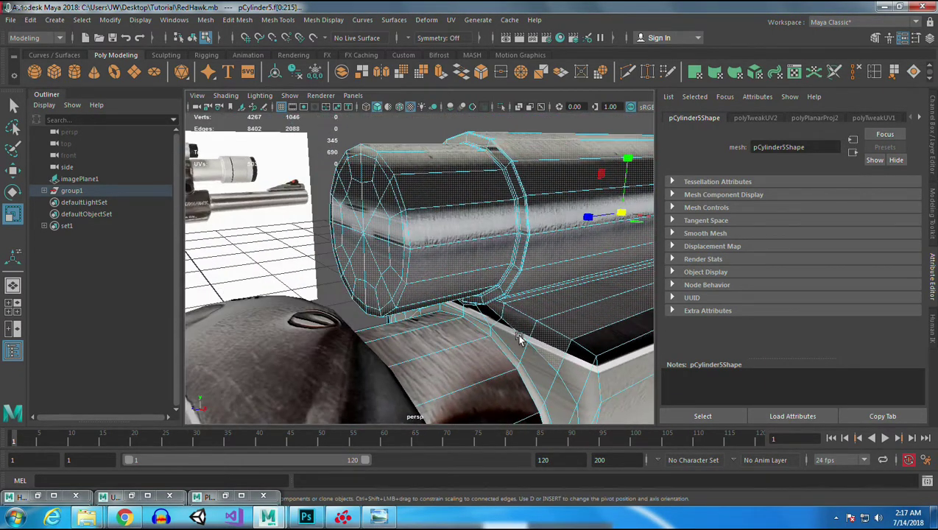
pyautogui.keyDown('ctrl'); pyautogui.click(546, 346); pyautogui.keyUp('ctrl')
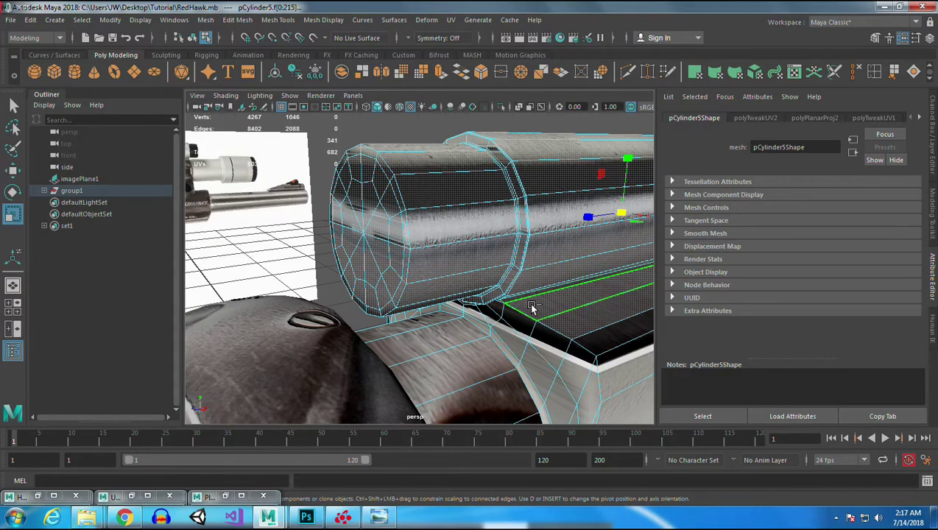
pyautogui.scroll(5, 523, 324)
pyautogui.keyDown('alt'); pyautogui.moveTo(523, 323); pyautogui.dragTo(221, 340); pyautogui.keyUp('alt')
pyautogui.scroll(-4, 431, 328)
pyautogui.scroll(4, 345, 331)
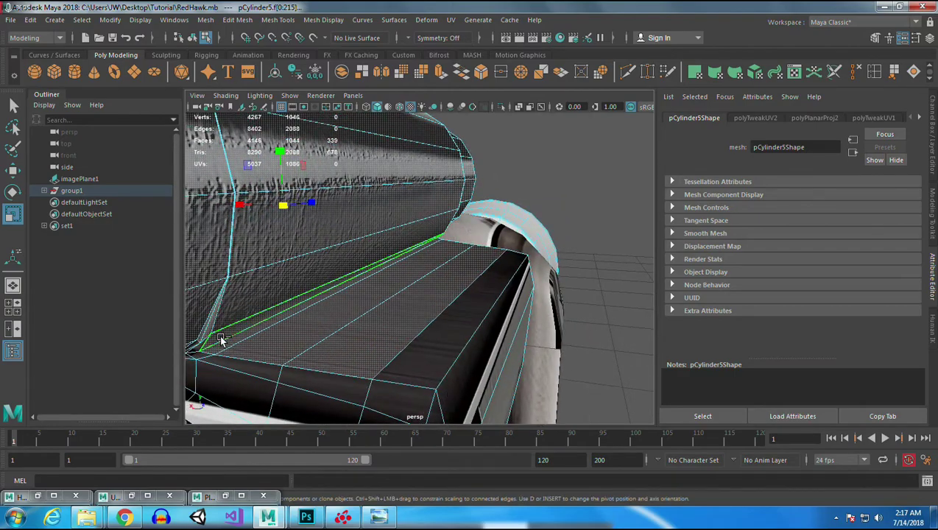
pyautogui.keyDown('ctrl'); pyautogui.click(232, 344); pyautogui.keyUp('ctrl')
pyautogui.keyDown('ctrl'); pyautogui.click(278, 344); pyautogui.keyUp('ctrl')
pyautogui.keyDown('ctrl'); pyautogui.click(336, 345); pyautogui.keyUp('ctrl')
# - Remove the remaining block faces from the upper tube selection and check around the tube's underside and ends
pyautogui.scroll(-2, 440, 359)
pyautogui.keyDown('alt'); pyautogui.moveTo(441, 360); pyautogui.dragTo(421, 308); pyautogui.keyUp('alt')
pyautogui.keyDown('ctrl'); pyautogui.click(474, 299); pyautogui.keyUp('ctrl')
pyautogui.keyDown('ctrl'); pyautogui.click(507, 294); pyautogui.keyUp('ctrl')
pyautogui.keyDown('ctrl'); pyautogui.click(529, 283); pyautogui.keyUp('ctrl')
pyautogui.keyDown('alt'); pyautogui.moveTo(422, 358); pyautogui.dragTo(413, 359); pyautogui.keyUp('alt')
pyautogui.keyDown('alt'); pyautogui.moveTo(413, 360); pyautogui.dragTo(584, 295, button='right'); pyautogui.keyUp('alt')
pyautogui.keyDown('alt'); pyautogui.moveTo(584, 295); pyautogui.dragTo(397, 261); pyautogui.keyUp('alt')
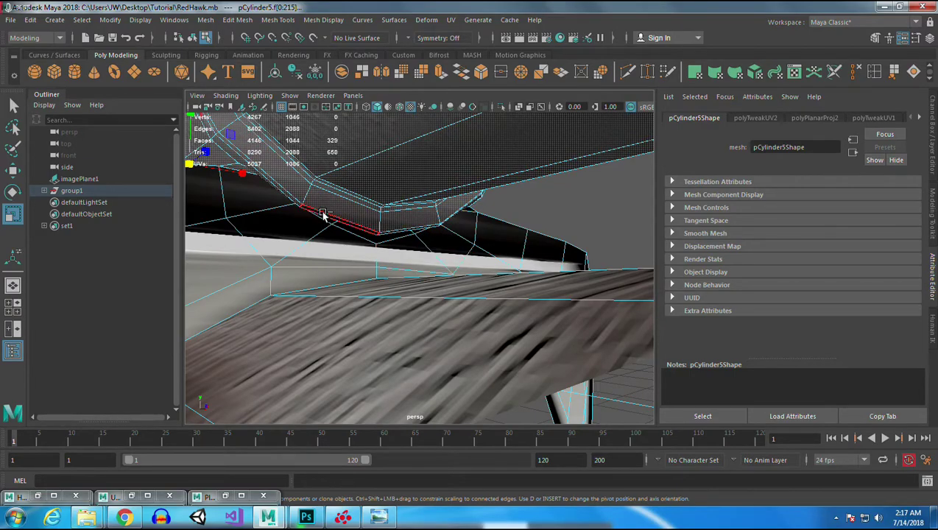
pyautogui.keyDown('alt'); pyautogui.moveTo(480, 253); pyautogui.dragTo(419, 255); pyautogui.keyUp('alt')
pyautogui.keyDown('alt'); pyautogui.moveTo(258, 259); pyautogui.dragTo(492, 329); pyautogui.keyUp('alt')
pyautogui.keyDown('alt'); pyautogui.moveTo(492, 329); pyautogui.dragTo(333, 247, button='right'); pyautogui.keyUp('alt')
pyautogui.keyDown('alt'); pyautogui.moveTo(333, 247); pyautogui.dragTo(446, 293); pyautogui.keyUp('alt')
# - Apply a planar UV projection from the X axis, fitted to the bounding box, to the selected upper tube faces
pyautogui.click(694, 71)
pyautogui.click(225, 495)
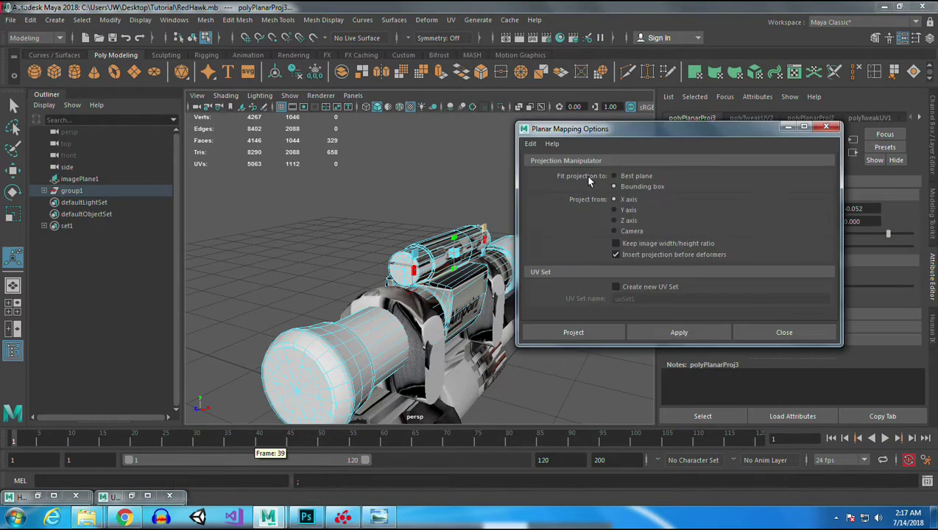
pyautogui.click(131, 496)
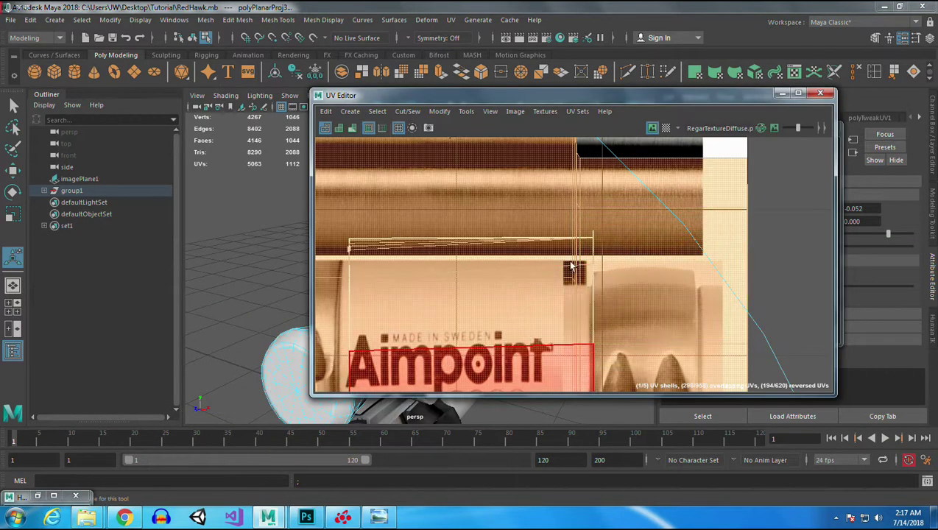
pyautogui.keyDown('alt'); pyautogui.moveTo(604, 316); pyautogui.dragTo(508, 173, button='right'); pyautogui.keyUp('alt')
pyautogui.keyDown('alt'); pyautogui.moveTo(589, 251); pyautogui.dragTo(612, 187, button='middle'); pyautogui.keyUp('alt')
pyautogui.press('w')
pyautogui.keyDown('alt'); pyautogui.moveTo(609, 267); pyautogui.dragTo(435, 248, button='right'); pyautogui.keyUp('alt')
pyautogui.keyDown('alt'); pyautogui.moveTo(661, 234); pyautogui.dragTo(620, 199, button='right'); pyautogui.keyUp('alt')
pyautogui.keyDown('alt'); pyautogui.moveTo(676, 228); pyautogui.dragTo(655, 171, button='middle'); pyautogui.keyUp('alt')
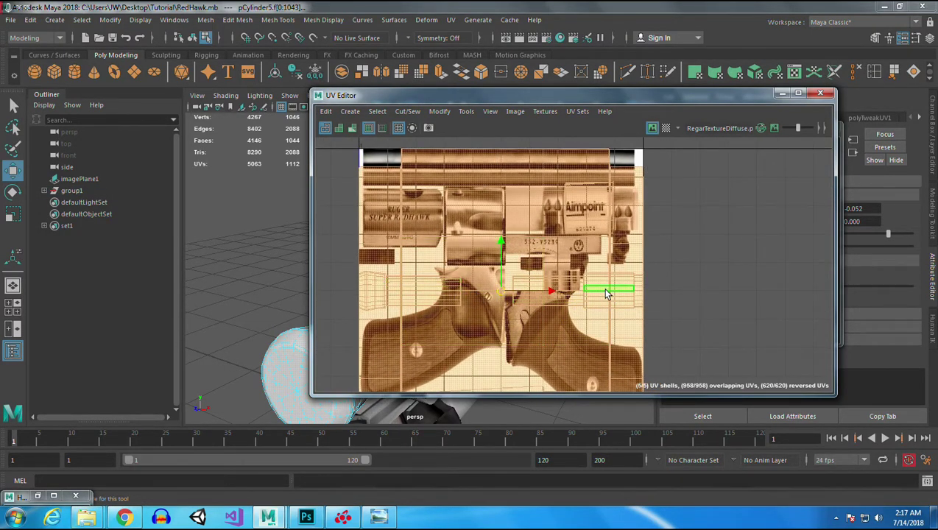
# - Select the upper tube's UV shell and shrink it onto the plain silver patch between the revolver cylinder and the Aimpoint image
pyautogui.click(738, 319)
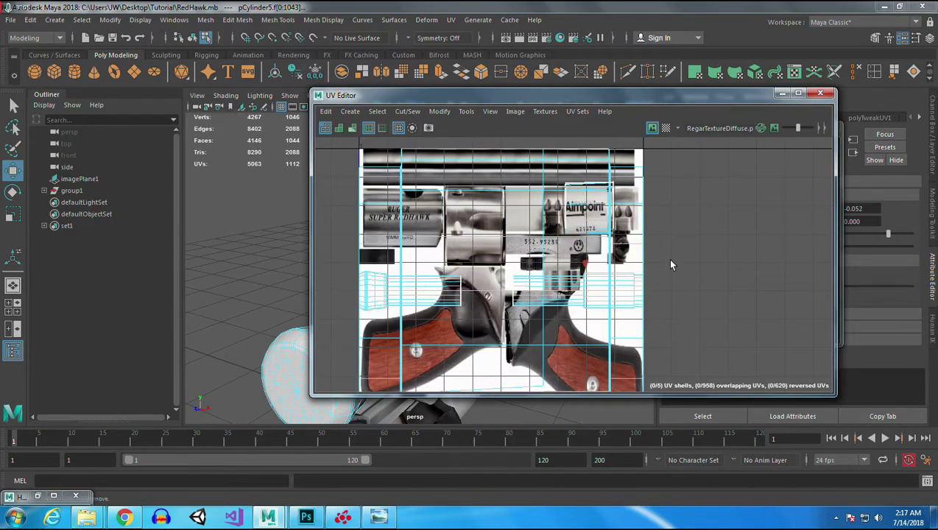
pyautogui.click(777, 94)
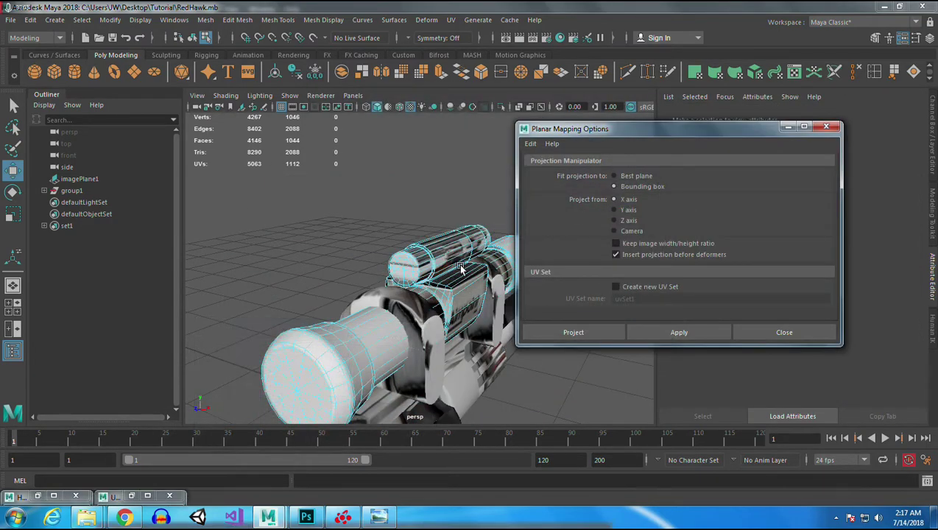
pyautogui.click(483, 253)
pyautogui.keyDown('alt'); pyautogui.moveTo(482, 251); pyautogui.dragTo(356, 241); pyautogui.keyUp('alt')
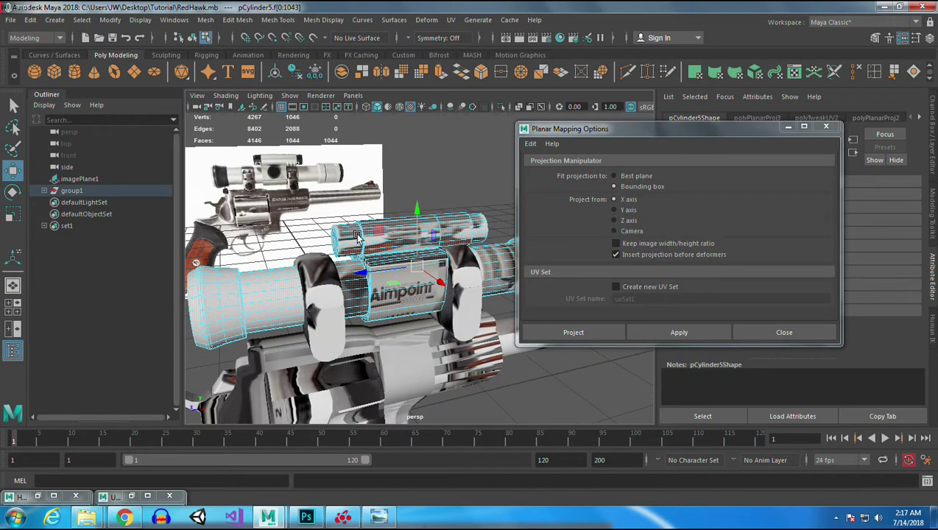
pyautogui.click(131, 495)
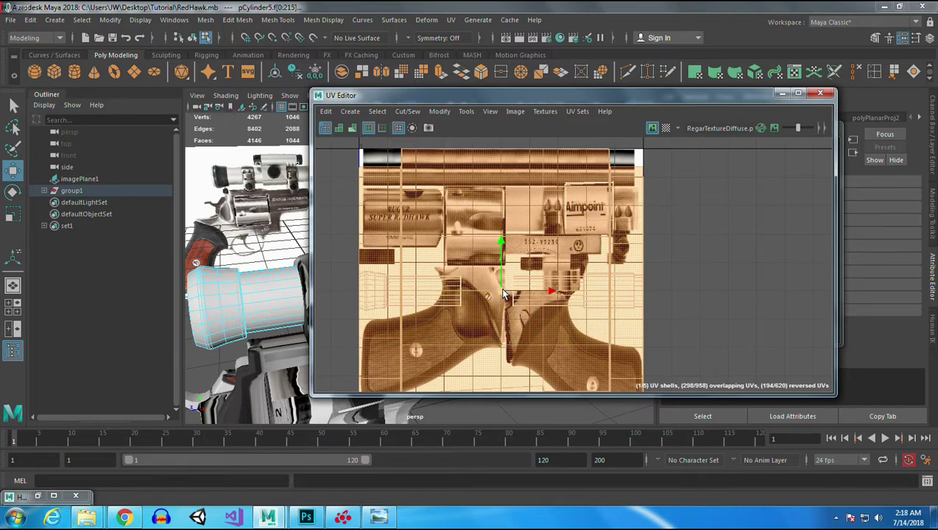
pyautogui.moveTo(503, 296); pyautogui.dragTo(522, 211)
pyautogui.press('r')
pyautogui.moveTo(522, 161); pyautogui.dragTo(528, 210)
# - Move the front scope tube's UV shell onto the same silver patch and narrow it to fit inside
pyautogui.moveTo(516, 283); pyautogui.dragTo(619, 311)
pyautogui.press('w')
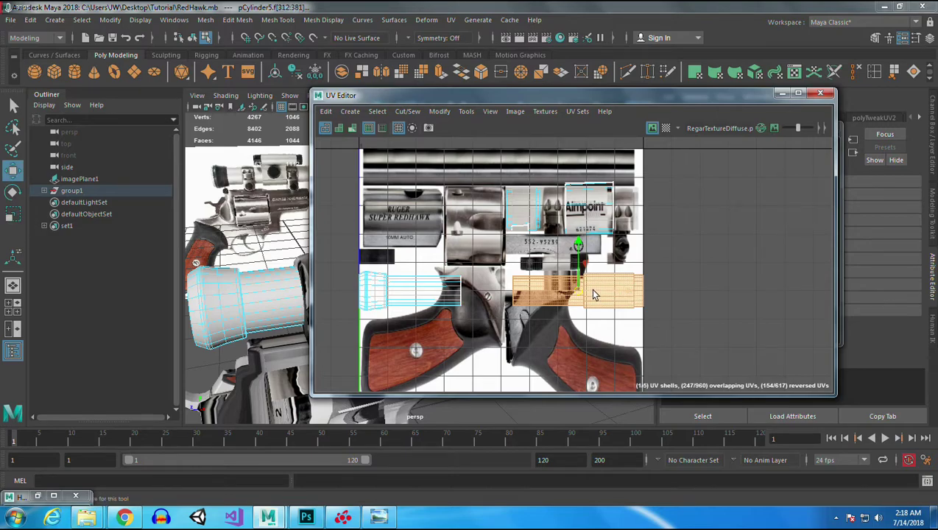
pyautogui.moveTo(579, 293); pyautogui.dragTo(544, 213)
pyautogui.press('r')
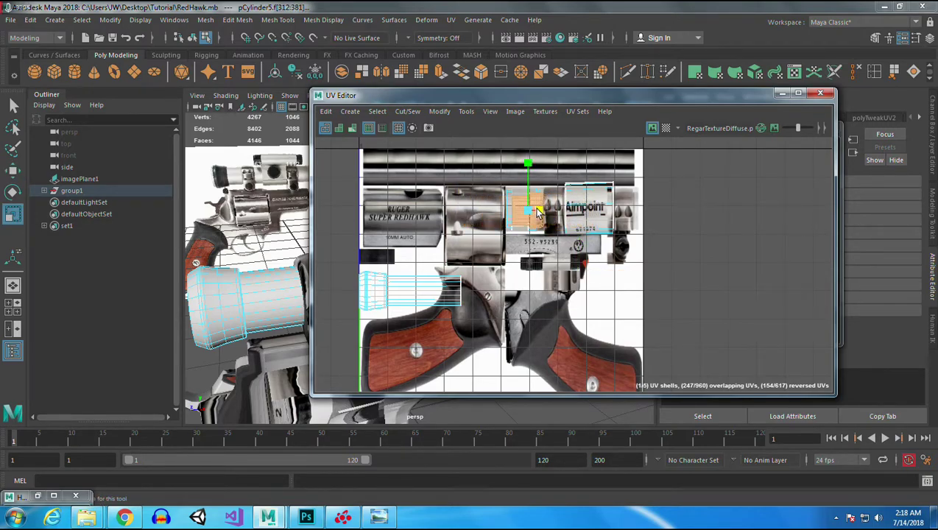
pyautogui.press('w')
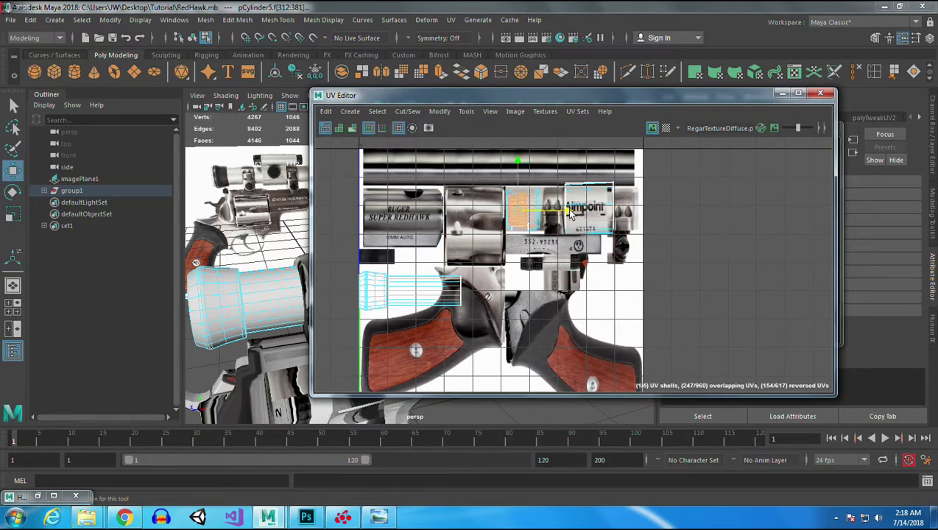
# - Place the rear scope tube's UV shell on the silver patch and scale it to fit within the patch edges
pyautogui.click(423, 290)
pyautogui.moveTo(413, 293); pyautogui.dragTo(537, 214)
pyautogui.press('r')
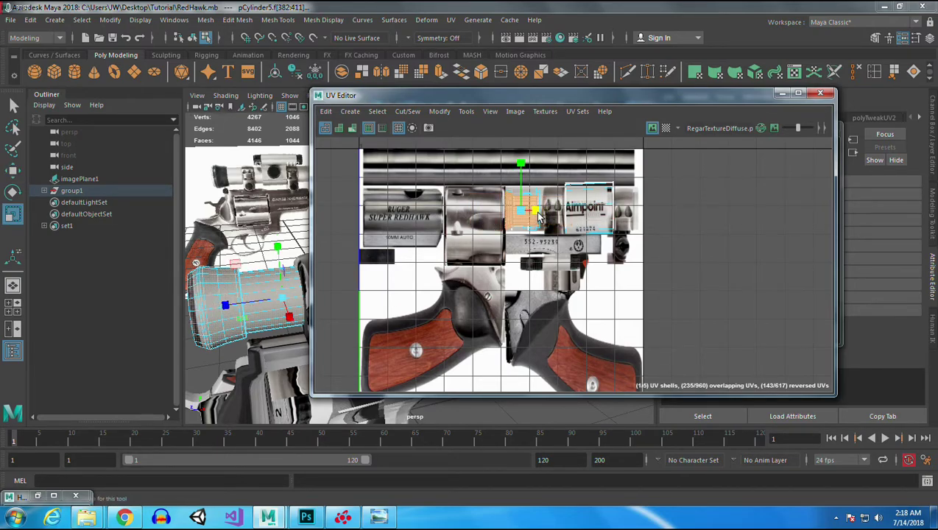
pyautogui.scroll(5, 501, 221)
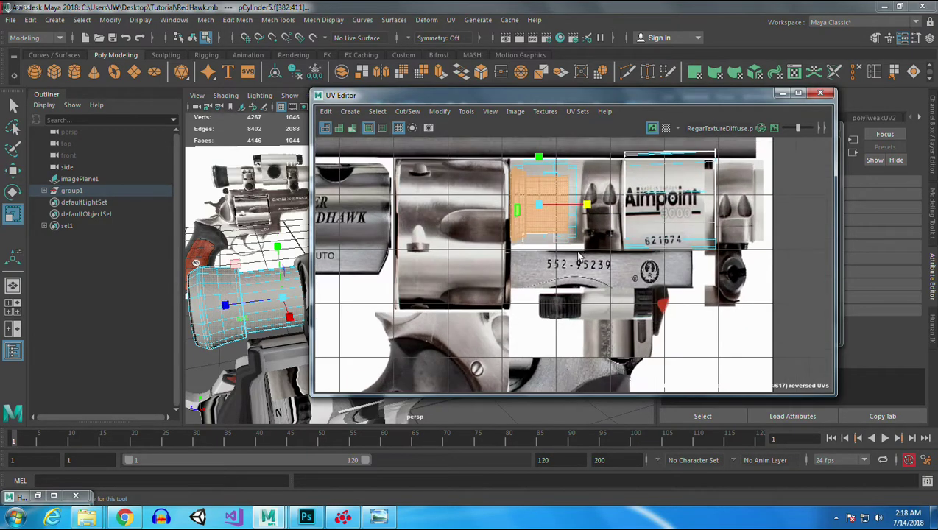
pyautogui.press('w')
pyautogui.moveTo(510, 262); pyautogui.dragTo(514, 262)
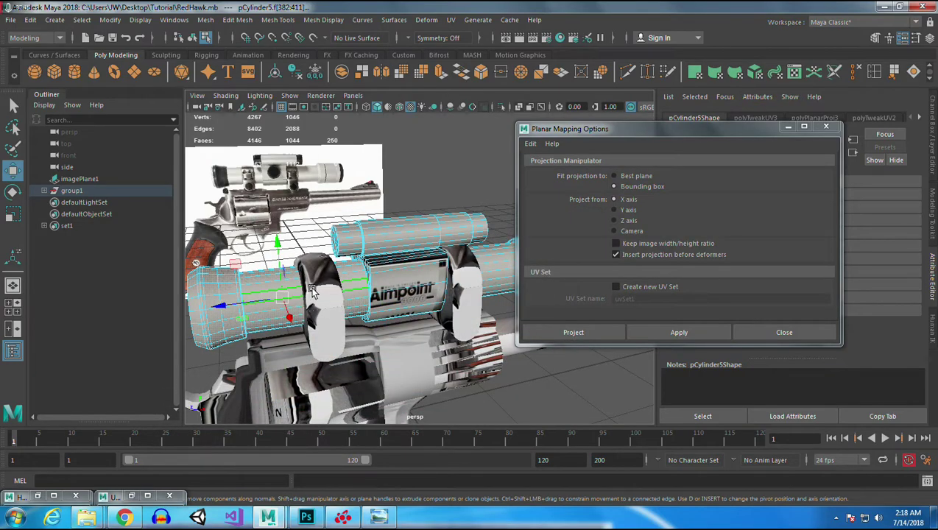
# - Select the upper tube's rear end cap and the flared eyepiece faces in the orthographic side view
pyautogui.keyDown('alt'); pyautogui.moveTo(437, 275); pyautogui.dragTo(430, 303); pyautogui.keyUp('alt')
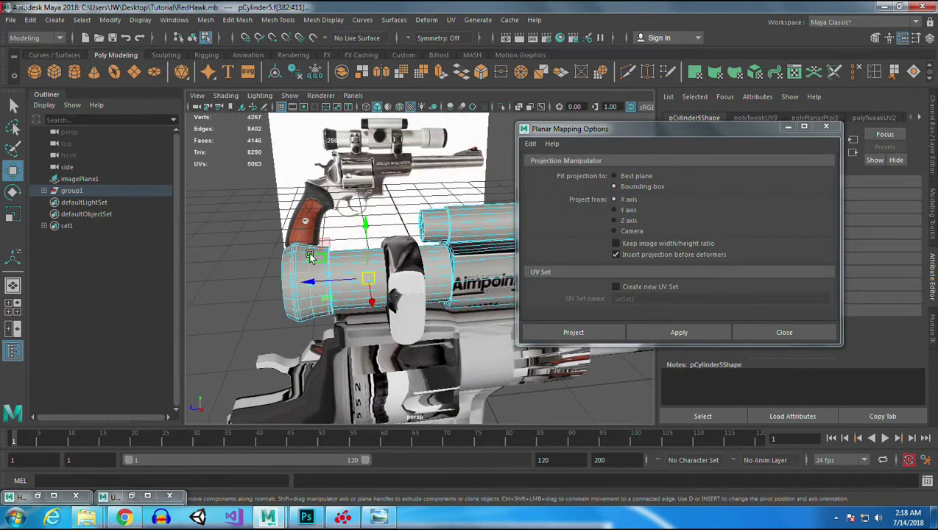
pyautogui.press('space')
pyautogui.press('space')
pyautogui.moveTo(283, 294)
pyautogui.keyDown('alt'); pyautogui.mouseDown()
pyautogui.moveTo(328, 295)
pyautogui.moveTo(301, 294)
pyautogui.mouseUp(); pyautogui.keyUp('alt')
pyautogui.keyDown('alt'); pyautogui.moveTo(303, 319); pyautogui.dragTo(506, 265, button='middle'); pyautogui.keyUp('alt')
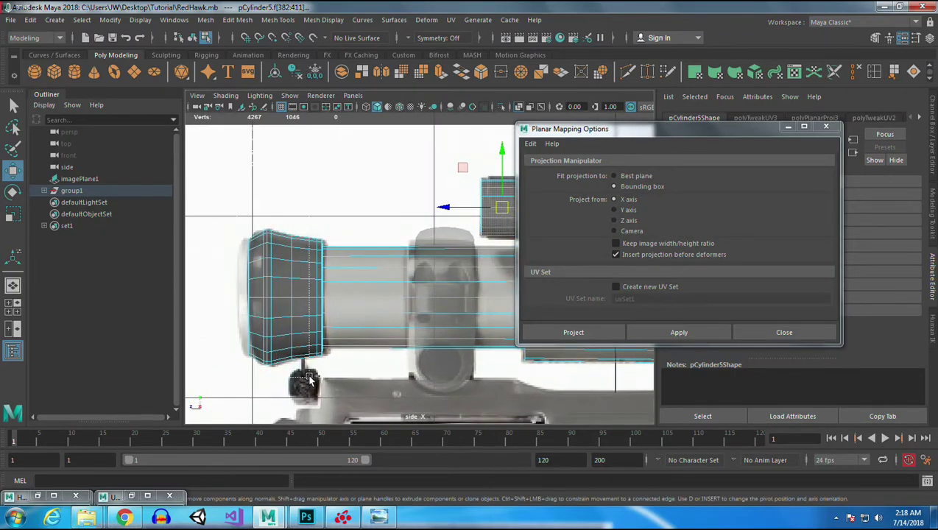
pyautogui.keyDown('shift'); pyautogui.moveTo(318, 376); pyautogui.dragTo(321, 377); pyautogui.keyUp('shift')
# - Add the upper tube's front end cap and the main scope's front end ring to the face selection
pyautogui.keyDown('alt'); pyautogui.moveTo(508, 373); pyautogui.dragTo(199, 310, button='middle'); pyautogui.keyUp('alt')
pyautogui.keyDown('alt'); pyautogui.moveTo(392, 294); pyautogui.dragTo(291, 356, button='middle'); pyautogui.keyUp('alt')
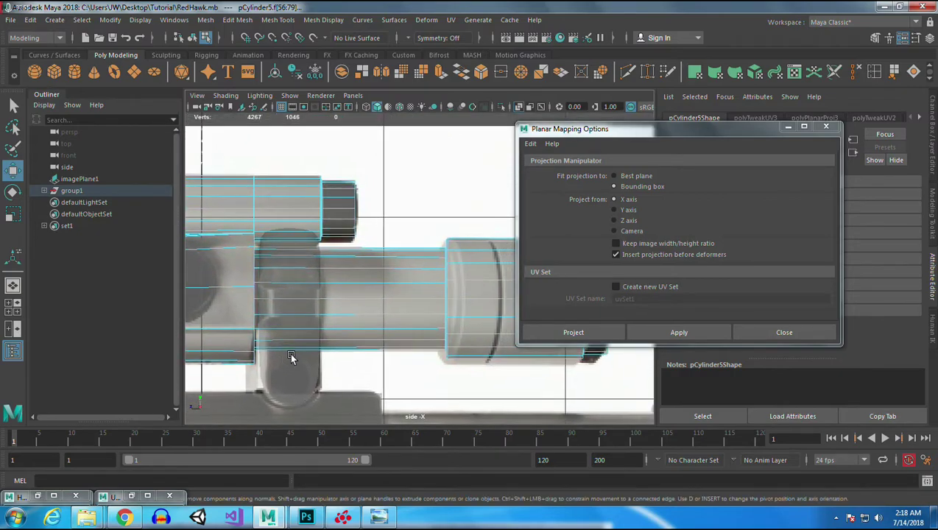
pyautogui.keyDown('shift'); pyautogui.moveTo(381, 243); pyautogui.dragTo(381, 244); pyautogui.keyUp('shift')
pyautogui.keyDown('alt'); pyautogui.moveTo(370, 333); pyautogui.dragTo(177, 311, button='middle'); pyautogui.keyUp('alt')
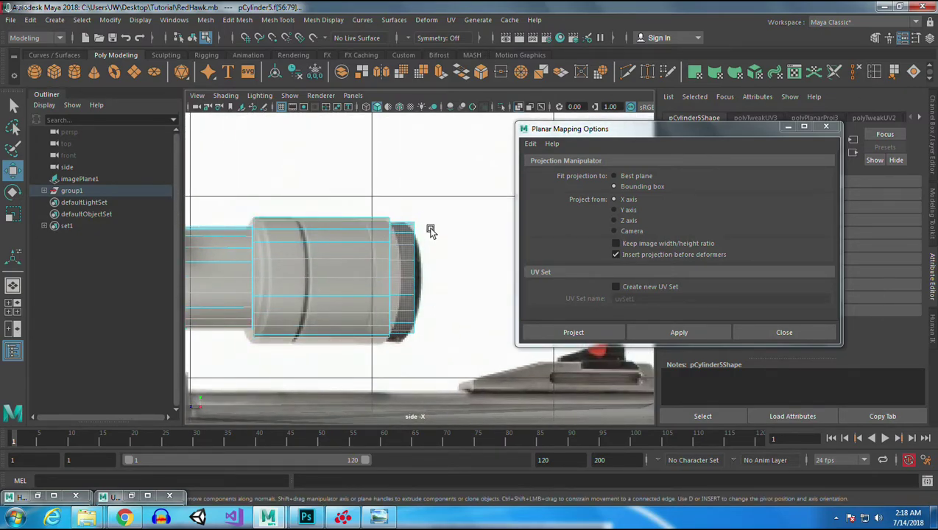
pyautogui.press('space')
pyautogui.press('space')
pyautogui.keyDown('alt'); pyautogui.moveTo(432, 343); pyautogui.dragTo(422, 355); pyautogui.keyUp('alt')
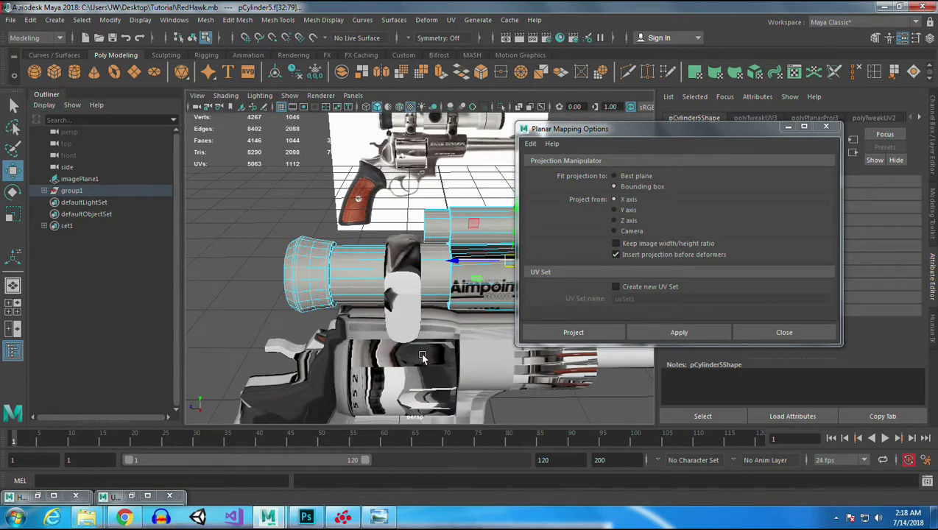
# - Apply a planar X-axis UV projection to the selected end cap and eyepiece faces and bring up their shells in the UV Editor
pyautogui.click(694, 72)
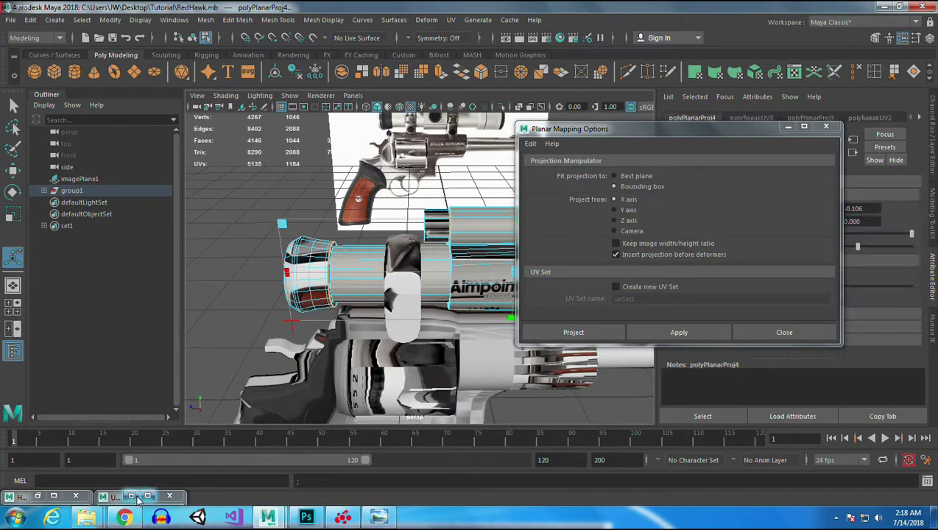
pyautogui.click(147, 496)
pyautogui.scroll(-4, 475, 180)
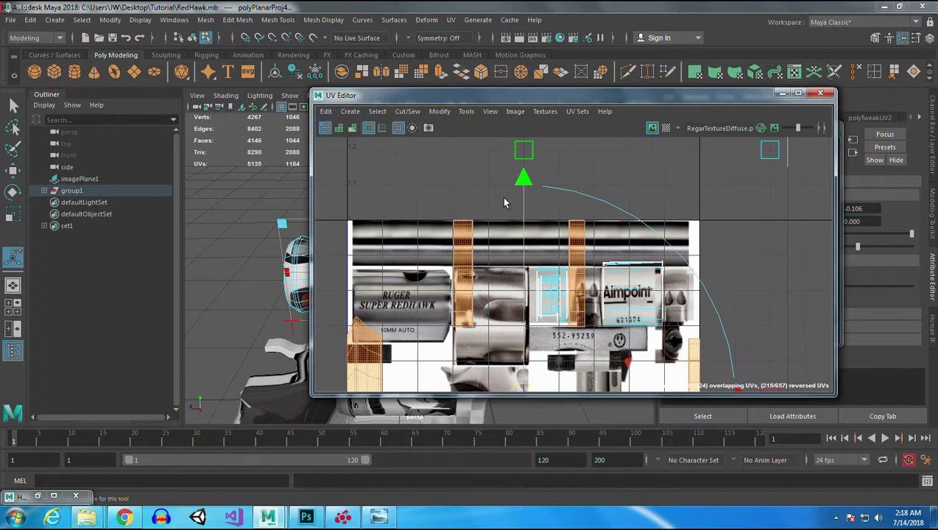
pyautogui.keyDown('alt'); pyautogui.moveTo(524, 235); pyautogui.dragTo(660, 177, button='middle'); pyautogui.keyUp('alt')
pyautogui.scroll(-4, 656, 283)
pyautogui.keyDown('alt'); pyautogui.moveTo(660, 278); pyautogui.dragTo(630, 219, button='middle'); pyautogui.keyUp('alt')
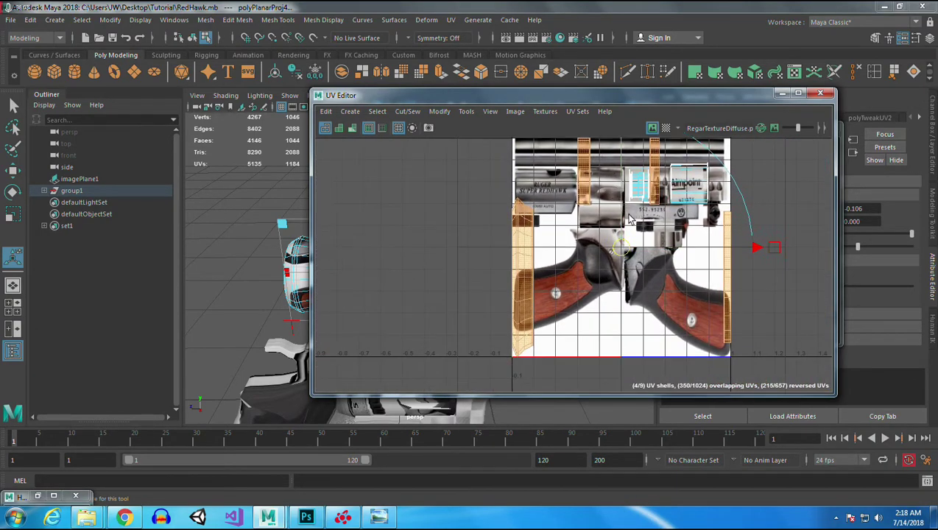
# - Stack the upper tube's two cap UV shells above the texture, and the front ring shell over the eyepiece shell
pyautogui.press('w')
pyautogui.moveTo(638, 248); pyautogui.dragTo(626, 195)
pyautogui.click(590, 145)
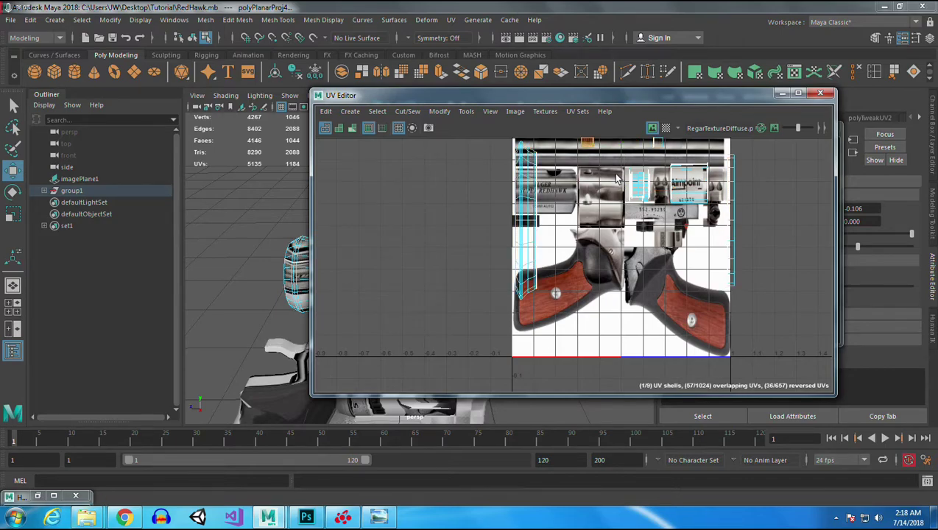
pyautogui.keyDown('alt'); pyautogui.moveTo(609, 188); pyautogui.dragTo(590, 230, button='middle'); pyautogui.keyUp('alt')
pyautogui.moveTo(580, 189); pyautogui.dragTo(654, 189)
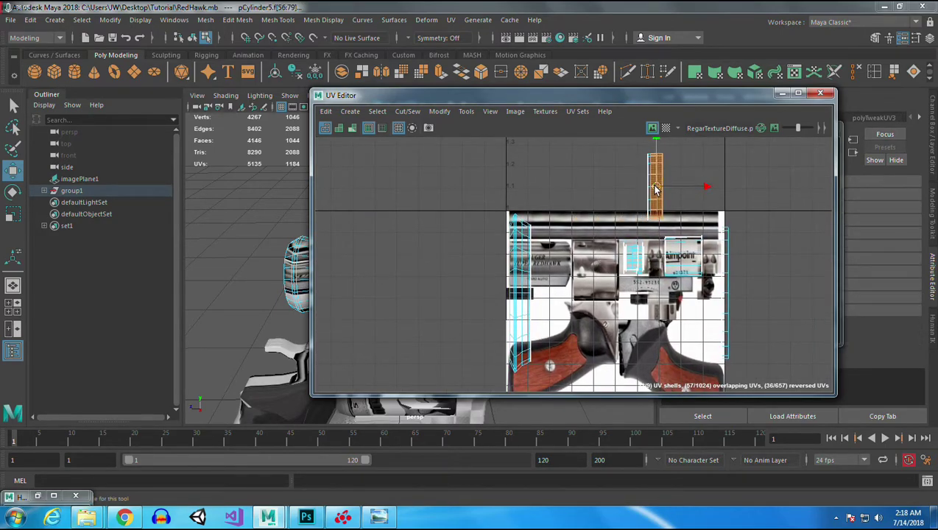
pyautogui.click(727, 285)
pyautogui.moveTo(774, 294); pyautogui.dragTo(565, 281)
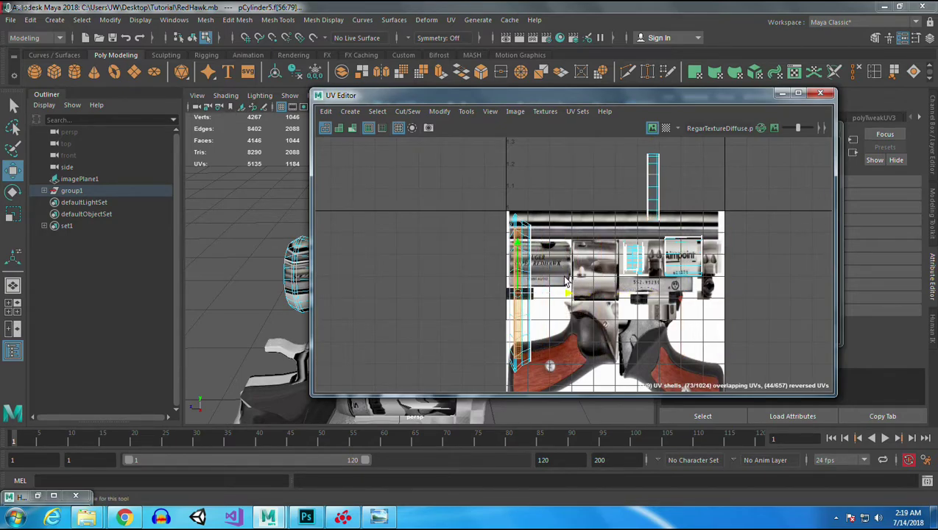
# - Rotate the stacked eyepiece and front ring UV shells to horizontal and shrink them onto the black knurled patch below the barrel frame
pyautogui.moveTo(552, 382); pyautogui.dragTo(543, 326)
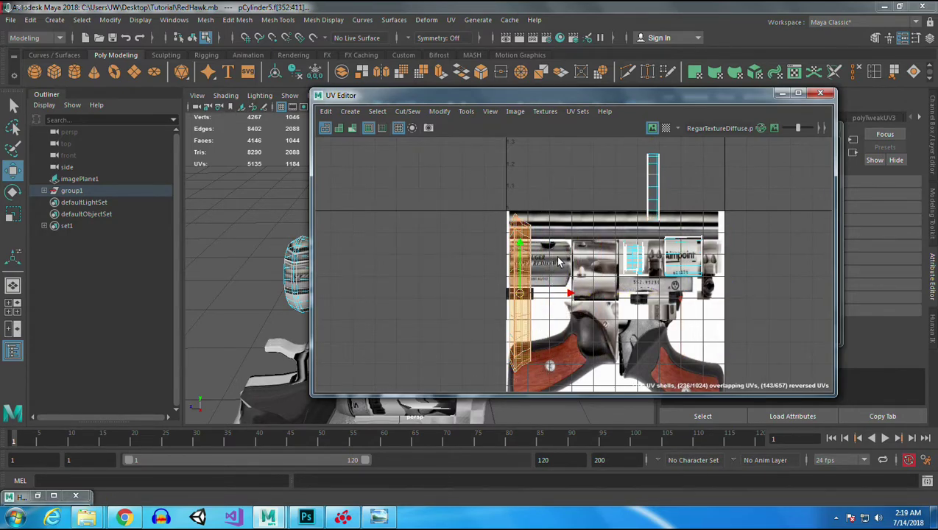
pyautogui.press('e')
pyautogui.moveTo(548, 258); pyautogui.dragTo(573, 337)
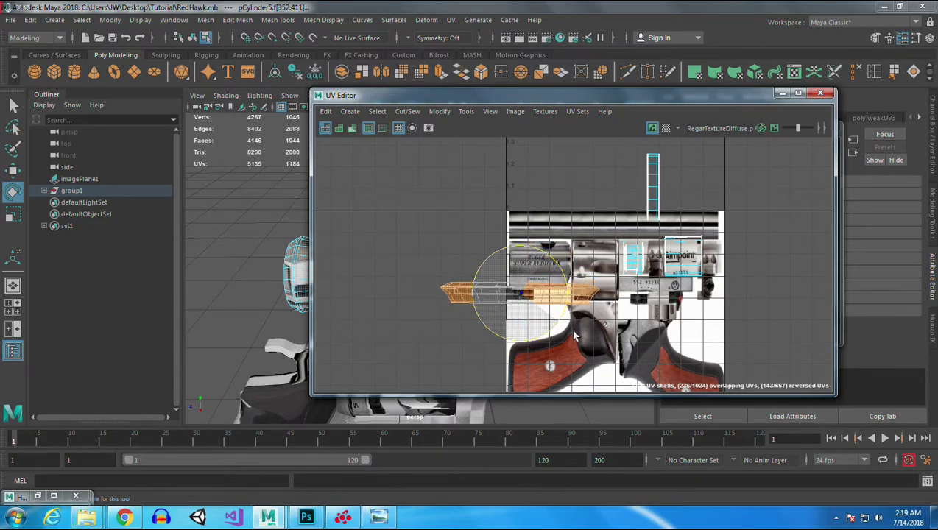
pyautogui.press('w')
pyautogui.moveTo(520, 300); pyautogui.dragTo(478, 301)
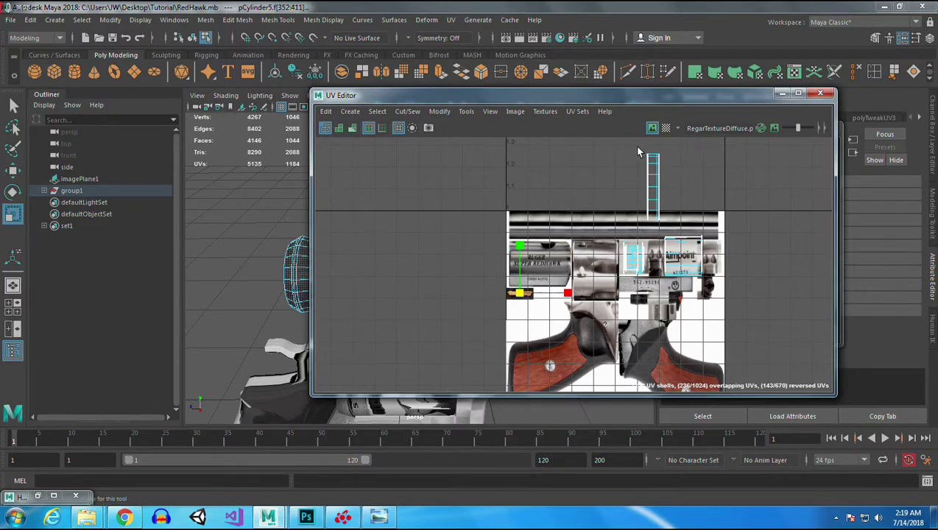
# - Move the two stacked cap UV shells onto the black knurled patch, rotated to horizontal and scaled down to fit it
pyautogui.moveTo(690, 226); pyautogui.dragTo(690, 226)
pyautogui.press('w')
pyautogui.moveTo(655, 190); pyautogui.dragTo(591, 314)
pyautogui.press('e')
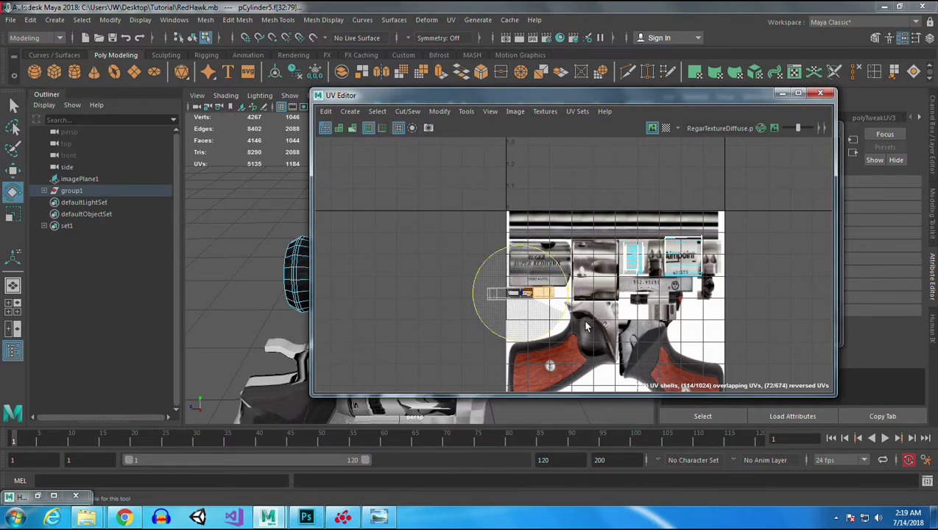
pyautogui.press('r')
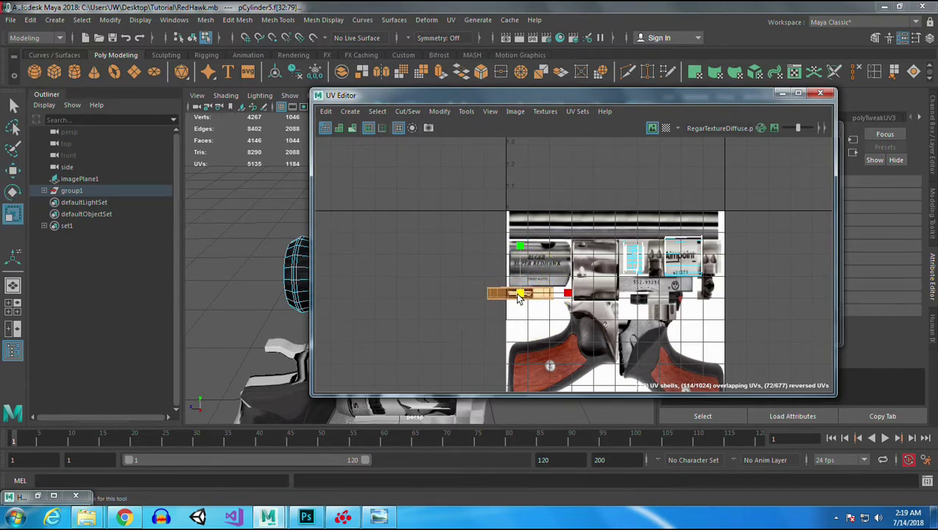
pyautogui.moveTo(513, 303); pyautogui.dragTo(505, 305)
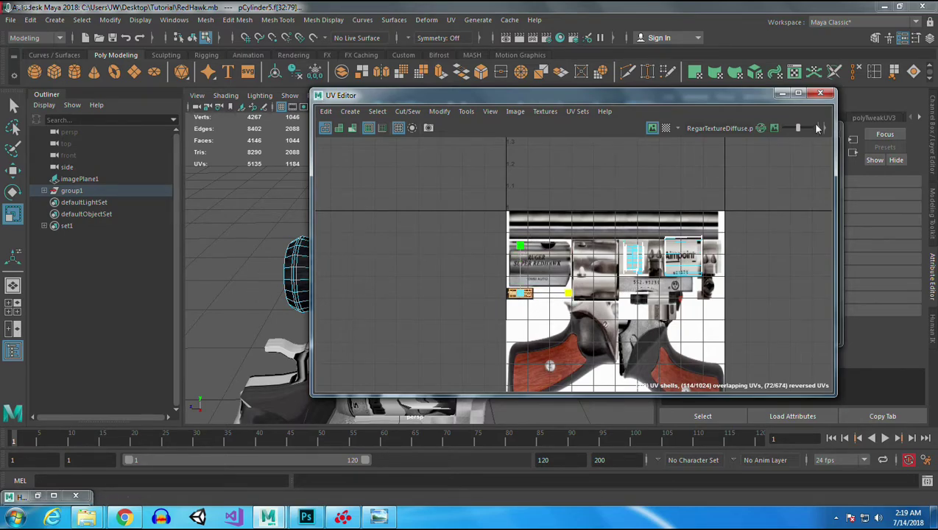
pyautogui.click(782, 93)
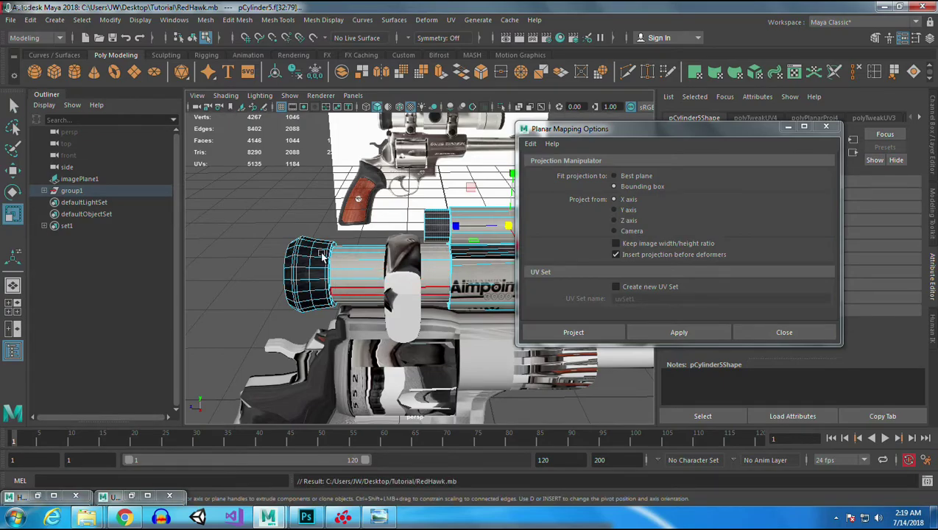
# - Examine the textured eyepiece, scope tubes and end caps from behind, the side and the front
pyautogui.keyDown('alt'); pyautogui.moveTo(321, 255); pyautogui.dragTo(416, 304); pyautogui.keyUp('alt')
pyautogui.keyDown('alt'); pyautogui.moveTo(449, 349); pyautogui.dragTo(364, 218); pyautogui.keyUp('alt')
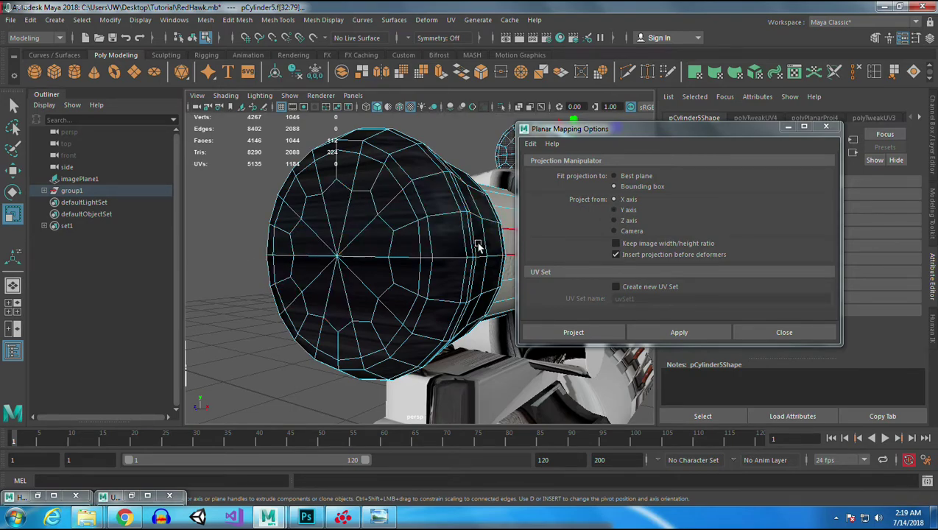
pyautogui.keyDown('alt'); pyautogui.moveTo(415, 279); pyautogui.dragTo(434, 272); pyautogui.keyUp('alt')
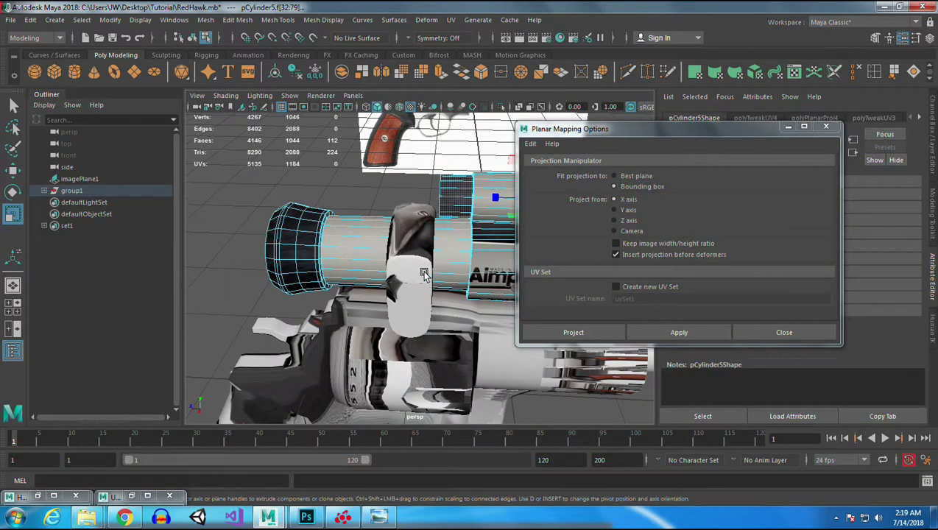
pyautogui.keyDown('alt'); pyautogui.moveTo(435, 273); pyautogui.dragTo(320, 285, button='middle'); pyautogui.keyUp('alt')
pyautogui.moveTo(325, 178); pyautogui.dragTo(368, 154, button='right')
pyautogui.click(275, 194)
pyautogui.keyDown('alt'); pyautogui.moveTo(398, 247); pyautogui.dragTo(289, 293); pyautogui.keyUp('alt')
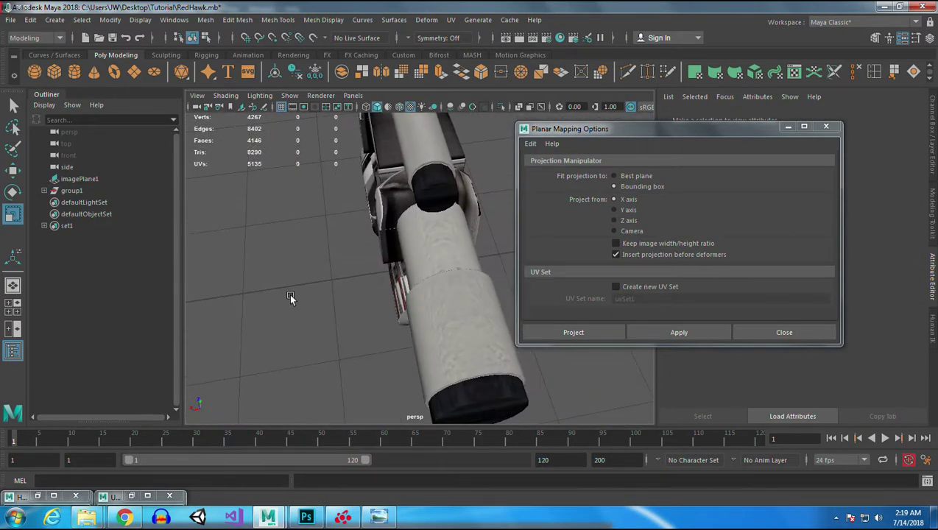
pyautogui.keyDown('alt'); pyautogui.moveTo(349, 267); pyautogui.dragTo(303, 290, button='middle'); pyautogui.keyUp('alt')
pyautogui.keyDown('alt'); pyautogui.moveTo(324, 286); pyautogui.dragTo(458, 265); pyautogui.keyUp('alt')
pyautogui.keyDown('alt'); pyautogui.moveTo(457, 265); pyautogui.dragTo(458, 344, button='right'); pyautogui.keyUp('alt')
pyautogui.keyDown('alt'); pyautogui.moveTo(457, 345); pyautogui.dragTo(382, 329); pyautogui.keyUp('alt')
# - Select the full ring of side faces around the upper scope tube's front cap
pyautogui.click(350, 245)
pyautogui.moveTo(376, 181); pyautogui.dragTo(377, 211, button='right')
pyautogui.keyDown('alt'); pyautogui.moveTo(372, 274); pyautogui.dragTo(399, 315); pyautogui.keyUp('alt')
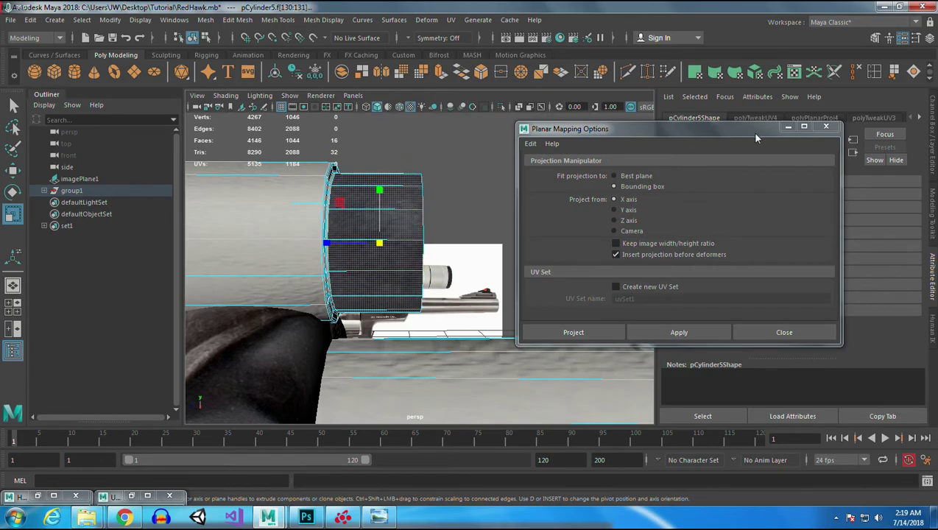
pyautogui.keyDown('alt'); pyautogui.moveTo(445, 209); pyautogui.dragTo(447, 304); pyautogui.keyUp('alt')
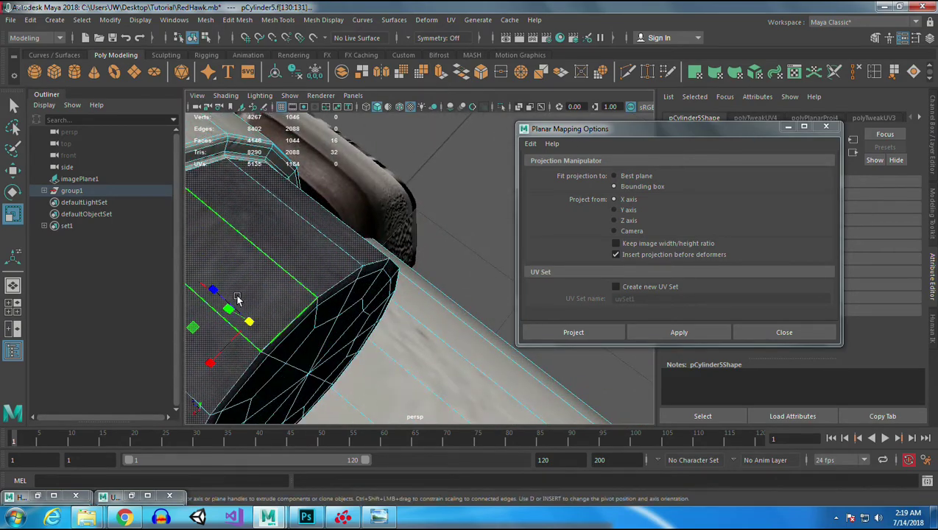
pyautogui.click(417, 142)
pyautogui.keyDown('alt'); pyautogui.moveTo(417, 142); pyautogui.dragTo(379, 268); pyautogui.keyUp('alt')
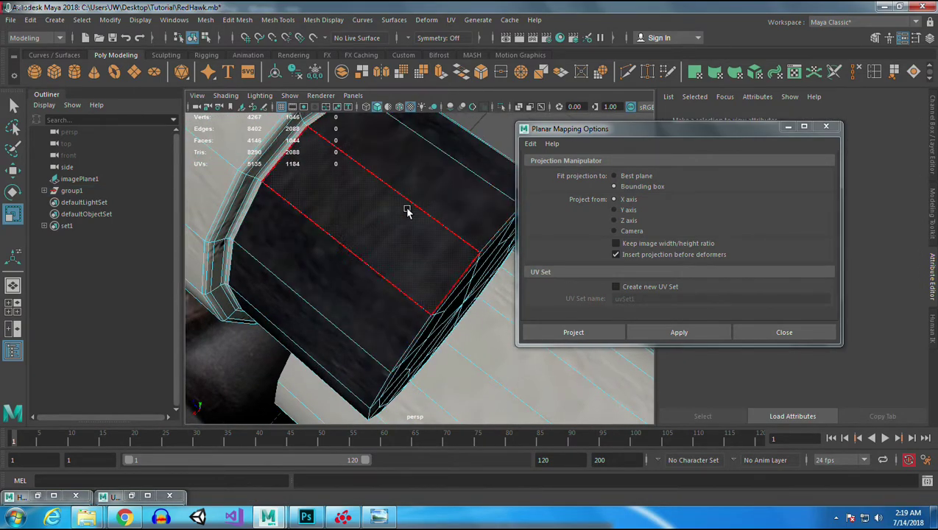
pyautogui.keyDown('alt'); pyautogui.moveTo(434, 196); pyautogui.dragTo(402, 268, button='middle'); pyautogui.keyUp('alt')
pyautogui.scroll(-5, 402, 268)
pyautogui.hotkey('ctrl', 'z')
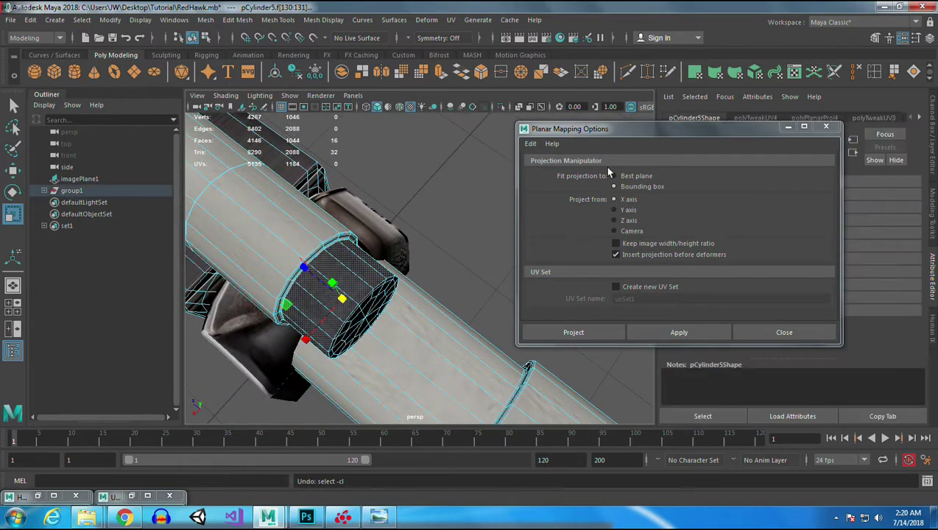
# - Apply a cylindrical UV projection to the selected cap faces, with X rotation 90 and a 360-degree horizontal sweep
pyautogui.click(734, 72)
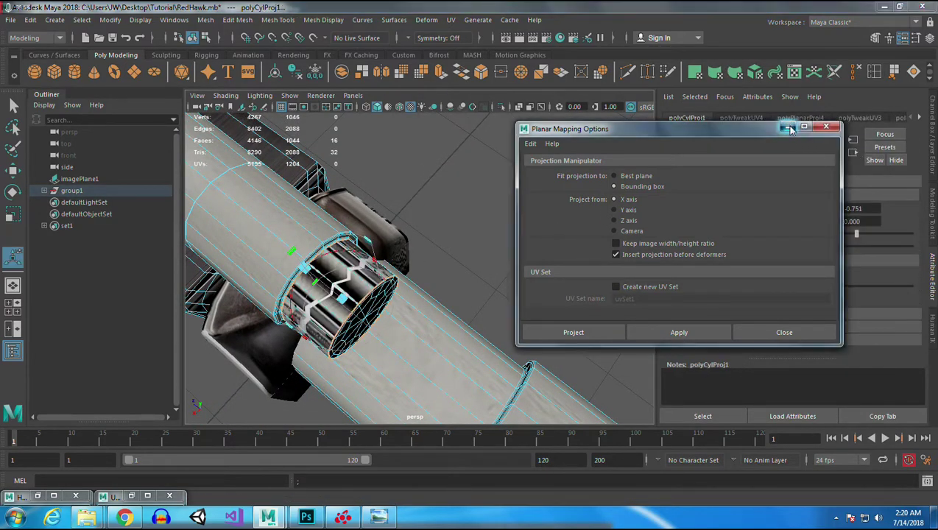
pyautogui.click(788, 127)
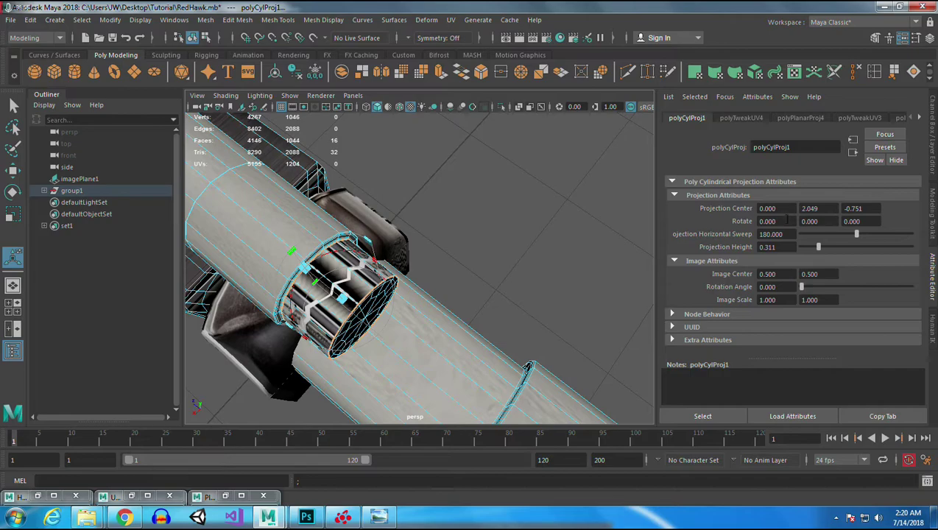
pyautogui.write('90')
pyautogui.press('Return')
pyautogui.keyDown('alt'); pyautogui.moveTo(440, 354); pyautogui.dragTo(446, 307); pyautogui.keyUp('alt')
pyautogui.moveTo(305, 298); pyautogui.dragTo(365, 195)
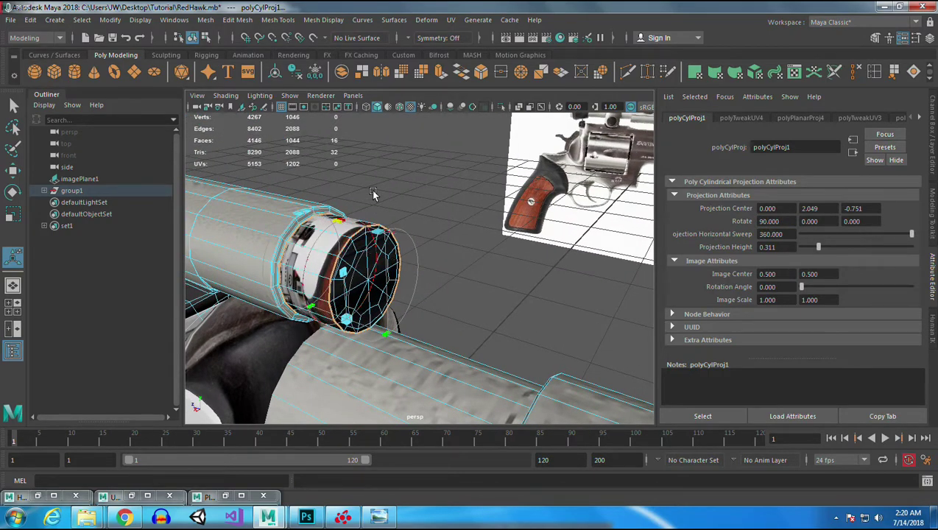
# - Move the cap's side UV shell onto the black knurled patch below the barrel frame and scale it down to fit
pyautogui.click(143, 492)
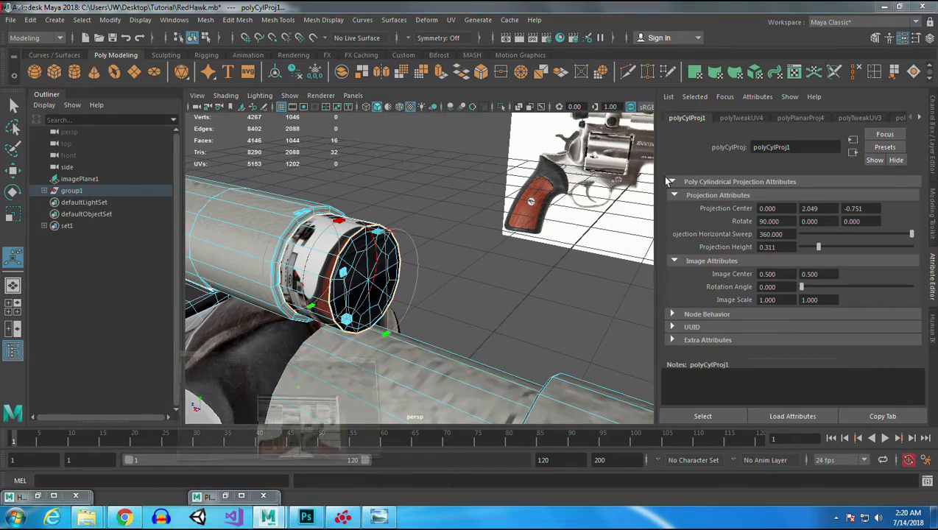
pyautogui.press('w')
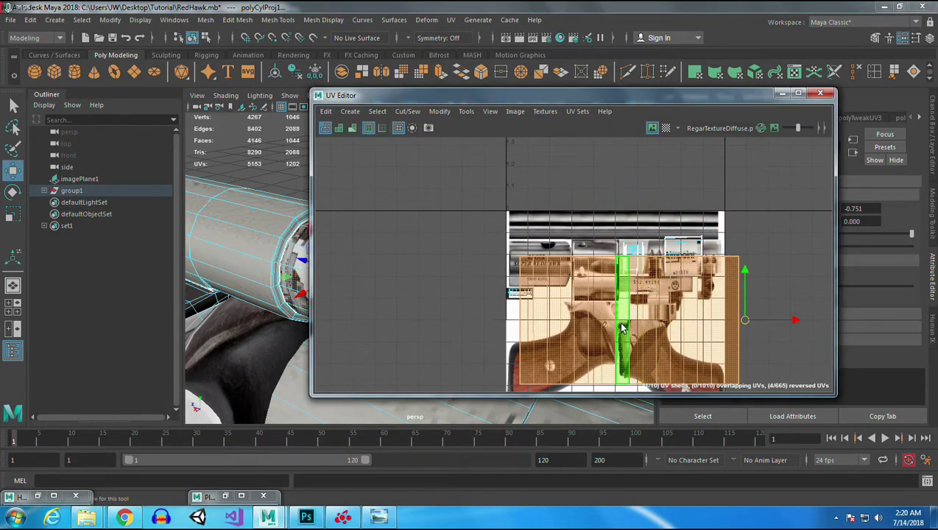
pyautogui.moveTo(746, 321); pyautogui.dragTo(474, 297)
pyautogui.press('r')
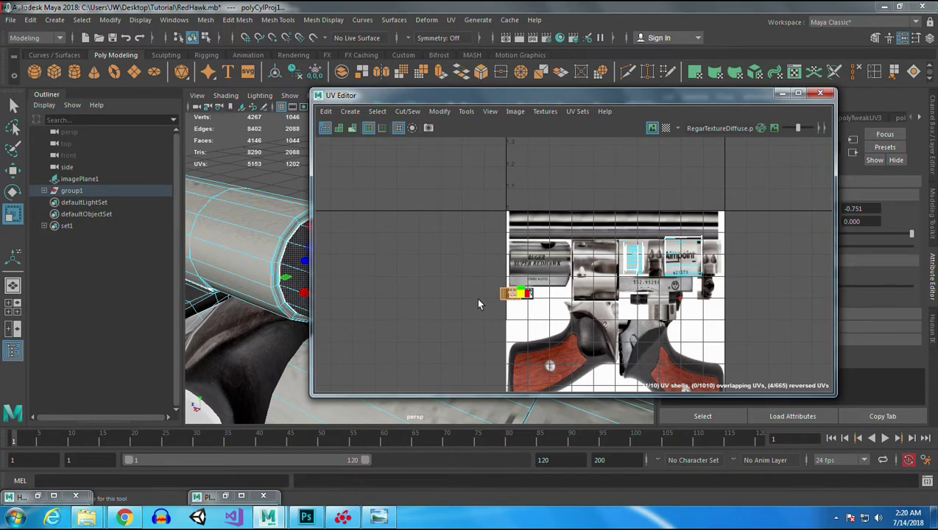
pyautogui.keyDown('alt'); pyautogui.moveTo(478, 303); pyautogui.dragTo(768, 481, button='right'); pyautogui.keyUp('alt')
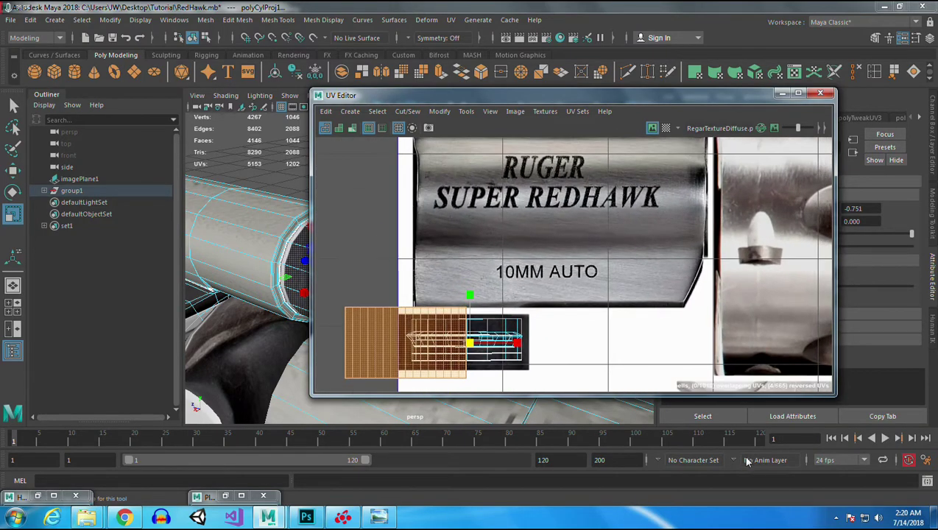
pyautogui.moveTo(468, 297)
pyautogui.mouseDown()
pyautogui.moveTo(470, 315)
pyautogui.moveTo(468, 308)
pyautogui.mouseUp()
pyautogui.press('w')
pyautogui.moveTo(521, 344); pyautogui.dragTo(577, 338)
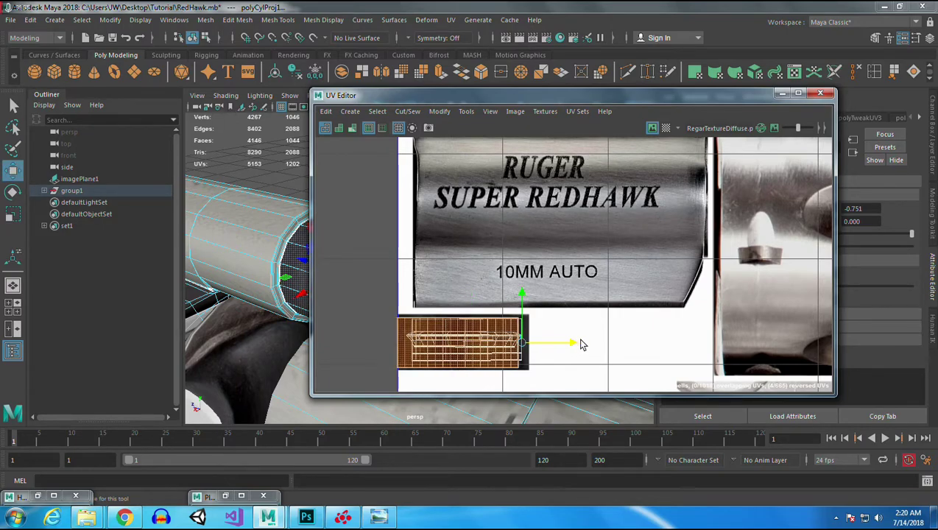
pyautogui.click(782, 94)
# - Examine the black texture on the side and end of the upper tube's front cap in object mode
pyautogui.rightClick(382, 235)
pyautogui.moveTo(436, 160); pyautogui.dragTo(440, 161, button='right')
pyautogui.click(434, 200)
pyautogui.keyDown('alt'); pyautogui.moveTo(417, 266); pyautogui.dragTo(466, 323); pyautogui.keyUp('alt')
pyautogui.scroll(4, 485, 358)
pyautogui.keyDown('alt'); pyautogui.moveTo(485, 361); pyautogui.dragTo(483, 282); pyautogui.keyUp('alt')
pyautogui.keyDown('alt'); pyautogui.moveTo(482, 331); pyautogui.dragTo(375, 359); pyautogui.keyUp('alt')
pyautogui.keyDown('alt'); pyautogui.moveTo(310, 364); pyautogui.dragTo(394, 216); pyautogui.keyUp('alt')
pyautogui.click(394, 215)
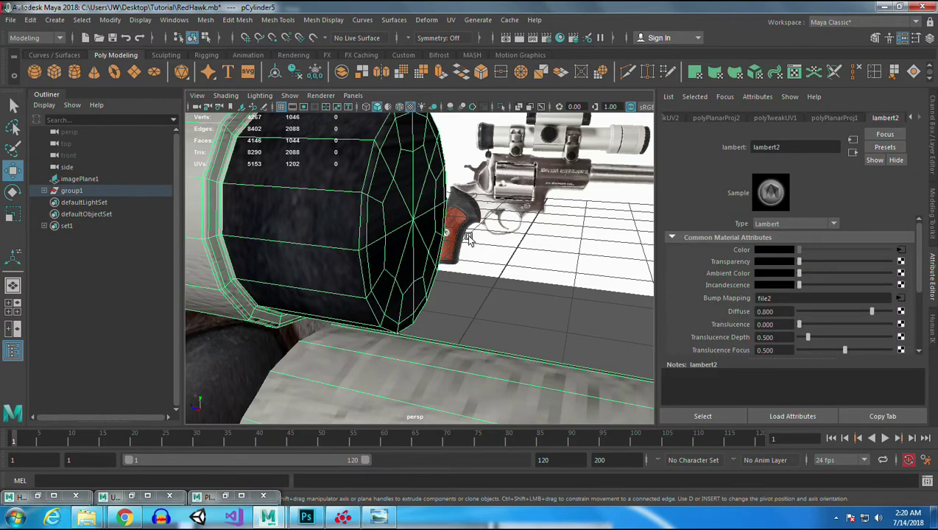
pyautogui.keyDown('alt'); pyautogui.moveTo(468, 238); pyautogui.dragTo(412, 251); pyautogui.keyUp('alt')
# - Select the round end faces of the upper tube's front cap, using the side view
pyautogui.moveTo(298, 169); pyautogui.dragTo(298, 193, button='right')
pyautogui.keyDown('alt'); pyautogui.moveTo(298, 193); pyautogui.dragTo(457, 390); pyautogui.keyUp('alt')
pyautogui.press('space')
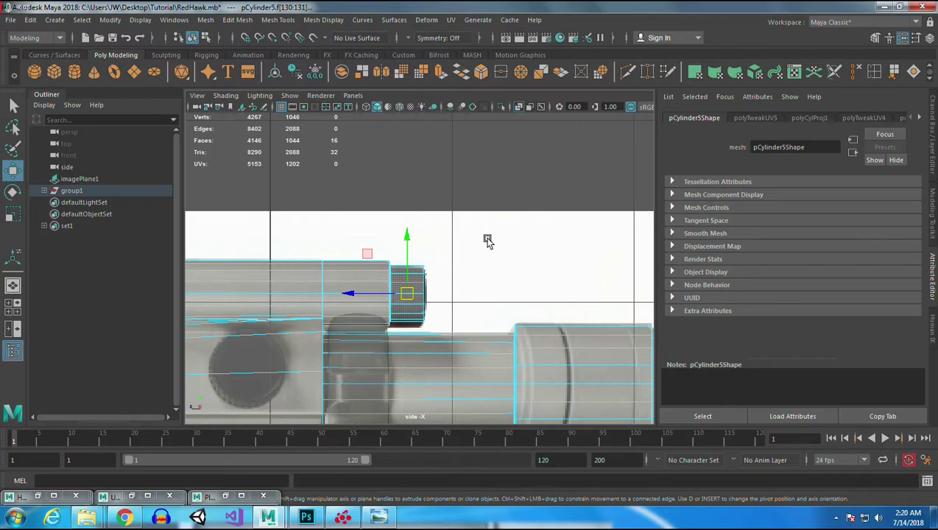
pyautogui.keyDown('shift'); pyautogui.moveTo(410, 326); pyautogui.dragTo(412, 326); pyautogui.keyUp('shift')
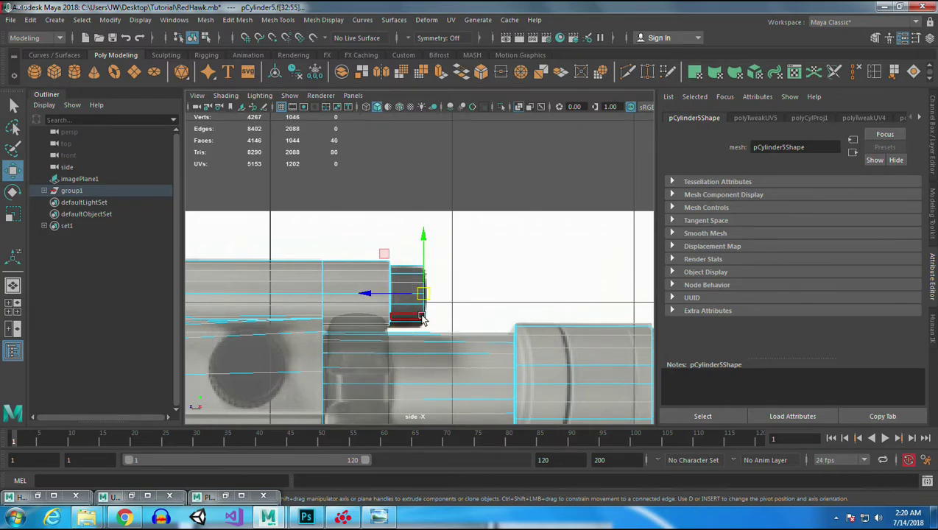
pyautogui.press('space')
pyautogui.press('space')
pyautogui.keyDown('alt'); pyautogui.moveTo(495, 246); pyautogui.dragTo(424, 262); pyautogui.keyUp('alt')
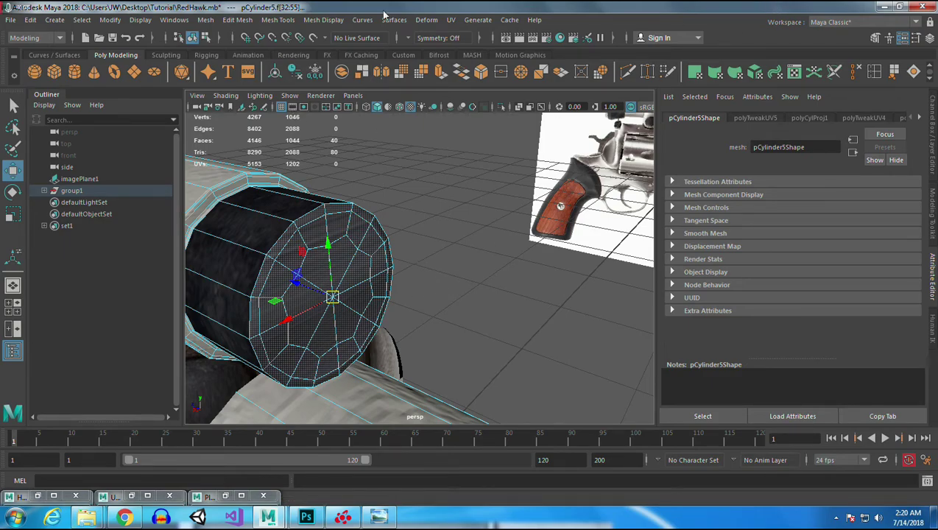
# - Apply a planar Z-axis UV projection to the cap's end faces and bring up their shell in the UV Editor
pyautogui.click(225, 497)
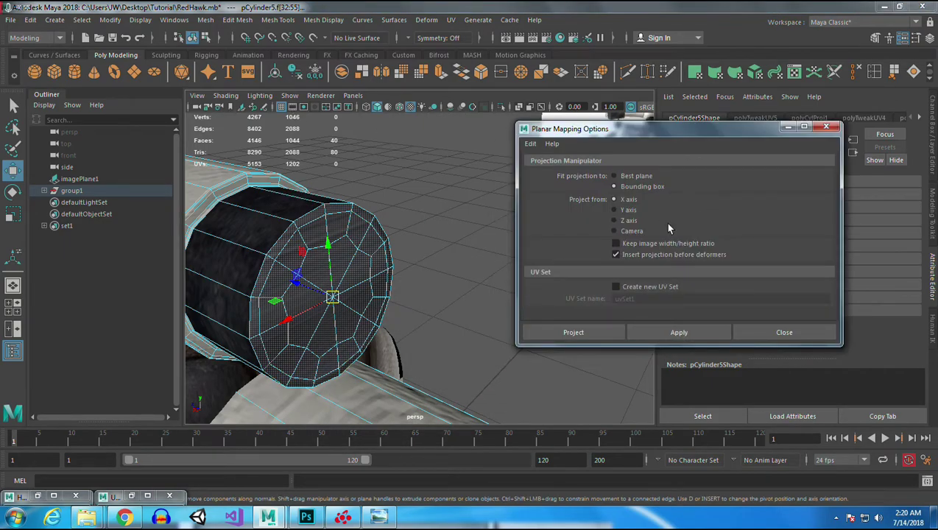
pyautogui.click(679, 332)
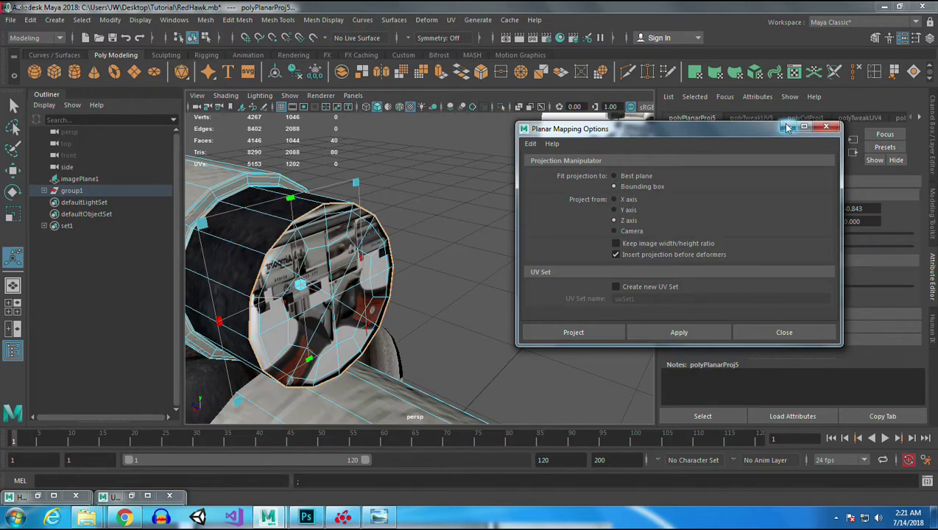
pyautogui.click(787, 126)
pyautogui.click(131, 496)
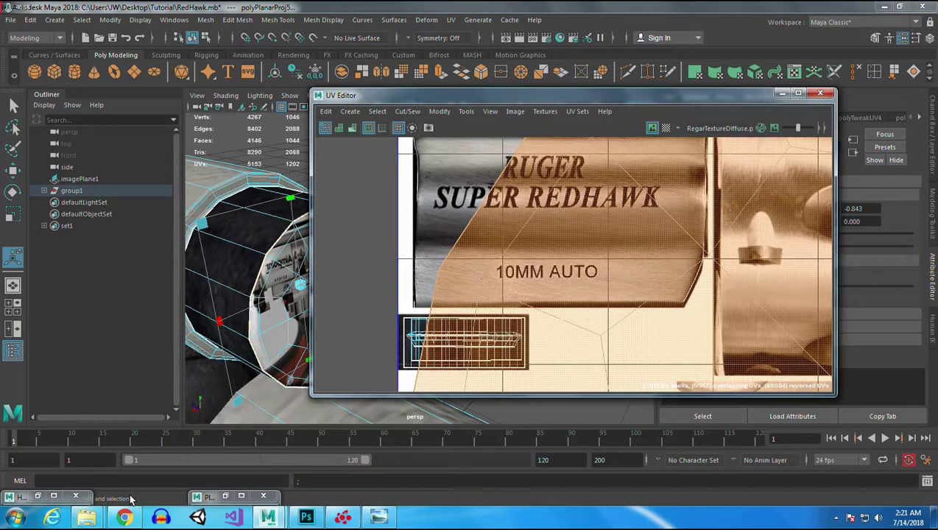
# - Shrink the cap's end UV shell and place it on the black knurled patch, then clear the face selection
pyautogui.scroll(-3, 610, 290)
pyautogui.keyDown('alt'); pyautogui.moveTo(728, 377); pyautogui.dragTo(527, 238, button='middle'); pyautogui.keyUp('alt')
pyautogui.scroll(-2, 535, 202)
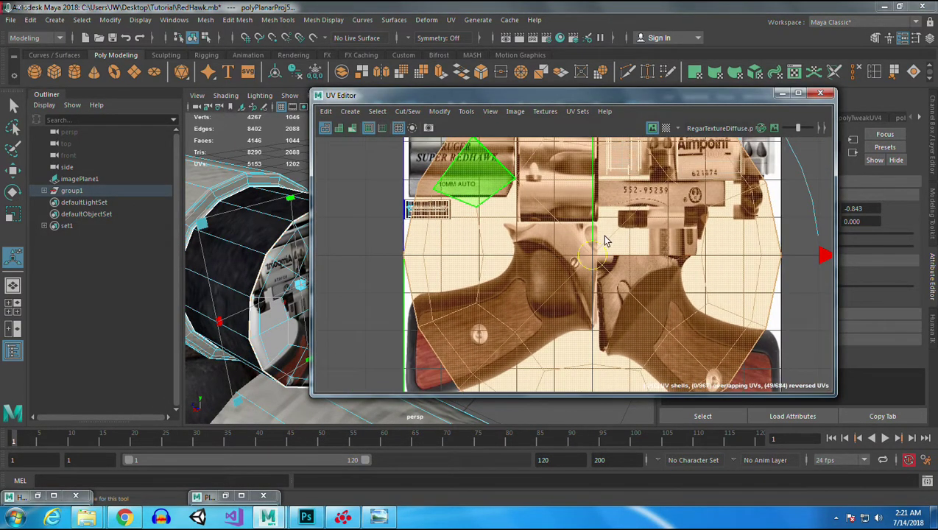
pyautogui.press('w')
pyautogui.moveTo(592, 258); pyautogui.dragTo(380, 224)
pyautogui.press('r')
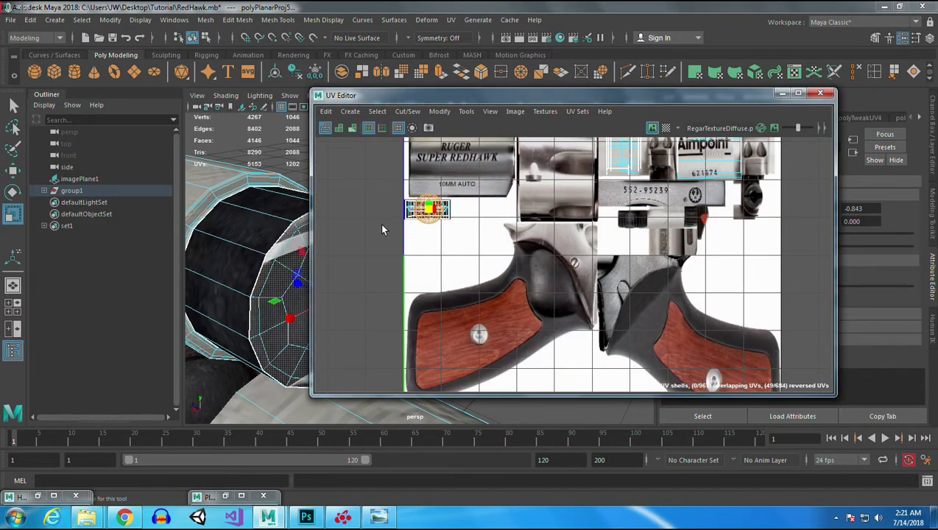
pyautogui.click(781, 92)
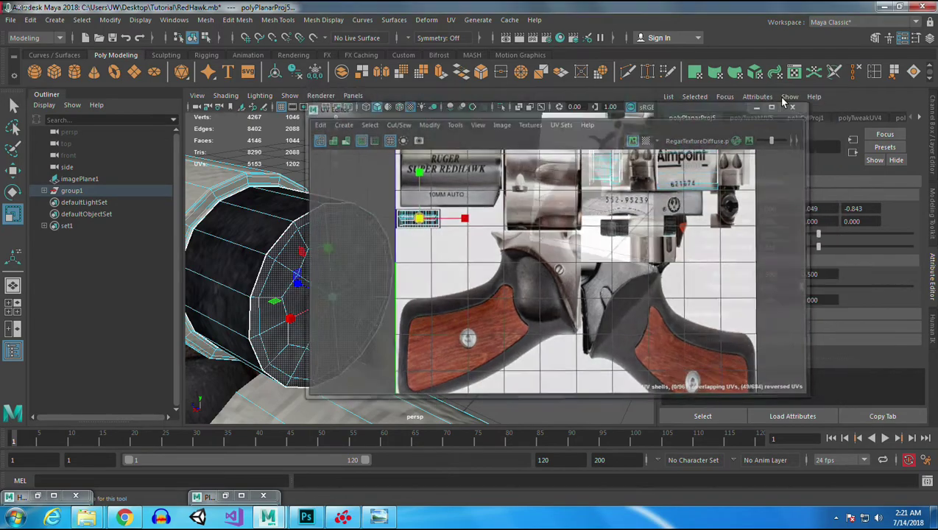
pyautogui.click(508, 225)
pyautogui.keyDown('alt'); pyautogui.moveTo(508, 224); pyautogui.dragTo(447, 348); pyautogui.keyUp('alt')
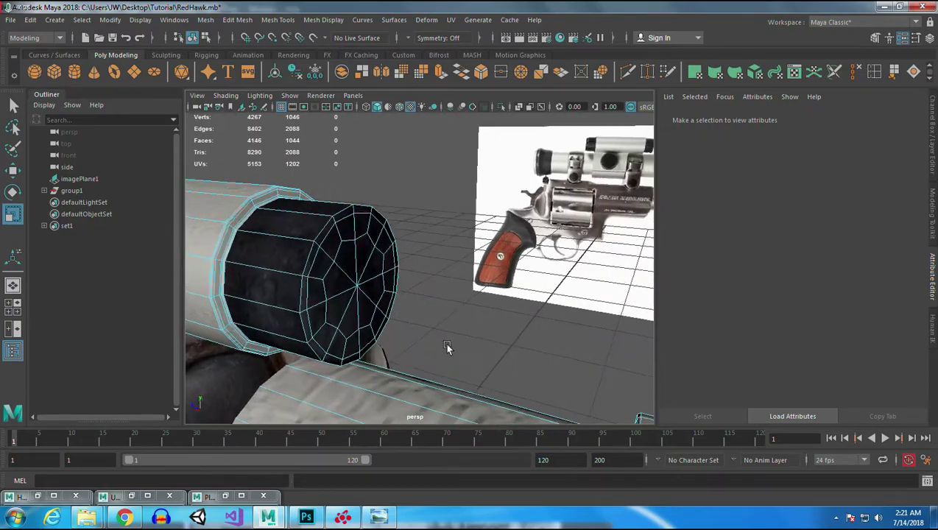
# - Select the UVs along the upper left edge of the Aimpoint logo shell and locate them on the scope
pyautogui.keyDown('alt'); pyautogui.moveTo(501, 272); pyautogui.dragTo(455, 253); pyautogui.keyUp('alt')
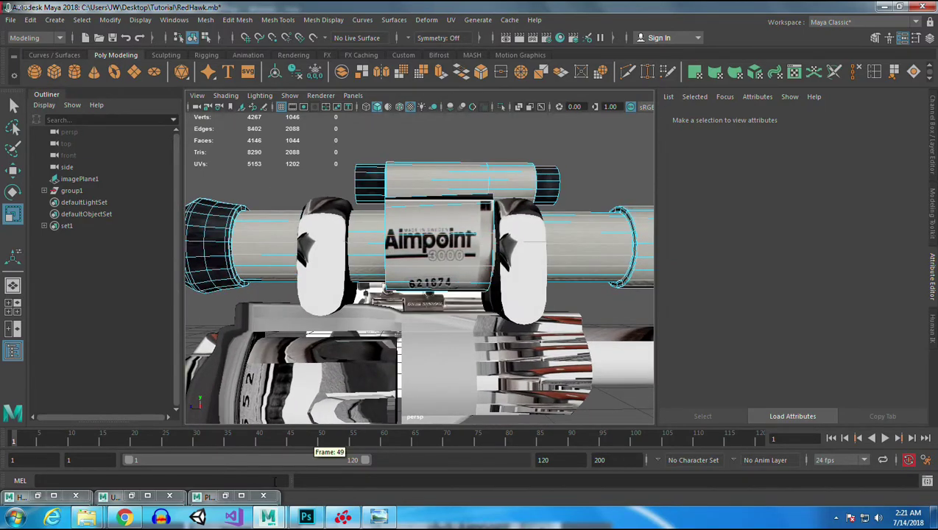
pyautogui.click(221, 495)
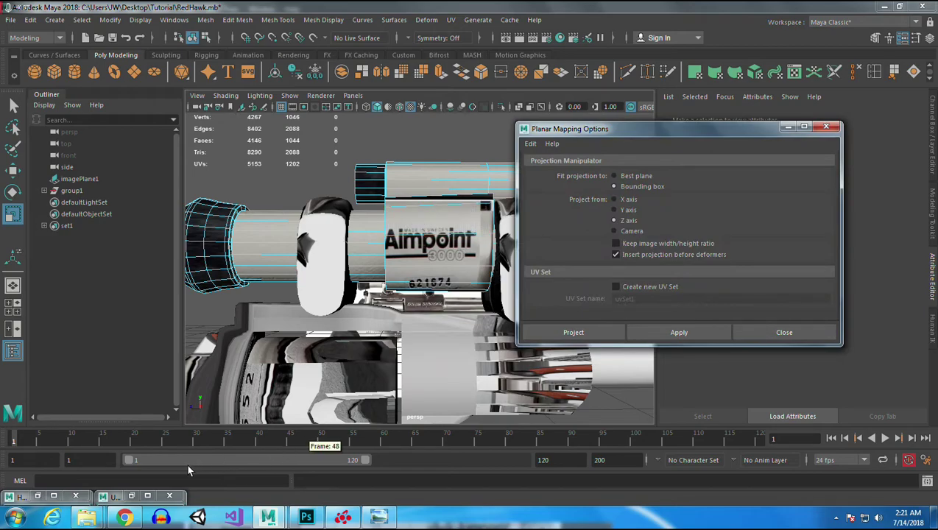
pyautogui.click(117, 495)
pyautogui.scroll(-3, 497, 291)
pyautogui.scroll(3, 498, 269)
pyautogui.doubleClick(632, 218)
pyautogui.keyDown('alt'); pyautogui.moveTo(641, 258); pyautogui.dragTo(578, 333, button='middle'); pyautogui.keyUp('alt')
pyautogui.scroll(3, 578, 333)
pyautogui.moveTo(504, 214); pyautogui.dragTo(465, 169, button='right')
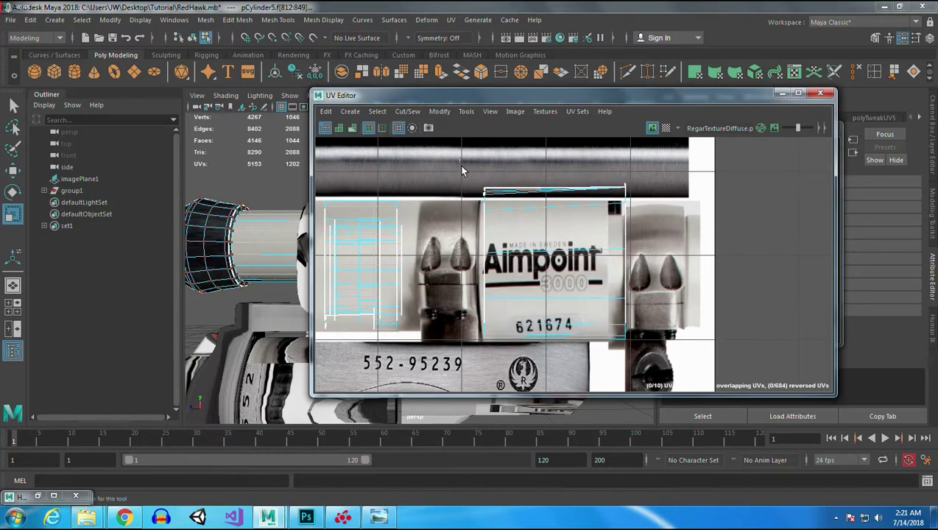
pyautogui.moveTo(502, 263); pyautogui.dragTo(512, 262)
pyautogui.keyDown('alt'); pyautogui.moveTo(237, 255); pyautogui.dragTo(210, 261, button='middle'); pyautogui.keyUp('alt')
pyautogui.moveTo(210, 261)
pyautogui.keyDown('alt'); pyautogui.mouseDown()
pyautogui.moveTo(188, 254)
pyautogui.moveTo(242, 254)
pyautogui.moveTo(226, 260)
pyautogui.mouseUp(); pyautogui.keyUp('alt')
pyautogui.keyDown('alt'); pyautogui.moveTo(225, 260); pyautogui.dragTo(254, 267, button='right'); pyautogui.keyUp('alt')
pyautogui.keyDown('alt'); pyautogui.moveTo(224, 266); pyautogui.dragTo(287, 278, button='middle'); pyautogui.keyUp('alt')
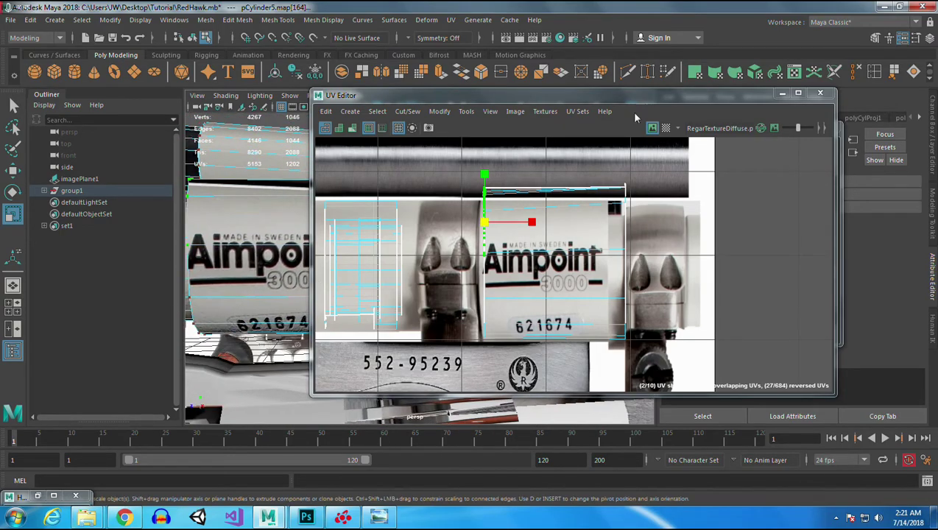
# - Display the Aimpoint section in the side view with X-ray turned off and textures turned on
pyautogui.click(781, 93)
pyautogui.press('space')
pyautogui.press('space')
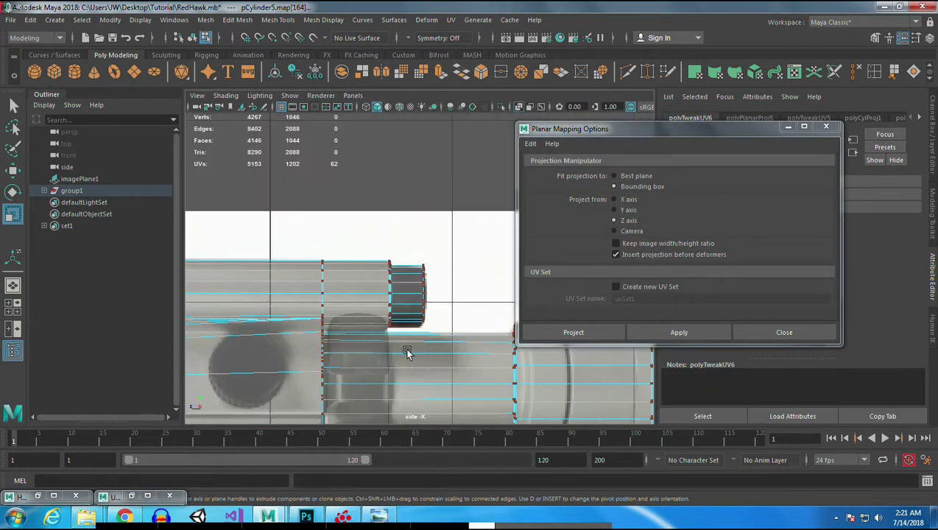
pyautogui.keyDown('alt'); pyautogui.moveTo(414, 349); pyautogui.dragTo(383, 318, button='right'); pyautogui.keyUp('alt')
pyautogui.keyDown('alt'); pyautogui.moveTo(382, 318); pyautogui.dragTo(406, 279, button='middle'); pyautogui.keyUp('alt')
pyautogui.keyDown('alt'); pyautogui.moveTo(406, 279); pyautogui.dragTo(499, 369, button='right'); pyautogui.keyUp('alt')
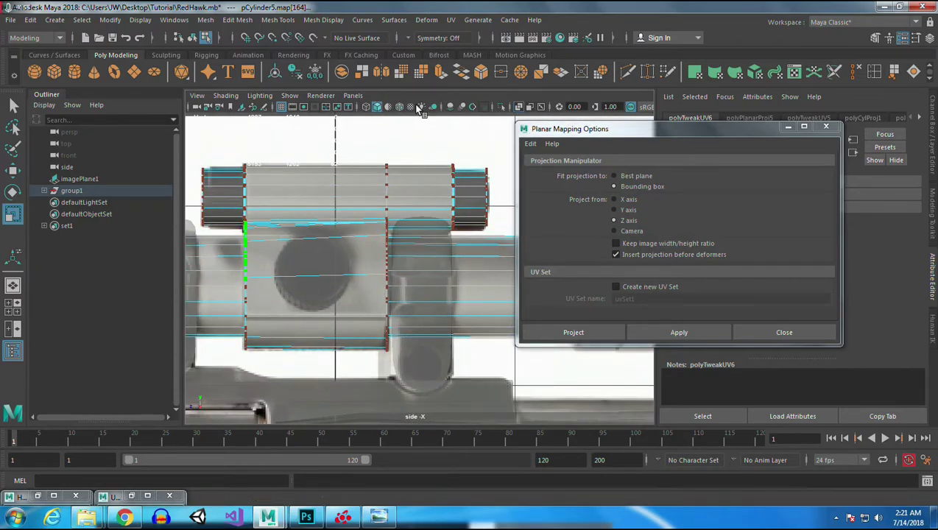
pyautogui.click(518, 107)
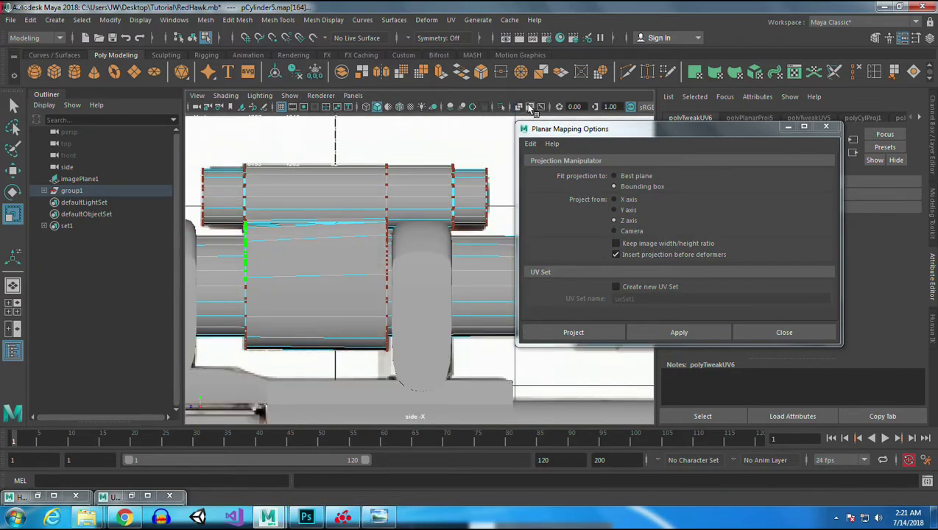
pyautogui.click(410, 107)
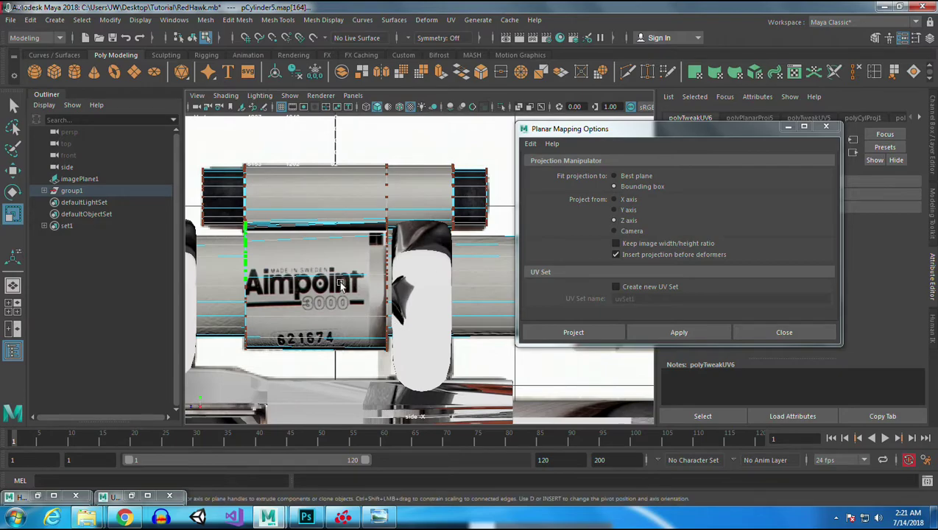
pyautogui.keyDown('alt'); pyautogui.moveTo(367, 281); pyautogui.dragTo(418, 333, button='right'); pyautogui.keyUp('alt')
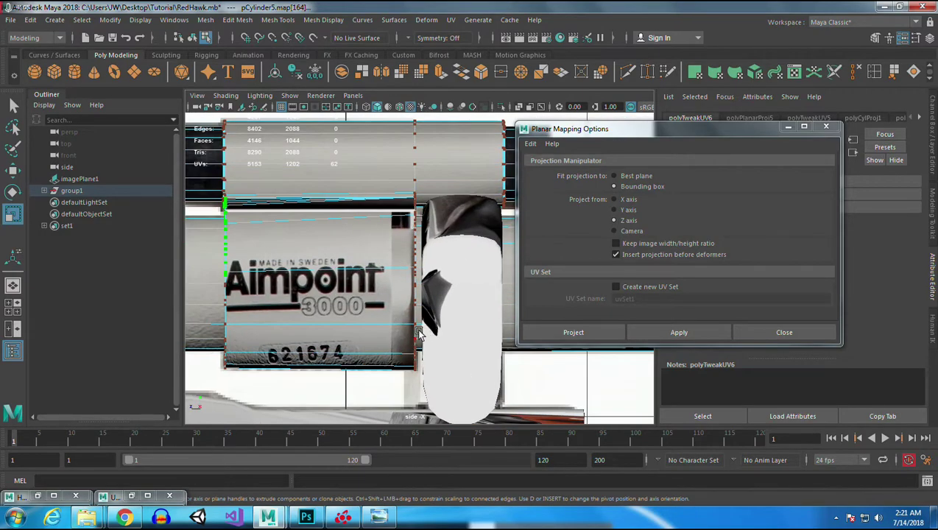
# - Move the Aimpoint shell's right edge UVs inward to the logo panel's border and adjust its left edge beside the lettering
pyautogui.click(131, 496)
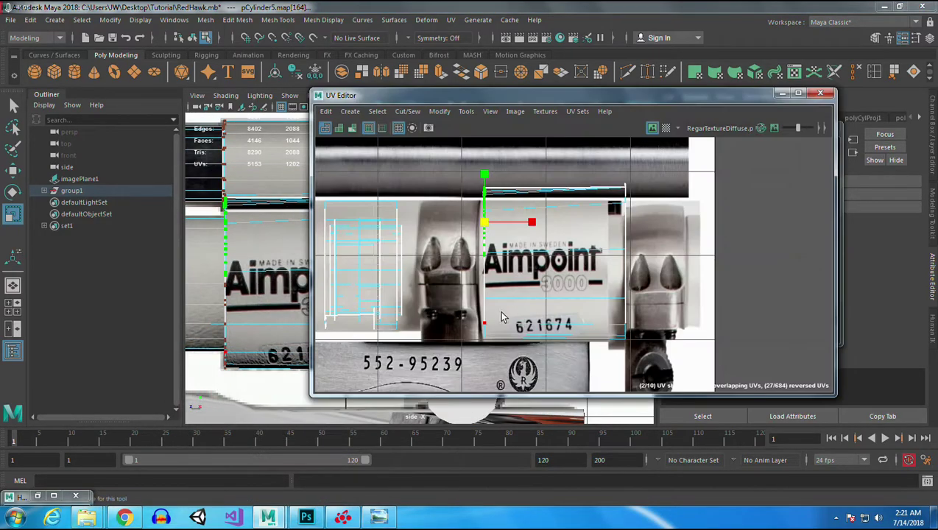
pyautogui.moveTo(519, 98); pyautogui.dragTo(601, 91)
pyautogui.moveTo(739, 211); pyautogui.dragTo(689, 340)
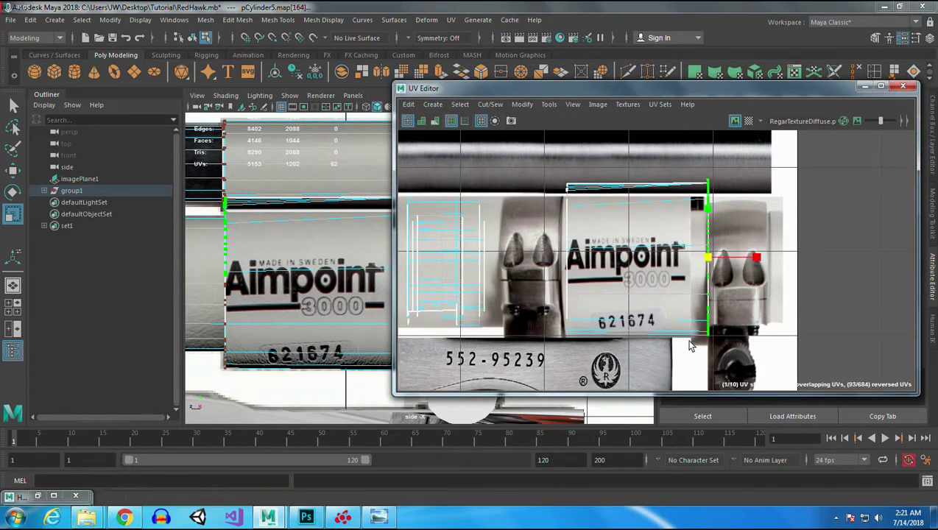
pyautogui.press('w')
pyautogui.moveTo(762, 270); pyautogui.dragTo(740, 267)
pyautogui.moveTo(536, 171); pyautogui.dragTo(614, 259)
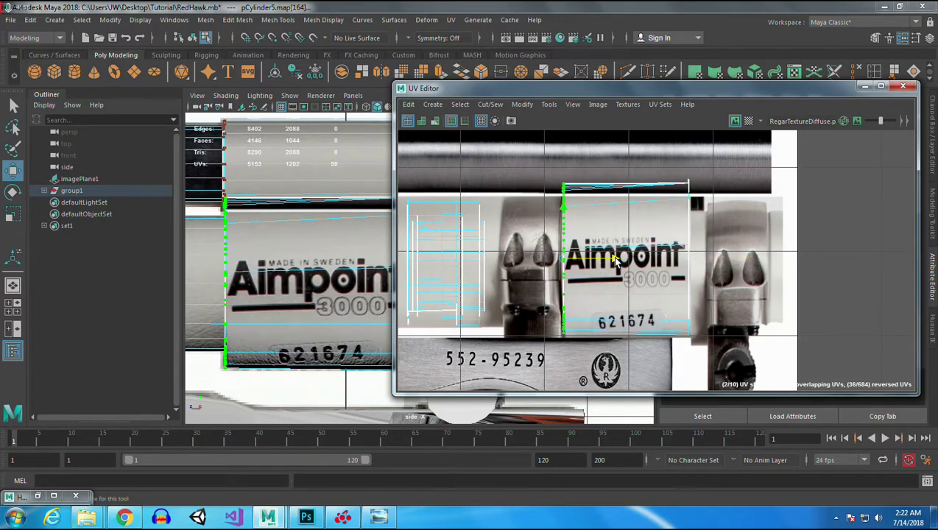
pyautogui.moveTo(614, 259); pyautogui.dragTo(618, 260)
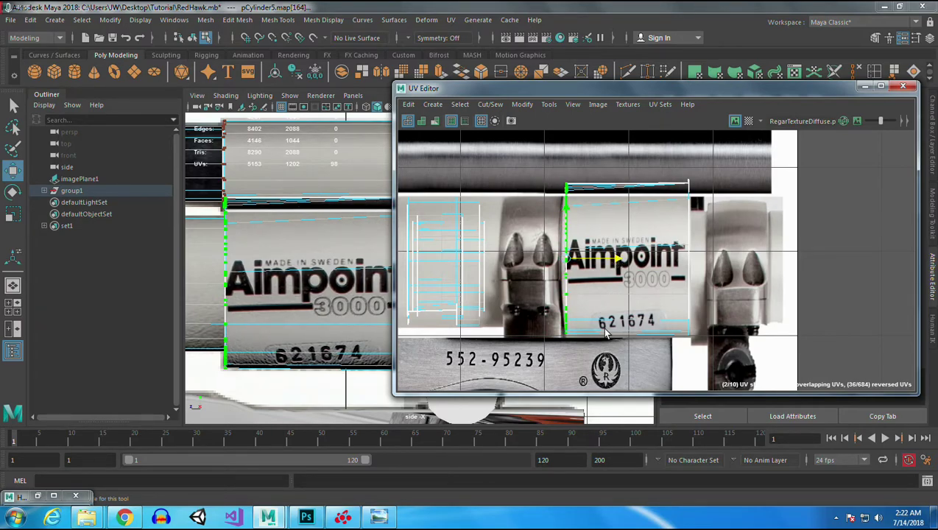
# - Shift progressively smaller upper groups of the Aimpoint shell's left edge UVs slightly outward to follow the panel's slanted border
pyautogui.scroll(2, 605, 334)
pyautogui.keyDown('ctrl'); pyautogui.moveTo(532, 256); pyautogui.dragTo(569, 328); pyautogui.keyUp('ctrl')
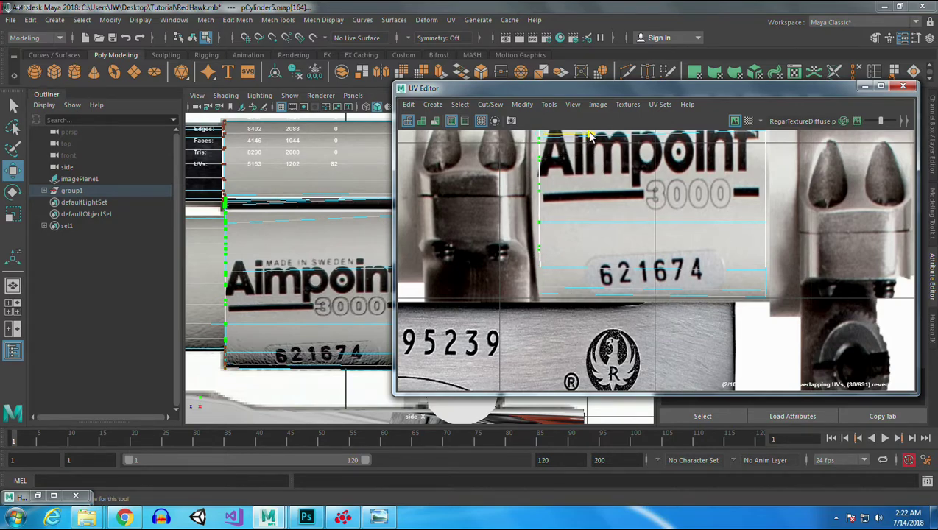
pyautogui.keyDown('ctrl'); pyautogui.moveTo(549, 248); pyautogui.dragTo(531, 239); pyautogui.keyUp('ctrl')
pyautogui.keyDown('alt'); pyautogui.moveTo(602, 204); pyautogui.dragTo(610, 279, button='middle'); pyautogui.keyUp('alt')
pyautogui.moveTo(598, 196); pyautogui.dragTo(596, 195)
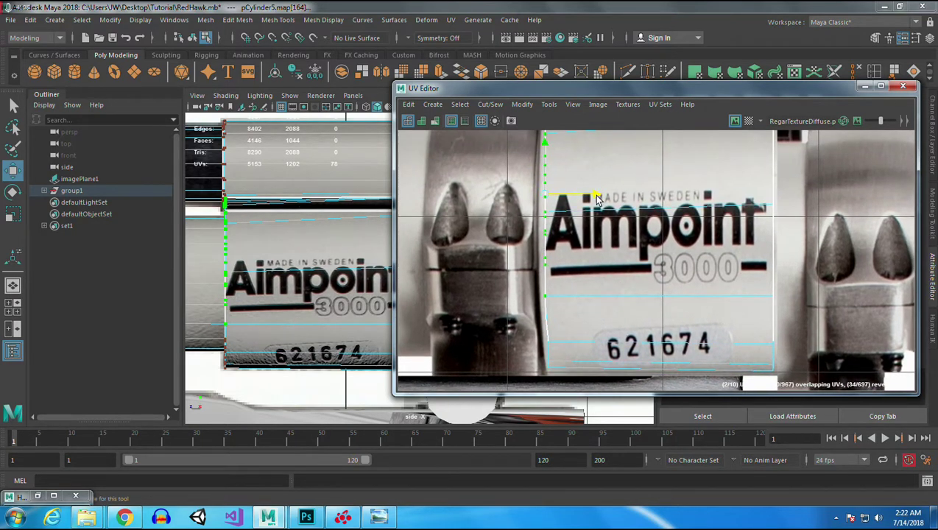
pyautogui.keyDown('ctrl'); pyautogui.moveTo(552, 317); pyautogui.dragTo(533, 286); pyautogui.keyUp('ctrl')
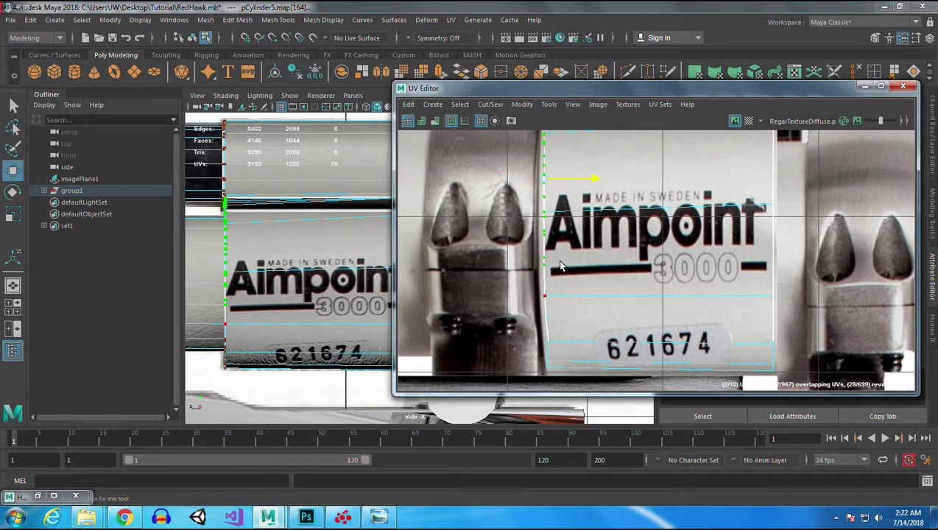
pyautogui.keyDown('ctrl'); pyautogui.moveTo(566, 286); pyautogui.dragTo(567, 285); pyautogui.keyUp('ctrl')
pyautogui.moveTo(597, 166); pyautogui.dragTo(596, 166)
# - Scale the slanted crosswise edges of the Aimpoint shell vertically to flatten them across the logo area
pyautogui.keyDown('alt'); pyautogui.moveTo(588, 215); pyautogui.dragTo(598, 302, button='middle'); pyautogui.keyUp('alt')
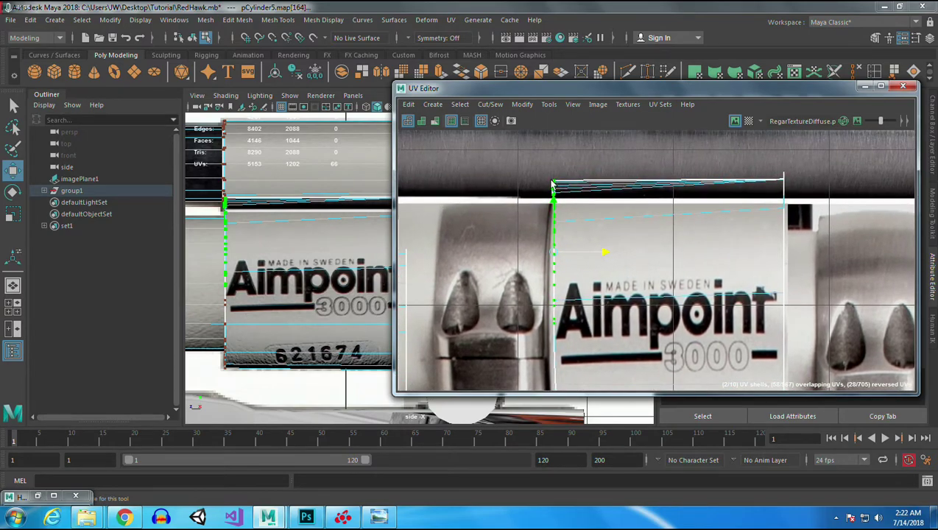
pyautogui.moveTo(516, 140); pyautogui.dragTo(864, 227)
pyautogui.moveTo(605, 222); pyautogui.dragTo(556, 218, button='right')
pyautogui.click(696, 210)
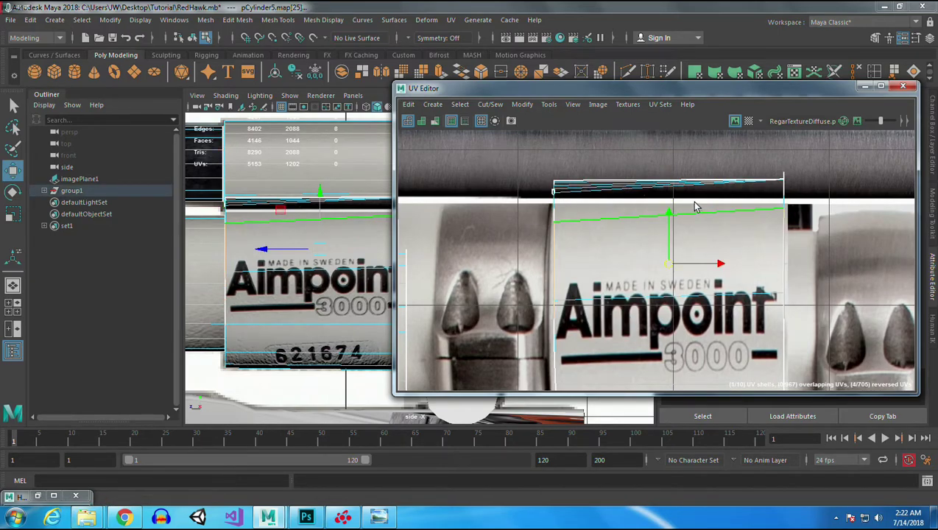
pyautogui.press('r')
pyautogui.moveTo(669, 215); pyautogui.dragTo(673, 321)
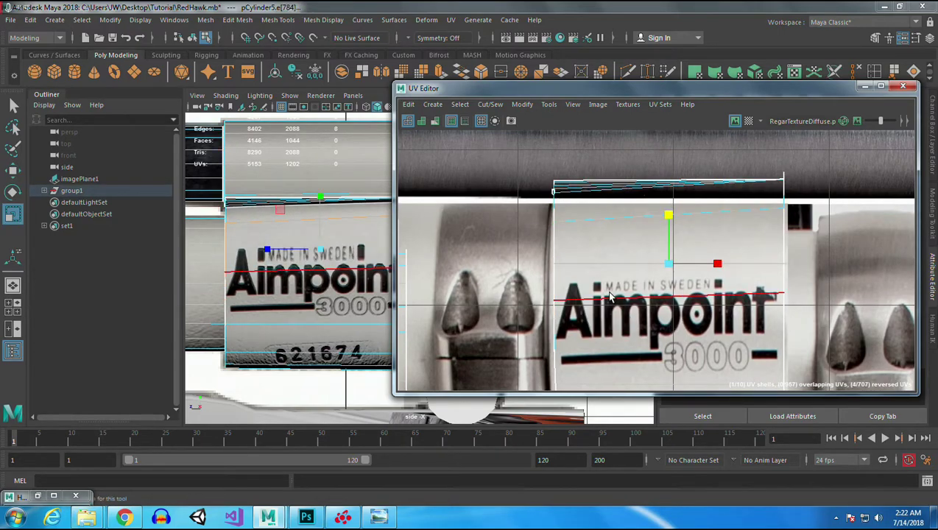
pyautogui.doubleClick(618, 298)
pyautogui.moveTo(669, 275); pyautogui.dragTo(671, 368)
pyautogui.keyDown('alt'); pyautogui.moveTo(702, 276); pyautogui.dragTo(693, 208, button='middle'); pyautogui.keyUp('alt')
pyautogui.click(681, 319)
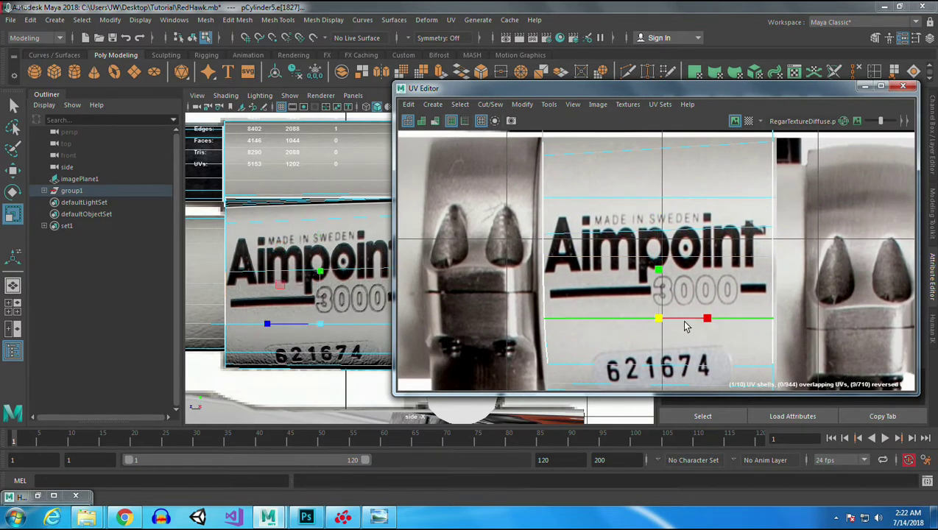
# - Lower the Aimpoint shell's top UVs onto the light logo panel and nudge the upper right UVs down
pyautogui.moveTo(654, 272)
pyautogui.keyDown('alt'); pyautogui.mouseDown(button='middle')
pyautogui.moveTo(646, 230)
pyautogui.moveTo(643, 272)
pyautogui.mouseUp(button='middle'); pyautogui.keyUp('alt')
pyautogui.moveTo(556, 155); pyautogui.dragTo(602, 156, button='right')
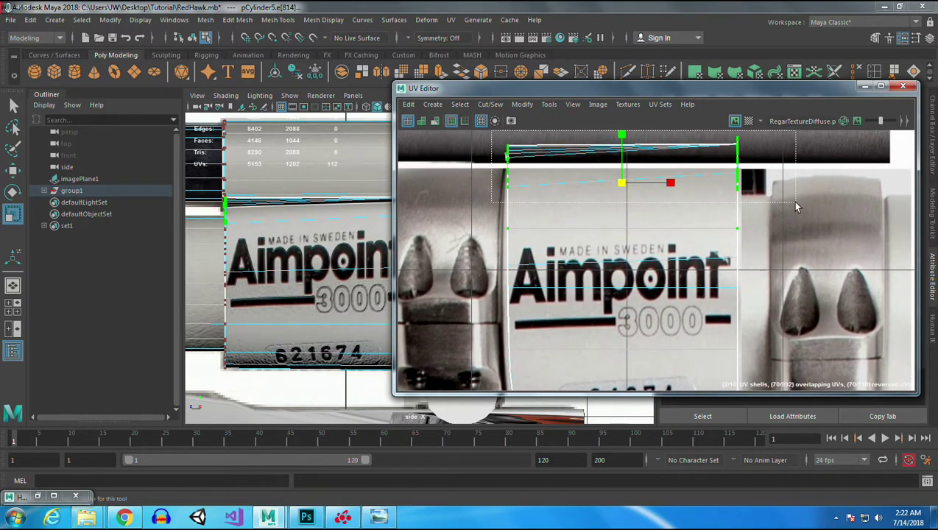
pyautogui.moveTo(621, 143); pyautogui.dragTo(621, 168)
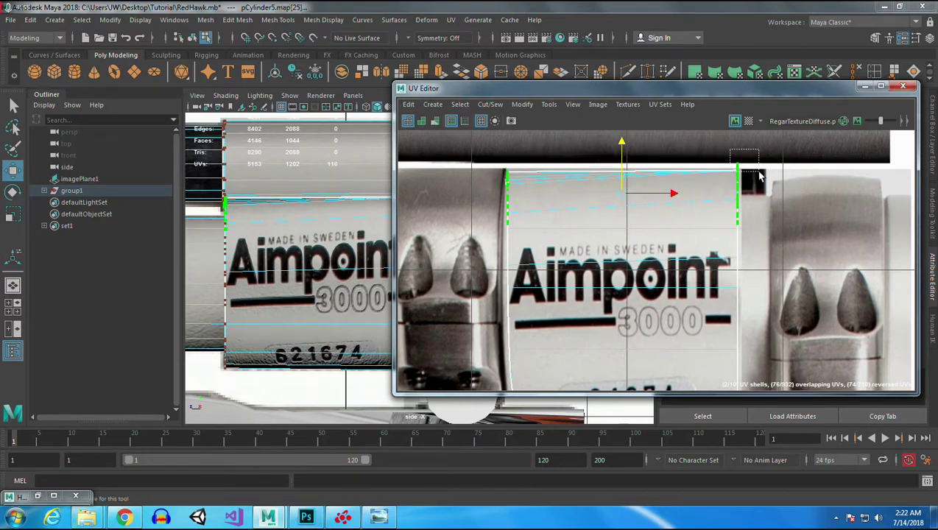
pyautogui.moveTo(759, 175); pyautogui.dragTo(760, 177)
pyautogui.moveTo(711, 139); pyautogui.dragTo(768, 217)
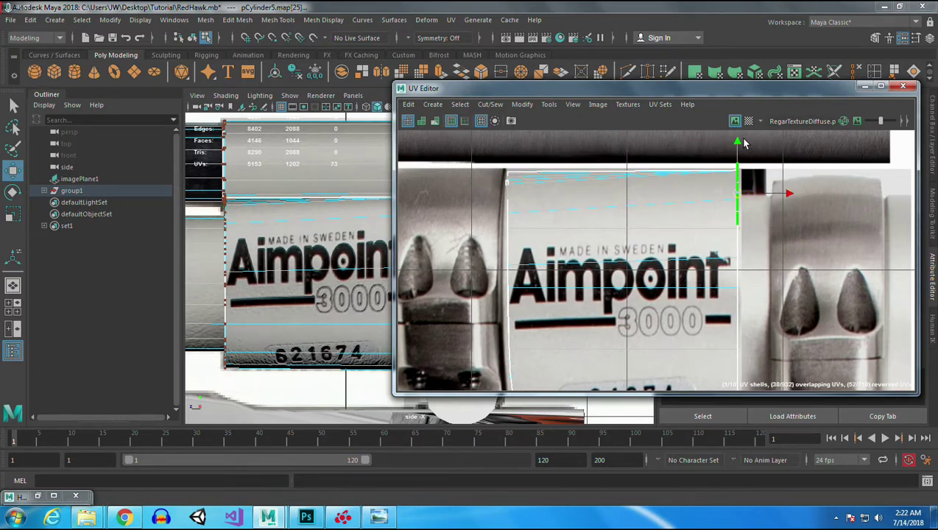
pyautogui.moveTo(736, 144); pyautogui.dragTo(738, 148)
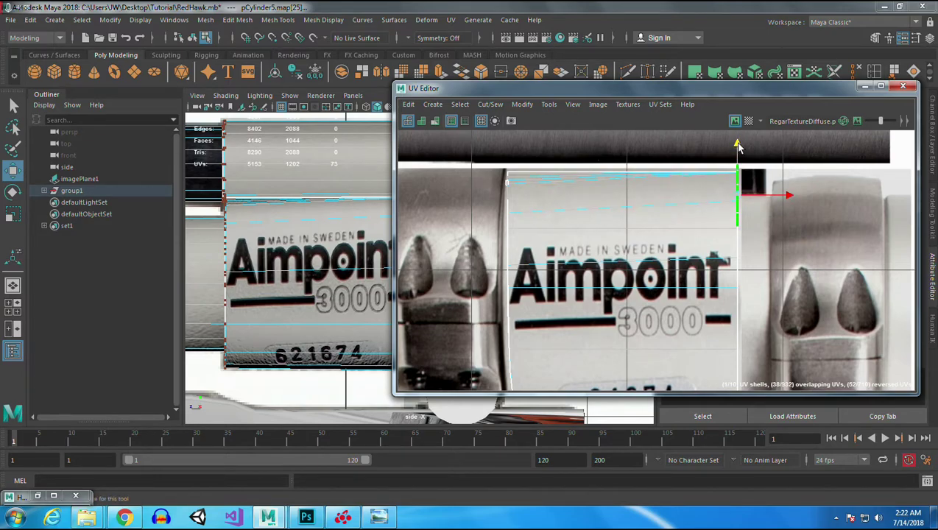
# - Examine the Aimpoint texture on the scope in the perspective view, then compare it in the side view
pyautogui.keyDown('alt'); pyautogui.moveTo(284, 231); pyautogui.dragTo(311, 233); pyautogui.keyUp('alt')
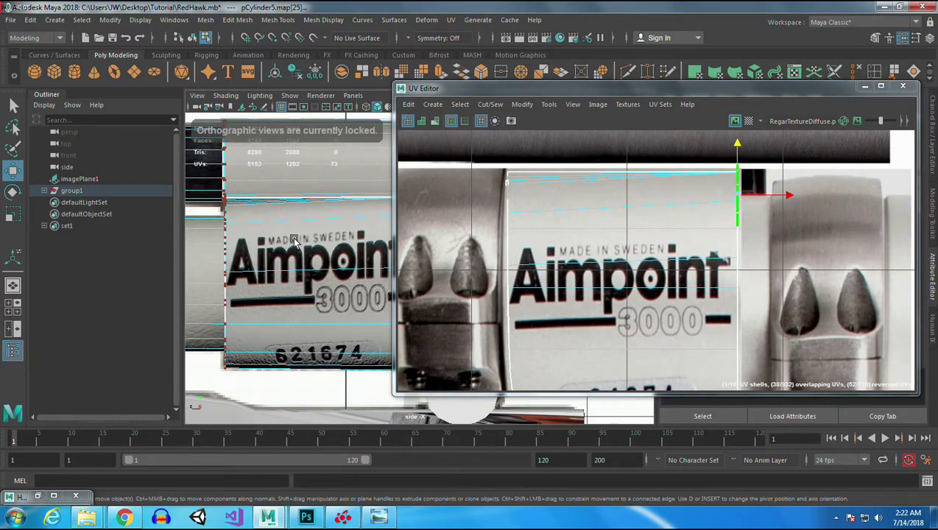
pyautogui.press('space')
pyautogui.moveTo(566, 92); pyautogui.dragTo(527, 200)
pyautogui.press('space')
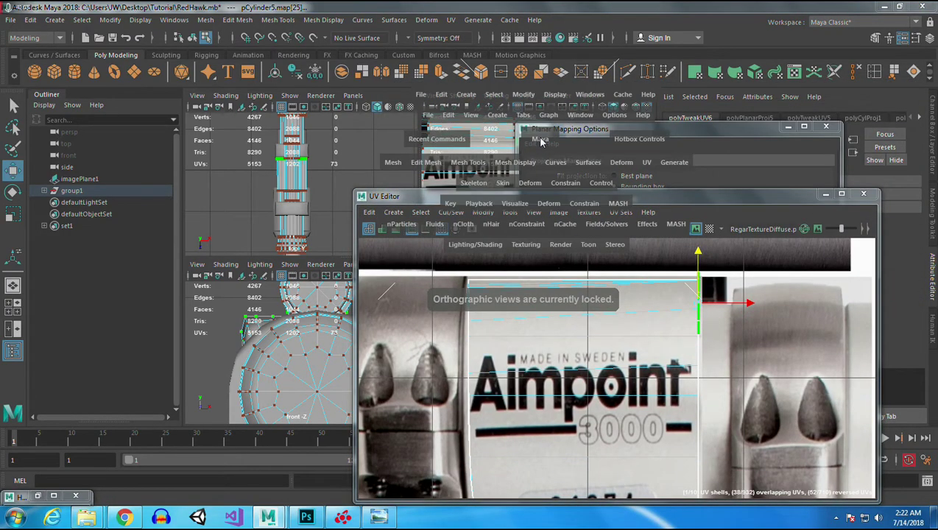
pyautogui.press('space')
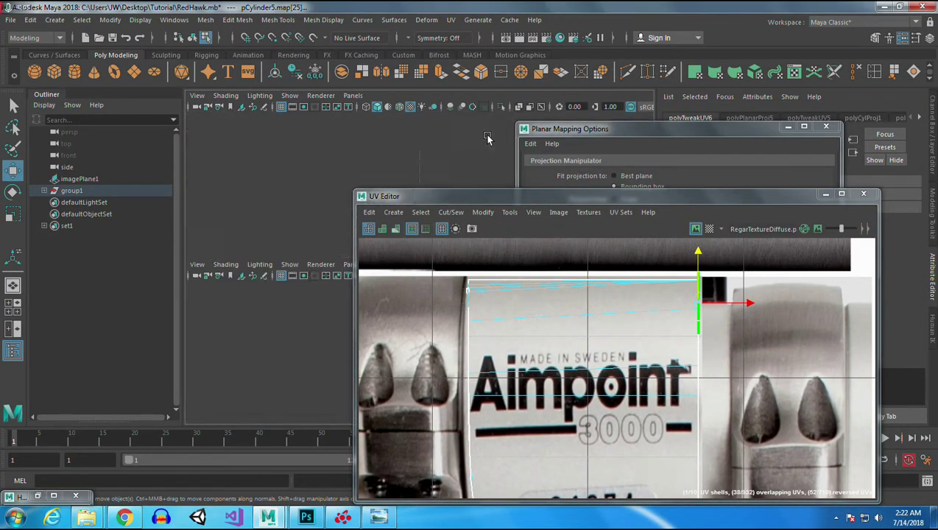
pyautogui.press('space')
pyautogui.keyDown('alt'); pyautogui.moveTo(251, 255); pyautogui.dragTo(269, 289); pyautogui.keyUp('alt')
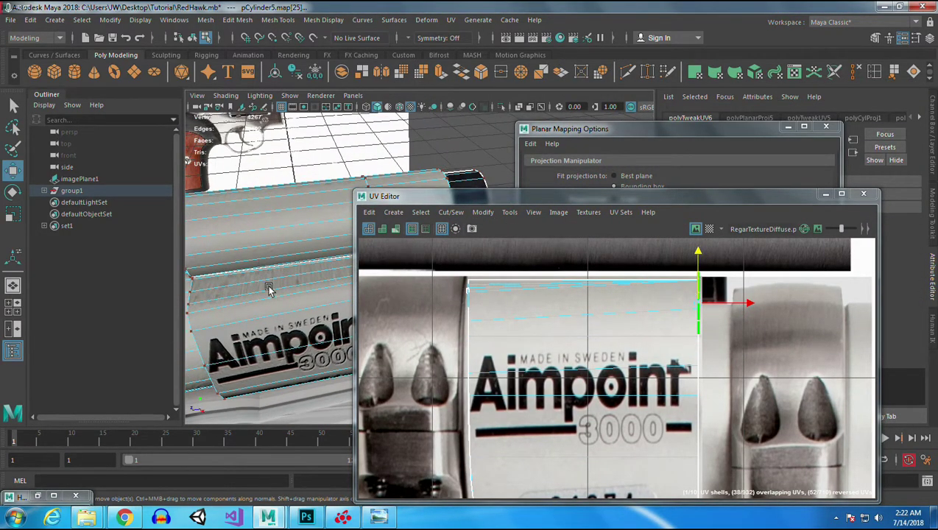
pyautogui.keyDown('alt'); pyautogui.moveTo(268, 289); pyautogui.dragTo(320, 282, button='right'); pyautogui.keyUp('alt')
pyautogui.keyDown('alt'); pyautogui.moveTo(320, 282); pyautogui.dragTo(335, 284, button='middle'); pyautogui.keyUp('alt')
pyautogui.keyDown('alt'); pyautogui.moveTo(282, 348); pyautogui.dragTo(295, 306); pyautogui.keyUp('alt')
pyautogui.keyDown('alt'); pyautogui.moveTo(295, 307); pyautogui.dragTo(327, 318, button='middle'); pyautogui.keyUp('alt')
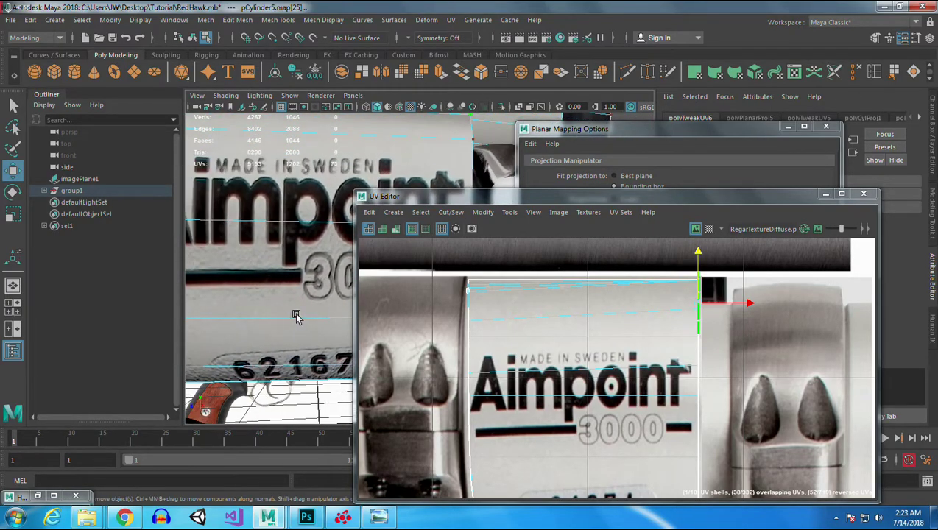
pyautogui.click(825, 194)
pyautogui.click(788, 128)
pyautogui.press('space')
pyautogui.press('space')
pyautogui.keyDown('alt'); pyautogui.moveTo(462, 316); pyautogui.dragTo(566, 304, button='middle'); pyautogui.keyUp('alt')
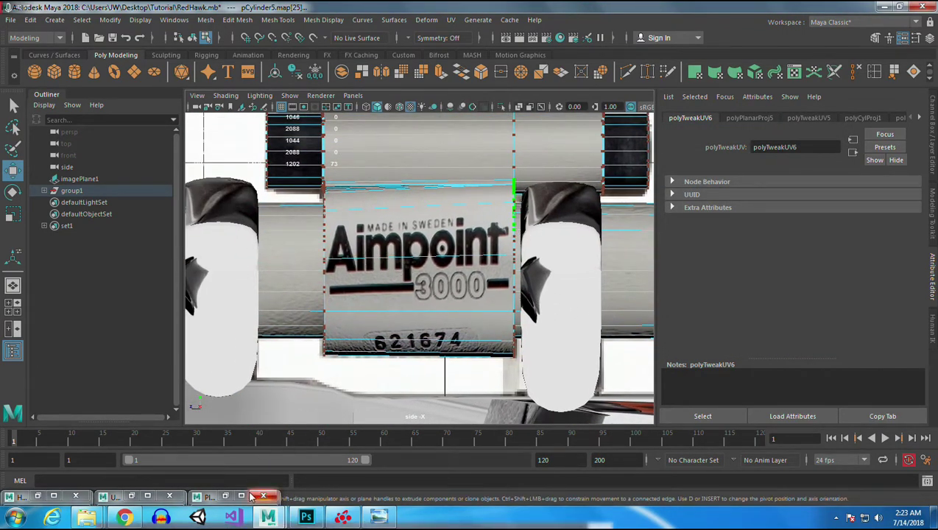
# - Select the UVs along the middle of the Aimpoint shell's right edge and raise them slightly
pyautogui.click(224, 495)
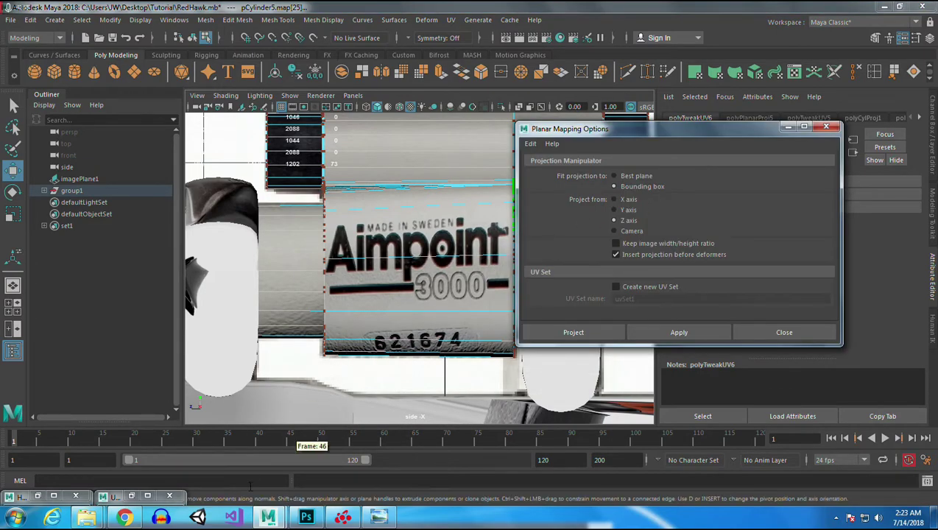
pyautogui.click(116, 496)
pyautogui.moveTo(535, 199); pyautogui.dragTo(535, 108)
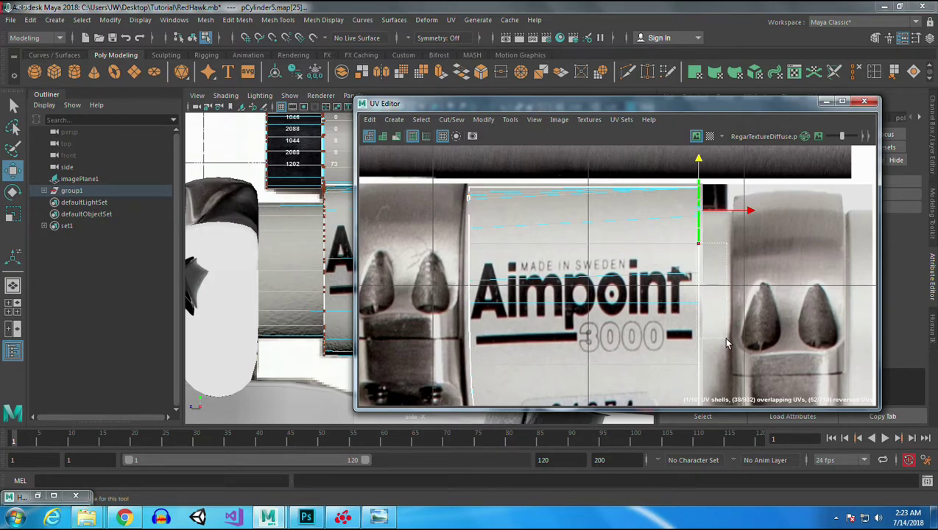
pyautogui.moveTo(725, 371); pyautogui.dragTo(720, 373)
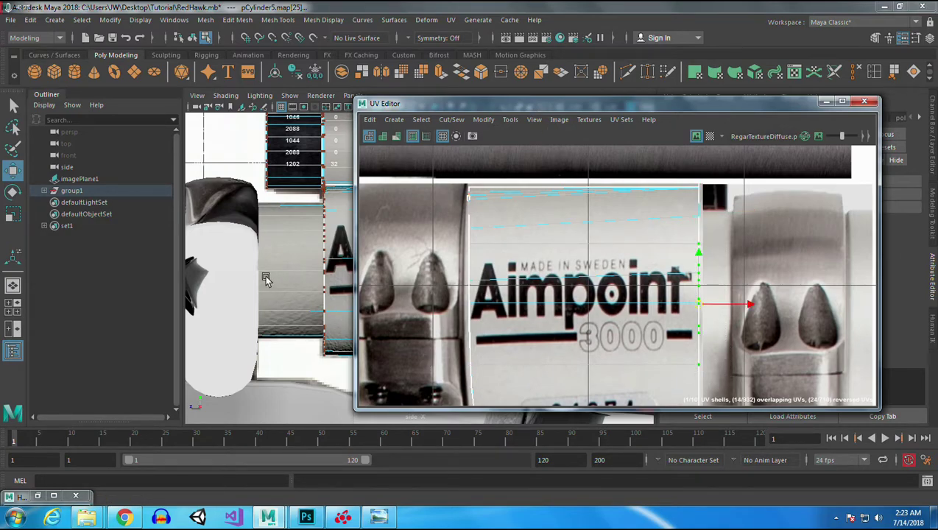
pyautogui.keyDown('alt'); pyautogui.moveTo(268, 273); pyautogui.dragTo(135, 261, button='middle'); pyautogui.keyUp('alt')
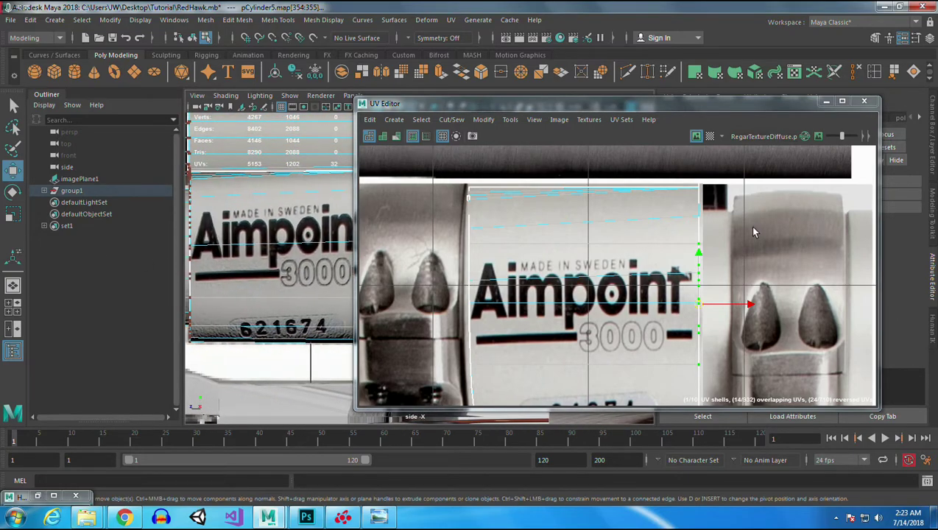
pyautogui.moveTo(699, 256); pyautogui.dragTo(702, 248)
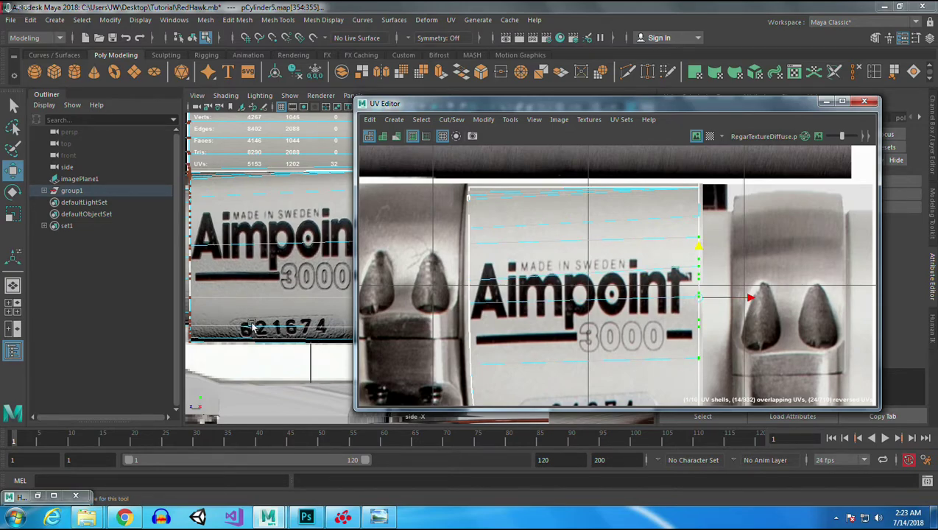
# - Raise the Aimpoint shell's lower right UVs, then lower them slightly together with the lower left UVs
pyautogui.keyDown('alt'); pyautogui.moveTo(724, 338); pyautogui.dragTo(721, 239, button='middle'); pyautogui.keyUp('alt')
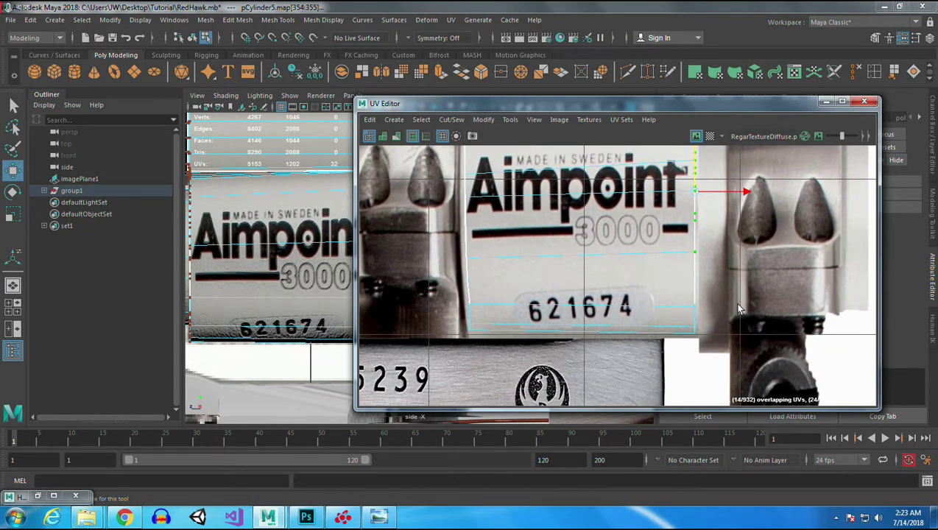
pyautogui.moveTo(695, 324); pyautogui.dragTo(710, 348)
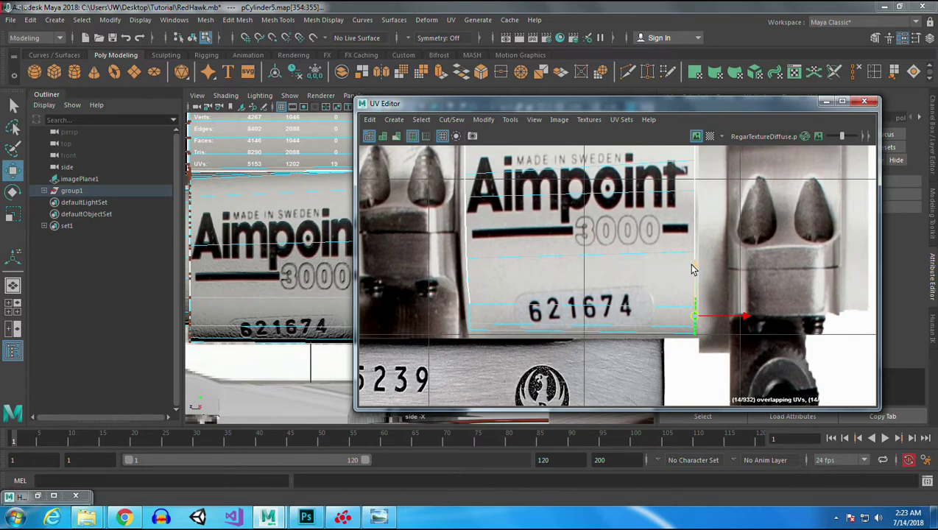
pyautogui.moveTo(694, 269); pyautogui.dragTo(695, 256)
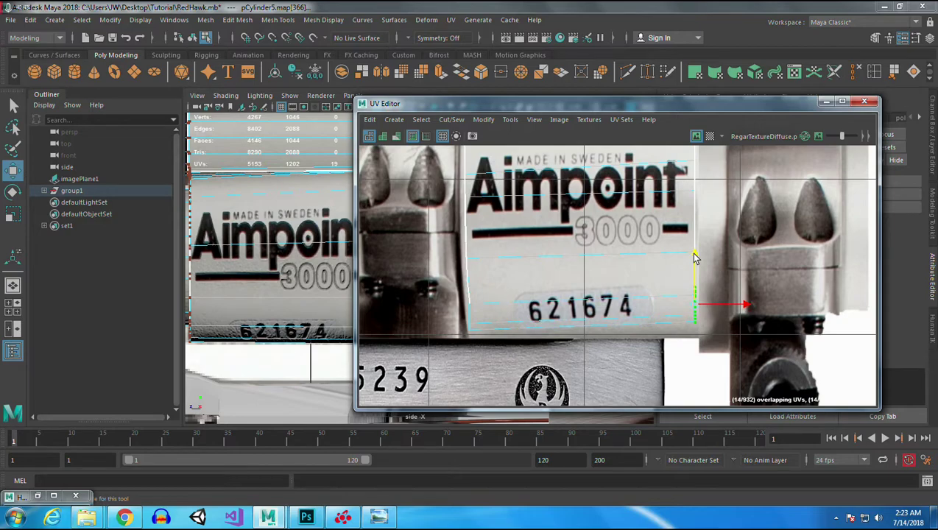
pyautogui.keyDown('shift'); pyautogui.moveTo(457, 299); pyautogui.dragTo(517, 339); pyautogui.keyUp('shift')
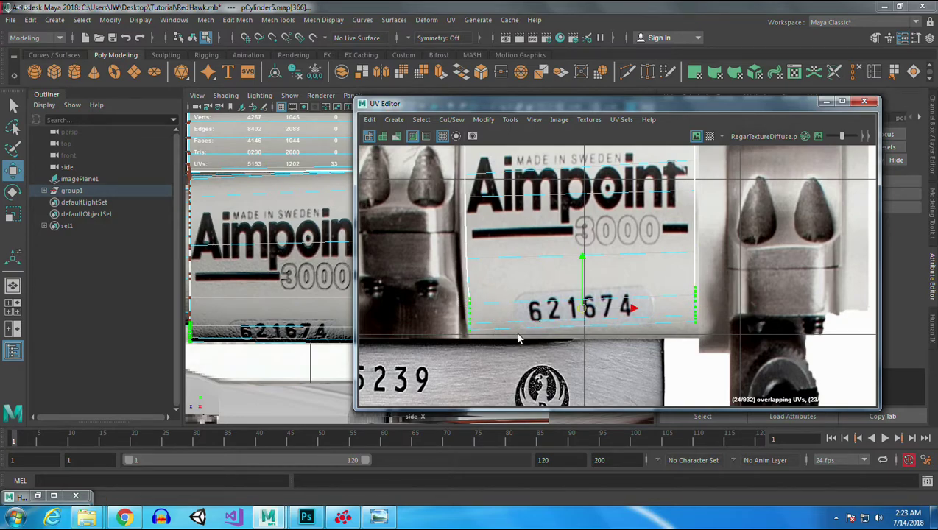
pyautogui.moveTo(582, 259); pyautogui.dragTo(581, 263)
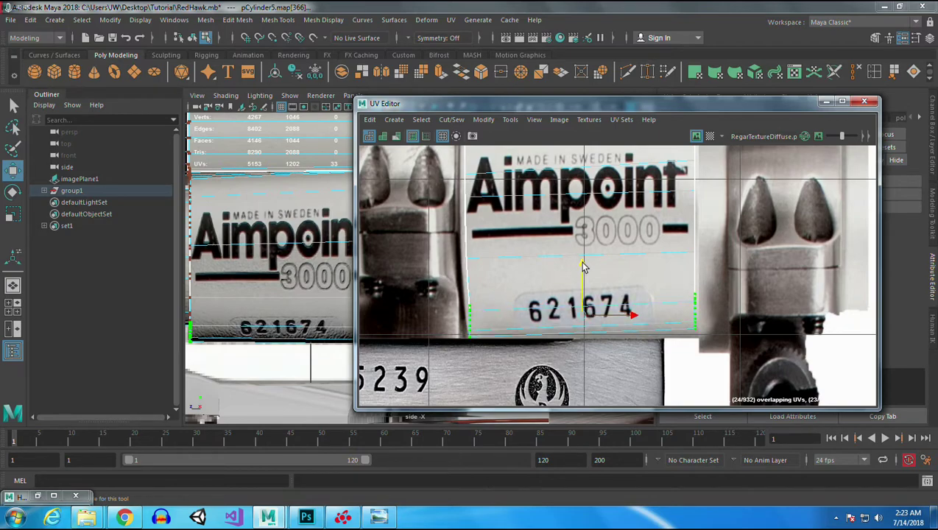
# - Return to object mode with nothing selected and examine the Aimpoint texture and the whole revolver in the side view
pyautogui.keyDown('alt'); pyautogui.moveTo(531, 356); pyautogui.dragTo(622, 348, button='right'); pyautogui.keyUp('alt')
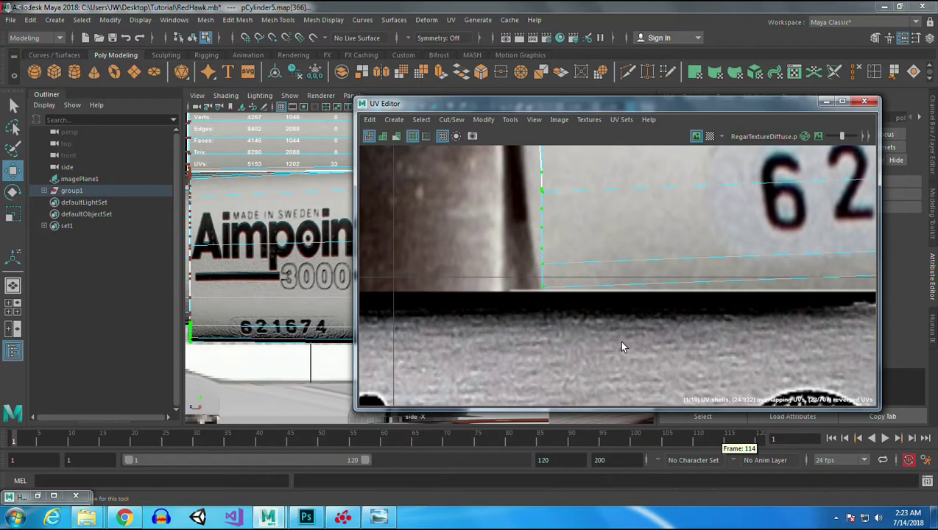
pyautogui.click(825, 101)
pyautogui.moveTo(321, 179); pyautogui.dragTo(390, 165, button='right')
pyautogui.keyDown('alt'); pyautogui.moveTo(442, 221); pyautogui.dragTo(357, 243, button='right'); pyautogui.keyUp('alt')
pyautogui.click(261, 258)
pyautogui.keyDown('alt'); pyautogui.moveTo(263, 259); pyautogui.dragTo(513, 401, button='right'); pyautogui.keyUp('alt')
pyautogui.scroll(5, 429, 346)
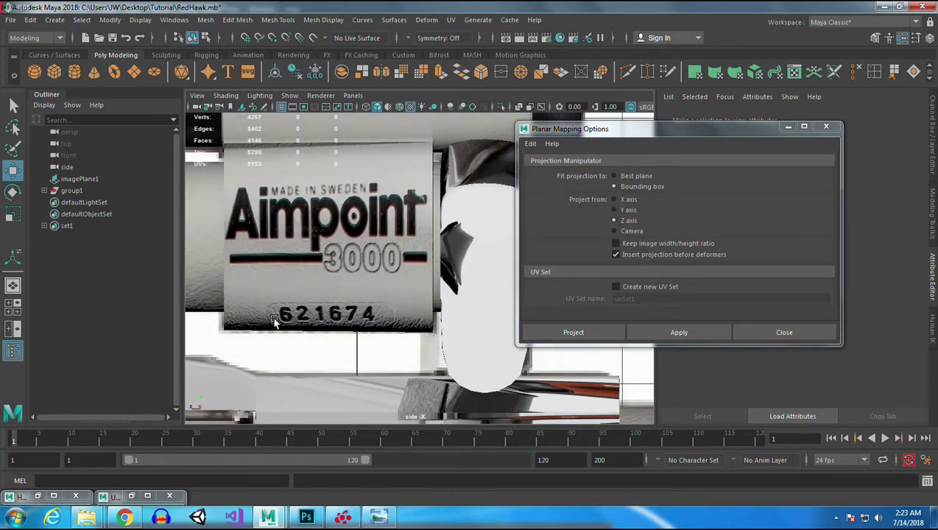
pyautogui.click(787, 127)
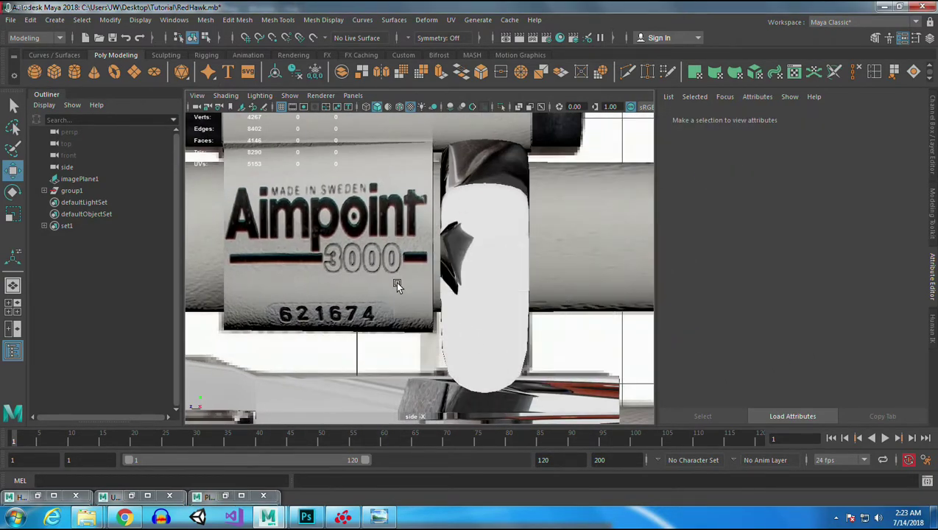
pyautogui.scroll(-5, 438, 274)
pyautogui.keyDown('alt'); pyautogui.moveTo(489, 286); pyautogui.dragTo(501, 246, button='middle'); pyautogui.keyUp('alt')
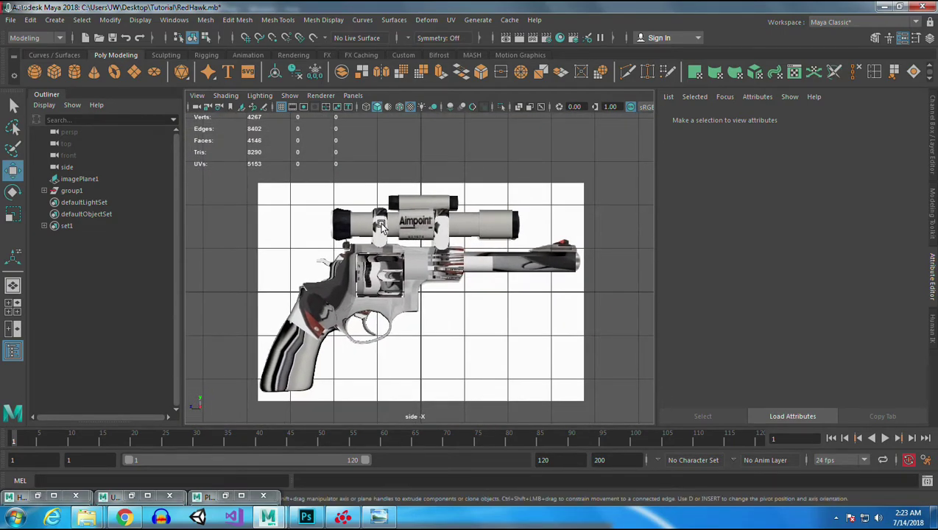
# - Select the two scope mount rings and inspect them up close in the perspective view
pyautogui.click(376, 216)
pyautogui.keyDown('alt'); pyautogui.moveTo(405, 218); pyautogui.dragTo(440, 258, button='middle'); pyautogui.keyUp('alt')
pyautogui.keyDown('alt'); pyautogui.moveTo(440, 259); pyautogui.dragTo(542, 382, button='right'); pyautogui.keyUp('alt')
pyautogui.keyDown('shift'); pyautogui.click(550, 266); pyautogui.keyUp('shift')
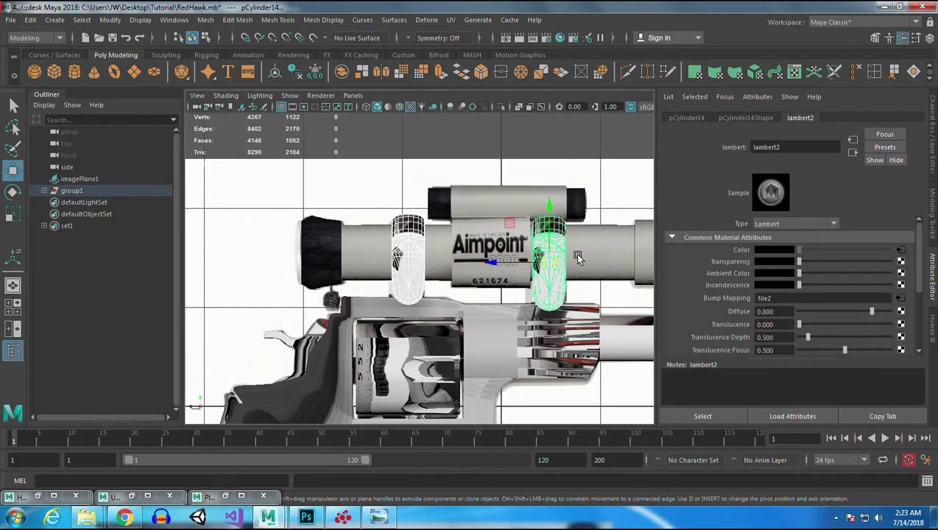
pyautogui.press('space')
pyautogui.click(588, 264)
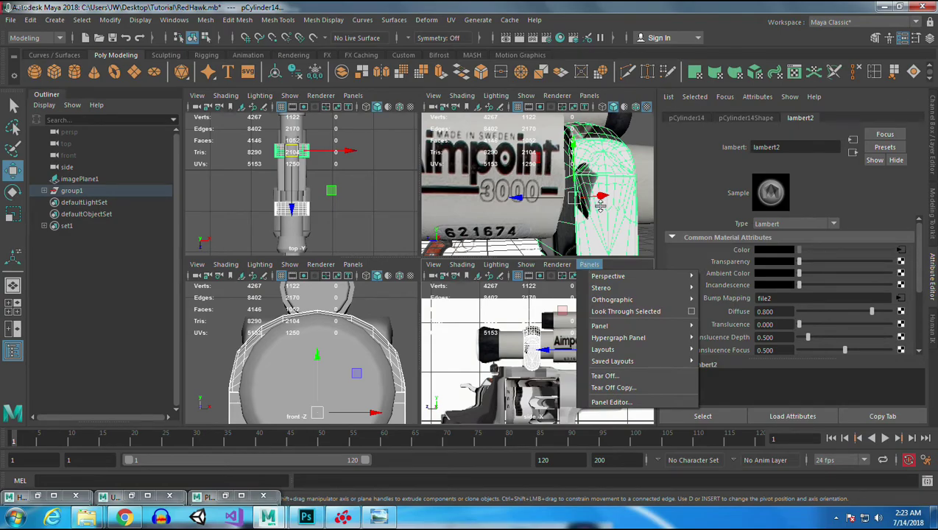
pyautogui.press('space')
pyautogui.keyDown('alt'); pyautogui.moveTo(599, 215); pyautogui.dragTo(511, 276); pyautogui.keyUp('alt')
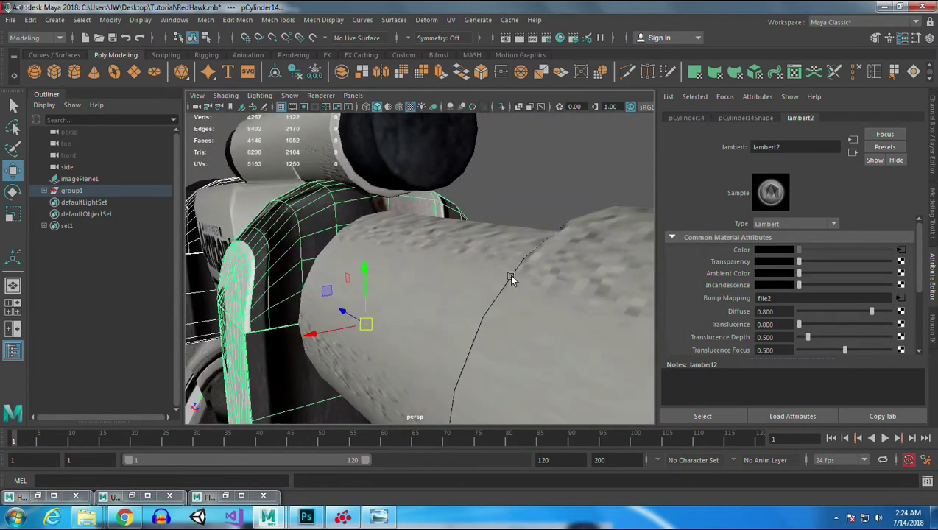
pyautogui.scroll(-5, 481, 224)
pyautogui.keyDown('alt'); pyautogui.moveTo(482, 224); pyautogui.dragTo(502, 233); pyautogui.keyUp('alt')
pyautogui.scroll(4, 503, 232)
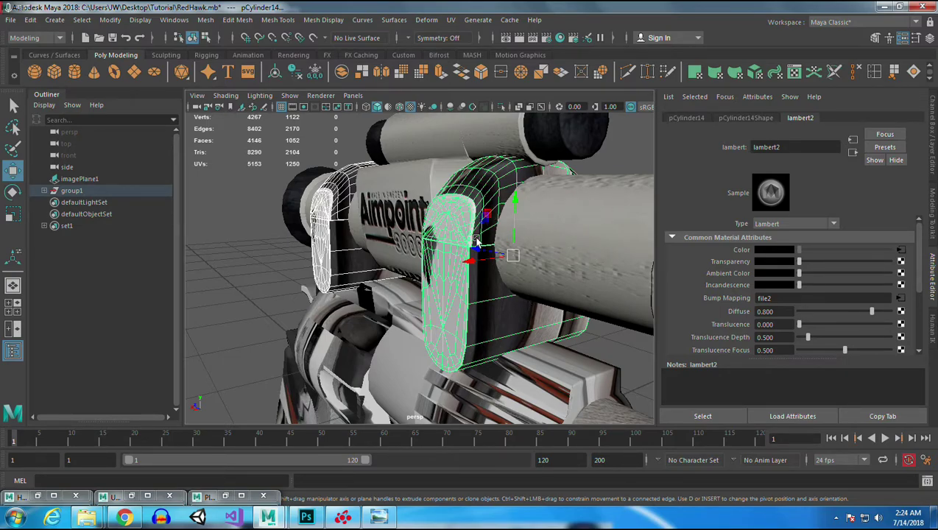
# - Examine the two rings' current UV layout over the texture and compare it with the model in perspective
pyautogui.click(795, 71)
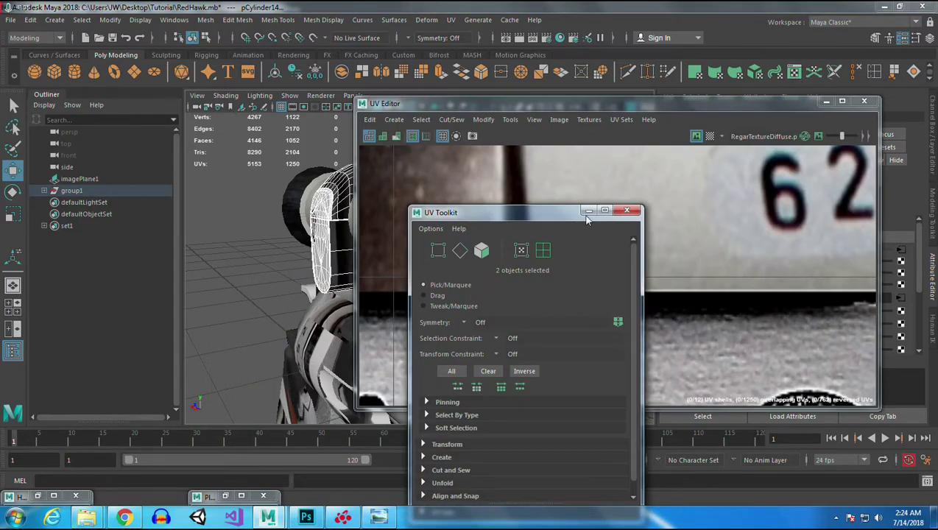
pyautogui.click(588, 211)
pyautogui.scroll(-6, 626, 249)
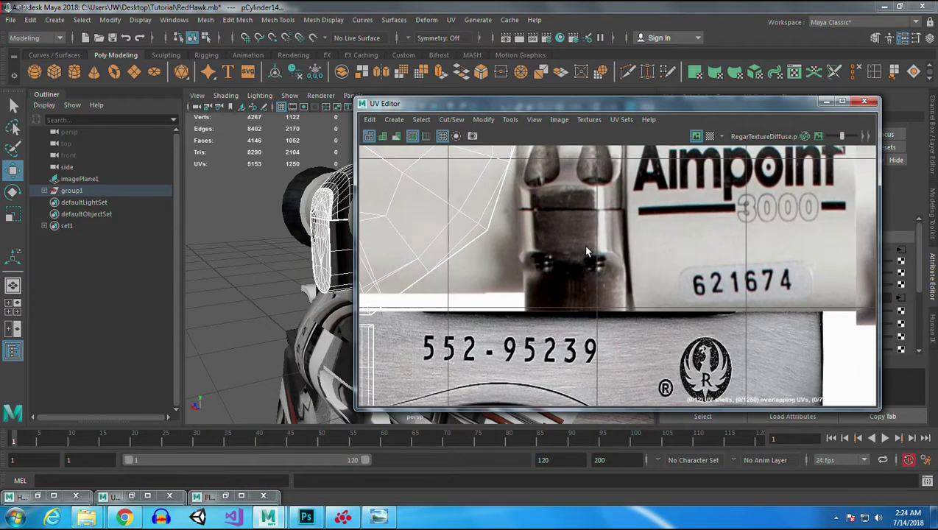
pyautogui.scroll(-8, 587, 250)
pyautogui.scroll(-2, 623, 197)
pyautogui.click(825, 102)
pyautogui.keyDown('alt'); pyautogui.moveTo(471, 309); pyautogui.dragTo(410, 318); pyautogui.keyUp('alt')
pyautogui.keyDown('alt'); pyautogui.moveTo(409, 318); pyautogui.dragTo(380, 230, button='right'); pyautogui.keyUp('alt')
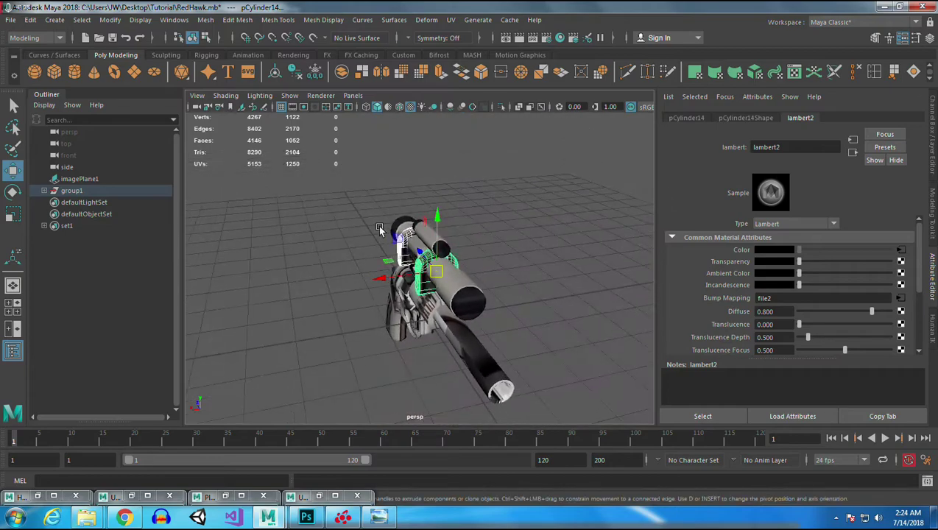
pyautogui.keyDown('alt'); pyautogui.moveTo(389, 258); pyautogui.dragTo(433, 287); pyautogui.keyUp('alt')
pyautogui.click(317, 497)
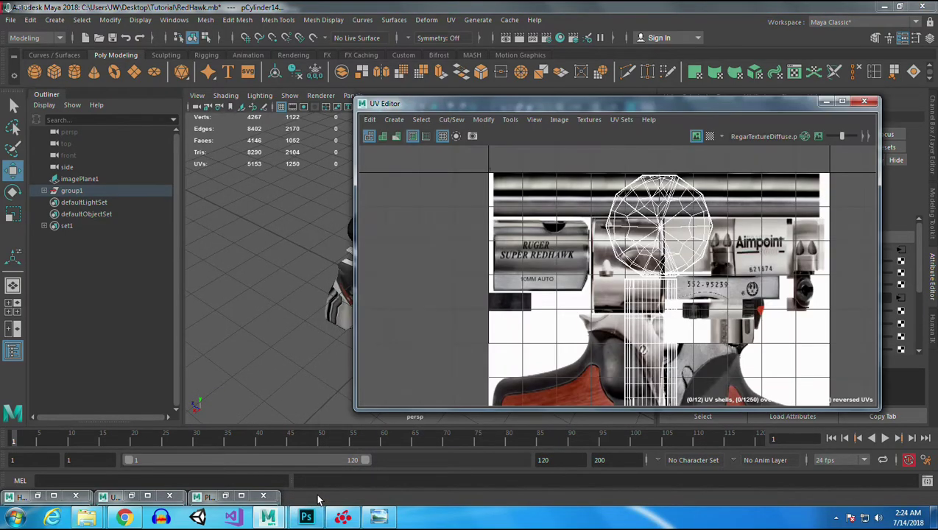
pyautogui.click(825, 101)
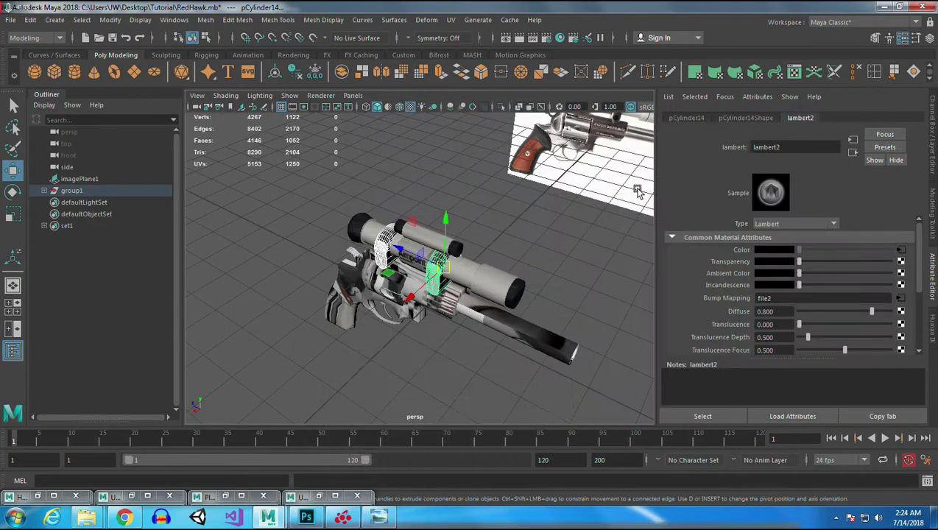
# - Try a planar projection on the two scope mount rings
pyautogui.click(798, 73)
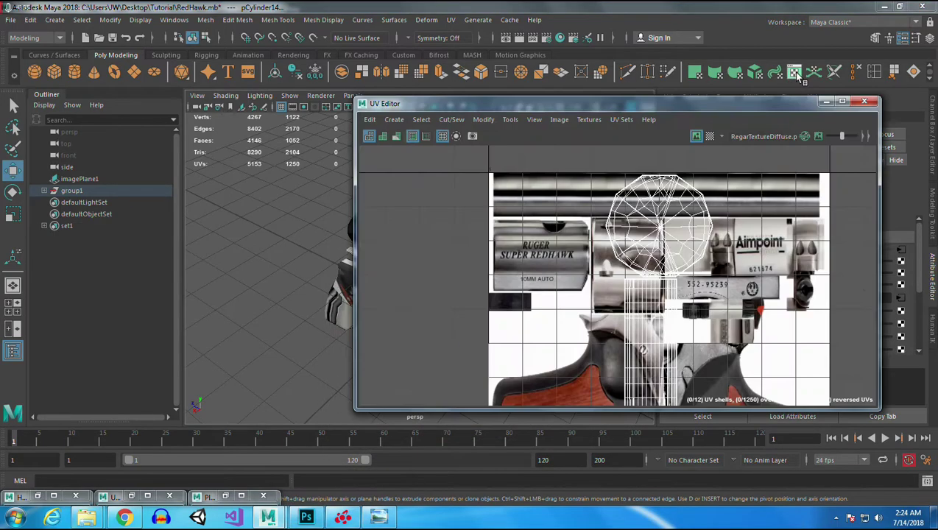
pyautogui.click(825, 102)
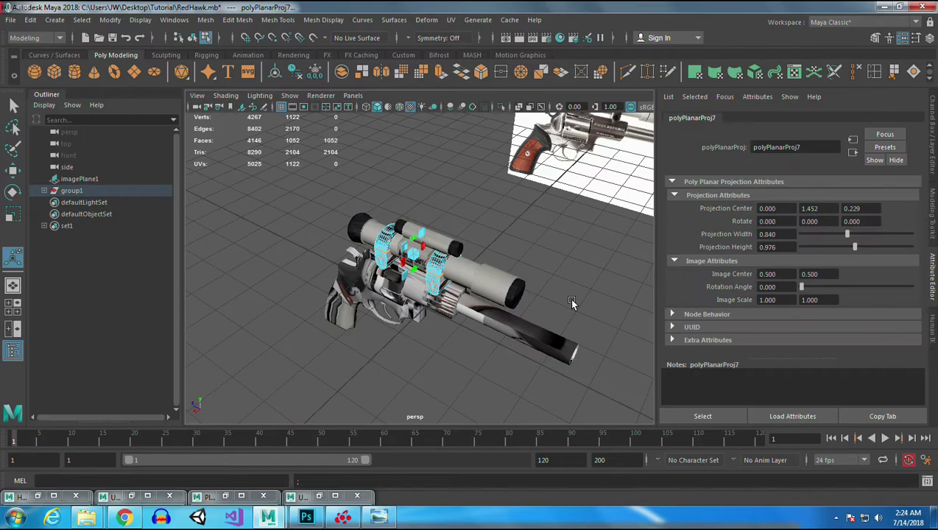
pyautogui.hotkey('ctrl', 'z')
# - Apply an automatic UV projection to both scope mount rings
pyautogui.keyDown('alt'); pyautogui.moveTo(498, 315); pyautogui.dragTo(487, 280); pyautogui.keyUp('alt')
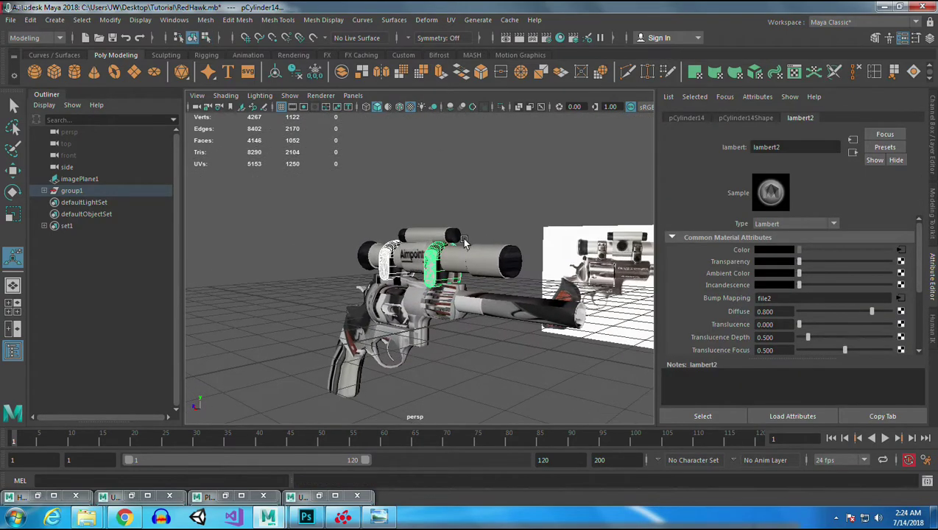
pyautogui.scroll(5, 487, 280)
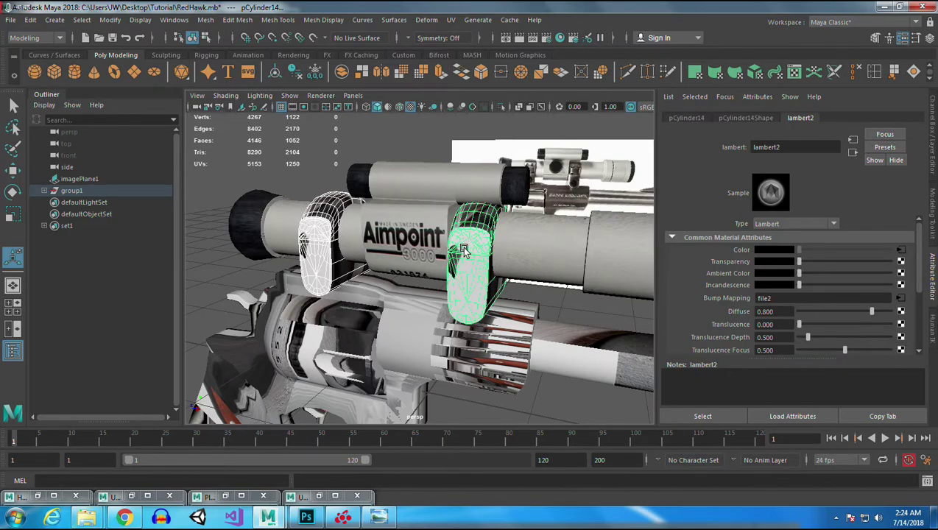
pyautogui.moveTo(519, 315)
pyautogui.keyDown('alt'); pyautogui.mouseDown()
pyautogui.moveTo(464, 320)
pyautogui.moveTo(508, 309)
pyautogui.mouseUp(); pyautogui.keyUp('alt')
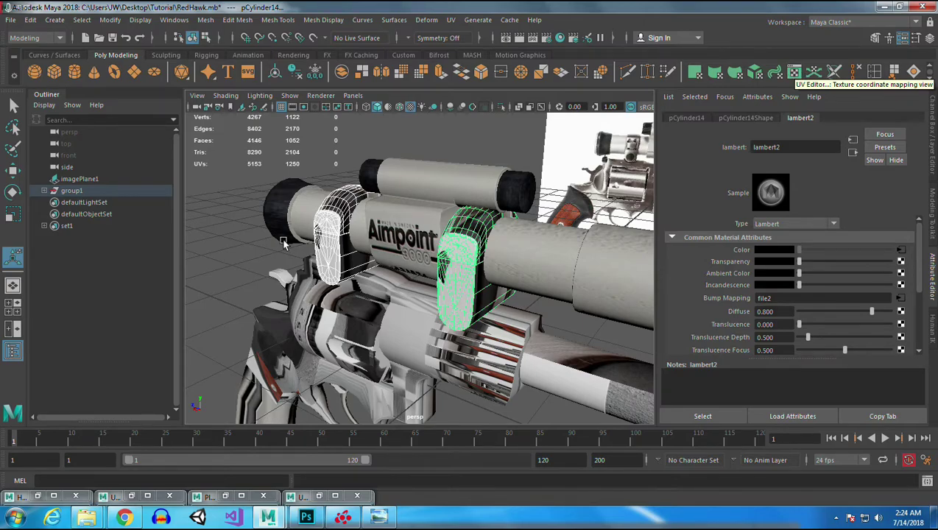
pyautogui.click(756, 73)
pyautogui.scroll(-5, 521, 317)
pyautogui.keyDown('alt'); pyautogui.moveTo(521, 318); pyautogui.dragTo(466, 298); pyautogui.keyUp('alt')
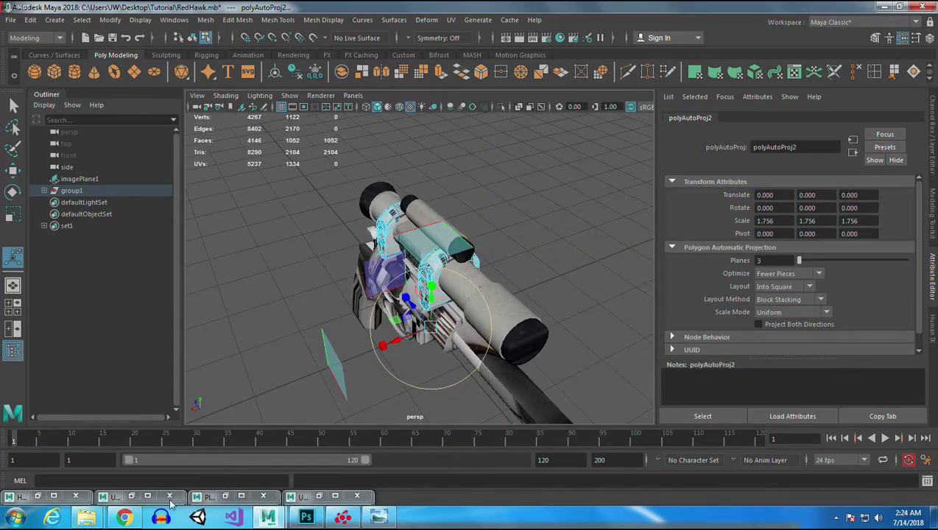
# - Close the UV Toolkit and bring up the rings' projected shells in the UV Editor
pyautogui.click(131, 496)
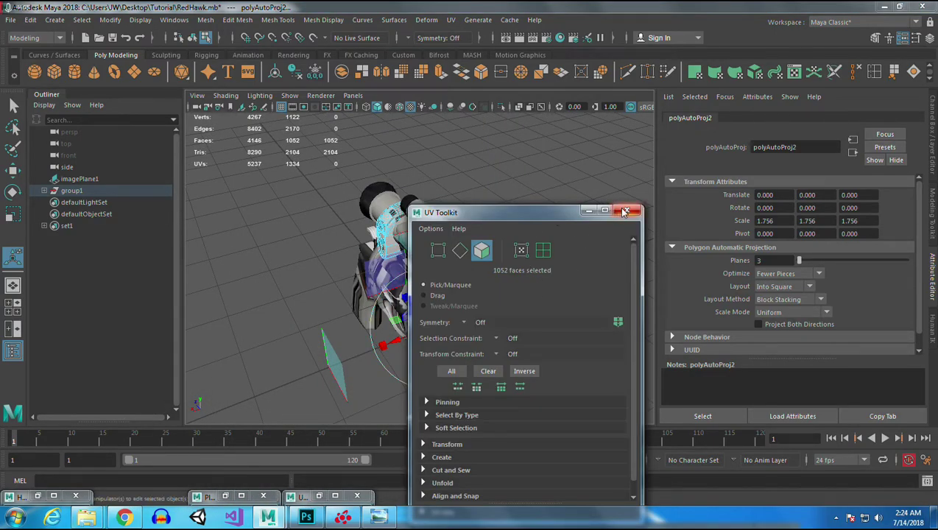
pyautogui.click(624, 211)
pyautogui.click(319, 496)
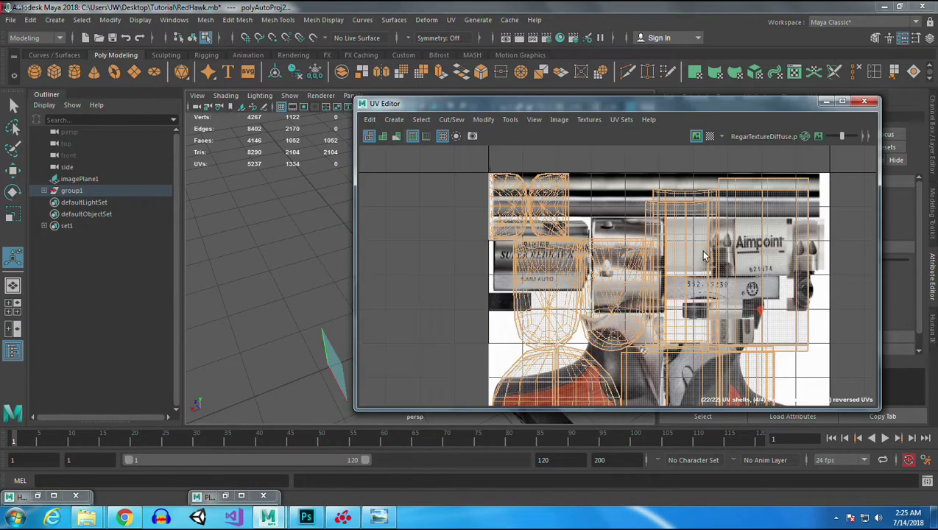
pyautogui.keyDown('alt'); pyautogui.moveTo(728, 305); pyautogui.dragTo(679, 277, button='middle'); pyautogui.keyUp('alt')
pyautogui.keyDown('alt'); pyautogui.moveTo(680, 276); pyautogui.dragTo(666, 292, button='right'); pyautogui.keyUp('alt')
pyautogui.keyDown('alt'); pyautogui.moveTo(666, 292); pyautogui.dragTo(630, 258, button='middle'); pyautogui.keyUp('alt')
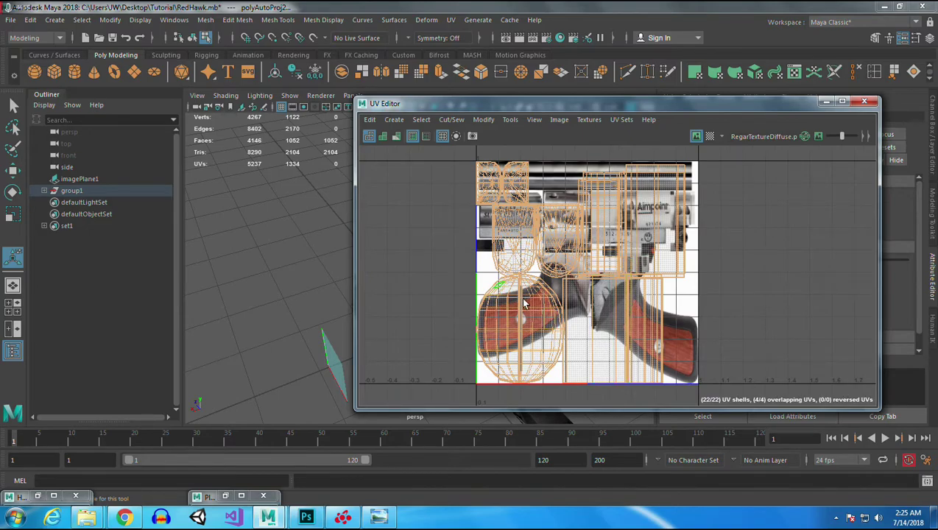
# - Move the two overlapping pairs of small shells from the texture's upper left corner to the empty space left of it
pyautogui.click(517, 181)
pyautogui.press('w')
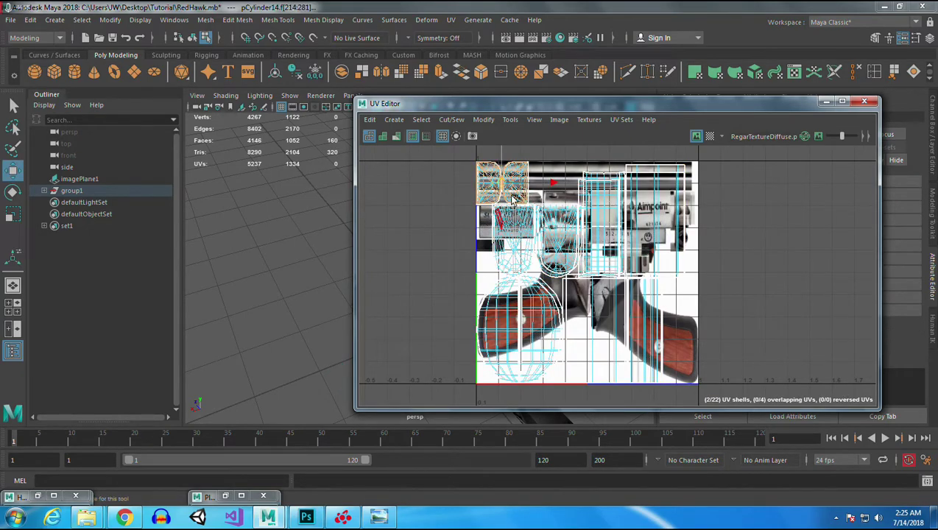
pyautogui.moveTo(507, 184); pyautogui.dragTo(392, 201)
pyautogui.click(518, 175)
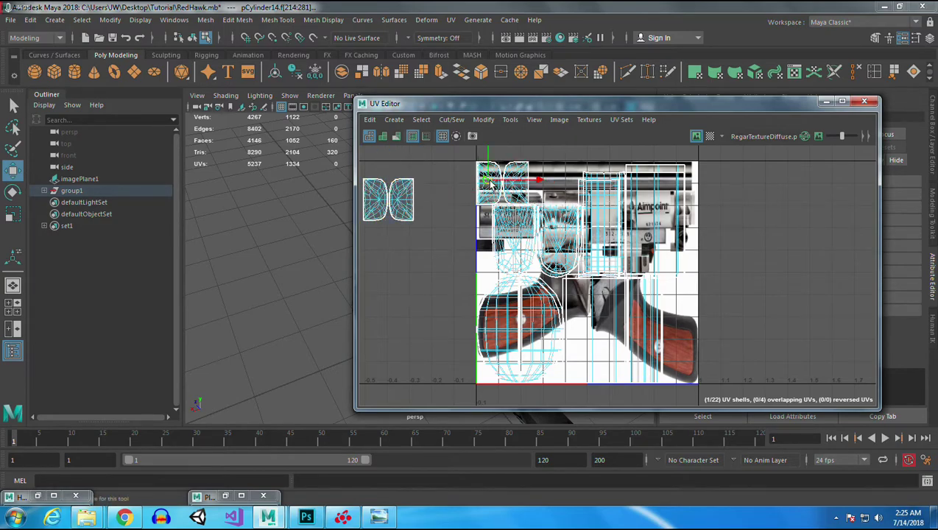
pyautogui.keyDown('shift'); pyautogui.click(521, 201); pyautogui.keyUp('shift')
pyautogui.moveTo(503, 188); pyautogui.dragTo(389, 201)
# - Move the four tall round-bottomed shells off the texture, placing them below the small shells on its left side
pyautogui.click(506, 230)
pyautogui.keyDown('shift'); pyautogui.click(546, 273); pyautogui.keyUp('shift')
pyautogui.moveTo(538, 242); pyautogui.dragTo(396, 290)
pyautogui.click(487, 268)
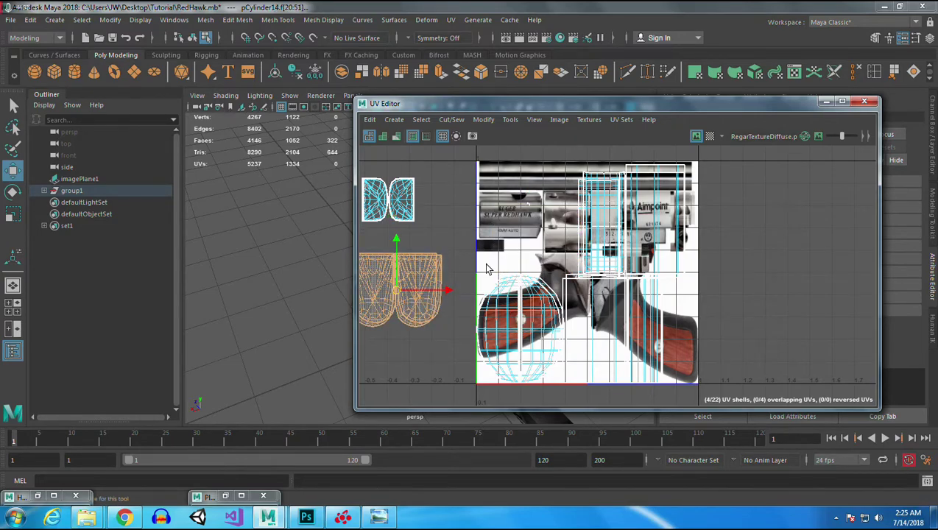
# - Select the rectangular shells over the texture's lower half and move them to the empty space right of it
pyautogui.click(584, 310)
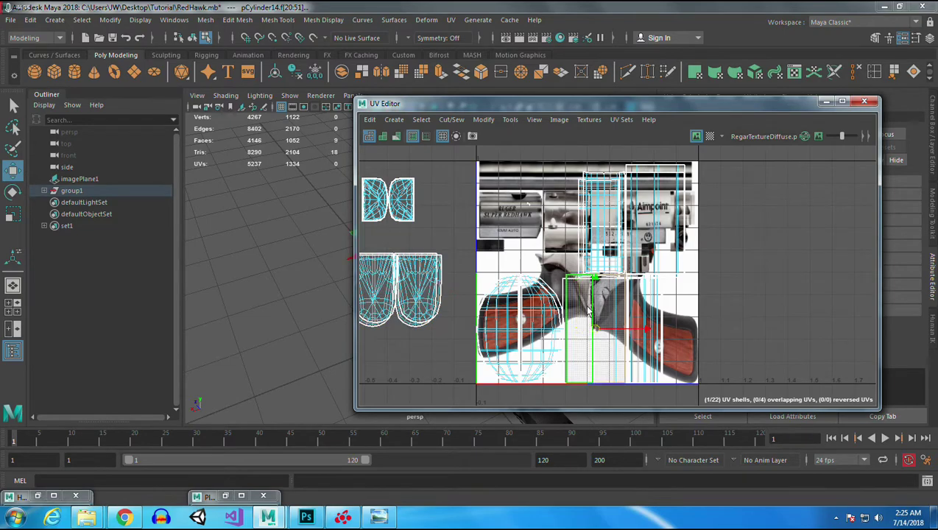
pyautogui.keyDown('shift'); pyautogui.click(642, 303); pyautogui.keyUp('shift')
pyautogui.keyDown('shift'); pyautogui.click(573, 302); pyautogui.keyUp('shift')
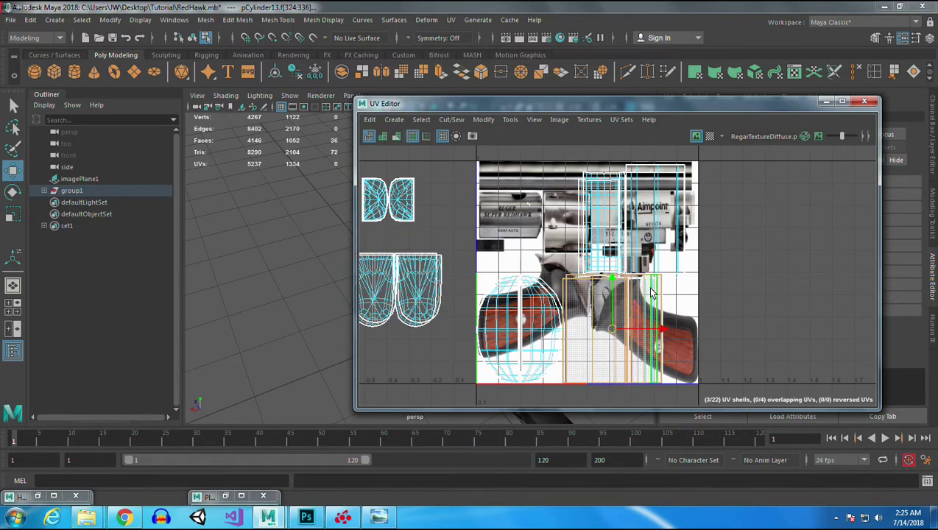
pyautogui.scroll(3, 651, 294)
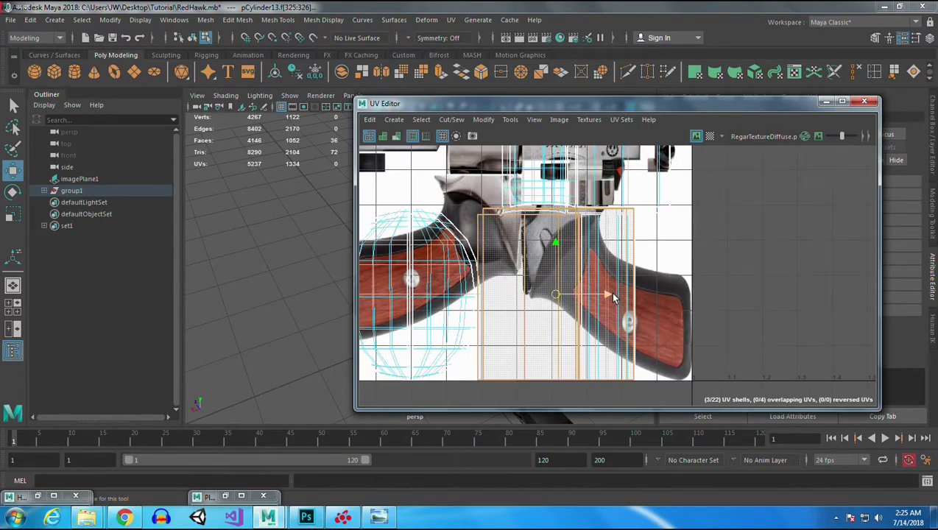
pyautogui.moveTo(609, 293); pyautogui.dragTo(864, 280)
pyautogui.keyDown('shift'); pyautogui.click(616, 285); pyautogui.keyUp('shift')
pyautogui.keyDown('alt'); pyautogui.moveTo(734, 325); pyautogui.dragTo(593, 346, button='middle'); pyautogui.keyUp('alt')
# - Align one narrow striped shell with its counterpart, and move the pair farther right, away from the wide rectangular shells
pyautogui.click(757, 250)
pyautogui.moveTo(784, 319); pyautogui.dragTo(739, 323)
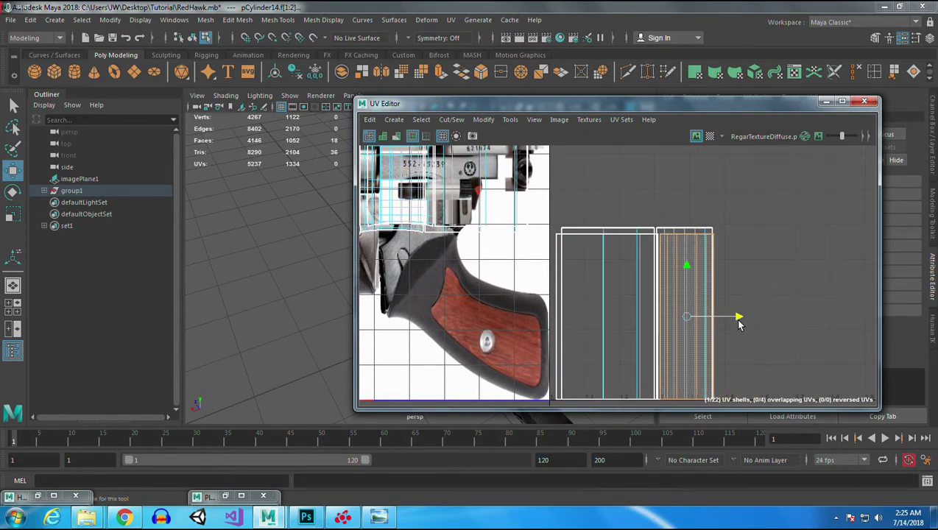
pyautogui.click(711, 229)
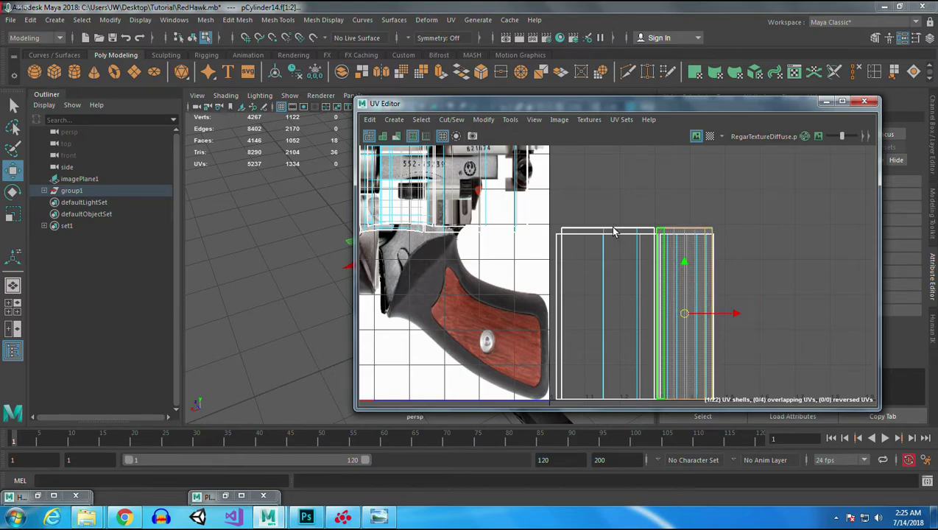
pyautogui.keyDown('shift'); pyautogui.click(710, 244); pyautogui.keyUp('shift')
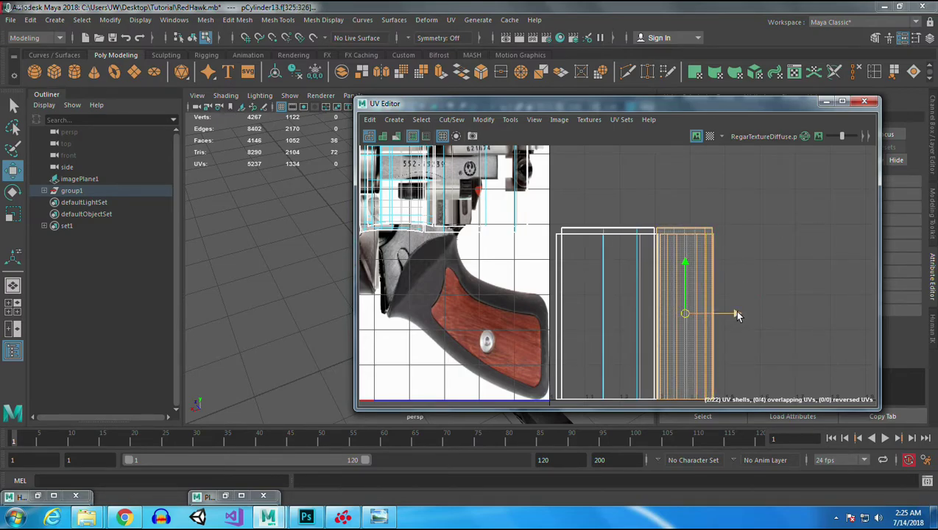
pyautogui.moveTo(738, 315); pyautogui.dragTo(923, 320)
# - Move the two rectangular shells over the Aimpoint image to the right of the texture and align them with each other
pyautogui.keyDown('alt'); pyautogui.moveTo(725, 317); pyautogui.dragTo(757, 310, button='middle'); pyautogui.keyUp('alt')
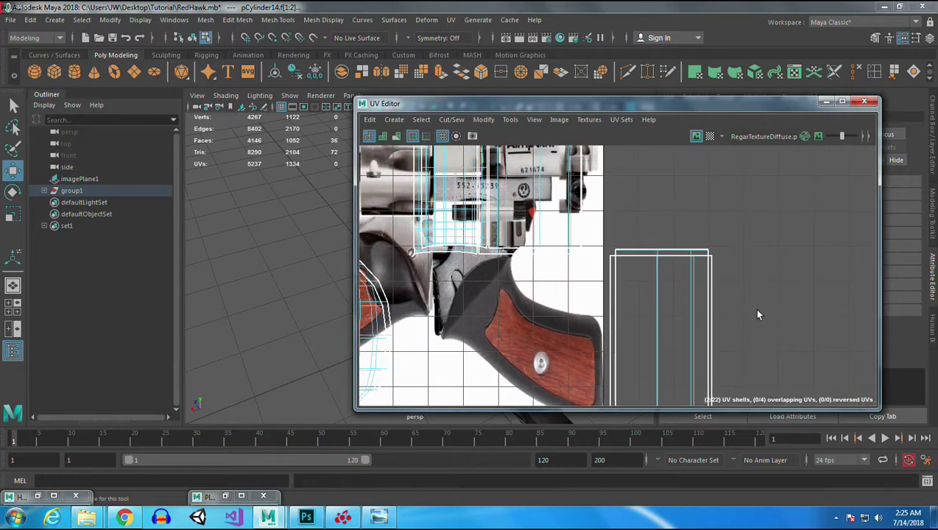
pyautogui.keyDown('alt'); pyautogui.moveTo(757, 309); pyautogui.dragTo(697, 239, button='right'); pyautogui.keyUp('alt')
pyautogui.keyDown('alt'); pyautogui.moveTo(658, 261); pyautogui.dragTo(679, 308, button='middle'); pyautogui.keyUp('alt')
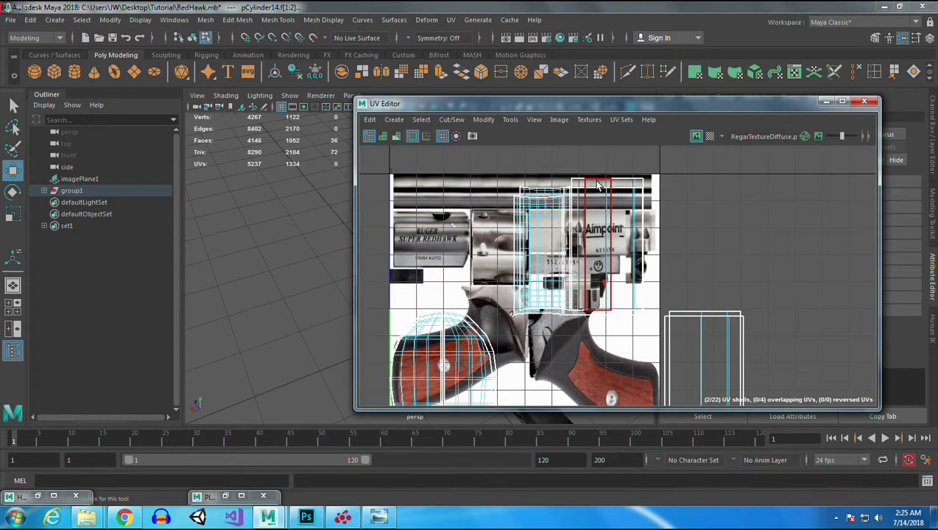
pyautogui.doubleClick(602, 207)
pyautogui.moveTo(658, 247); pyautogui.dragTo(829, 236)
pyautogui.doubleClick(617, 221)
pyautogui.moveTo(659, 245); pyautogui.dragTo(827, 251)
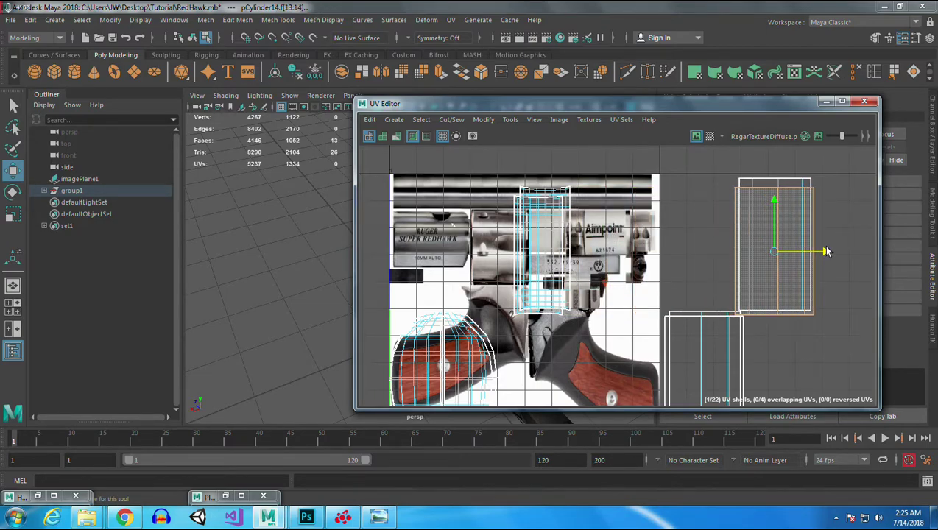
pyautogui.moveTo(771, 201); pyautogui.dragTo(773, 196)
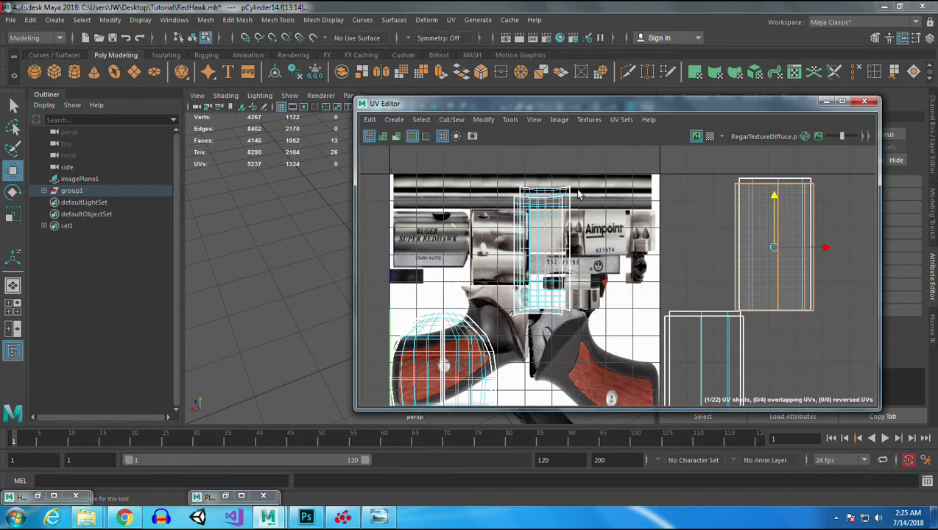
# - Overlay one curved grid shell on its matching shell beside the Aimpoint image and scale its height slightly to fit
pyautogui.doubleClick(516, 209)
pyautogui.moveTo(542, 258); pyautogui.dragTo(548, 250)
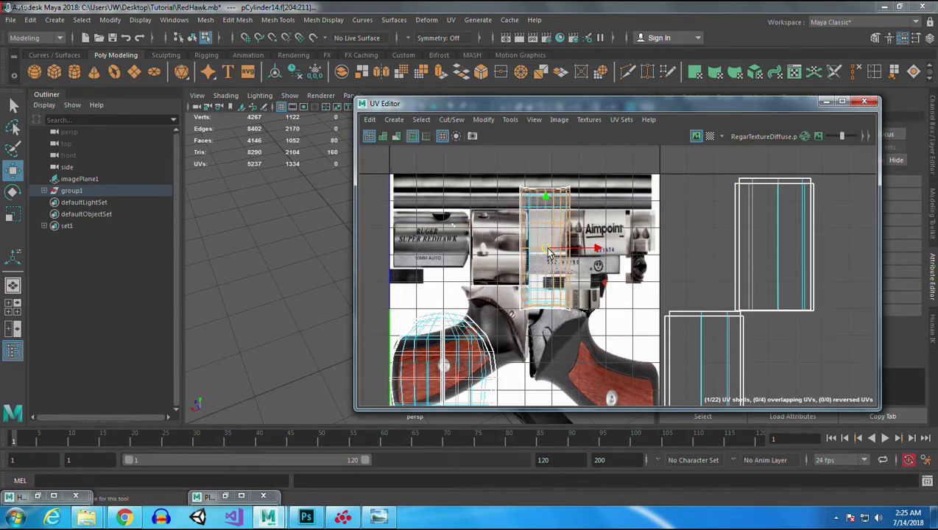
pyautogui.scroll(3, 559, 257)
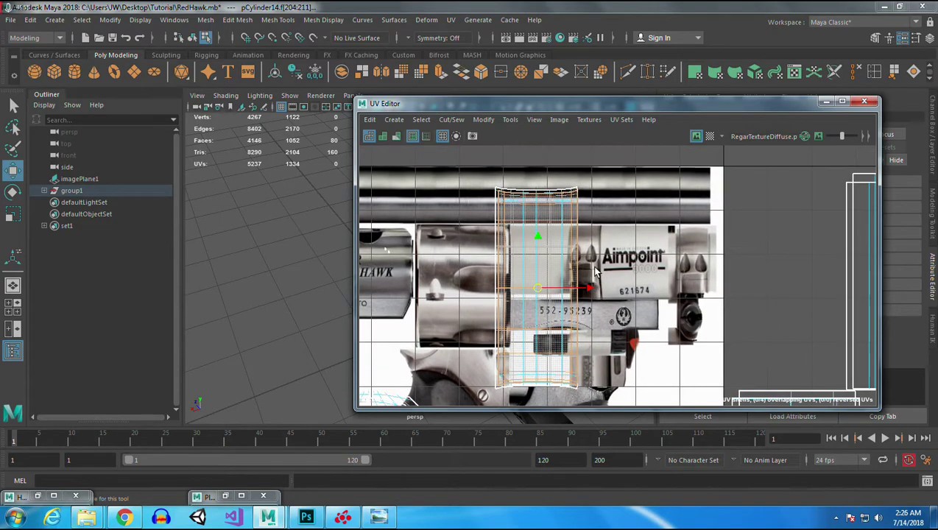
pyautogui.moveTo(585, 292); pyautogui.dragTo(589, 288)
pyautogui.press('r')
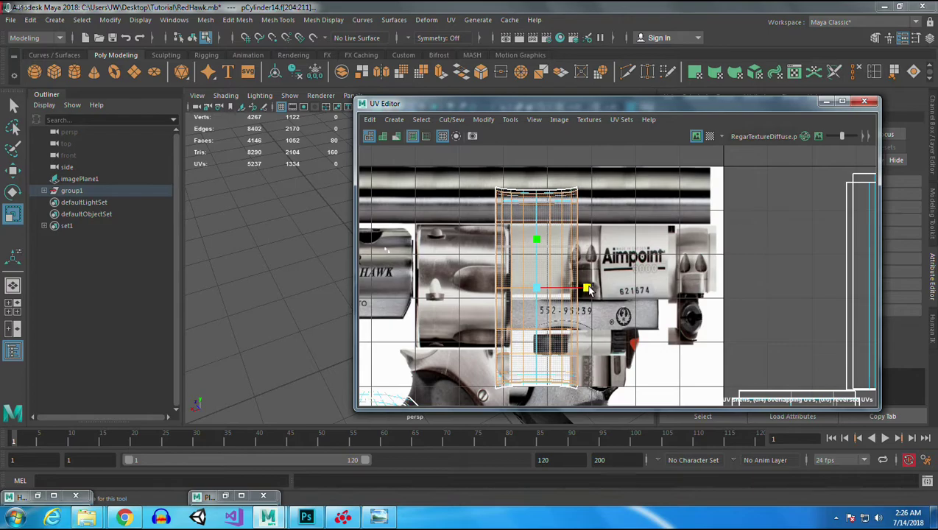
pyautogui.moveTo(538, 243); pyautogui.dragTo(538, 241)
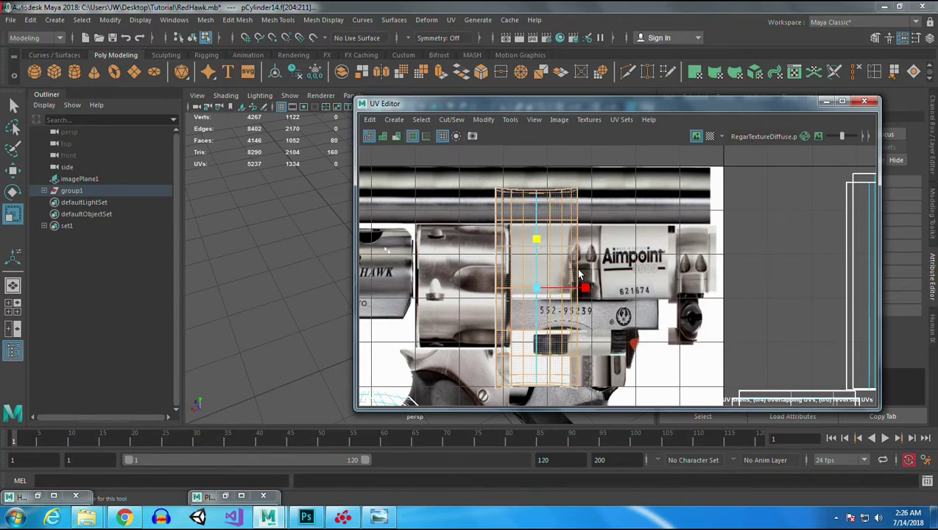
# - Examine how the texture falls on the mount ring's curved outer band in the 3D view
pyautogui.moveTo(483, 175); pyautogui.dragTo(627, 395)
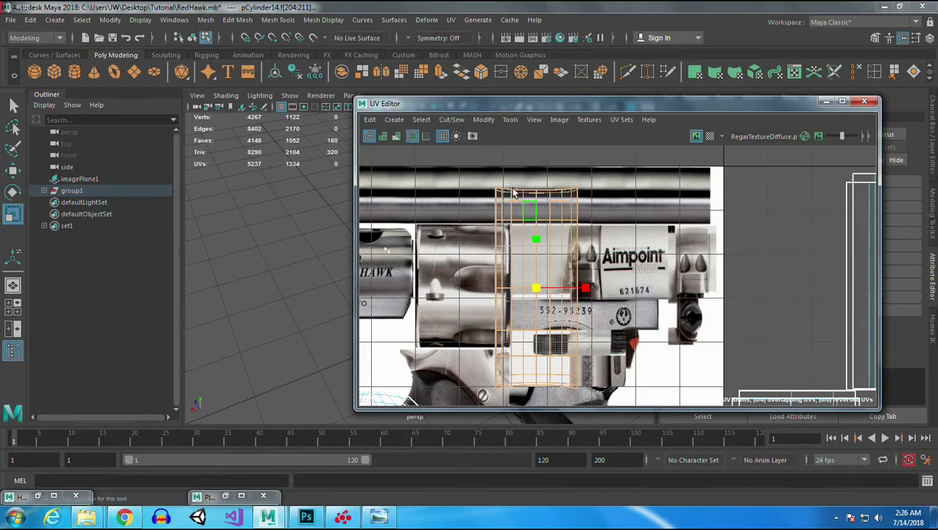
pyautogui.click(826, 101)
pyautogui.keyDown('alt'); pyautogui.moveTo(430, 259); pyautogui.dragTo(500, 254); pyautogui.keyUp('alt')
pyautogui.keyDown('alt'); pyautogui.moveTo(442, 294); pyautogui.dragTo(524, 400, button='right'); pyautogui.keyUp('alt')
pyautogui.keyDown('alt'); pyautogui.moveTo(525, 400); pyautogui.dragTo(312, 230); pyautogui.keyUp('alt')
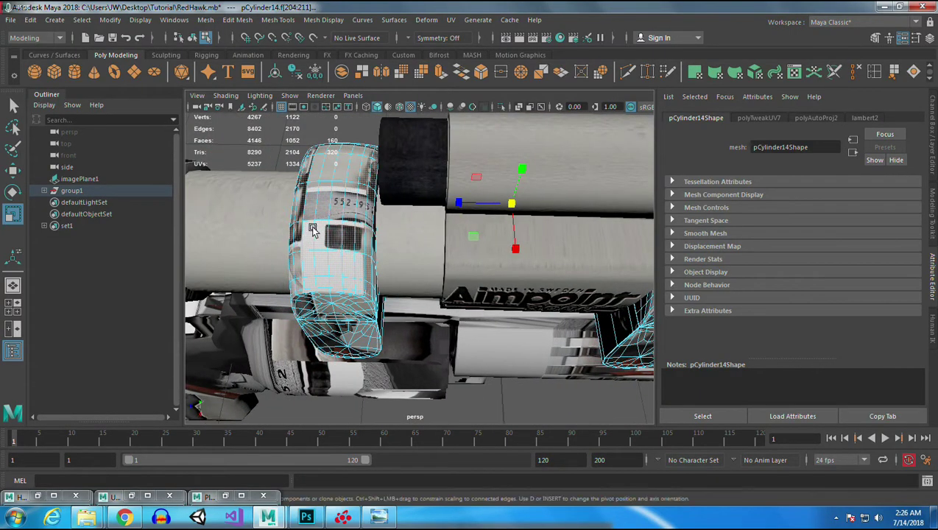
pyautogui.click(224, 496)
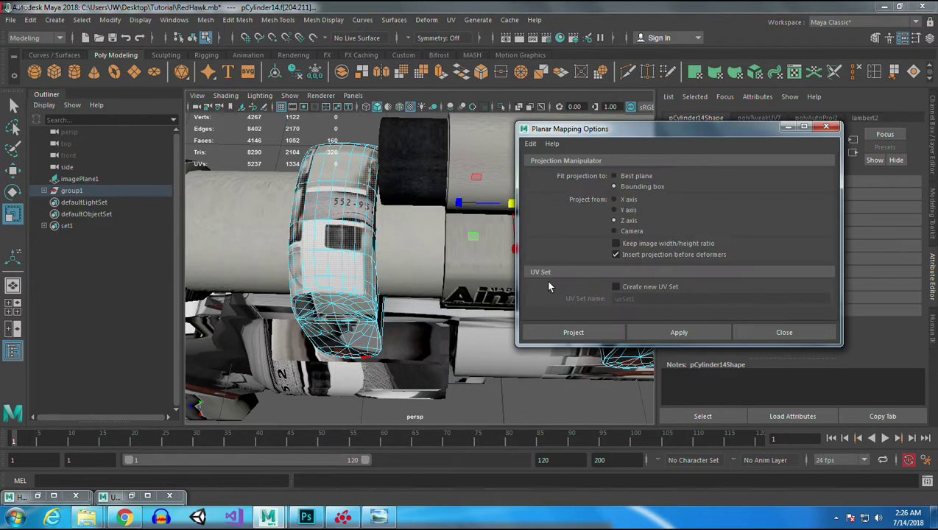
pyautogui.click(826, 127)
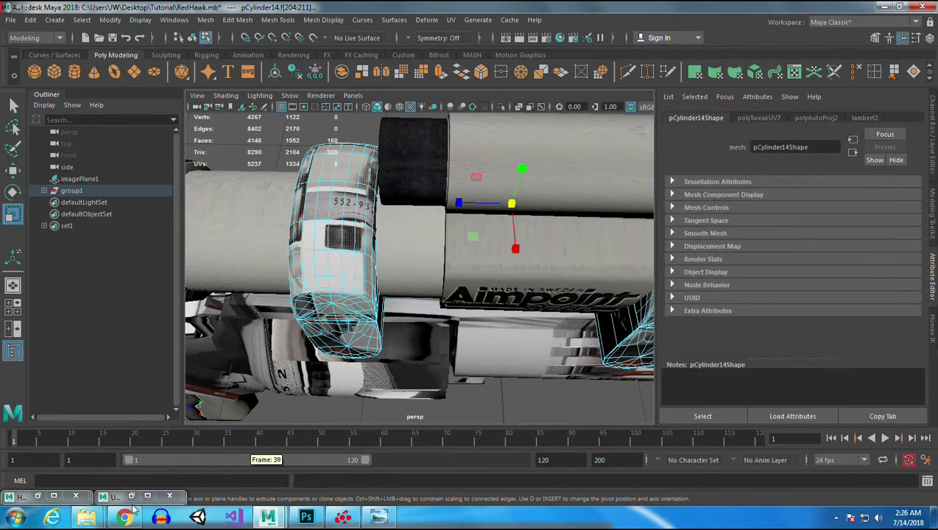
pyautogui.scroll(-3, 642, 296)
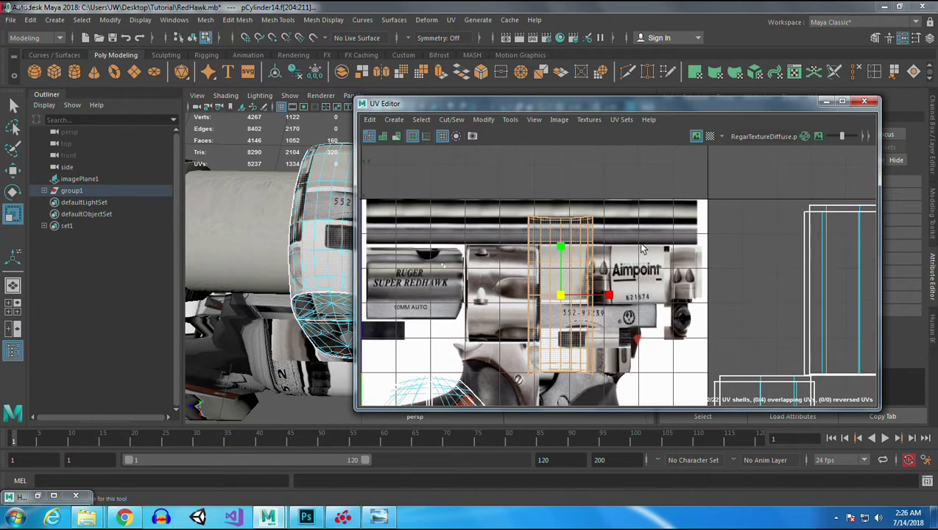
# - Rotate the overlaid curved grid shells a quarter turn and move them over the revolver's cylinder image
pyautogui.keyDown('alt'); pyautogui.moveTo(637, 243); pyautogui.dragTo(690, 229, button='middle'); pyautogui.keyUp('alt')
pyautogui.scroll(2, 689, 271)
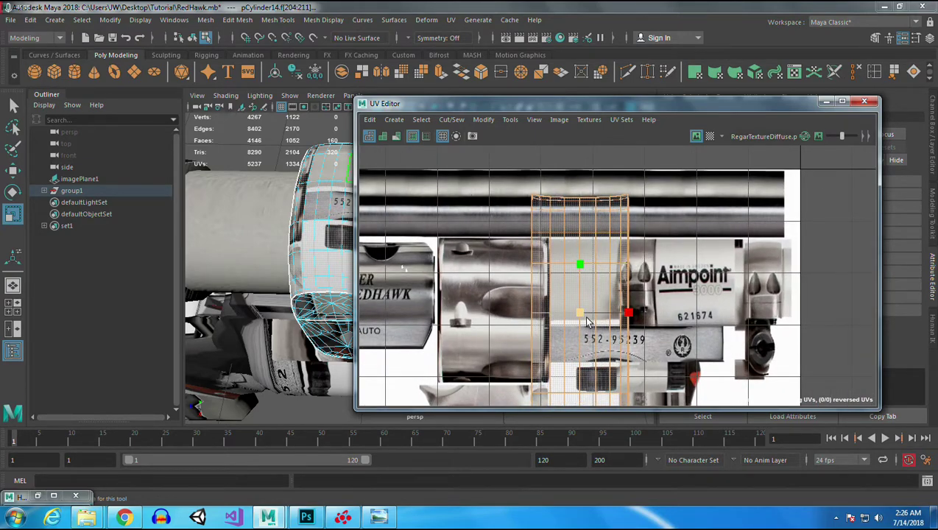
pyautogui.press('e')
pyautogui.moveTo(595, 272); pyautogui.dragTo(637, 340)
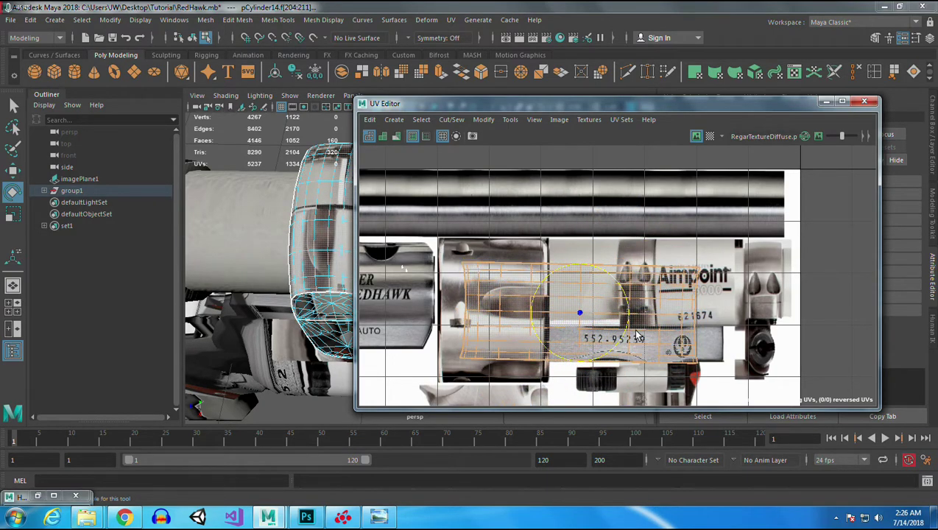
pyautogui.press('w')
pyautogui.moveTo(580, 314); pyautogui.dragTo(499, 274)
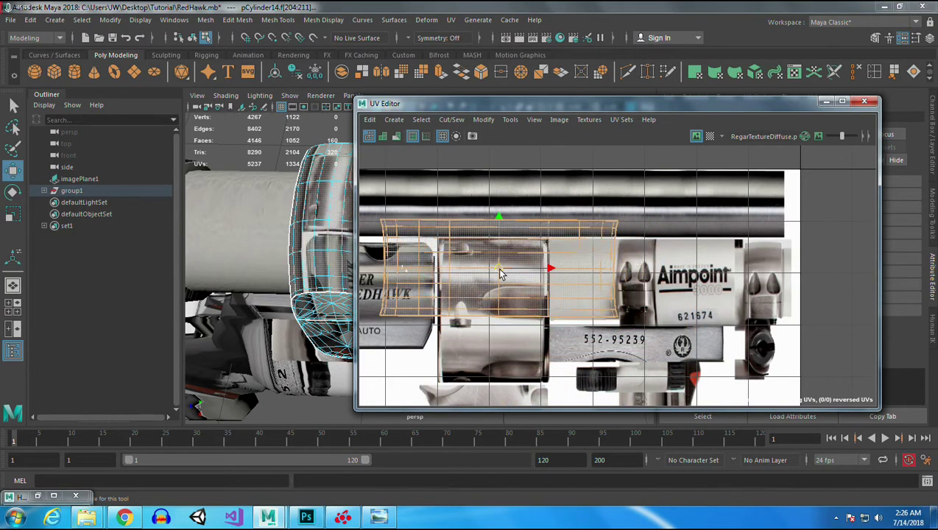
# - Scale the curved grid shells down to a narrow horizontal strip inside the light upper part of the cylinder image
pyautogui.press('r')
pyautogui.moveTo(498, 218); pyautogui.dragTo(502, 252)
pyautogui.press('w')
pyautogui.moveTo(498, 217); pyautogui.dragTo(499, 223)
pyautogui.press('r')
pyautogui.moveTo(550, 272)
pyautogui.mouseDown()
pyautogui.moveTo(523, 275)
pyautogui.moveTo(542, 273)
pyautogui.mouseUp()
pyautogui.press('w')
pyautogui.press('r')
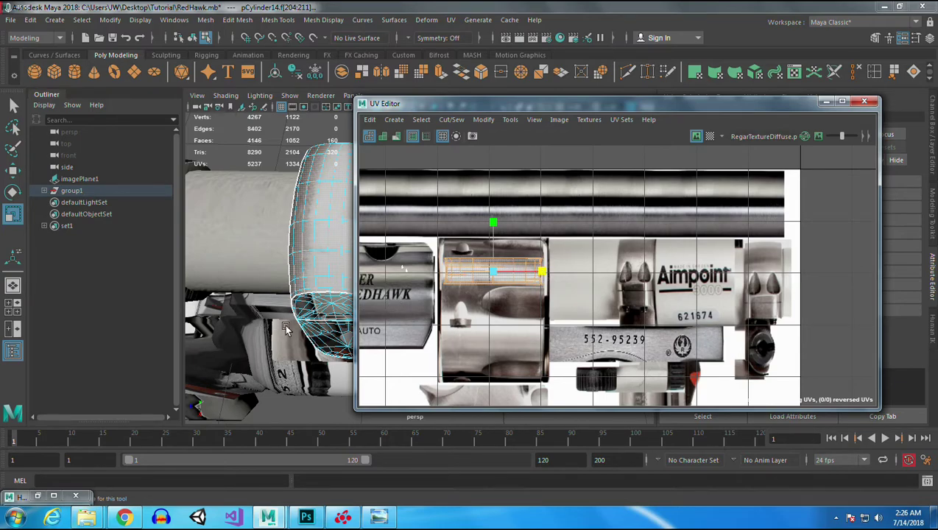
# - Select the upper pair of small rounded shells left of the texture and move them onto the cylinder image
pyautogui.keyDown('alt'); pyautogui.moveTo(673, 342); pyautogui.dragTo(575, 225, button='right'); pyautogui.keyUp('alt')
pyautogui.keyDown('alt'); pyautogui.moveTo(665, 301); pyautogui.dragTo(597, 228, button='right'); pyautogui.keyUp('alt')
pyautogui.keyDown('alt'); pyautogui.moveTo(383, 320); pyautogui.dragTo(501, 290, button='middle'); pyautogui.keyUp('alt')
pyautogui.moveTo(420, 209); pyautogui.dragTo(545, 298)
pyautogui.keyDown('alt'); pyautogui.moveTo(265, 349); pyautogui.dragTo(70, 301); pyautogui.keyUp('alt')
pyautogui.keyDown('alt'); pyautogui.moveTo(252, 276); pyautogui.dragTo(291, 307); pyautogui.keyUp('alt')
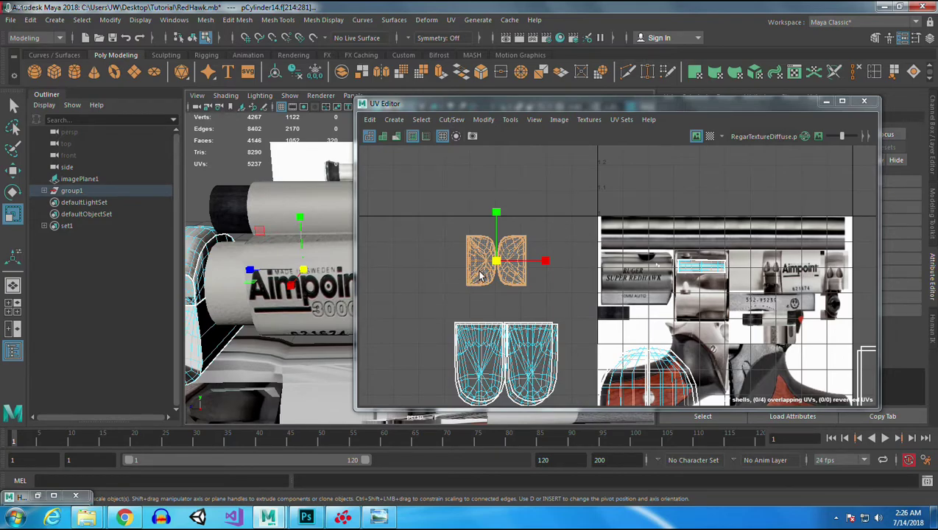
pyautogui.press('w')
pyautogui.moveTo(501, 275); pyautogui.dragTo(704, 303)
# - Center the rounded shells over the narrow strip and compress their height to match it
pyautogui.press('r')
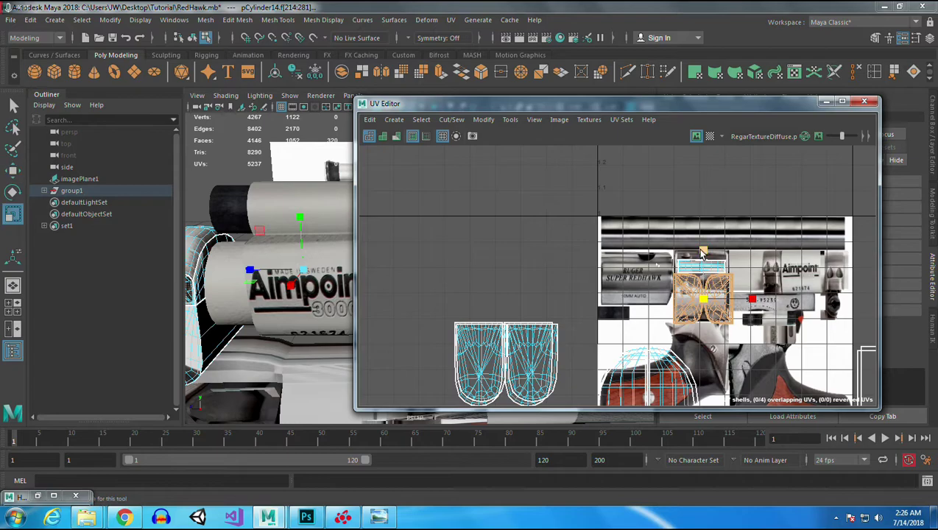
pyautogui.press('w')
pyautogui.moveTo(706, 303); pyautogui.dragTo(703, 271)
pyautogui.press('r')
pyautogui.moveTo(701, 221); pyautogui.dragTo(705, 257)
pyautogui.keyDown('alt'); pyautogui.moveTo(249, 296); pyautogui.dragTo(230, 226); pyautogui.keyUp('alt')
pyautogui.scroll(5, 230, 226)
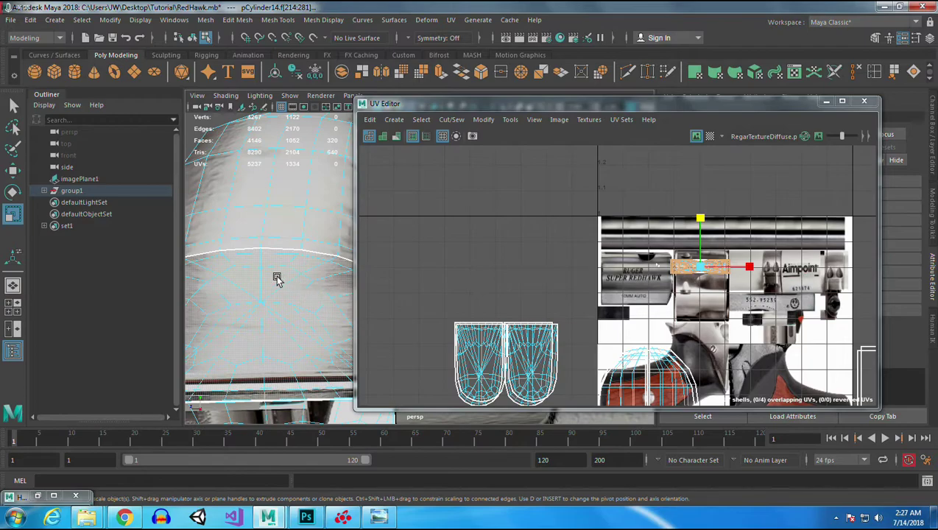
# - Move the rounded shells up off the strip, and place the right-hand ones over the strip's left end
pyautogui.doubleClick(279, 249)
pyautogui.scroll(10, 770, 331)
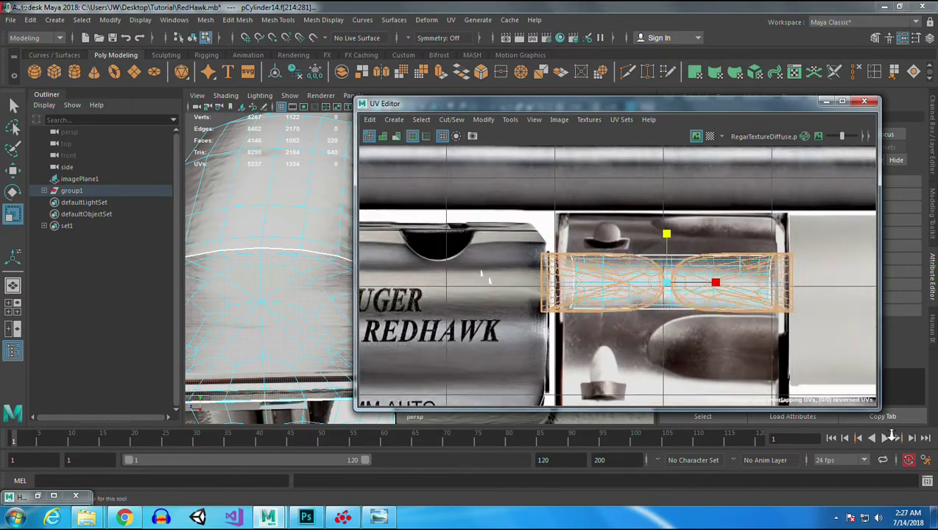
pyautogui.press('w')
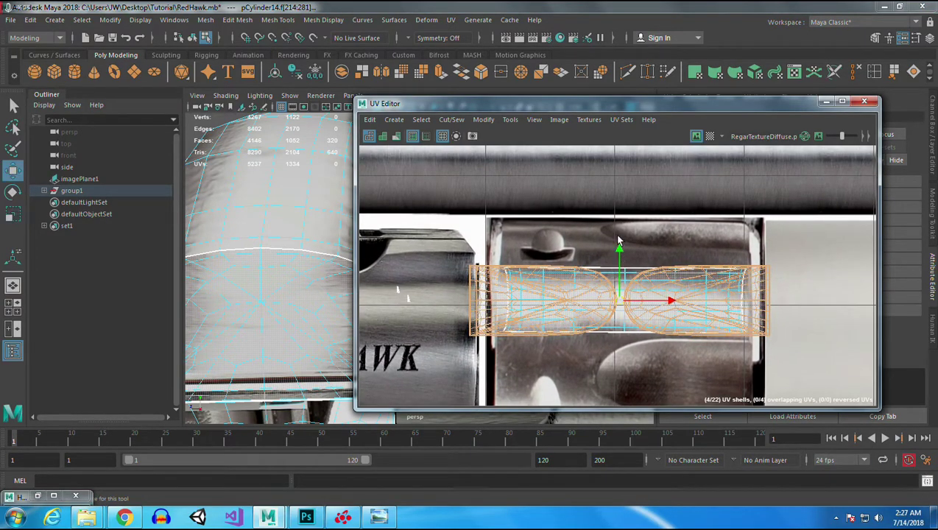
pyautogui.moveTo(602, 249); pyautogui.dragTo(602, 157)
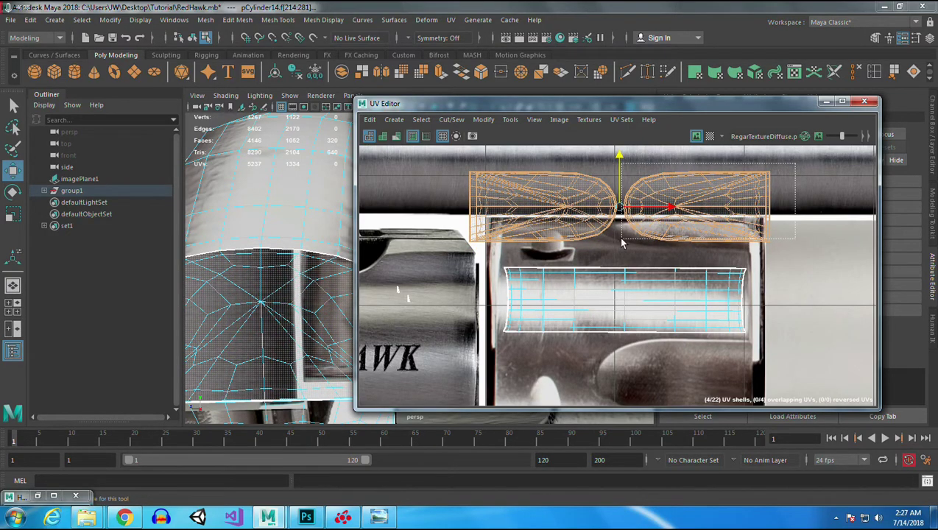
pyautogui.click(693, 205)
pyautogui.moveTo(697, 211); pyautogui.dragTo(573, 306)
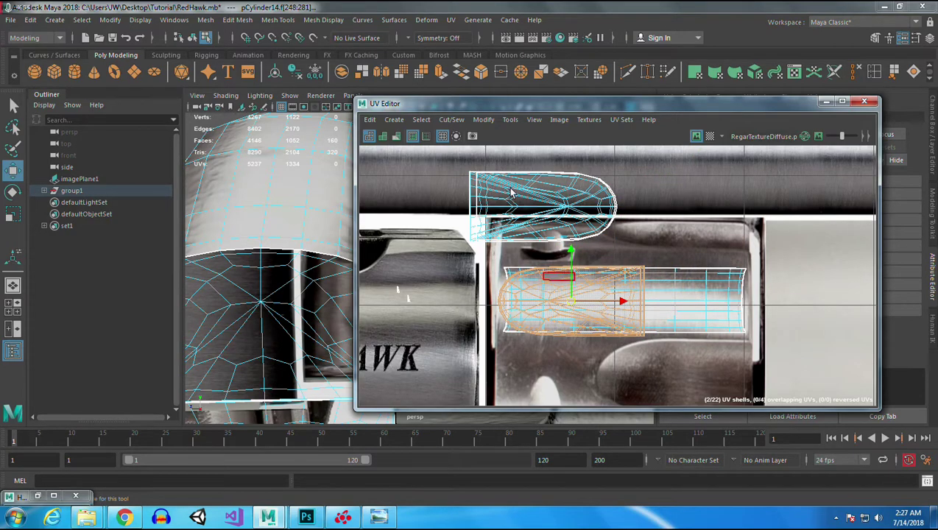
# - Place the remaining rounded shells over the right end of the narrow strip
pyautogui.moveTo(446, 160); pyautogui.dragTo(643, 248)
pyautogui.moveTo(542, 207); pyautogui.dragTo(675, 310)
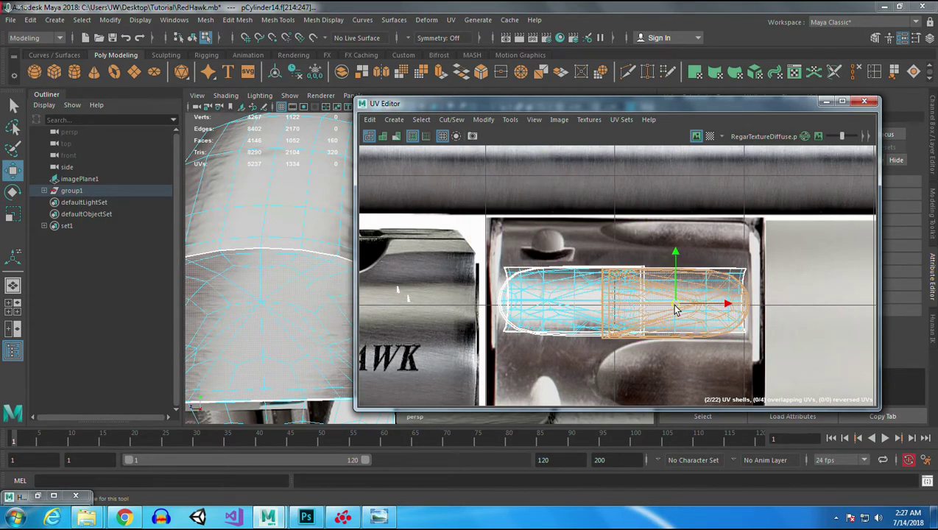
pyautogui.moveTo(675, 309); pyautogui.dragTo(677, 307)
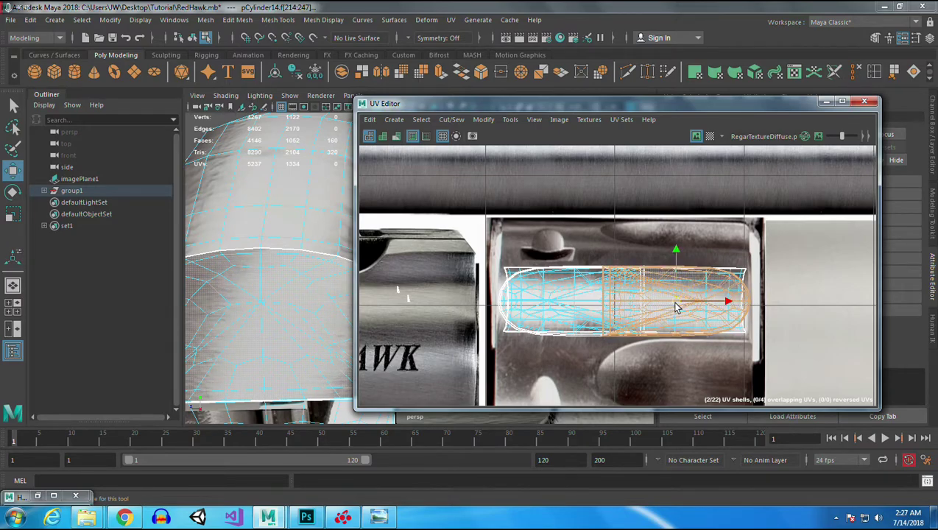
pyautogui.moveTo(269, 183); pyautogui.dragTo(332, 162, button='right')
pyautogui.click(220, 159)
pyautogui.keyDown('alt'); pyautogui.moveTo(293, 336); pyautogui.dragTo(344, 272); pyautogui.keyUp('alt')
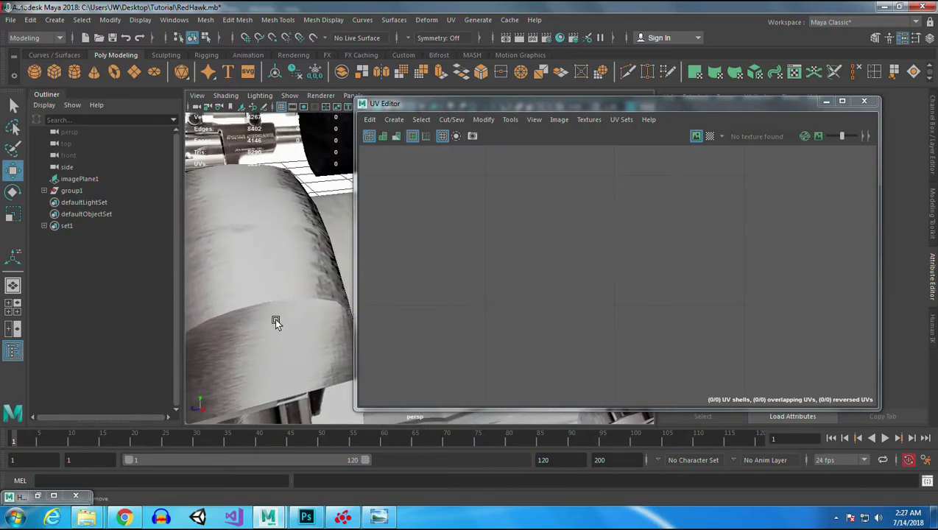
pyautogui.click(273, 267)
pyautogui.scroll(2, 712, 325)
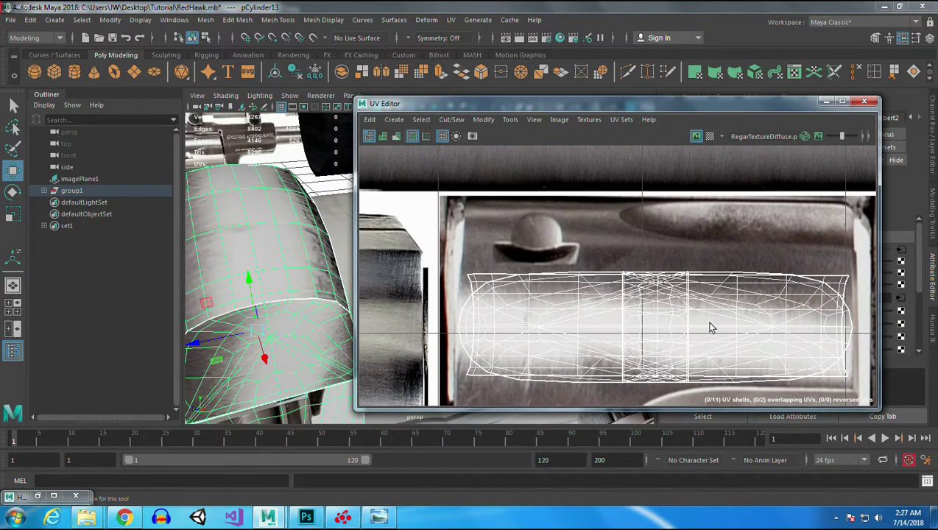
pyautogui.scroll(-1, 688, 266)
pyautogui.moveTo(696, 261); pyautogui.dragTo(739, 257, button='right')
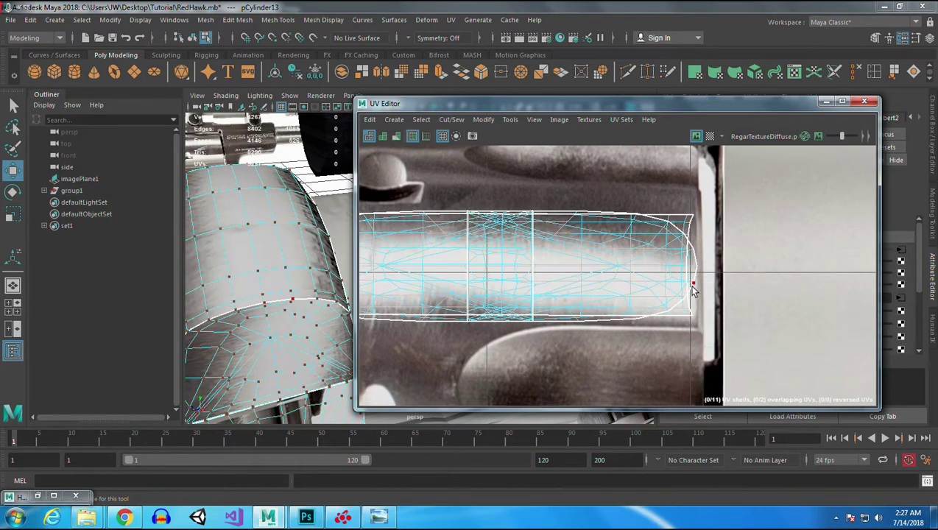
pyautogui.hotkey('ctrl', 'z')
pyautogui.hotkey('ctrl', 'z')
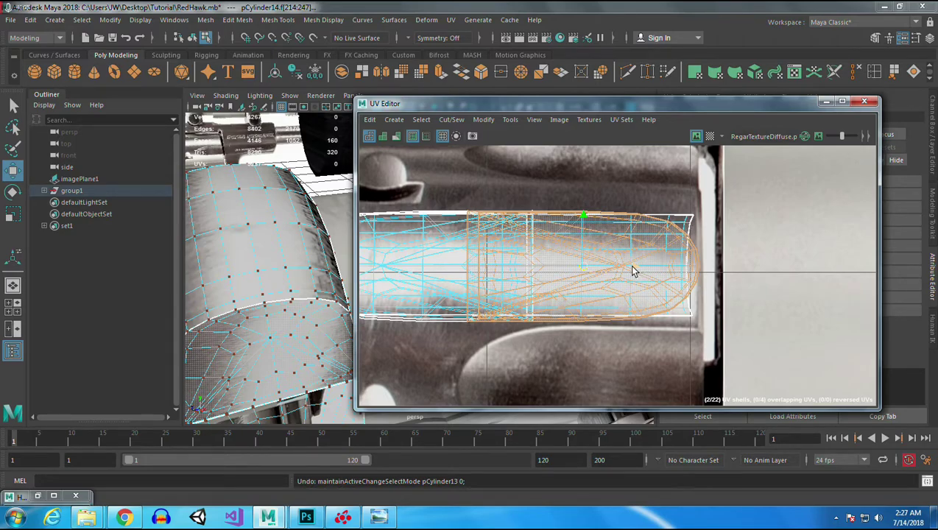
# - Adjust the right-end rounded shells' vertical position and reduce their height slightly to fit the strip
pyautogui.moveTo(582, 218); pyautogui.dragTo(581, 229, button='middle')
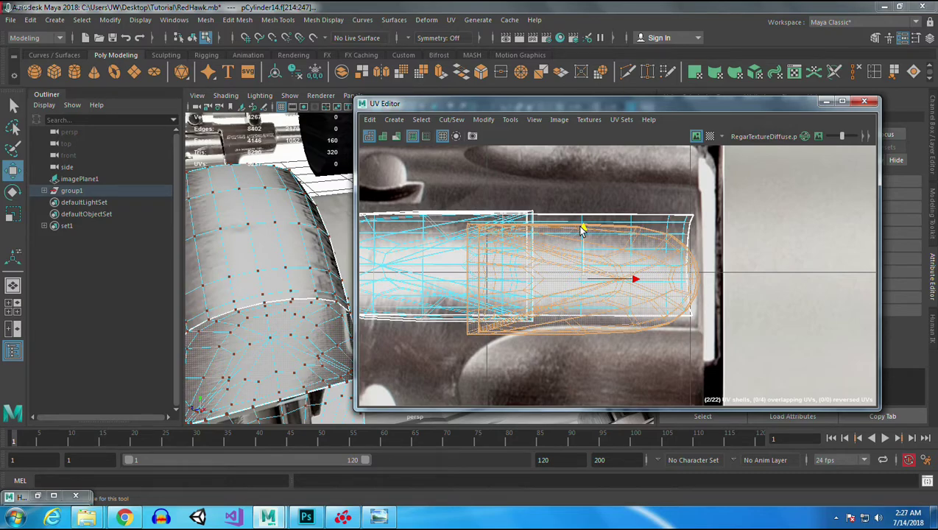
pyautogui.press('r')
pyautogui.moveTo(580, 227); pyautogui.dragTo(582, 234)
pyautogui.press('w')
pyautogui.moveTo(582, 234)
pyautogui.mouseDown(button='middle')
pyautogui.moveTo(582, 221)
pyautogui.moveTo(584, 228)
pyautogui.mouseUp(button='middle')
pyautogui.press('r')
pyautogui.moveTo(582, 222); pyautogui.dragTo(582, 224)
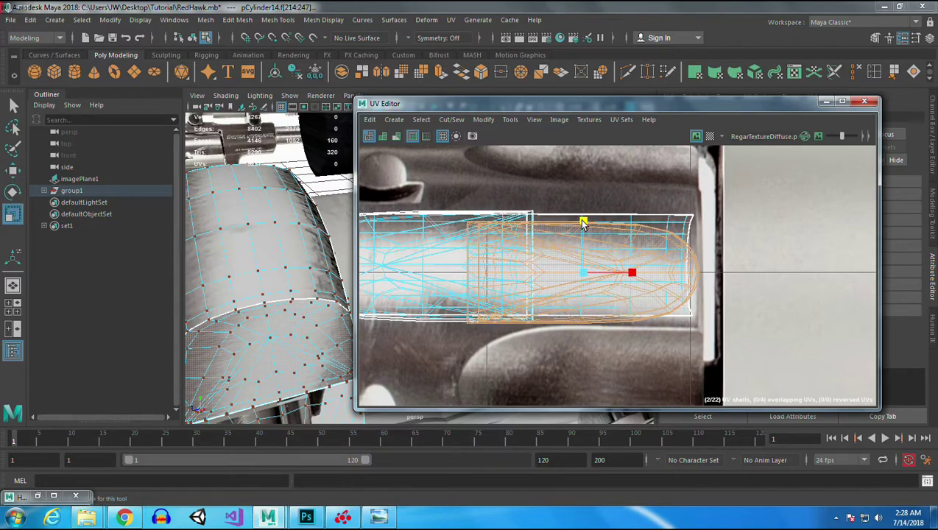
# - Select all UVs of the overlapping strip shells on the cylinder image and move them up onto the barrel image
pyautogui.moveTo(267, 285)
pyautogui.keyDown('alt'); pyautogui.mouseDown()
pyautogui.moveTo(277, 336)
pyautogui.moveTo(267, 297)
pyautogui.mouseUp(); pyautogui.keyUp('alt')
pyautogui.keyDown('alt'); pyautogui.moveTo(267, 297); pyautogui.dragTo(317, 342, button='right'); pyautogui.keyUp('alt')
pyautogui.keyDown('alt'); pyautogui.moveTo(318, 342); pyautogui.dragTo(242, 318, button='middle'); pyautogui.keyUp('alt')
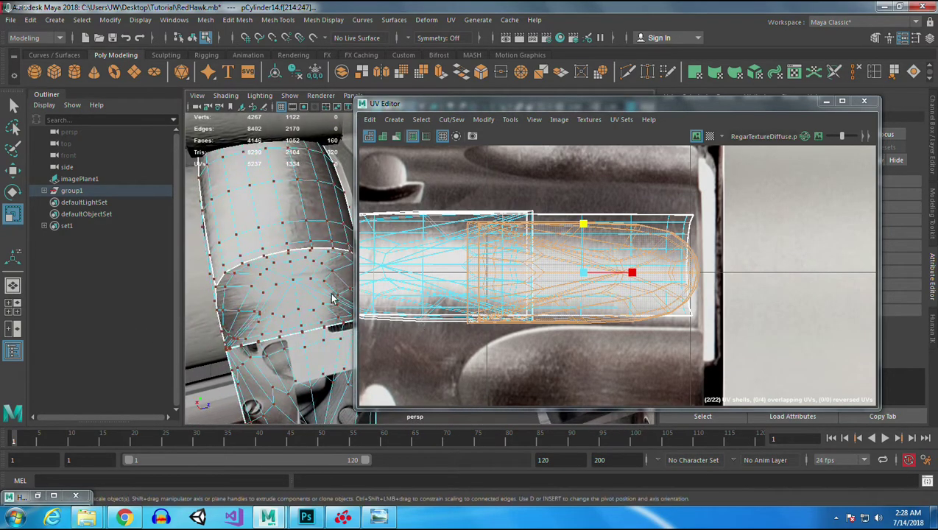
pyautogui.keyDown('alt'); pyautogui.moveTo(243, 317); pyautogui.dragTo(254, 323, button='right'); pyautogui.keyUp('alt')
pyautogui.keyDown('alt'); pyautogui.moveTo(254, 323); pyautogui.dragTo(286, 323); pyautogui.keyUp('alt')
pyautogui.keyDown('alt'); pyautogui.moveTo(581, 317); pyautogui.dragTo(531, 259, button='right'); pyautogui.keyUp('alt')
pyautogui.keyDown('alt'); pyautogui.moveTo(642, 321); pyautogui.dragTo(622, 351, button='middle'); pyautogui.keyUp('alt')
pyautogui.keyDown('alt'); pyautogui.moveTo(642, 338); pyautogui.dragTo(571, 242, button='right'); pyautogui.keyUp('alt')
pyautogui.moveTo(471, 291); pyautogui.dragTo(647, 372)
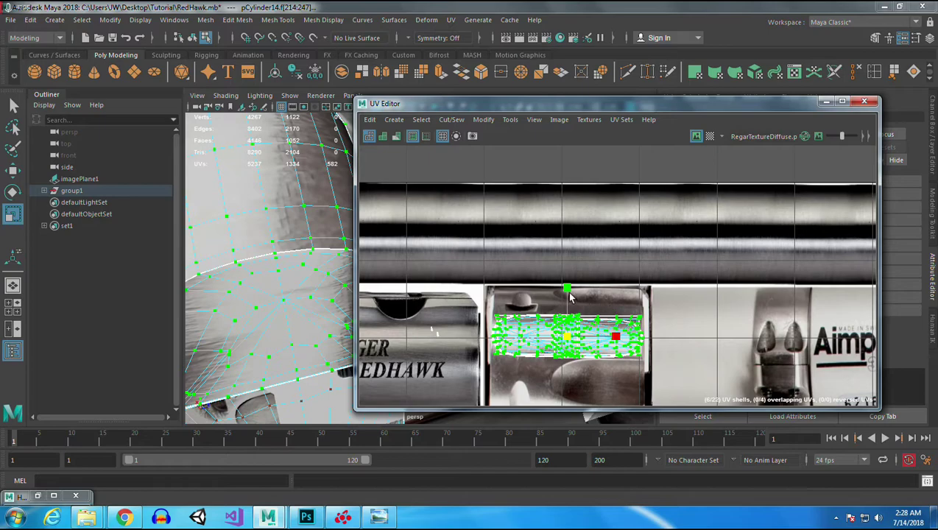
pyautogui.press('w')
pyautogui.moveTo(565, 289); pyautogui.dragTo(580, 184)
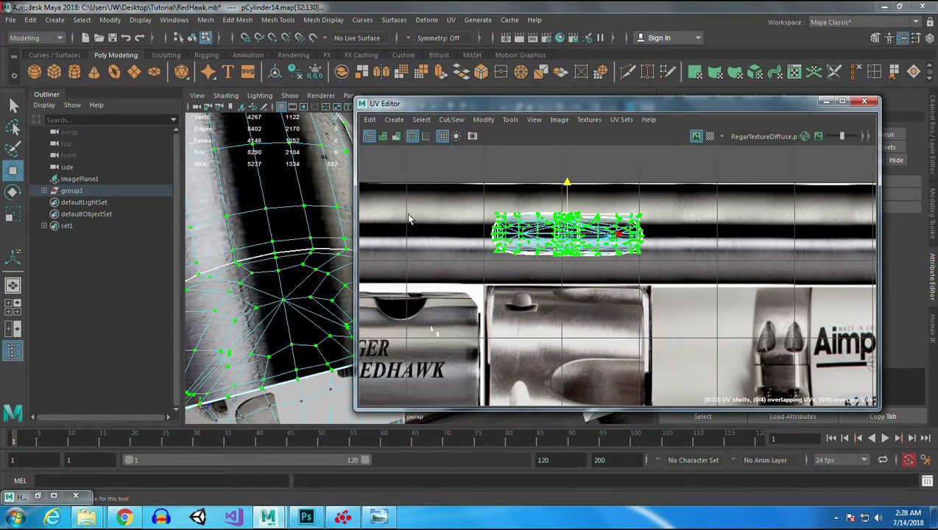
# - Nudge the rounded side shell of each mount ring slightly upward to line its shading up with the curved band
pyautogui.keyDown('alt'); pyautogui.moveTo(298, 301); pyautogui.dragTo(255, 280, button='right'); pyautogui.keyUp('alt')
pyautogui.keyDown('alt'); pyautogui.moveTo(256, 280); pyautogui.dragTo(458, 276); pyautogui.keyUp('alt')
pyautogui.keyDown('alt'); pyautogui.moveTo(274, 236); pyautogui.dragTo(276, 273); pyautogui.keyUp('alt')
pyautogui.click(312, 263)
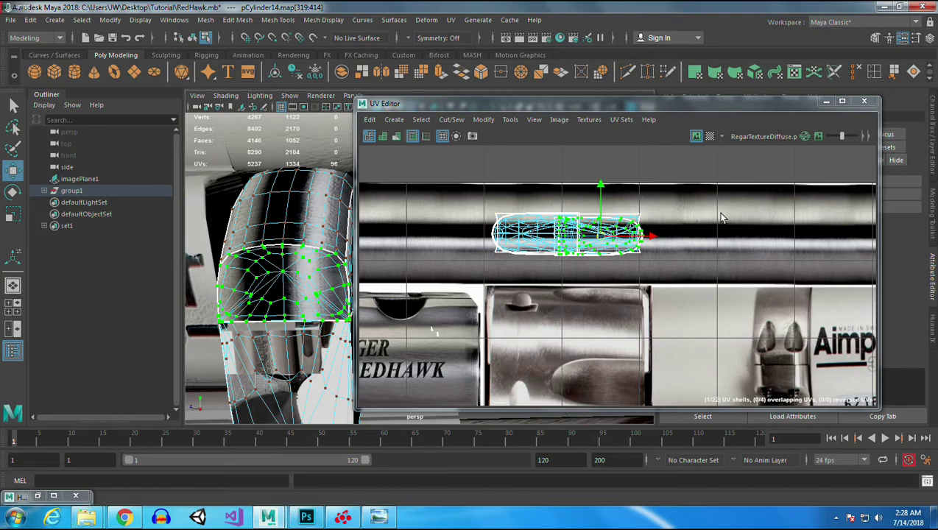
pyautogui.moveTo(601, 190); pyautogui.dragTo(602, 188)
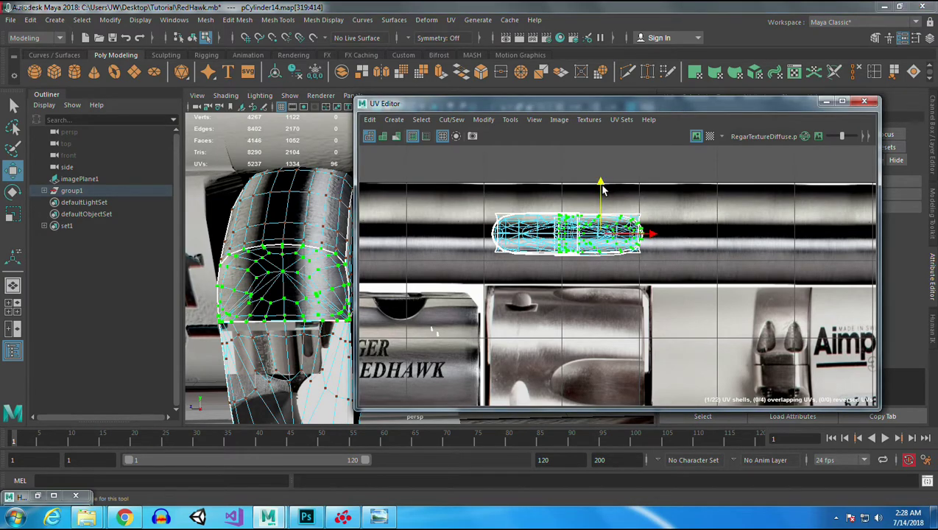
pyautogui.keyDown('alt'); pyautogui.moveTo(267, 256); pyautogui.dragTo(276, 276); pyautogui.keyUp('alt')
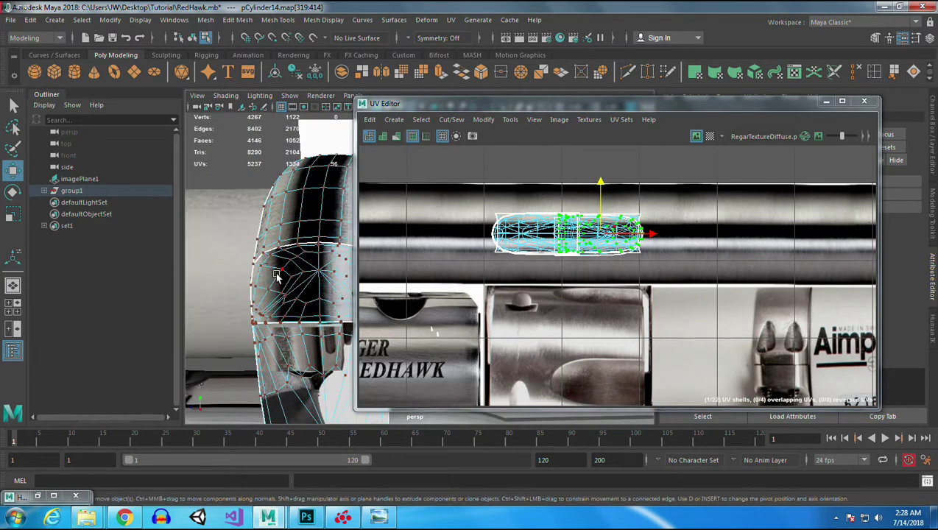
pyautogui.click(301, 274)
pyautogui.moveTo(599, 188); pyautogui.dragTo(602, 185)
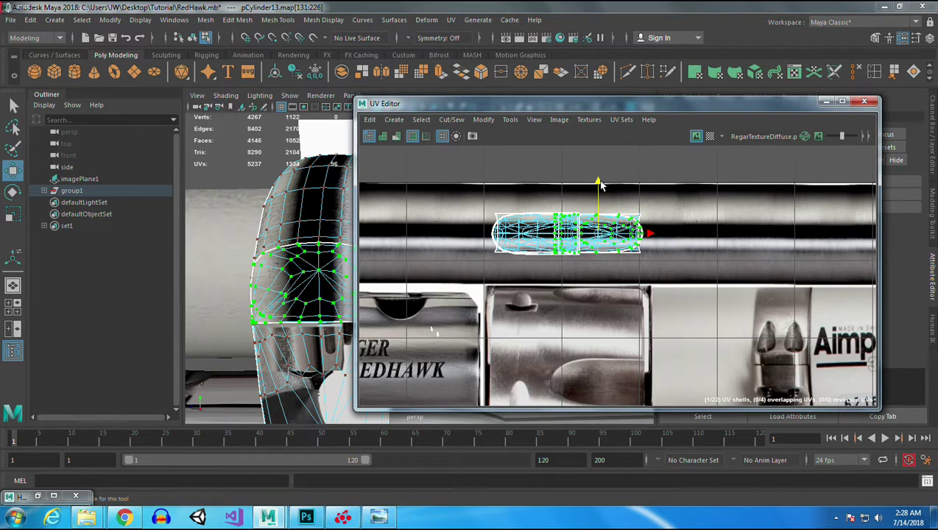
# - Select the right-hand pair of overlapping rounded lower shells of the mount rings and move them from beside the texture onto the barrel image
pyautogui.keyDown('alt'); pyautogui.moveTo(302, 293); pyautogui.dragTo(187, 284); pyautogui.keyUp('alt')
pyautogui.keyDown('alt'); pyautogui.moveTo(187, 284); pyautogui.dragTo(236, 287, button='right'); pyautogui.keyUp('alt')
pyautogui.keyDown('alt'); pyautogui.moveTo(236, 287); pyautogui.dragTo(333, 345, button='middle'); pyautogui.keyUp('alt')
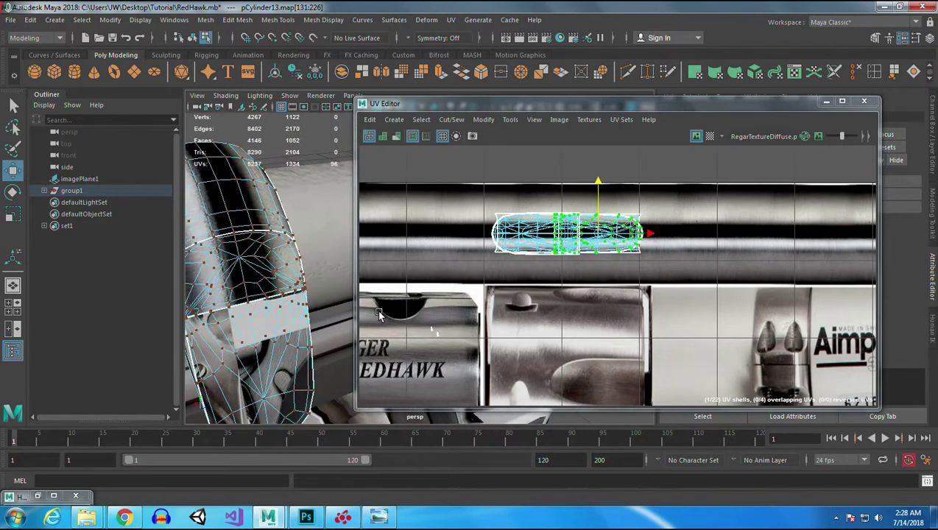
pyautogui.keyDown('alt'); pyautogui.moveTo(333, 346); pyautogui.dragTo(306, 324, button='right'); pyautogui.keyUp('alt')
pyautogui.doubleClick(305, 326)
pyautogui.keyDown('alt'); pyautogui.moveTo(745, 298); pyautogui.dragTo(588, 312, button='right'); pyautogui.keyUp('alt')
pyautogui.keyDown('alt'); pyautogui.moveTo(642, 330); pyautogui.dragTo(561, 234, button='middle'); pyautogui.keyUp('alt')
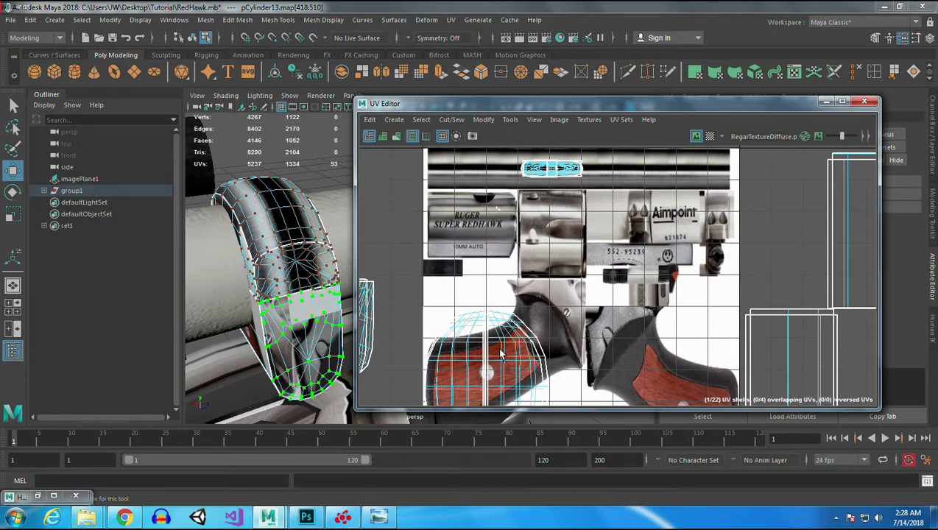
pyautogui.keyDown('alt'); pyautogui.moveTo(482, 258); pyautogui.dragTo(638, 267, button='middle'); pyautogui.keyUp('alt')
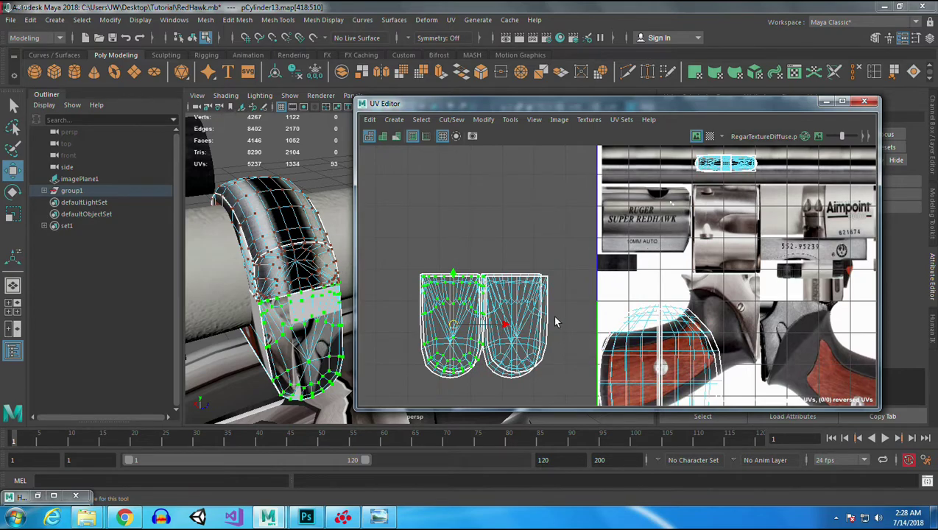
pyautogui.moveTo(400, 248); pyautogui.dragTo(565, 392)
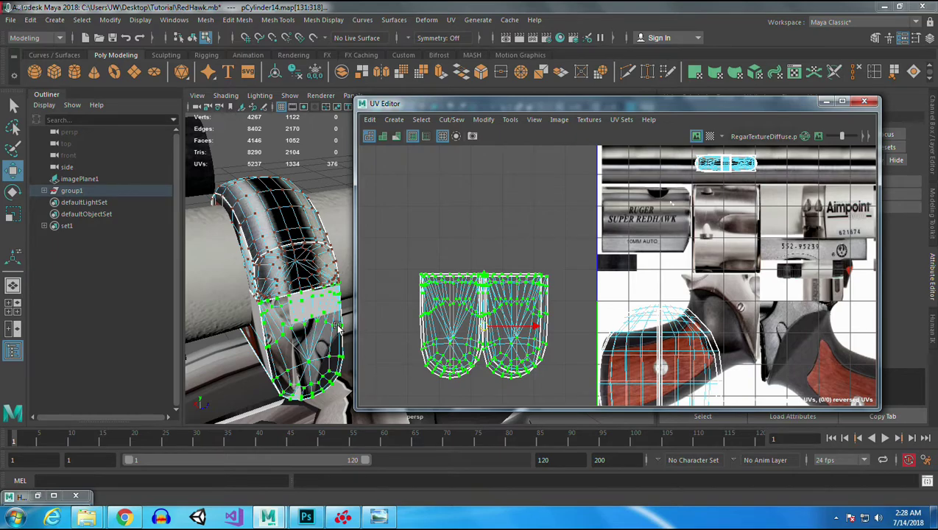
pyautogui.click(537, 324)
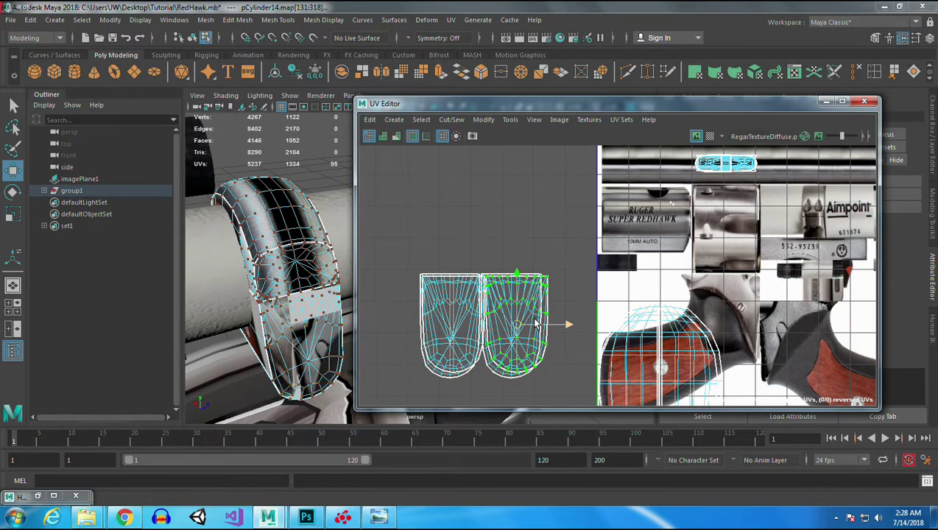
pyautogui.keyDown('shift'); pyautogui.click(490, 368); pyautogui.keyUp('shift')
pyautogui.moveTo(515, 329); pyautogui.dragTo(743, 208)
# - Rotate the lower shells to lie horizontally along the barrel and squash their height to fit within the barrel image
pyautogui.press('e')
pyautogui.keyDown('alt'); pyautogui.moveTo(743, 209); pyautogui.dragTo(689, 269, button='middle'); pyautogui.keyUp('alt')
pyautogui.press('r')
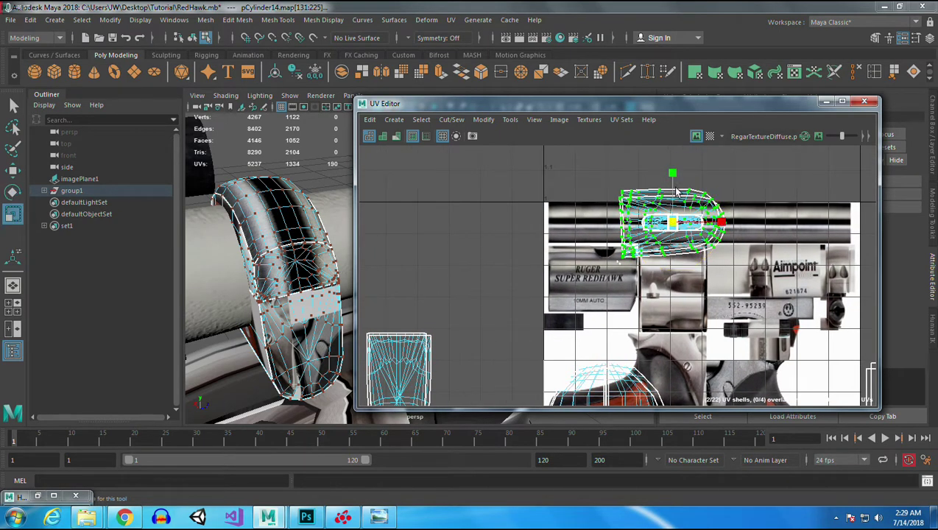
pyautogui.moveTo(674, 179); pyautogui.dragTo(673, 211)
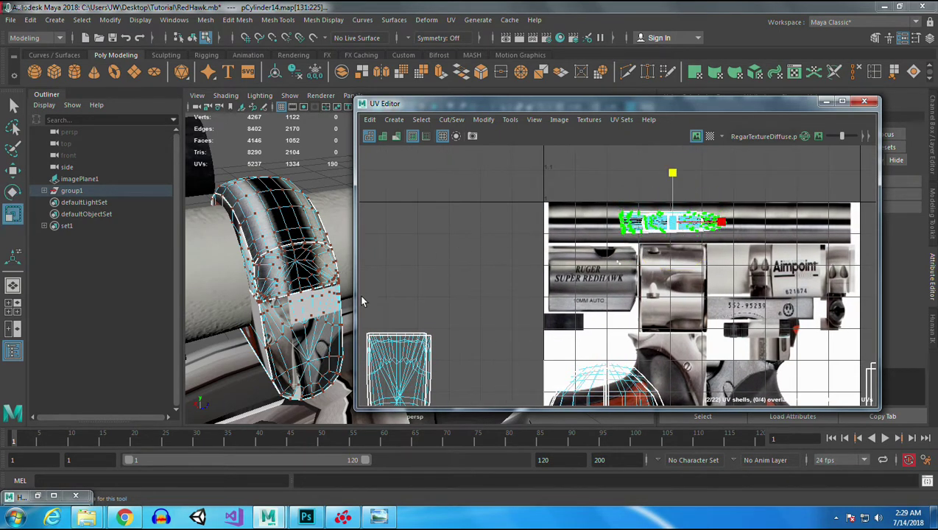
# - Reduce the placed lower shells' height slightly and nudge them upward to align their shading with the rings' upper side shells
pyautogui.keyDown('alt'); pyautogui.moveTo(316, 280); pyautogui.dragTo(264, 263, button='right'); pyautogui.keyUp('alt')
pyautogui.keyDown('alt'); pyautogui.moveTo(265, 264); pyautogui.dragTo(234, 210); pyautogui.keyUp('alt')
pyautogui.click(672, 173)
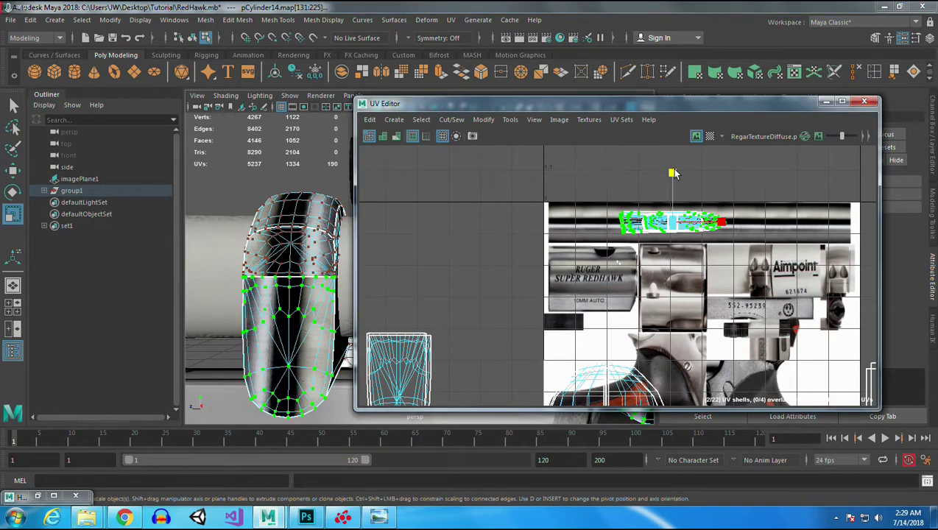
pyautogui.press('w')
pyautogui.moveTo(672, 173)
pyautogui.mouseDown()
pyautogui.moveTo(674, 165)
pyautogui.moveTo(676, 186)
pyautogui.moveTo(670, 170)
pyautogui.mouseUp()
pyautogui.press('w')
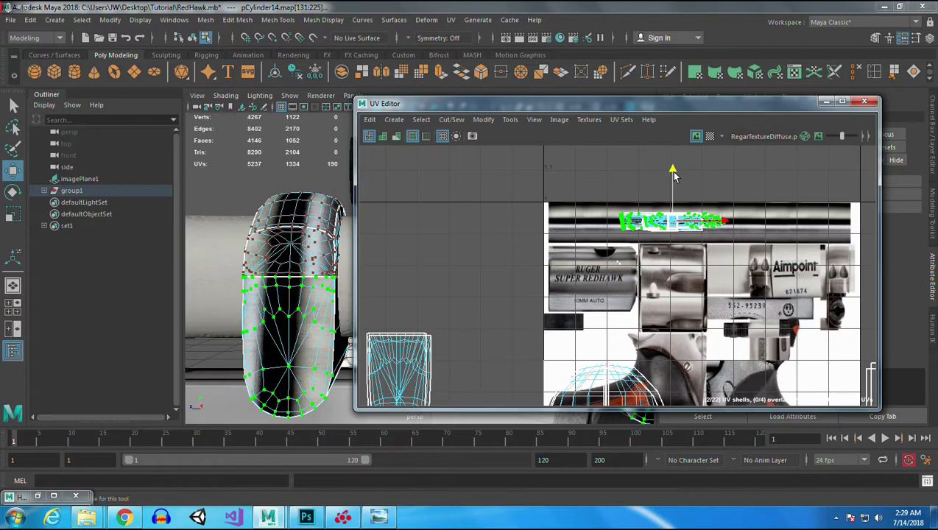
# - Select the remaining lower side shells of both mount rings and move them onto the same spot of the barrel image
pyautogui.keyDown('alt'); pyautogui.moveTo(313, 342); pyautogui.dragTo(147, 293); pyautogui.keyUp('alt')
pyautogui.click(329, 285)
pyautogui.keyDown('shift'); pyautogui.click(288, 277); pyautogui.keyUp('shift')
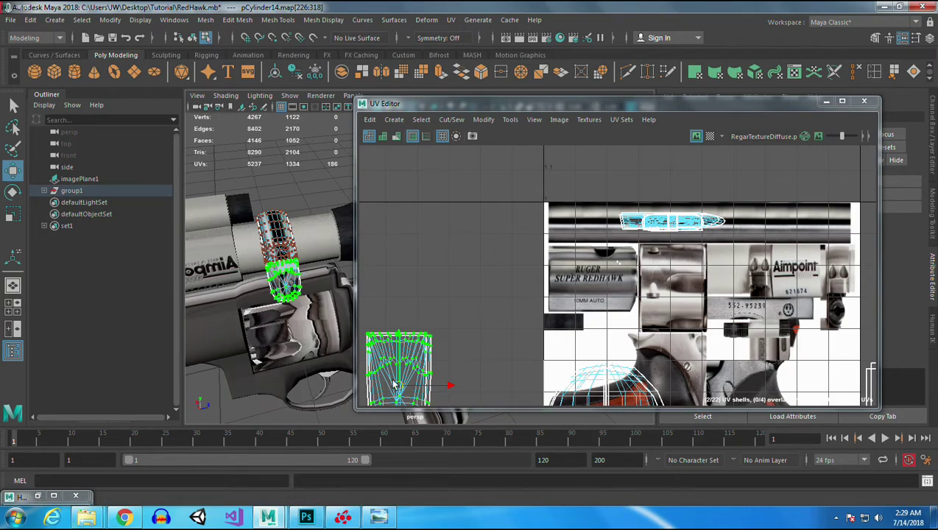
pyautogui.moveTo(398, 385); pyautogui.dragTo(672, 221)
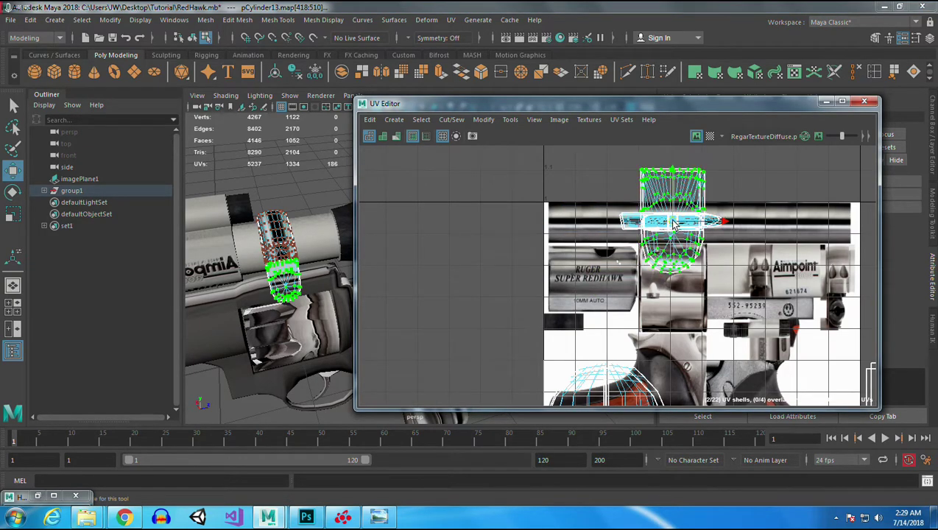
# - Rotate the second pair of lower shells horizontal, flatten them to match the first pair on the barrel, and clear the selection
pyautogui.press('e')
pyautogui.moveTo(662, 178); pyautogui.dragTo(671, 206)
pyautogui.press('r')
pyautogui.scroll(5, 309, 308)
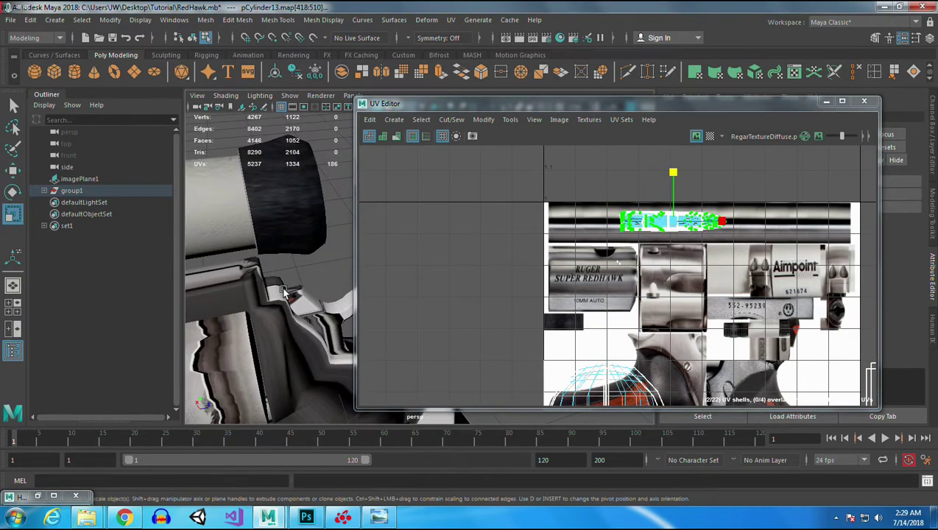
pyautogui.keyDown('alt'); pyautogui.moveTo(310, 308); pyautogui.dragTo(532, 294, button='middle'); pyautogui.keyUp('alt')
pyautogui.scroll(3, 284, 316)
pyautogui.keyDown('alt'); pyautogui.moveTo(285, 317); pyautogui.dragTo(301, 266); pyautogui.keyUp('alt')
pyautogui.press('w')
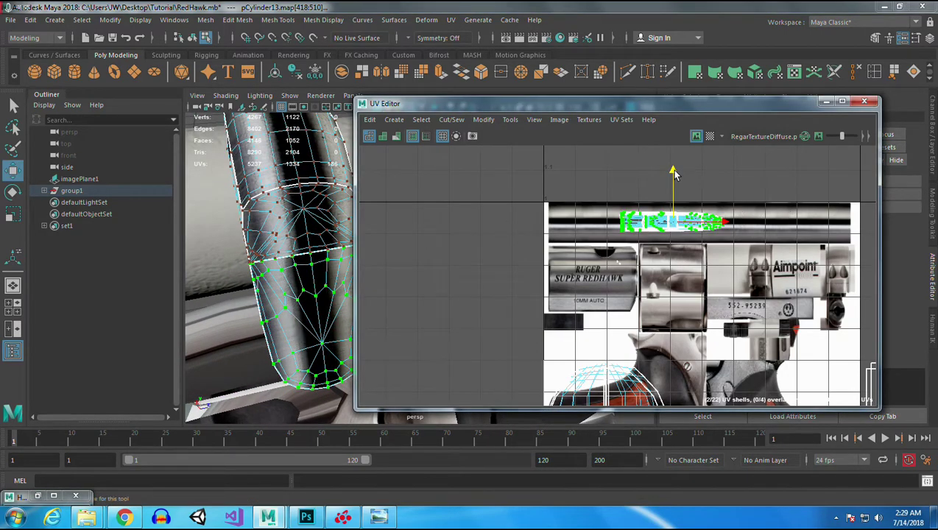
pyautogui.click(825, 101)
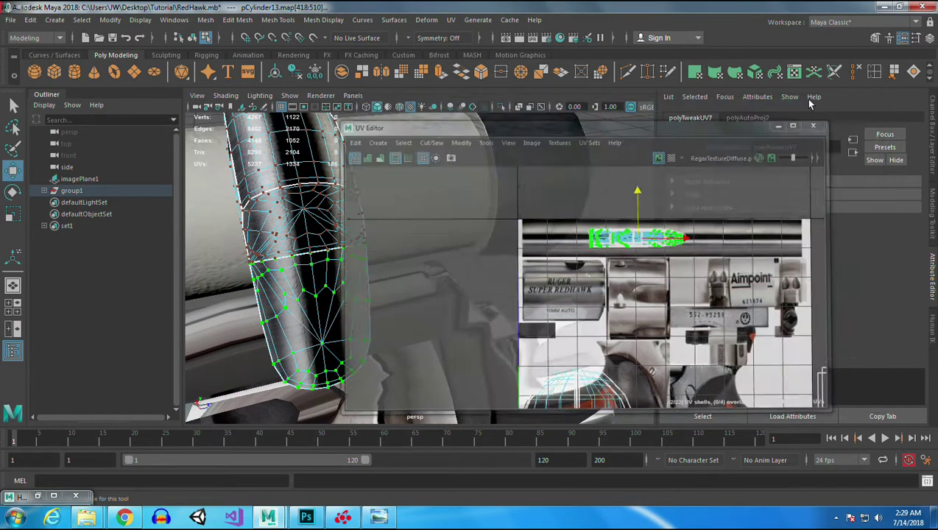
pyautogui.moveTo(275, 182); pyautogui.dragTo(336, 160, button='right')
pyautogui.click(590, 279)
pyautogui.keyDown('alt'); pyautogui.moveTo(437, 340); pyautogui.dragTo(506, 325); pyautogui.keyUp('alt')
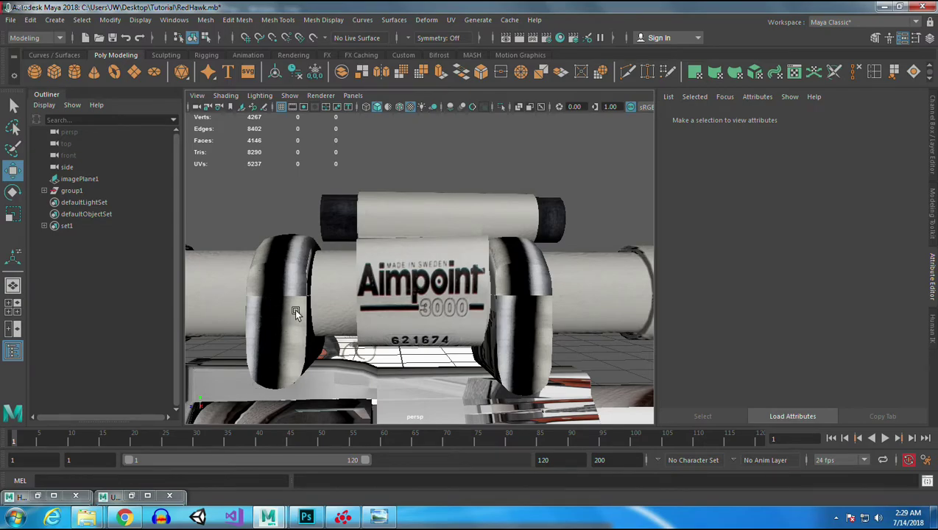
# - Select the lower side shells of both mount rings on the Aimpoint label side and rotate them 180 degrees on the barrel image
pyautogui.keyDown('alt'); pyautogui.moveTo(571, 295); pyautogui.dragTo(551, 329); pyautogui.keyUp('alt')
pyautogui.moveTo(507, 303); pyautogui.dragTo(508, 147, button='right')
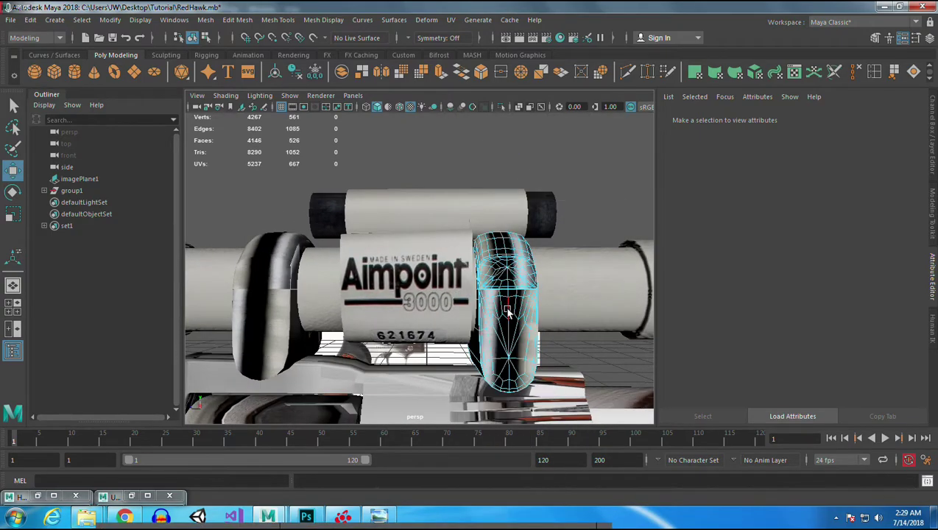
pyautogui.moveTo(505, 326); pyautogui.dragTo(608, 183, button='right')
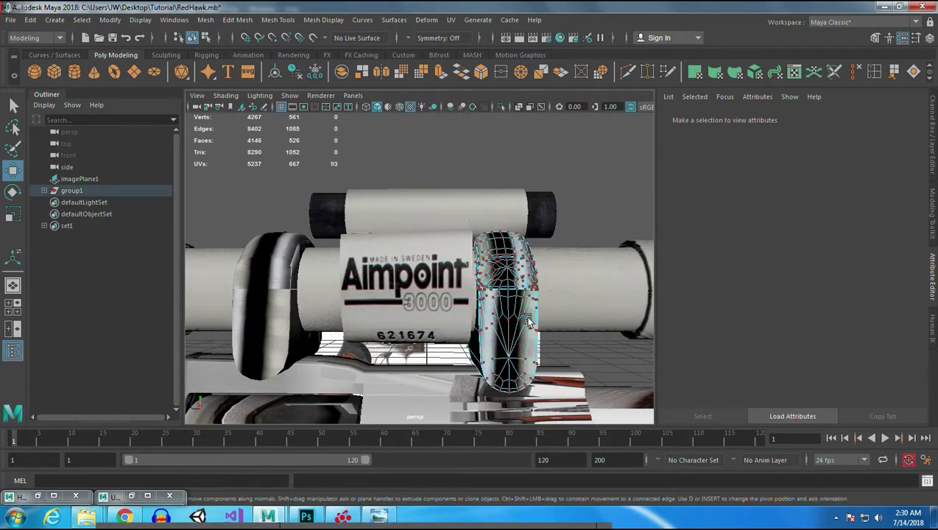
pyautogui.doubleClick(509, 317)
pyautogui.moveTo(238, 313); pyautogui.dragTo(352, 175, button='right')
pyautogui.keyDown('shift'); pyautogui.doubleClick(276, 309); pyautogui.keyUp('shift')
pyautogui.click(132, 495)
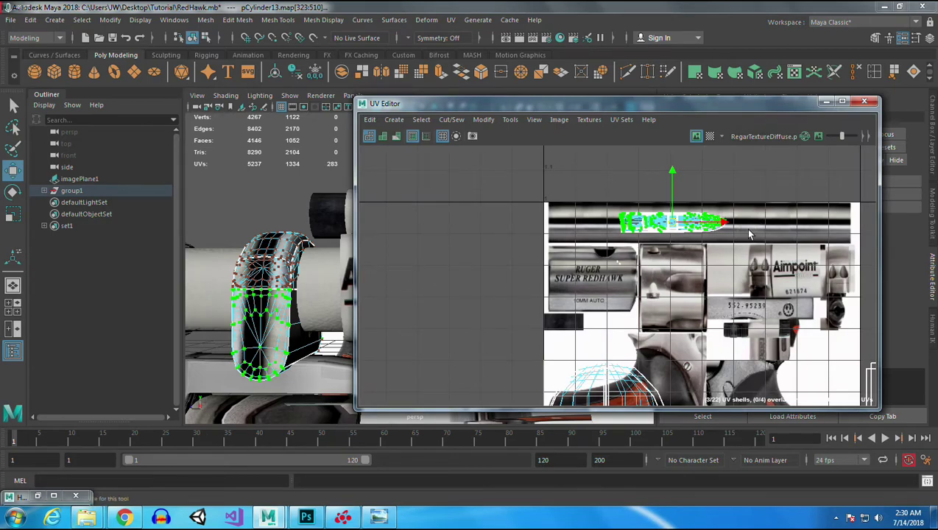
pyautogui.press('e')
pyautogui.moveTo(679, 178)
pyautogui.mouseDown()
pyautogui.moveTo(621, 175)
pyautogui.moveTo(611, 221)
pyautogui.moveTo(640, 258)
pyautogui.moveTo(666, 271)
pyautogui.mouseUp()
pyautogui.press('w')
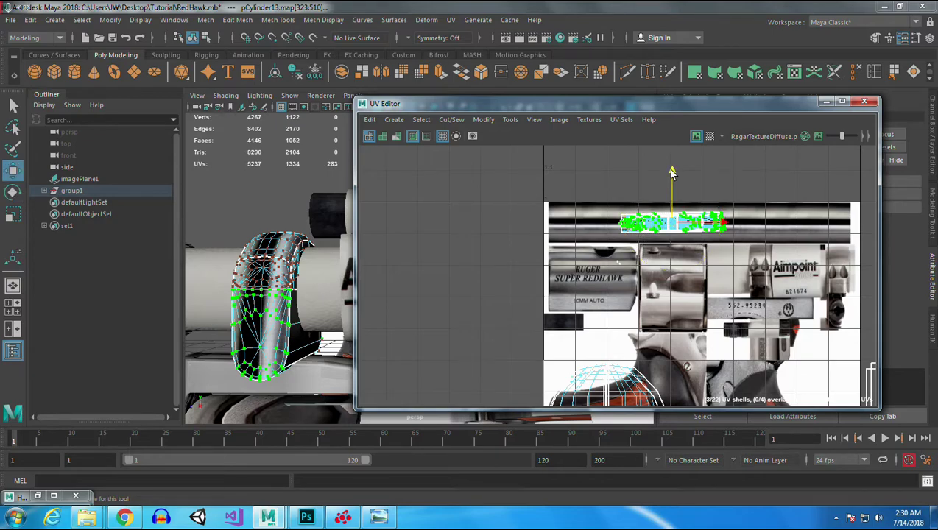
pyautogui.click(825, 100)
pyautogui.moveTo(513, 179); pyautogui.dragTo(538, 212, button='right')
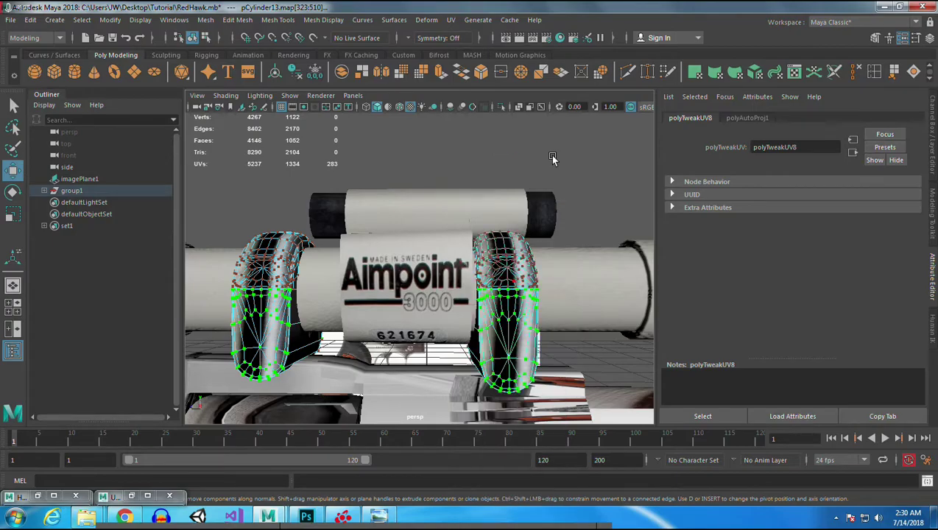
# - Nudge the lower side shell of the ring right of the Aimpoint label slightly upward to align its shading, then deselect the ring
pyautogui.keyDown('alt'); pyautogui.moveTo(544, 383); pyautogui.dragTo(512, 356); pyautogui.keyUp('alt')
pyautogui.scroll(6, 508, 324)
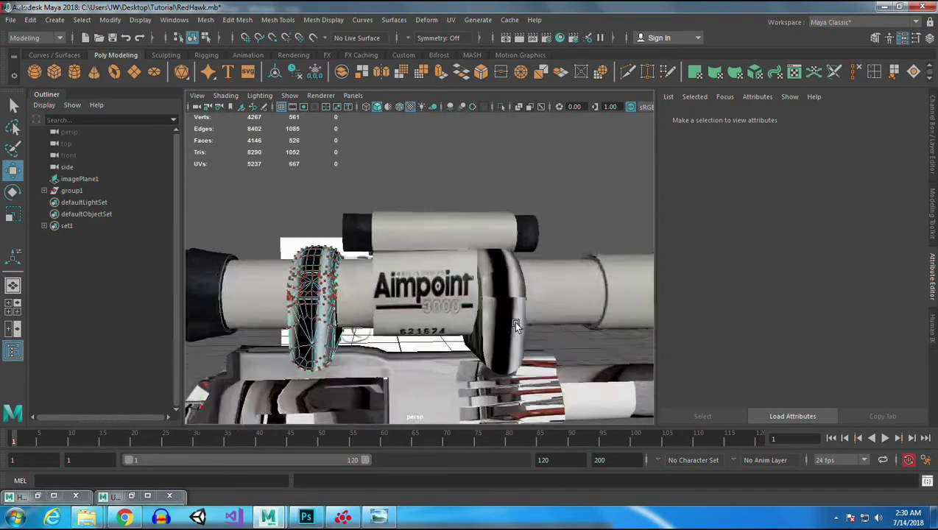
pyautogui.keyDown('alt'); pyautogui.moveTo(547, 331); pyautogui.dragTo(464, 288, button='middle'); pyautogui.keyUp('alt')
pyautogui.click(475, 312)
pyautogui.moveTo(477, 179); pyautogui.dragTo(591, 175, button='right')
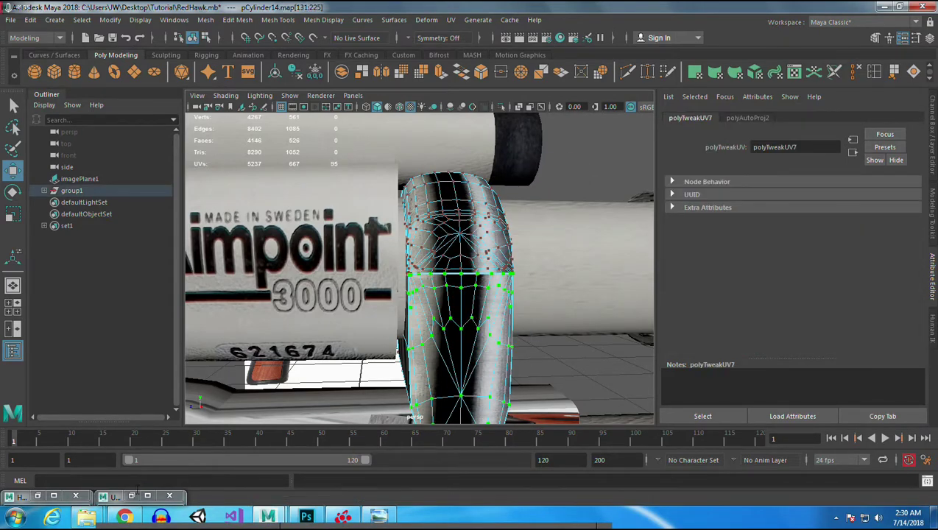
pyautogui.click(131, 495)
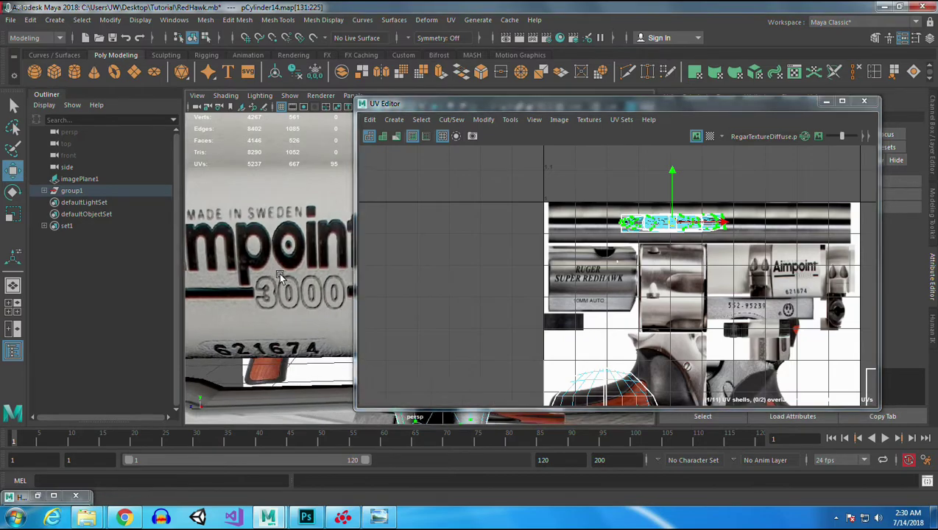
pyautogui.press('f')
pyautogui.moveTo(674, 173); pyautogui.dragTo(670, 170)
pyautogui.click(825, 103)
pyautogui.moveTo(272, 198); pyautogui.dragTo(318, 161, button='right')
pyautogui.scroll(-3, 376, 330)
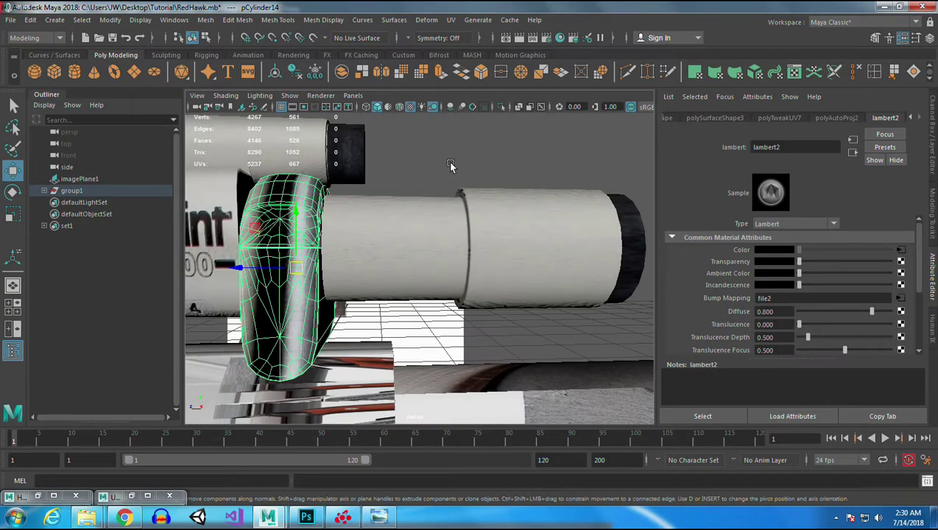
pyautogui.click(449, 166)
# - Bring up the same ring's UVs and select the faces of the right half-oval shell lying over the grip image
pyautogui.keyDown('alt'); pyautogui.moveTo(474, 382); pyautogui.dragTo(427, 383); pyautogui.keyUp('alt')
pyautogui.moveTo(234, 287); pyautogui.dragTo(357, 185, button='right')
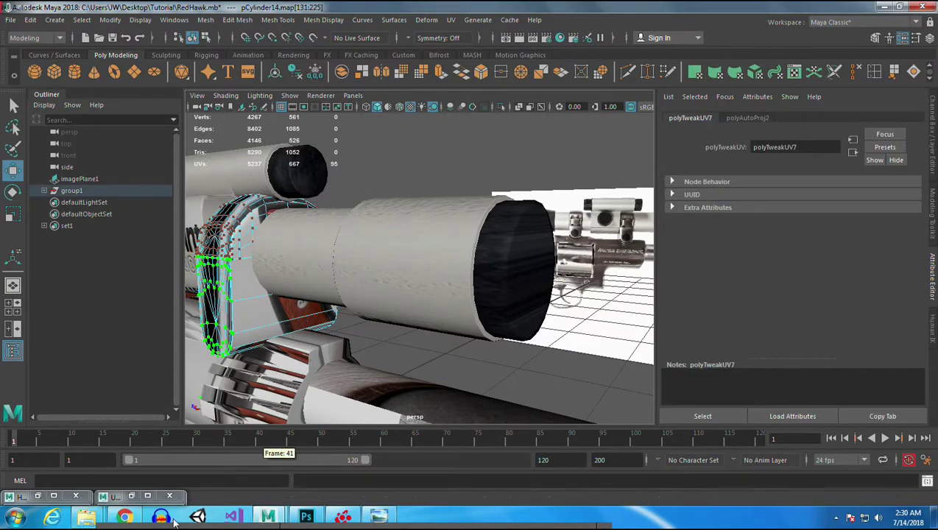
pyautogui.click(137, 495)
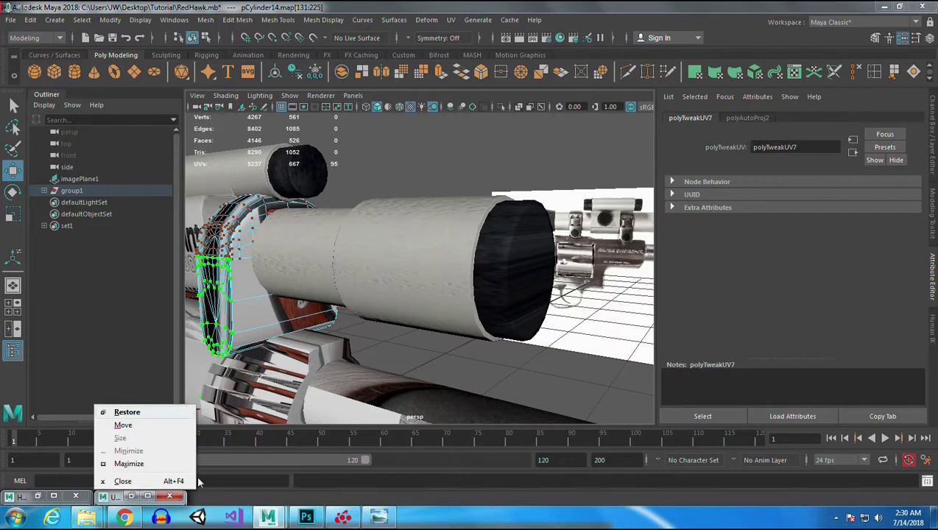
pyautogui.click(127, 412)
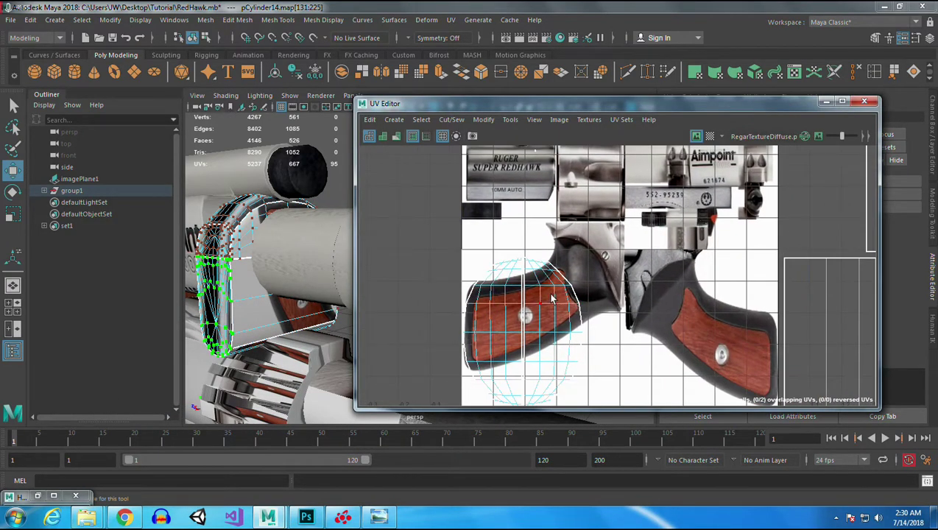
pyautogui.keyDown('alt'); pyautogui.moveTo(703, 298); pyautogui.dragTo(693, 226, button='middle'); pyautogui.keyUp('alt')
pyautogui.moveTo(504, 220); pyautogui.dragTo(505, 251, button='right')
pyautogui.doubleClick(526, 234)
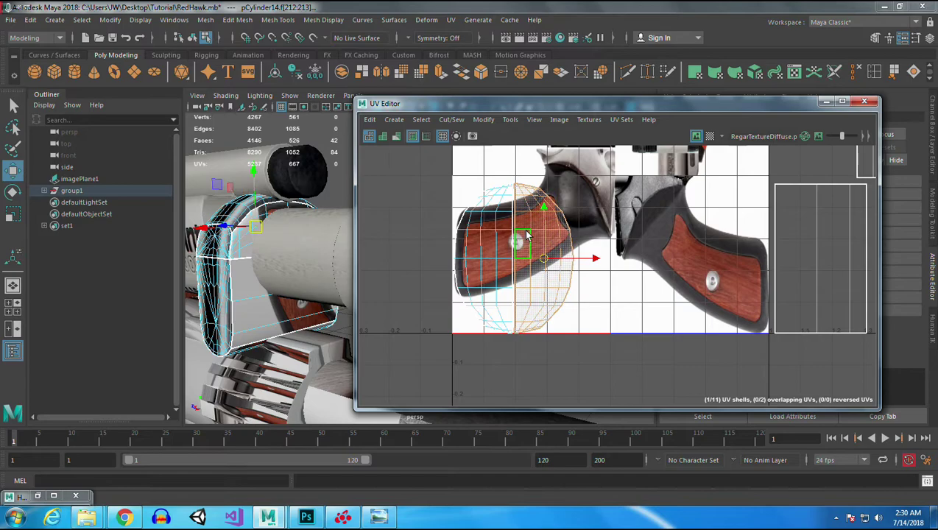
# - Move the ring's upper rectangular shell onto the matching rectangular shell just outside the texture
pyautogui.keyDown('alt'); pyautogui.moveTo(313, 289); pyautogui.dragTo(386, 238); pyautogui.keyUp('alt')
pyautogui.keyDown('alt'); pyautogui.moveTo(386, 238); pyautogui.dragTo(258, 216, button='middle'); pyautogui.keyUp('alt')
pyautogui.keyDown('alt'); pyautogui.moveTo(545, 221); pyautogui.dragTo(674, 240, button='middle'); pyautogui.keyUp('alt')
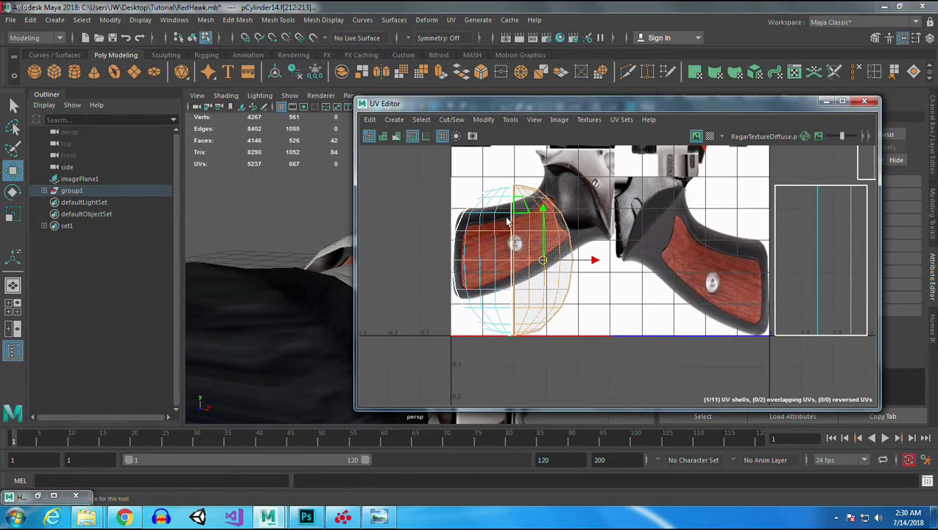
pyautogui.scroll(-7, 607, 309)
pyautogui.keyDown('alt'); pyautogui.moveTo(648, 270); pyautogui.dragTo(611, 302, button='middle'); pyautogui.keyUp('alt')
pyautogui.scroll(-1, 638, 294)
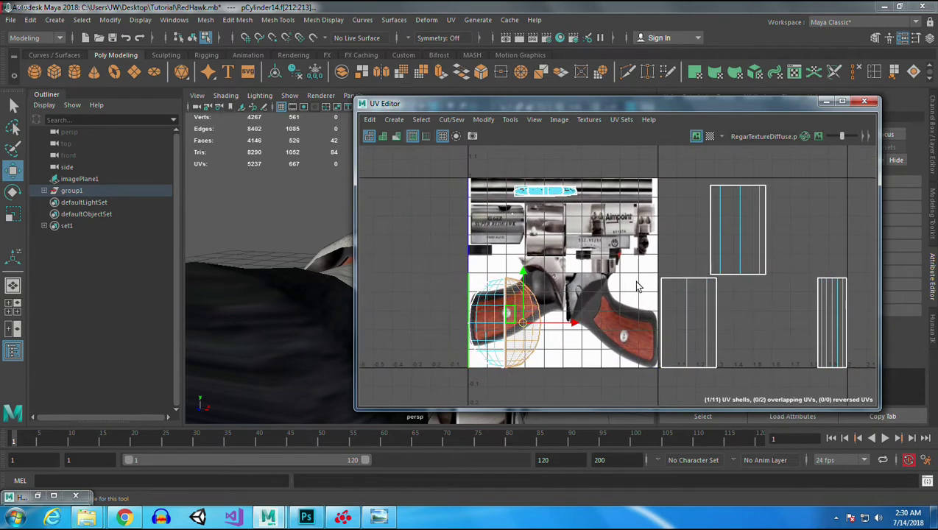
pyautogui.scroll(3, 648, 317)
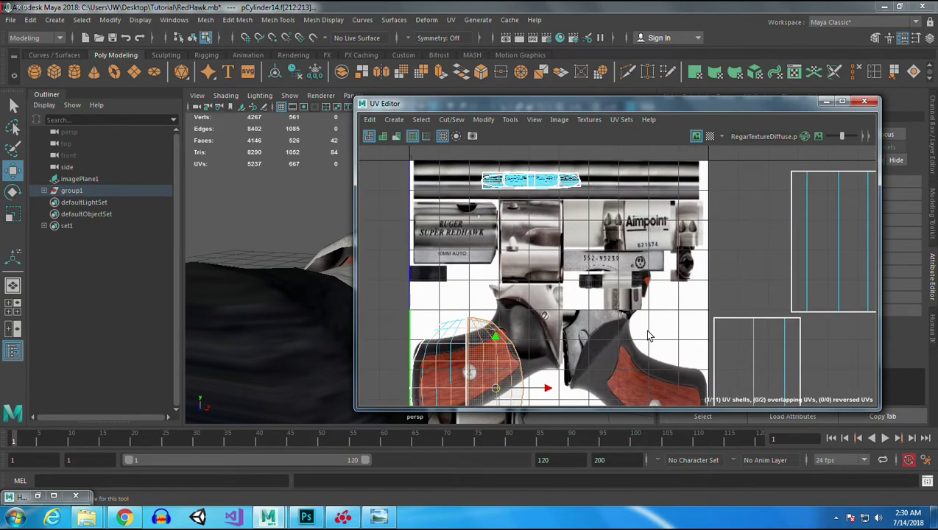
pyautogui.scroll(-3, 559, 273)
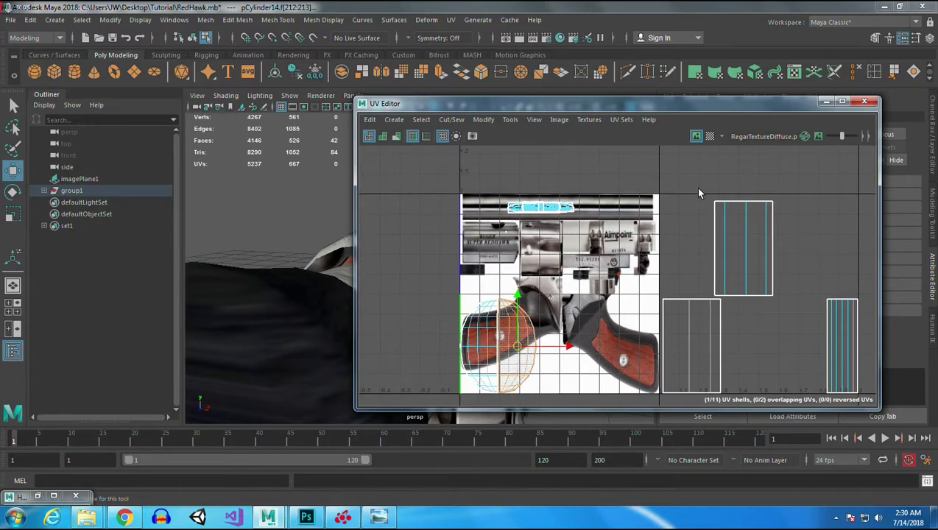
pyautogui.click(733, 250)
pyautogui.moveTo(743, 250); pyautogui.dragTo(691, 350)
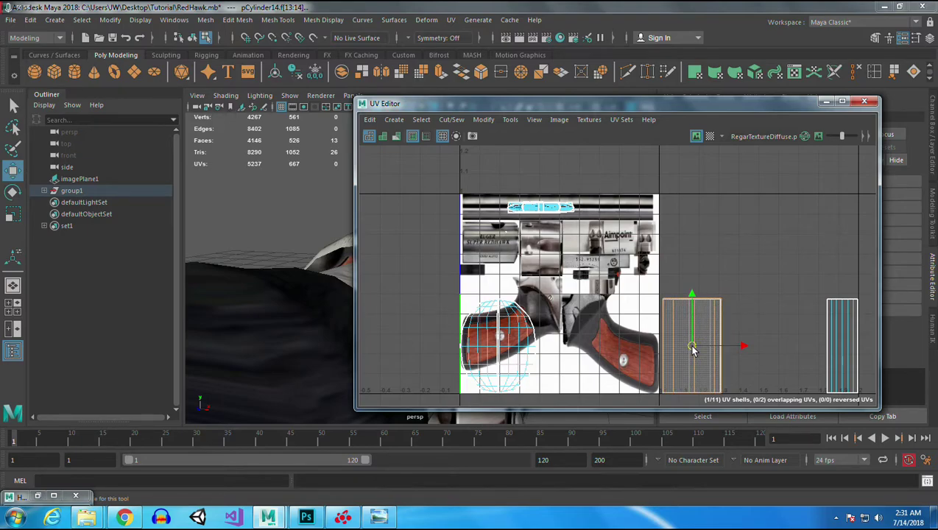
# - Move the narrow rectangular shell onto the stacked rectangular shells beside the texture
pyautogui.click(835, 324)
pyautogui.moveTo(866, 348); pyautogui.dragTo(737, 347)
pyautogui.press('r')
pyautogui.press('w')
pyautogui.press('r')
# - Move both half-oval shells from the grip image onto the rectangular stack and narrow them to fit its width
pyautogui.moveTo(408, 287); pyautogui.dragTo(561, 393)
pyautogui.press('w')
pyautogui.moveTo(511, 343); pyautogui.dragTo(694, 352)
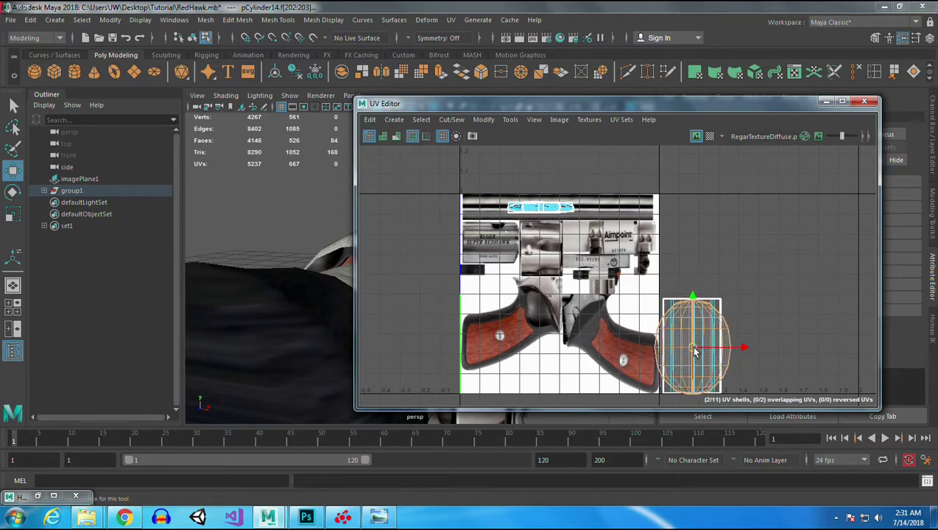
pyautogui.press('r')
pyautogui.moveTo(740, 346); pyautogui.dragTo(727, 346)
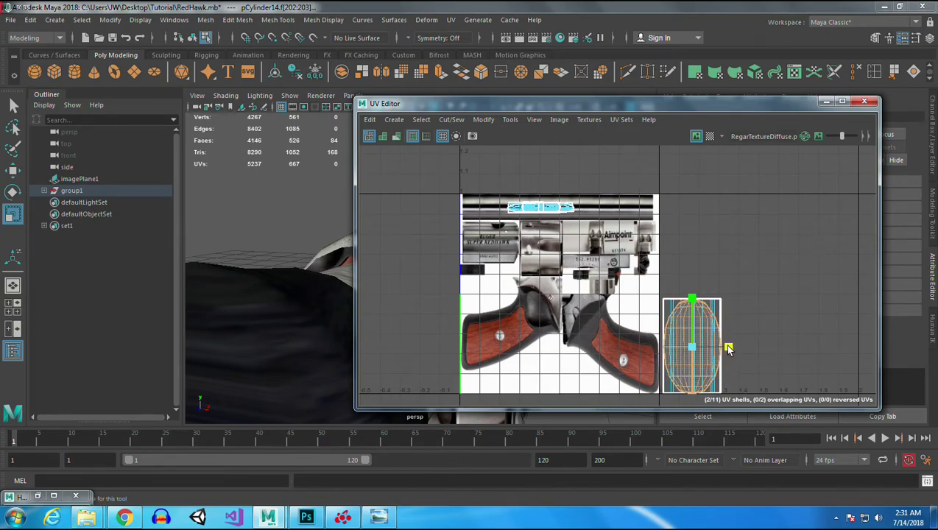
# - Move the mount ring's stacked shells onto the cylinder image, turn them horizontal and scale them down
pyautogui.press('w')
pyautogui.moveTo(692, 346); pyautogui.dragTo(537, 236)
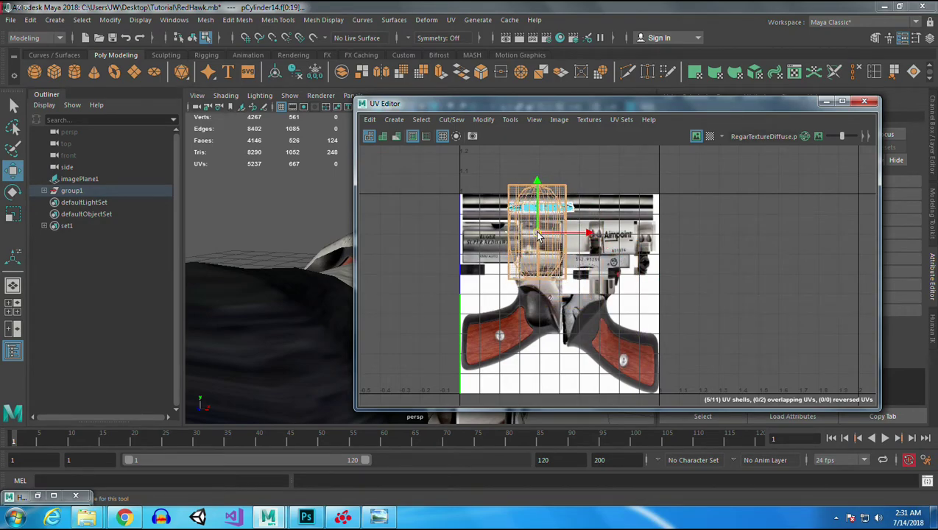
pyautogui.press('e')
pyautogui.moveTo(568, 200); pyautogui.dragTo(600, 289)
pyautogui.press('r')
pyautogui.moveTo(539, 229); pyautogui.dragTo(502, 236)
pyautogui.keyDown('alt'); pyautogui.moveTo(576, 209); pyautogui.dragTo(700, 329, button='right'); pyautogui.keyUp('alt')
pyautogui.keyDown('alt'); pyautogui.moveTo(697, 332); pyautogui.dragTo(718, 193, button='middle'); pyautogui.keyUp('alt')
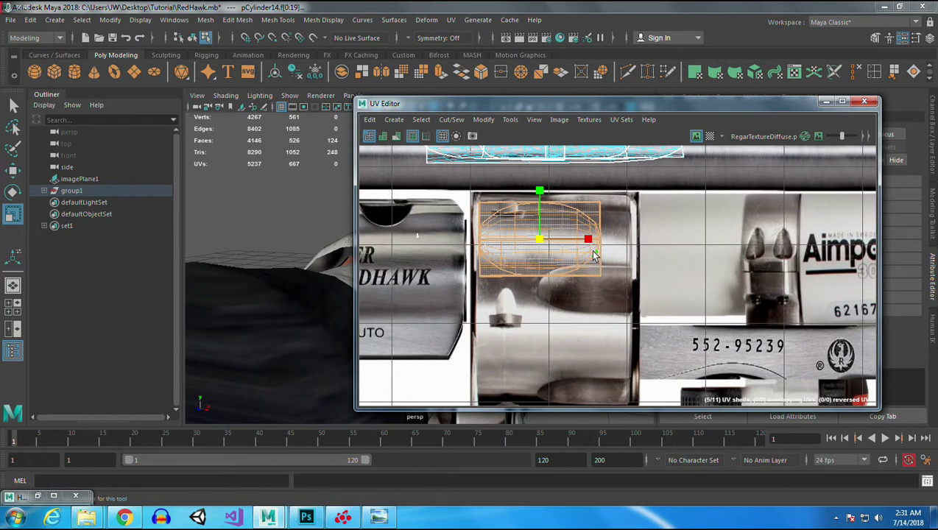
pyautogui.moveTo(541, 243); pyautogui.dragTo(524, 248)
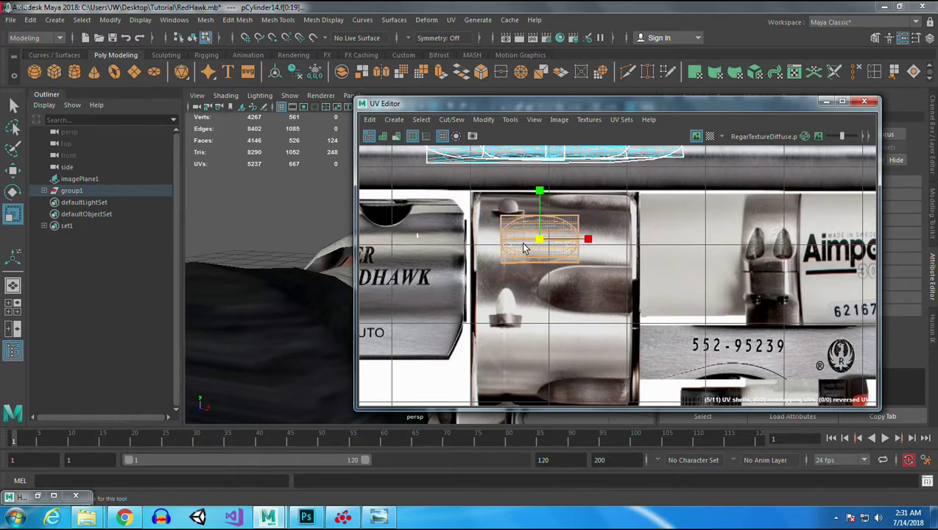
# - Flatten and widen the stacked ring shells to span the metallic band above the cylinder image's flutes
pyautogui.press('w')
pyautogui.moveTo(541, 190); pyautogui.dragTo(541, 194)
pyautogui.press('r')
pyautogui.moveTo(540, 245); pyautogui.dragTo(528, 247)
pyautogui.moveTo(608, 243); pyautogui.dragTo(648, 240)
pyautogui.press('w')
pyautogui.moveTo(589, 245); pyautogui.dragTo(603, 245, button='middle')
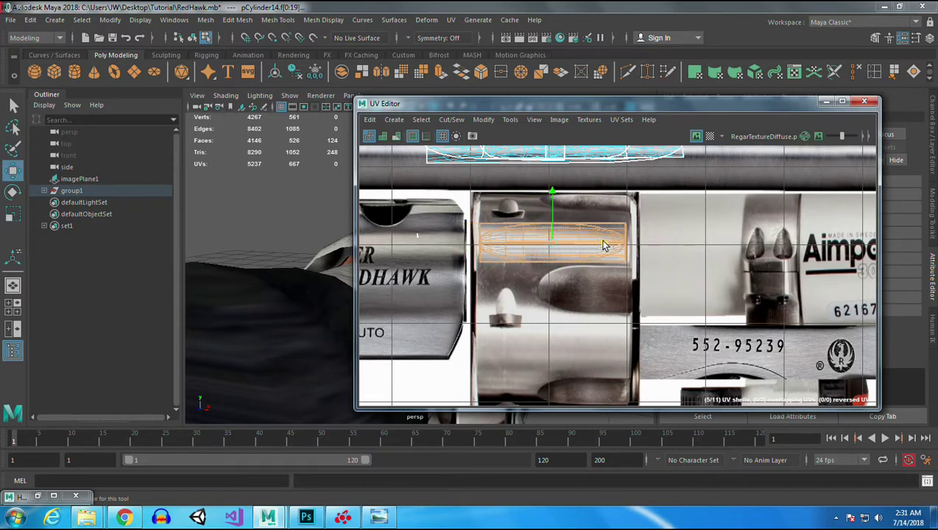
# - Put the UV Editor away, return the mount ring to object mode and clear the selection
pyautogui.click(825, 101)
pyautogui.keyDown('alt'); pyautogui.moveTo(565, 298); pyautogui.dragTo(546, 371); pyautogui.keyUp('alt')
pyautogui.moveTo(543, 180); pyautogui.dragTo(597, 161, button='right')
pyautogui.click(291, 219)
pyautogui.keyDown('alt'); pyautogui.moveTo(460, 248); pyautogui.dragTo(432, 292); pyautogui.keyUp('alt')
pyautogui.click(519, 326)
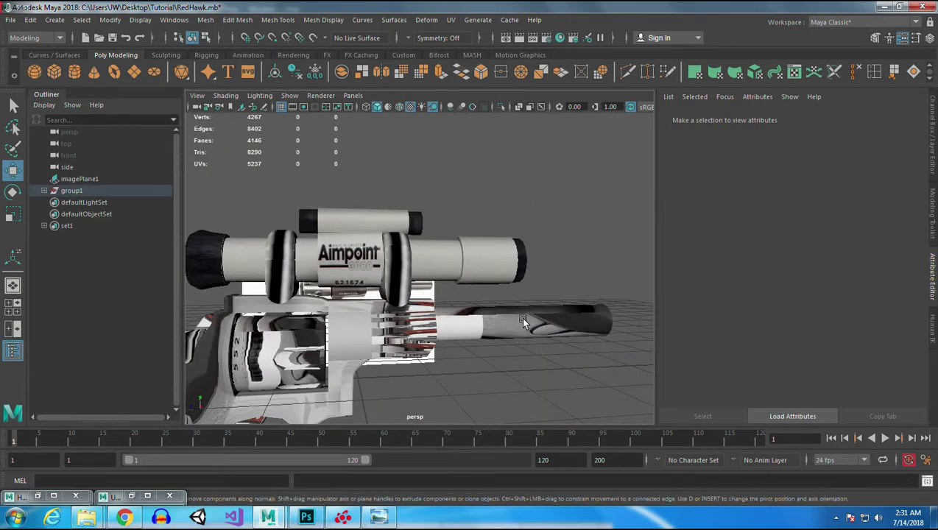
# - Select the barrel as an object and planar-map its UVs from the X axis, fitted to the bounding box
pyautogui.keyDown('alt'); pyautogui.moveTo(552, 302); pyautogui.dragTo(558, 278); pyautogui.keyUp('alt')
pyautogui.keyDown('alt'); pyautogui.moveTo(558, 279); pyautogui.dragTo(406, 183, button='middle'); pyautogui.keyUp('alt')
pyautogui.moveTo(444, 204); pyautogui.dragTo(464, 167, button='right')
pyautogui.keyDown('alt'); pyautogui.moveTo(464, 181); pyautogui.dragTo(487, 235); pyautogui.keyUp('alt')
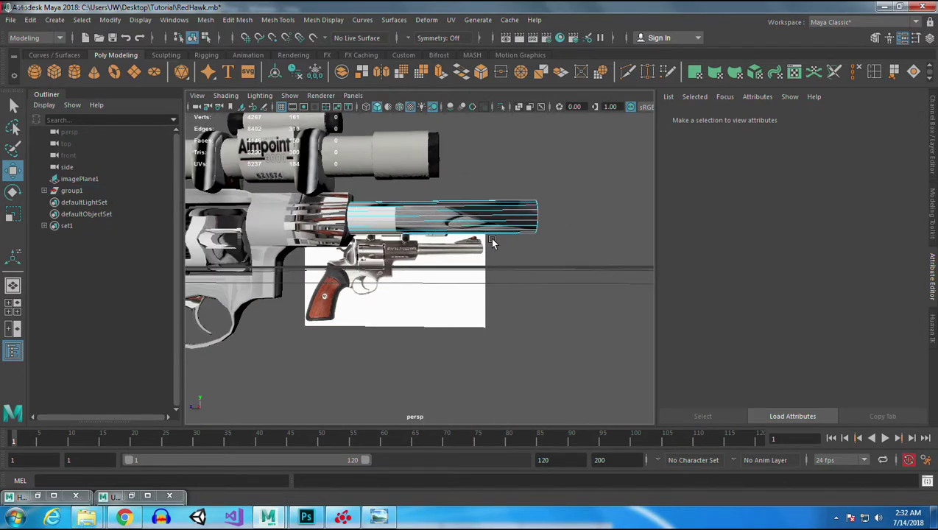
pyautogui.keyDown('alt'); pyautogui.moveTo(539, 261); pyautogui.dragTo(498, 183, button='right'); pyautogui.keyUp('alt')
pyautogui.moveTo(465, 235); pyautogui.dragTo(515, 163, button='right')
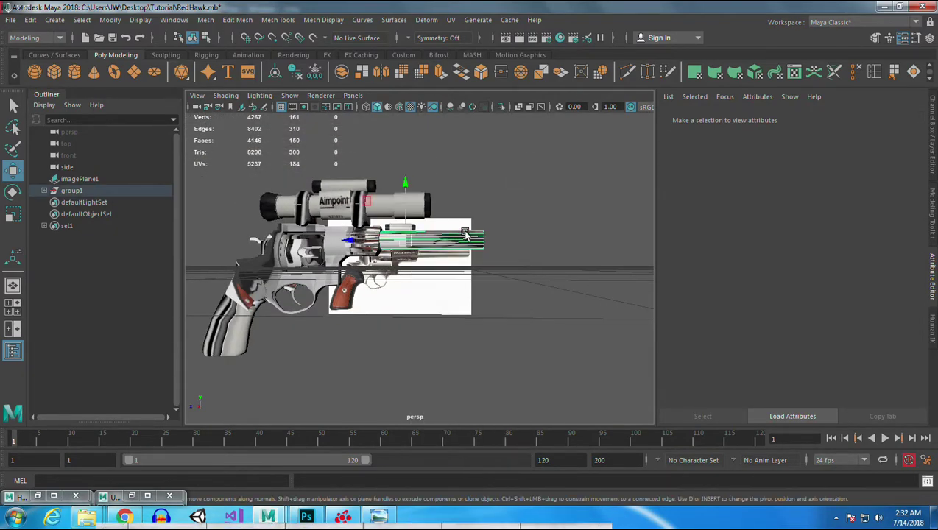
pyautogui.keyDown('alt'); pyautogui.moveTo(601, 169); pyautogui.dragTo(496, 253); pyautogui.keyUp('alt')
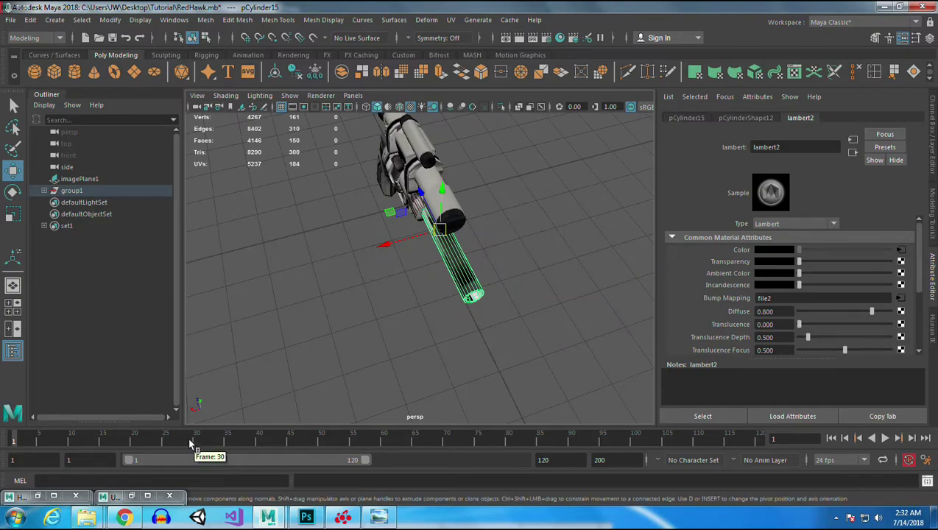
pyautogui.click(453, 21)
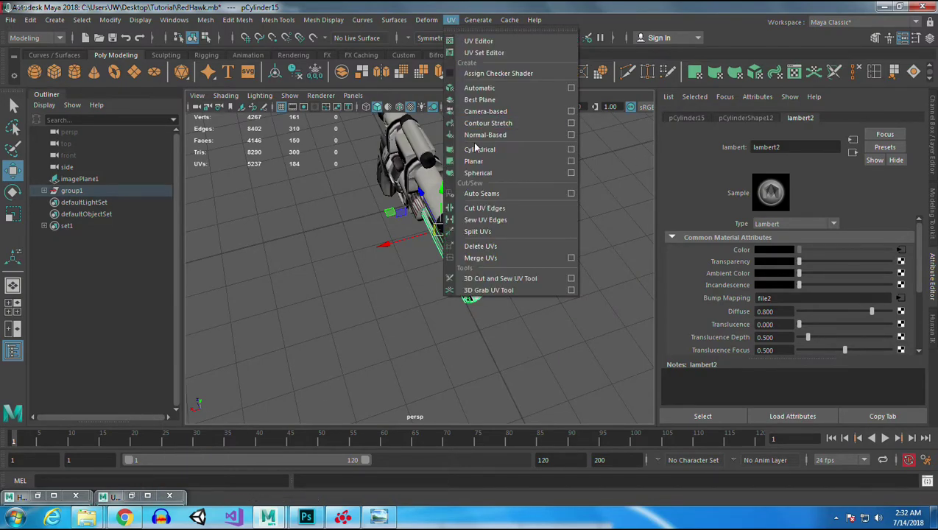
pyautogui.click(570, 161)
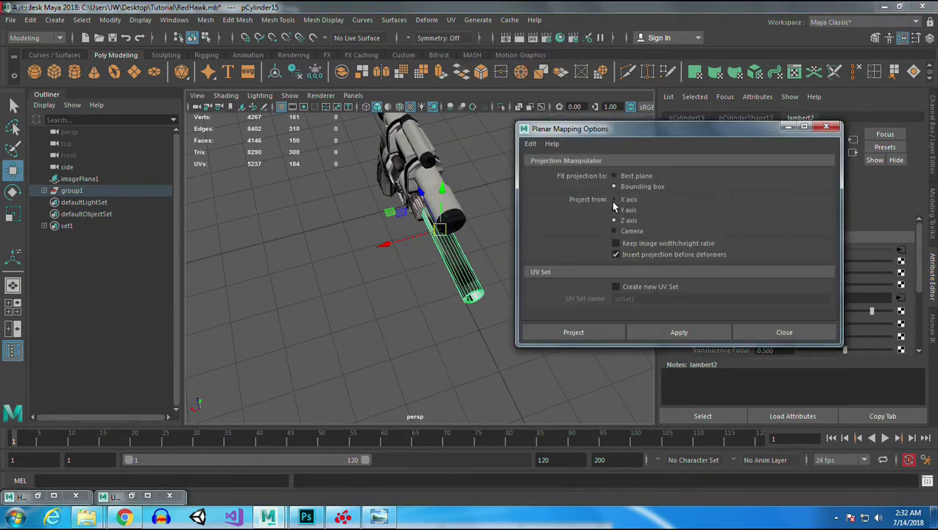
pyautogui.click(583, 331)
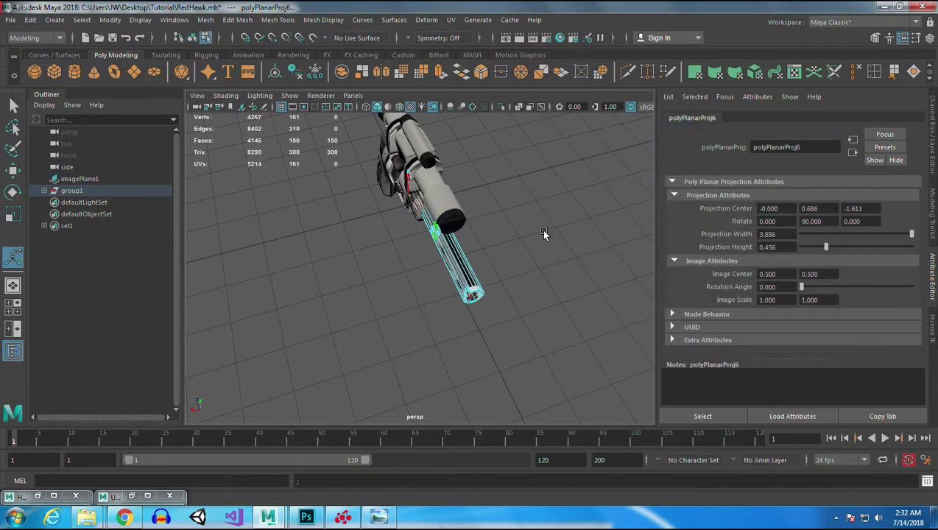
# - Return the barrel to object mode, bring up its UVs and select the whole shell
pyautogui.moveTo(451, 265); pyautogui.dragTo(520, 138, button='right')
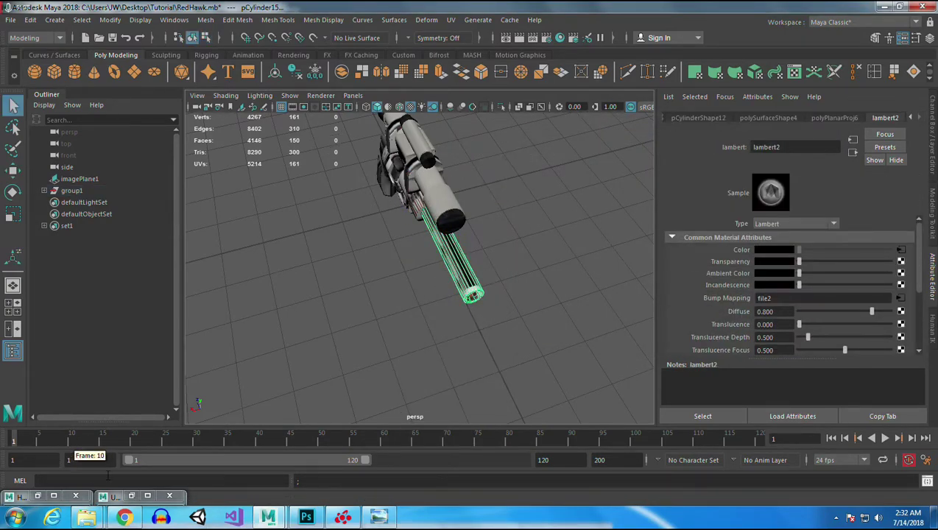
pyautogui.click(131, 496)
pyautogui.keyDown('alt'); pyautogui.moveTo(617, 336); pyautogui.dragTo(515, 162, button='right'); pyautogui.keyUp('alt')
pyautogui.keyDown('alt'); pyautogui.moveTo(628, 280); pyautogui.dragTo(629, 229, button='middle'); pyautogui.keyUp('alt')
pyautogui.keyDown('alt'); pyautogui.moveTo(699, 379); pyautogui.dragTo(648, 317, button='right'); pyautogui.keyUp('alt')
pyautogui.doubleClick(652, 302)
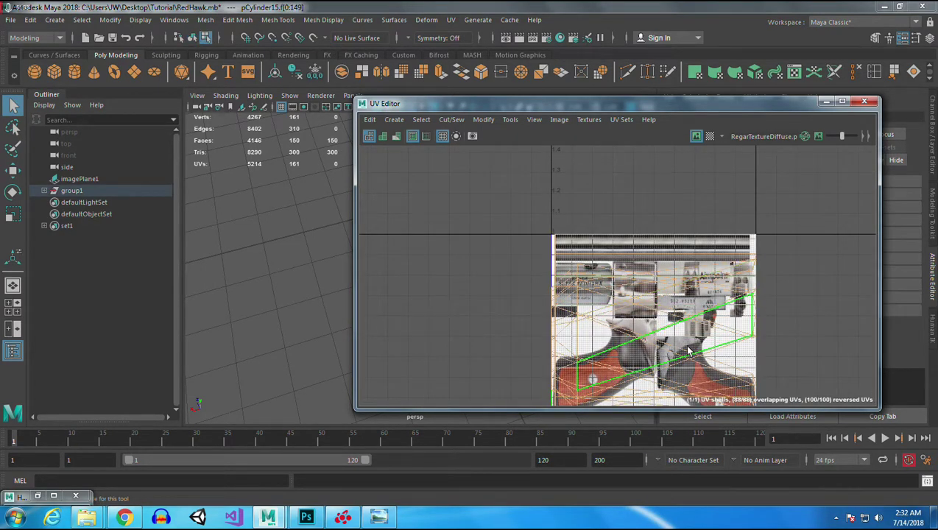
# - Place the barrel shell over the barrel image, flattening it and shortening it to lie within the image's ends
pyautogui.press('w')
pyautogui.moveTo(655, 288); pyautogui.dragTo(652, 242)
pyautogui.press('r')
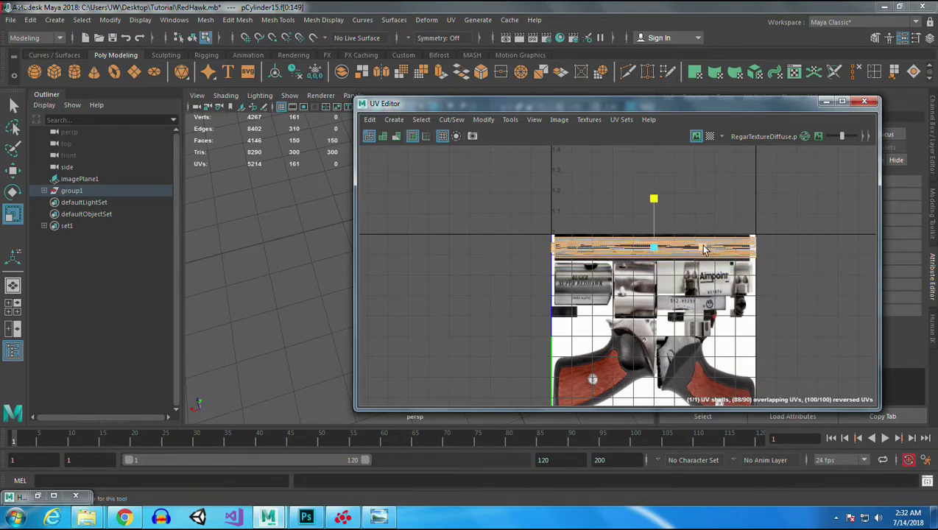
pyautogui.press('w')
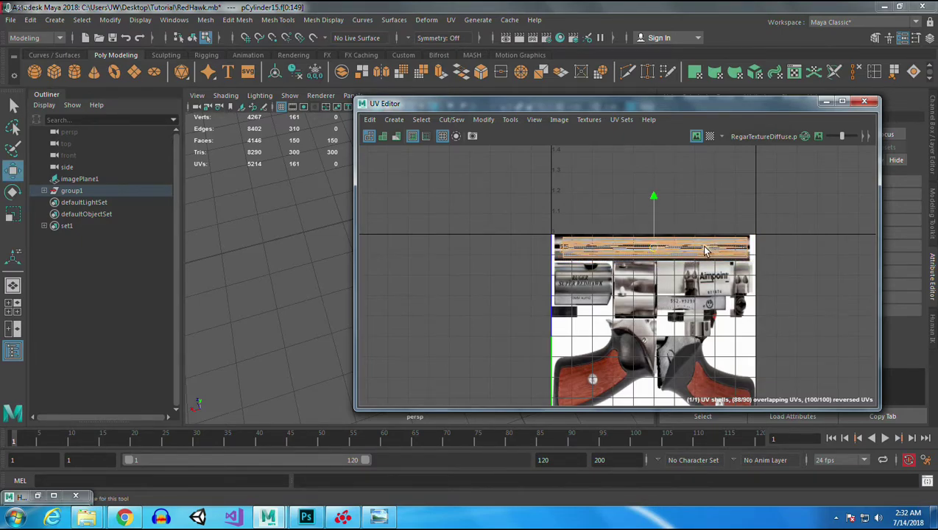
pyautogui.scroll(6, 673, 236)
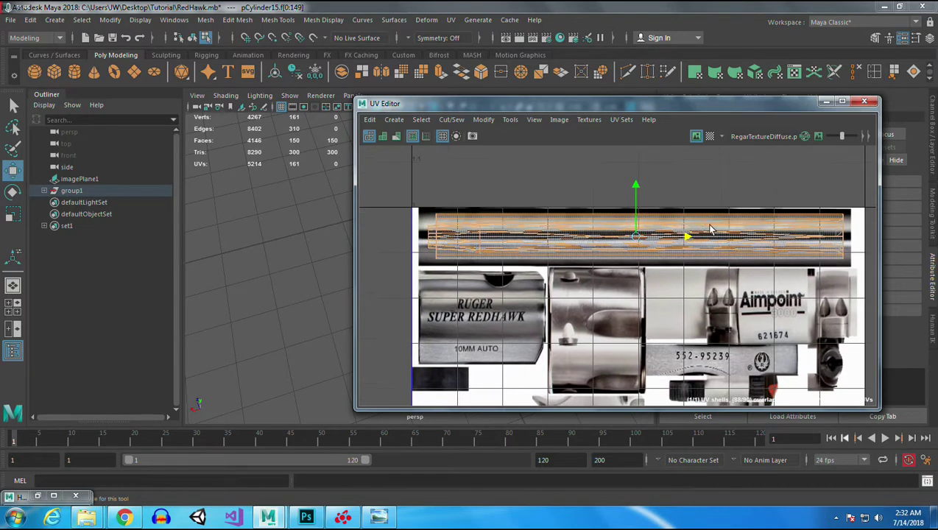
# - Stretch the barrel shell vertically and nudge it so it fills the barrel image's full height
pyautogui.press('r')
pyautogui.moveTo(617, 213); pyautogui.dragTo(621, 205)
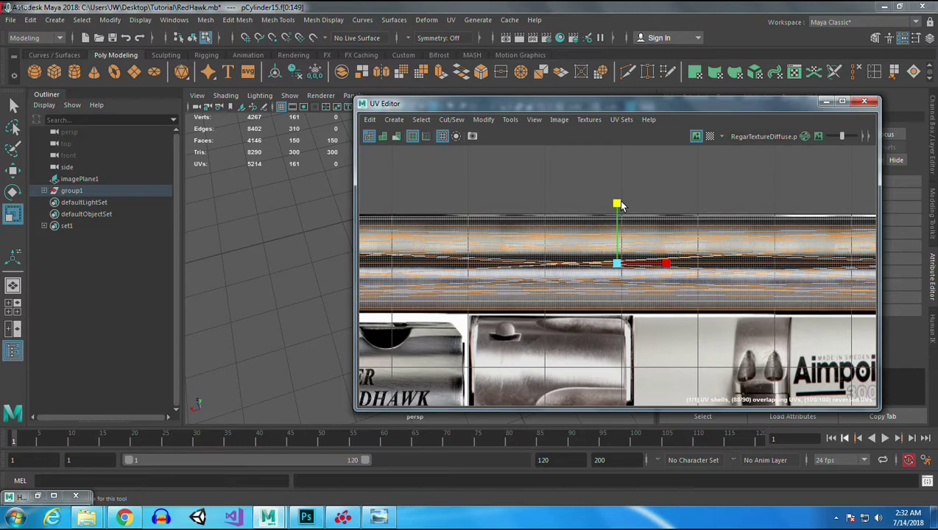
pyautogui.press('w')
pyautogui.moveTo(618, 210); pyautogui.dragTo(618, 216)
pyautogui.press('r')
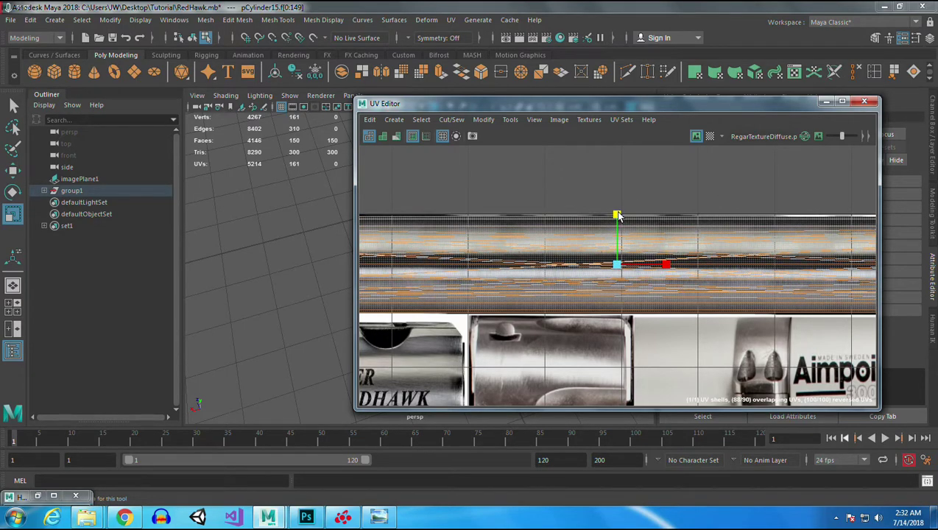
# - Return the barrel to object mode and check its texture from the muzzle end and the side
pyautogui.click(823, 102)
pyautogui.moveTo(475, 284); pyautogui.dragTo(532, 161, button='right')
pyautogui.click(492, 366)
pyautogui.keyDown('alt'); pyautogui.moveTo(492, 366); pyautogui.dragTo(562, 302); pyautogui.keyUp('alt')
pyautogui.keyDown('alt'); pyautogui.moveTo(561, 302); pyautogui.dragTo(614, 342, button='right'); pyautogui.keyUp('alt')
pyautogui.keyDown('alt'); pyautogui.moveTo(615, 342); pyautogui.dragTo(451, 285); pyautogui.keyUp('alt')
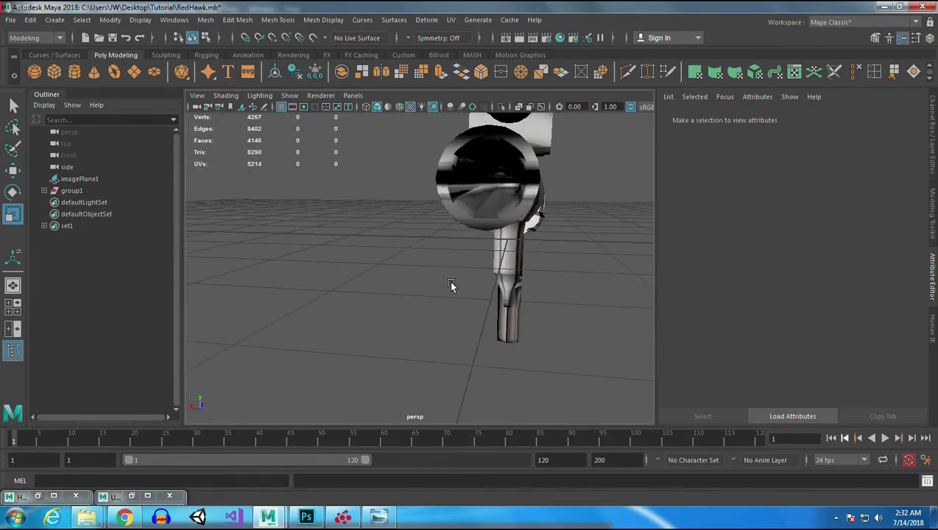
pyautogui.click(482, 177)
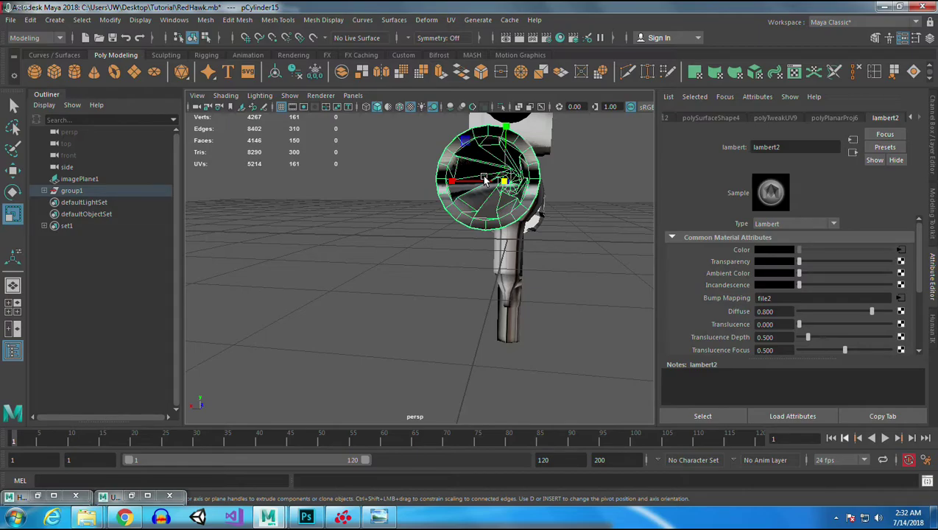
pyautogui.keyDown('alt'); pyautogui.moveTo(302, 287); pyautogui.dragTo(405, 212); pyautogui.keyUp('alt')
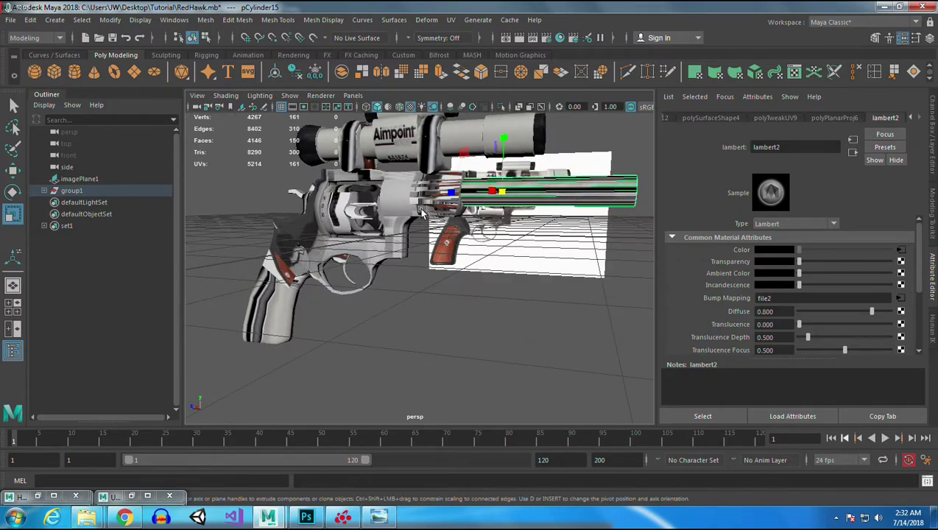
# - Select the revolver frame, planar-map its UVs from the X axis and bring them up in the UV Editor
pyautogui.click(404, 211)
pyautogui.keyDown('alt'); pyautogui.moveTo(494, 342); pyautogui.dragTo(460, 328); pyautogui.keyUp('alt')
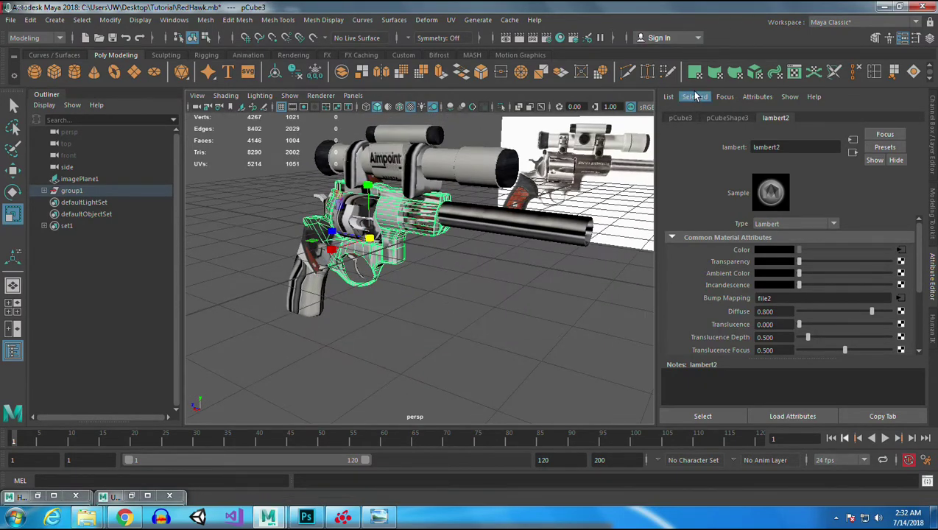
pyautogui.click(694, 73)
pyautogui.click(147, 496)
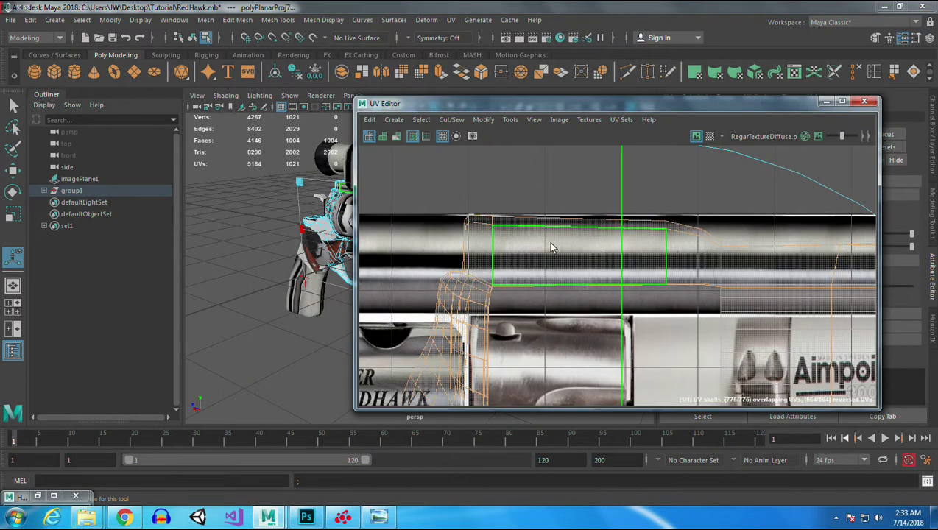
# - Move the frame's whole UV shell off the texture into the empty space beside its left edge
pyautogui.scroll(-2, 637, 247)
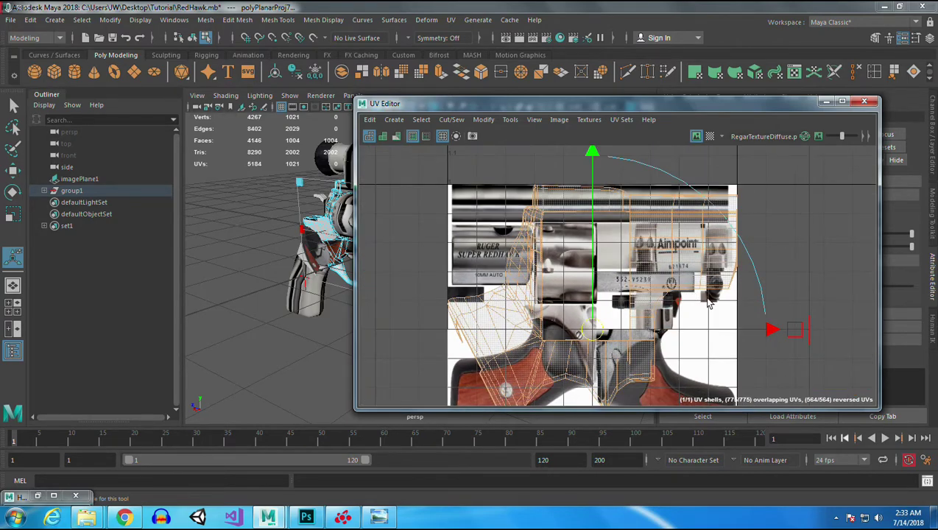
pyautogui.keyDown('alt'); pyautogui.moveTo(708, 302); pyautogui.dragTo(702, 251, button='middle'); pyautogui.keyUp('alt')
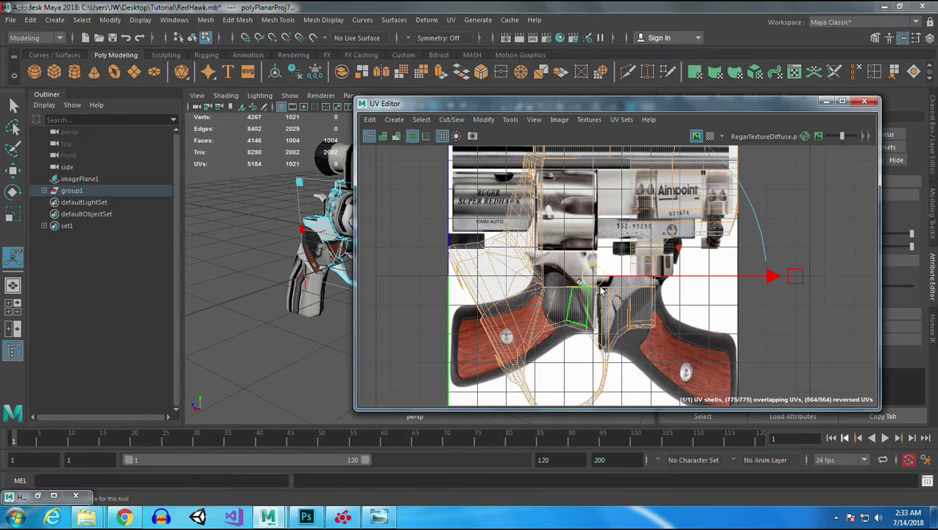
pyautogui.scroll(-1, 596, 284)
pyautogui.keyDown('alt'); pyautogui.moveTo(611, 226); pyautogui.dragTo(649, 280, button='middle'); pyautogui.keyUp('alt')
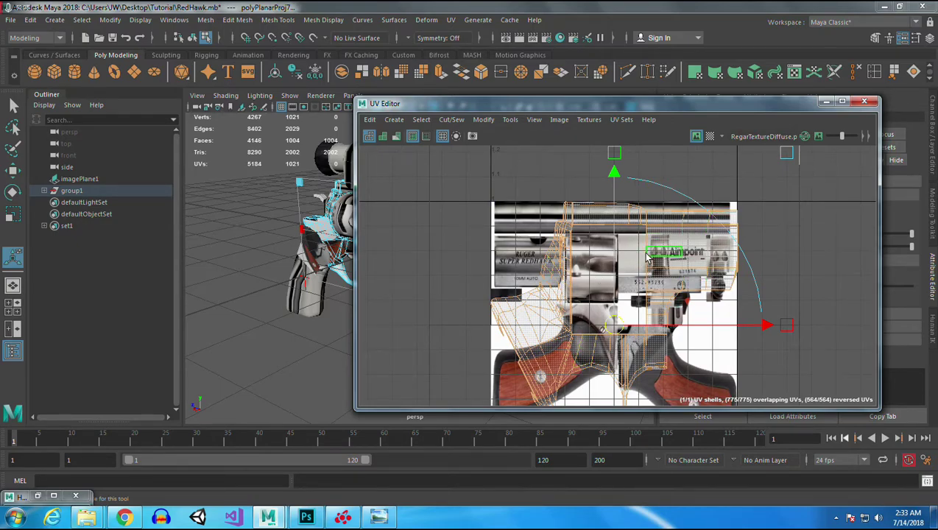
pyautogui.keyDown('alt'); pyautogui.moveTo(671, 316); pyautogui.dragTo(607, 248, button='middle'); pyautogui.keyUp('alt')
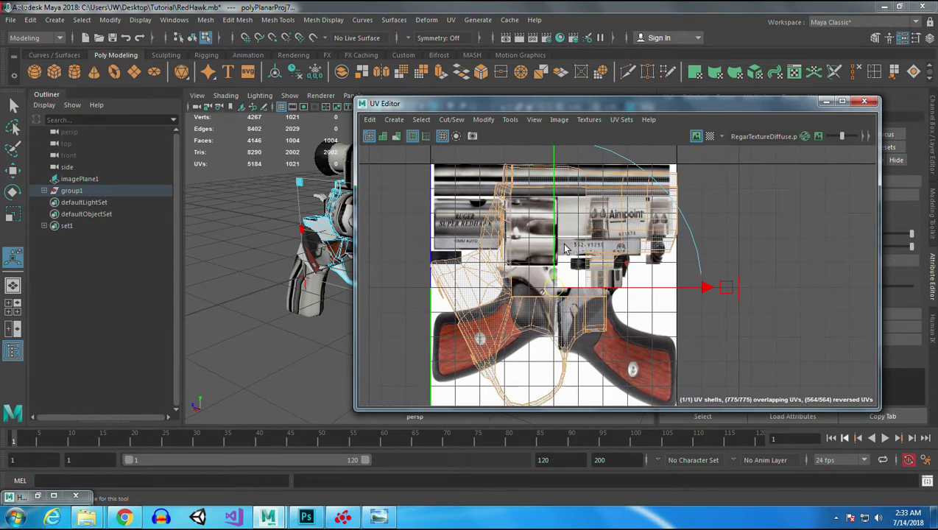
pyautogui.press('r')
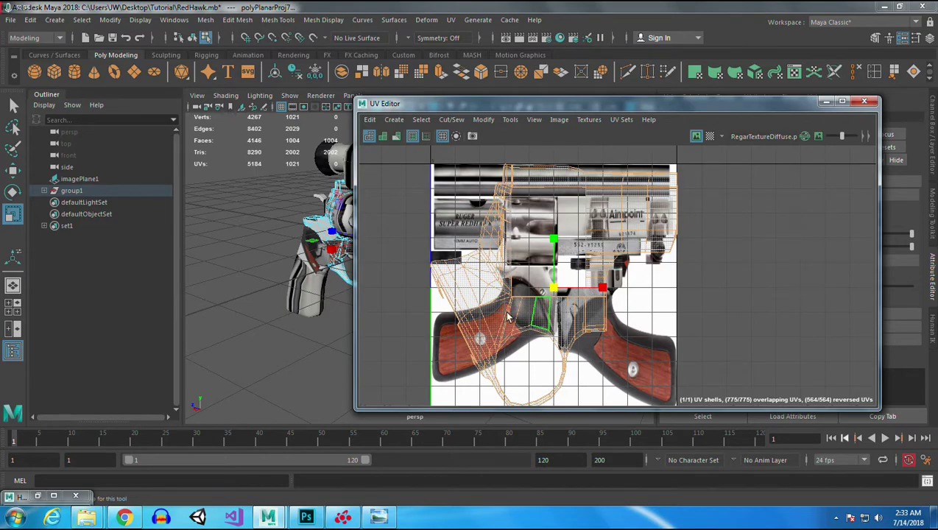
pyautogui.press('w')
pyautogui.moveTo(567, 282); pyautogui.dragTo(299, 283)
pyautogui.keyDown('alt'); pyautogui.moveTo(552, 254); pyautogui.dragTo(661, 269, button='middle'); pyautogui.keyUp('alt')
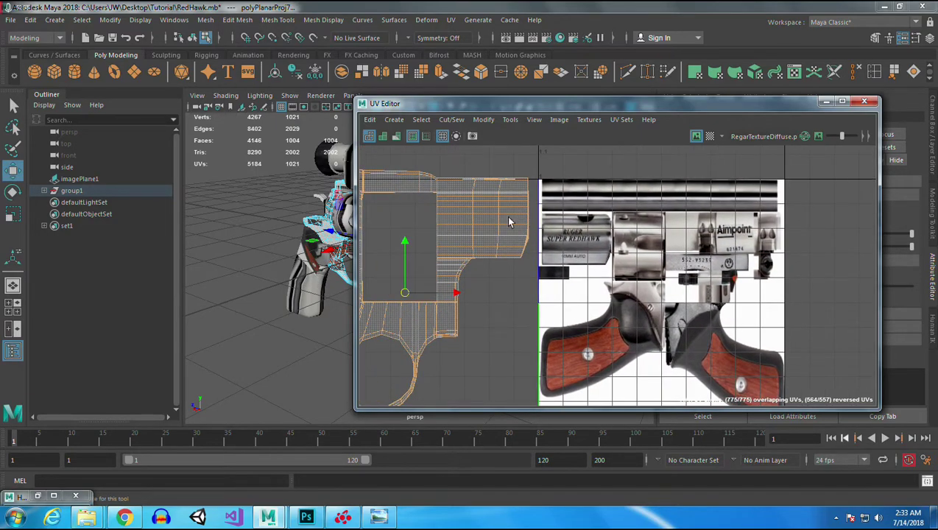
# - Select the faces of the frame's front barrel housing and planar-map them separately from the X axis
pyautogui.moveTo(434, 195); pyautogui.dragTo(556, 262)
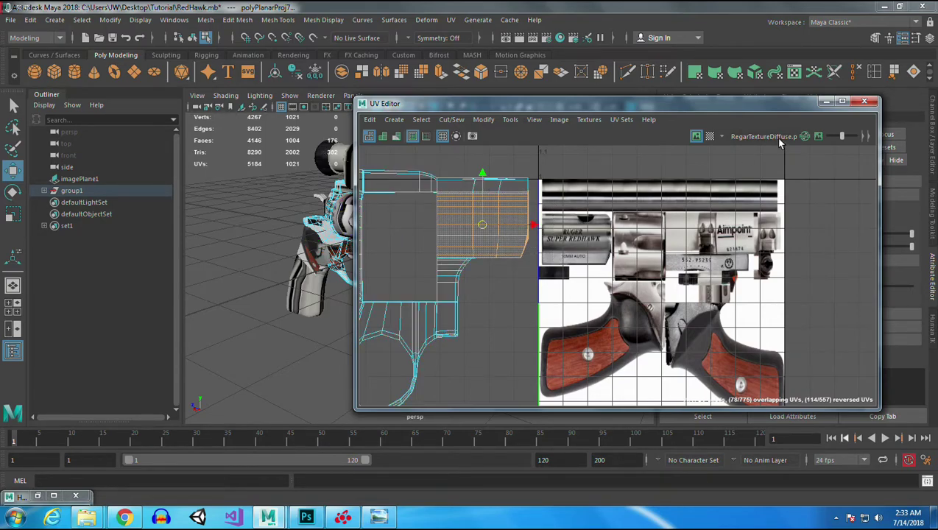
pyautogui.click(825, 101)
pyautogui.click(696, 73)
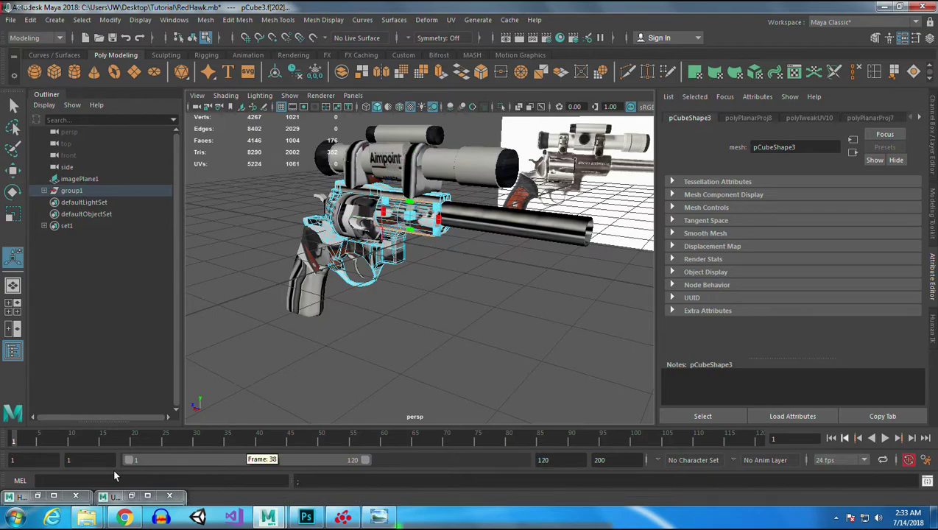
pyautogui.click(131, 497)
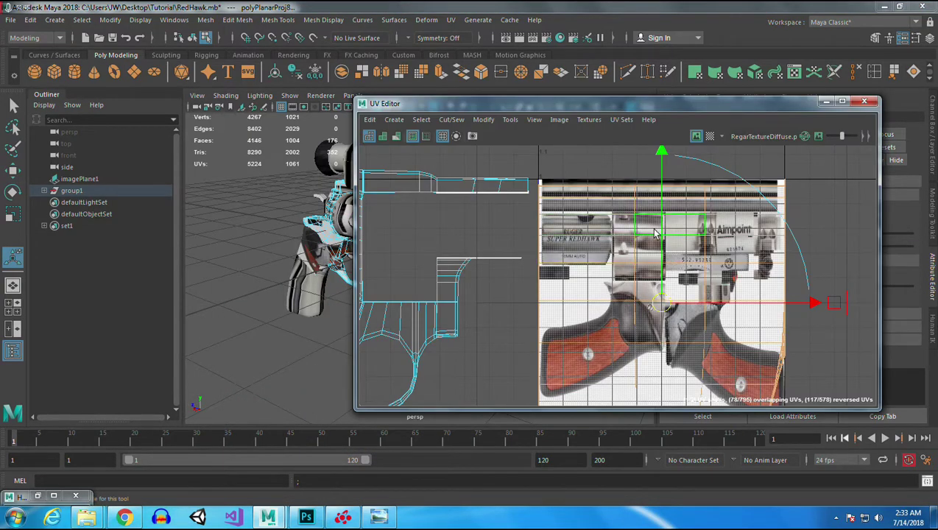
# - Move and scale the barrel housing shell to fit the "RUGER SUPER REDHAWK" image
pyautogui.press('w')
pyautogui.moveTo(662, 304); pyautogui.dragTo(572, 238)
pyautogui.press('r')
pyautogui.moveTo(573, 190); pyautogui.dragTo(589, 243)
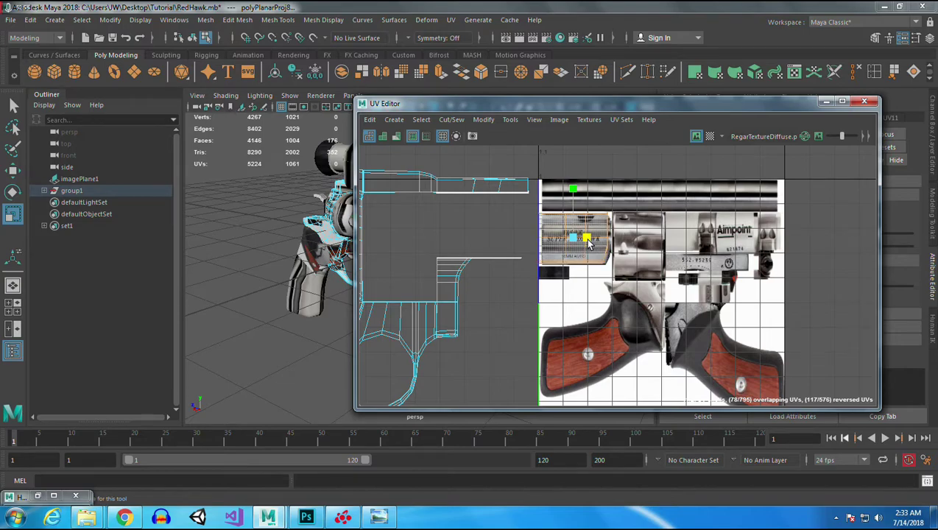
pyautogui.press('w')
pyautogui.moveTo(623, 240); pyautogui.dragTo(628, 241)
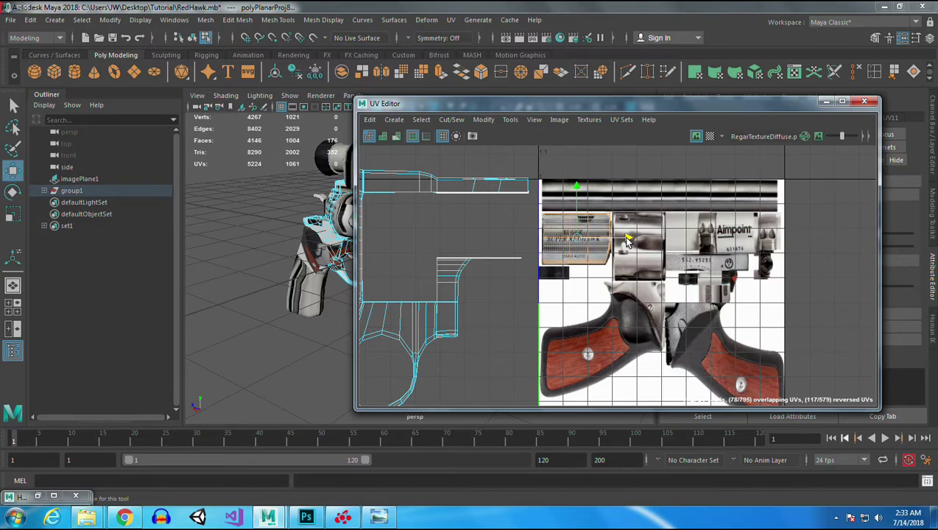
# - Examine the lettering on the frame's barrel housing from several angles and in the side view
pyautogui.keyDown('alt'); pyautogui.moveTo(333, 256); pyautogui.dragTo(231, 256, button='middle'); pyautogui.keyUp('alt')
pyautogui.keyDown('alt'); pyautogui.moveTo(231, 256); pyautogui.dragTo(322, 266); pyautogui.keyUp('alt')
pyautogui.scroll(5, 307, 276)
pyautogui.keyDown('alt'); pyautogui.moveTo(302, 275); pyautogui.dragTo(389, 363, button='middle'); pyautogui.keyUp('alt')
pyautogui.keyDown('alt'); pyautogui.moveTo(389, 363); pyautogui.dragTo(275, 301); pyautogui.keyUp('alt')
pyautogui.keyDown('alt'); pyautogui.moveTo(275, 302); pyautogui.dragTo(288, 289, button='middle'); pyautogui.keyUp('alt')
pyautogui.scroll(-3, 278, 270)
pyautogui.keyDown('alt'); pyautogui.moveTo(278, 270); pyautogui.dragTo(286, 294); pyautogui.keyUp('alt')
pyautogui.scroll(-4, 268, 272)
pyautogui.click(825, 101)
pyautogui.press('space')
pyautogui.press('space')
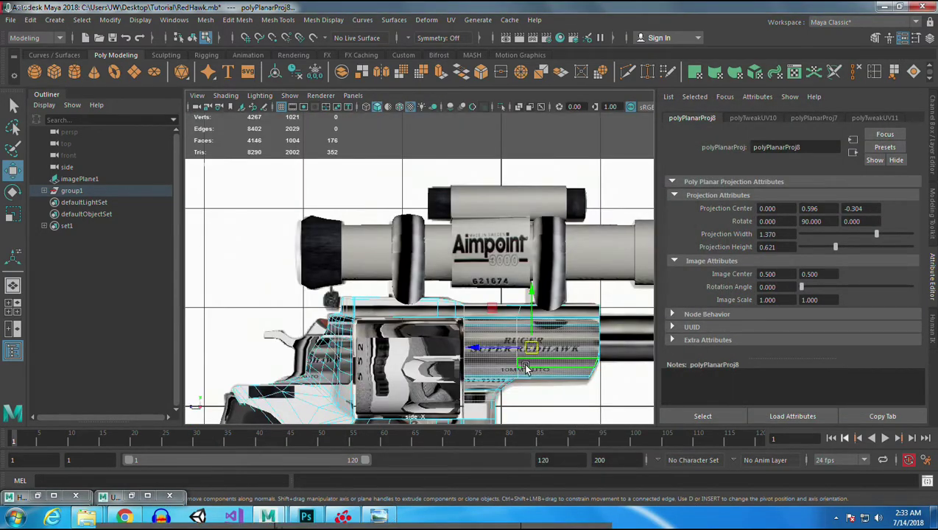
# - Add the upper row of faces along the frame's barrel housing to the selection and planar-map the enlarged selection again
pyautogui.scroll(4, 484, 321)
pyautogui.scroll(3, 485, 322)
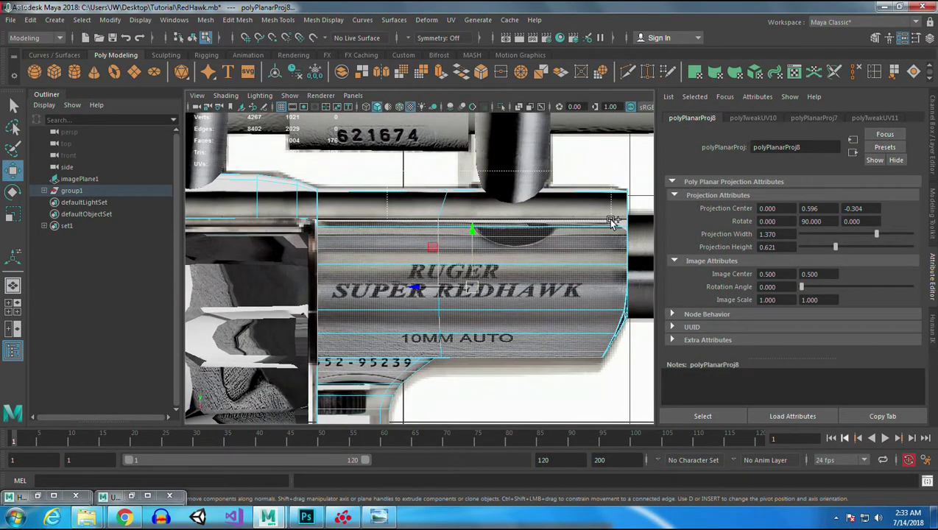
pyautogui.keyDown('ctrl'); pyautogui.keyDown('shift'); pyautogui.moveTo(648, 277); pyautogui.dragTo(648, 278); pyautogui.keyUp('shift'); pyautogui.keyUp('ctrl')
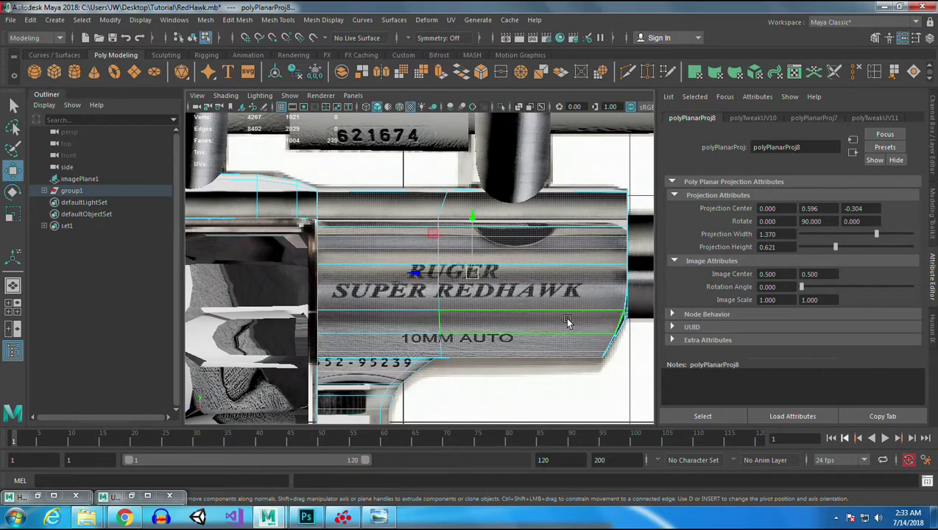
pyautogui.click(133, 495)
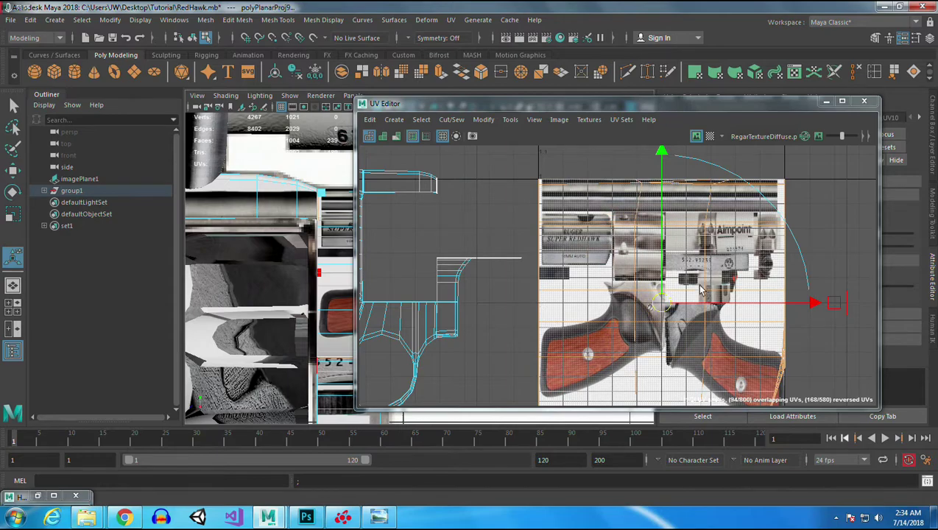
# - Move and scale the barrel housing's new UV shell to fit the "RUGER SUPER REDHAWK" image below the barrel strip
pyautogui.moveTo(670, 303); pyautogui.dragTo(578, 245)
pyautogui.press('r')
pyautogui.moveTo(576, 189); pyautogui.dragTo(591, 241)
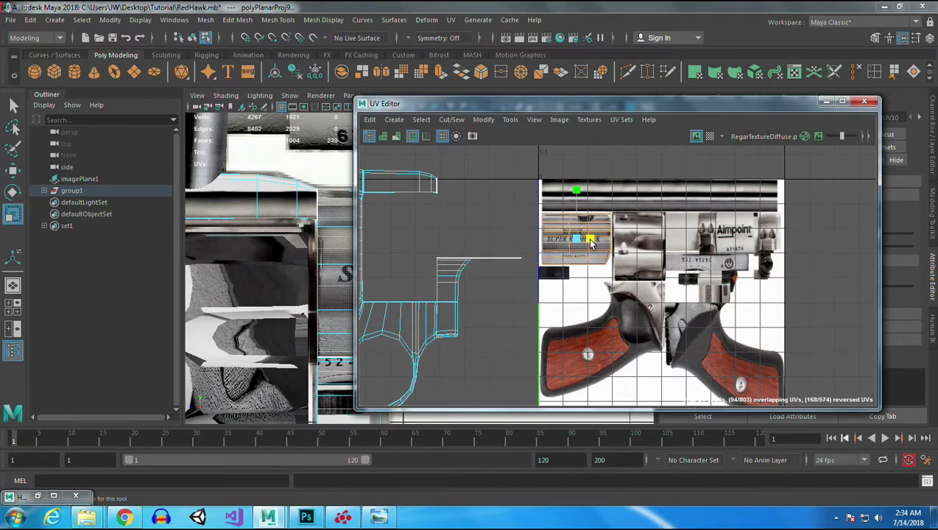
pyautogui.keyDown('alt'); pyautogui.moveTo(666, 237); pyautogui.dragTo(705, 288, button='right'); pyautogui.keyUp('alt')
pyautogui.keyDown('alt'); pyautogui.moveTo(637, 257); pyautogui.dragTo(739, 276, button='middle'); pyautogui.keyUp('alt')
pyautogui.keyDown('alt'); pyautogui.moveTo(739, 276); pyautogui.dragTo(790, 375, button='right'); pyautogui.keyUp('alt')
pyautogui.keyDown('alt'); pyautogui.moveTo(757, 321); pyautogui.dragTo(780, 291, button='middle'); pyautogui.keyUp('alt')
pyautogui.keyDown('alt'); pyautogui.moveTo(782, 294); pyautogui.dragTo(808, 366, button='right'); pyautogui.keyUp('alt')
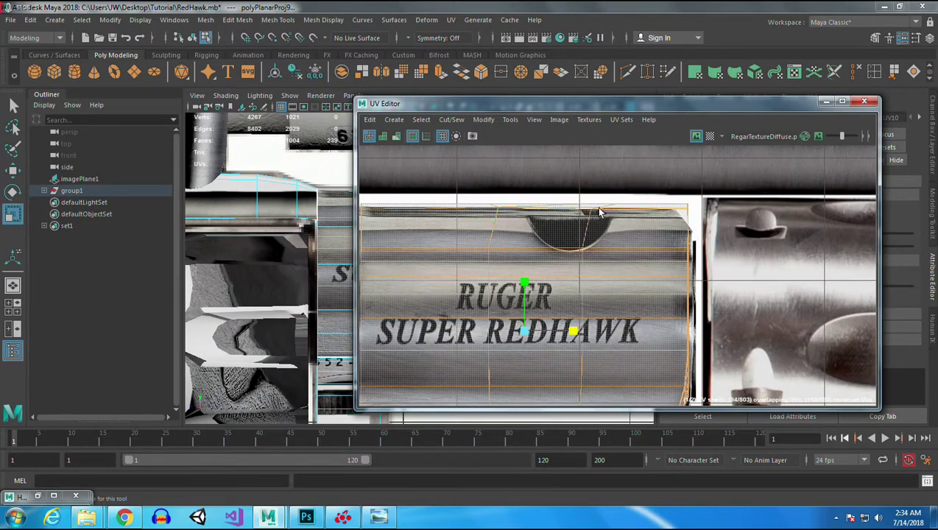
pyautogui.keyDown('alt'); pyautogui.moveTo(303, 239); pyautogui.dragTo(115, 245, button='middle'); pyautogui.keyUp('alt')
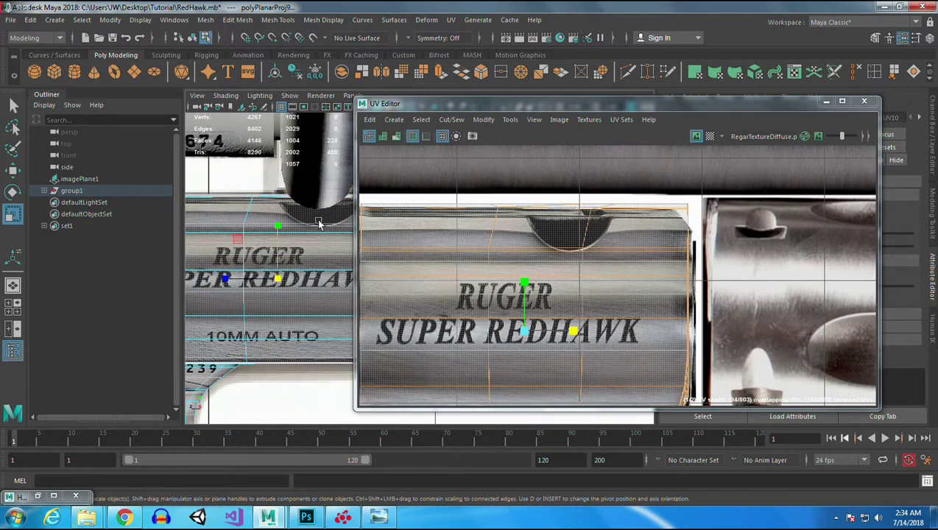
# - Shift the barrel housing shell's top-edge UVs slightly down and its right-edge UVs inward, inside the metal area of the image
pyautogui.keyDown('alt'); pyautogui.moveTo(642, 318); pyautogui.dragTo(631, 249, button='right'); pyautogui.keyUp('alt')
pyautogui.moveTo(404, 206); pyautogui.dragTo(770, 250)
pyautogui.press('w')
pyautogui.moveTo(552, 190); pyautogui.dragTo(551, 195)
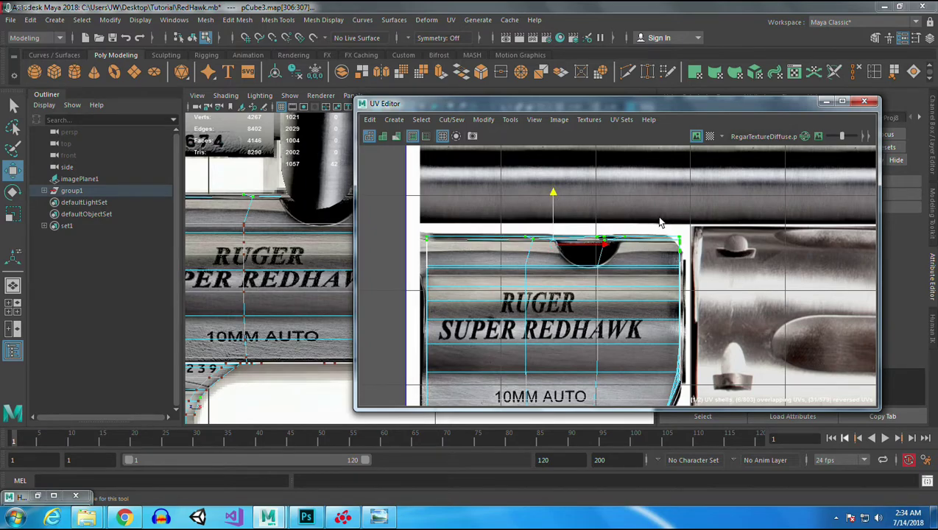
pyautogui.moveTo(754, 393); pyautogui.dragTo(753, 394)
pyautogui.moveTo(731, 311); pyautogui.dragTo(719, 311)
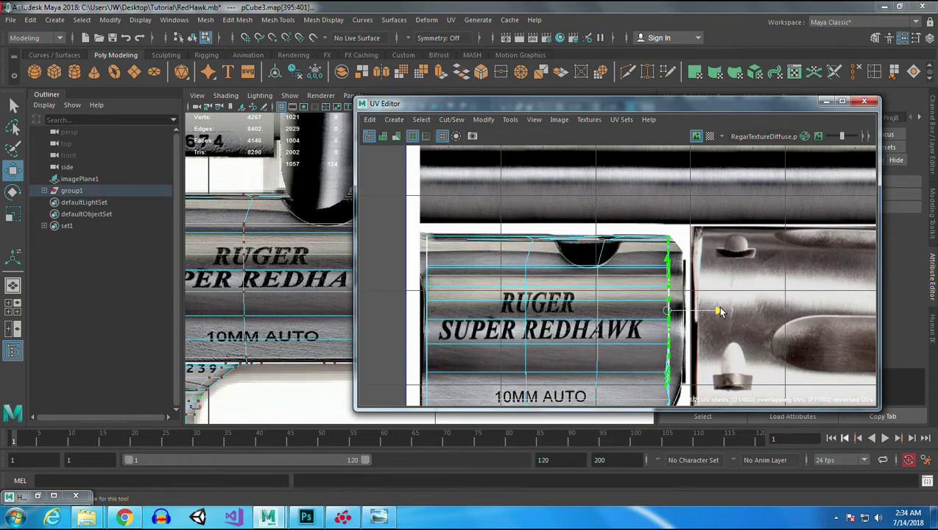
pyautogui.click(826, 102)
pyautogui.keyDown('alt'); pyautogui.moveTo(513, 360); pyautogui.dragTo(730, 333, button='middle'); pyautogui.keyUp('alt')
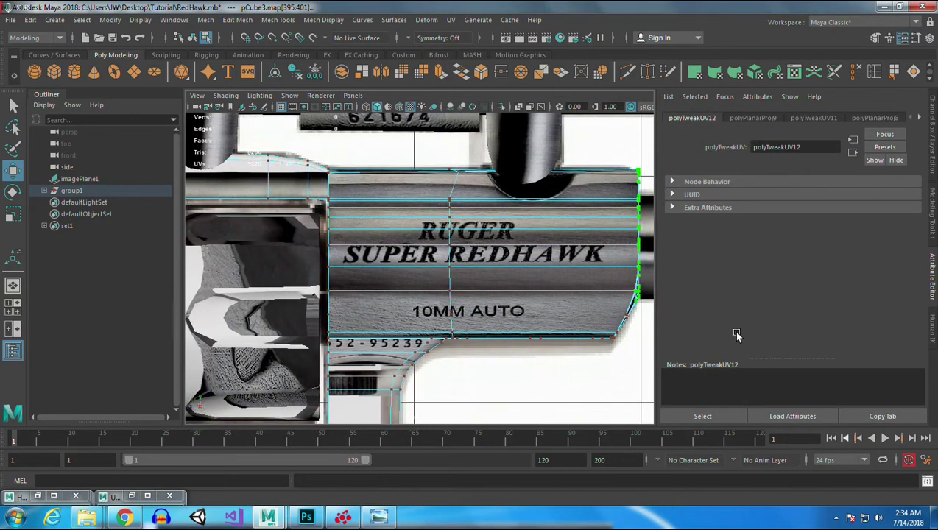
pyautogui.moveTo(551, 372)
pyautogui.keyDown('alt'); pyautogui.mouseDown(button='right')
pyautogui.moveTo(533, 360)
pyautogui.moveTo(554, 385)
pyautogui.mouseUp(button='right'); pyautogui.keyUp('alt')
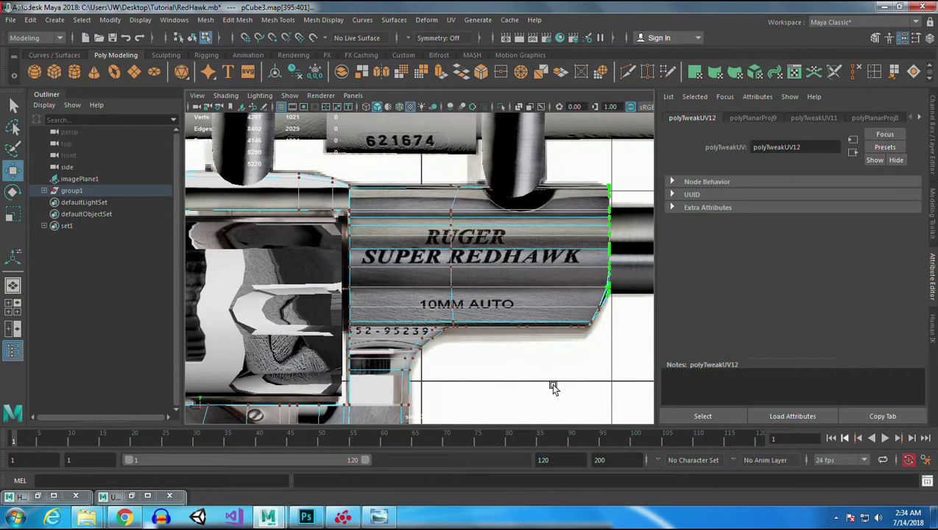
# - Select the faces of the frame's top strap above the cylinder and bring up the UV layout for mapping them
pyautogui.keyDown('alt'); pyautogui.moveTo(492, 265); pyautogui.dragTo(572, 429, button='right'); pyautogui.keyUp('alt')
pyautogui.moveTo(450, 216); pyautogui.dragTo(258, 174, button='right')
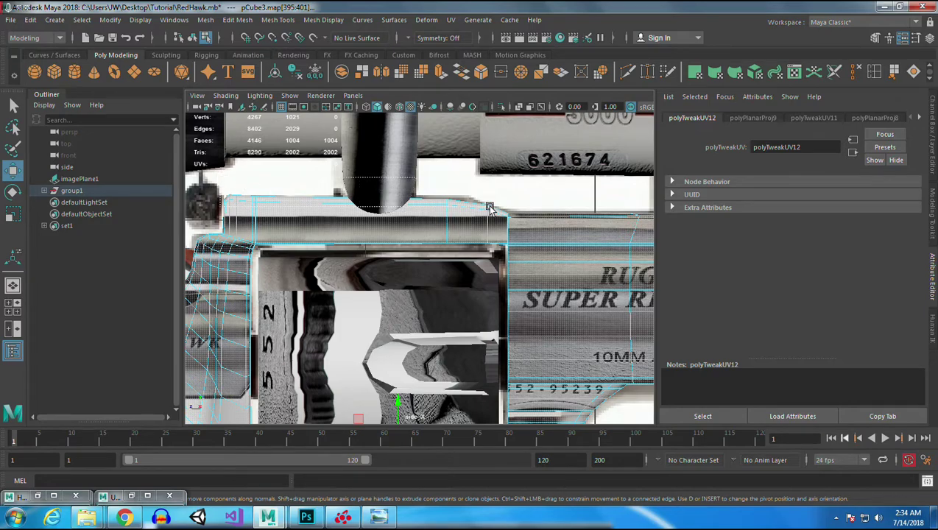
pyautogui.moveTo(500, 216); pyautogui.dragTo(498, 219)
pyautogui.keyDown('shift'); pyautogui.moveTo(298, 234); pyautogui.dragTo(501, 280); pyautogui.keyUp('shift')
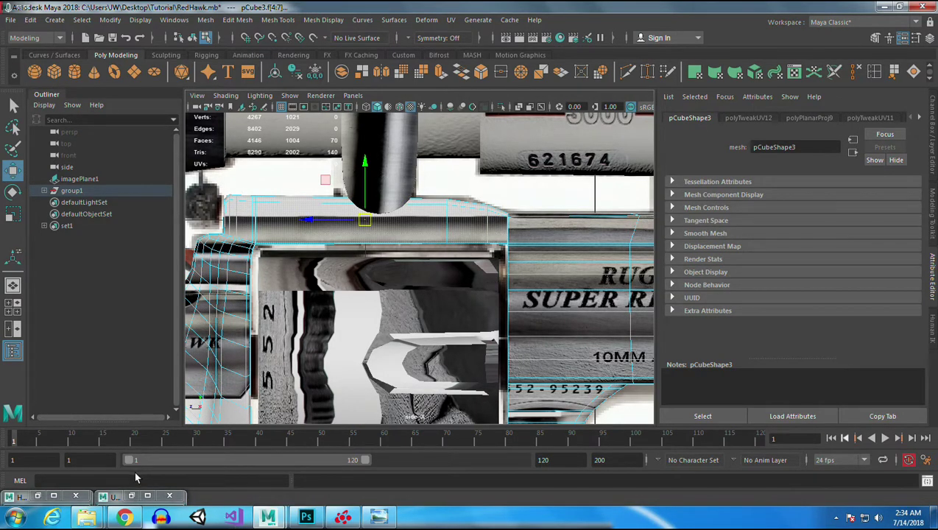
pyautogui.click(134, 496)
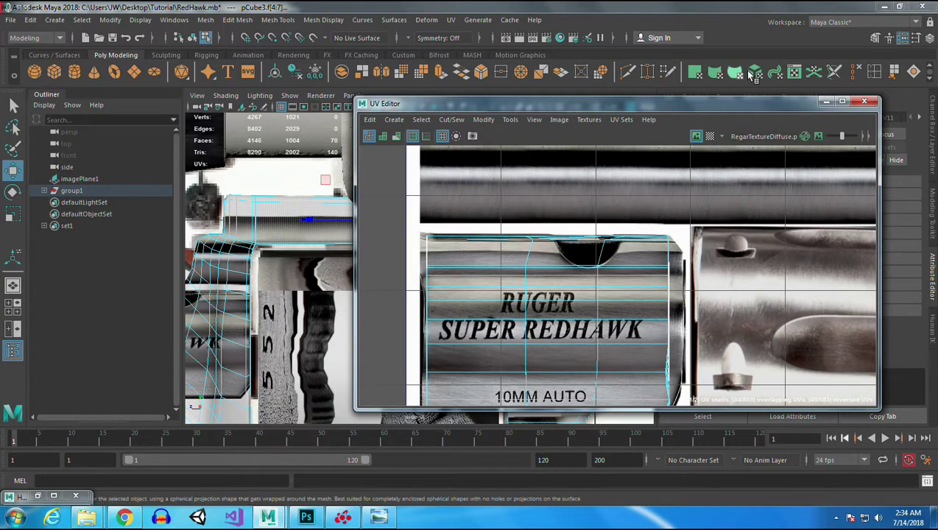
# - Planar-project the selected top strap faces and shrink their UV shell onto the upper metal strip of the RUGER frame image
pyautogui.click(694, 72)
pyautogui.scroll(-3, 619, 243)
pyautogui.keyDown('alt'); pyautogui.moveTo(671, 258); pyautogui.dragTo(624, 217, button='middle'); pyautogui.keyUp('alt')
pyautogui.press('w')
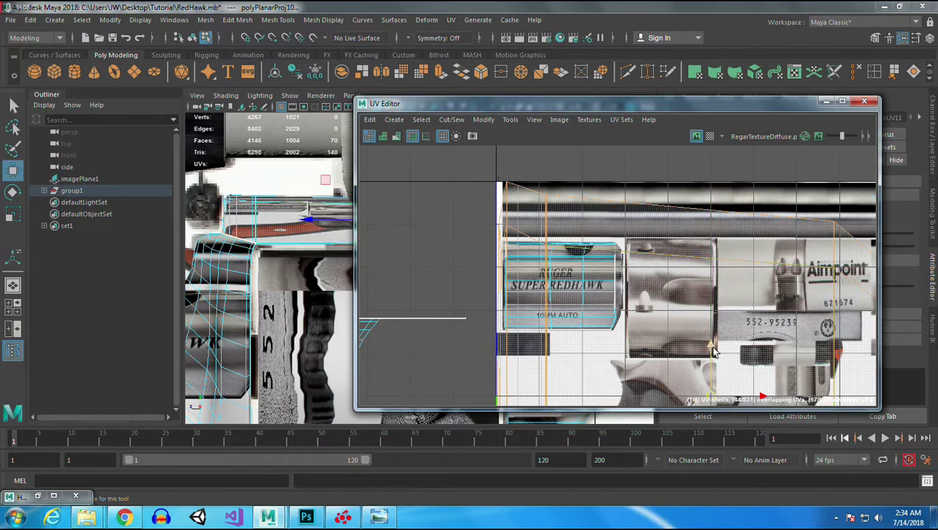
pyautogui.moveTo(713, 399); pyautogui.dragTo(549, 253)
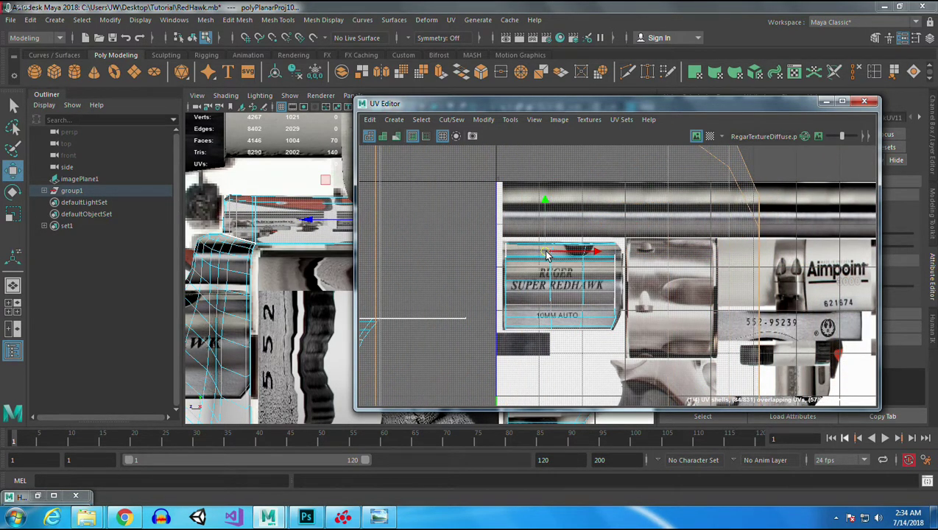
pyautogui.press('r')
pyautogui.moveTo(545, 203); pyautogui.dragTo(588, 253)
pyautogui.press('w')
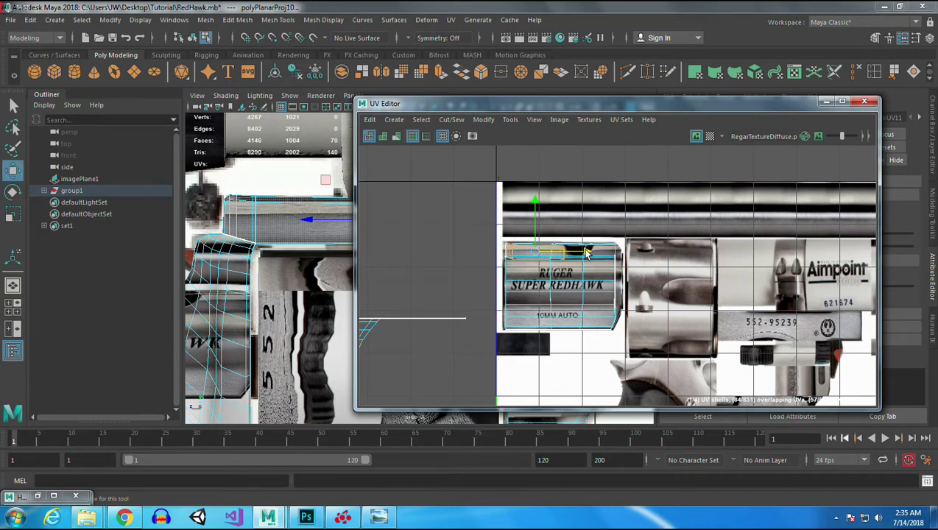
# - Raise the UVs at the forward end of the top strap shell to follow the grain of the frame texture
pyautogui.scroll(3, 596, 210)
pyautogui.keyDown('alt'); pyautogui.moveTo(588, 293); pyautogui.dragTo(593, 294, button='middle'); pyautogui.keyUp('alt')
pyautogui.keyDown('alt'); pyautogui.moveTo(341, 245); pyautogui.dragTo(123, 240, button='middle'); pyautogui.keyUp('alt')
pyautogui.keyDown('alt'); pyautogui.moveTo(275, 265); pyautogui.dragTo(320, 275, button='middle'); pyautogui.keyUp('alt')
pyautogui.scroll(2, 321, 275)
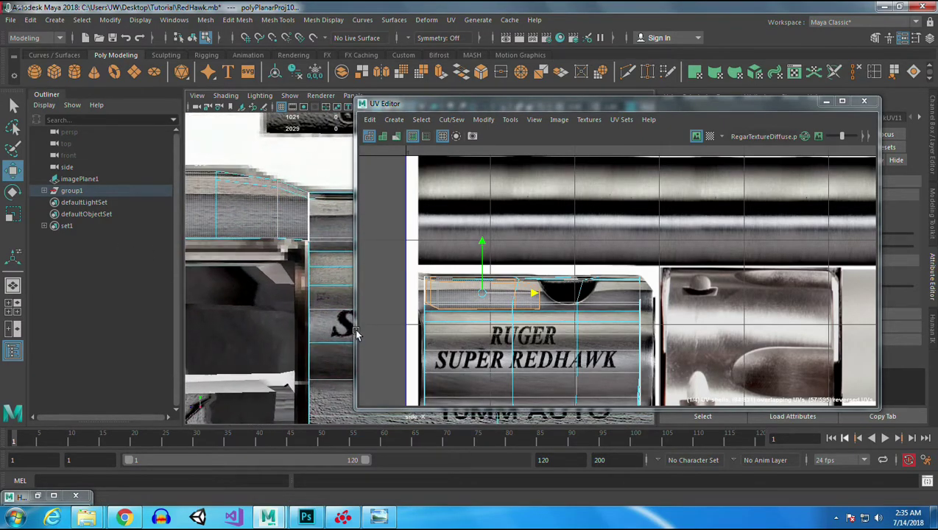
pyautogui.scroll(2, 545, 276)
pyautogui.scroll(2, 505, 304)
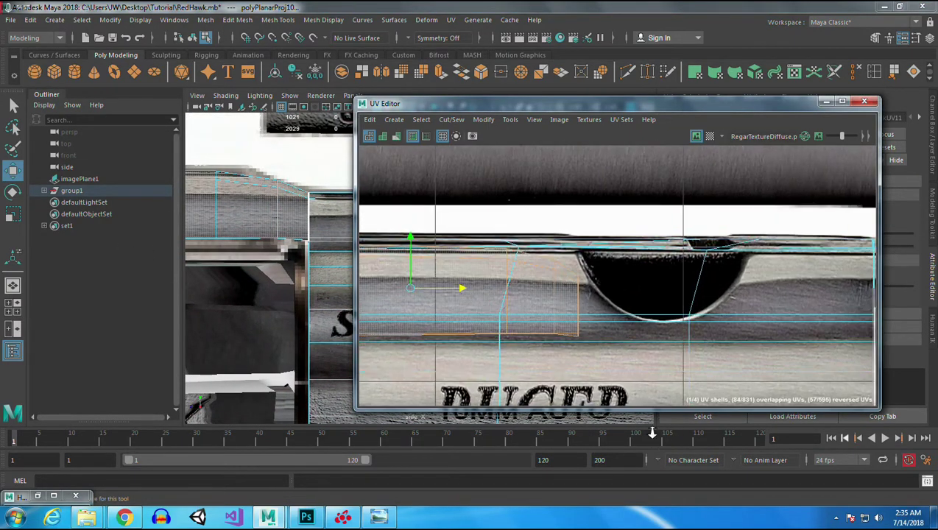
pyautogui.moveTo(540, 268); pyautogui.dragTo(559, 272, button='right')
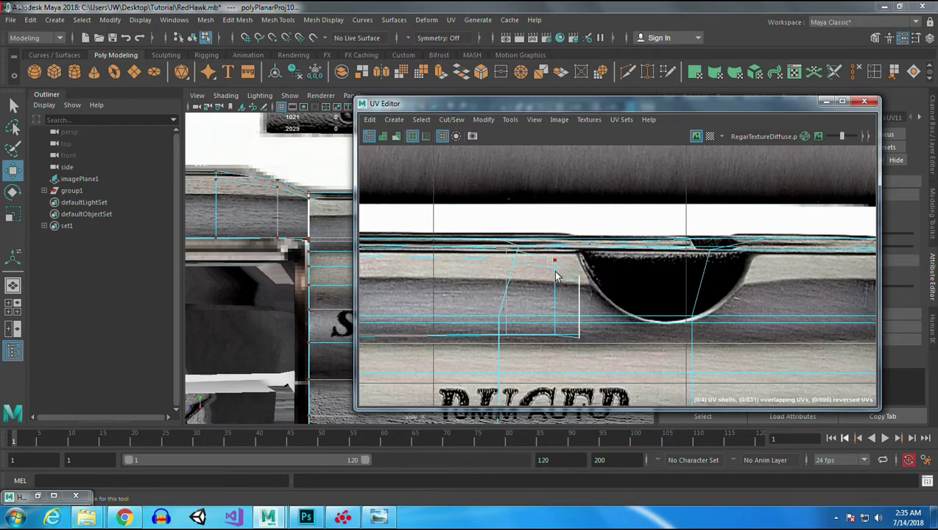
pyautogui.moveTo(580, 350); pyautogui.dragTo(581, 349)
pyautogui.moveTo(566, 248); pyautogui.dragTo(567, 238)
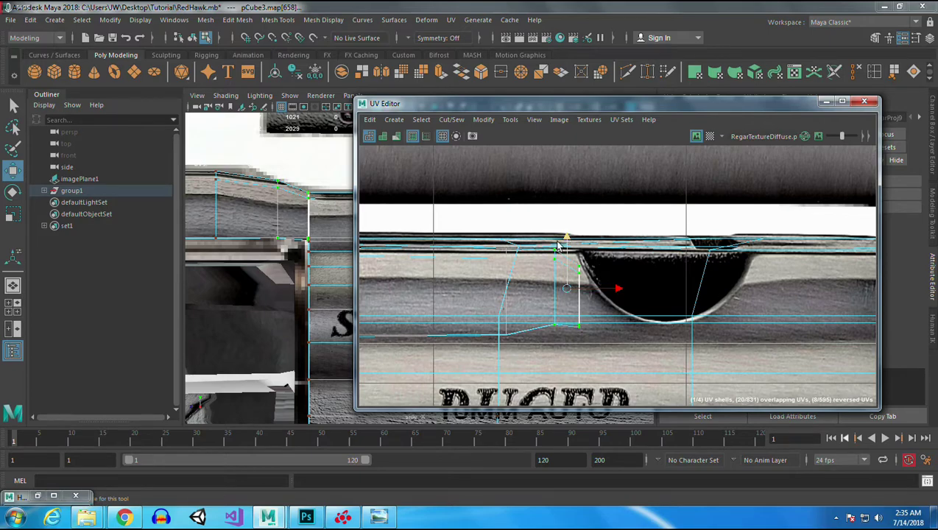
pyautogui.moveTo(560, 383); pyautogui.dragTo(579, 235)
# - Apply a cylindrical UV projection to the revolver's fluted cylinder and set the projection's X rotation to 90
pyautogui.click(825, 98)
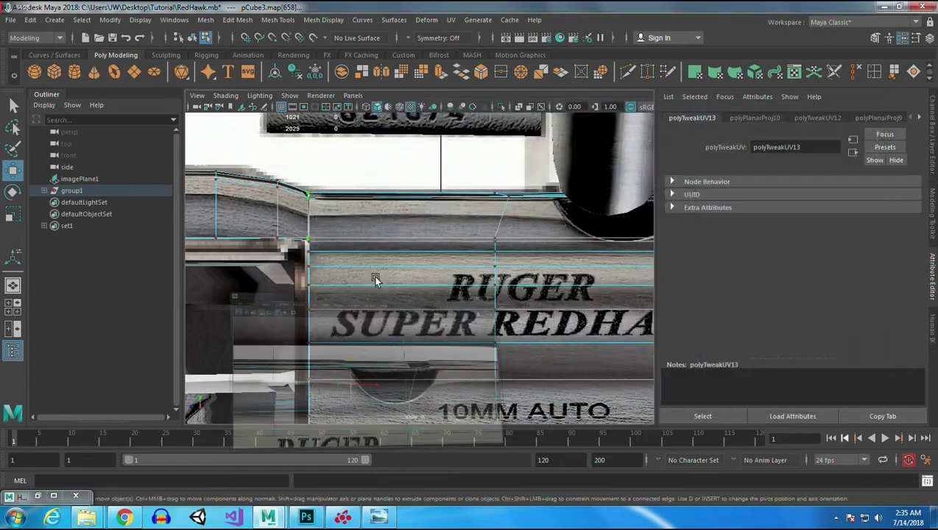
pyautogui.keyDown('alt'); pyautogui.moveTo(558, 452); pyautogui.dragTo(570, 463, button='right'); pyautogui.keyUp('alt')
pyautogui.keyDown('alt'); pyautogui.moveTo(439, 297); pyautogui.dragTo(521, 397, button='middle'); pyautogui.keyUp('alt')
pyautogui.moveTo(429, 239); pyautogui.dragTo(492, 160, button='right')
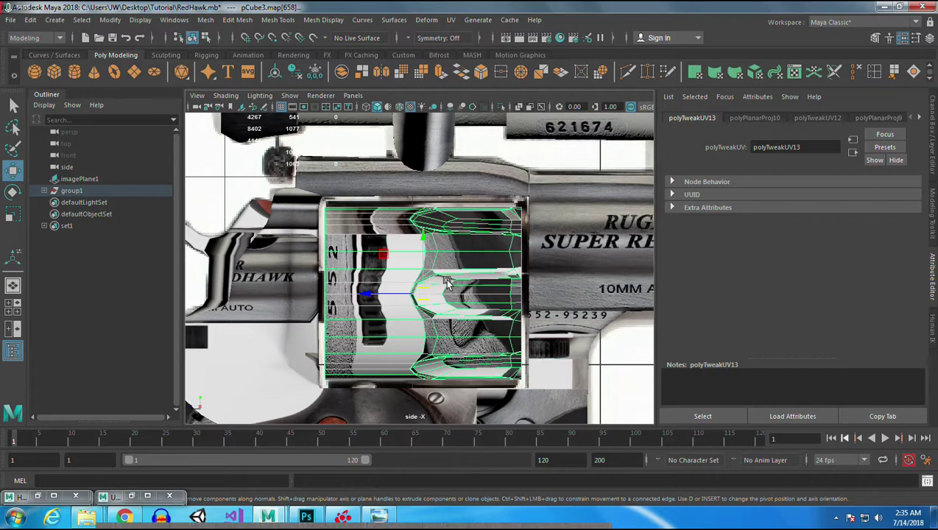
pyautogui.click(714, 73)
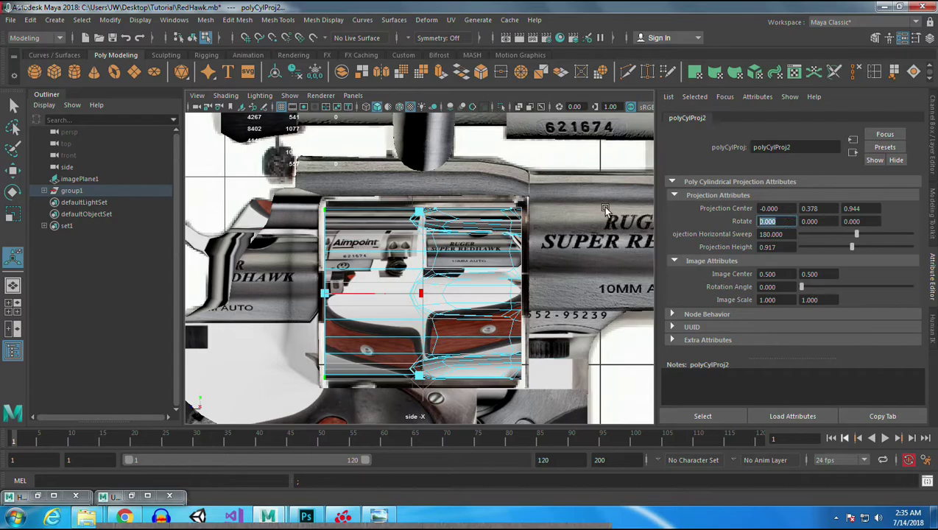
pyautogui.write('90')
pyautogui.press('Return')
# - In the perspective view, widen the cylindrical projection's horizontal sweep to 360 so it wraps the whole cylinder
pyautogui.press('space')
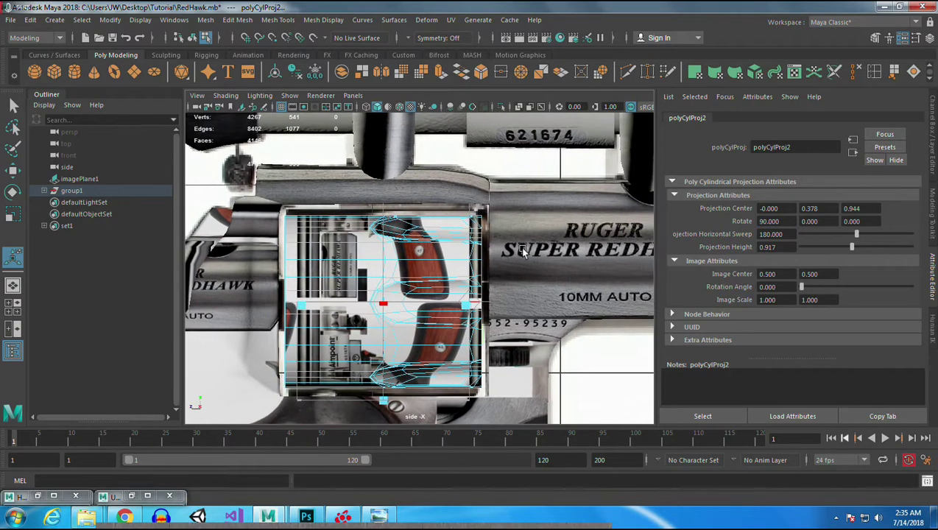
pyautogui.press('space')
pyautogui.keyDown('alt'); pyautogui.moveTo(479, 290); pyautogui.dragTo(377, 303); pyautogui.keyUp('alt')
pyautogui.keyDown('alt'); pyautogui.moveTo(377, 303); pyautogui.dragTo(462, 289, button='middle'); pyautogui.keyUp('alt')
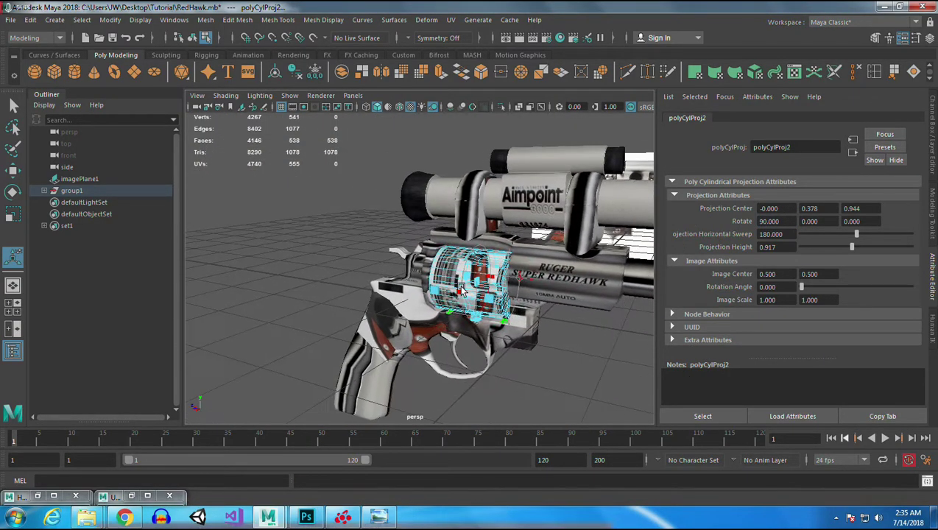
pyautogui.moveTo(459, 292); pyautogui.dragTo(534, 196)
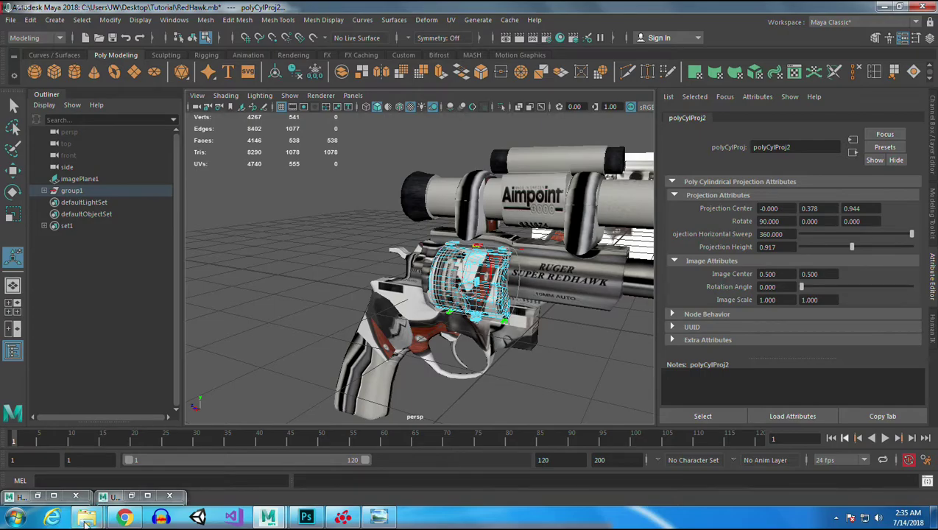
# - Rotate the fluted cylinder's UV shell a quarter turn in the UV Editor so the flutes run horizontally
pyautogui.click(131, 496)
pyautogui.keyDown('alt'); pyautogui.moveTo(736, 337); pyautogui.dragTo(588, 197, button='right'); pyautogui.keyUp('alt')
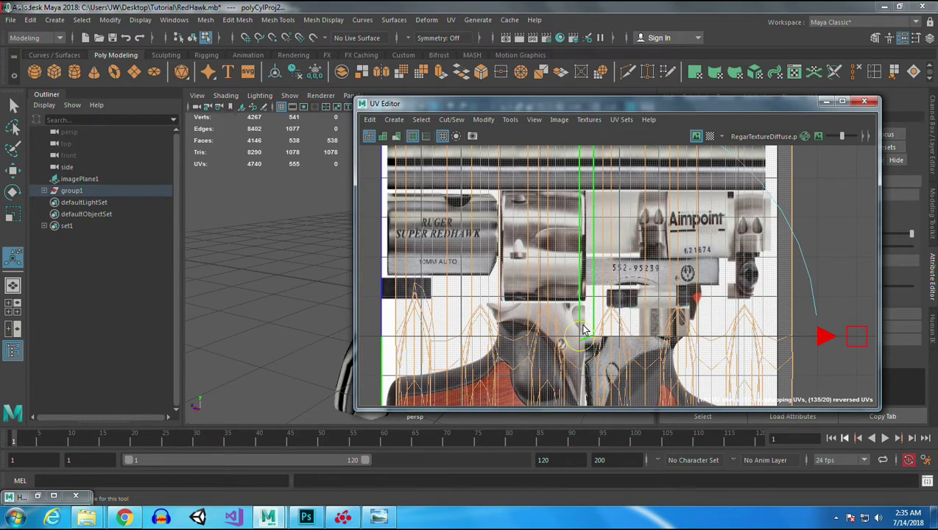
pyautogui.press('e')
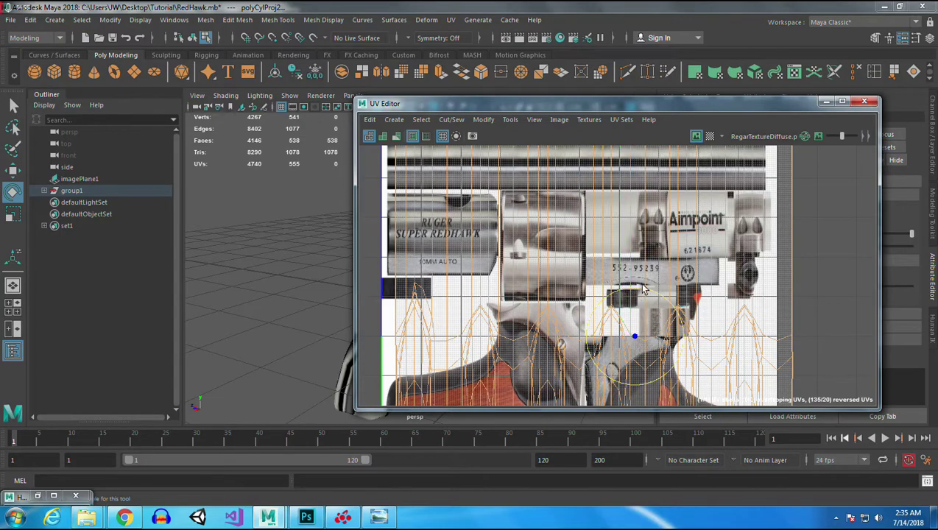
pyautogui.moveTo(639, 288); pyautogui.dragTo(714, 346)
pyautogui.press('w')
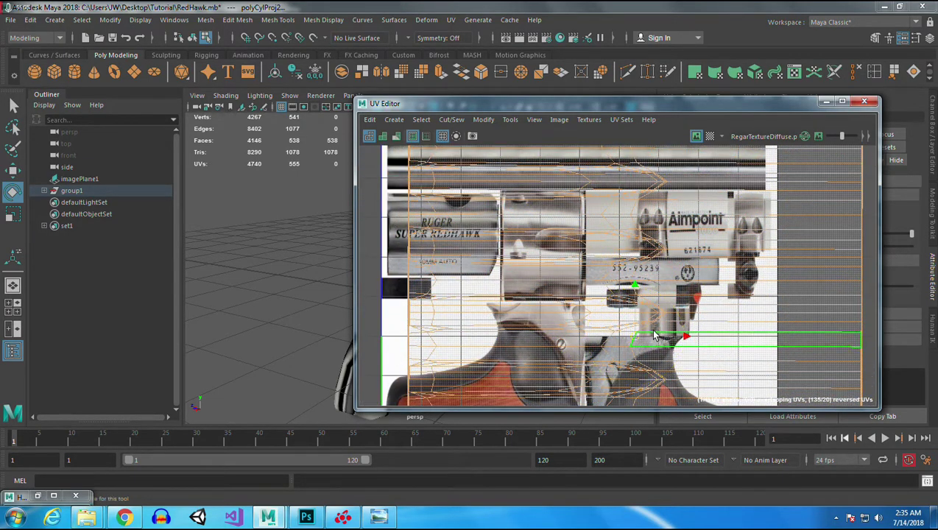
# - Move the cylinder's UV shell off the texture into the empty UV space beside it
pyautogui.moveTo(638, 338); pyautogui.dragTo(559, 248)
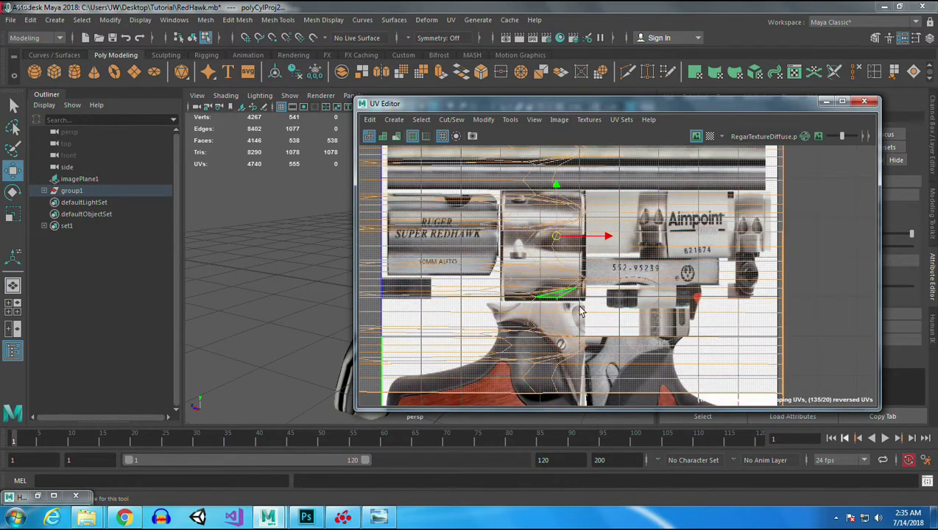
pyautogui.keyDown('alt'); pyautogui.moveTo(612, 343); pyautogui.dragTo(649, 317, button='middle'); pyautogui.keyUp('alt')
pyautogui.scroll(-3, 649, 316)
pyautogui.moveTo(672, 265); pyautogui.dragTo(458, 260)
pyautogui.keyDown('alt'); pyautogui.moveTo(458, 260); pyautogui.dragTo(548, 264, button='middle'); pyautogui.keyUp('alt')
pyautogui.scroll(-2, 580, 226)
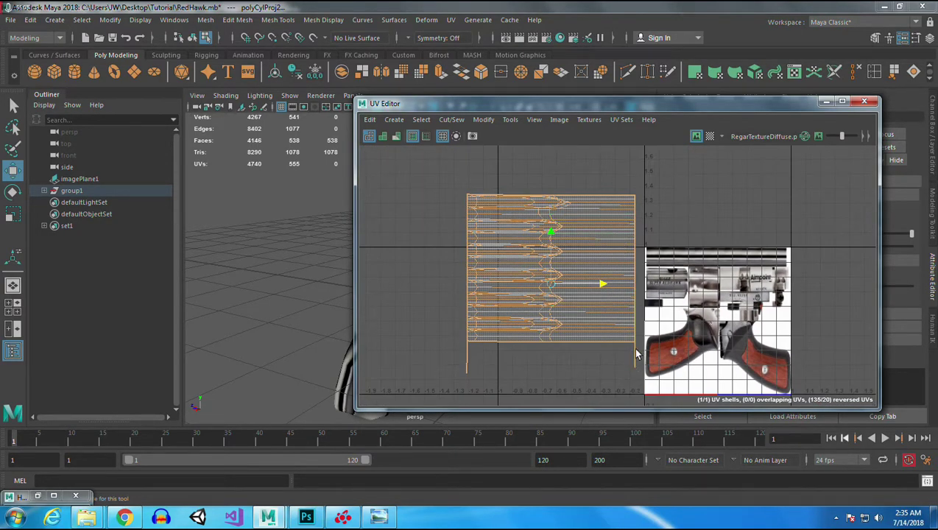
# - Cut the cylinder's UV shell along the horizontal line between the first and second flutes
pyautogui.moveTo(509, 201); pyautogui.dragTo(508, 233, button='right')
pyautogui.moveTo(429, 166); pyautogui.dragTo(667, 209)
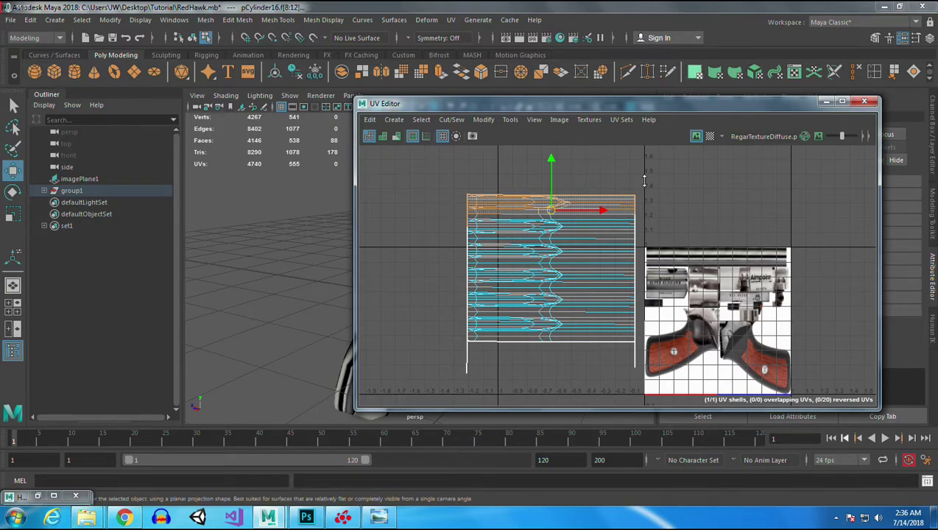
pyautogui.scroll(4, 500, 208)
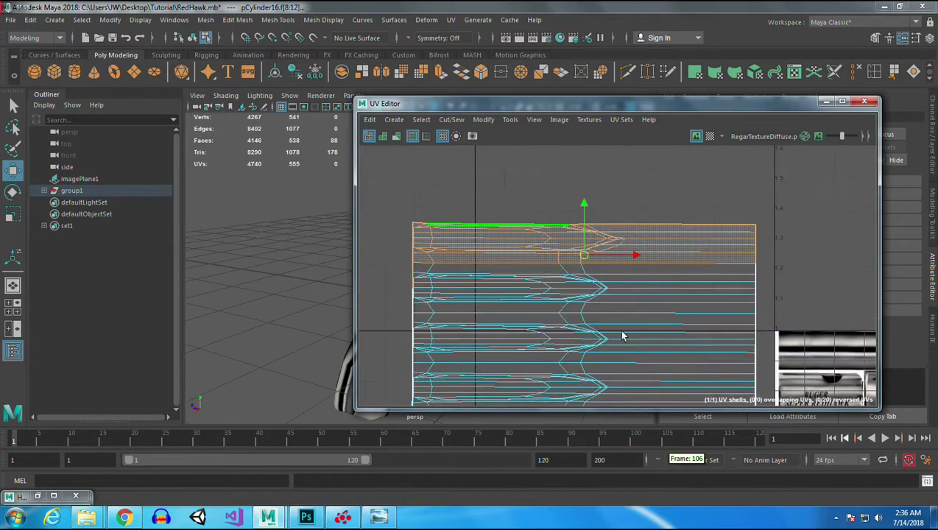
pyautogui.rightClick(445, 214)
pyautogui.moveTo(445, 215); pyautogui.dragTo(504, 213, button='right')
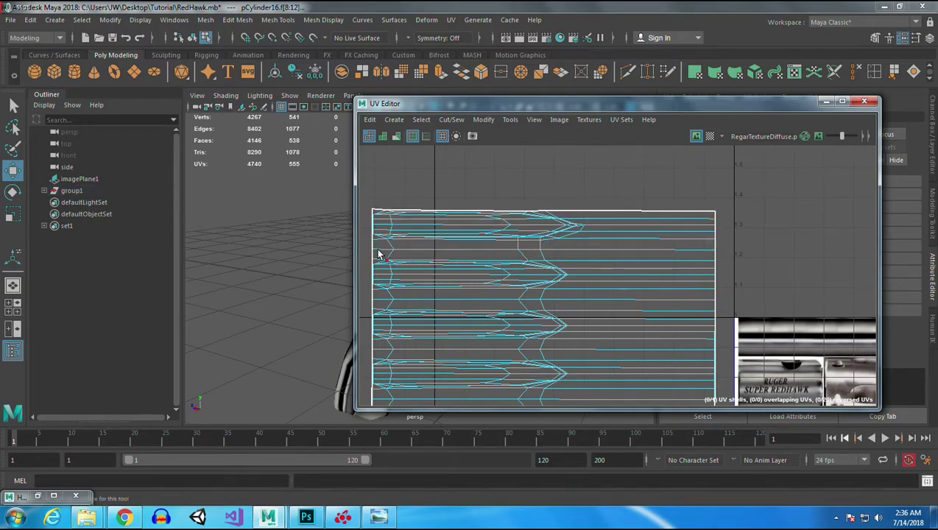
pyautogui.moveTo(781, 252); pyautogui.dragTo(765, 251)
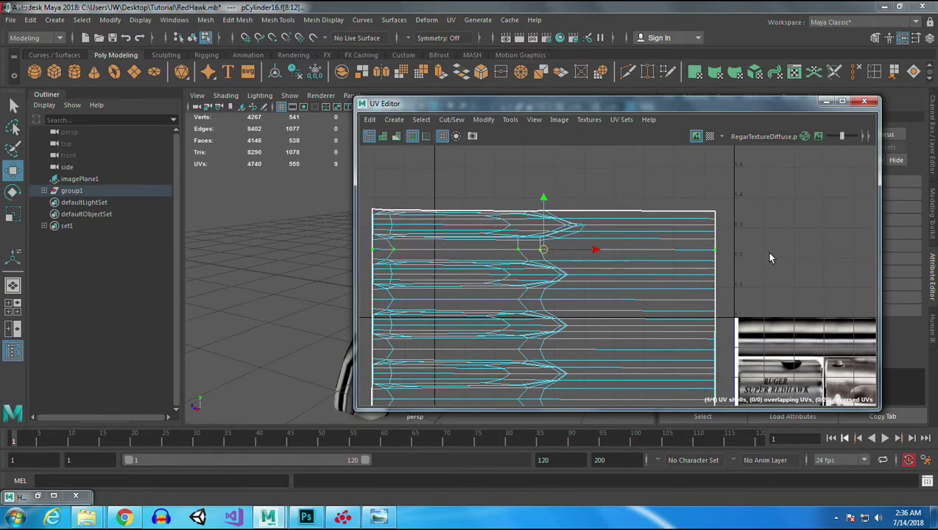
pyautogui.click(452, 120)
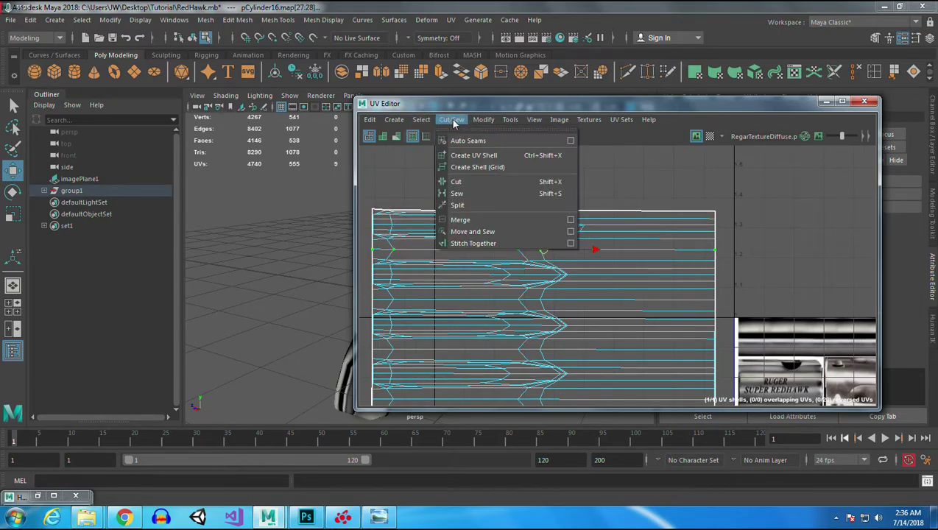
pyautogui.click(457, 182)
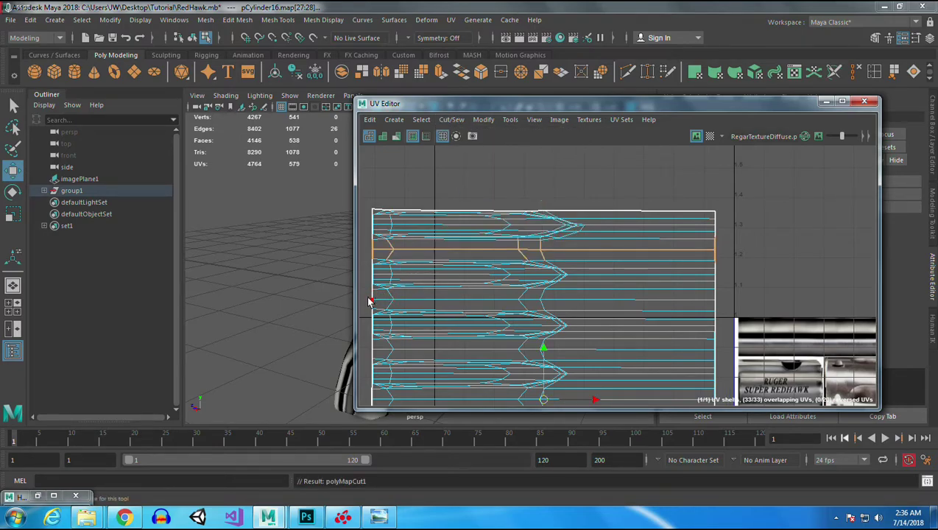
# - Repeat the UV cut along the horizontal lines midway between each of the remaining flutes
pyautogui.moveTo(442, 301); pyautogui.dragTo(726, 303)
pyautogui.press('g')
pyautogui.moveTo(370, 351); pyautogui.dragTo(727, 355)
pyautogui.press('g')
pyautogui.keyDown('alt'); pyautogui.moveTo(661, 307); pyautogui.dragTo(671, 163, button='middle'); pyautogui.keyUp('alt')
pyautogui.moveTo(563, 271); pyautogui.dragTo(734, 262)
pyautogui.press('g')
pyautogui.moveTo(374, 300); pyautogui.dragTo(745, 311)
pyautogui.press('g')
pyautogui.moveTo(371, 357); pyautogui.dragTo(739, 361)
pyautogui.press('g')
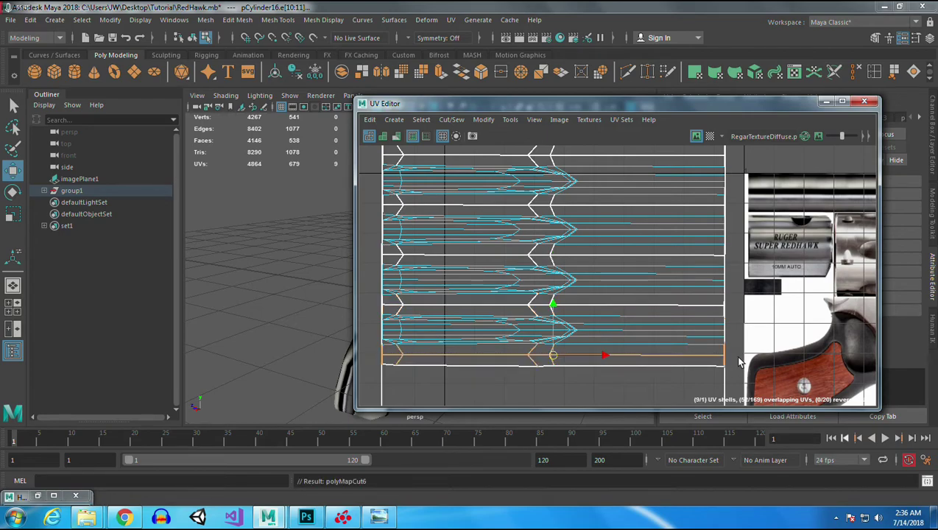
pyautogui.press('q')
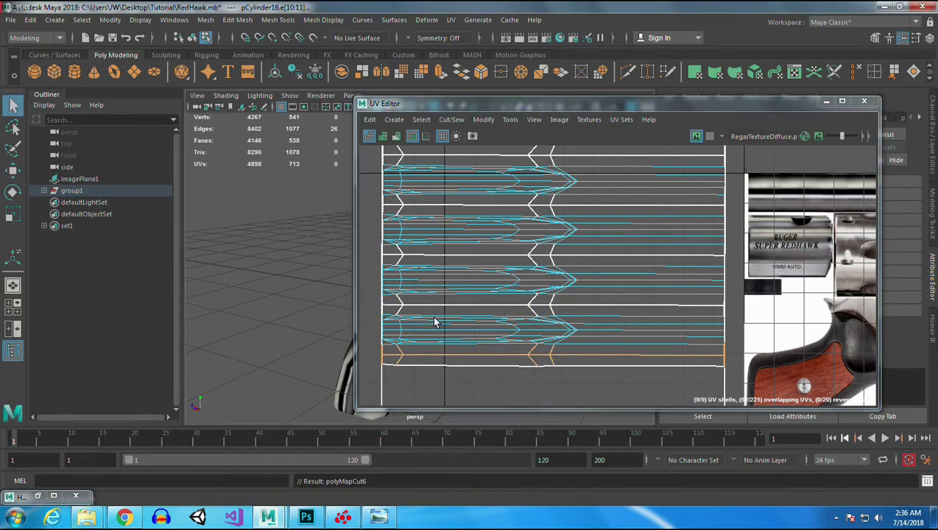
# - Select the leftover narrow strip of faces below the last flute and move it above the first flute section
pyautogui.rightClick(499, 351)
pyautogui.moveTo(497, 344); pyautogui.dragTo(502, 380, button='right')
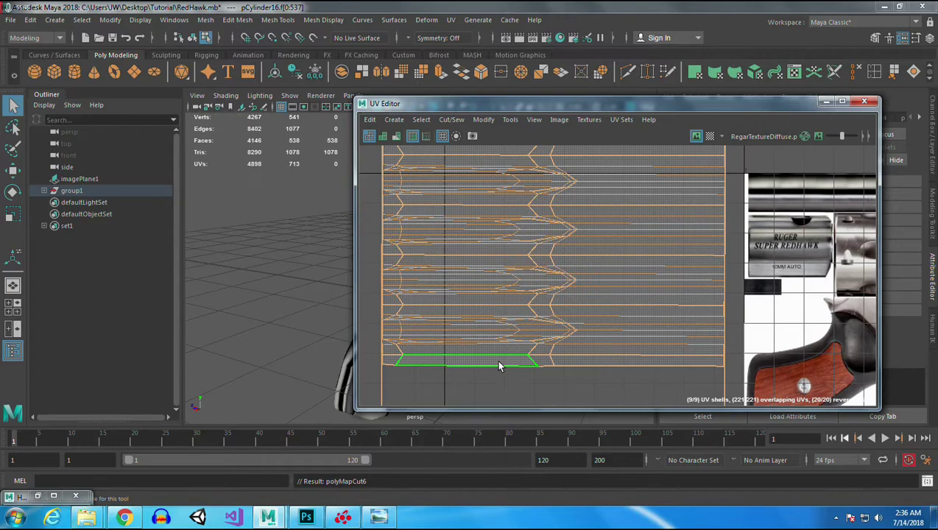
pyautogui.click(500, 362)
pyautogui.keyDown('shift'); pyautogui.click(543, 362); pyautogui.keyUp('shift')
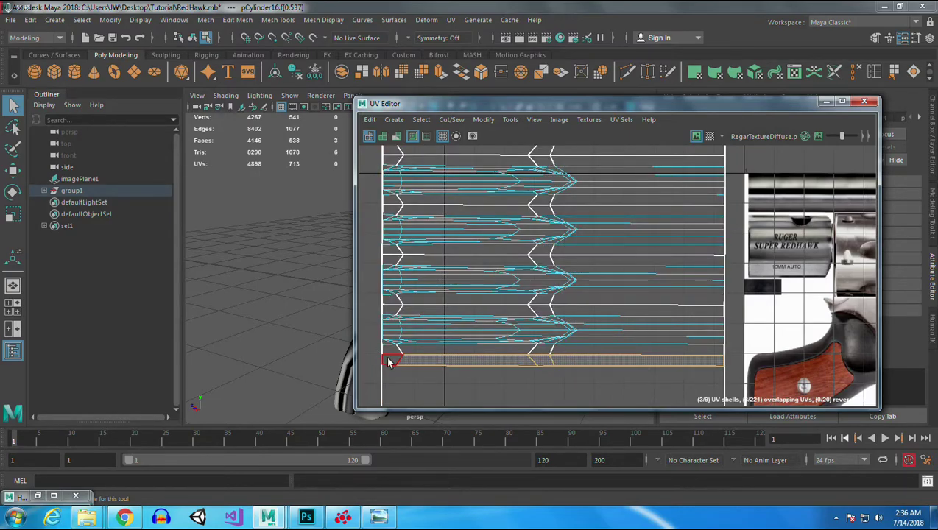
pyautogui.press('w')
pyautogui.moveTo(553, 310); pyautogui.dragTo(554, 133)
pyautogui.keyDown('alt'); pyautogui.moveTo(584, 275); pyautogui.dragTo(591, 375, button='middle'); pyautogui.keyUp('alt')
pyautogui.moveTo(560, 243); pyautogui.dragTo(564, 114)
# - Stack the flute UV sections by moving the growing stack down onto each next section until all overlap
pyautogui.moveTo(374, 147); pyautogui.dragTo(764, 205)
pyautogui.moveTo(560, 150); pyautogui.dragTo(563, 200)
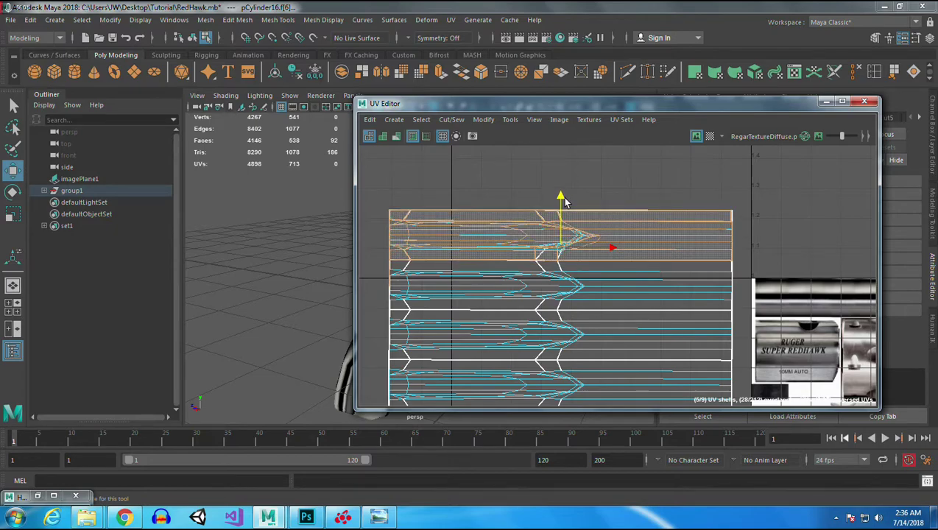
pyautogui.moveTo(378, 187); pyautogui.dragTo(754, 253)
pyautogui.moveTo(560, 239); pyautogui.dragTo(558, 289)
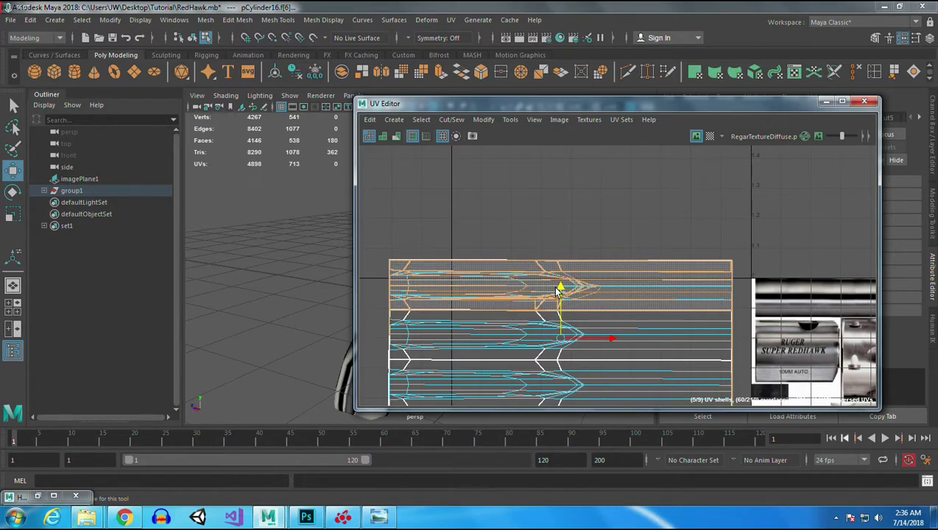
pyautogui.moveTo(383, 240); pyautogui.dragTo(763, 301)
pyautogui.moveTo(559, 289); pyautogui.dragTo(561, 339)
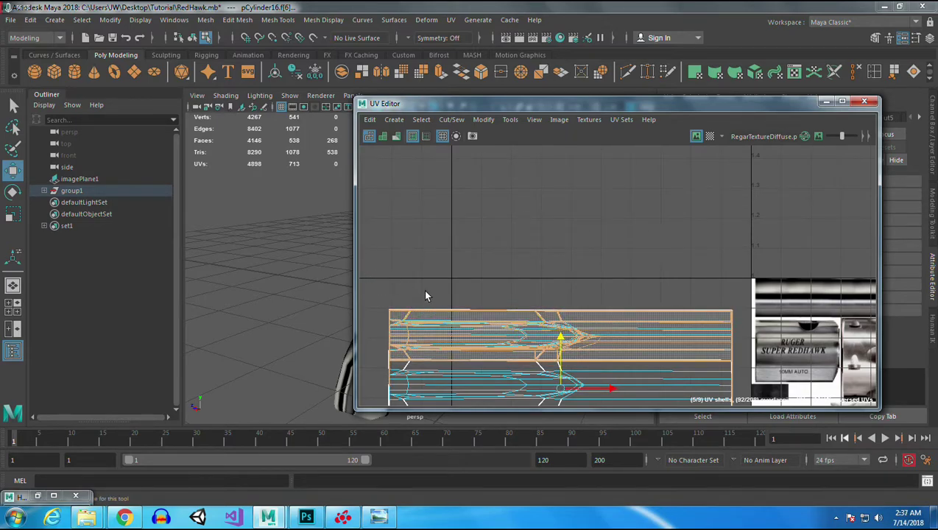
pyautogui.keyDown('alt'); pyautogui.moveTo(599, 361); pyautogui.dragTo(593, 232, button='middle'); pyautogui.keyUp('alt')
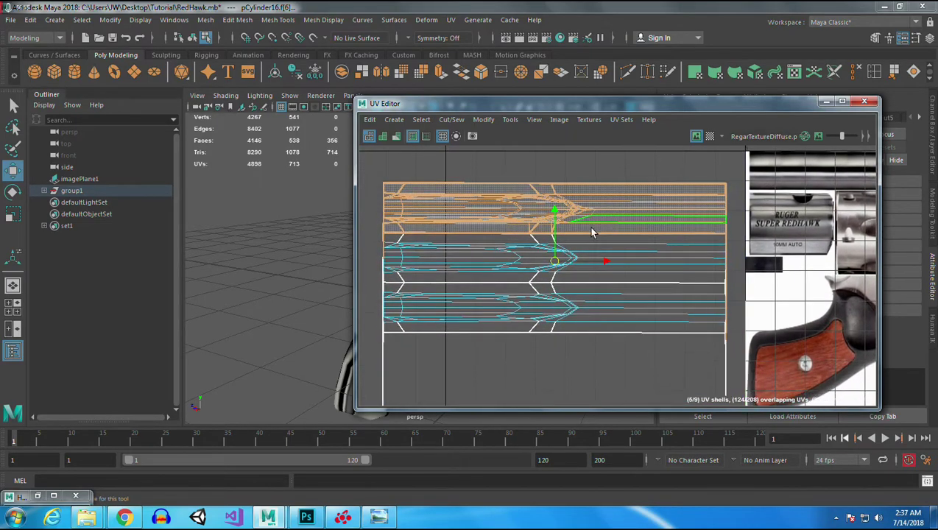
pyautogui.moveTo(556, 211); pyautogui.dragTo(549, 258)
pyautogui.moveTo(373, 208); pyautogui.dragTo(787, 276)
pyautogui.moveTo(553, 270); pyautogui.dragTo(555, 320)
# - Select the stacked flute sections without the stray faces below and move them over the revolver texture
pyautogui.keyDown('alt'); pyautogui.moveTo(623, 266); pyautogui.dragTo(620, 163, button='middle'); pyautogui.keyUp('alt')
pyautogui.keyDown('alt'); pyautogui.moveTo(617, 214); pyautogui.dragTo(558, 260, button='right'); pyautogui.keyUp('alt')
pyautogui.moveTo(419, 177); pyautogui.dragTo(734, 247)
pyautogui.keyDown('ctrl'); pyautogui.moveTo(435, 257); pyautogui.dragTo(754, 392); pyautogui.keyUp('ctrl')
pyautogui.keyDown('alt'); pyautogui.moveTo(639, 259); pyautogui.dragTo(489, 266, button='middle'); pyautogui.keyUp('alt')
pyautogui.moveTo(474, 266); pyautogui.dragTo(695, 261)
pyautogui.moveTo(703, 200); pyautogui.dragTo(703, 200)
pyautogui.keyDown('alt'); pyautogui.moveTo(679, 265); pyautogui.dragTo(566, 340, button='middle'); pyautogui.keyUp('alt')
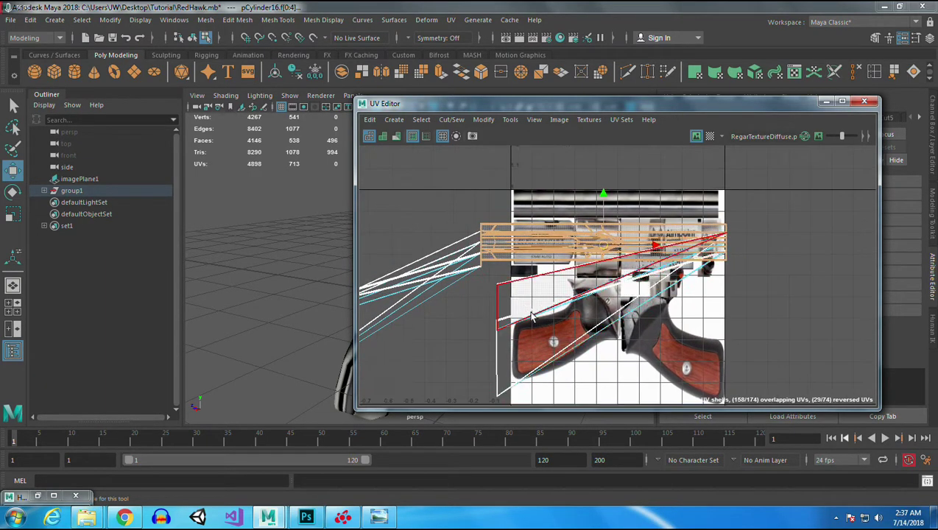
# - Lower the stacked flute UVs slightly, scale them narrower horizontally and shift them toward the cylinder image on the texture
pyautogui.scroll(5, 651, 262)
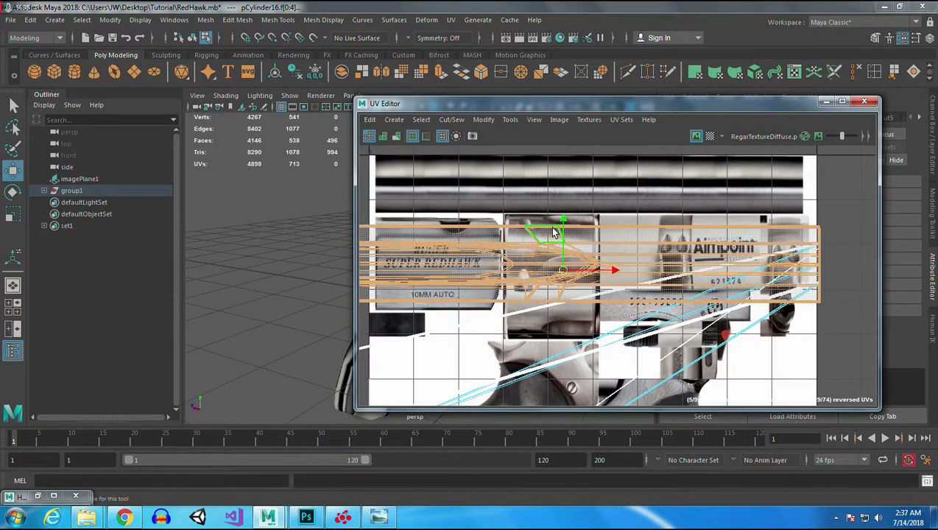
pyautogui.moveTo(567, 217); pyautogui.dragTo(568, 224)
pyautogui.press('r')
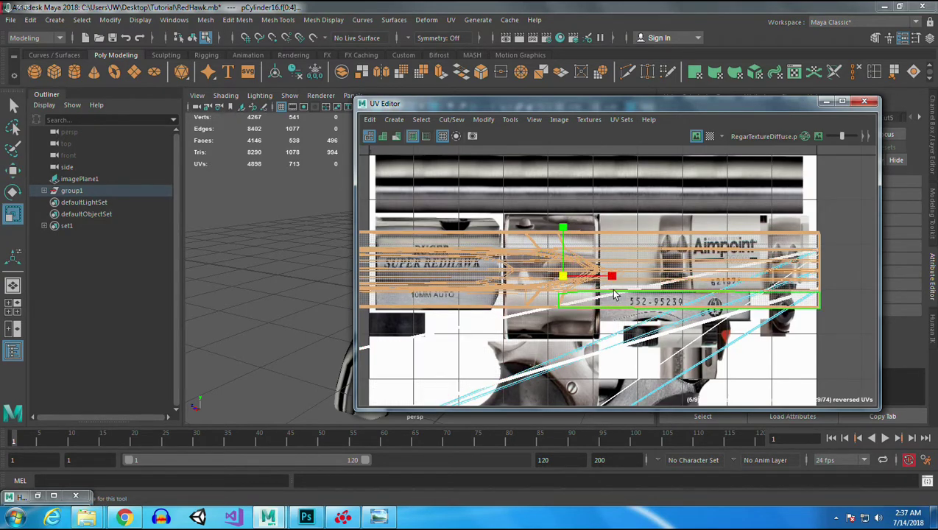
pyautogui.moveTo(606, 273); pyautogui.dragTo(578, 277)
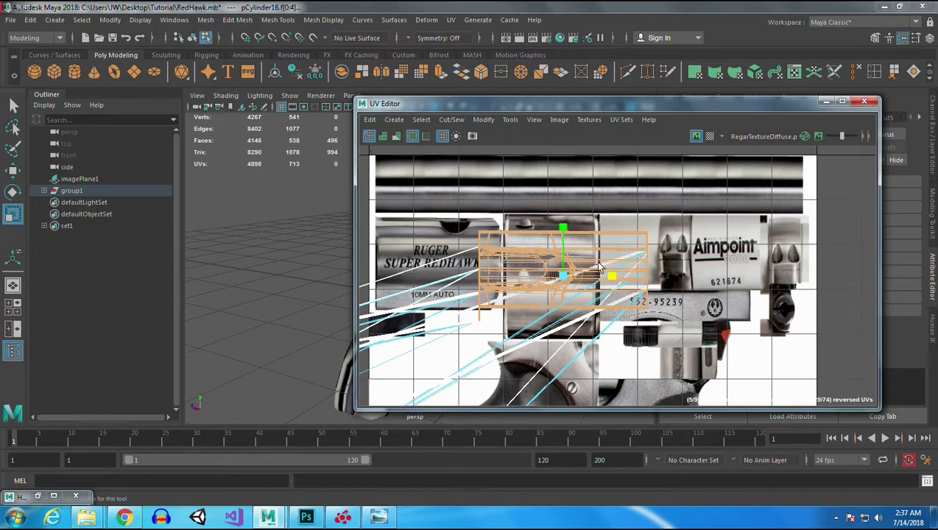
pyautogui.scroll(5, 600, 269)
pyautogui.press('w')
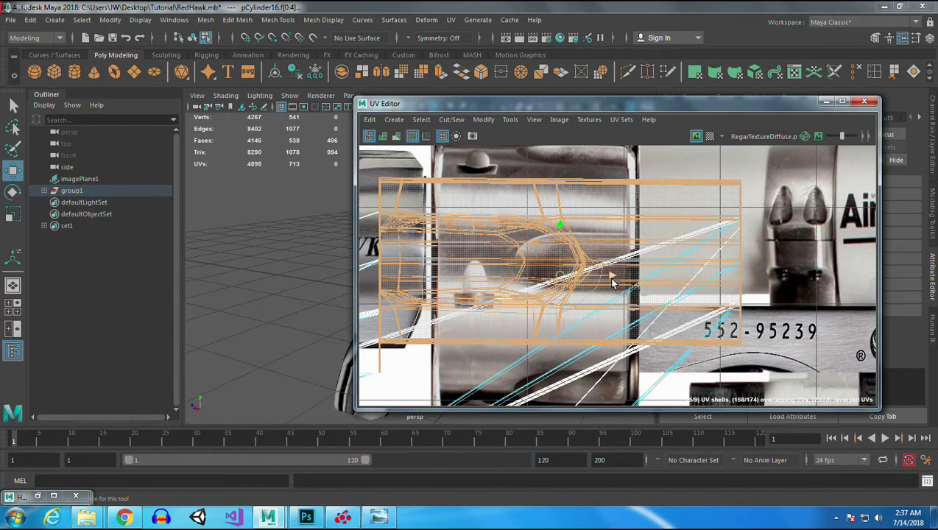
pyautogui.moveTo(610, 277); pyautogui.dragTo(588, 273)
# - Rotate the flute stack so its flutes face the barrel, and move and scale it within the texture's cylinder image
pyautogui.press('e')
pyautogui.moveTo(541, 232); pyautogui.dragTo(536, 316)
pyautogui.press('w')
pyautogui.moveTo(538, 281); pyautogui.dragTo(580, 262)
pyautogui.press('r')
pyautogui.press('w')
pyautogui.press('r')
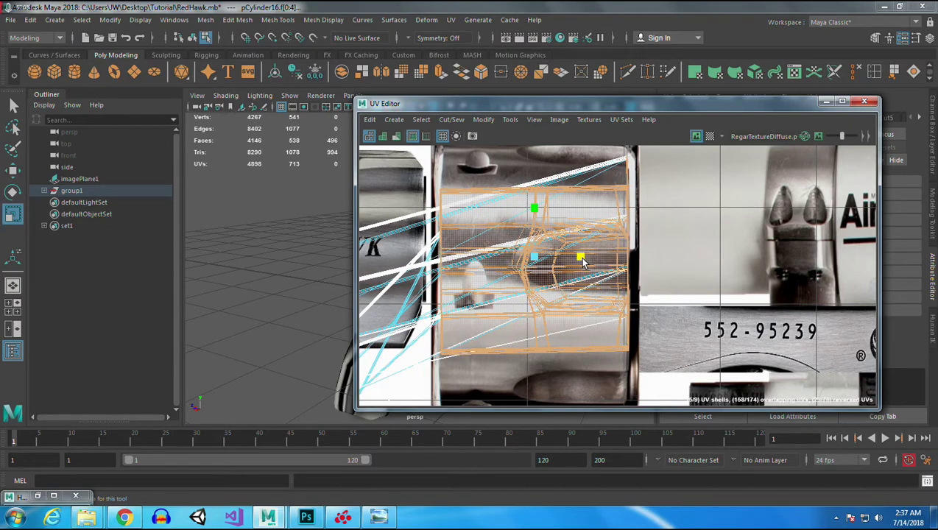
# - Select the UVs around the flutes' rounded ends, nudge them horizontally to match the pictured flute, and check the cylinder on the model
pyautogui.moveTo(498, 217); pyautogui.dragTo(507, 179, button='right')
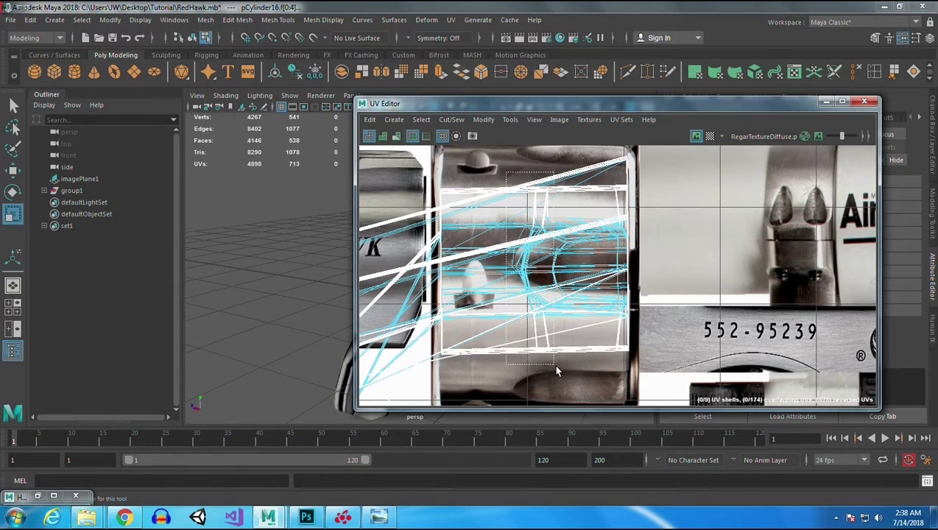
pyautogui.moveTo(565, 374); pyautogui.dragTo(568, 369)
pyautogui.press('w')
pyautogui.moveTo(585, 272); pyautogui.dragTo(582, 271)
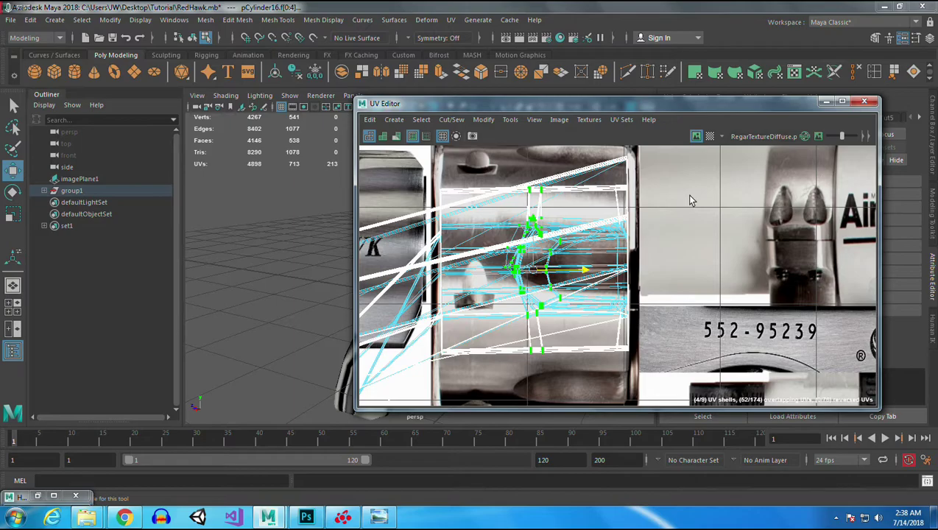
pyautogui.click(825, 101)
pyautogui.keyDown('alt'); pyautogui.moveTo(487, 287); pyautogui.dragTo(559, 387, button='right'); pyautogui.keyUp('alt')
pyautogui.keyDown('alt'); pyautogui.moveTo(560, 392); pyautogui.dragTo(463, 300); pyautogui.keyUp('alt')
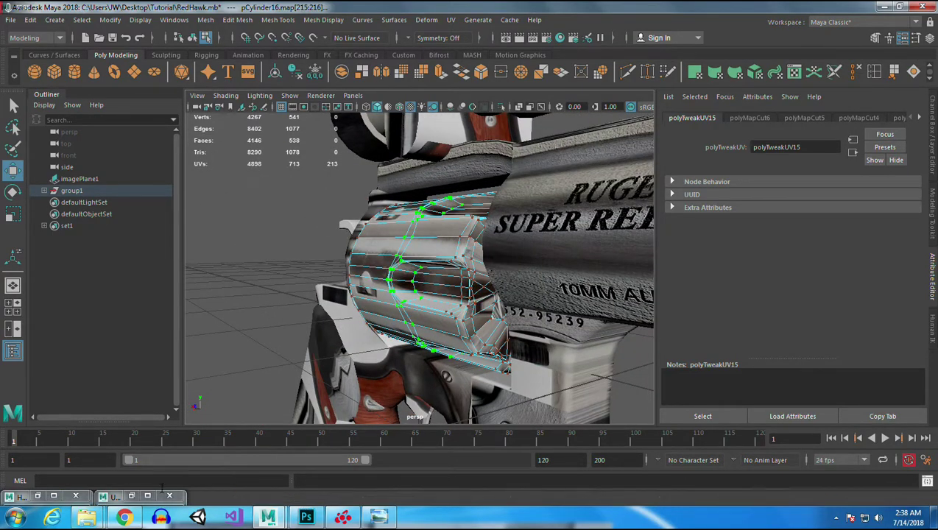
pyautogui.click(131, 495)
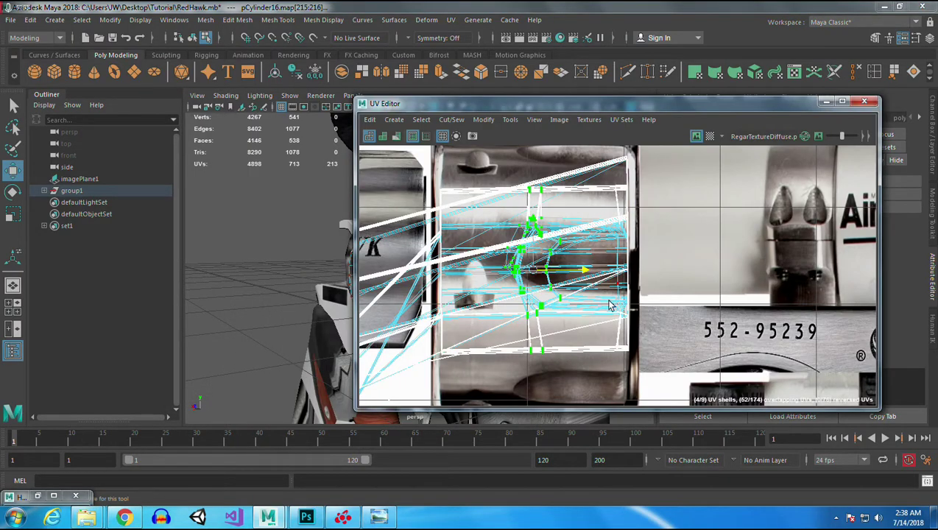
# - Select the stray cylinder faces whose UVs stretch outside the texture and check where they sit on the model
pyautogui.scroll(-2, 619, 325)
pyautogui.keyDown('alt'); pyautogui.moveTo(557, 272); pyautogui.dragTo(759, 216, button='middle'); pyautogui.keyUp('alt')
pyautogui.scroll(-2, 552, 209)
pyautogui.keyDown('alt'); pyautogui.moveTo(577, 278); pyautogui.dragTo(658, 211, button='middle'); pyautogui.keyUp('alt')
pyautogui.scroll(-5, 578, 245)
pyautogui.keyDown('alt'); pyautogui.moveTo(597, 390); pyautogui.dragTo(635, 312, button='middle'); pyautogui.keyUp('alt')
pyautogui.scroll(-1, 635, 312)
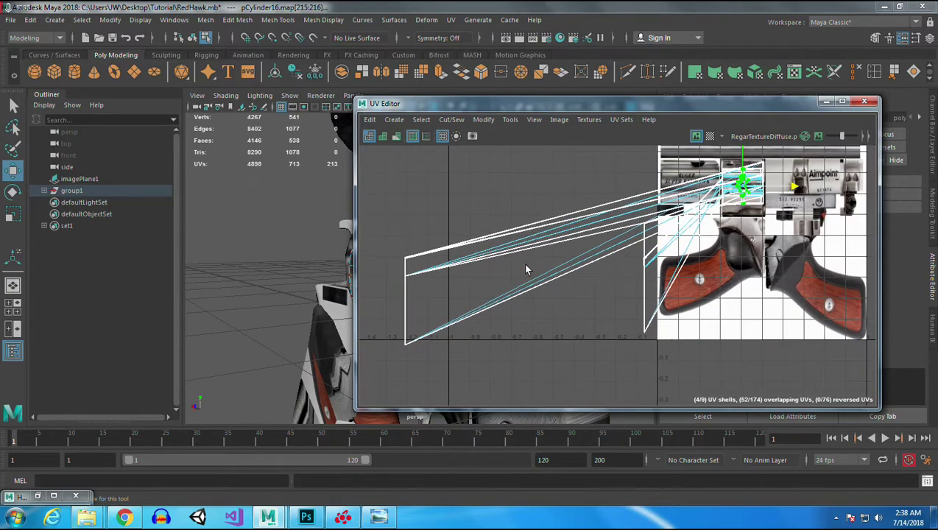
pyautogui.moveTo(522, 236); pyautogui.dragTo(519, 254, button='right')
pyautogui.moveTo(574, 226)
pyautogui.mouseDown(button='right')
pyautogui.moveTo(585, 251)
pyautogui.moveTo(582, 212)
pyautogui.mouseUp(button='right')
pyautogui.moveTo(557, 198); pyautogui.dragTo(689, 371)
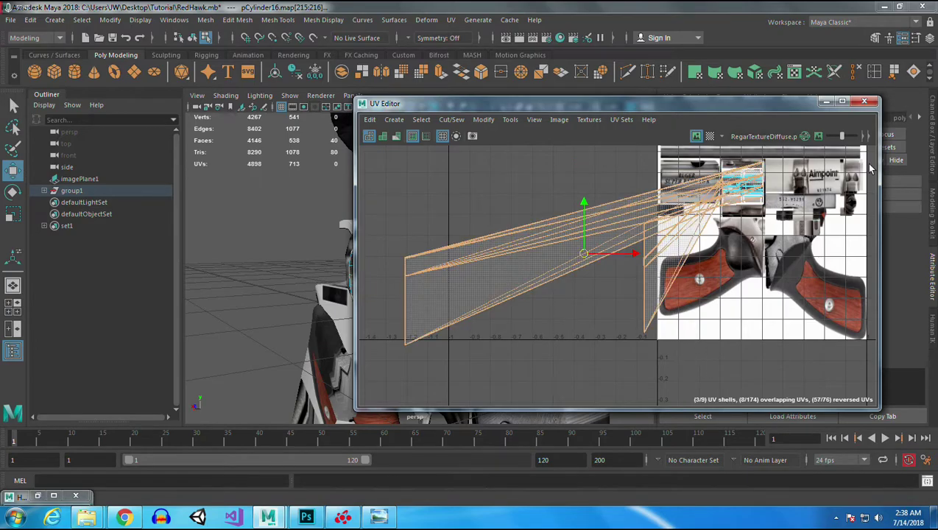
pyautogui.click(826, 102)
pyautogui.moveTo(454, 355)
pyautogui.keyDown('alt'); pyautogui.mouseDown()
pyautogui.moveTo(444, 351)
pyautogui.moveTo(439, 365)
pyautogui.mouseUp(); pyautogui.keyUp('alt')
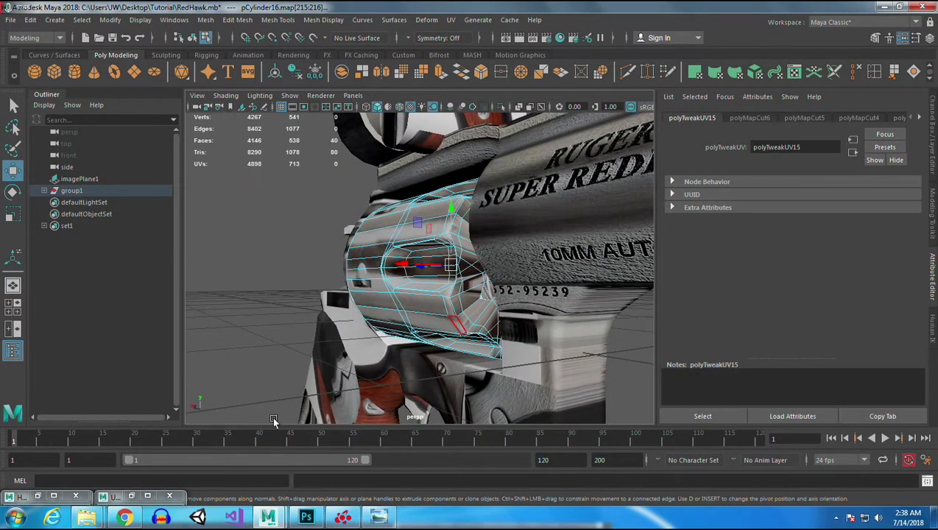
pyautogui.click(132, 496)
pyautogui.keyDown('alt'); pyautogui.moveTo(692, 304); pyautogui.dragTo(528, 359, button='middle'); pyautogui.keyUp('alt')
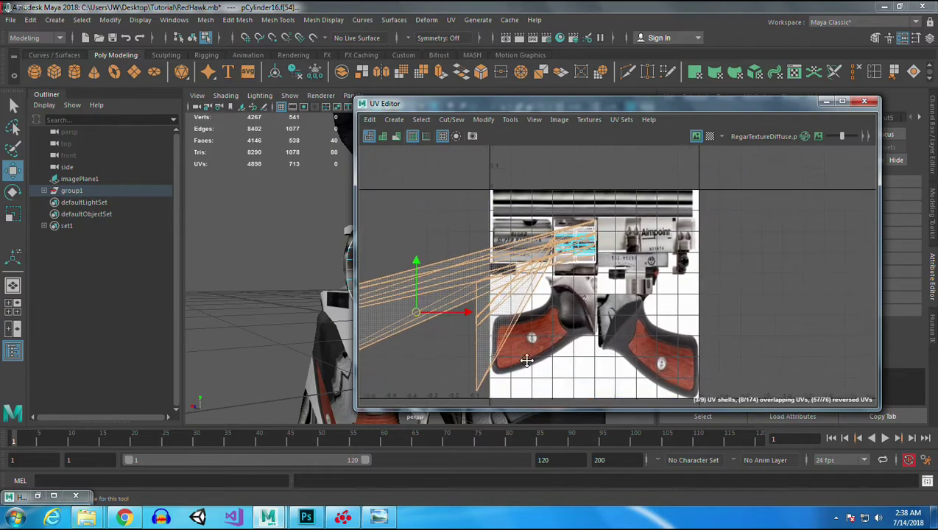
pyautogui.keyDown('alt'); pyautogui.moveTo(528, 359); pyautogui.dragTo(726, 415, button='right'); pyautogui.keyUp('alt')
pyautogui.moveTo(478, 197); pyautogui.dragTo(507, 379)
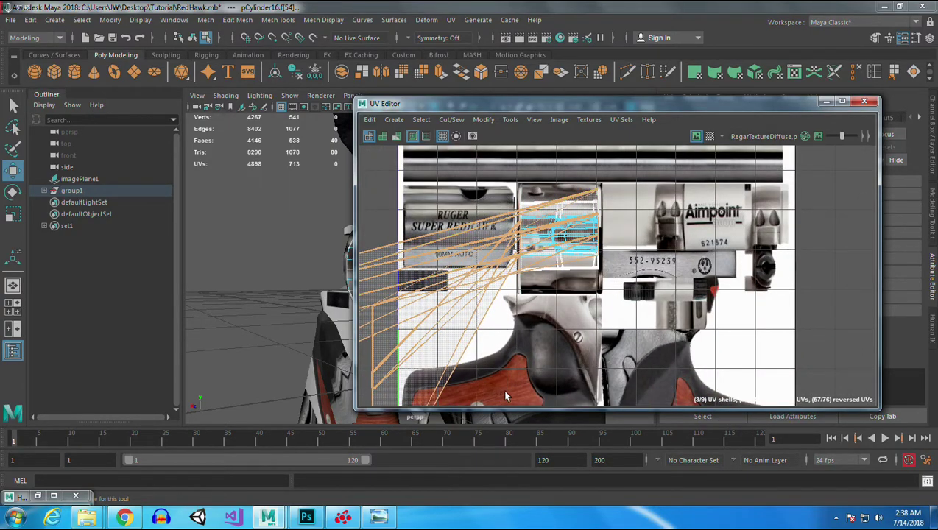
# - Isolate the cylinder's front and rear end faces by selecting its side faces in the side view and inverting the selection
pyautogui.click(826, 102)
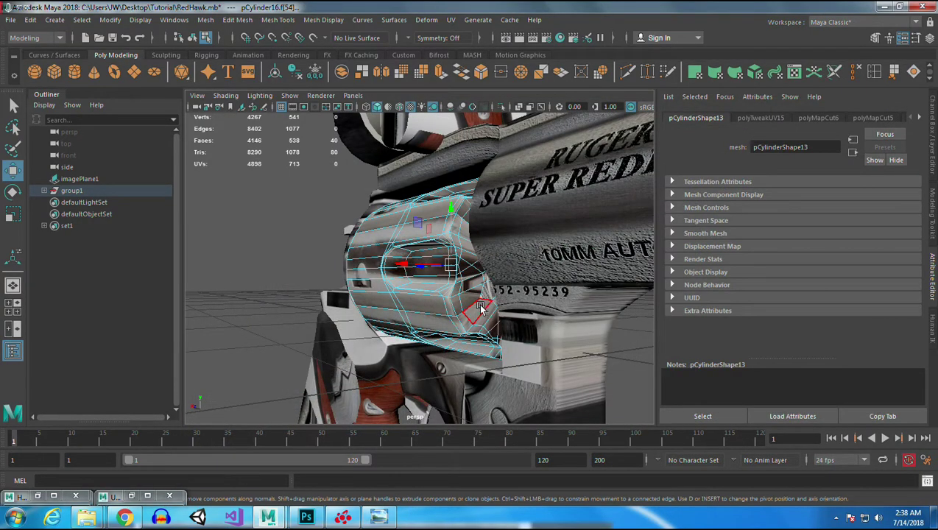
pyautogui.keyDown('alt'); pyautogui.moveTo(479, 324); pyautogui.dragTo(591, 350); pyautogui.keyUp('alt')
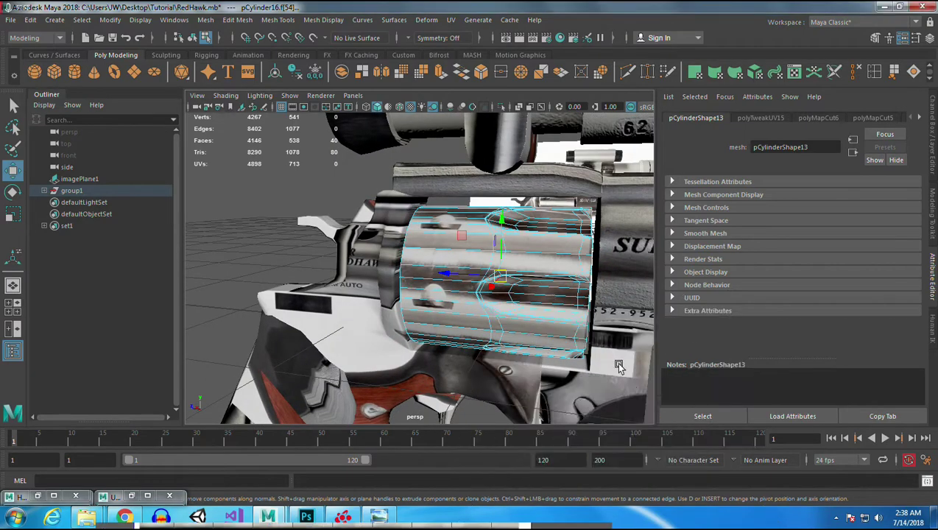
pyautogui.press('space')
pyautogui.press('space')
pyautogui.moveTo(312, 200); pyautogui.dragTo(482, 424)
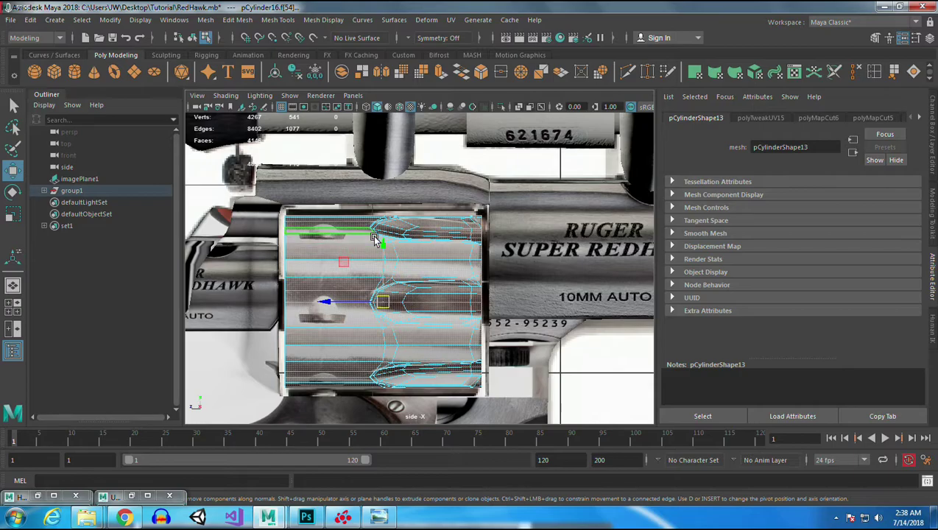
pyautogui.press('space')
pyautogui.press('space')
pyautogui.keyDown('alt'); pyautogui.moveTo(507, 271); pyautogui.dragTo(602, 384); pyautogui.keyUp('alt')
pyautogui.press('space')
pyautogui.press('space')
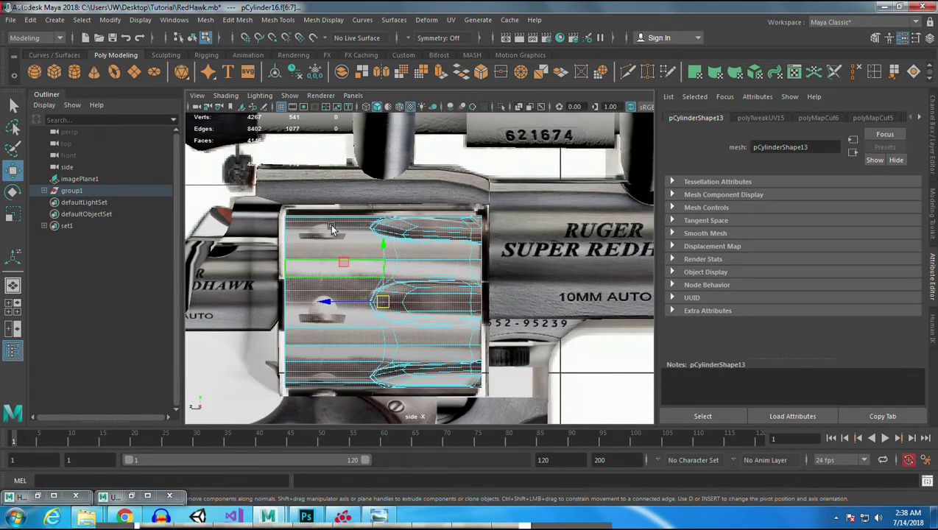
pyautogui.moveTo(262, 190); pyautogui.dragTo(556, 405)
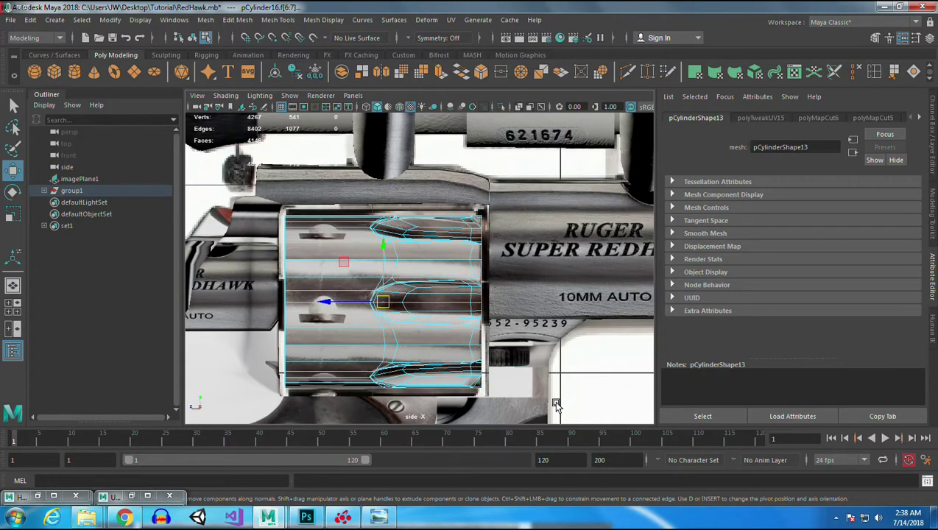
pyautogui.press('space')
pyautogui.press('space')
pyautogui.keyDown('alt'); pyautogui.moveTo(589, 287); pyautogui.dragTo(522, 288); pyautogui.keyUp('alt')
pyautogui.click(131, 495)
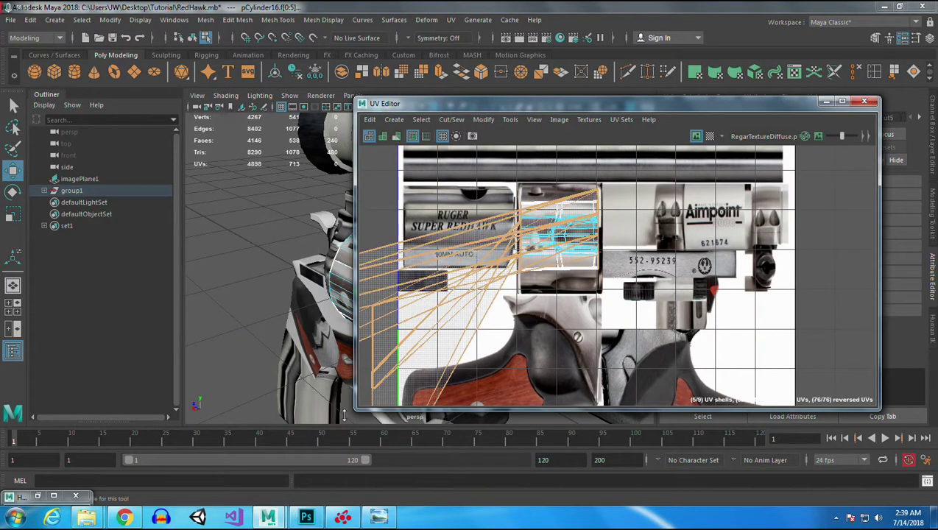
# - Apply a planar UV projection from the Z axis to the selected cylinder end faces
pyautogui.click(825, 101)
pyautogui.click(451, 20)
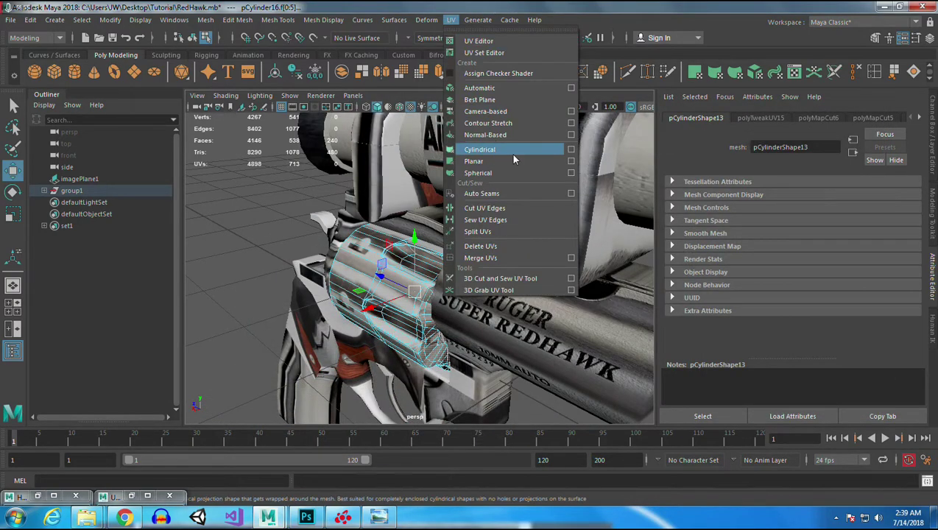
pyautogui.click(569, 162)
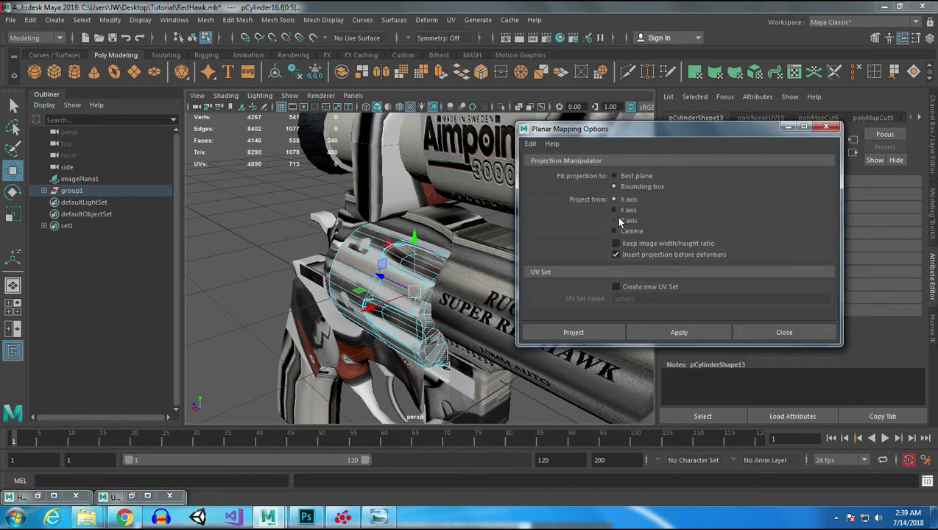
pyautogui.click(605, 332)
pyautogui.keyDown('alt'); pyautogui.moveTo(515, 363); pyautogui.dragTo(495, 228); pyautogui.keyUp('alt')
pyautogui.click(787, 126)
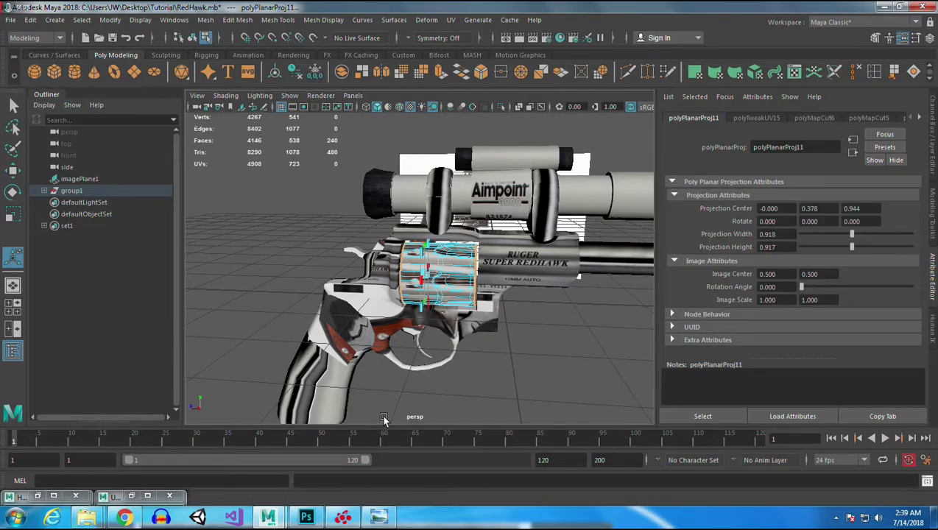
# - Move the projected circular end-face UVs off the texture into the empty space beside it
pyautogui.click(131, 495)
pyautogui.scroll(-3, 613, 283)
pyautogui.keyDown('alt'); pyautogui.moveTo(622, 298); pyautogui.dragTo(656, 235, button='middle'); pyautogui.keyUp('alt')
pyautogui.press('w')
pyautogui.moveTo(638, 266); pyautogui.dragTo(333, 255)
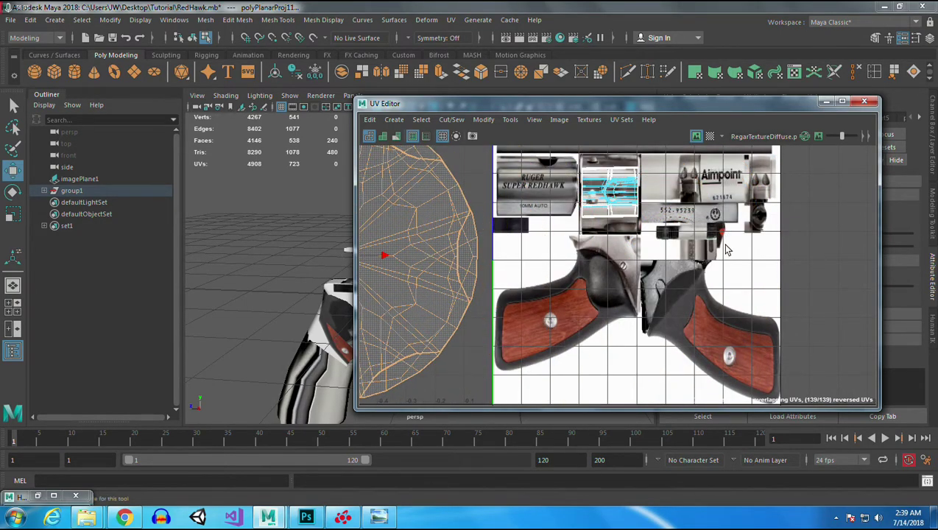
pyautogui.scroll(-3, 695, 287)
pyautogui.keyDown('alt'); pyautogui.moveTo(587, 230); pyautogui.dragTo(648, 247, button='middle'); pyautogui.keyUp('alt')
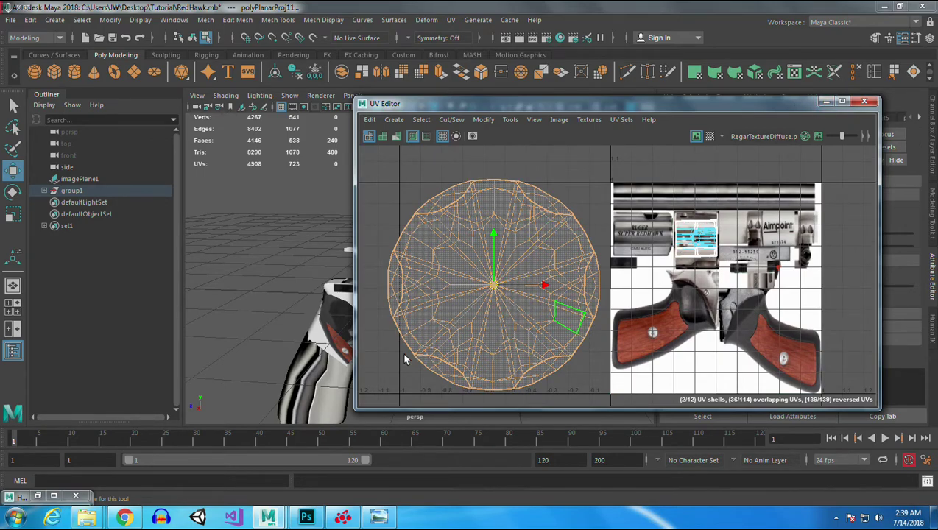
# - Open the ammo reference photo from the Tutorial folder, examine the loaded cylinder's rear face, and close it
pyautogui.moveTo(85, 517)
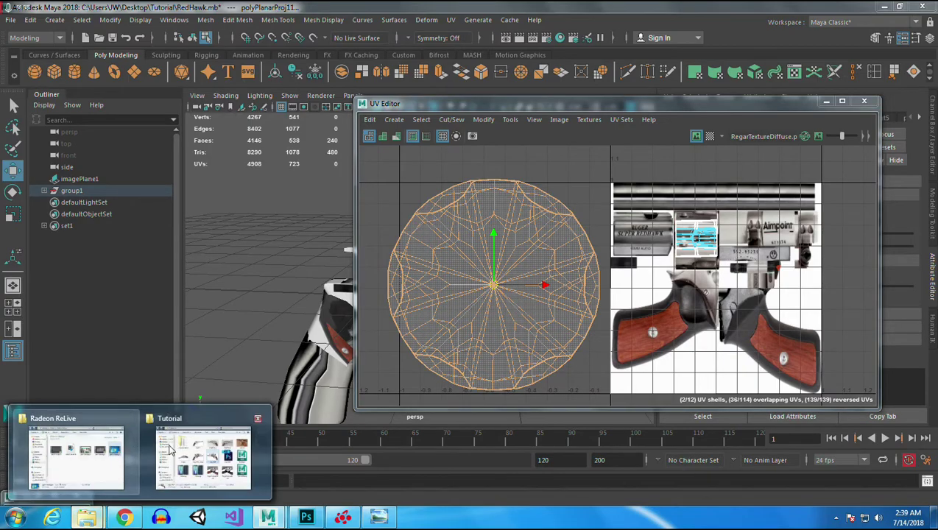
pyautogui.click(221, 442)
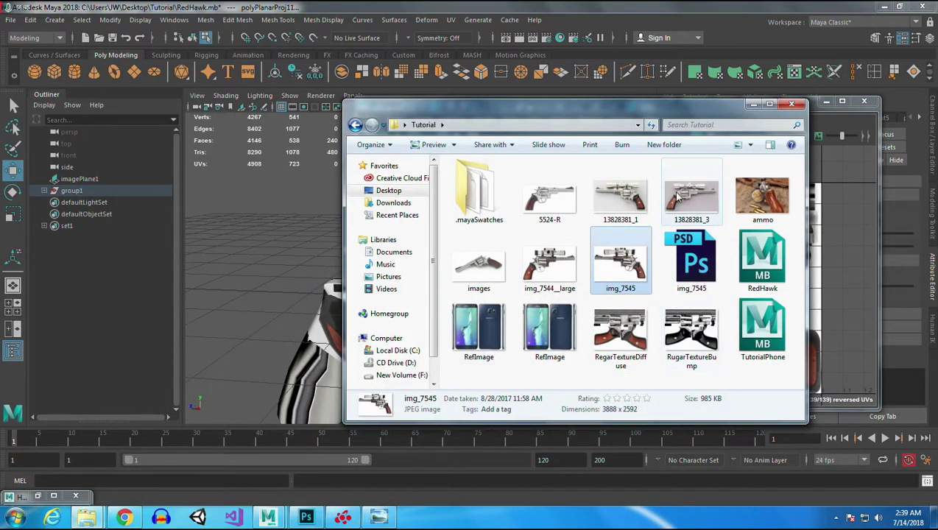
pyautogui.doubleClick(762, 197)
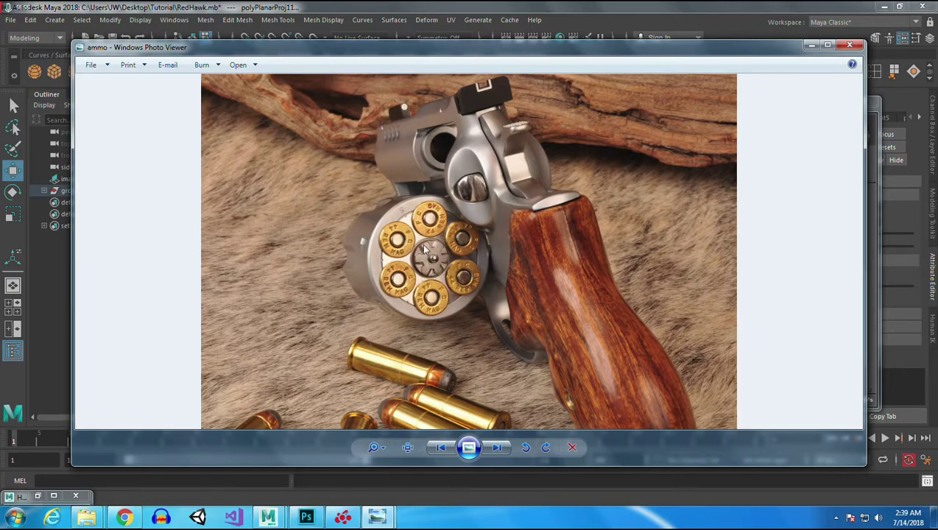
pyautogui.click(848, 45)
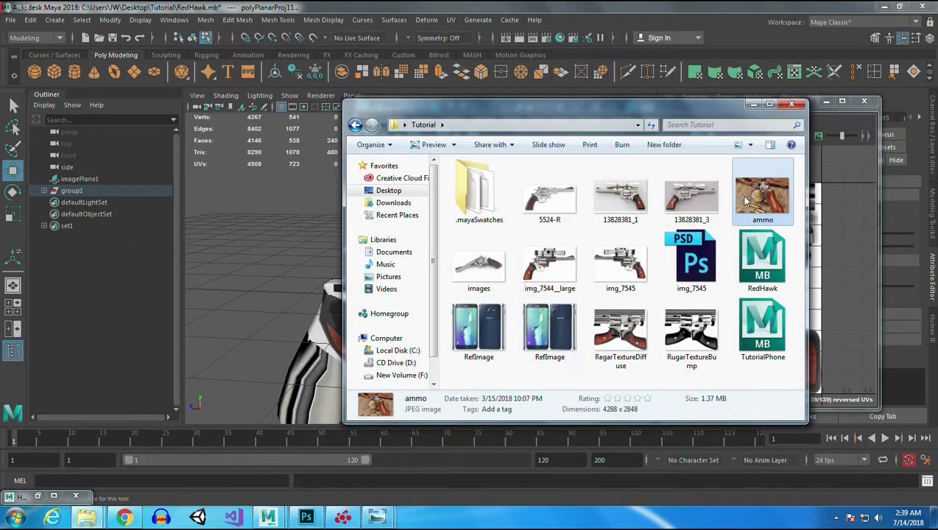
pyautogui.click(753, 103)
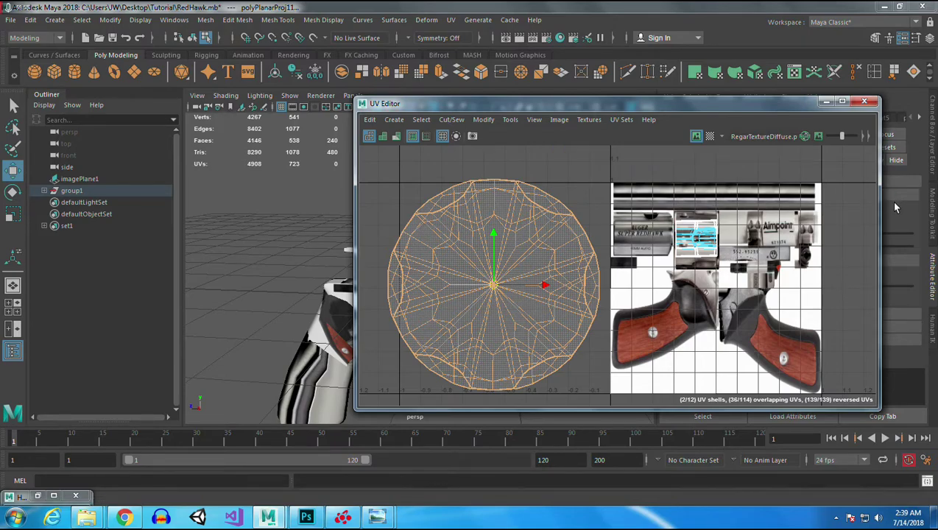
# - Select a small group of the revolver frame's UV faces and examine their location on the model around the top strap
pyautogui.click(826, 103)
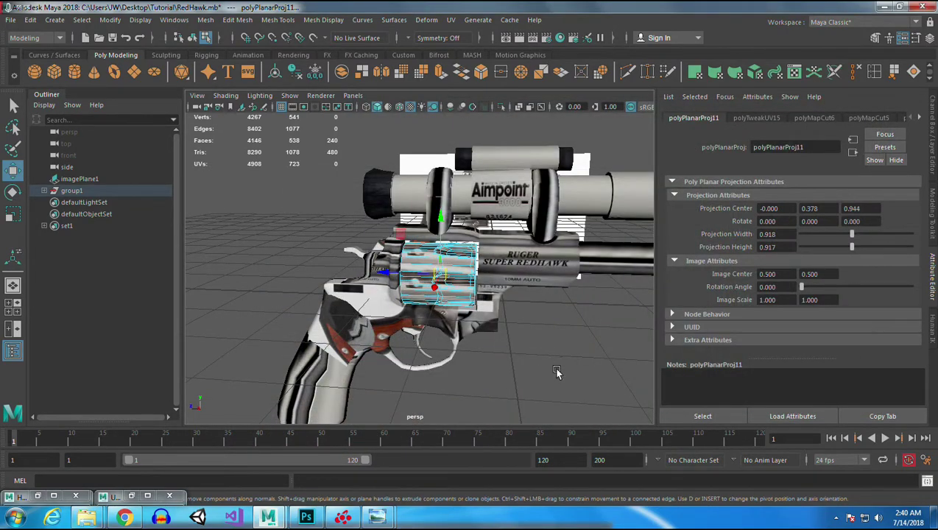
pyautogui.keyDown('alt'); pyautogui.moveTo(553, 358); pyautogui.dragTo(527, 265); pyautogui.keyUp('alt')
pyautogui.click(456, 305)
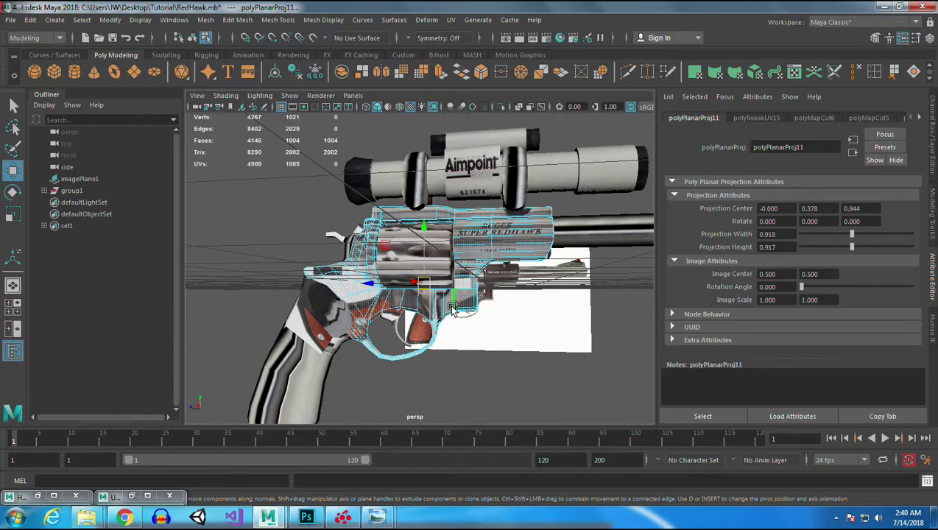
pyautogui.click(131, 495)
pyautogui.moveTo(513, 175); pyautogui.dragTo(552, 221)
pyautogui.click(826, 102)
pyautogui.keyDown('alt'); pyautogui.moveTo(458, 284); pyautogui.dragTo(450, 265); pyautogui.keyUp('alt')
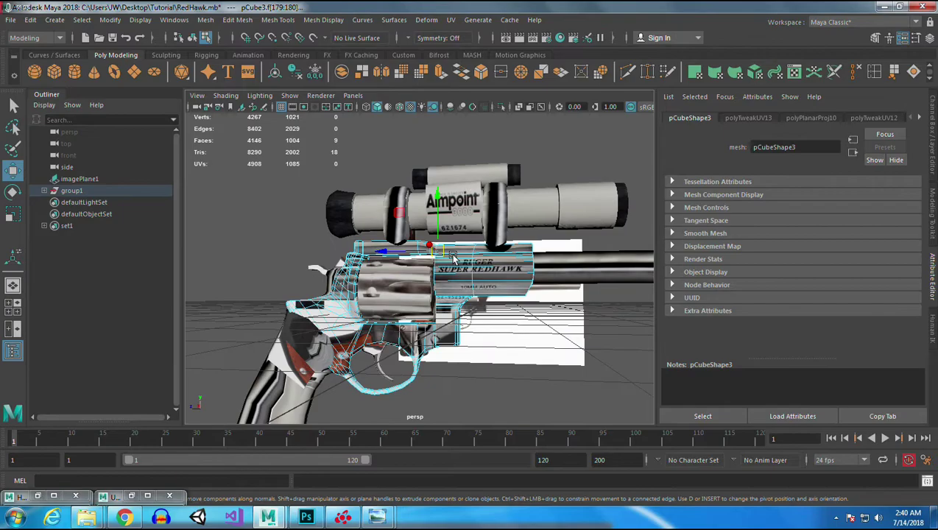
pyautogui.keyDown('alt'); pyautogui.moveTo(450, 265); pyautogui.dragTo(619, 440, button='right'); pyautogui.keyUp('alt')
pyautogui.moveTo(559, 340)
pyautogui.keyDown('alt'); pyautogui.mouseDown()
pyautogui.moveTo(555, 318)
pyautogui.moveTo(540, 328)
pyautogui.moveTo(550, 350)
pyautogui.mouseUp(); pyautogui.keyUp('alt')
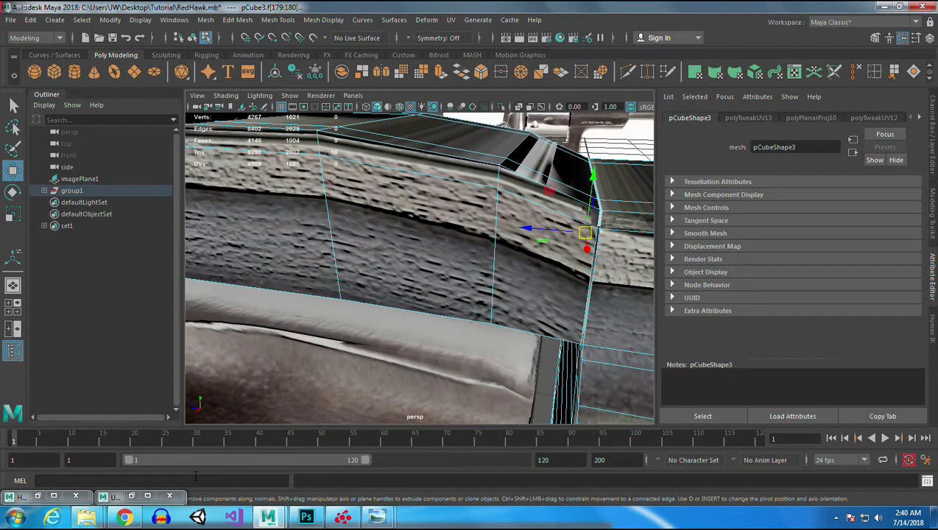
pyautogui.keyDown('alt'); pyautogui.moveTo(515, 353); pyautogui.dragTo(446, 272, button='right'); pyautogui.keyUp('alt')
pyautogui.keyDown('alt'); pyautogui.moveTo(446, 272); pyautogui.dragTo(442, 309); pyautogui.keyUp('alt')
pyautogui.keyDown('alt'); pyautogui.moveTo(500, 336); pyautogui.dragTo(513, 271, button='middle'); pyautogui.keyUp('alt')
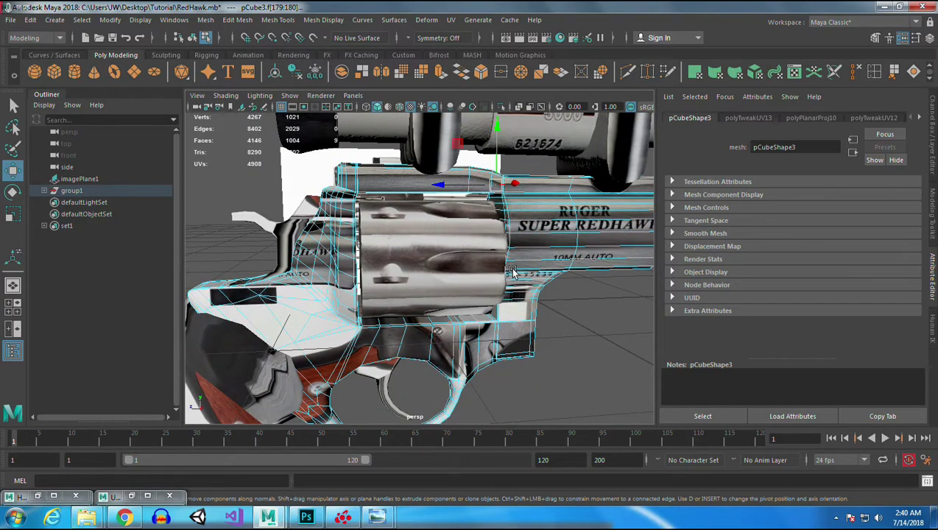
# - Select the revolver frame's full UV shell and examine the texture's metal frame areas around the grips
pyautogui.keyDown('alt'); pyautogui.moveTo(516, 329); pyautogui.dragTo(503, 322); pyautogui.keyUp('alt')
pyautogui.keyDown('alt'); pyautogui.moveTo(503, 322); pyautogui.dragTo(466, 223, button='right'); pyautogui.keyUp('alt')
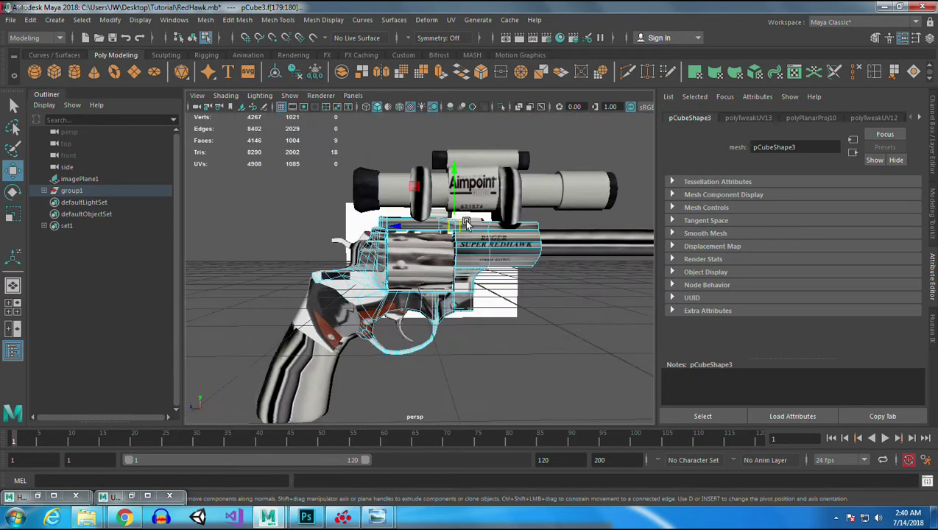
pyautogui.click(131, 496)
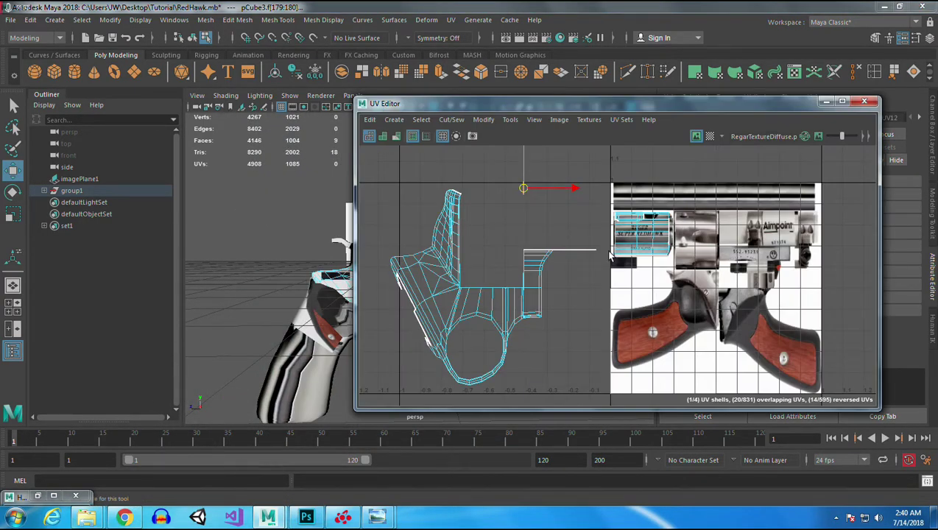
pyautogui.moveTo(379, 179); pyautogui.dragTo(595, 391)
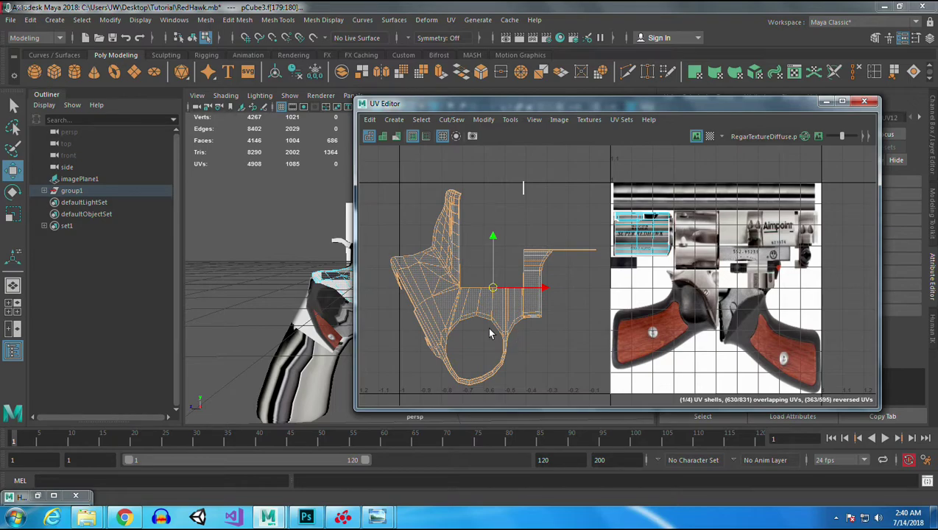
pyautogui.keyDown('alt'); pyautogui.moveTo(708, 283); pyautogui.dragTo(581, 281, button='middle'); pyautogui.keyUp('alt')
pyautogui.keyDown('alt'); pyautogui.moveTo(582, 281); pyautogui.dragTo(809, 442, button='right'); pyautogui.keyUp('alt')
pyautogui.keyDown('alt'); pyautogui.moveTo(660, 345); pyautogui.dragTo(718, 333, button='middle'); pyautogui.keyUp('alt')
pyautogui.keyDown('alt'); pyautogui.moveTo(717, 332); pyautogui.dragTo(744, 453, button='right'); pyautogui.keyUp('alt')
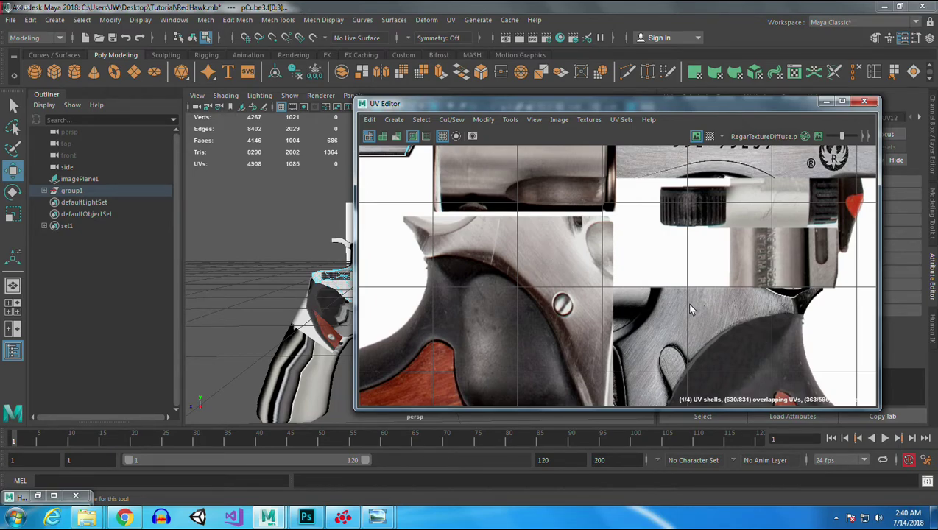
# - Select the frame's front section faces below the barrel and apply a planar UV projection from the X axis
pyautogui.keyDown('alt'); pyautogui.moveTo(758, 352); pyautogui.dragTo(521, 287, button='right'); pyautogui.keyUp('alt')
pyautogui.keyDown('alt'); pyautogui.moveTo(530, 296); pyautogui.dragTo(622, 282, button='middle'); pyautogui.keyUp('alt')
pyautogui.keyDown('alt'); pyautogui.moveTo(664, 306); pyautogui.dragTo(638, 297, button='right'); pyautogui.keyUp('alt')
pyautogui.moveTo(511, 234); pyautogui.dragTo(629, 315)
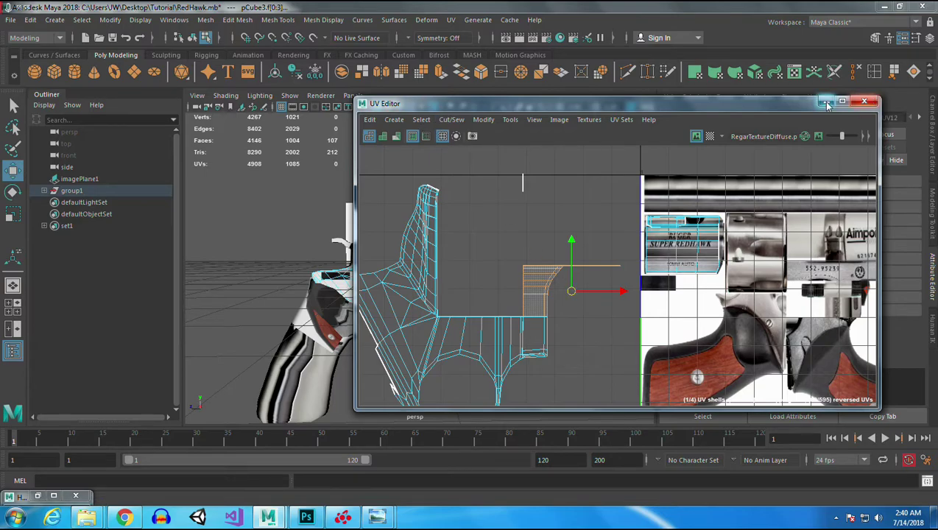
pyautogui.click(864, 100)
pyautogui.click(450, 19)
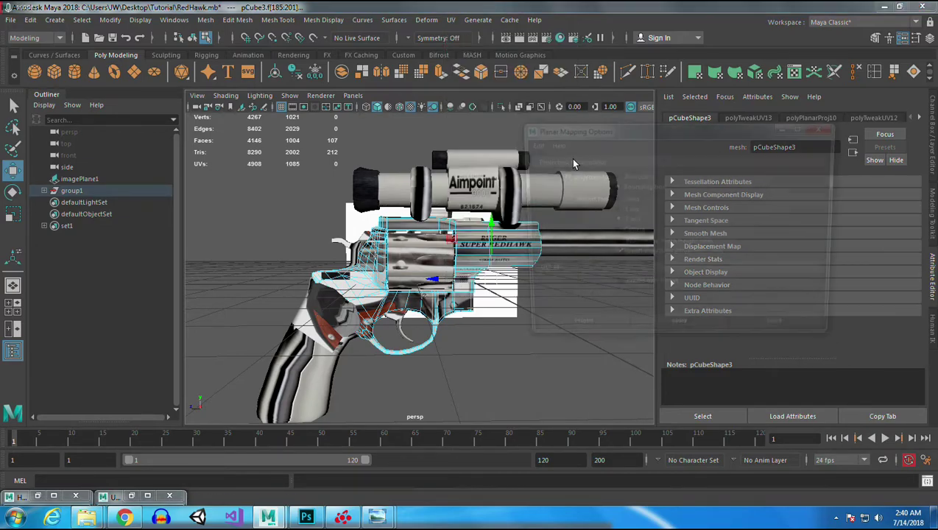
pyautogui.click(571, 160)
pyautogui.click(613, 199)
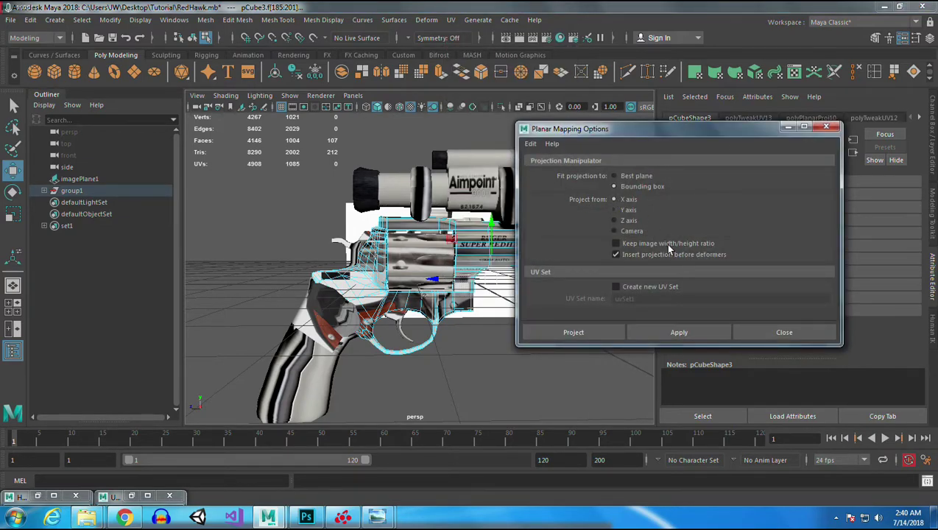
pyautogui.click(666, 331)
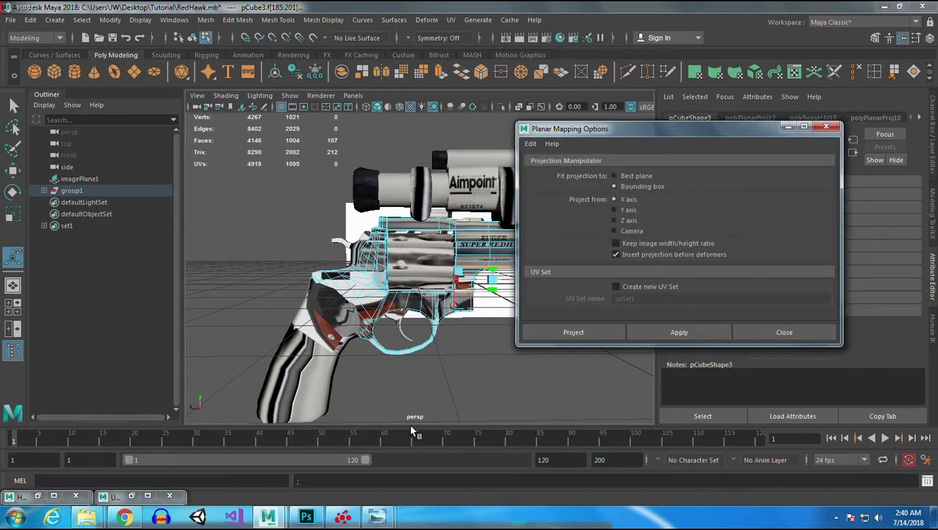
# - Scale down, rotate and move the projected front-section UVs onto the brushed metal above the texture's second grip
pyautogui.click(131, 495)
pyautogui.keyDown('alt'); pyautogui.moveTo(489, 251); pyautogui.dragTo(366, 201, button='middle'); pyautogui.keyUp('alt')
pyautogui.keyDown('alt'); pyautogui.moveTo(694, 274); pyautogui.dragTo(682, 274, button='right'); pyautogui.keyUp('alt')
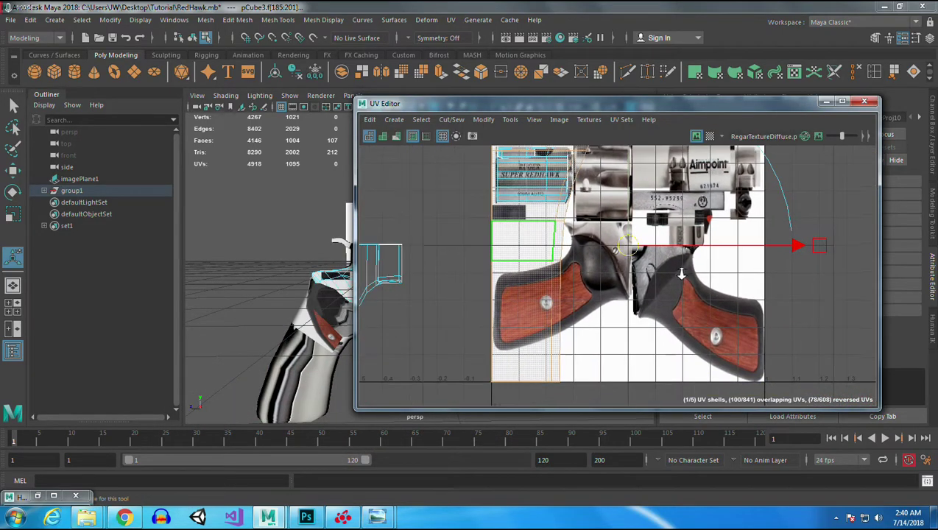
pyautogui.press('w')
pyautogui.moveTo(629, 247); pyautogui.dragTo(616, 267)
pyautogui.press('r')
pyautogui.press('e')
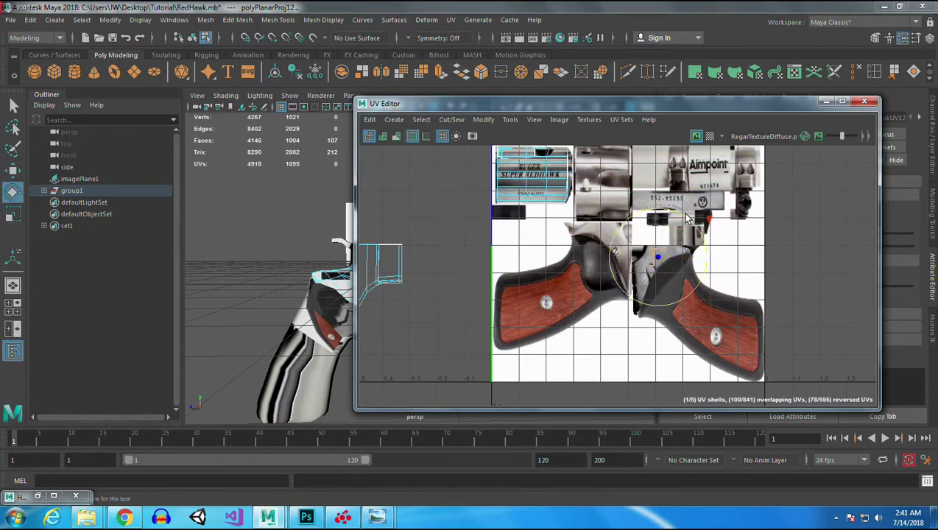
pyautogui.moveTo(687, 222)
pyautogui.mouseDown()
pyautogui.moveTo(710, 236)
pyautogui.moveTo(655, 255)
pyautogui.mouseUp()
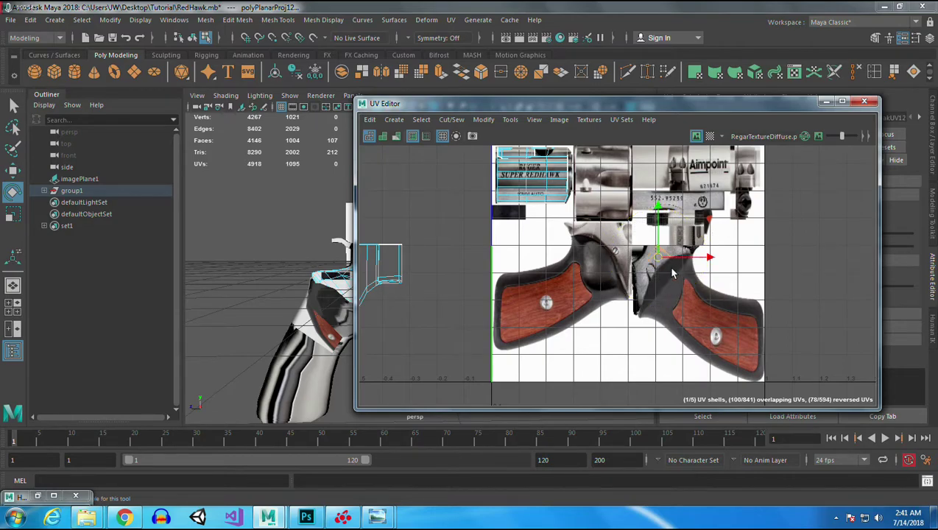
pyautogui.press('w')
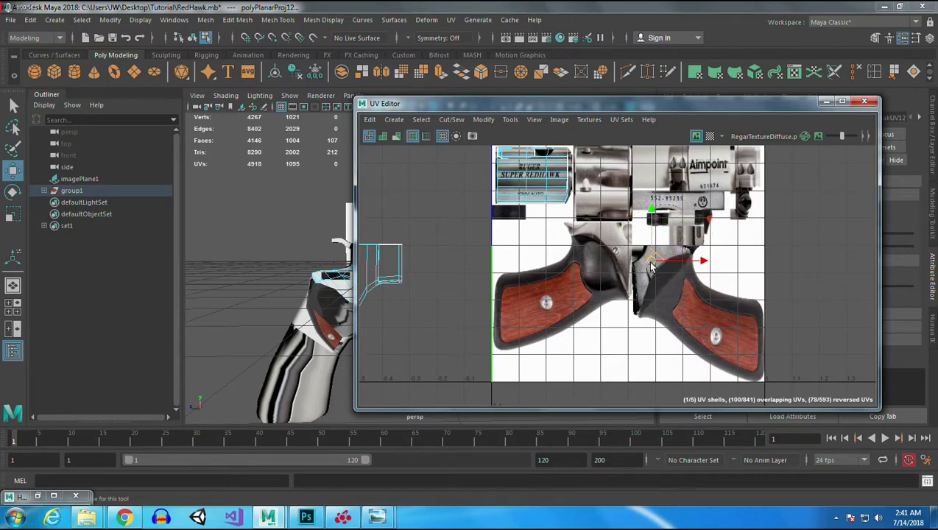
pyautogui.click(826, 102)
# - Select the lower frame faces just ahead of the trigger guard and apply a planar UV projection from the X axis
pyautogui.keyDown('alt'); pyautogui.moveTo(415, 248); pyautogui.dragTo(464, 335, button='right'); pyautogui.keyUp('alt')
pyautogui.keyDown('alt'); pyautogui.moveTo(465, 335); pyautogui.dragTo(255, 287, button='middle'); pyautogui.keyUp('alt')
pyautogui.keyDown('alt'); pyautogui.moveTo(255, 287); pyautogui.dragTo(349, 344, button='right'); pyautogui.keyUp('alt')
pyautogui.keyDown('alt'); pyautogui.moveTo(491, 398); pyautogui.dragTo(406, 313, button='right'); pyautogui.keyUp('alt')
pyautogui.keyDown('alt'); pyautogui.moveTo(447, 354); pyautogui.dragTo(452, 273, button='right'); pyautogui.keyUp('alt')
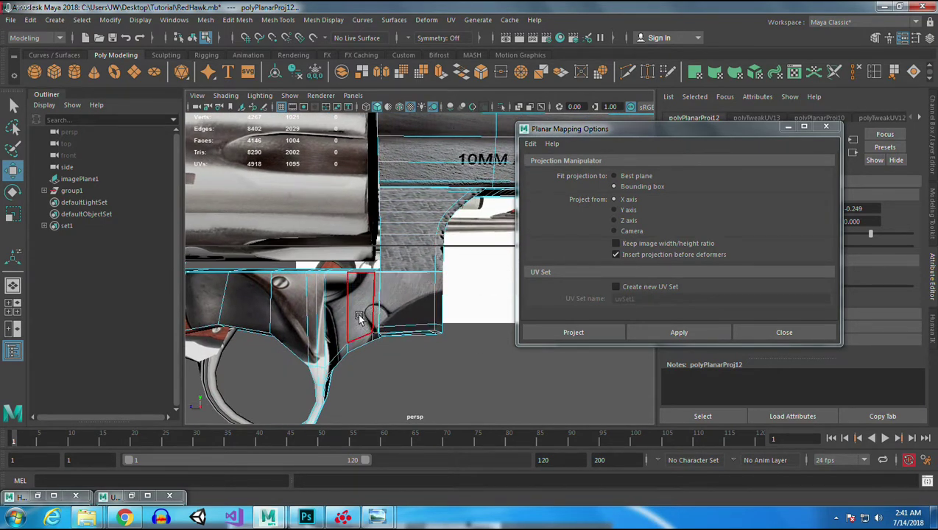
pyautogui.moveTo(340, 295); pyautogui.dragTo(455, 377)
pyautogui.keyDown('alt'); pyautogui.moveTo(467, 384); pyautogui.dragTo(442, 336, button='right'); pyautogui.keyUp('alt')
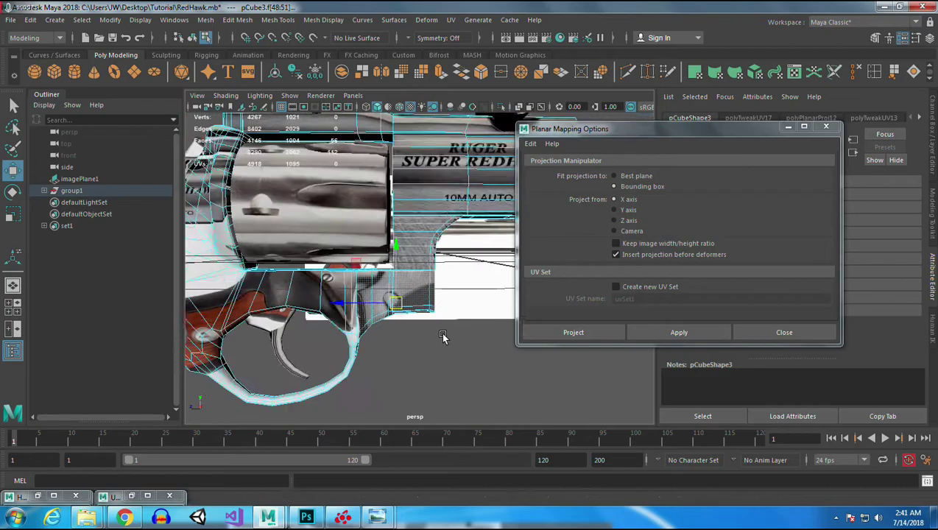
pyautogui.keyDown('alt'); pyautogui.moveTo(443, 335); pyautogui.dragTo(396, 339); pyautogui.keyUp('alt')
pyautogui.press('g')
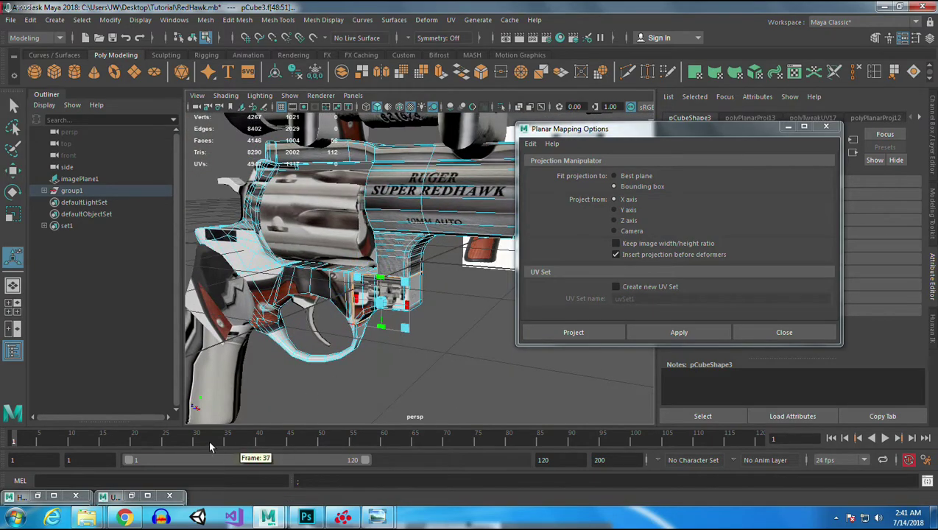
# - Scale down and position the lower frame section's UVs on the texture's brushed metal area beside the black grip
pyautogui.click(131, 496)
pyautogui.keyDown('alt'); pyautogui.moveTo(700, 291); pyautogui.dragTo(712, 345, button='middle'); pyautogui.keyUp('alt')
pyautogui.press('w')
pyautogui.moveTo(637, 292); pyautogui.dragTo(665, 311)
pyautogui.press('r')
pyautogui.press('w')
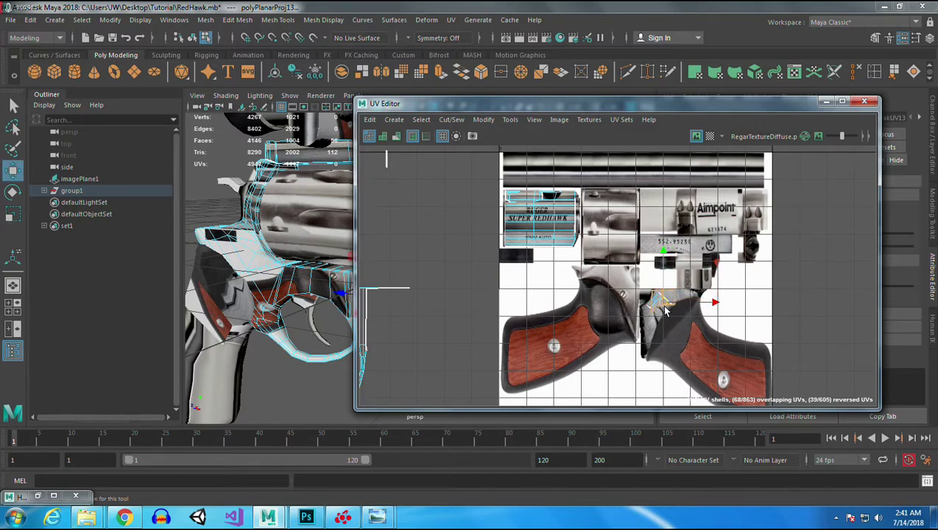
pyautogui.press('r')
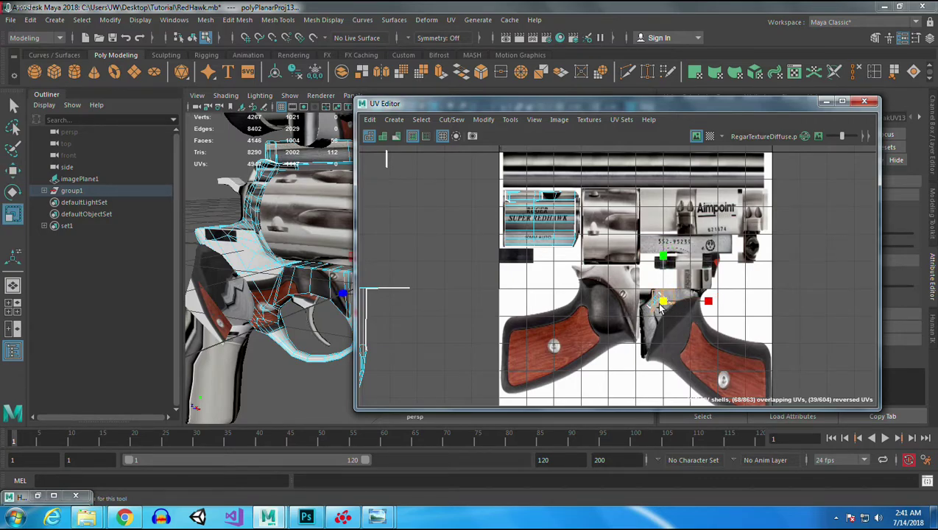
pyautogui.press('w')
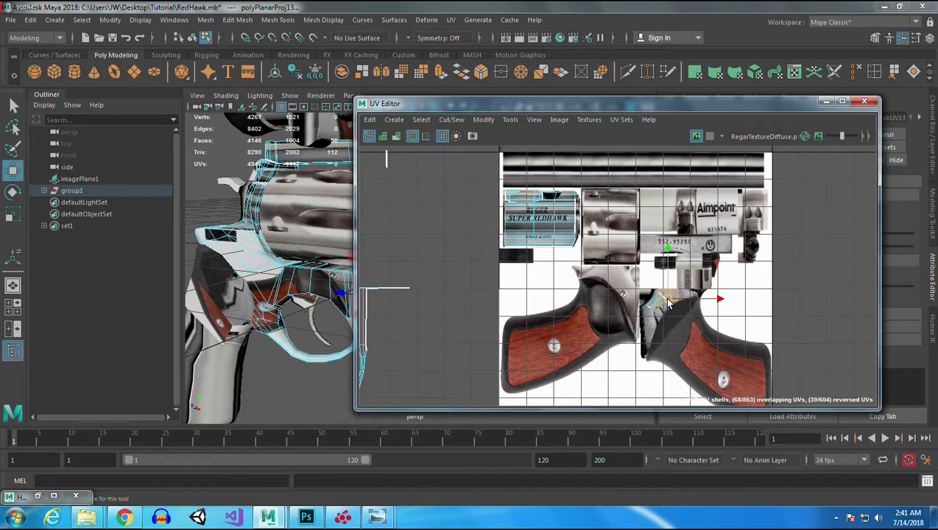
pyautogui.scroll(8, 690, 254)
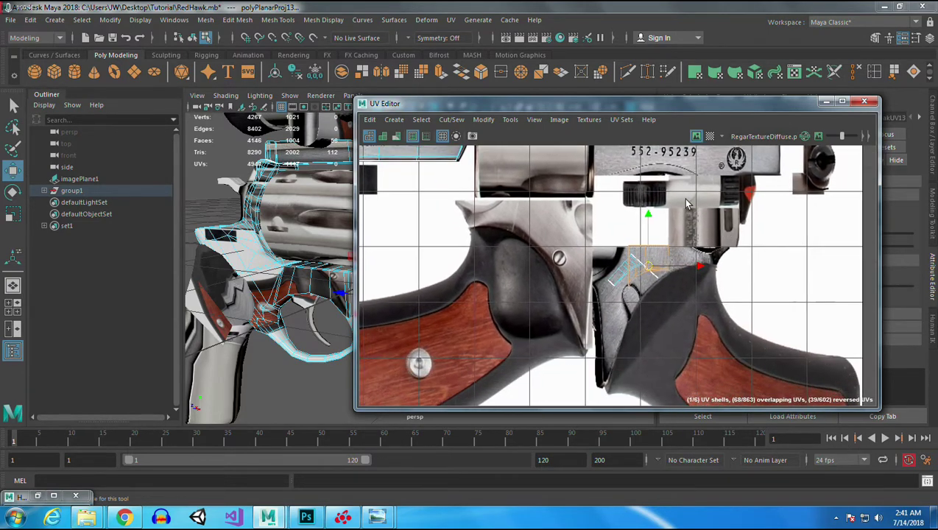
pyautogui.moveTo(617, 297); pyautogui.dragTo(618, 301)
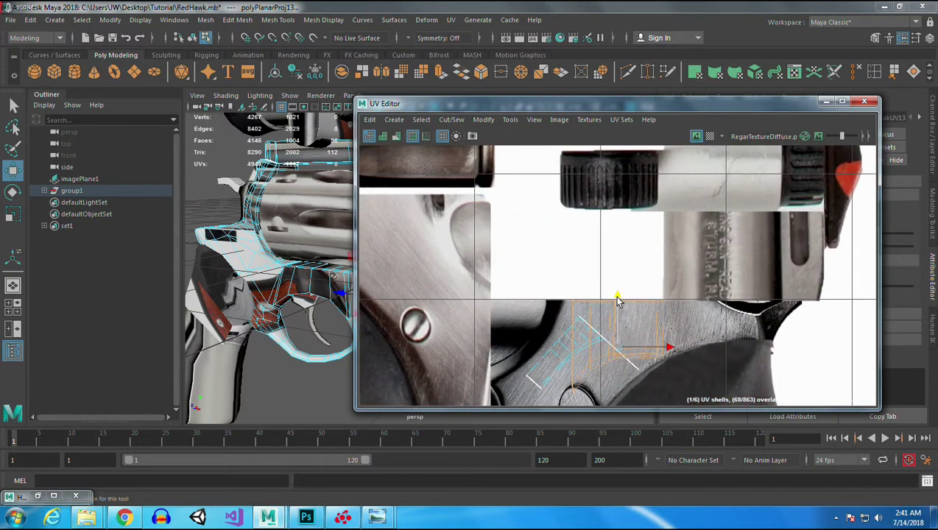
# - Select the lowest corner UVs of that shell and raise them clear of the oval button in the texture
pyautogui.keyDown('alt'); pyautogui.moveTo(666, 354); pyautogui.dragTo(677, 280, button='middle'); pyautogui.keyUp('alt')
pyautogui.moveTo(602, 290); pyautogui.dragTo(668, 292, button='right')
pyautogui.click(587, 317)
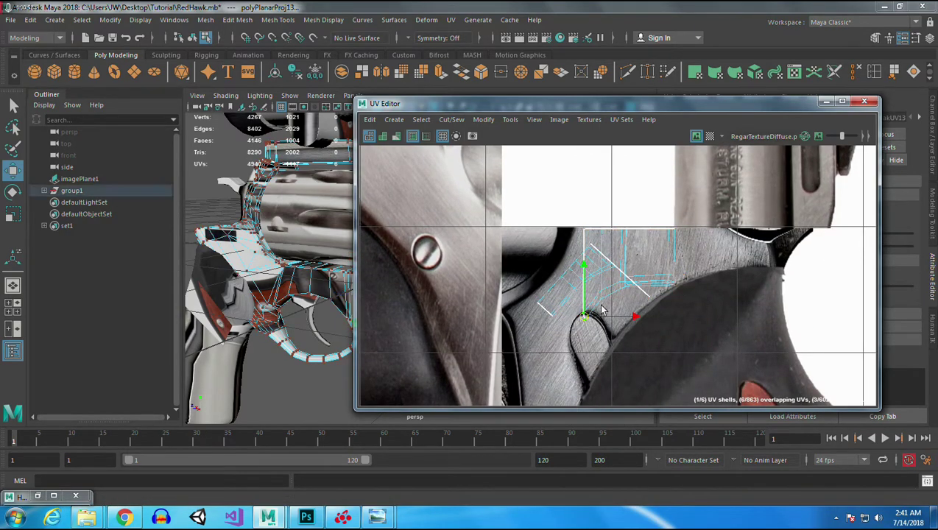
pyautogui.moveTo(586, 271); pyautogui.dragTo(586, 257)
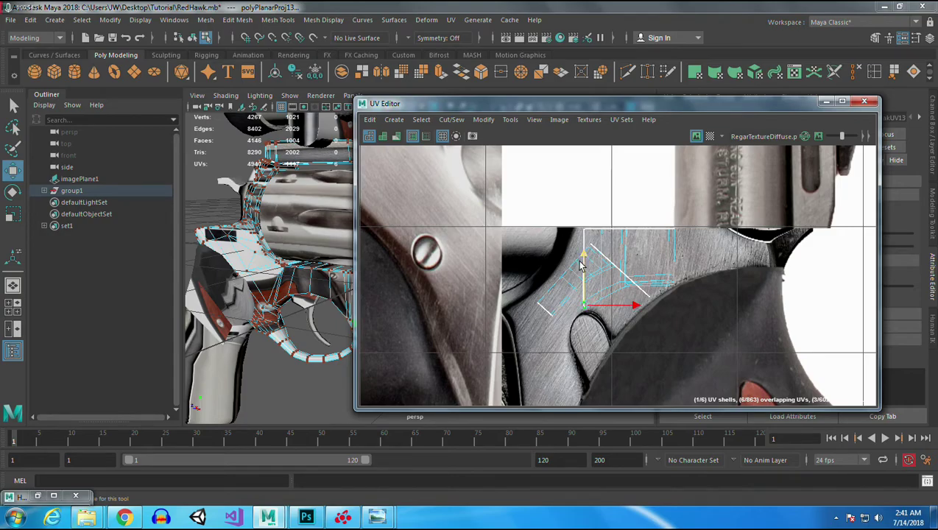
pyautogui.click(825, 102)
# - Examine the brushed metal texture on the frame's lower front section up close
pyautogui.keyDown('alt'); pyautogui.moveTo(500, 343); pyautogui.dragTo(406, 288); pyautogui.keyUp('alt')
pyautogui.keyDown('alt'); pyautogui.moveTo(406, 287); pyautogui.dragTo(508, 379, button='right'); pyautogui.keyUp('alt')
pyautogui.keyDown('alt'); pyautogui.moveTo(508, 379); pyautogui.dragTo(471, 370); pyautogui.keyUp('alt')
pyautogui.keyDown('alt'); pyautogui.moveTo(471, 371); pyautogui.dragTo(395, 357, button='right'); pyautogui.keyUp('alt')
pyautogui.keyDown('alt'); pyautogui.moveTo(394, 357); pyautogui.dragTo(373, 373, button='middle'); pyautogui.keyUp('alt')
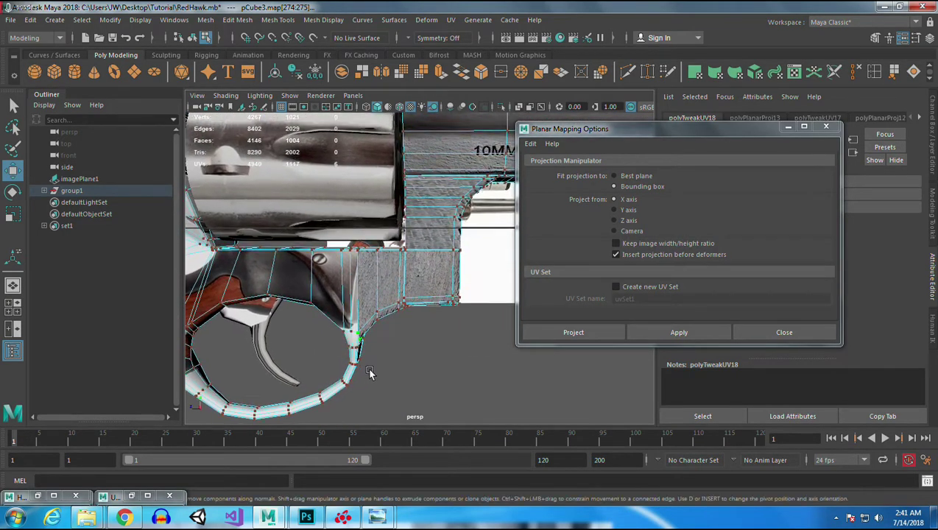
pyautogui.keyDown('alt'); pyautogui.moveTo(372, 372); pyautogui.dragTo(494, 424, button='right'); pyautogui.keyUp('alt')
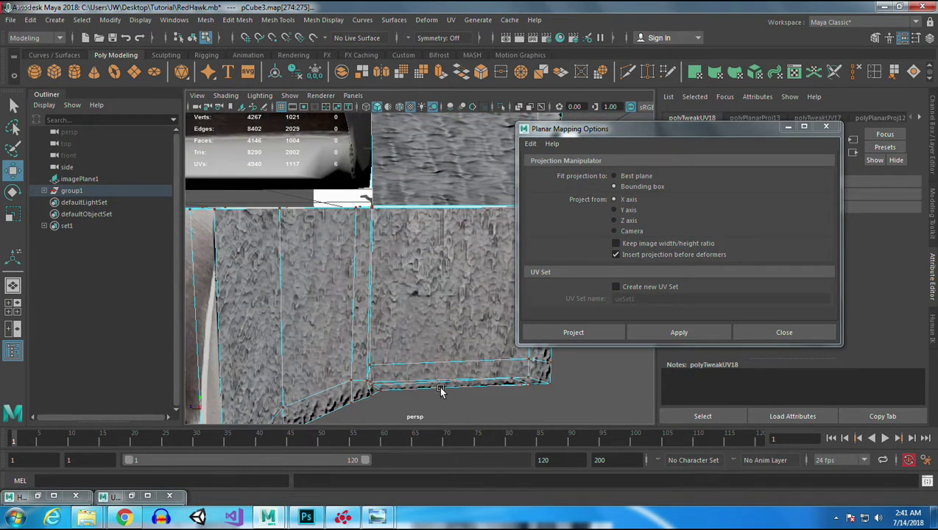
pyautogui.keyDown('alt'); pyautogui.moveTo(442, 396); pyautogui.dragTo(357, 284, button='right'); pyautogui.keyUp('alt')
# - Select the hammer as an object and apply a planar UV projection from the X axis
pyautogui.keyDown('alt'); pyautogui.moveTo(358, 285); pyautogui.dragTo(301, 283); pyautogui.keyUp('alt')
pyautogui.keyDown('alt'); pyautogui.moveTo(301, 283); pyautogui.dragTo(294, 261, button='right'); pyautogui.keyUp('alt')
pyautogui.keyDown('alt'); pyautogui.moveTo(294, 261); pyautogui.dragTo(405, 295); pyautogui.keyUp('alt')
pyautogui.click(366, 266)
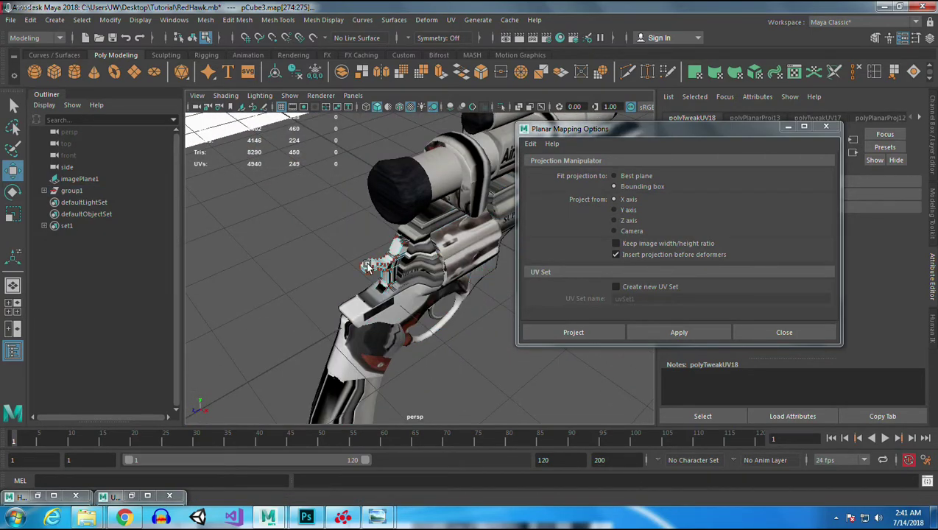
pyautogui.moveTo(366, 266); pyautogui.dragTo(420, 179, button='right')
pyautogui.click(381, 265)
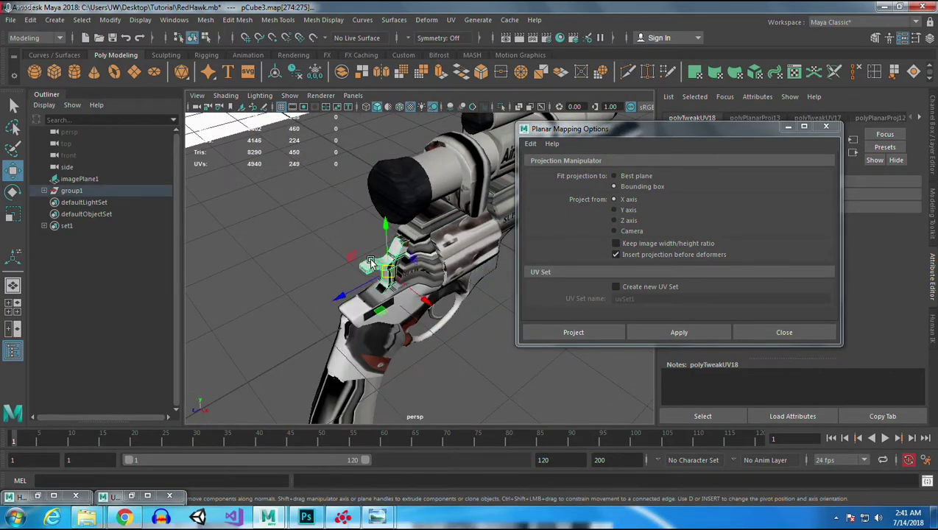
pyautogui.click(695, 72)
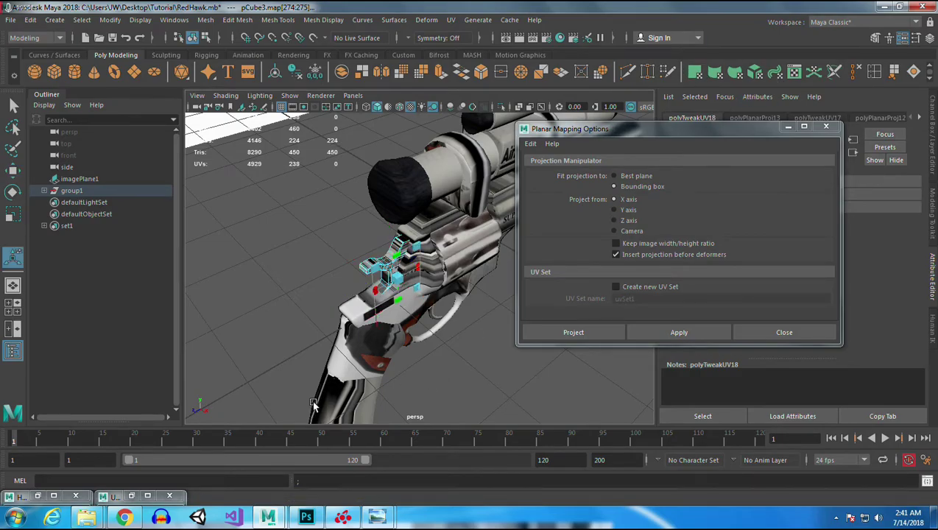
# - Scale down, rotate and move the hammer's UVs onto the light metal frame area above the texture's first grip
pyautogui.click(131, 495)
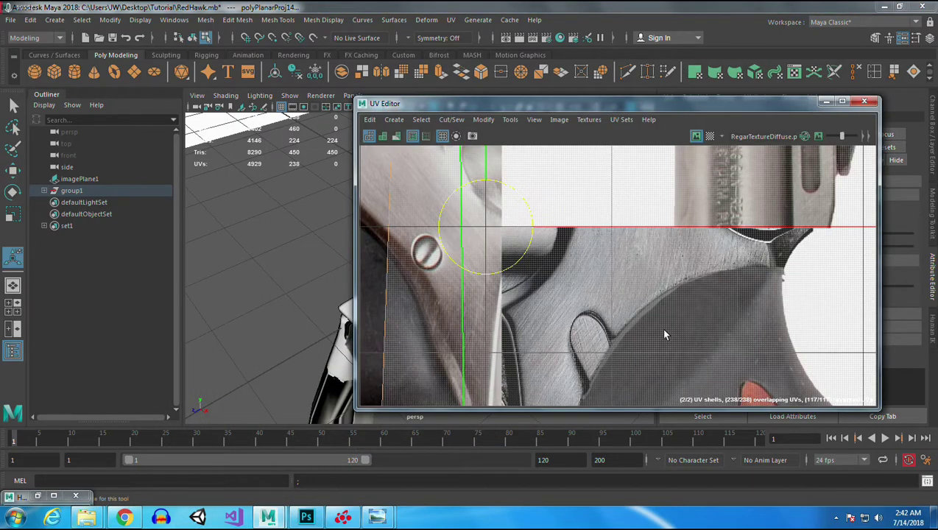
pyautogui.scroll(-8, 664, 329)
pyautogui.keyDown('alt'); pyautogui.moveTo(658, 270); pyautogui.dragTo(661, 247, button='middle'); pyautogui.keyUp('alt')
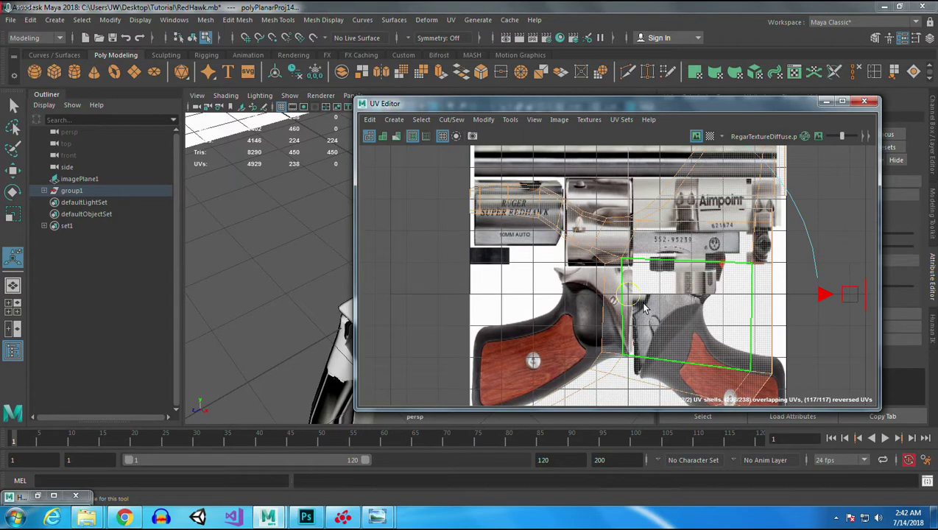
pyautogui.press('w')
pyautogui.moveTo(631, 302); pyautogui.dragTo(605, 287)
pyautogui.press('r')
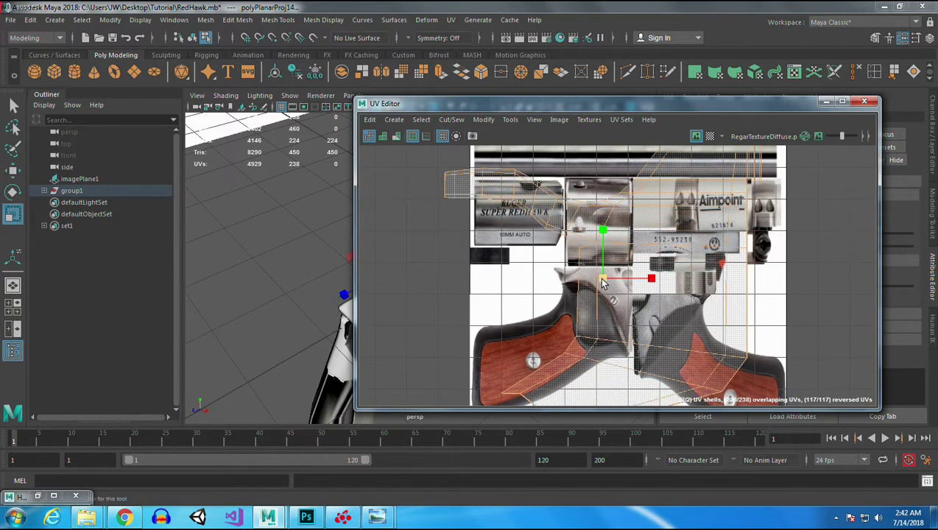
pyautogui.click(551, 291)
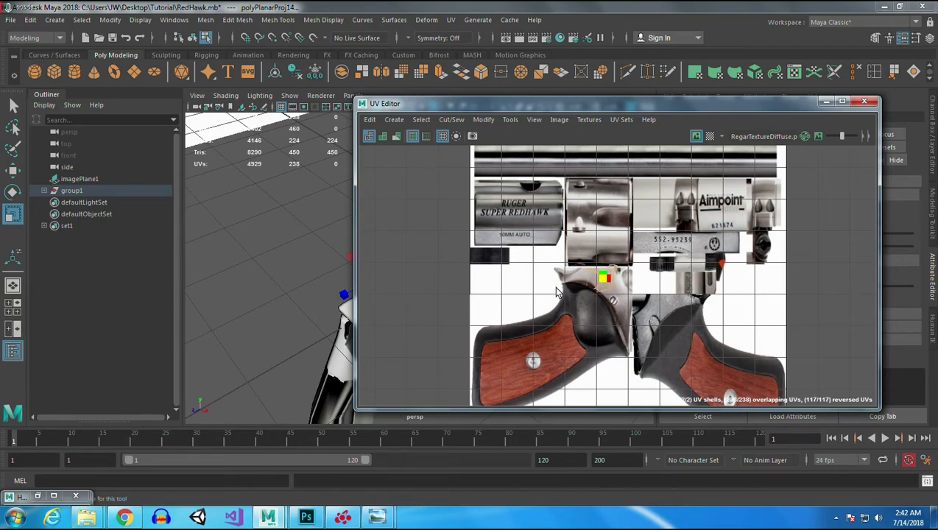
pyautogui.press('e')
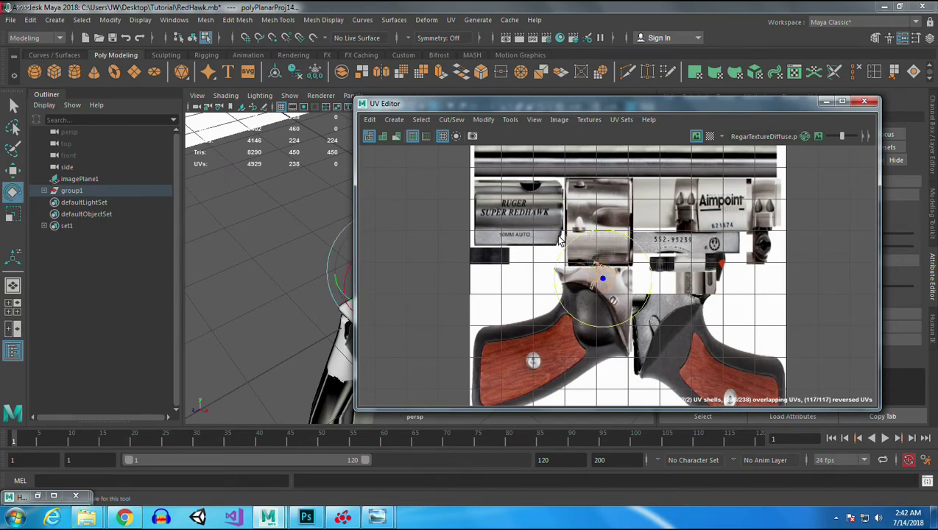
pyautogui.press('w')
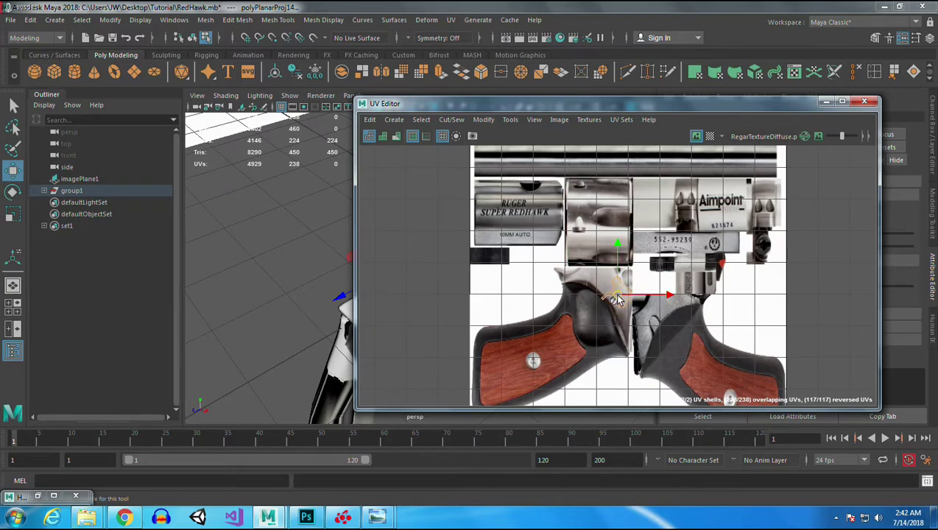
pyautogui.press('r')
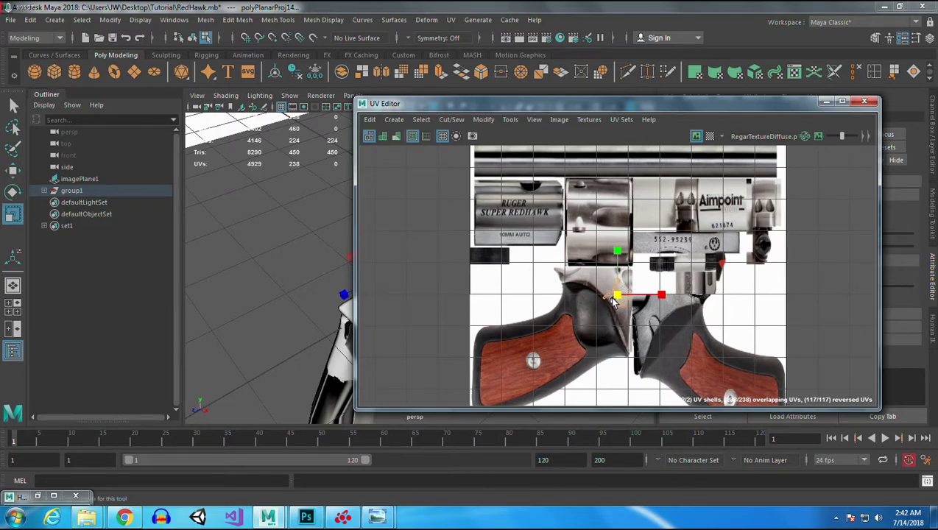
pyautogui.click(825, 101)
# - Return to object selection, deselect everything and examine the revolver from the side
pyautogui.moveTo(397, 182); pyautogui.dragTo(451, 163, button='right')
pyautogui.click(501, 412)
pyautogui.keyDown('alt'); pyautogui.moveTo(498, 415); pyautogui.dragTo(345, 272); pyautogui.keyUp('alt')
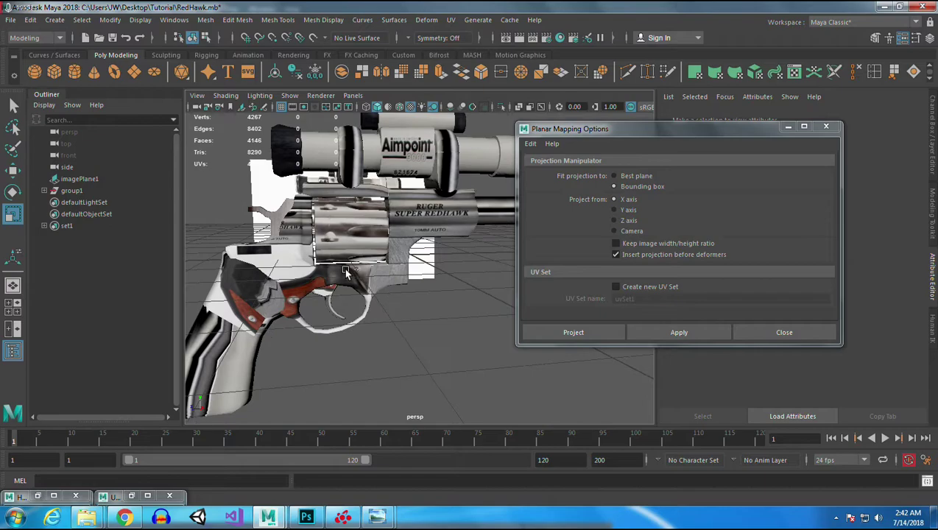
# - Select the grip object and apply a planar UV projection from the X axis
pyautogui.click(269, 298)
pyautogui.keyDown('alt'); pyautogui.moveTo(269, 298); pyautogui.dragTo(437, 340); pyautogui.keyUp('alt')
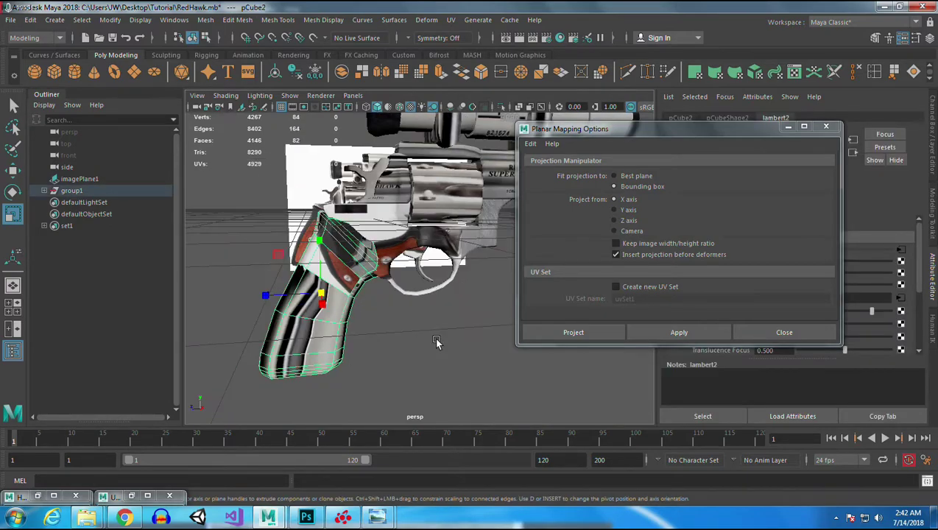
pyautogui.click(695, 73)
pyautogui.click(108, 498)
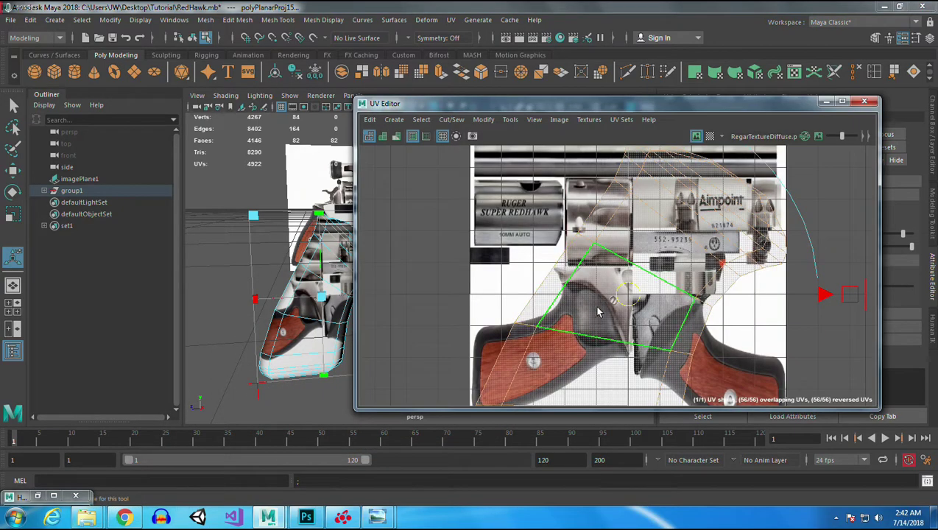
pyautogui.keyDown('alt'); pyautogui.moveTo(755, 287); pyautogui.dragTo(732, 275, button='right'); pyautogui.keyUp('alt')
pyautogui.keyDown('alt'); pyautogui.moveTo(732, 275); pyautogui.dragTo(712, 226, button='middle'); pyautogui.keyUp('alt')
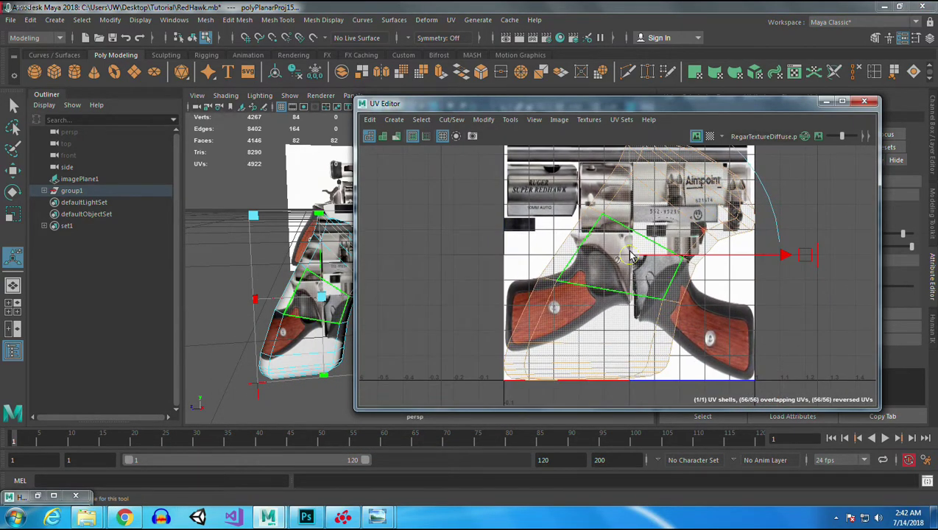
pyautogui.keyDown('alt'); pyautogui.moveTo(263, 352); pyautogui.dragTo(268, 312); pyautogui.keyUp('alt')
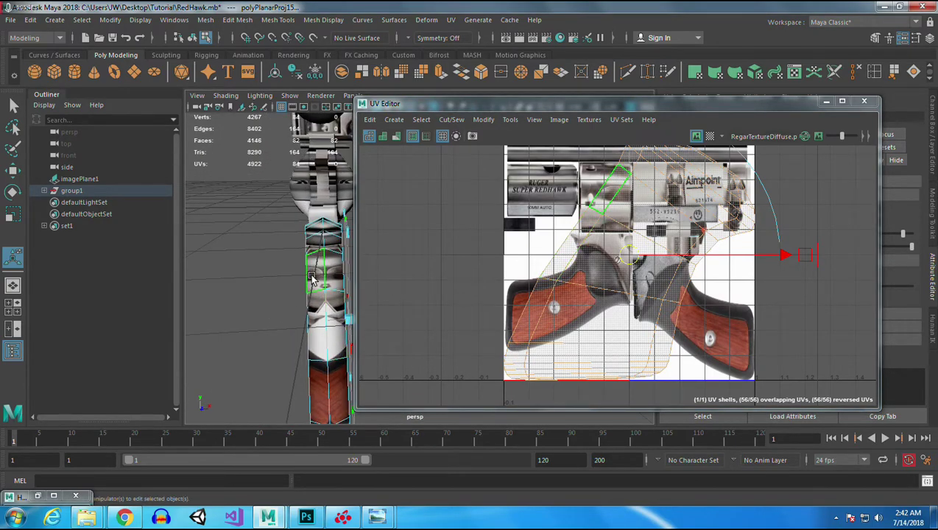
# - Switch the grip to face selection and select only the faces on one half of it
pyautogui.rightClick(312, 276)
pyautogui.click(314, 211)
pyautogui.keyDown('alt'); pyautogui.moveTo(256, 292); pyautogui.dragTo(254, 268); pyautogui.keyUp('alt')
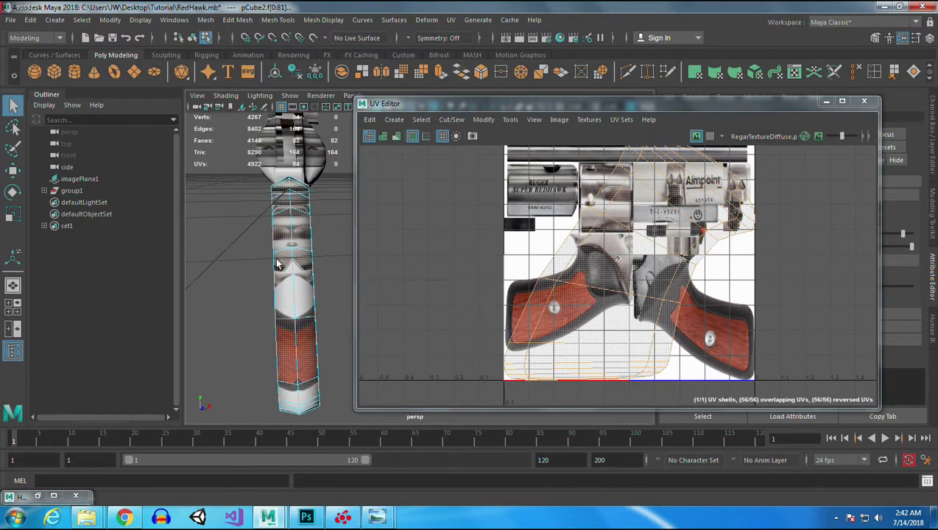
pyautogui.moveTo(304, 298); pyautogui.dragTo(329, 300)
pyautogui.keyDown('ctrl'); pyautogui.moveTo(308, 420); pyautogui.dragTo(307, 421); pyautogui.keyUp('ctrl')
pyautogui.keyDown('alt'); pyautogui.moveTo(287, 325); pyautogui.dragTo(251, 303); pyautogui.keyUp('alt')
pyautogui.keyDown('alt'); pyautogui.moveTo(317, 302); pyautogui.dragTo(779, 96); pyautogui.keyUp('alt')
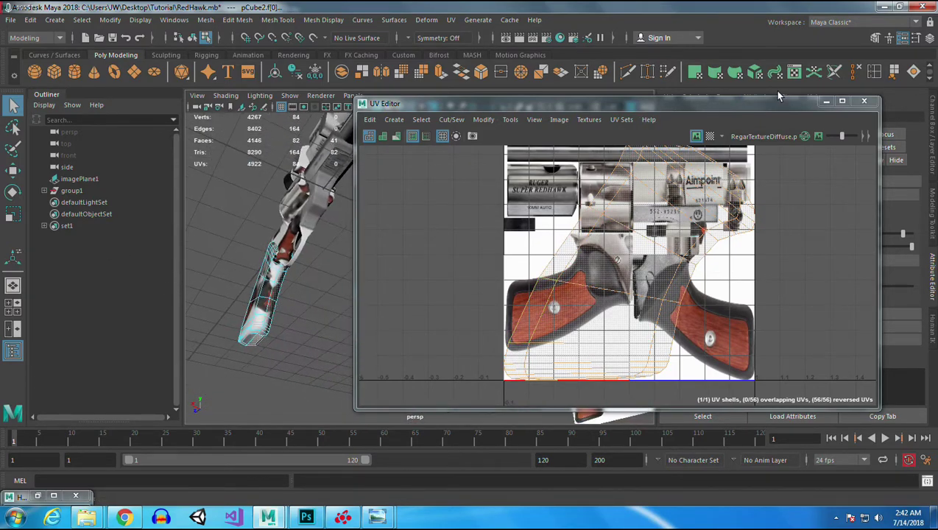
# - Apply a separate planar UV projection from the X axis to the selected half of the grip
pyautogui.click(826, 103)
pyautogui.keyDown('alt'); pyautogui.moveTo(287, 331); pyautogui.dragTo(274, 225); pyautogui.keyUp('alt')
pyautogui.keyDown('alt'); pyautogui.moveTo(274, 225); pyautogui.dragTo(515, 410, button='right'); pyautogui.keyUp('alt')
pyautogui.keyDown('alt'); pyautogui.moveTo(515, 410); pyautogui.dragTo(366, 301, button='middle'); pyautogui.keyUp('alt')
pyautogui.keyDown('alt'); pyautogui.moveTo(366, 301); pyautogui.dragTo(295, 324); pyautogui.keyUp('alt')
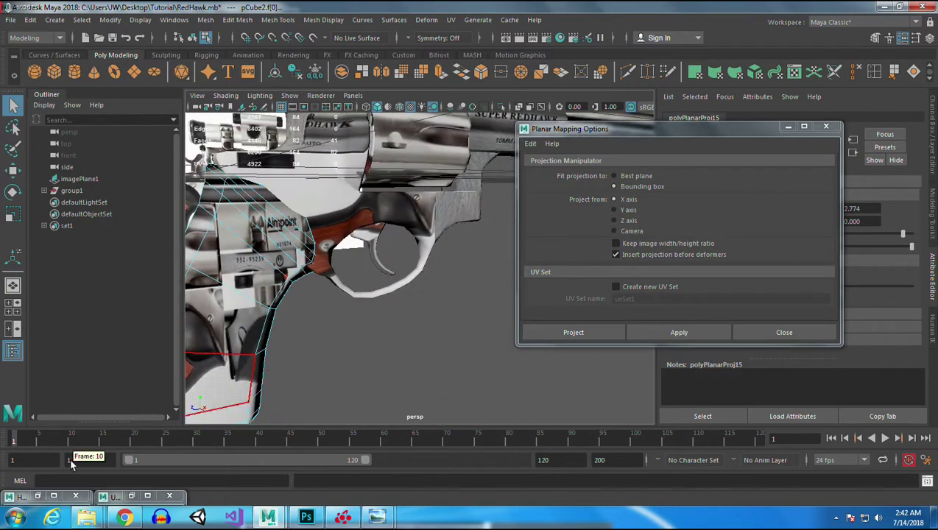
pyautogui.click(705, 76)
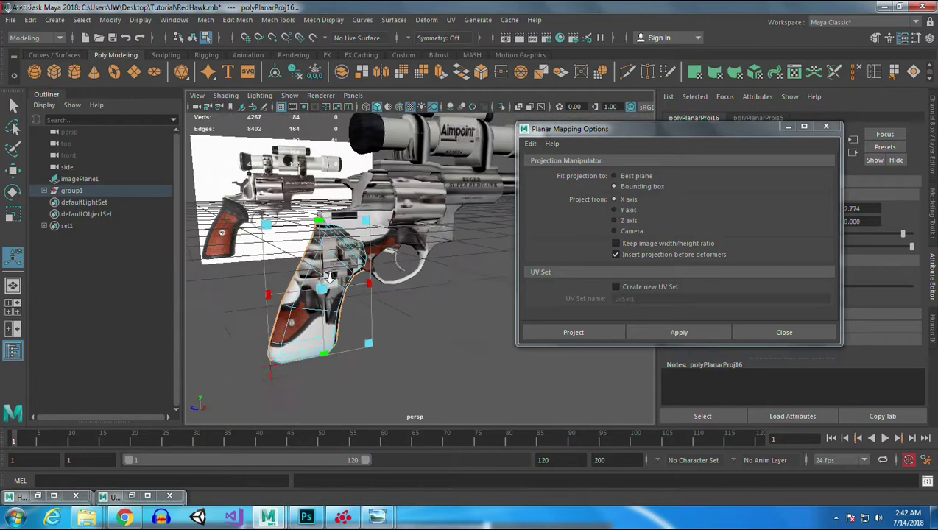
# - Rotate the projected half's UV shell and move it off the texture into empty UV space
pyautogui.keyDown('alt'); pyautogui.moveTo(758, 341); pyautogui.dragTo(674, 362, button='middle'); pyautogui.keyUp('alt')
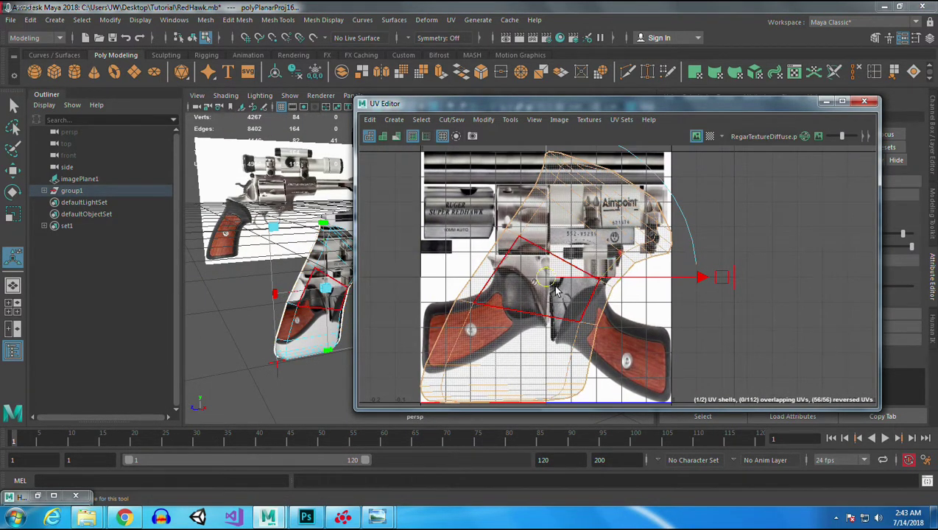
pyautogui.press('e')
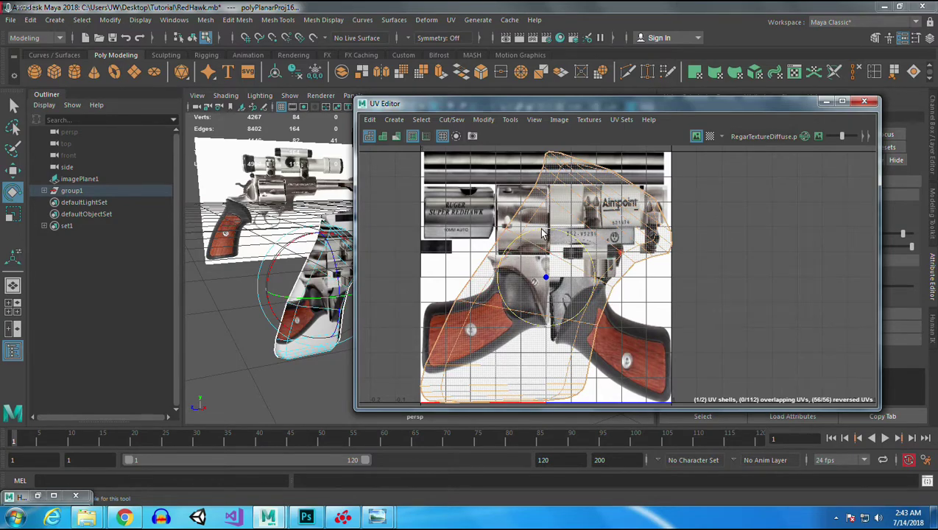
pyautogui.moveTo(548, 234); pyautogui.dragTo(798, 255)
pyautogui.press('w')
# - Select the grip's other UV shell, then rotate, shrink and move it onto the texture's second wooden grip
pyautogui.click(538, 237)
pyautogui.doubleClick(538, 237)
pyautogui.press('e')
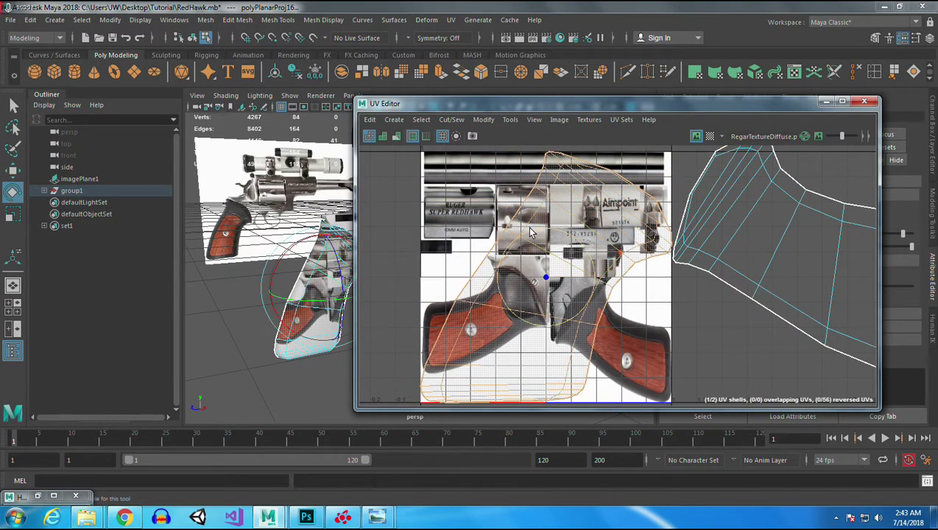
pyautogui.moveTo(528, 232); pyautogui.dragTo(481, 298)
pyautogui.press('w')
pyautogui.moveTo(549, 282); pyautogui.dragTo(616, 348)
pyautogui.press('e')
pyautogui.moveTo(605, 301); pyautogui.dragTo(610, 341)
pyautogui.press('w')
pyautogui.press('w')
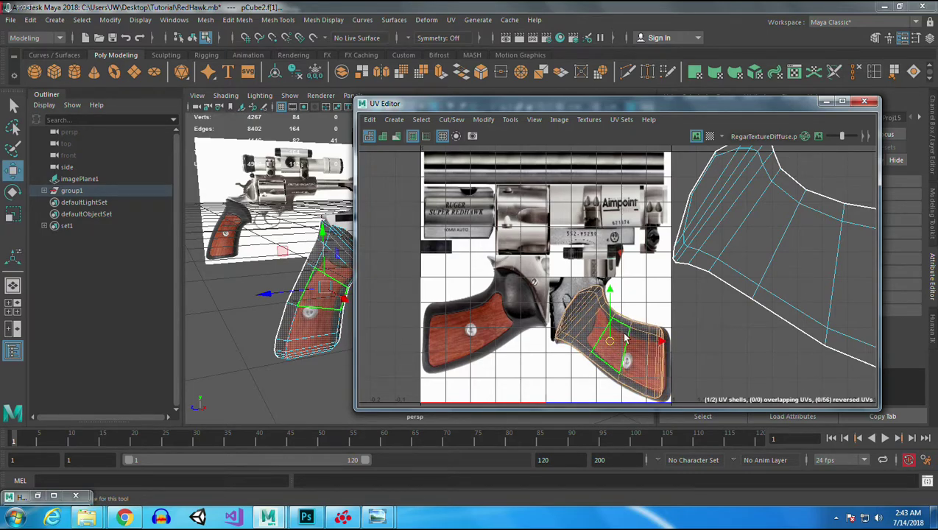
# - Undo the last shell adjustment and nudge the shell to line up with the second grip's outline
pyautogui.hotkey('ctrl', 'z')
pyautogui.keyDown('alt'); pyautogui.moveTo(633, 312); pyautogui.dragTo(616, 288, button='middle'); pyautogui.keyUp('alt')
pyautogui.keyDown('alt'); pyautogui.moveTo(617, 288); pyautogui.dragTo(681, 397, button='right'); pyautogui.keyUp('alt')
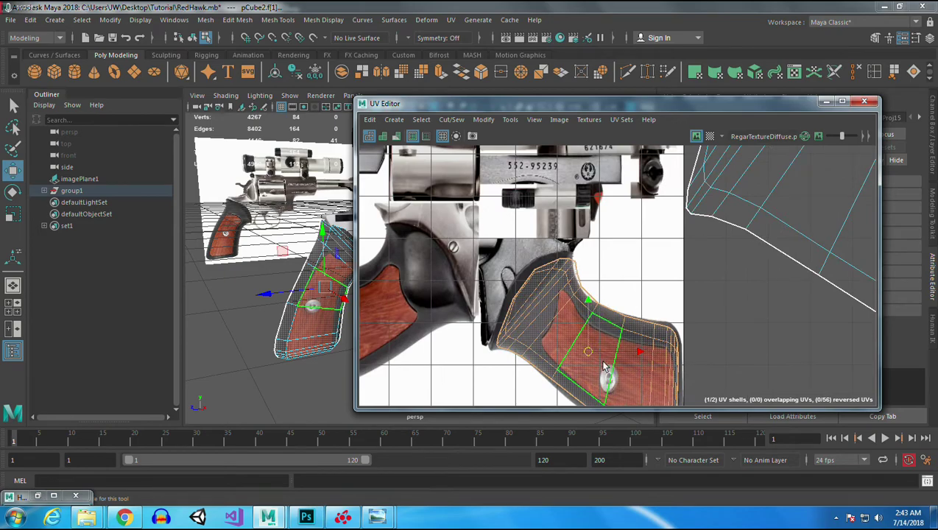
pyautogui.moveTo(585, 349); pyautogui.dragTo(581, 345)
# - Switch to UV selection and shift the UV columns across the wood panel and butt end to match the grip's outline
pyautogui.moveTo(565, 292); pyautogui.dragTo(620, 312, button='right')
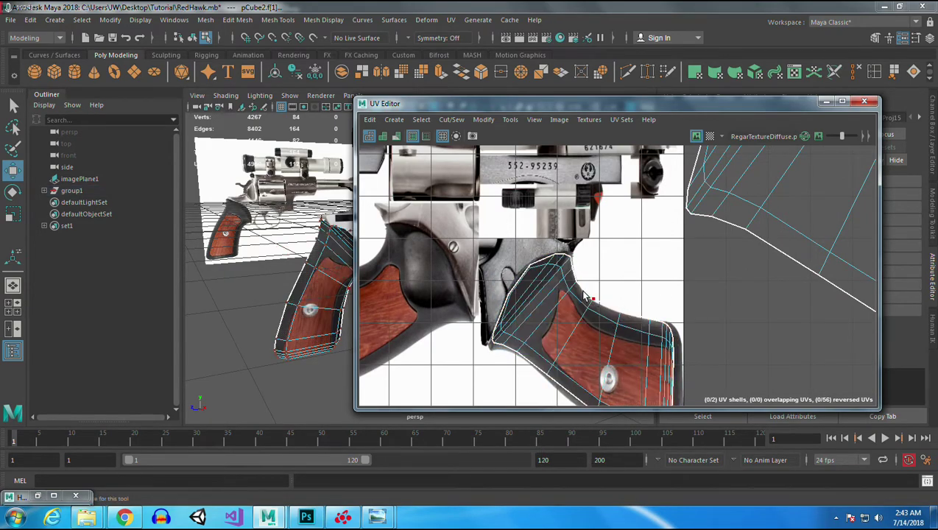
pyautogui.moveTo(603, 321); pyautogui.dragTo(605, 322)
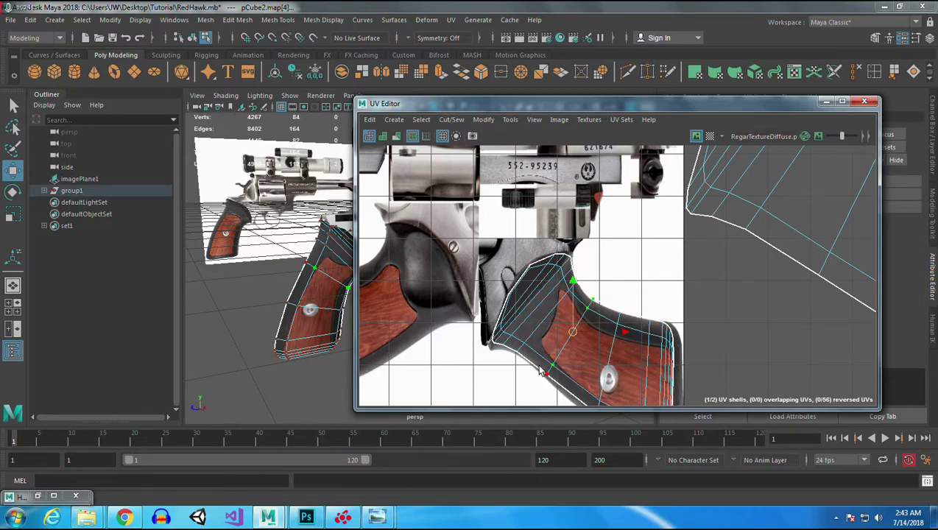
pyautogui.moveTo(568, 337); pyautogui.dragTo(567, 339)
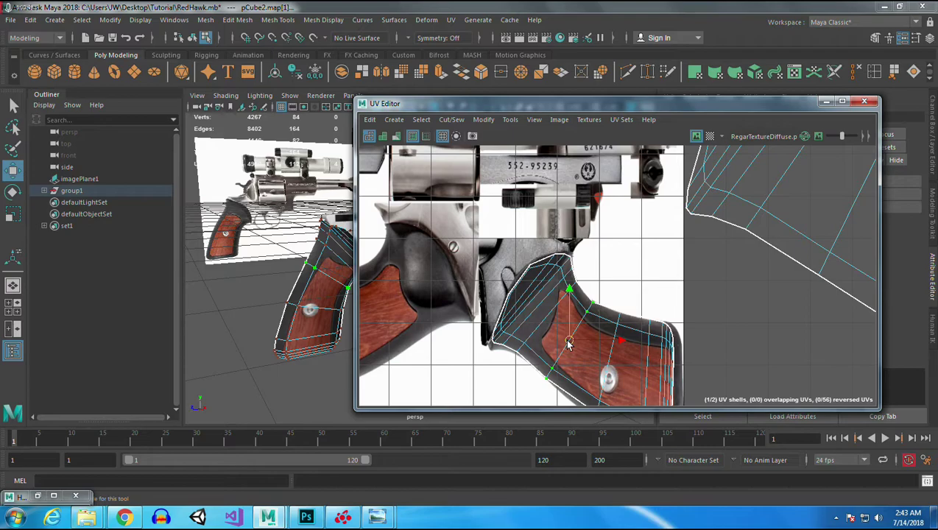
pyautogui.moveTo(628, 332); pyautogui.dragTo(629, 333)
pyautogui.keyDown('alt'); pyautogui.moveTo(616, 356); pyautogui.dragTo(601, 271, button='middle'); pyautogui.keyUp('alt')
pyautogui.keyDown('shift'); pyautogui.moveTo(569, 296); pyautogui.dragTo(591, 344); pyautogui.keyUp('shift')
pyautogui.moveTo(593, 276); pyautogui.dragTo(592, 279)
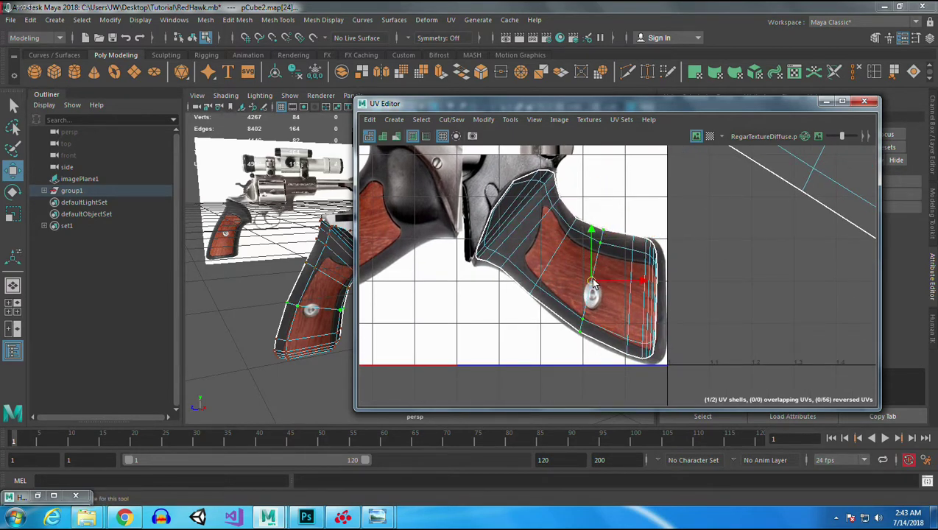
pyautogui.moveTo(662, 329); pyautogui.dragTo(660, 364)
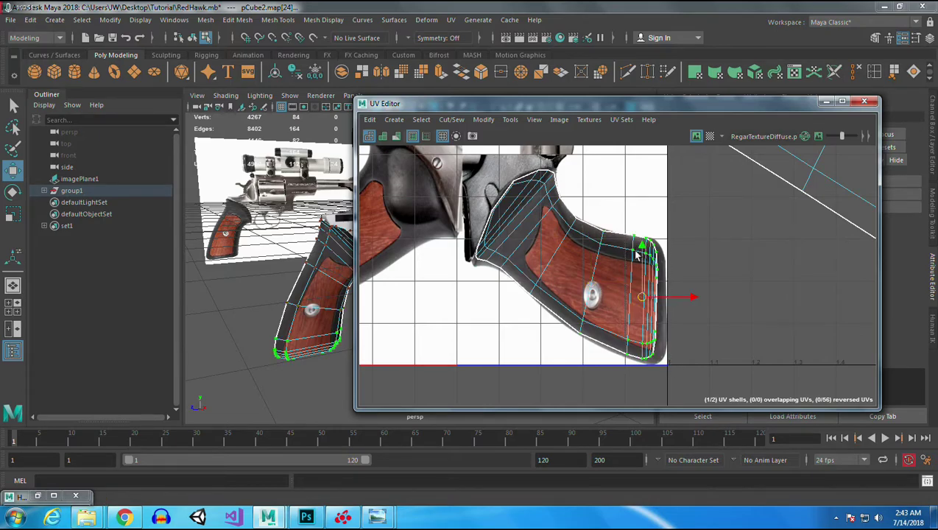
pyautogui.moveTo(642, 249); pyautogui.dragTo(641, 251)
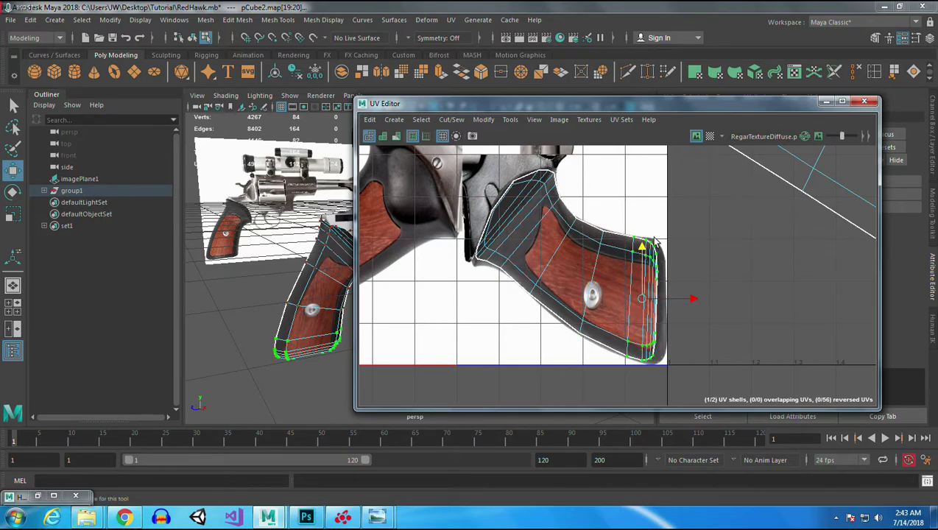
# - Check the grip's butt on the model and move the butt-end UVs outward onto the texture's dark rim
pyautogui.click(838, 102)
pyautogui.scroll(5, 379, 355)
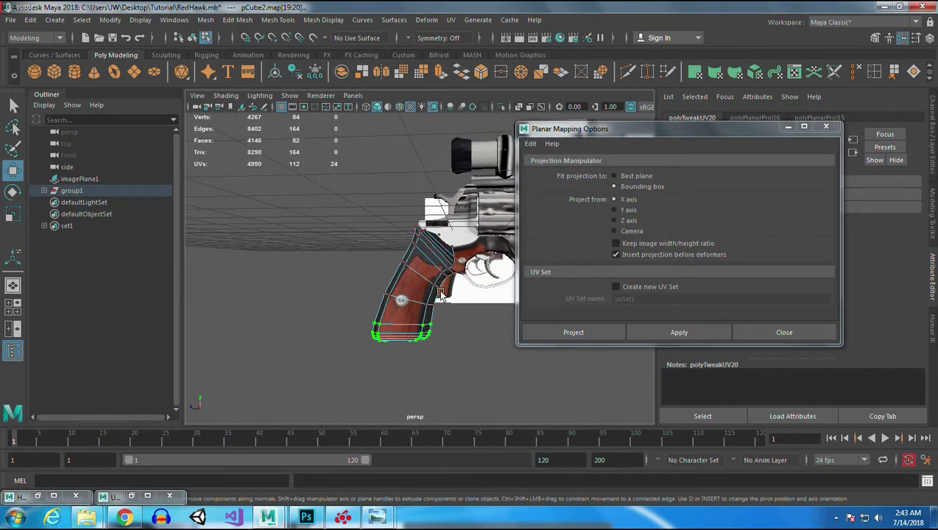
pyautogui.keyDown('alt'); pyautogui.moveTo(472, 397); pyautogui.dragTo(408, 349); pyautogui.keyUp('alt')
pyautogui.keyDown('alt'); pyautogui.moveTo(408, 349); pyautogui.dragTo(382, 301, button='right'); pyautogui.keyUp('alt')
pyautogui.keyDown('alt'); pyautogui.moveTo(382, 301); pyautogui.dragTo(348, 303); pyautogui.keyUp('alt')
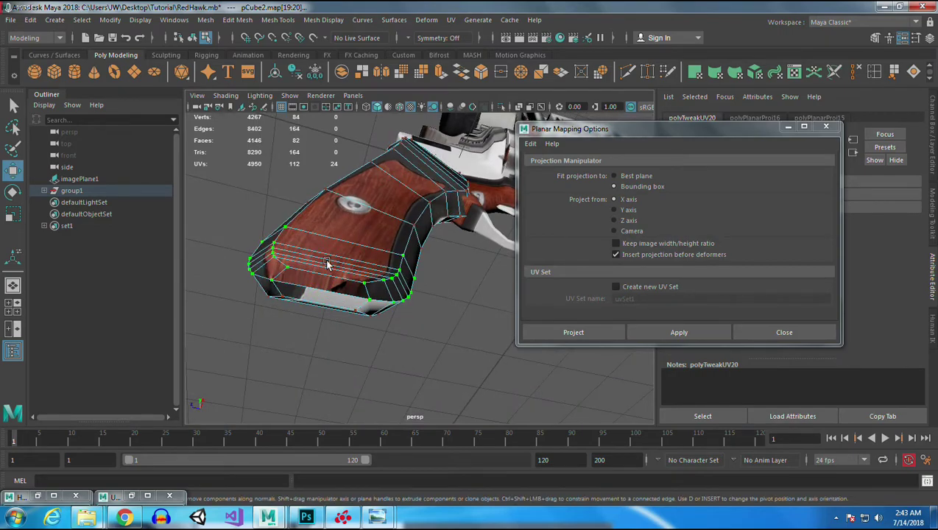
pyautogui.click(131, 495)
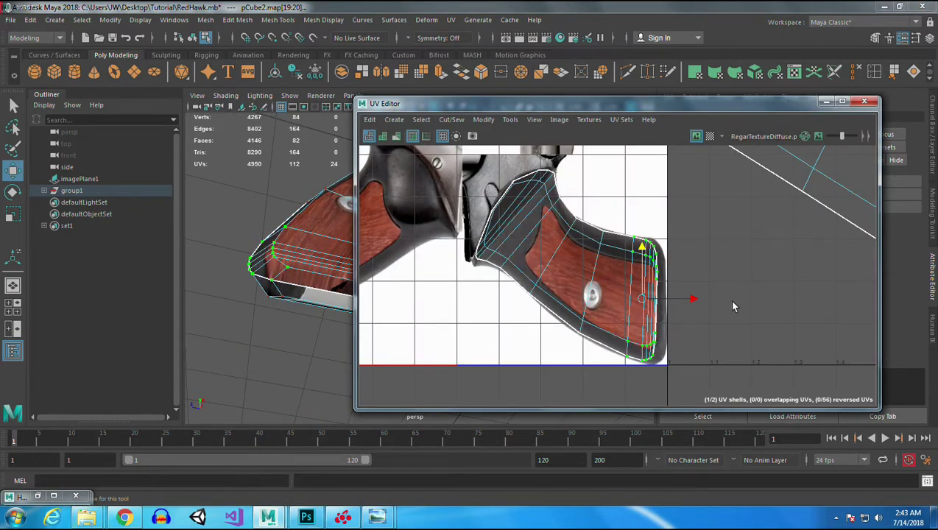
pyautogui.keyDown('alt'); pyautogui.moveTo(699, 264); pyautogui.dragTo(651, 234, button='middle'); pyautogui.keyUp('alt')
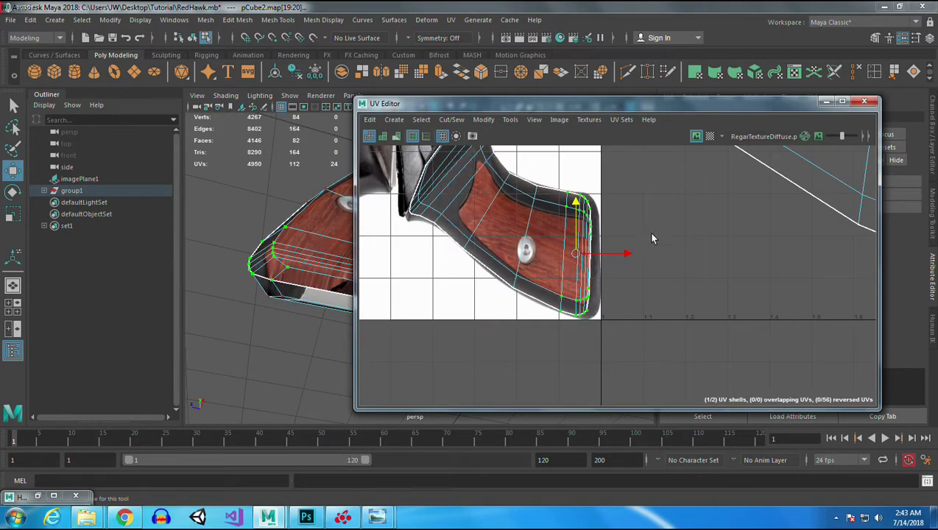
pyautogui.scroll(3, 652, 234)
pyautogui.moveTo(648, 398); pyautogui.dragTo(648, 398)
pyautogui.moveTo(562, 268); pyautogui.dragTo(566, 270)
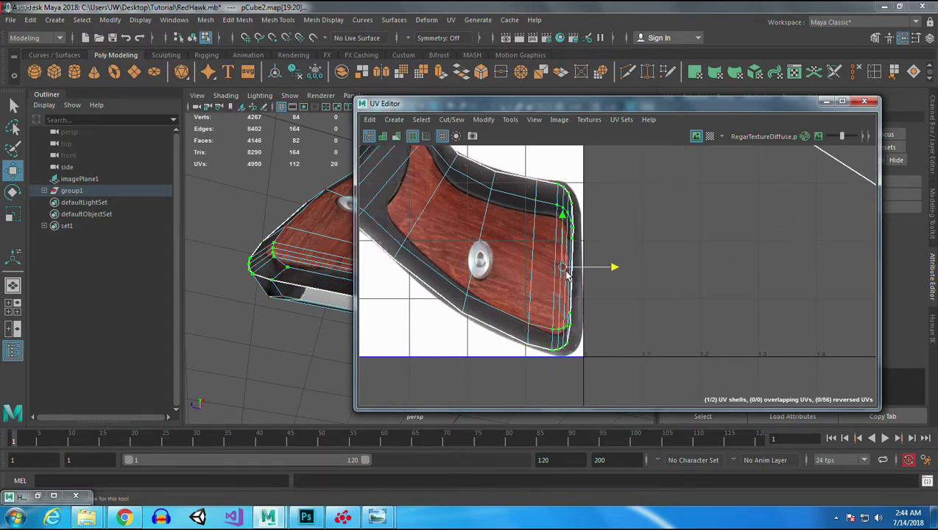
pyautogui.press('e')
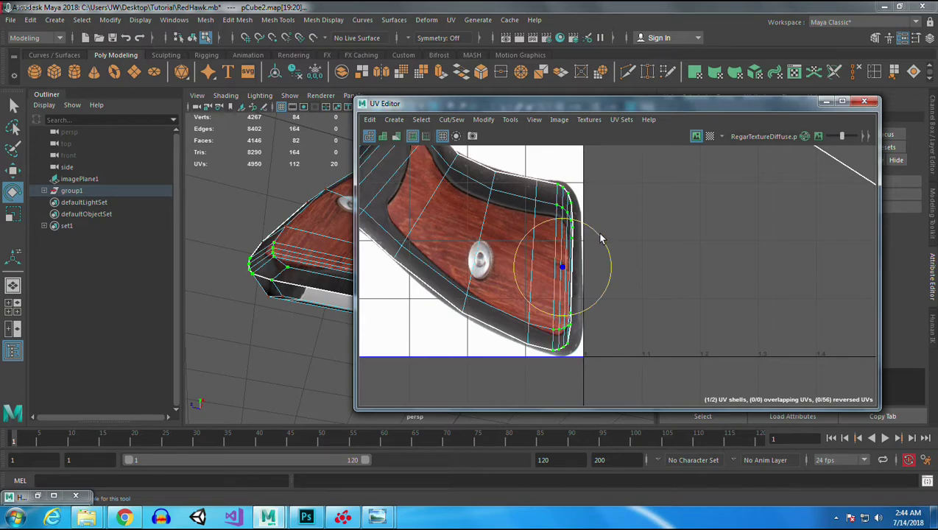
pyautogui.press('w')
pyautogui.moveTo(564, 267); pyautogui.dragTo(571, 269)
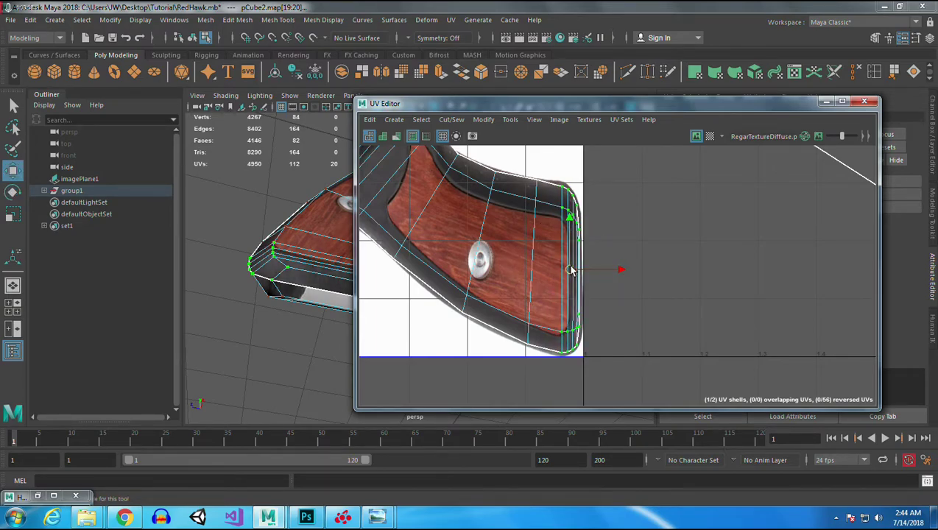
# - Check the grip's edge for white bleed and move the UVs along its inner curve inward onto the dark border
pyautogui.click(826, 101)
pyautogui.keyDown('alt'); pyautogui.moveTo(387, 316); pyautogui.dragTo(297, 327); pyautogui.keyUp('alt')
pyautogui.keyDown('alt'); pyautogui.moveTo(297, 327); pyautogui.dragTo(425, 347, button='right'); pyautogui.keyUp('alt')
pyautogui.keyDown('alt'); pyautogui.moveTo(415, 246); pyautogui.dragTo(366, 250, button='middle'); pyautogui.keyUp('alt')
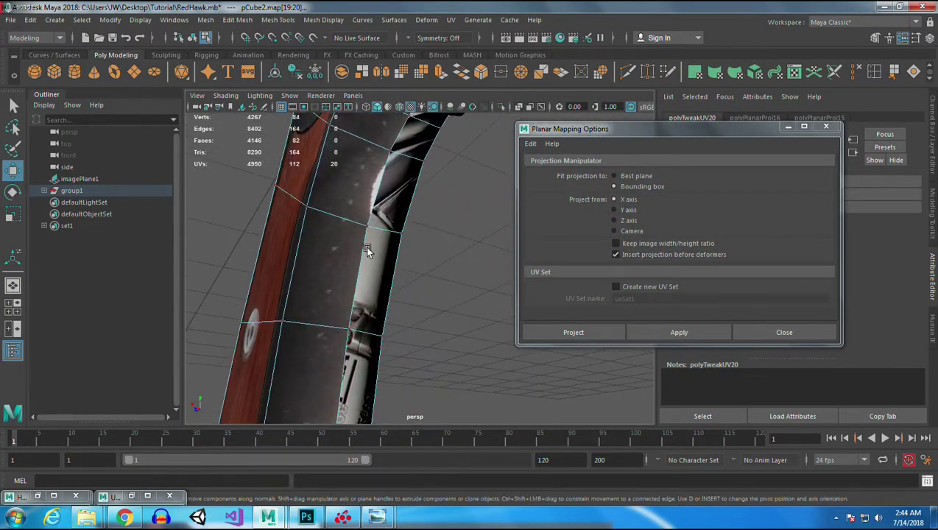
pyautogui.click(131, 495)
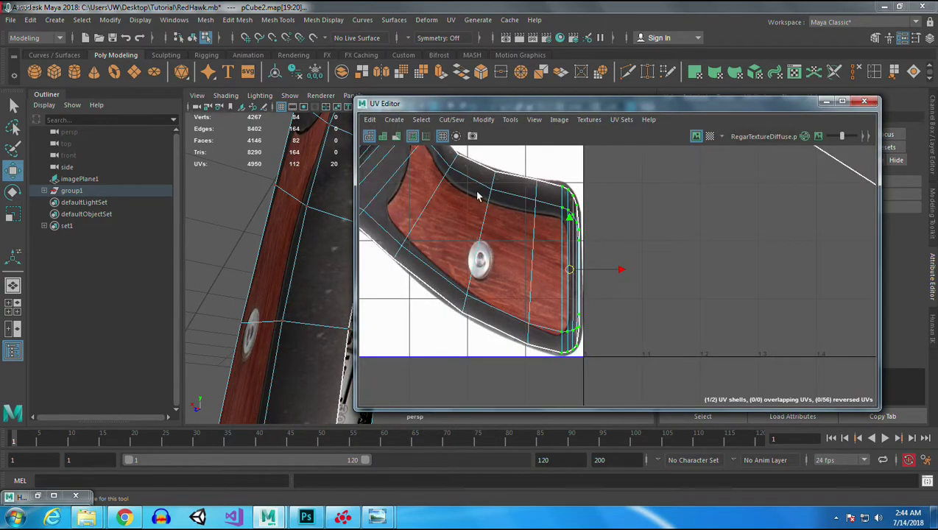
pyautogui.scroll(5, 615, 376)
pyautogui.click(558, 244)
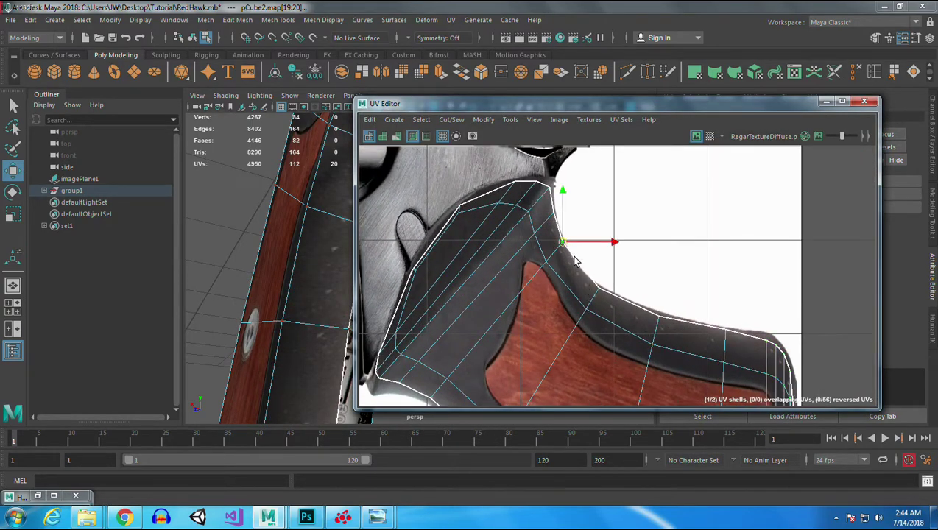
pyautogui.moveTo(553, 245); pyautogui.dragTo(585, 296)
pyautogui.click(552, 255)
pyautogui.moveTo(543, 234); pyautogui.dragTo(548, 254)
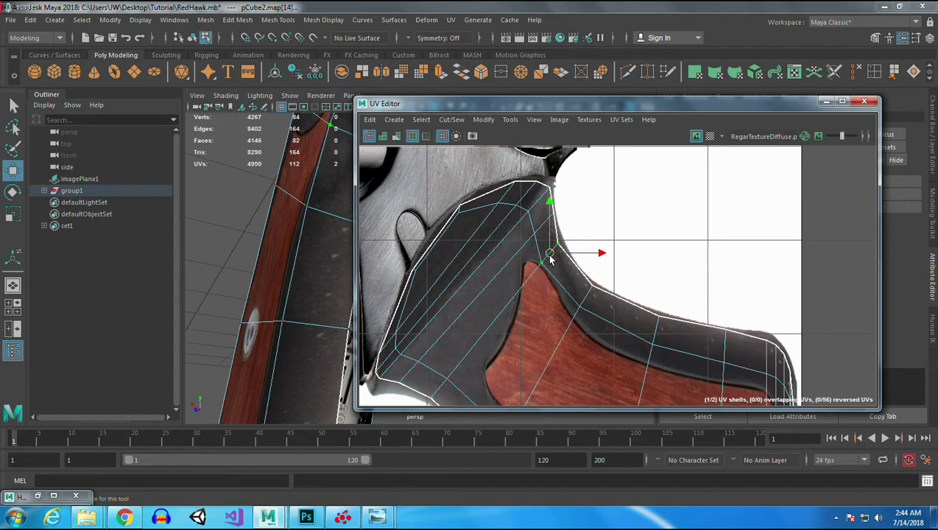
# - Nudge the UVs near the butt end down to fit the outline of the texture's second grip
pyautogui.click(825, 101)
pyautogui.keyDown('alt'); pyautogui.moveTo(359, 277); pyautogui.dragTo(370, 310); pyautogui.keyUp('alt')
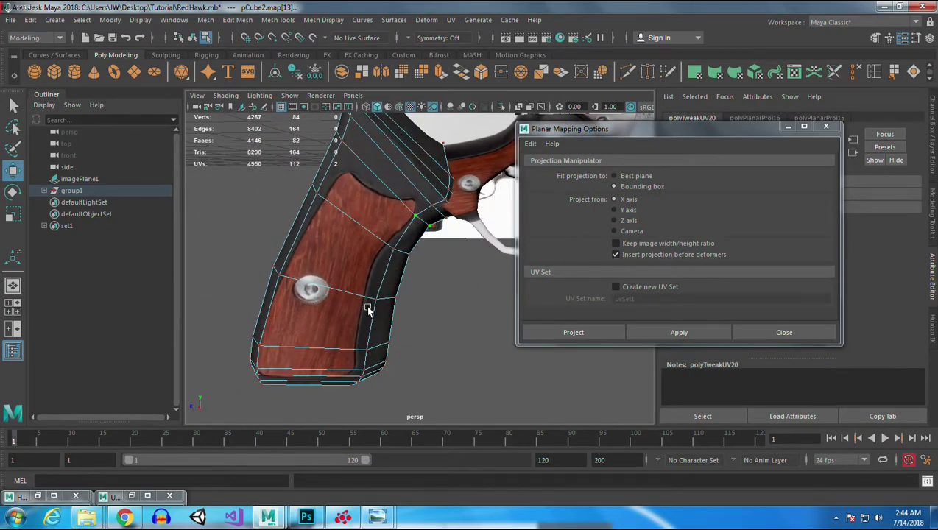
pyautogui.click(131, 497)
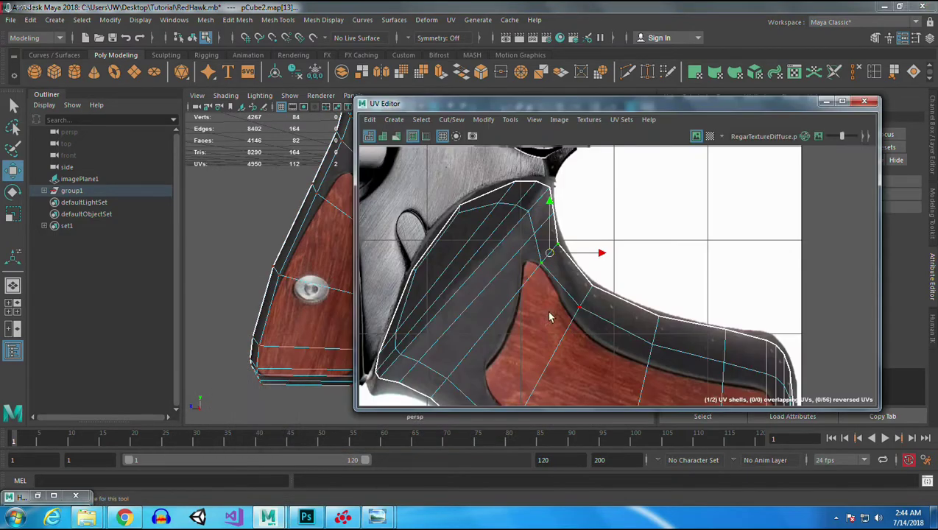
pyautogui.keyDown('alt'); pyautogui.moveTo(678, 313); pyautogui.dragTo(647, 217, button='middle'); pyautogui.keyUp('alt')
pyautogui.moveTo(665, 307)
pyautogui.mouseDown()
pyautogui.moveTo(688, 344)
pyautogui.moveTo(746, 327)
pyautogui.mouseUp()
pyautogui.moveTo(708, 279); pyautogui.dragTo(708, 291)
# - Select all UVs of the grip's unmapped half on the model and locate its shell in the UV Editor
pyautogui.click(826, 104)
pyautogui.keyDown('alt'); pyautogui.moveTo(349, 313); pyautogui.dragTo(377, 300); pyautogui.keyUp('alt')
pyautogui.keyDown('alt'); pyautogui.moveTo(387, 297); pyautogui.dragTo(440, 248, button='middle'); pyautogui.keyUp('alt')
pyautogui.keyDown('alt'); pyautogui.moveTo(418, 267); pyautogui.dragTo(509, 315); pyautogui.keyUp('alt')
pyautogui.scroll(-4, 416, 239)
pyautogui.doubleClick(431, 250)
pyautogui.click(787, 127)
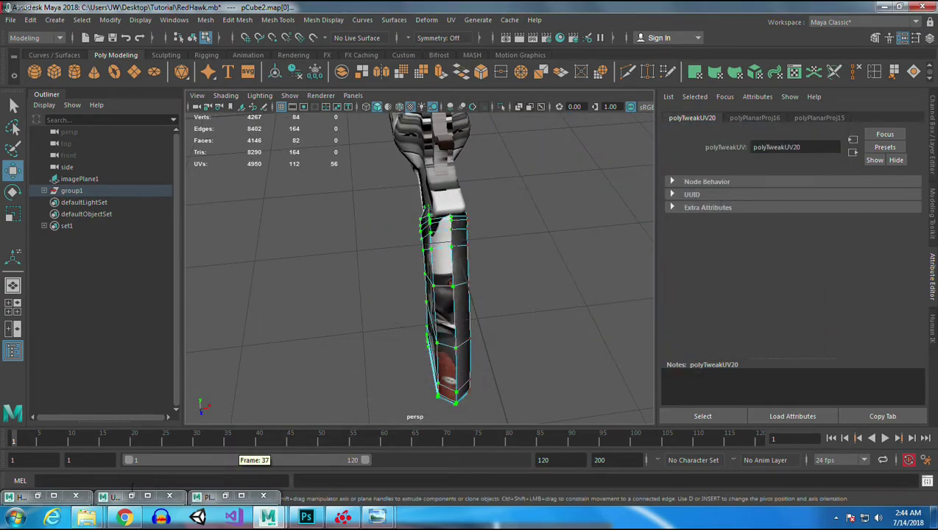
pyautogui.click(131, 496)
pyautogui.scroll(-5, 671, 297)
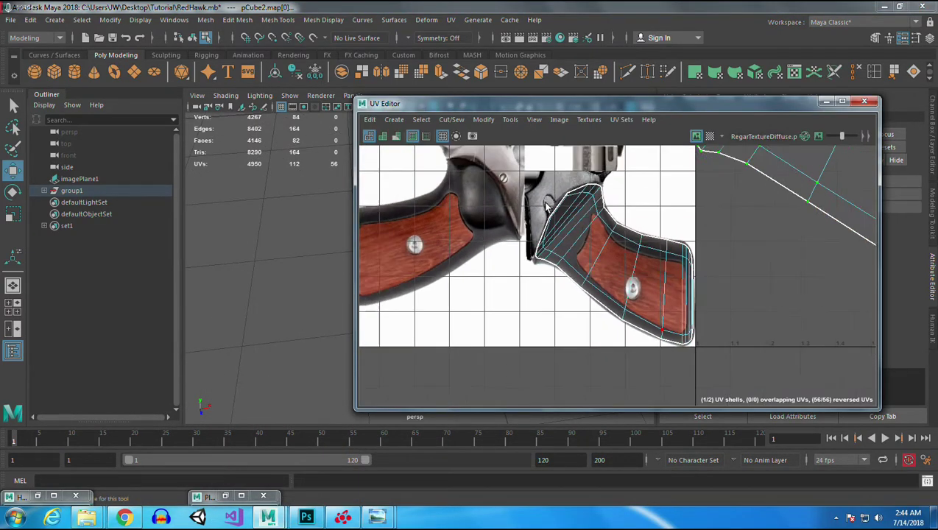
pyautogui.keyDown('alt'); pyautogui.moveTo(574, 247); pyautogui.dragTo(538, 345, button='middle'); pyautogui.keyUp('alt')
pyautogui.keyDown('alt'); pyautogui.moveTo(756, 285); pyautogui.dragTo(472, 320, button='middle'); pyautogui.keyUp('alt')
pyautogui.scroll(-3, 657, 243)
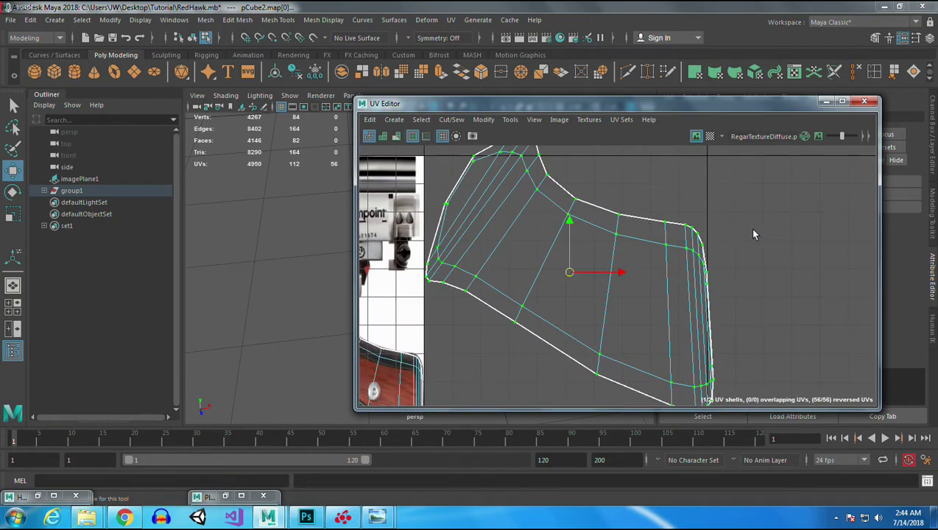
# - Set the image scale of polyPlanarProj16 to -1 in both directions
pyautogui.click(825, 102)
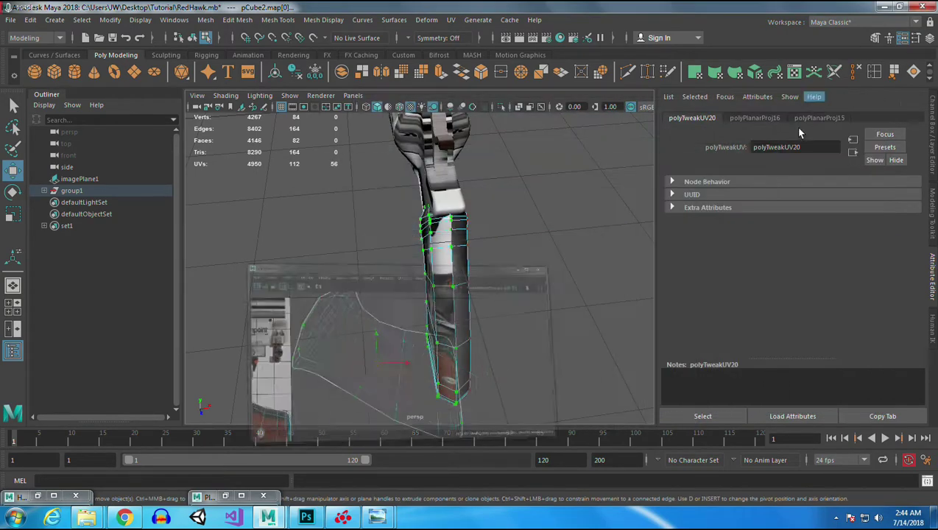
pyautogui.click(757, 118)
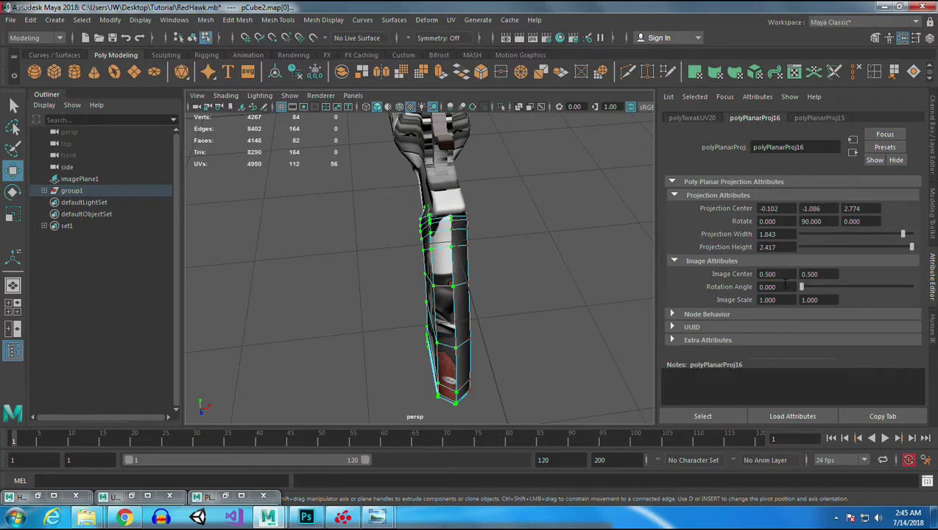
pyautogui.moveTo(784, 298); pyautogui.dragTo(703, 324)
pyautogui.write('-1')
pyautogui.press('Return')
pyautogui.press('Tab')
pyautogui.write('-1')
pyautogui.press('Return')
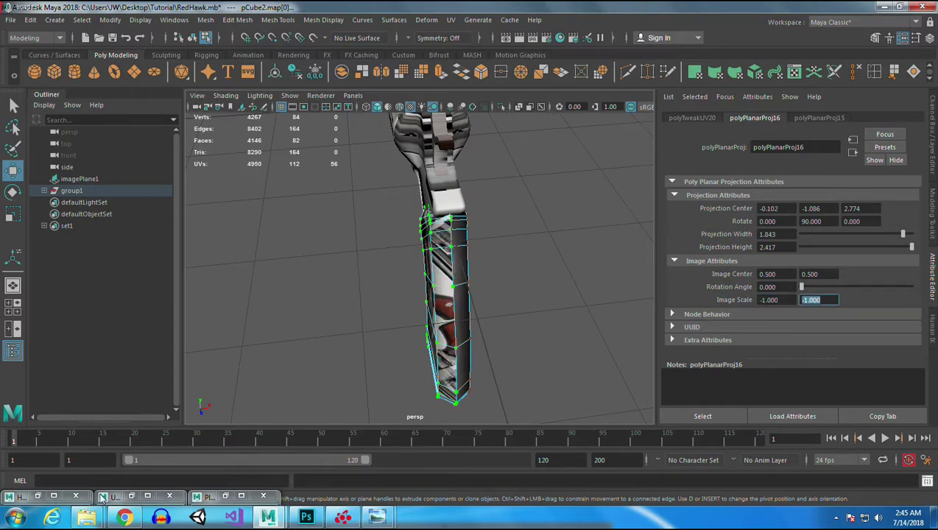
# - Move and rotate the second grip half's UV shell over the texture and scale it down to about the grip's size
pyautogui.click(131, 496)
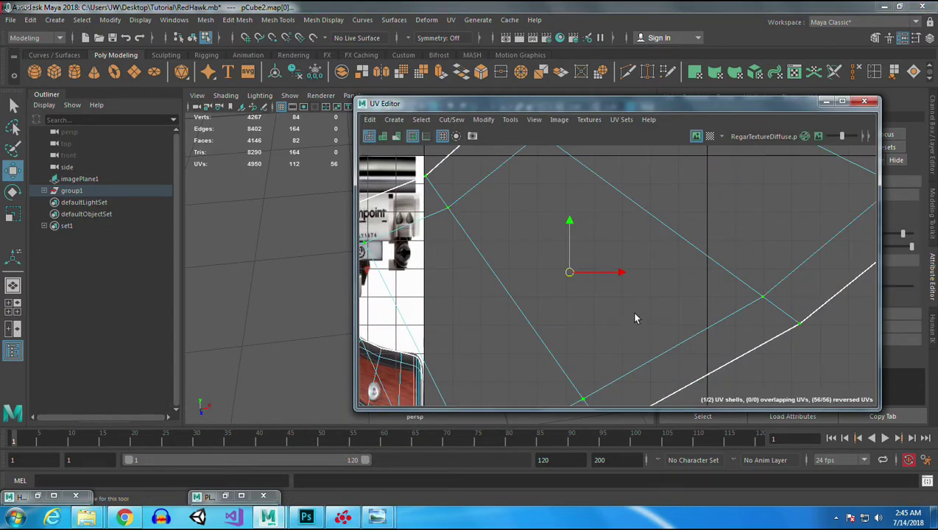
pyautogui.scroll(-3, 634, 315)
pyautogui.keyDown('alt'); pyautogui.moveTo(567, 273); pyautogui.dragTo(594, 256, button='middle'); pyautogui.keyUp('alt')
pyautogui.moveTo(623, 270); pyautogui.dragTo(478, 297)
pyautogui.press('e')
pyautogui.moveTo(473, 246); pyautogui.dragTo(497, 335)
pyautogui.moveTo(631, 105); pyautogui.dragTo(419, 80)
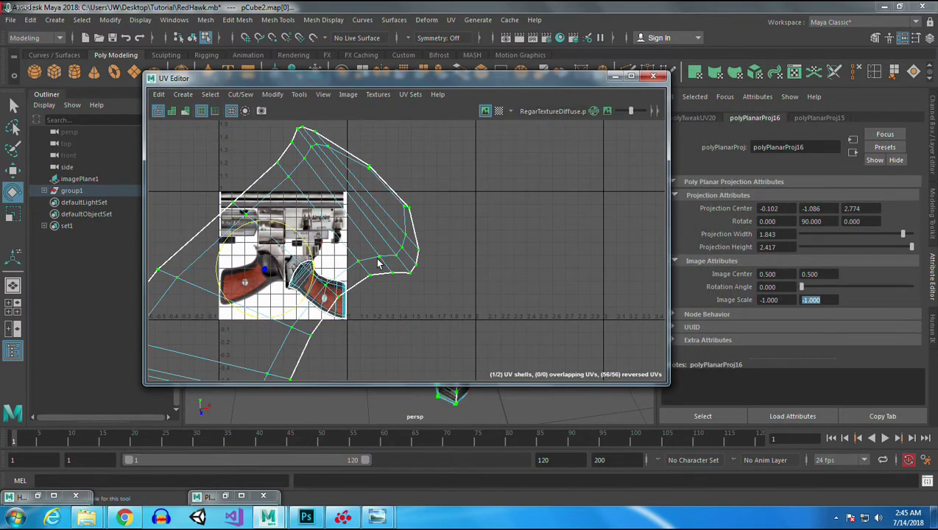
pyautogui.press('r')
pyautogui.moveTo(265, 268); pyautogui.dragTo(230, 281)
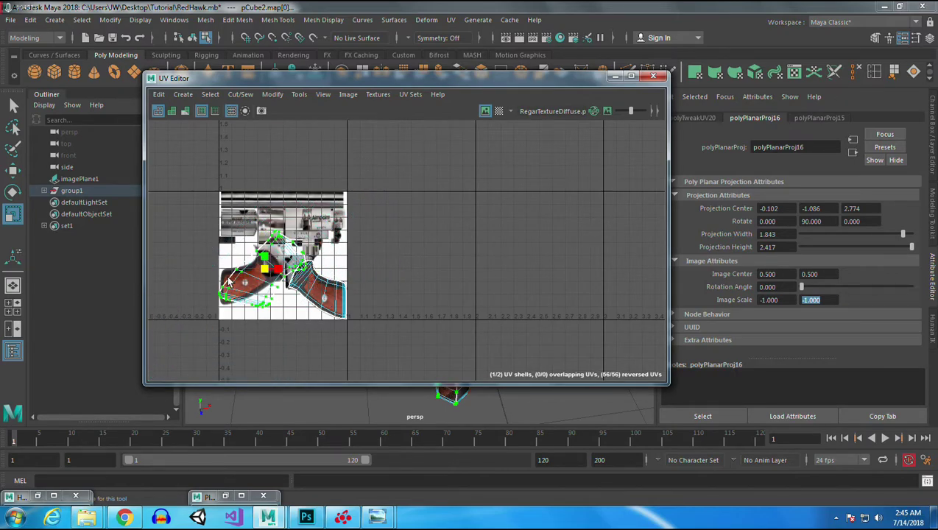
# - Set the planar projection's image scale to 1 in both directions
pyautogui.write('1')
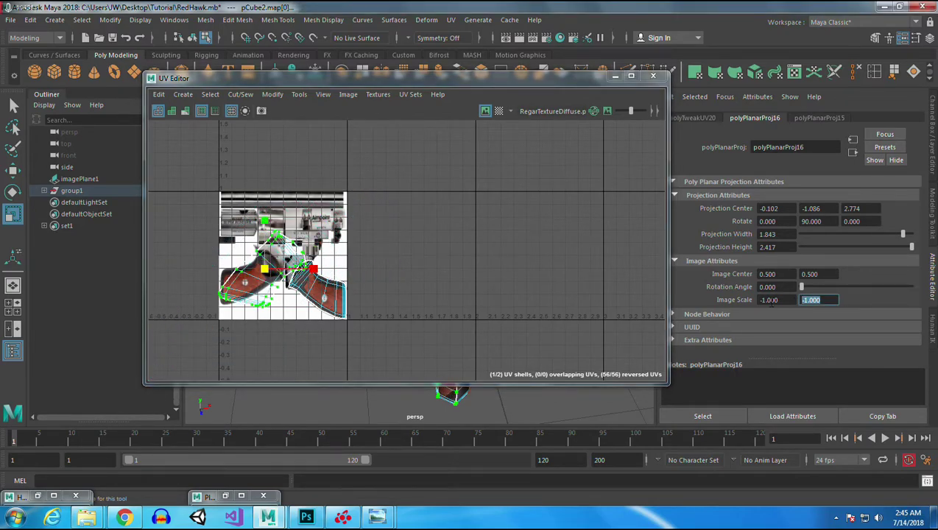
pyautogui.press('Return')
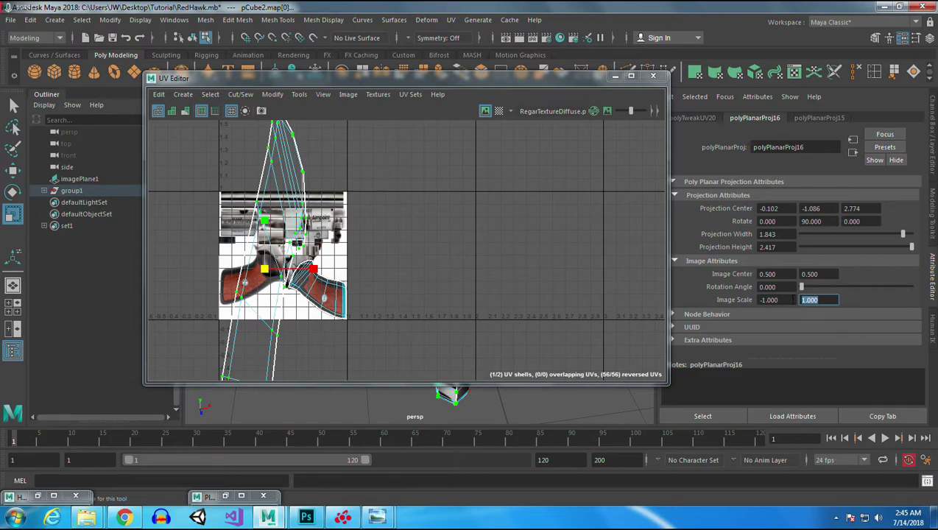
pyautogui.hotkey('shift', 'Tab')
pyautogui.write('1')
pyautogui.press('Return')
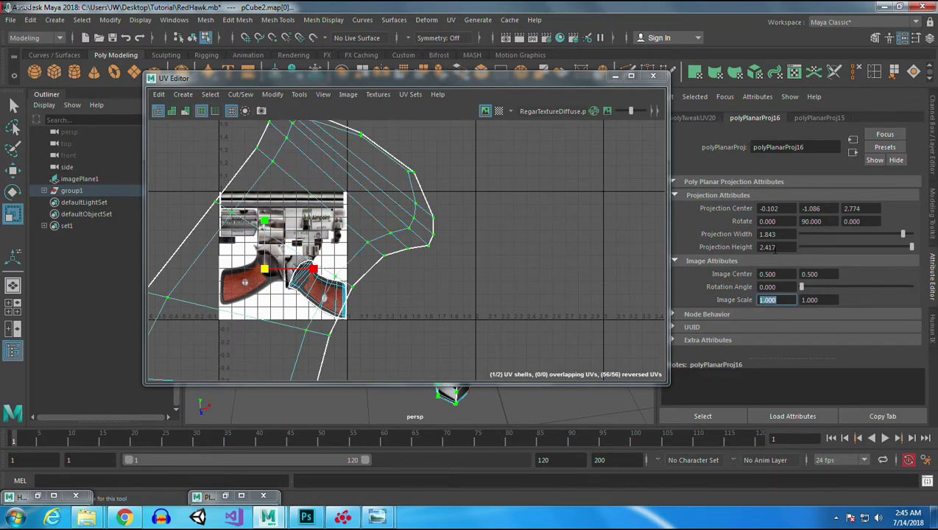
# - Set the planar projection's center to 0.102, 1.086, -2.774
pyautogui.click(760, 234)
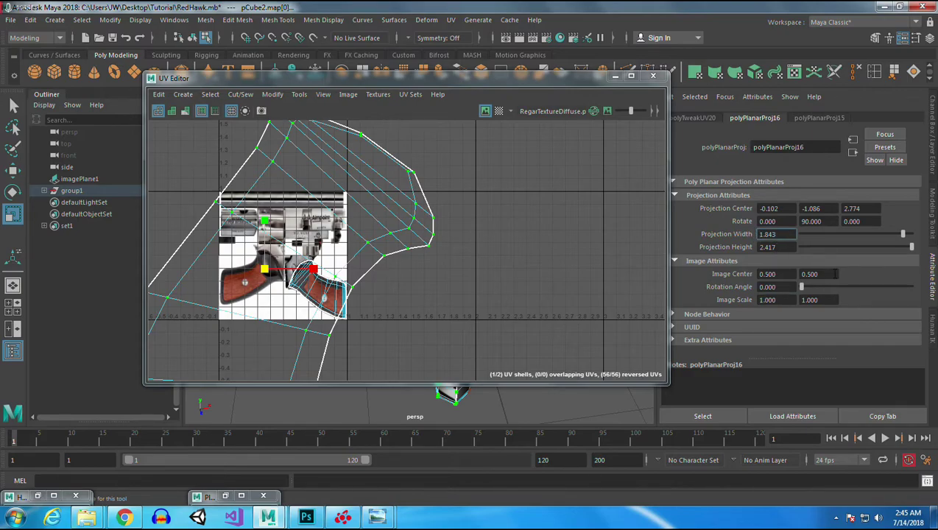
pyautogui.click(788, 208)
pyautogui.click(316, 270)
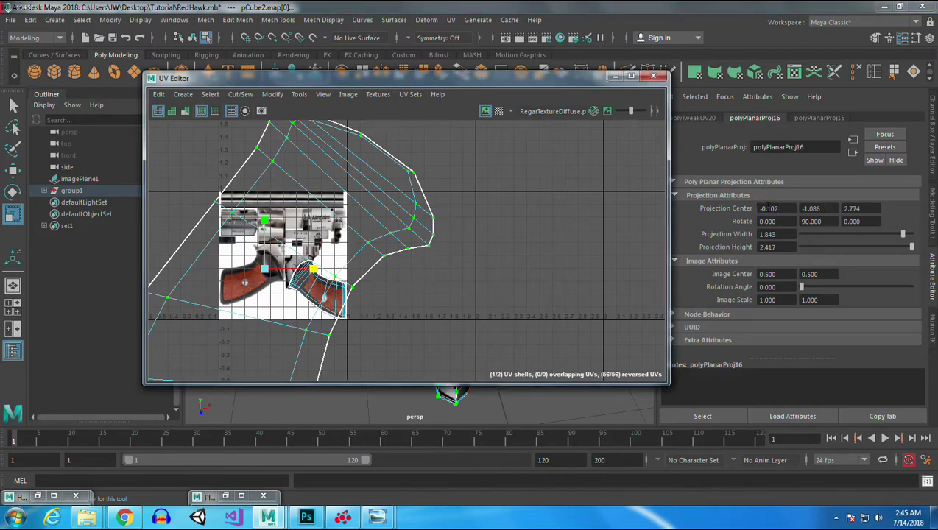
pyautogui.click(762, 208)
pyautogui.press('Delete')
pyautogui.click(804, 208)
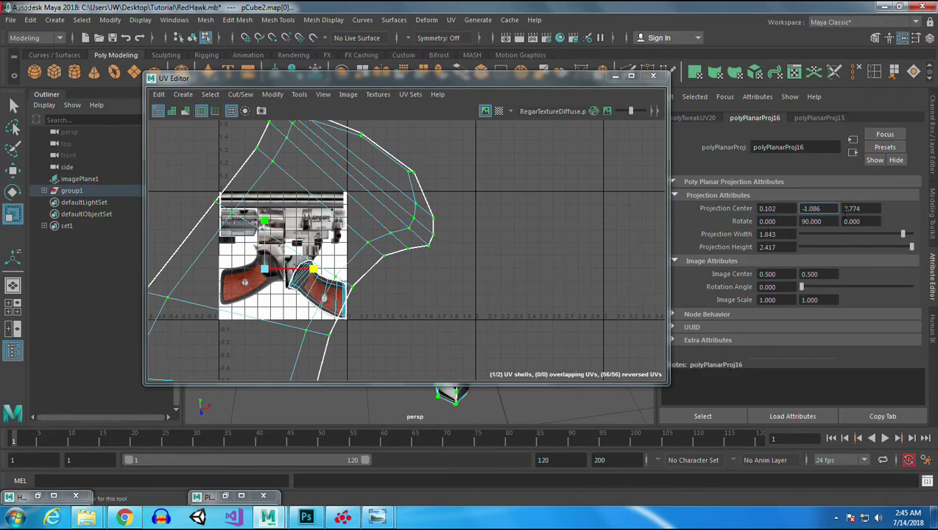
pyautogui.click(845, 208)
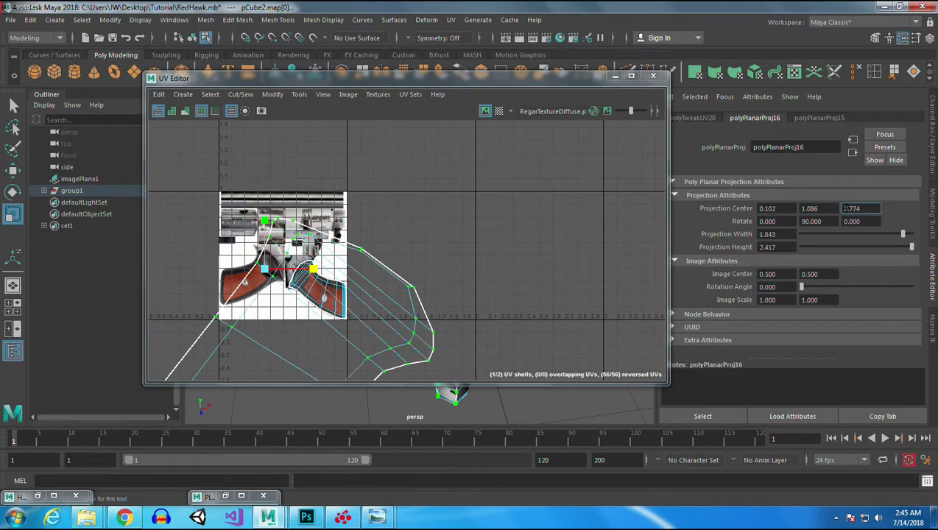
pyautogui.press('Delete')
pyautogui.press('Return')
# - Try moving the shell toward the texture, and undo the move together with the projection center and image scale changes
pyautogui.keyDown('alt'); pyautogui.moveTo(418, 258); pyautogui.dragTo(380, 211, button='right'); pyautogui.keyUp('alt')
pyautogui.keyDown('alt'); pyautogui.moveTo(371, 282); pyautogui.dragTo(420, 264, button='middle'); pyautogui.keyUp('alt')
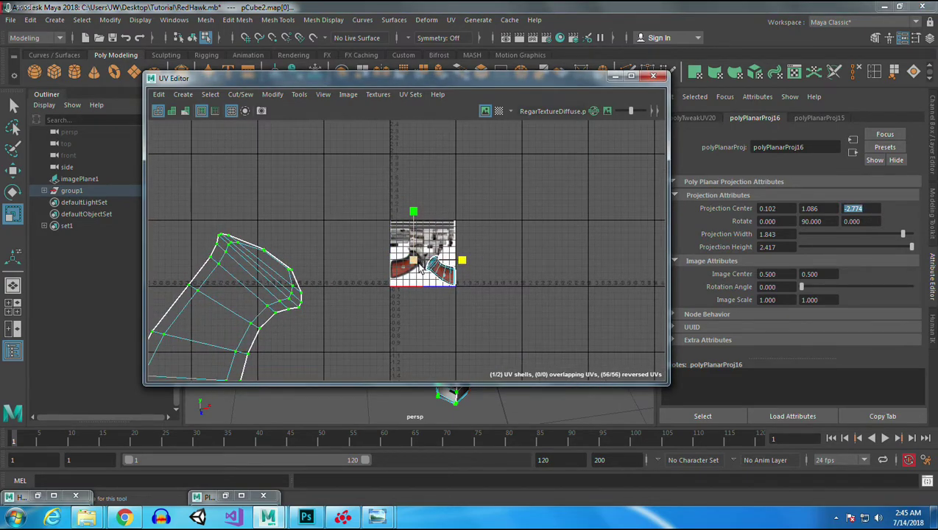
pyautogui.press('w')
pyautogui.moveTo(411, 263); pyautogui.dragTo(545, 208)
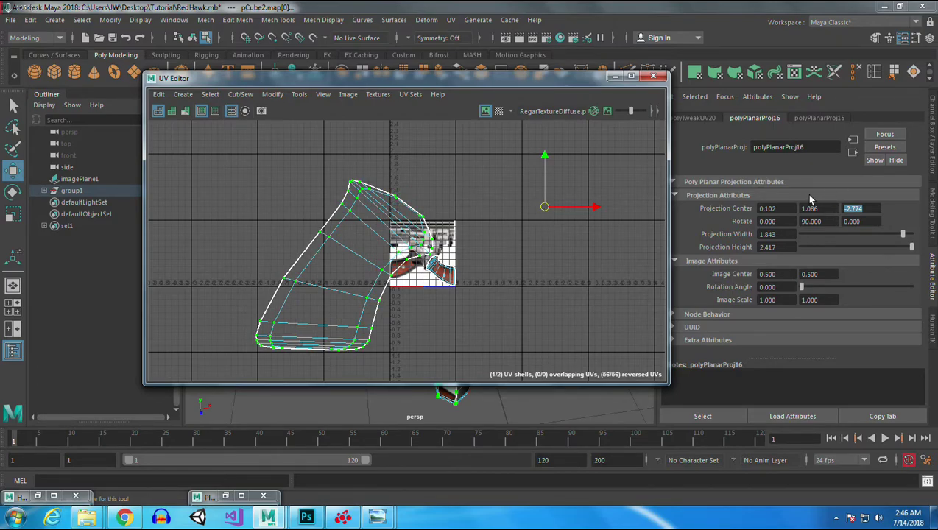
pyautogui.hotkey('ctrl', 'z')
pyautogui.hotkey('ctrl', 'z')
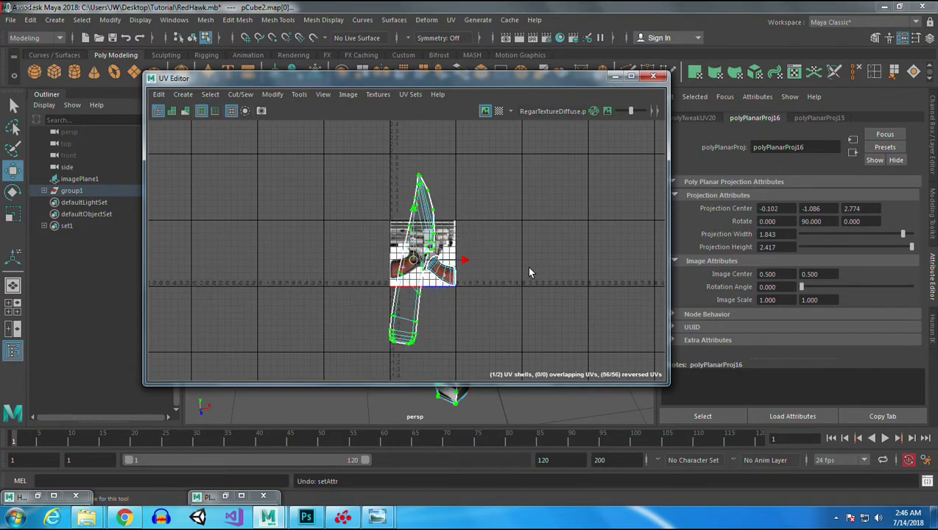
pyautogui.hotkey('ctrl', 'z')
pyautogui.hotkey('ctrl', 'z')
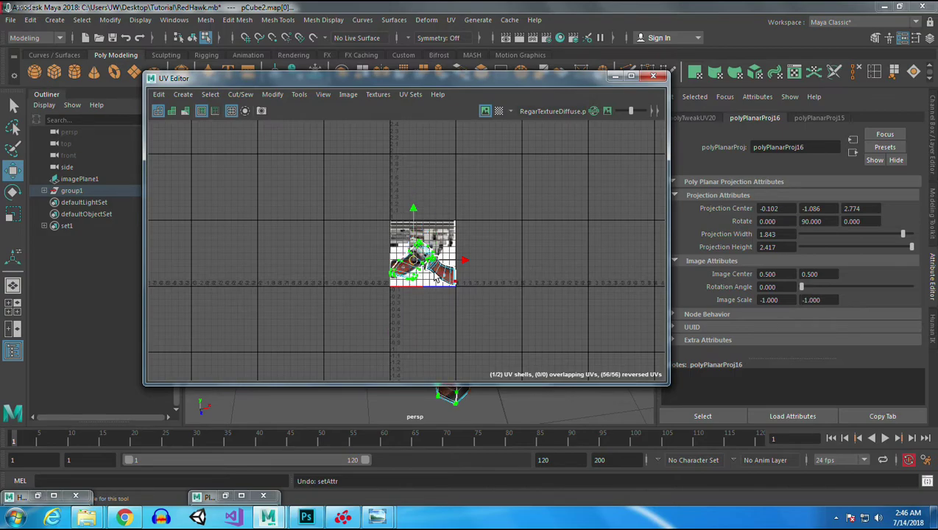
# - Rescale the grip shell and move it over the wood panel of the texture's first grip
pyautogui.press('r')
pyautogui.moveTo(408, 269); pyautogui.dragTo(318, 294)
pyautogui.press('w')
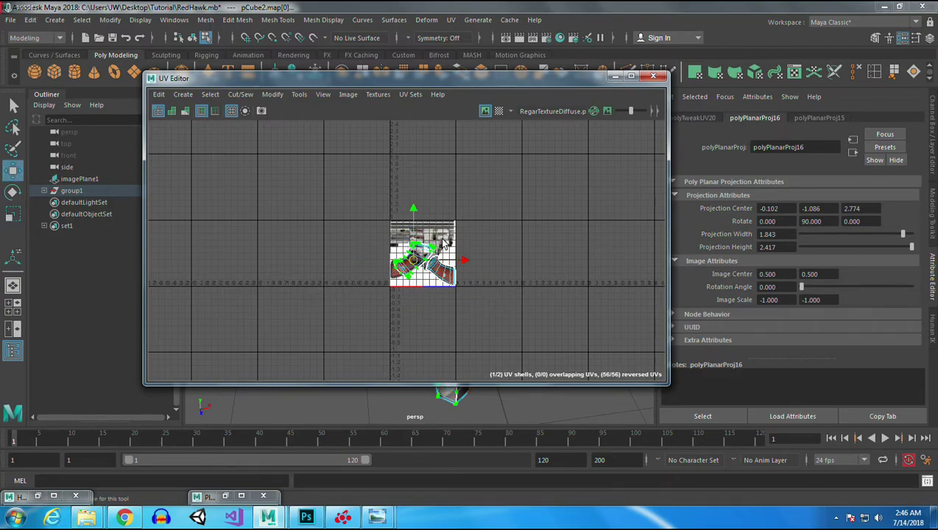
pyautogui.moveTo(413, 259); pyautogui.dragTo(399, 267)
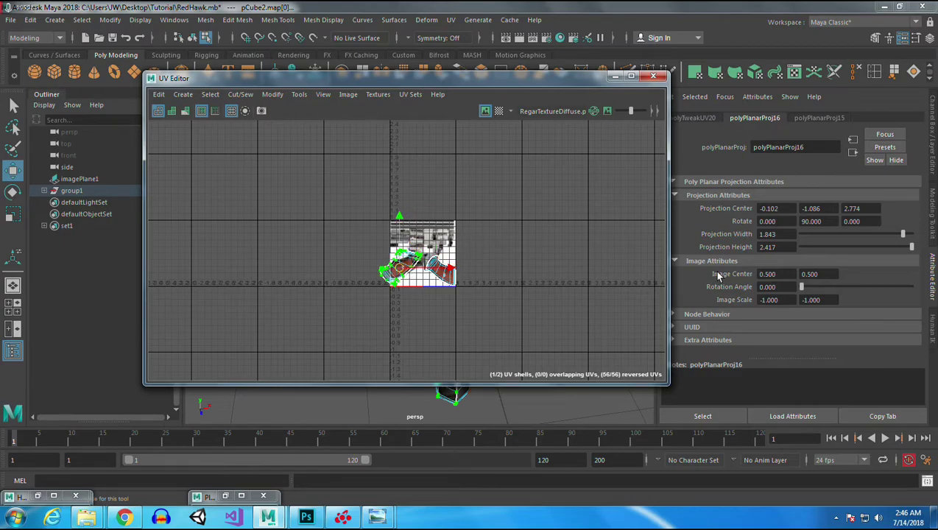
pyautogui.keyDown('alt'); pyautogui.moveTo(380, 221); pyautogui.dragTo(626, 360, button='right'); pyautogui.keyUp('alt')
pyautogui.keyDown('alt'); pyautogui.moveTo(572, 320); pyautogui.dragTo(545, 268, button='middle'); pyautogui.keyUp('alt')
pyautogui.keyDown('alt'); pyautogui.moveTo(482, 221); pyautogui.dragTo(661, 385, button='right'); pyautogui.keyUp('alt')
pyautogui.keyDown('alt'); pyautogui.moveTo(487, 292); pyautogui.dragTo(531, 221, button='middle'); pyautogui.keyUp('alt')
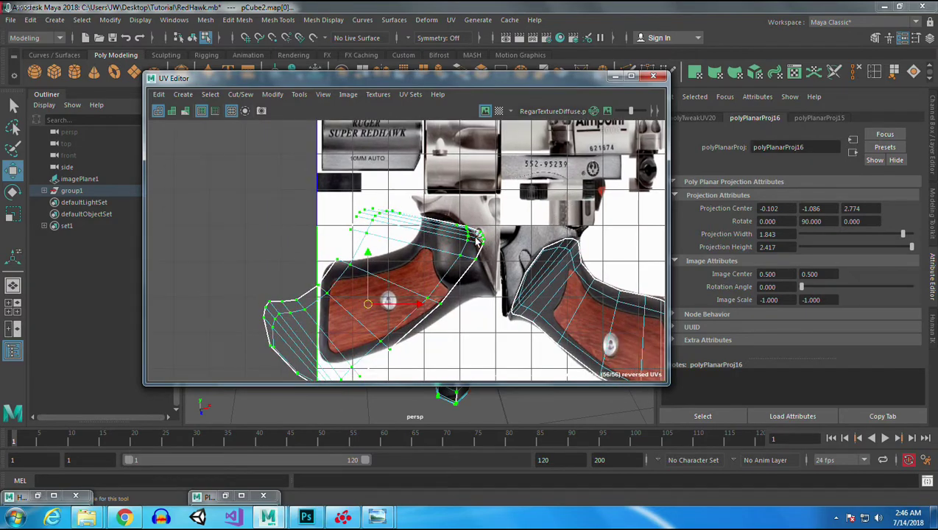
# - Rotate the grip shell and rescale it horizontally and uniformly to try to turn it along the texture's first grip
pyautogui.press('e')
pyautogui.moveTo(400, 267); pyautogui.dragTo(427, 350)
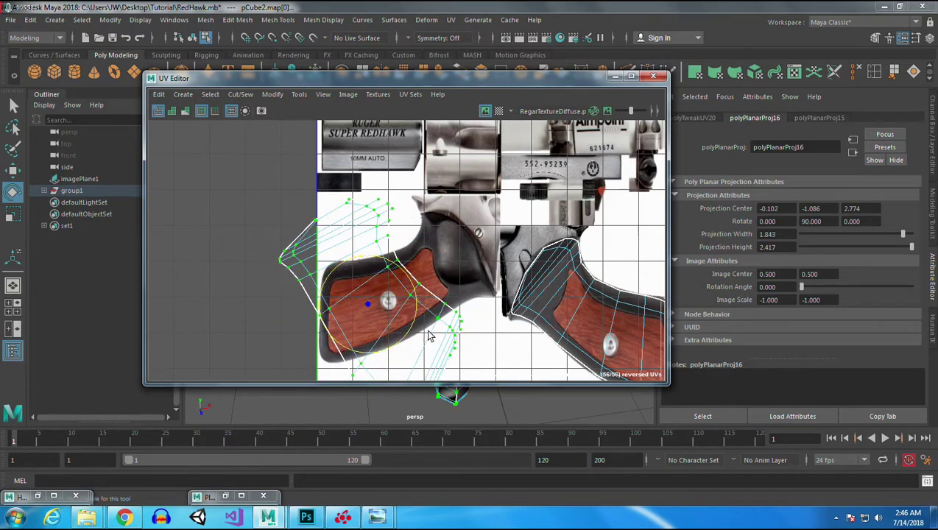
pyautogui.press('r')
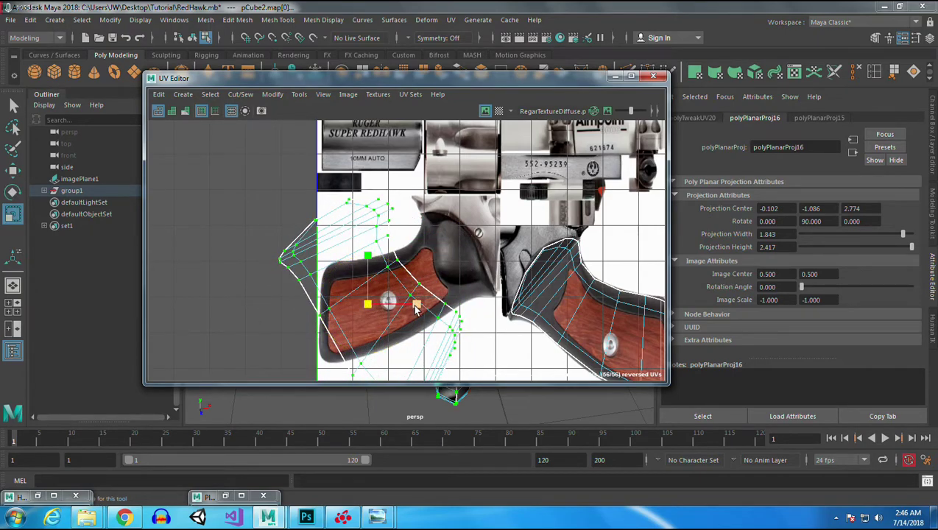
pyautogui.moveTo(416, 310); pyautogui.dragTo(294, 324)
pyautogui.press('e')
pyautogui.moveTo(359, 256); pyautogui.dragTo(316, 316)
pyautogui.press('r')
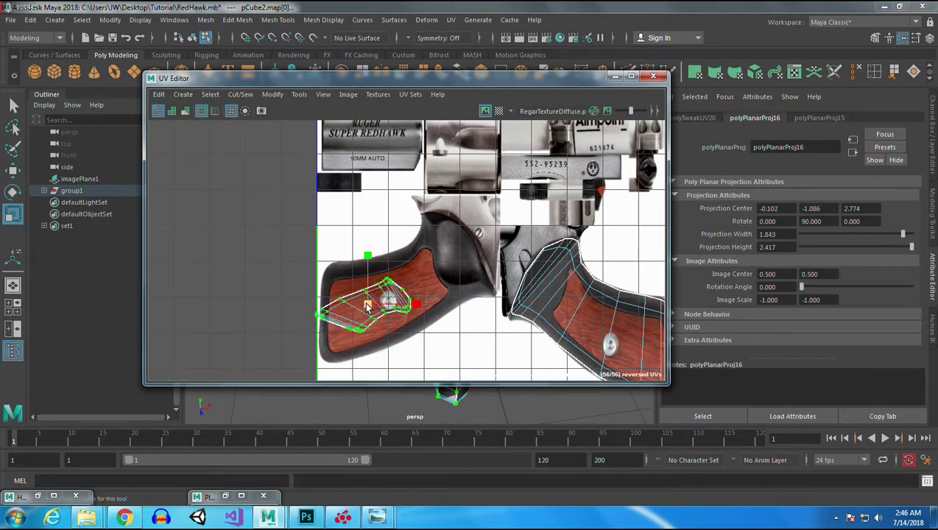
pyautogui.moveTo(367, 307); pyautogui.dragTo(275, 330)
pyautogui.press('e')
pyautogui.moveTo(373, 256); pyautogui.dragTo(463, 320)
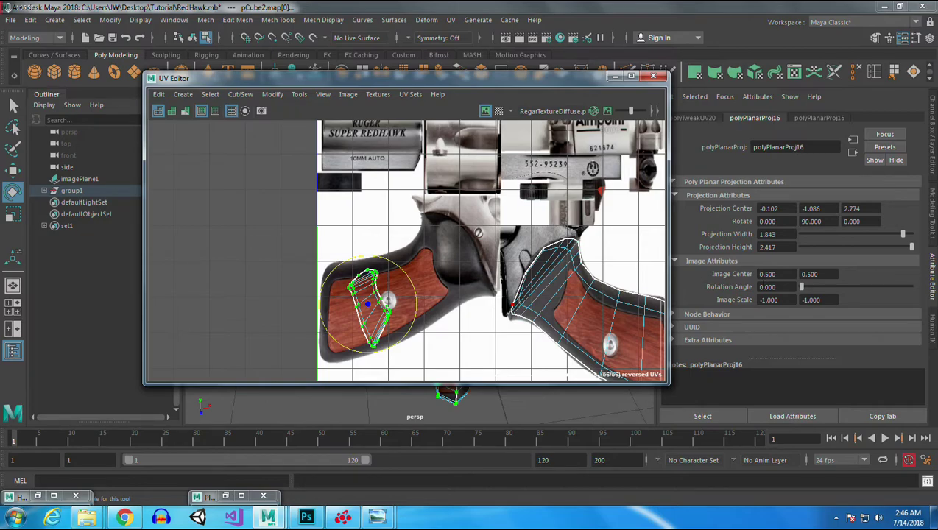
# - Move the shell along the texture's first grip and enlarge it toward the grip's size
pyautogui.keyDown('alt'); pyautogui.moveTo(434, 249); pyautogui.dragTo(527, 244, button='middle'); pyautogui.keyUp('alt')
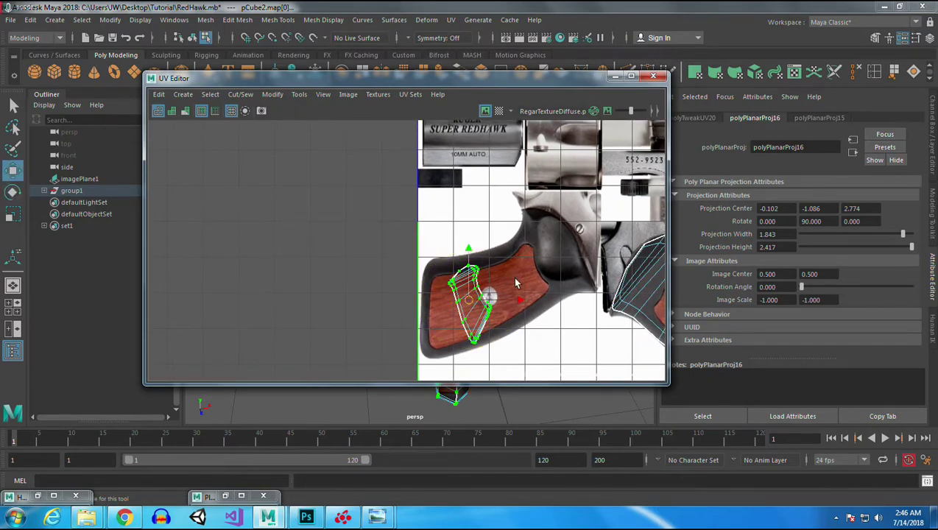
pyautogui.moveTo(491, 287); pyautogui.dragTo(558, 271)
pyautogui.press('r')
# - Try to flip the shell by moving its upper-edge UVs below the lower edge, and undo the move
pyautogui.moveTo(542, 210); pyautogui.dragTo(600, 275)
pyautogui.keyDown('shift'); pyautogui.moveTo(421, 209); pyautogui.dragTo(537, 281); pyautogui.keyUp('shift')
pyautogui.keyDown('shift'); pyautogui.moveTo(426, 257); pyautogui.dragTo(461, 300); pyautogui.keyUp('shift')
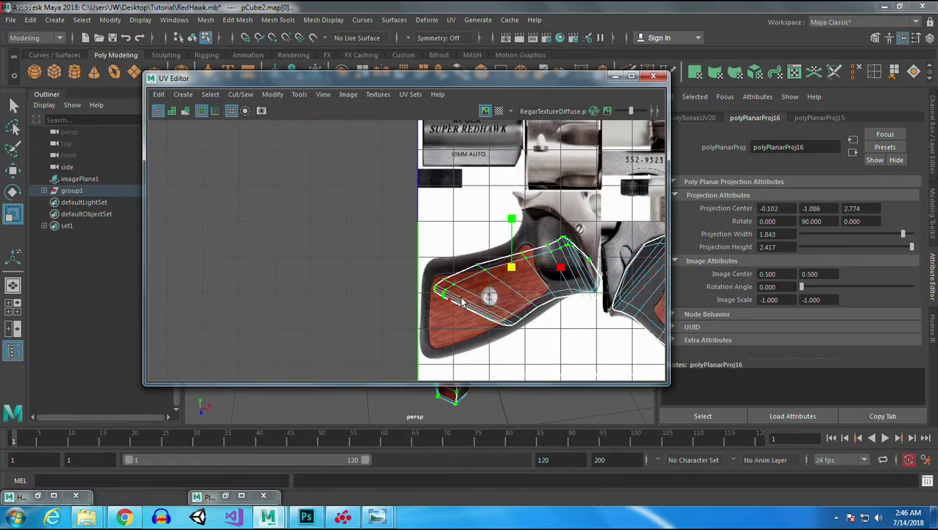
pyautogui.press('w')
pyautogui.moveTo(524, 271); pyautogui.dragTo(568, 337)
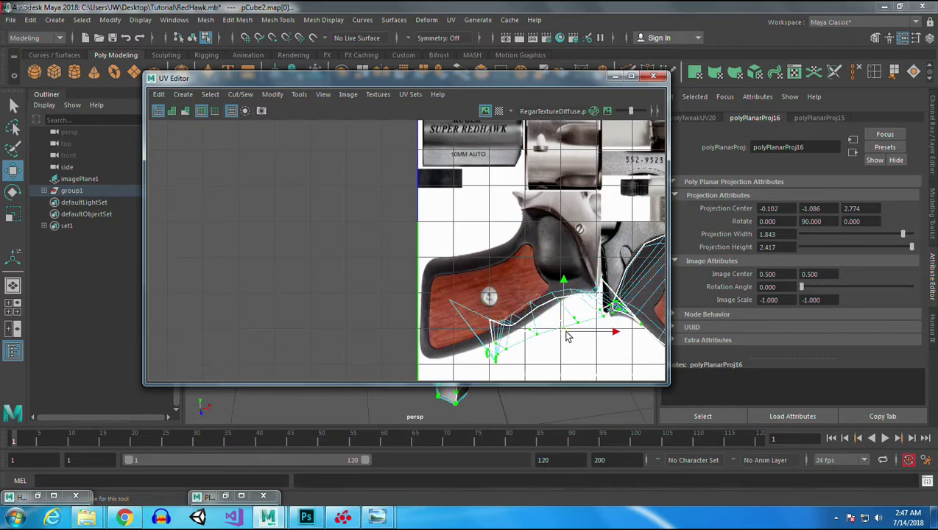
pyautogui.keyDown('alt'); pyautogui.moveTo(553, 294); pyautogui.dragTo(486, 234, button='middle'); pyautogui.keyUp('alt')
pyautogui.hotkey('ctrl', 'z')
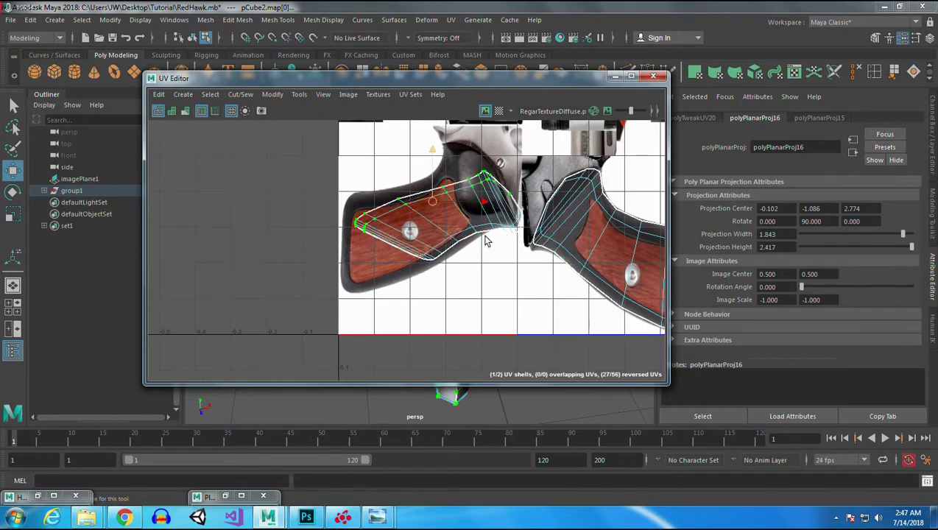
# - Select the whole grip shell and move it off the texture into the empty UV space beside it
pyautogui.doubleClick(449, 234)
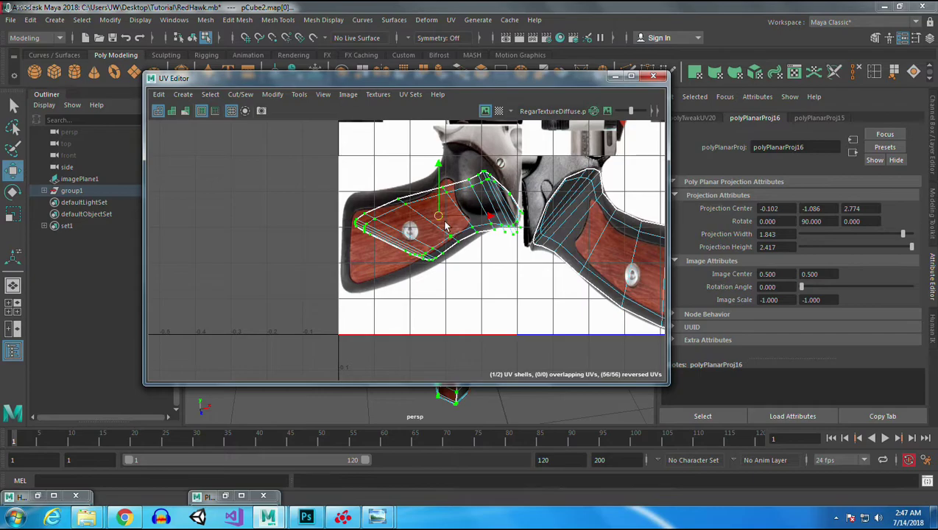
pyautogui.moveTo(438, 215); pyautogui.dragTo(168, 188)
pyautogui.keyDown('alt'); pyautogui.moveTo(214, 213); pyautogui.dragTo(466, 271, button='middle'); pyautogui.keyUp('alt')
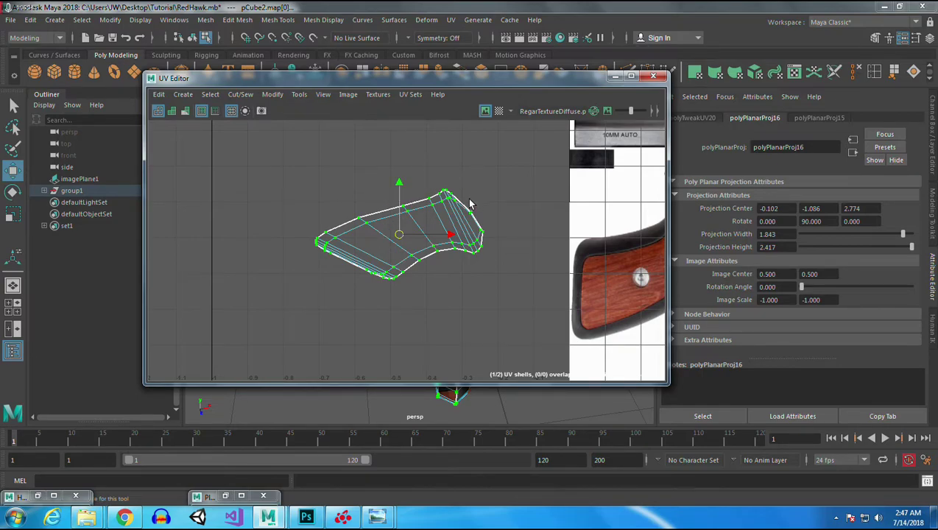
# - Select the UVs along the shell's upper edge and move them below its lower edge to flip the shell
pyautogui.moveTo(421, 169); pyautogui.dragTo(455, 222)
pyautogui.keyDown('shift'); pyautogui.moveTo(374, 185); pyautogui.dragTo(411, 220); pyautogui.keyUp('shift')
pyautogui.keyDown('shift'); pyautogui.moveTo(346, 197); pyautogui.dragTo(370, 227); pyautogui.keyUp('shift')
pyautogui.moveTo(341, 268); pyautogui.dragTo(342, 268)
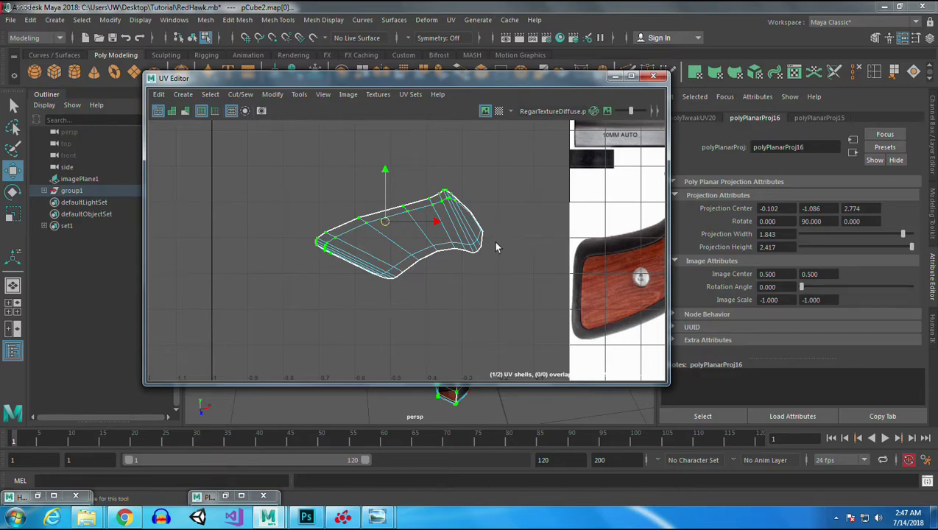
pyautogui.moveTo(385, 223); pyautogui.dragTo(457, 304)
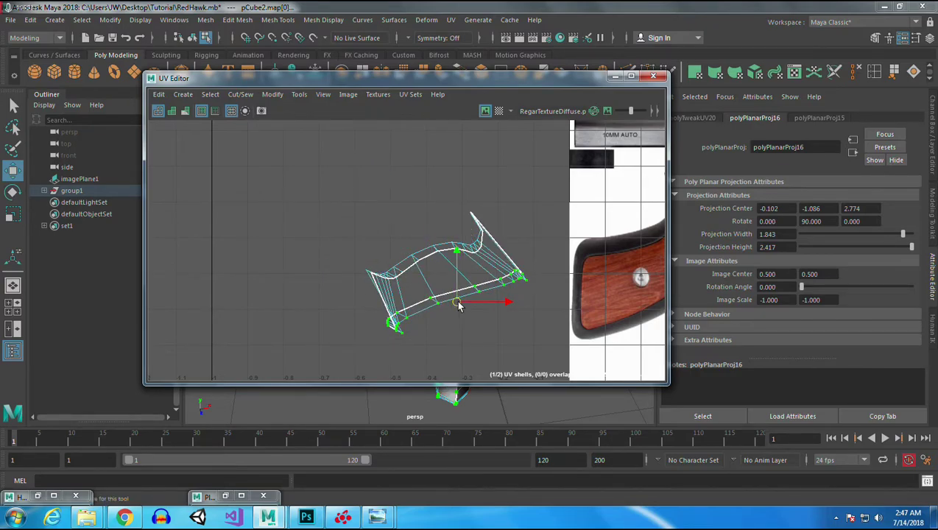
# - Move the row of UVs protruding below the grip shell's lower edge inside the shell and reposition a UV on its right edge
pyautogui.scroll(3, 515, 312)
pyautogui.moveTo(467, 214); pyautogui.dragTo(508, 246)
pyautogui.moveTo(398, 251); pyautogui.dragTo(412, 270)
pyautogui.keyDown('shift'); pyautogui.moveTo(327, 264); pyautogui.dragTo(333, 288); pyautogui.keyUp('shift')
pyautogui.keyDown('shift'); pyautogui.moveTo(236, 293); pyautogui.dragTo(266, 346); pyautogui.keyUp('shift')
pyautogui.moveTo(381, 267); pyautogui.dragTo(401, 312)
pyautogui.moveTo(410, 142); pyautogui.dragTo(464, 198)
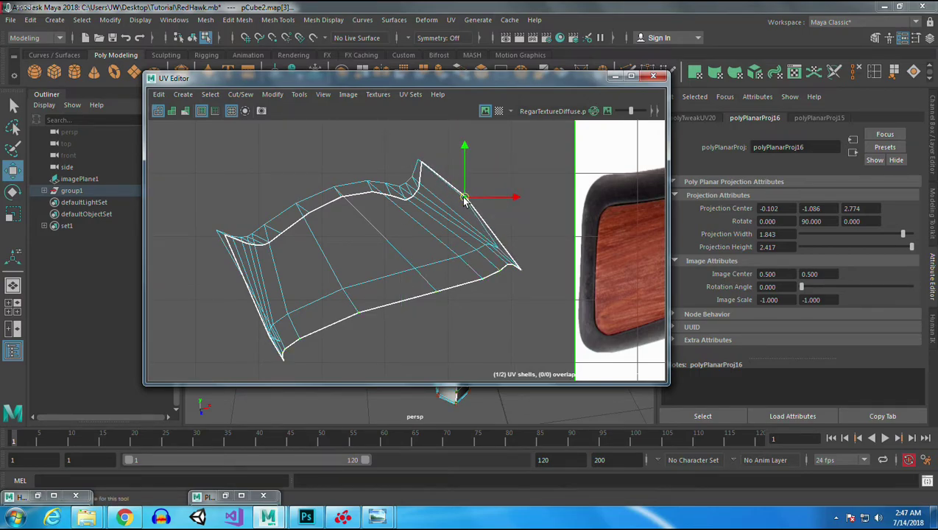
# - Select the row of UVs protruding above the shell's upper edge and move it down inside the shell
pyautogui.click(416, 162)
pyautogui.keyDown('shift'); pyautogui.doubleClick(218, 231); pyautogui.keyUp('shift')
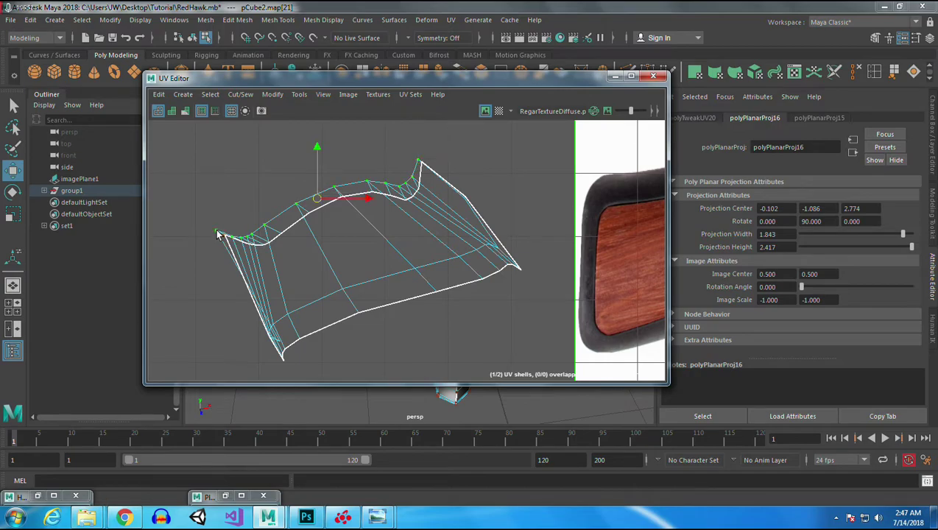
pyautogui.moveTo(317, 201); pyautogui.dragTo(354, 243)
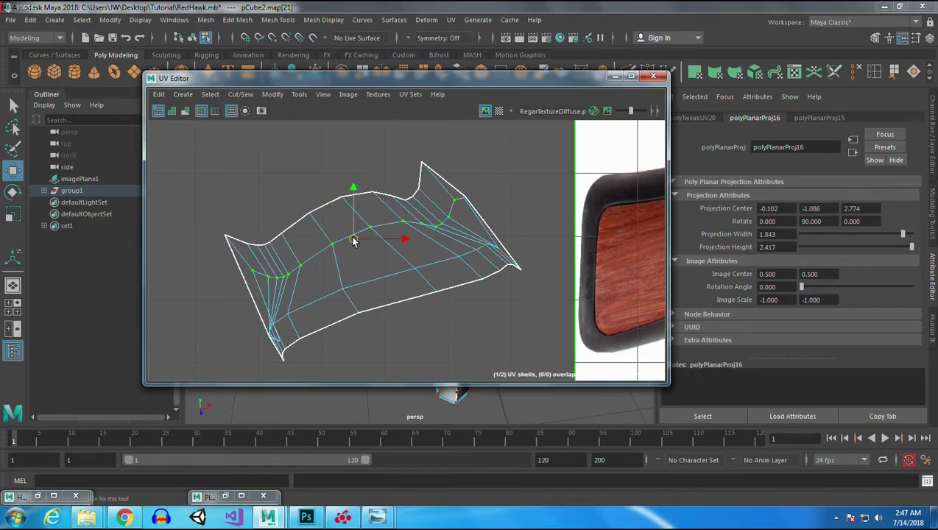
# - Try to move a UV on the shell's left edge, and undo the move
pyautogui.click(279, 341)
pyautogui.moveTo(275, 339); pyautogui.dragTo(267, 312)
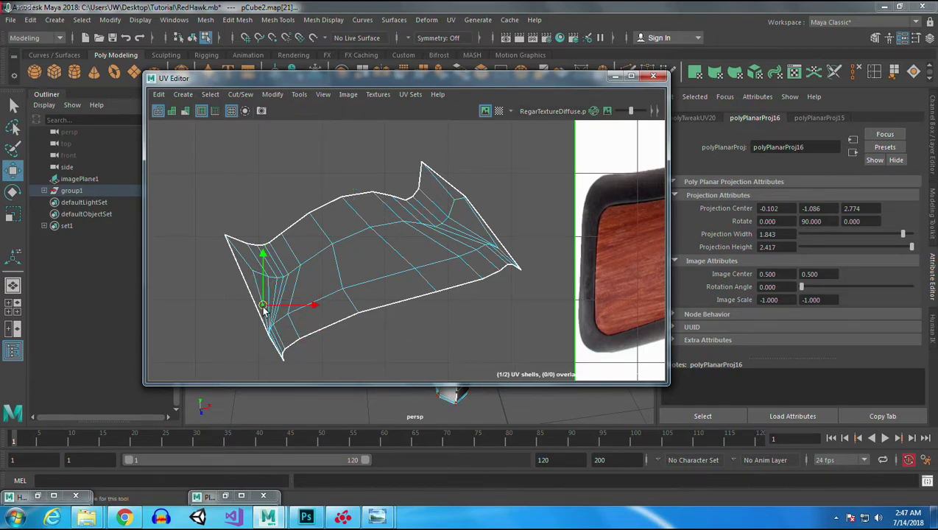
pyautogui.hotkey('ctrl', 'z')
# - Select the whole grip shell and move it onto the texture's first grip
pyautogui.scroll(-3, 471, 265)
pyautogui.keyDown('alt'); pyautogui.moveTo(420, 221); pyautogui.dragTo(284, 184, button='middle'); pyautogui.keyUp('alt')
pyautogui.moveTo(275, 180); pyautogui.dragTo(294, 171, button='right')
pyautogui.click(243, 221)
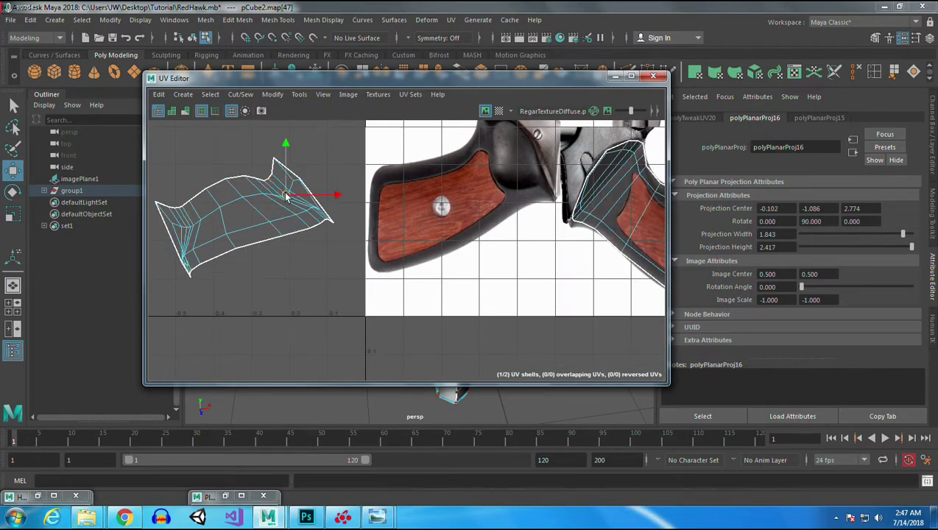
pyautogui.moveTo(280, 209); pyautogui.dragTo(508, 192)
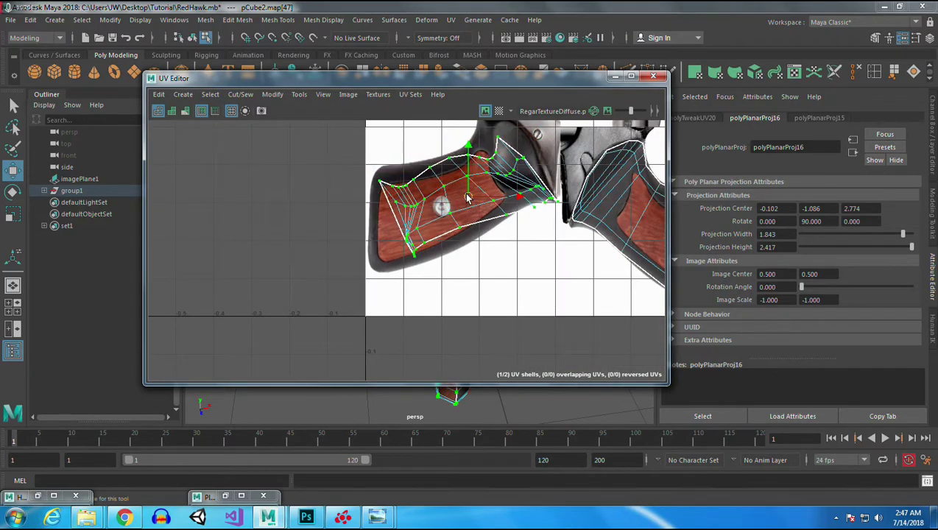
# - Examine how the wood and black border textures sit on the model's grip in the viewport
pyautogui.click(616, 76)
pyautogui.keyDown('alt'); pyautogui.moveTo(403, 294); pyautogui.dragTo(528, 285); pyautogui.keyUp('alt')
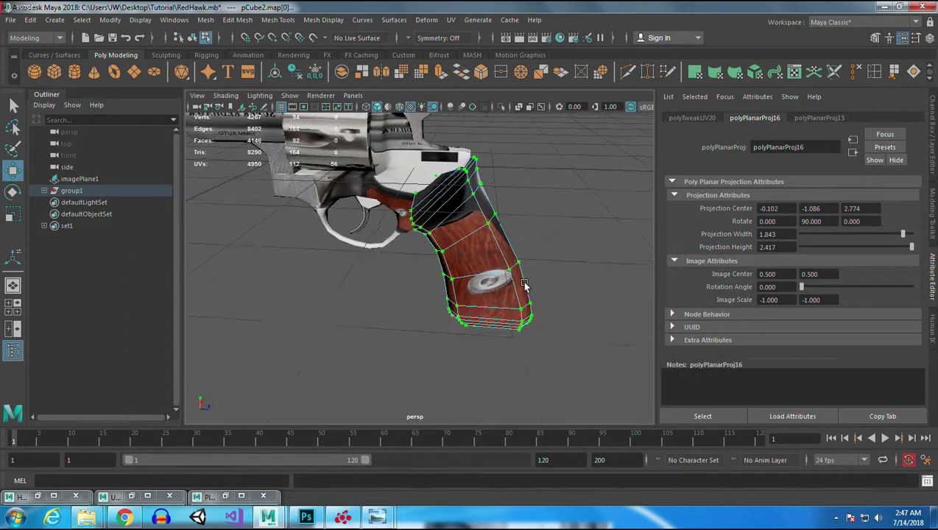
pyautogui.keyDown('alt'); pyautogui.moveTo(552, 293); pyautogui.dragTo(484, 303, button='middle'); pyautogui.keyUp('alt')
pyautogui.scroll(3, 484, 304)
pyautogui.keyDown('alt'); pyautogui.moveTo(484, 303); pyautogui.dragTo(526, 300); pyautogui.keyUp('alt')
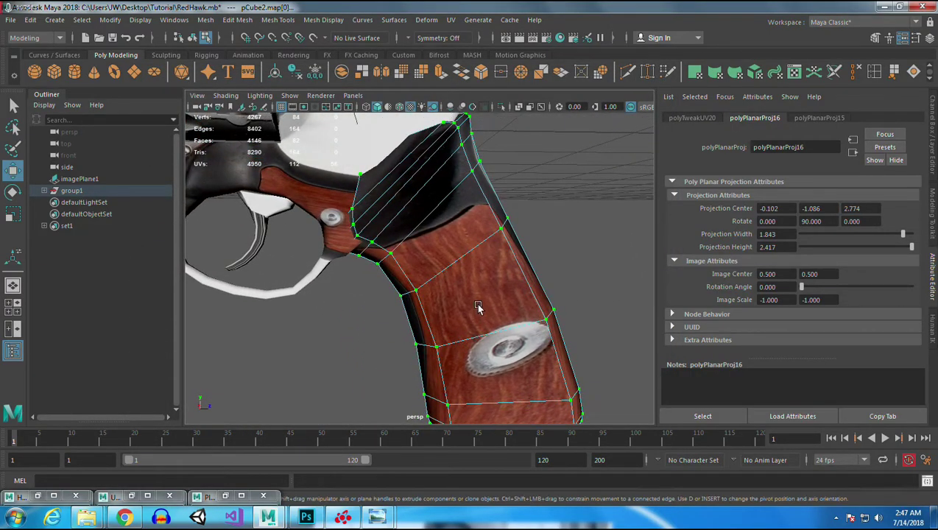
pyautogui.scroll(-5, 538, 324)
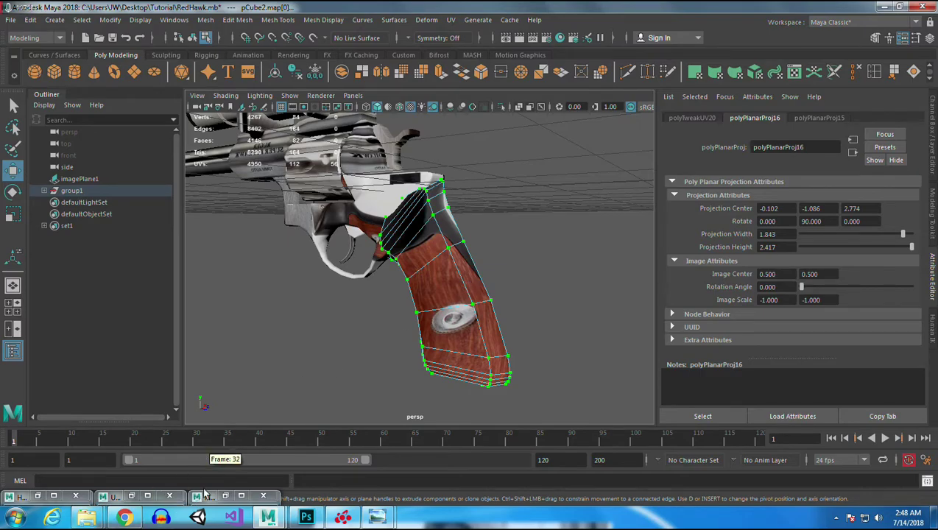
pyautogui.click(131, 496)
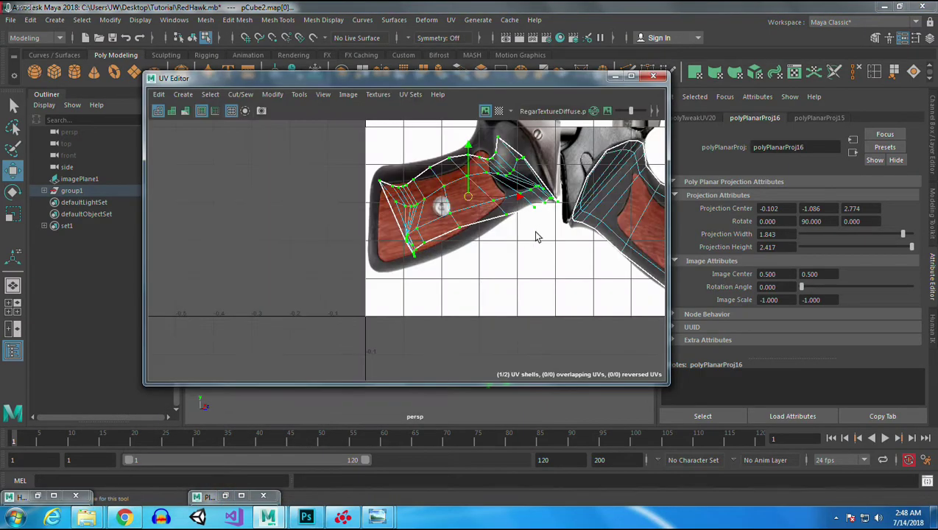
# - Fit the shell's upper-edge UVs to the texture grip's upper outline, from the frame to the butt corner, and check the grip on the model
pyautogui.keyDown('alt'); pyautogui.moveTo(491, 227); pyautogui.dragTo(479, 252, button='middle'); pyautogui.keyUp('alt')
pyautogui.keyDown('alt'); pyautogui.moveTo(480, 271); pyautogui.dragTo(547, 347, button='right'); pyautogui.keyUp('alt')
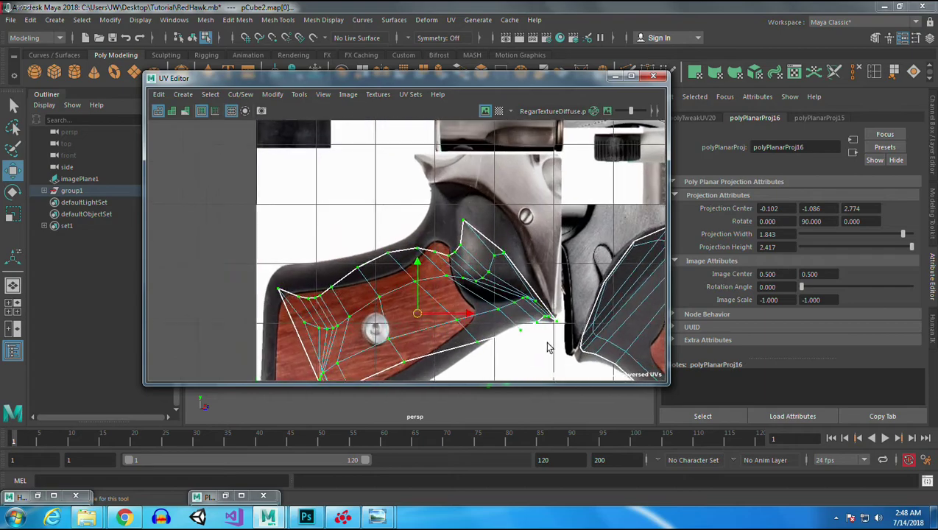
pyautogui.moveTo(446, 206); pyautogui.dragTo(434, 187)
pyautogui.moveTo(447, 236); pyautogui.dragTo(432, 214)
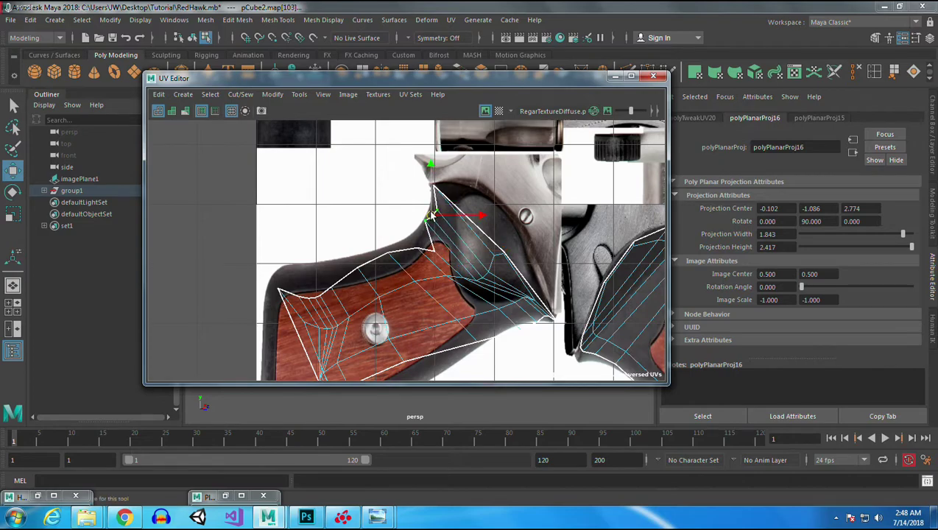
pyautogui.press('e')
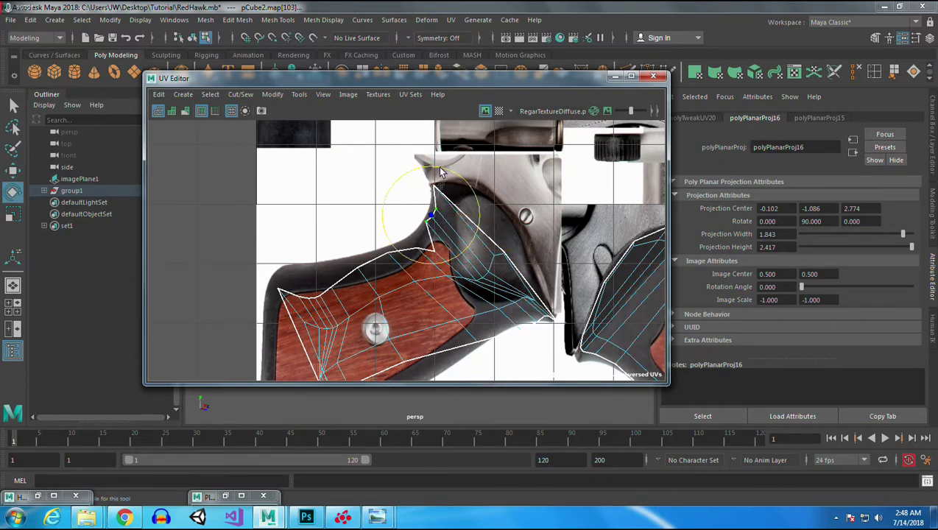
pyautogui.press('w')
pyautogui.moveTo(431, 215); pyautogui.dragTo(417, 235)
pyautogui.moveTo(361, 240)
pyautogui.mouseDown()
pyautogui.moveTo(394, 263)
pyautogui.moveTo(389, 247)
pyautogui.moveTo(362, 275)
pyautogui.moveTo(352, 256)
pyautogui.mouseUp()
pyautogui.moveTo(293, 272)
pyautogui.mouseDown()
pyautogui.moveTo(350, 297)
pyautogui.moveTo(346, 310)
pyautogui.moveTo(299, 293)
pyautogui.moveTo(290, 273)
pyautogui.mouseUp()
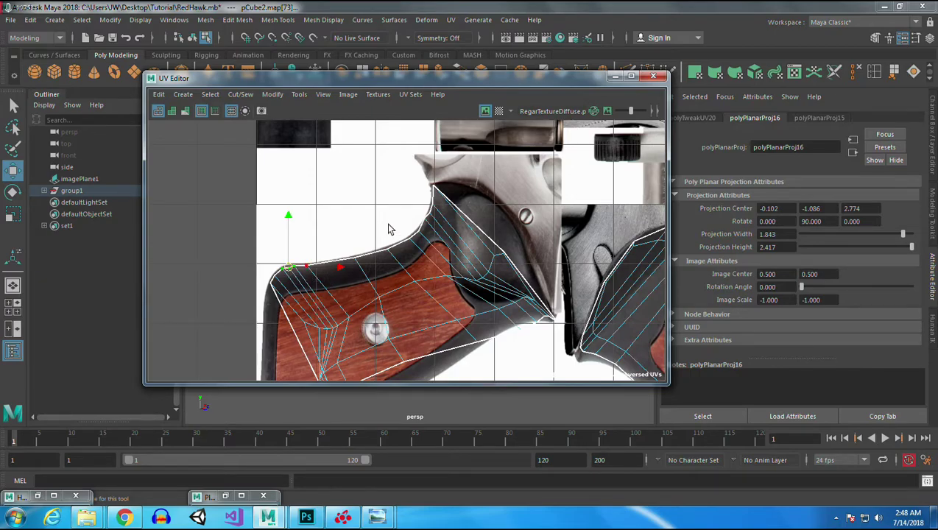
pyautogui.click(615, 76)
pyautogui.keyDown('alt'); pyautogui.moveTo(480, 347); pyautogui.dragTo(430, 359); pyautogui.keyUp('alt')
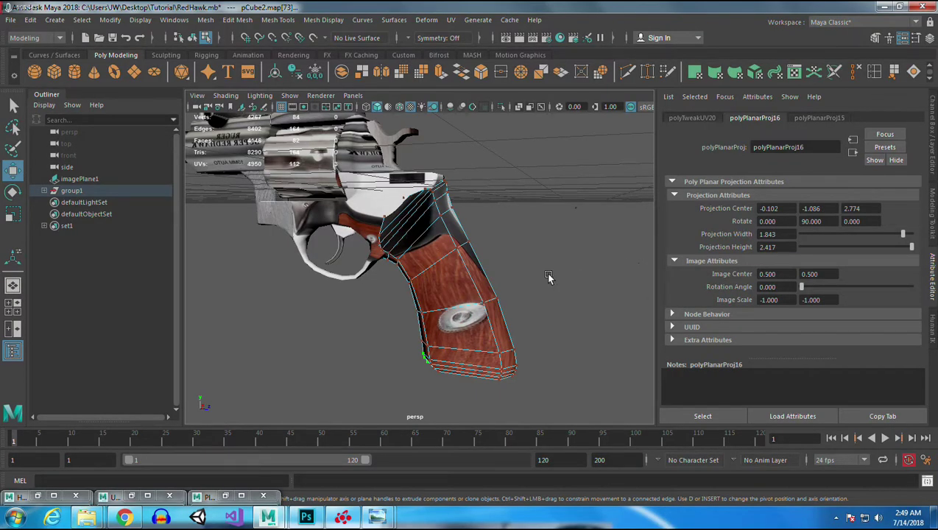
# - Move the UVs at the shell's lower corner onto the black border around the grip butt's lower corner
pyautogui.click(130, 497)
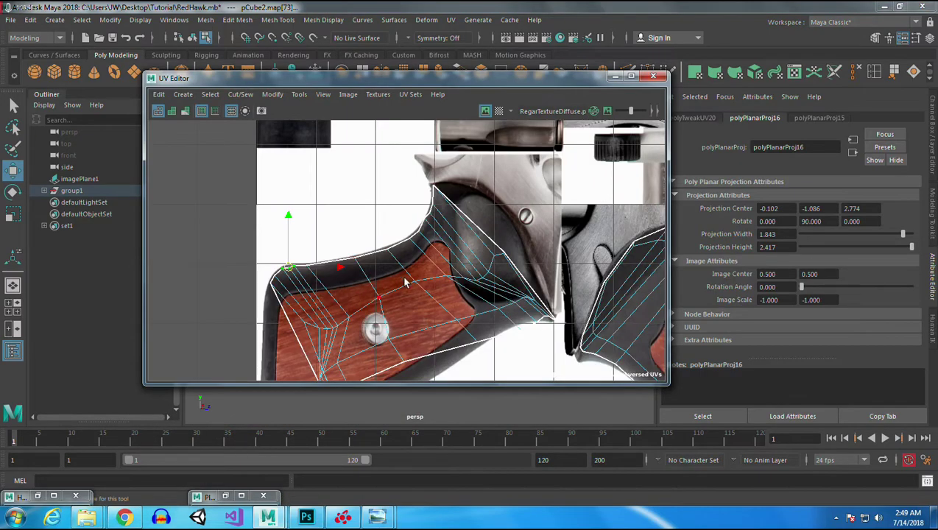
pyautogui.press('f')
pyautogui.keyDown('alt'); pyautogui.moveTo(490, 201); pyautogui.dragTo(487, 216, button='middle'); pyautogui.keyUp('alt')
pyautogui.scroll(3, 456, 266)
pyautogui.keyDown('alt'); pyautogui.moveTo(474, 337); pyautogui.dragTo(506, 259, button='middle'); pyautogui.keyUp('alt')
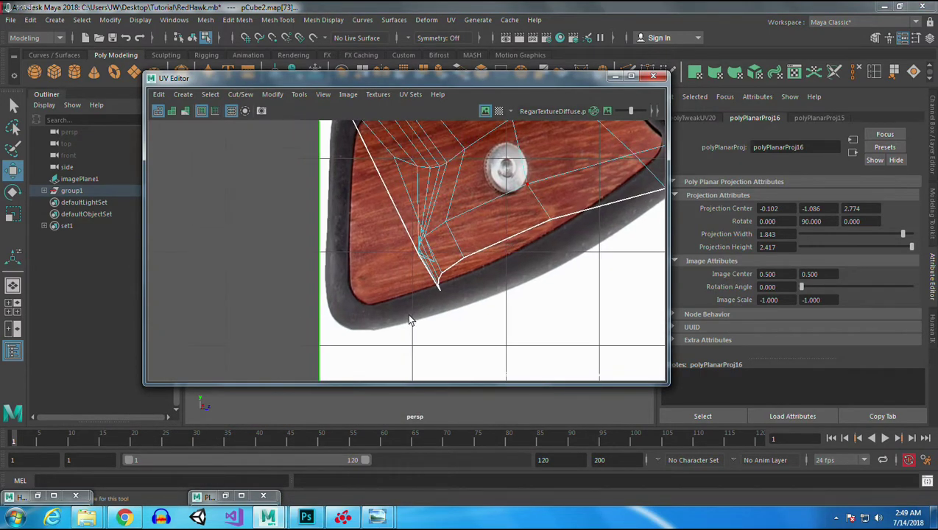
pyautogui.moveTo(425, 280); pyautogui.dragTo(459, 301)
pyautogui.moveTo(419, 267); pyautogui.dragTo(455, 319)
pyautogui.moveTo(439, 287); pyautogui.dragTo(442, 307)
pyautogui.moveTo(334, 293)
pyautogui.mouseDown()
pyautogui.moveTo(352, 313)
pyautogui.moveTo(385, 321)
pyautogui.moveTo(346, 319)
pyautogui.moveTo(371, 325)
pyautogui.moveTo(350, 333)
pyautogui.moveTo(342, 320)
pyautogui.mouseUp()
# - Pull the clustered UVs near the lower corner toward the butt and place the edge UV on the butt's outline
pyautogui.moveTo(414, 249)
pyautogui.mouseDown()
pyautogui.moveTo(425, 266)
pyautogui.moveTo(360, 244)
pyautogui.mouseUp()
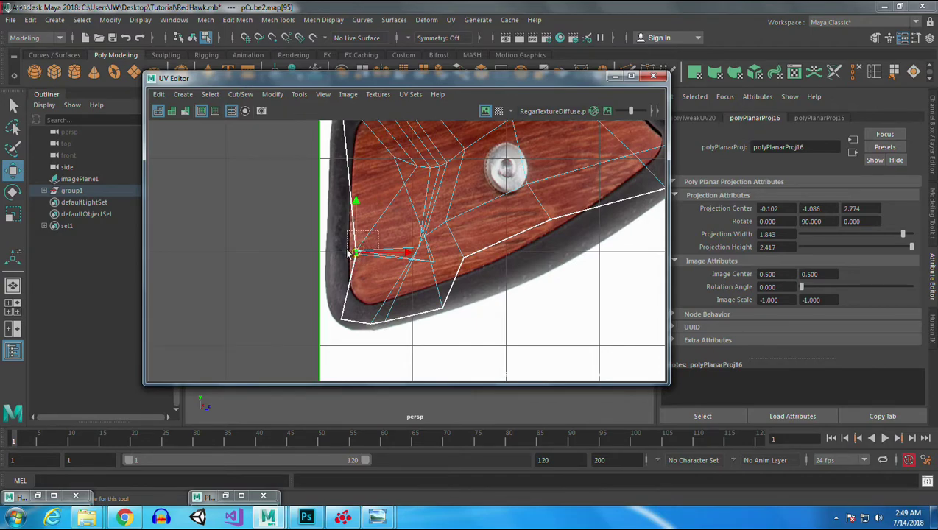
pyautogui.moveTo(353, 259); pyautogui.dragTo(378, 282)
pyautogui.moveTo(435, 262); pyautogui.dragTo(366, 254)
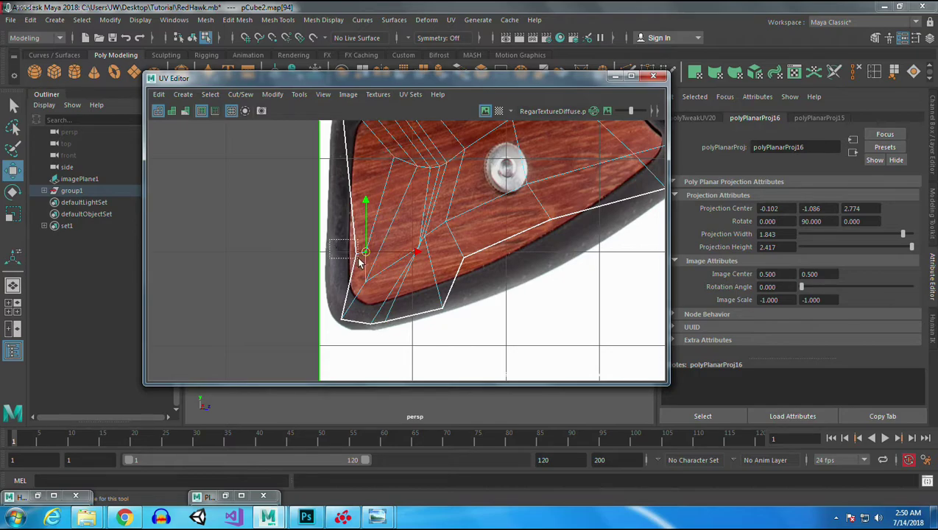
pyautogui.moveTo(366, 253); pyautogui.dragTo(329, 266)
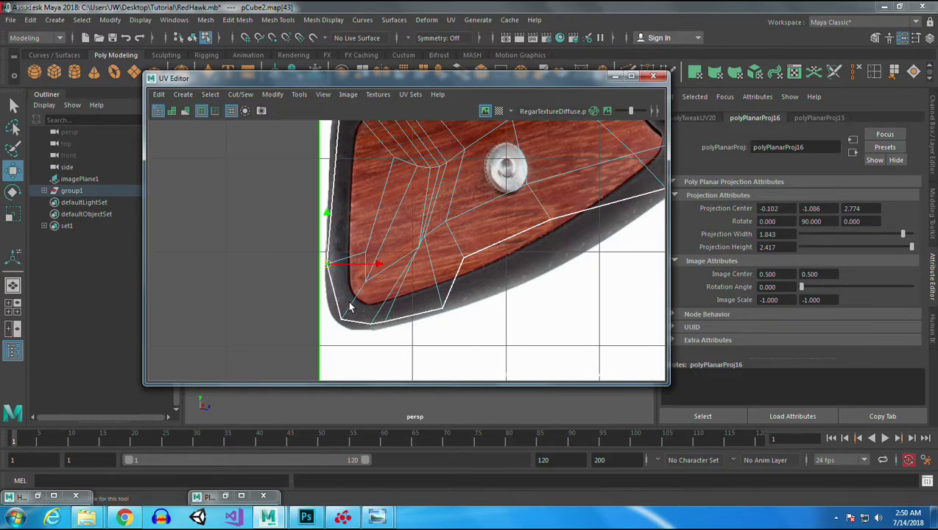
# - Move the row of inner UVs near the butt up to the wood panel's upper edge and check the butt on the model
pyautogui.click(366, 254)
pyautogui.click(394, 157)
pyautogui.keyDown('alt'); pyautogui.moveTo(485, 204); pyautogui.dragTo(515, 325, button='middle'); pyautogui.keyUp('alt')
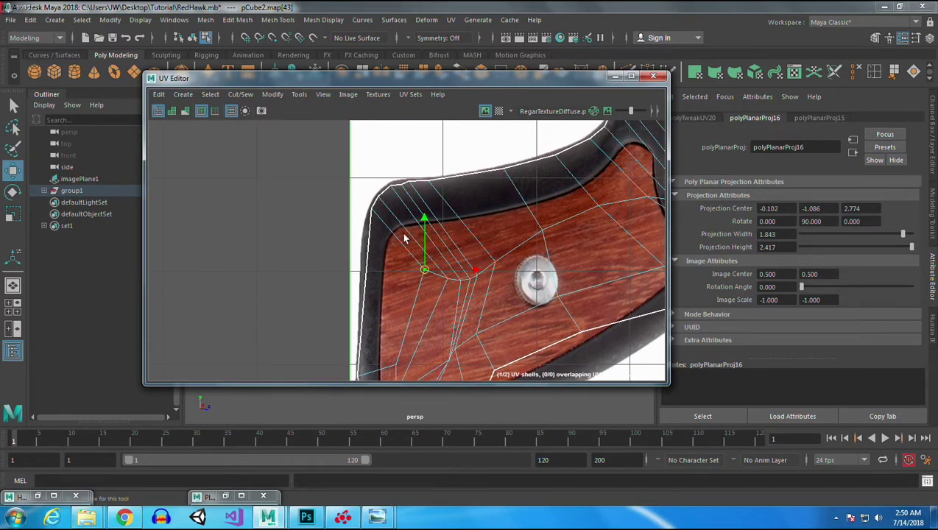
pyautogui.click(457, 271)
pyautogui.moveTo(456, 270); pyautogui.dragTo(425, 220)
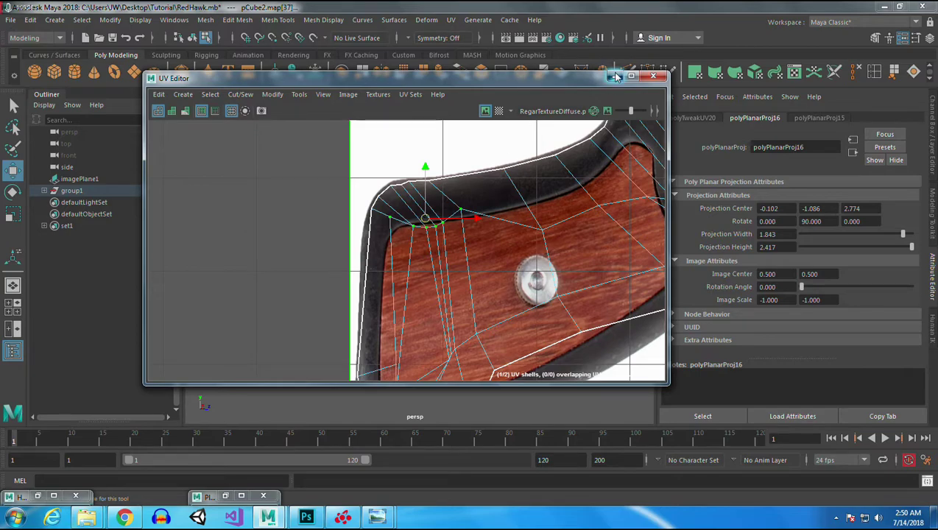
pyautogui.click(615, 76)
pyautogui.keyDown('alt'); pyautogui.moveTo(390, 338); pyautogui.dragTo(521, 268); pyautogui.keyUp('alt')
pyautogui.keyDown('alt'); pyautogui.moveTo(520, 268); pyautogui.dragTo(669, 438, button='right'); pyautogui.keyUp('alt')
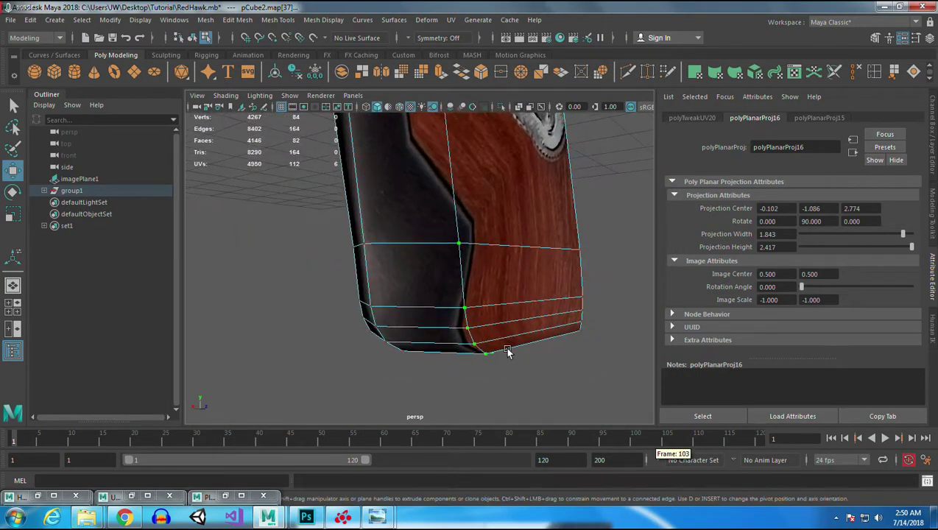
# - Shift the same inner row up into the black border, adjust the upper-edge UV beside it, and recheck the butt on the model
pyautogui.click(130, 498)
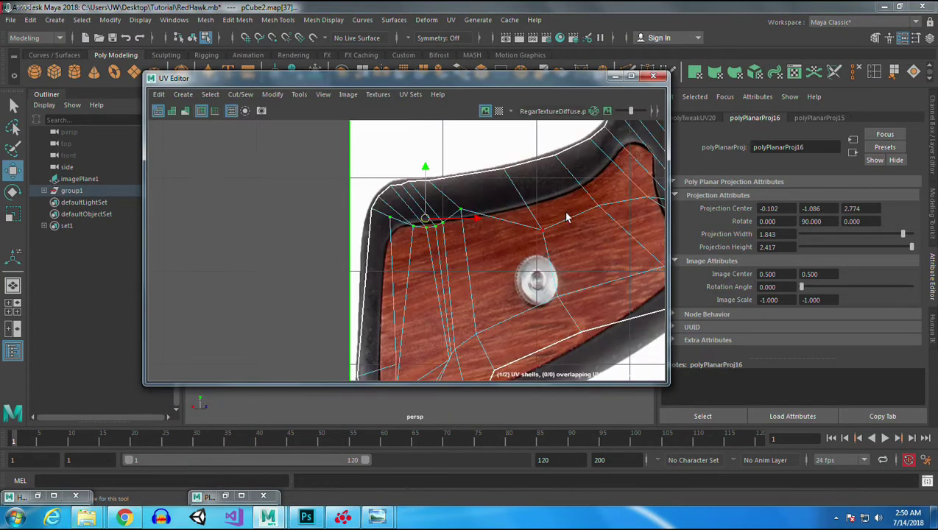
pyautogui.moveTo(425, 218); pyautogui.dragTo(416, 186)
pyautogui.click(431, 184)
pyautogui.click(409, 182)
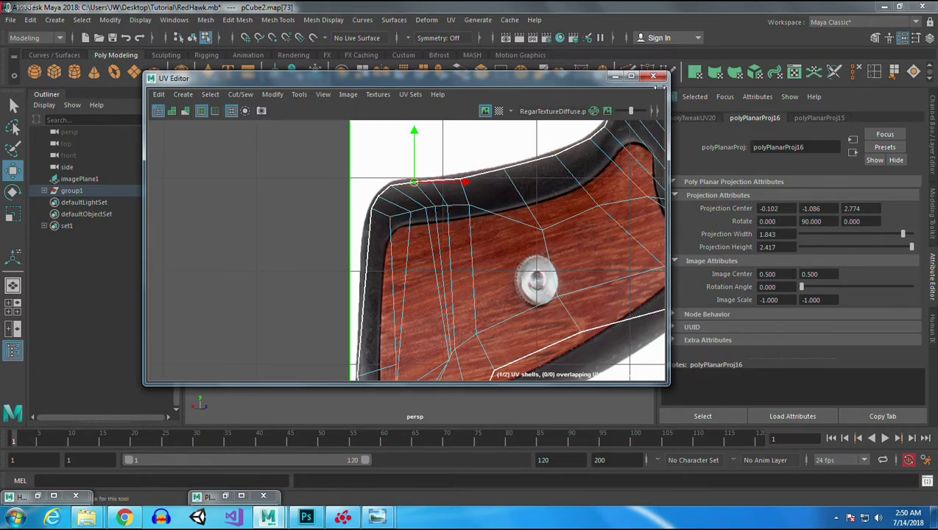
pyautogui.click(613, 77)
pyautogui.keyDown('alt'); pyautogui.moveTo(485, 244); pyautogui.dragTo(491, 342); pyautogui.keyUp('alt')
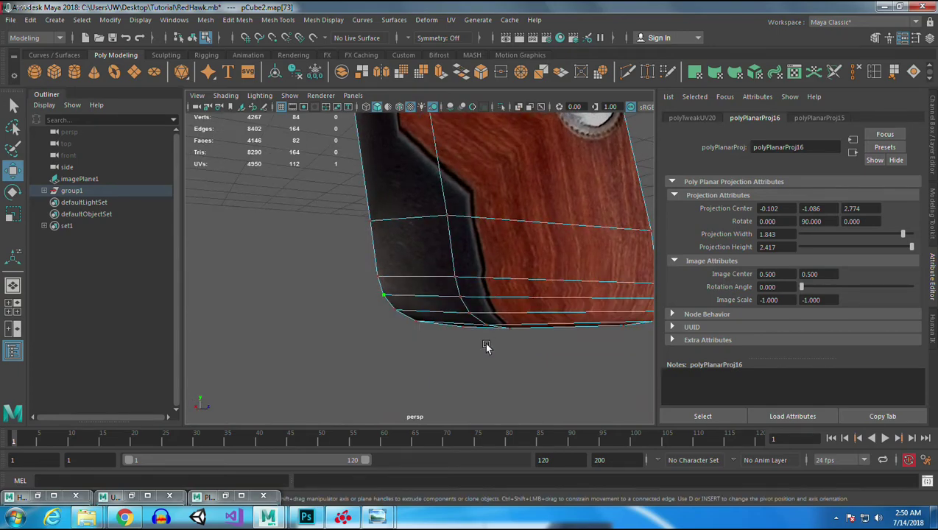
pyautogui.click(225, 495)
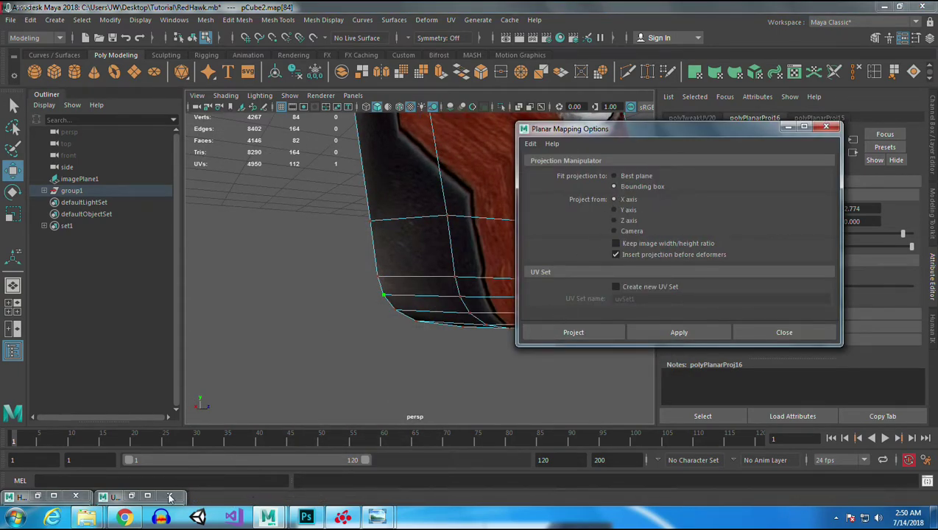
pyautogui.click(786, 127)
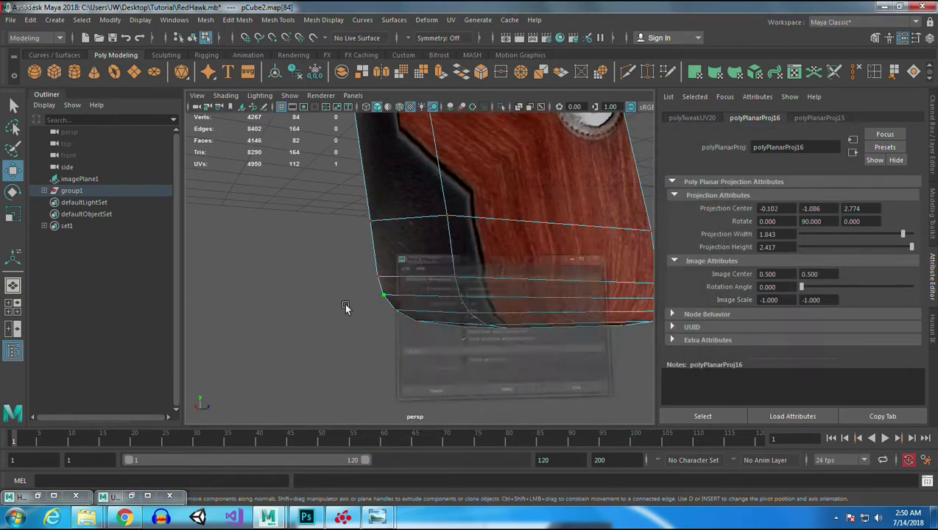
# - Move the inner UVs along the butt to the black border and to the wood panel's upper and lower corners
pyautogui.click(108, 497)
pyautogui.keyDown('alt'); pyautogui.moveTo(422, 294); pyautogui.dragTo(436, 226, button='middle'); pyautogui.keyUp('alt')
pyautogui.press('w')
pyautogui.moveTo(417, 290); pyautogui.dragTo(398, 300)
pyautogui.click(411, 153)
pyautogui.moveTo(410, 148); pyautogui.dragTo(405, 151)
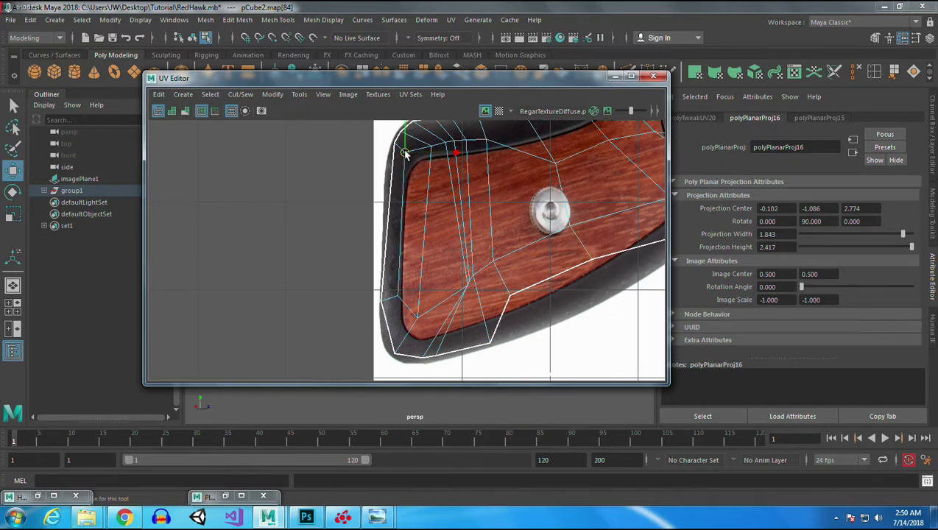
pyautogui.click(416, 316)
pyautogui.moveTo(417, 316); pyautogui.dragTo(404, 337)
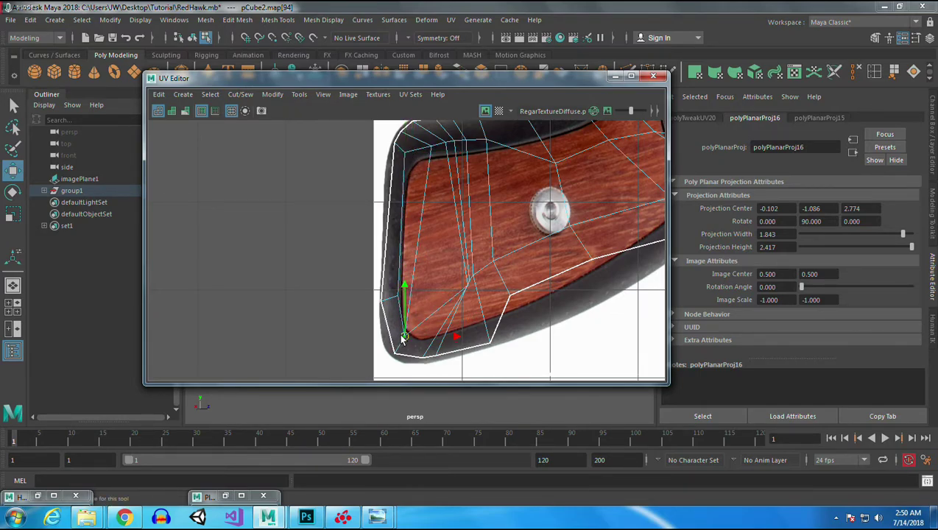
# - Spread the clustered inner UVs along the wood panel's lower edge and move the neighbouring outer UV onto the grip's lower outline
pyautogui.click(465, 286)
pyautogui.moveTo(464, 288); pyautogui.dragTo(416, 343)
pyautogui.click(469, 284)
pyautogui.moveTo(469, 284); pyautogui.dragTo(445, 335)
pyautogui.click(472, 274)
pyautogui.moveTo(472, 274); pyautogui.dragTo(482, 326)
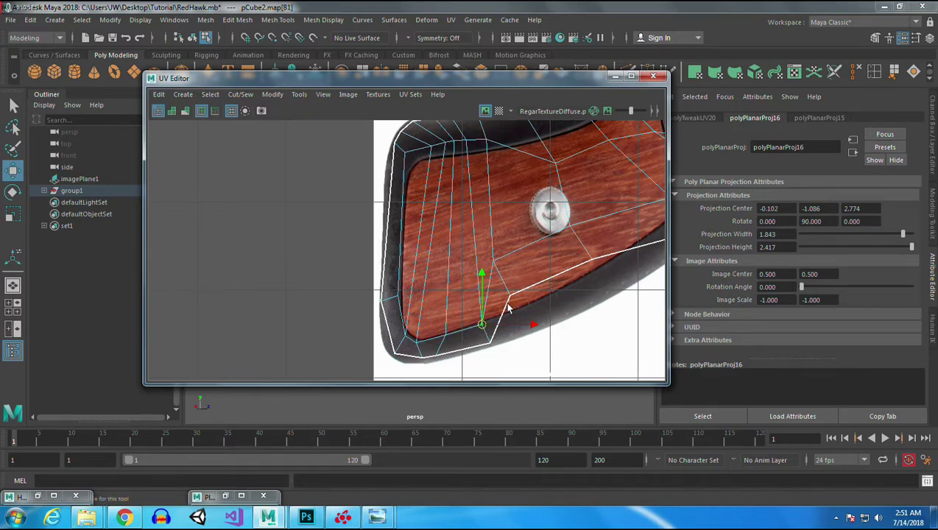
pyautogui.moveTo(484, 247); pyautogui.dragTo(517, 315)
pyautogui.moveTo(520, 312)
pyautogui.mouseDown()
pyautogui.moveTo(500, 291)
pyautogui.moveTo(513, 314)
pyautogui.mouseUp()
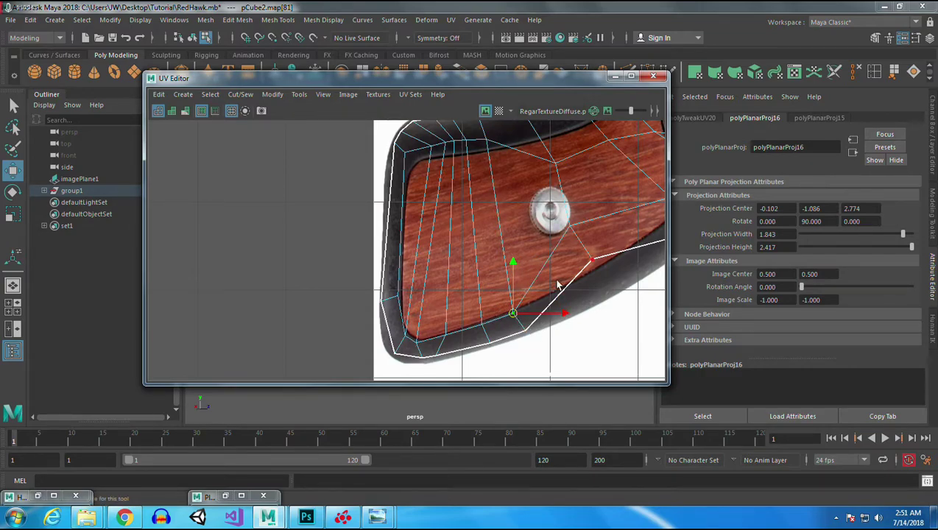
# - Fit the remaining lower UV pairs to the black border below the wood panel, up to the panel's front end
pyautogui.keyDown('alt'); pyautogui.moveTo(557, 286); pyautogui.dragTo(474, 326, button='middle'); pyautogui.keyUp('alt')
pyautogui.click(499, 284)
pyautogui.moveTo(498, 286); pyautogui.dragTo(518, 308)
pyautogui.click(509, 298)
pyautogui.keyDown('alt'); pyautogui.moveTo(517, 310); pyautogui.dragTo(419, 340, button='middle'); pyautogui.keyUp('alt')
pyautogui.click(503, 285)
pyautogui.moveTo(504, 286); pyautogui.dragTo(503, 291)
pyautogui.moveTo(472, 262); pyautogui.dragTo(502, 289)
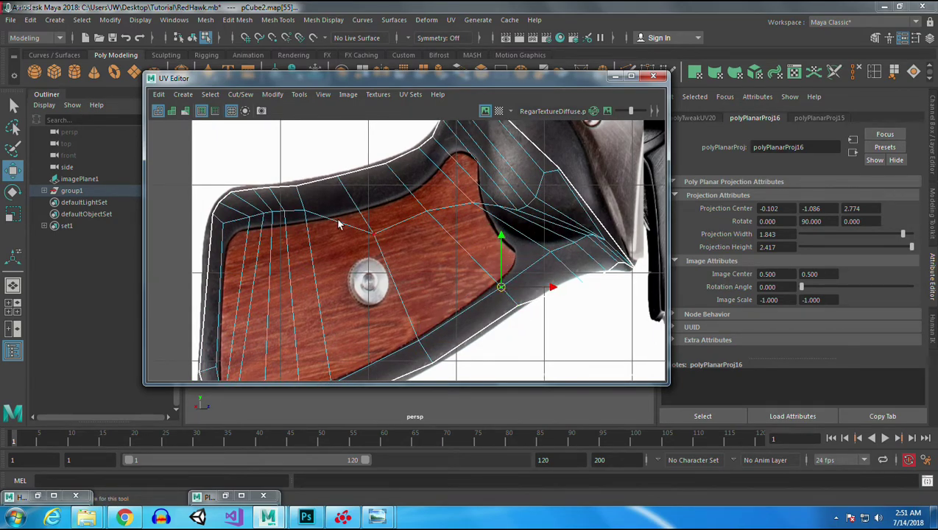
# - Move the inner UVs above the screw to the wood panel's upper edge and raise the inner row near the panel's upper tip
pyautogui.moveTo(362, 206); pyautogui.dragTo(439, 265)
pyautogui.moveTo(400, 223); pyautogui.dragTo(351, 204)
pyautogui.moveTo(407, 184); pyautogui.dragTo(407, 182)
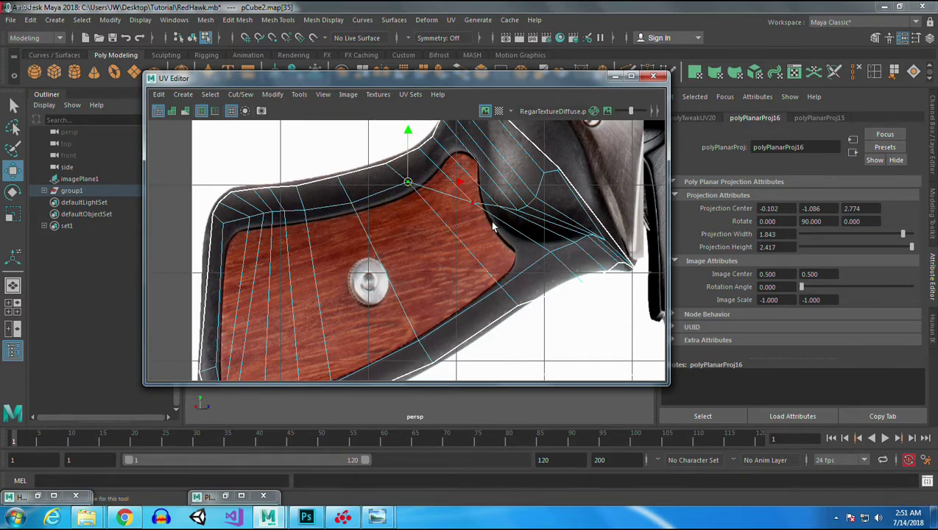
pyautogui.keyDown('alt'); pyautogui.moveTo(462, 228); pyautogui.dragTo(427, 282, button='middle'); pyautogui.keyUp('alt')
pyautogui.moveTo(428, 282); pyautogui.dragTo(423, 223)
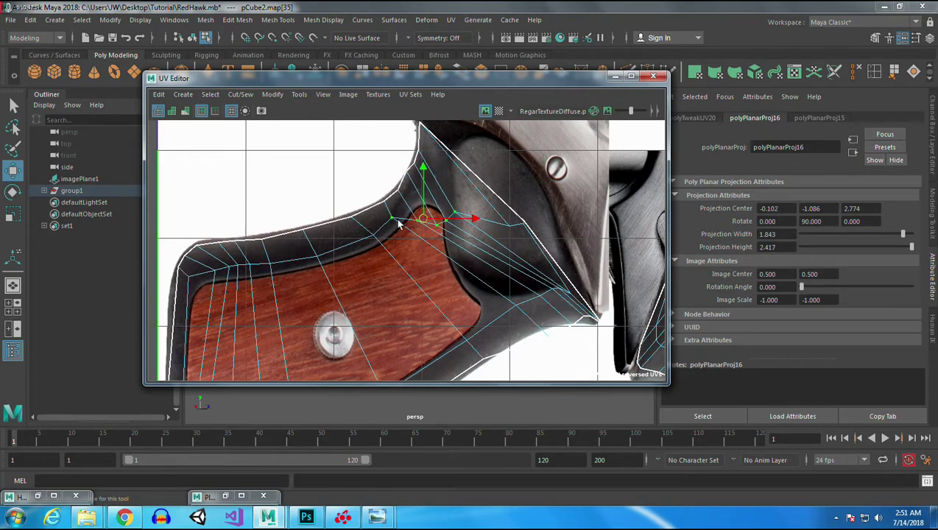
# - Raise the inner UVs above the wood panel's upper tip and reposition the neighbouring UVs along the grip's rear outline and upper front edge
pyautogui.moveTo(431, 215); pyautogui.dragTo(427, 184)
pyautogui.press('q')
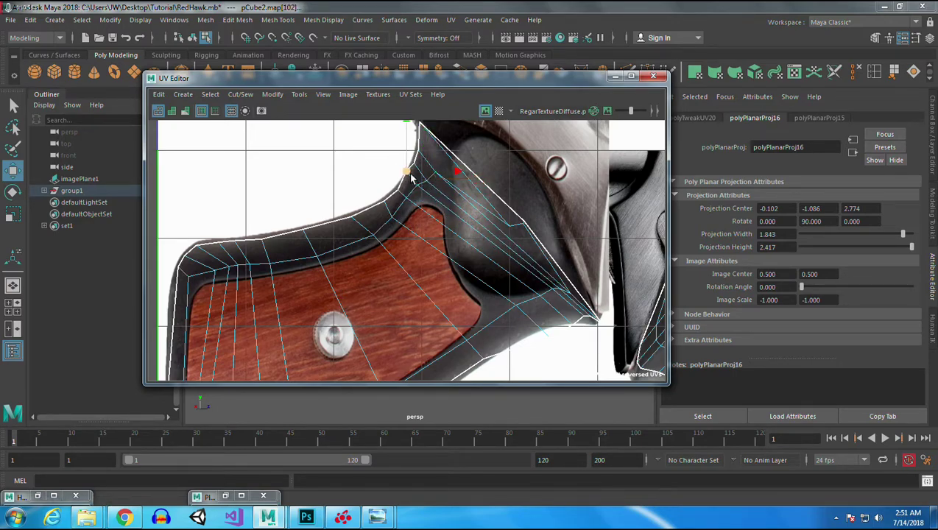
pyautogui.click(408, 174)
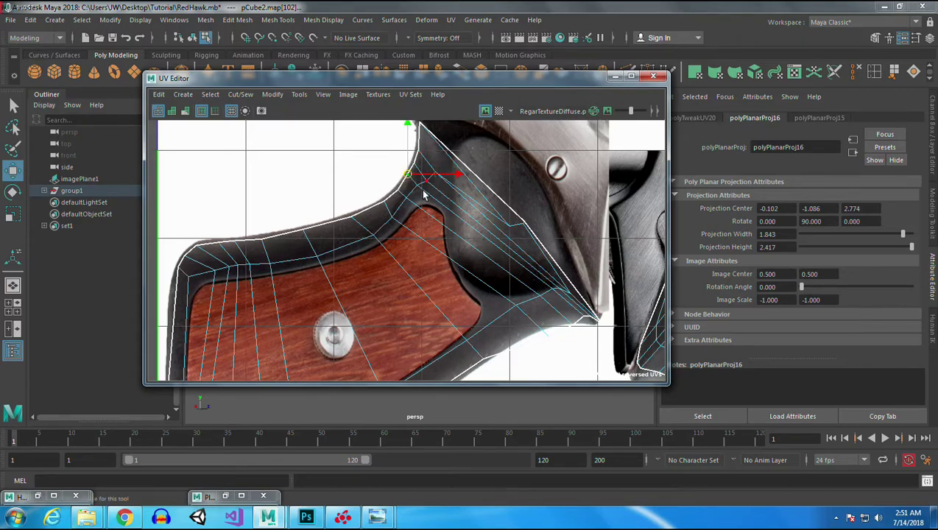
pyautogui.moveTo(513, 237); pyautogui.dragTo(443, 160)
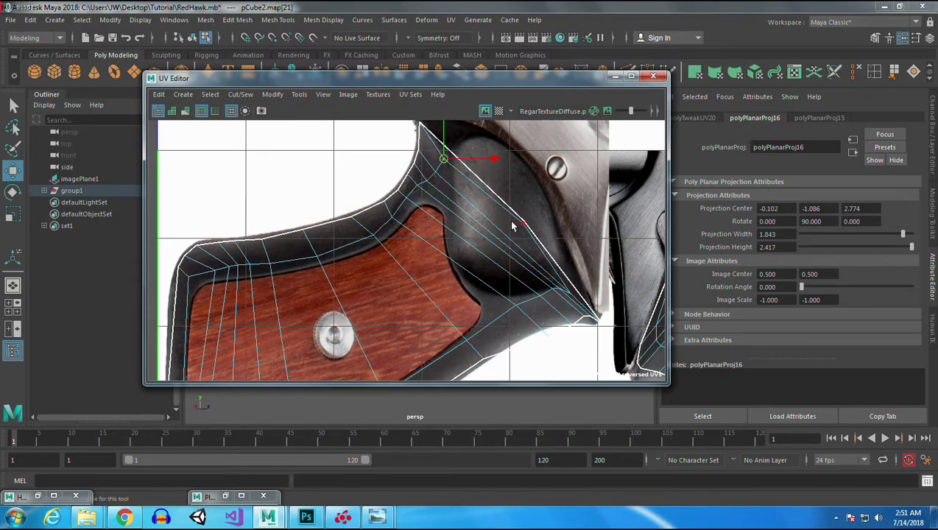
pyautogui.moveTo(524, 230); pyautogui.dragTo(522, 230)
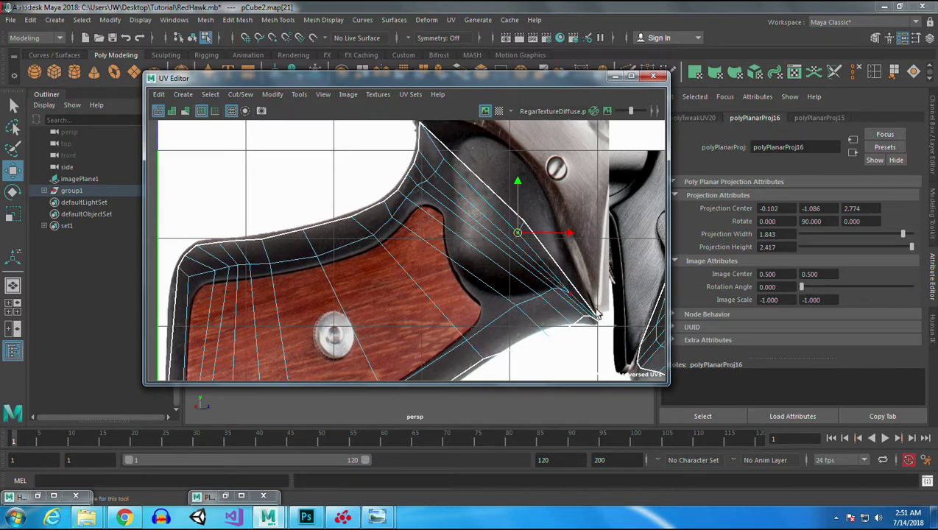
# - Fit the outer and inner UVs at the grip's lower front corner to the black border and its pointed tip
pyautogui.keyDown('alt'); pyautogui.moveTo(598, 362); pyautogui.dragTo(545, 340, button='middle'); pyautogui.keyUp('alt')
pyautogui.moveTo(480, 285)
pyautogui.mouseDown()
pyautogui.moveTo(509, 310)
pyautogui.moveTo(490, 283)
pyautogui.mouseUp()
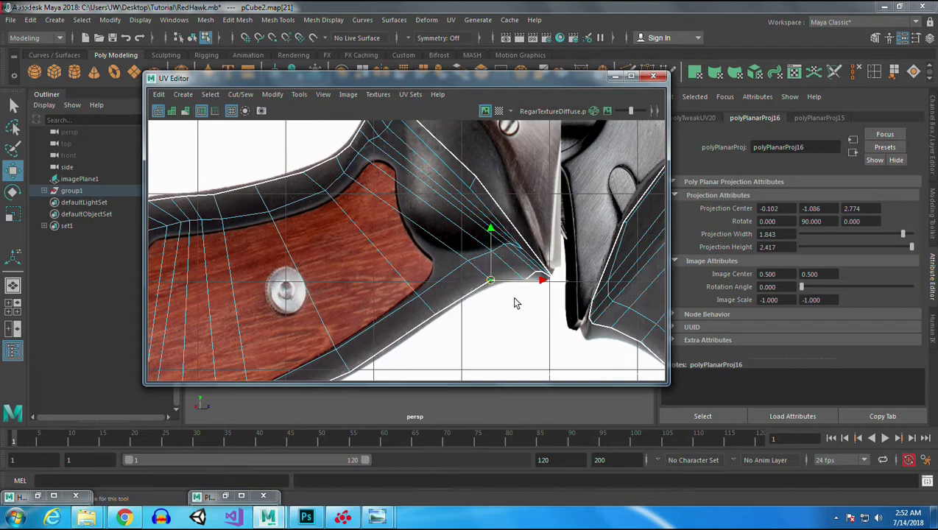
pyautogui.click(520, 278)
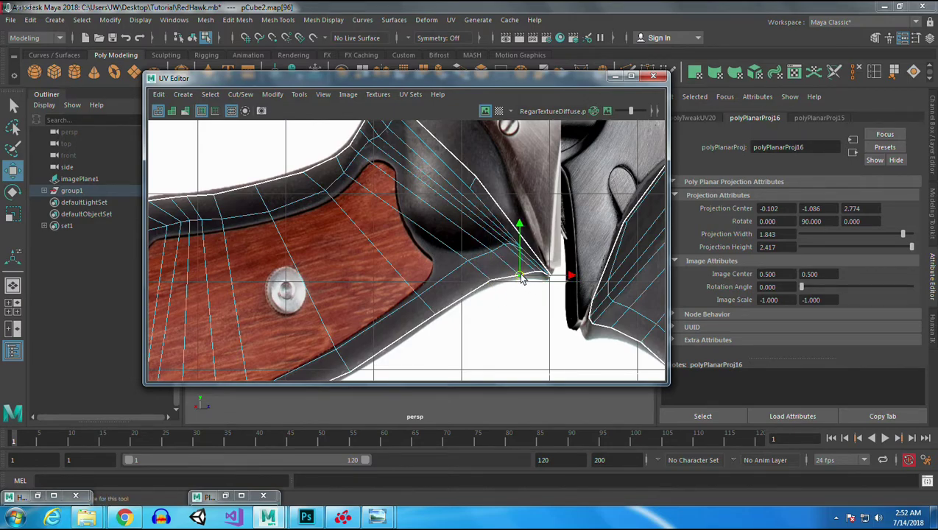
pyautogui.keyDown('alt'); pyautogui.moveTo(557, 317); pyautogui.dragTo(401, 281, button='middle'); pyautogui.keyUp('alt')
pyautogui.keyDown('alt'); pyautogui.moveTo(401, 282); pyautogui.dragTo(567, 391, button='right'); pyautogui.keyUp('alt')
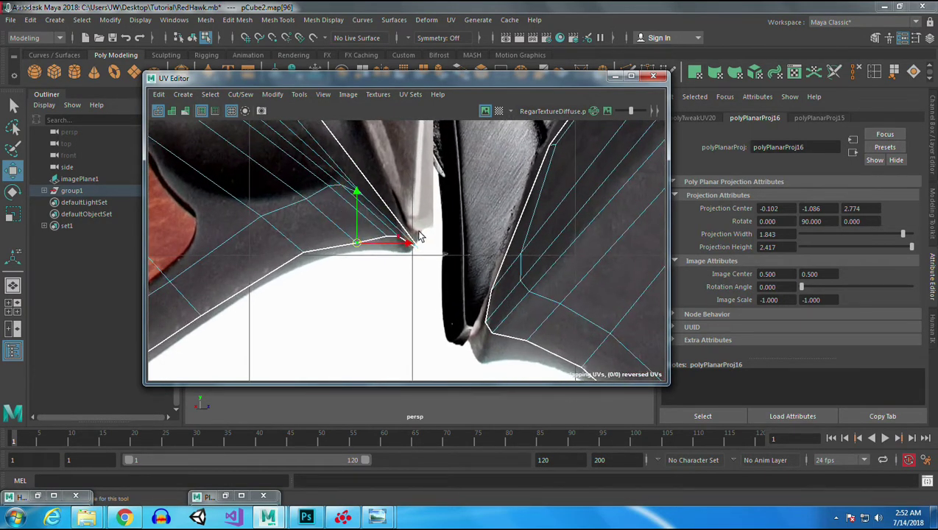
pyautogui.moveTo(356, 243); pyautogui.dragTo(407, 235)
pyautogui.click(354, 189)
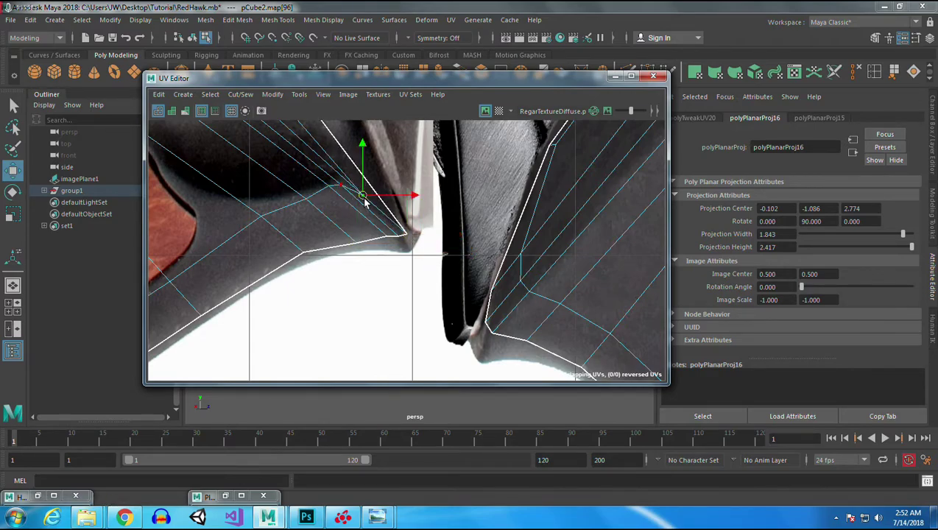
# - Identify the grip's upper front edge UVs on the model and move them outward so the shell covers the black area beside the frame
pyautogui.keyDown('alt'); pyautogui.moveTo(354, 247); pyautogui.dragTo(308, 170, button='right'); pyautogui.keyUp('alt')
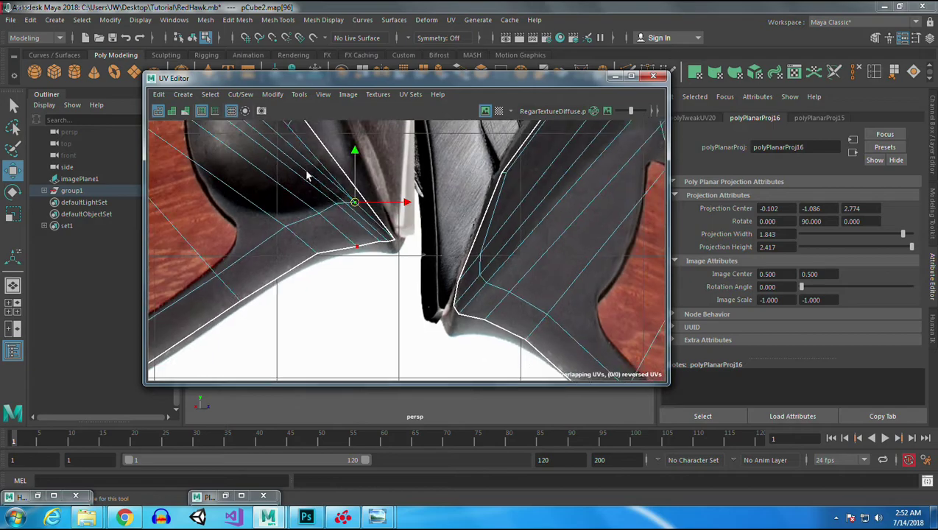
pyautogui.keyDown('alt'); pyautogui.moveTo(327, 207); pyautogui.dragTo(375, 288, button='middle'); pyautogui.keyUp('alt')
pyautogui.keyDown('alt'); pyautogui.moveTo(375, 289); pyautogui.dragTo(286, 145, button='right'); pyautogui.keyUp('alt')
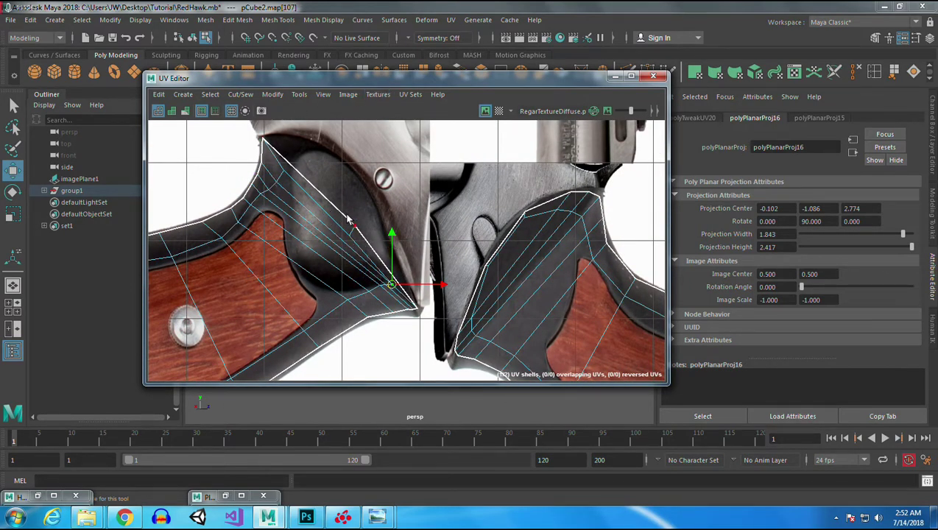
pyautogui.click(615, 76)
pyautogui.keyDown('alt'); pyautogui.moveTo(384, 247); pyautogui.dragTo(419, 208); pyautogui.keyUp('alt')
pyautogui.keyDown('alt'); pyautogui.moveTo(373, 174); pyautogui.dragTo(435, 158); pyautogui.keyUp('alt')
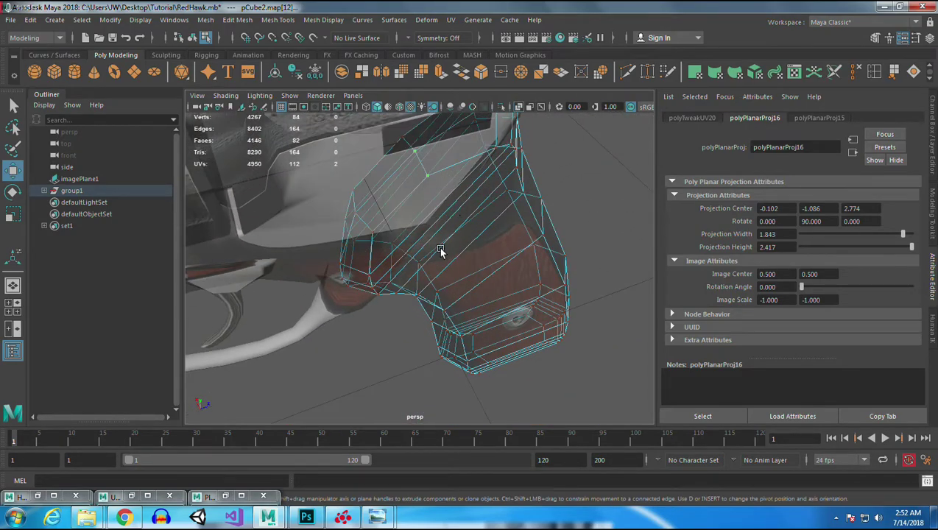
pyautogui.keyDown('shift'); pyautogui.click(357, 215); pyautogui.keyUp('shift')
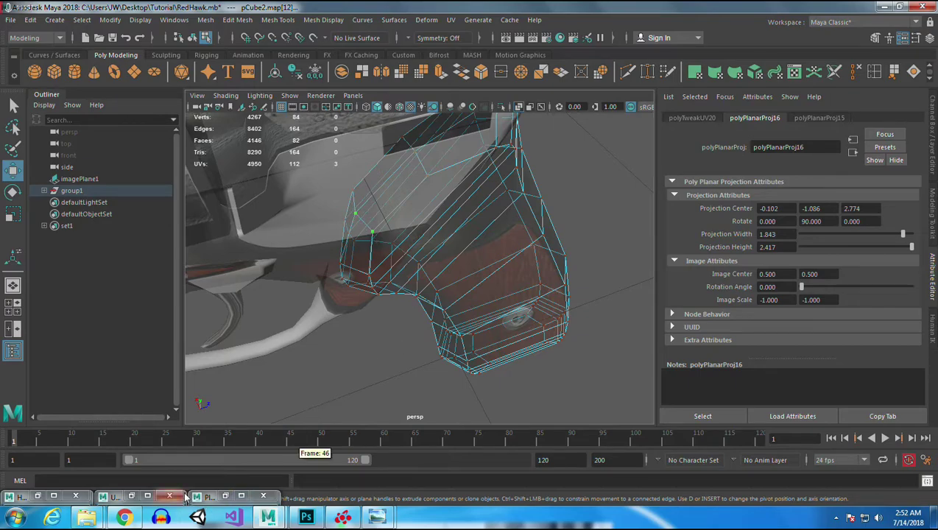
pyautogui.click(131, 495)
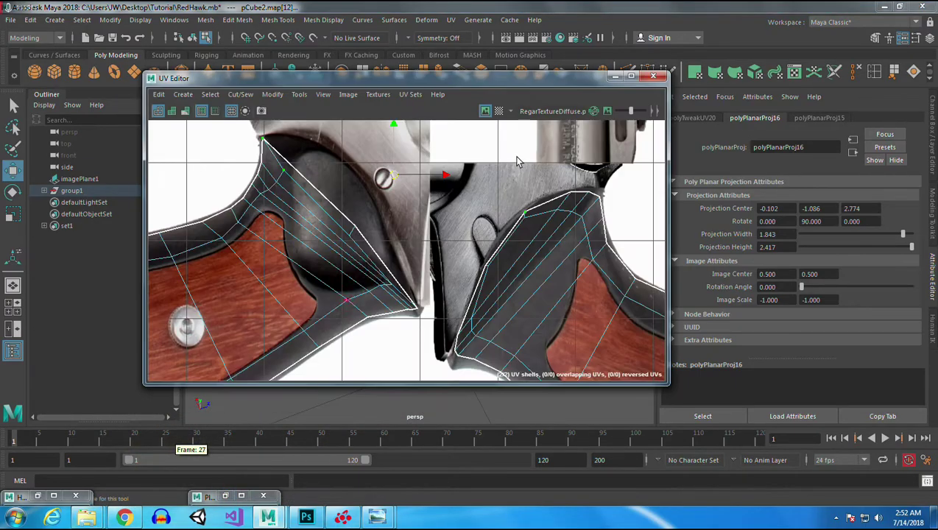
pyautogui.keyDown('shift'); pyautogui.click(540, 212); pyautogui.keyUp('shift')
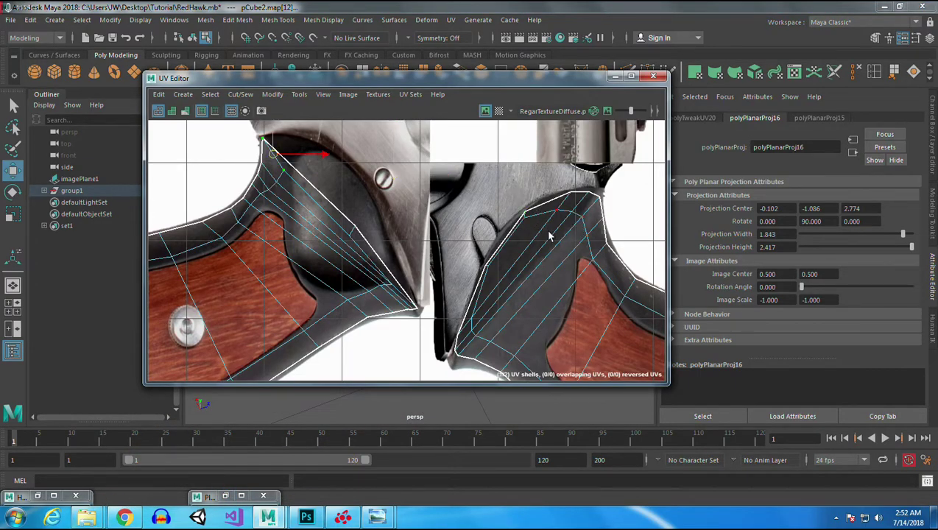
pyautogui.moveTo(297, 152); pyautogui.dragTo(368, 207)
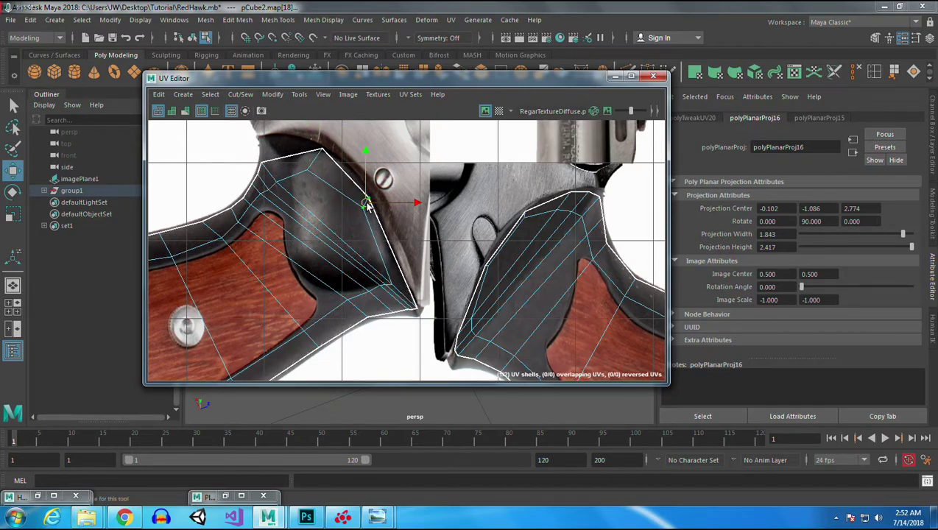
# - Turn off X-ray display and select the two inner UVs of the edge crossing the wood panel just above the model's butt
pyautogui.click(652, 76)
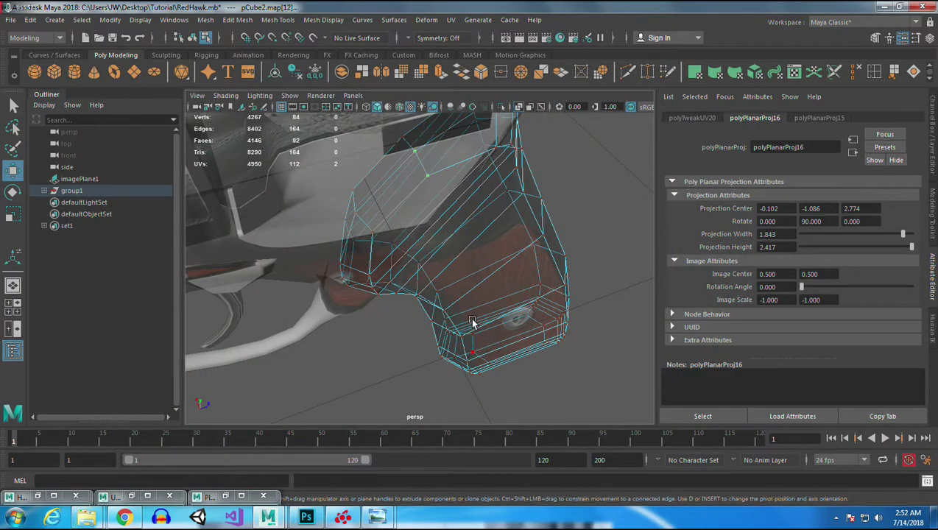
pyautogui.click(519, 106)
pyautogui.moveTo(532, 269)
pyautogui.keyDown('alt'); pyautogui.mouseDown()
pyautogui.moveTo(501, 264)
pyautogui.moveTo(490, 227)
pyautogui.moveTo(472, 241)
pyautogui.moveTo(485, 250)
pyautogui.moveTo(496, 241)
pyautogui.moveTo(484, 246)
pyautogui.mouseUp(); pyautogui.keyUp('alt')
pyautogui.keyDown('alt'); pyautogui.moveTo(483, 244); pyautogui.dragTo(502, 271, button='right'); pyautogui.keyUp('alt')
pyautogui.keyDown('alt'); pyautogui.moveTo(502, 270); pyautogui.dragTo(500, 269); pyautogui.keyUp('alt')
pyautogui.keyDown('alt'); pyautogui.moveTo(501, 268); pyautogui.dragTo(465, 202, button='middle'); pyautogui.keyUp('alt')
pyautogui.keyDown('alt'); pyautogui.moveTo(465, 202); pyautogui.dragTo(579, 346, button='right'); pyautogui.keyUp('alt')
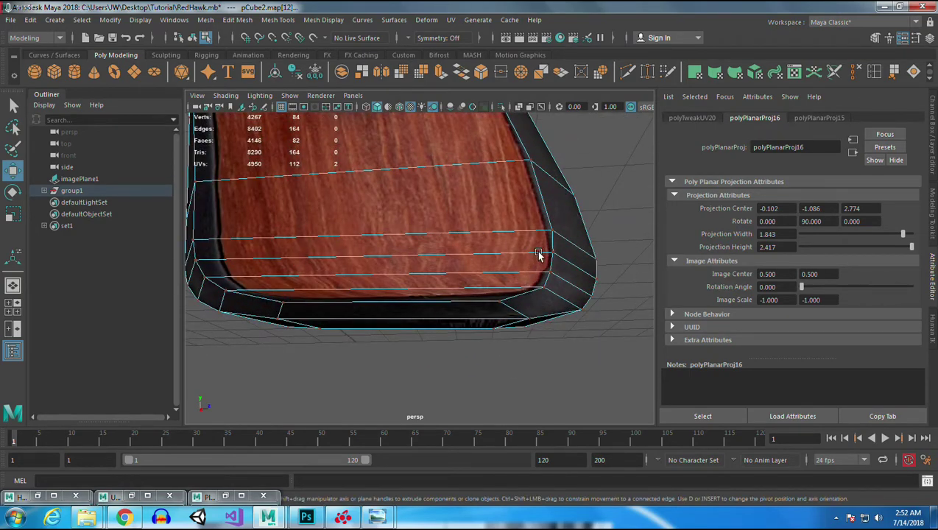
pyautogui.keyDown('alt'); pyautogui.moveTo(361, 258); pyautogui.dragTo(516, 306); pyautogui.keyUp('alt')
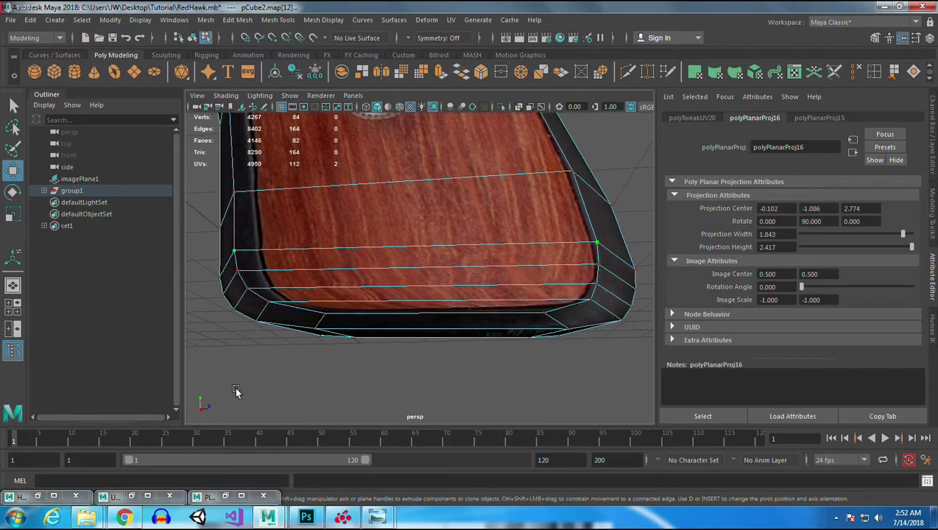
# - Shift the clustered inner UVs toward the butt, gathering the upper ones at the wood panel's upper corner
pyautogui.click(131, 495)
pyautogui.keyDown('alt'); pyautogui.moveTo(253, 259); pyautogui.dragTo(520, 165, button='middle'); pyautogui.keyUp('alt')
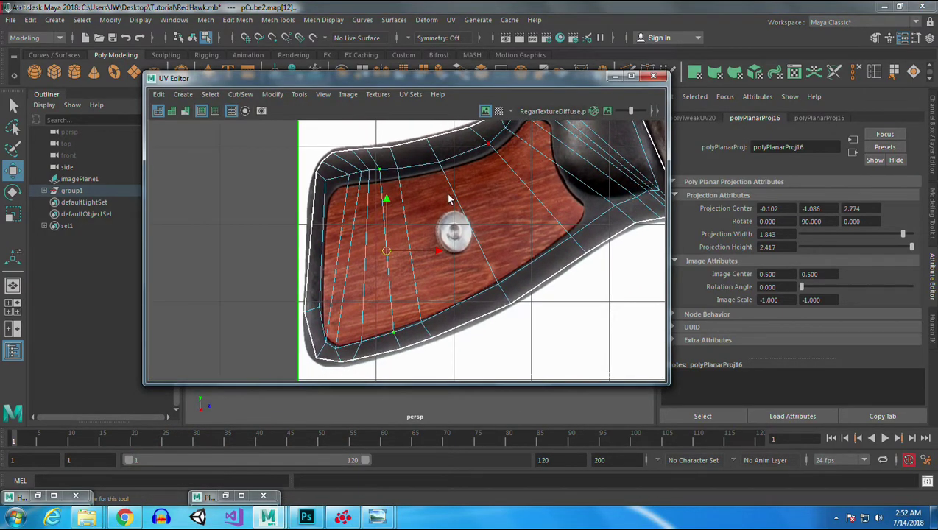
pyautogui.keyDown('shift'); pyautogui.moveTo(344, 167); pyautogui.dragTo(377, 197); pyautogui.keyUp('shift')
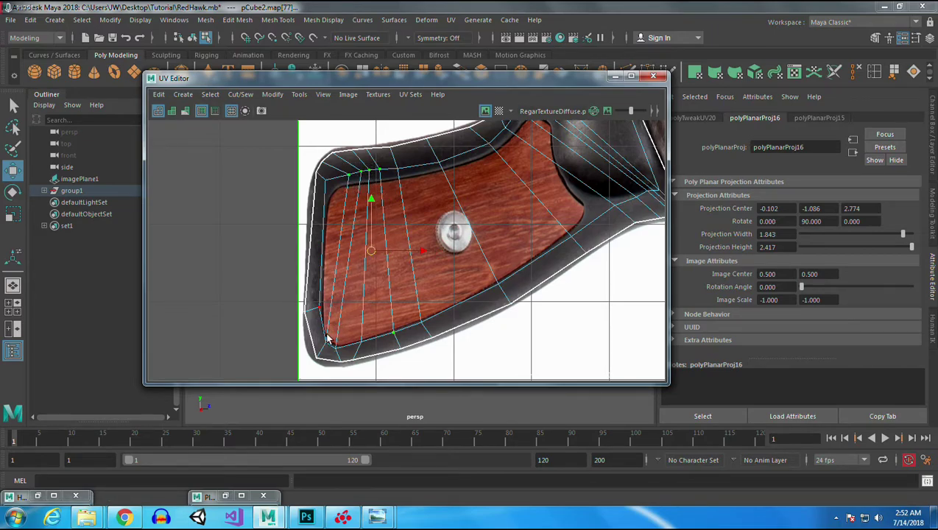
pyautogui.keyDown('shift'); pyautogui.moveTo(318, 329); pyautogui.dragTo(374, 353); pyautogui.keyUp('shift')
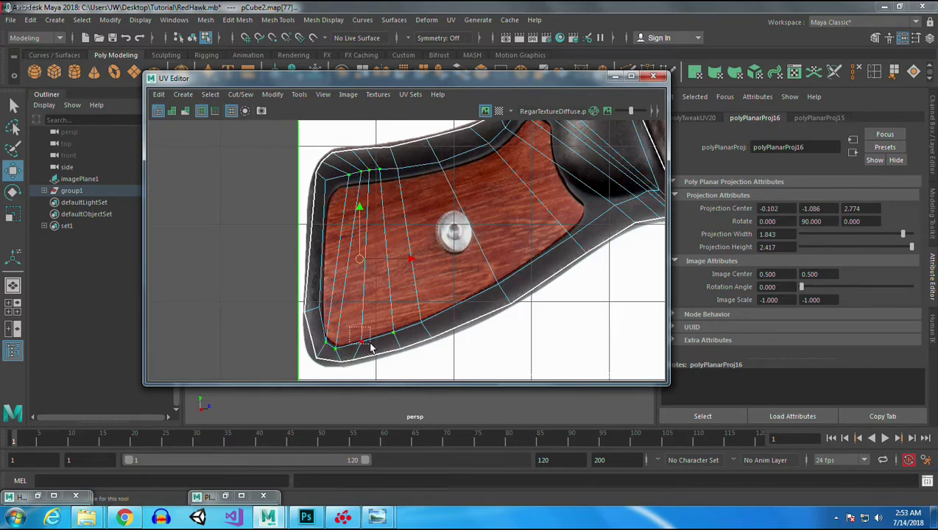
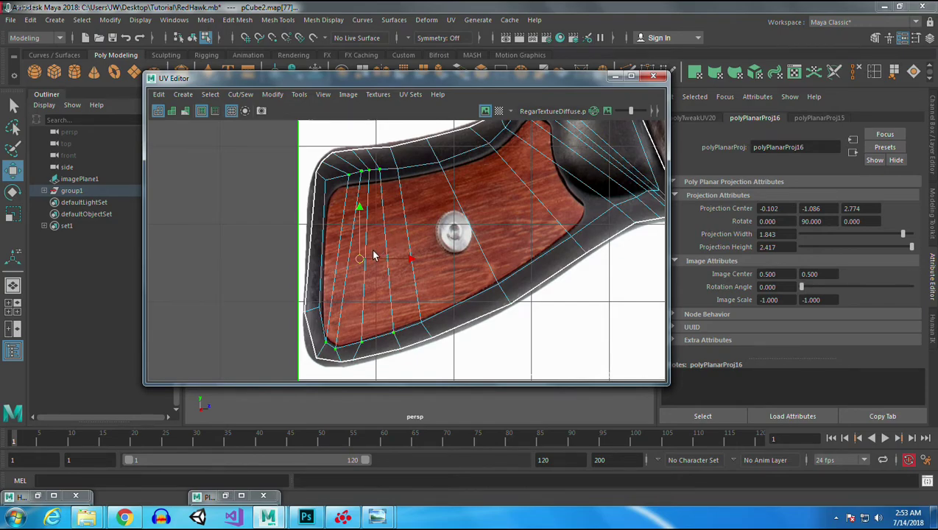
pyautogui.moveTo(315, 299)
pyautogui.mouseDown()
pyautogui.moveTo(329, 318)
pyautogui.moveTo(309, 312)
pyautogui.mouseUp()
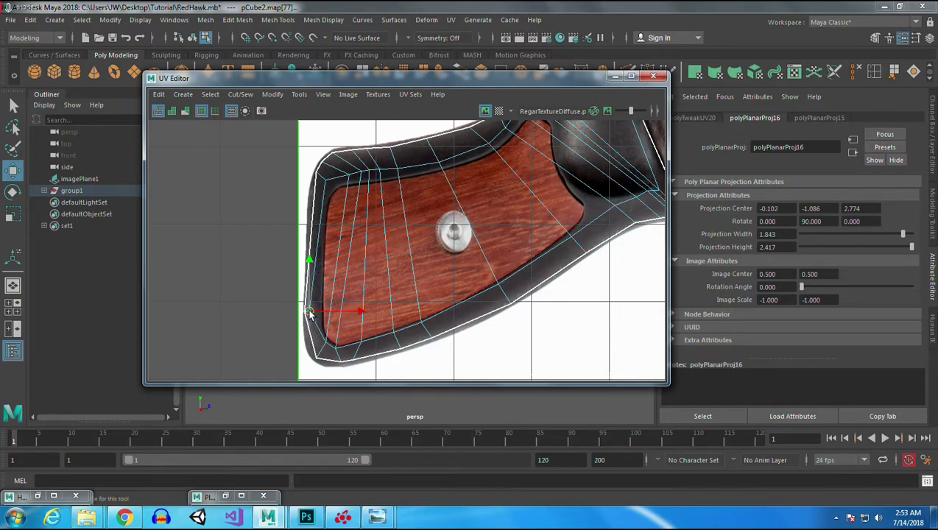
pyautogui.click(320, 177)
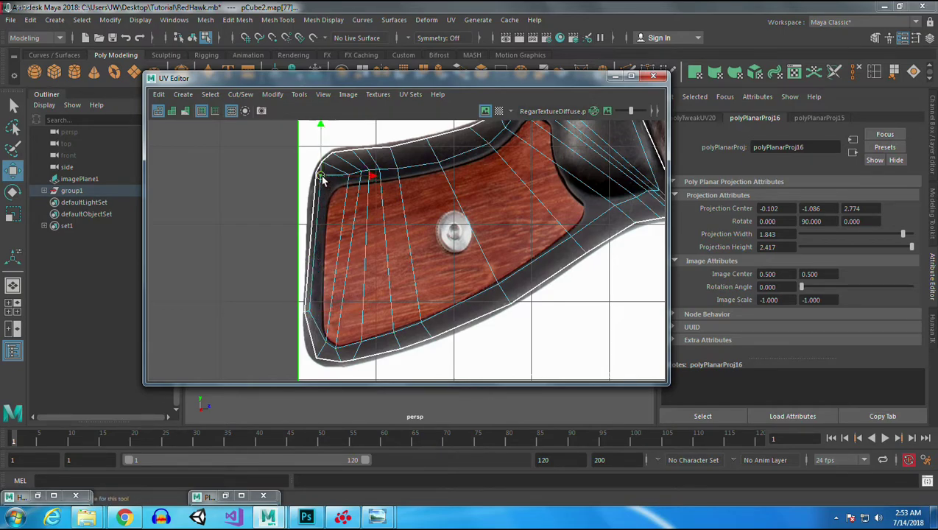
pyautogui.moveTo(343, 161)
pyautogui.mouseDown()
pyautogui.moveTo(385, 181)
pyautogui.moveTo(335, 174)
pyautogui.moveTo(328, 197)
pyautogui.moveTo(339, 176)
pyautogui.mouseUp()
pyautogui.keyDown('ctrl'); pyautogui.click(322, 176); pyautogui.keyUp('ctrl')
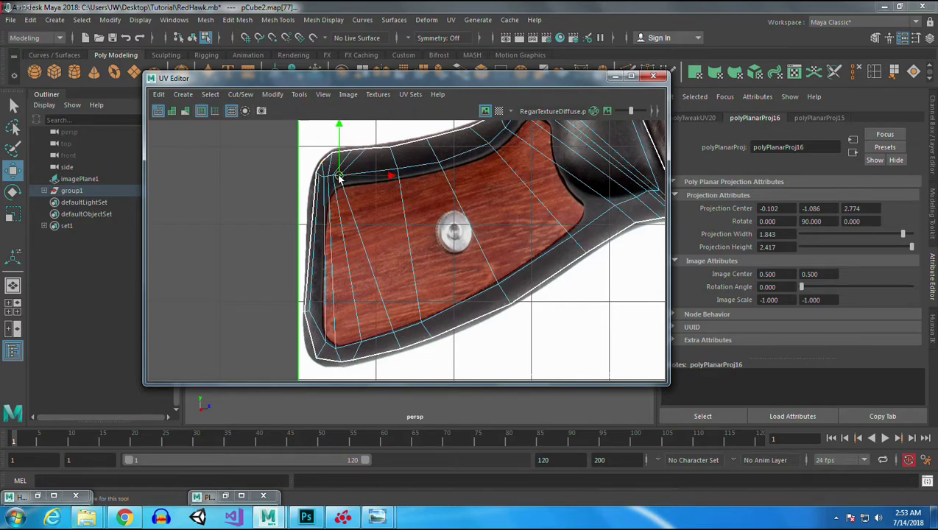
# - Move the inner UV at the butt's lower corner into the black border and slide the outer butt UVs down along the outline
pyautogui.moveTo(331, 344); pyautogui.dragTo(313, 315)
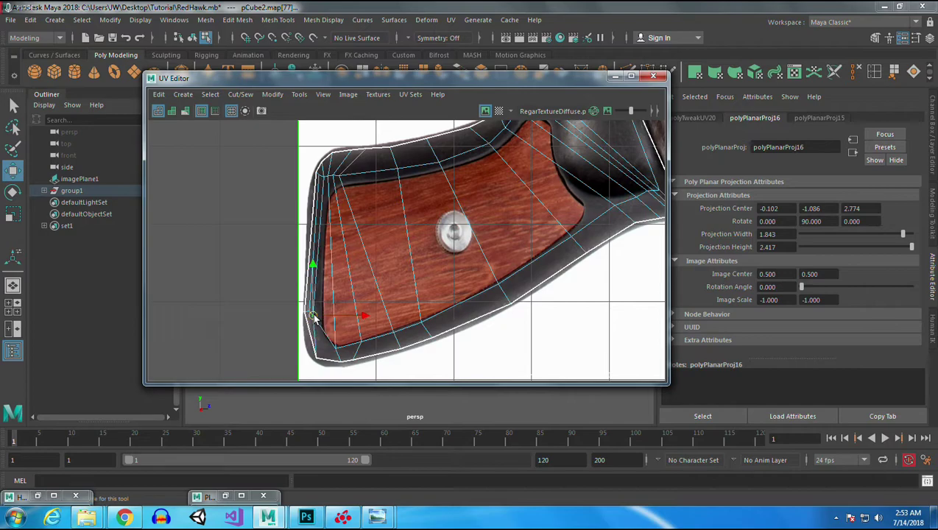
pyautogui.click(313, 320)
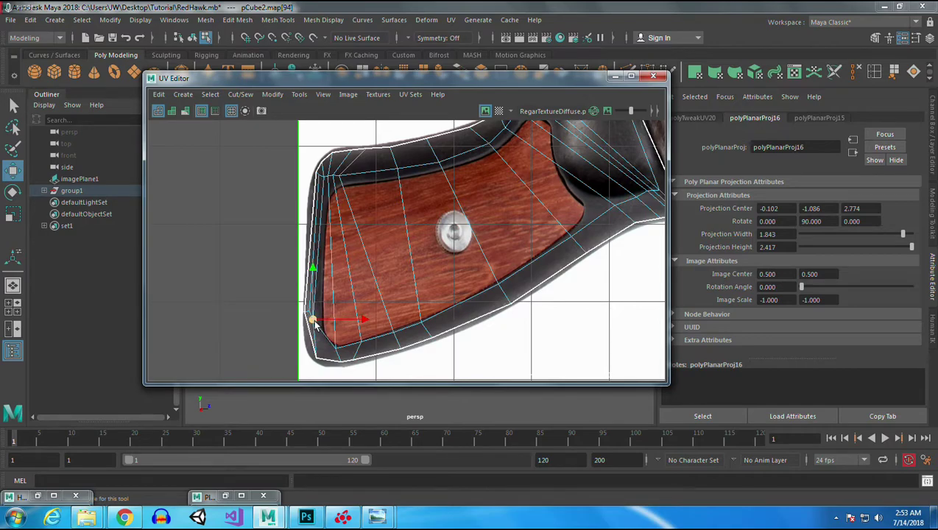
pyautogui.moveTo(312, 318)
pyautogui.mouseDown()
pyautogui.moveTo(309, 333)
pyautogui.moveTo(304, 325)
pyautogui.moveTo(312, 328)
pyautogui.mouseUp()
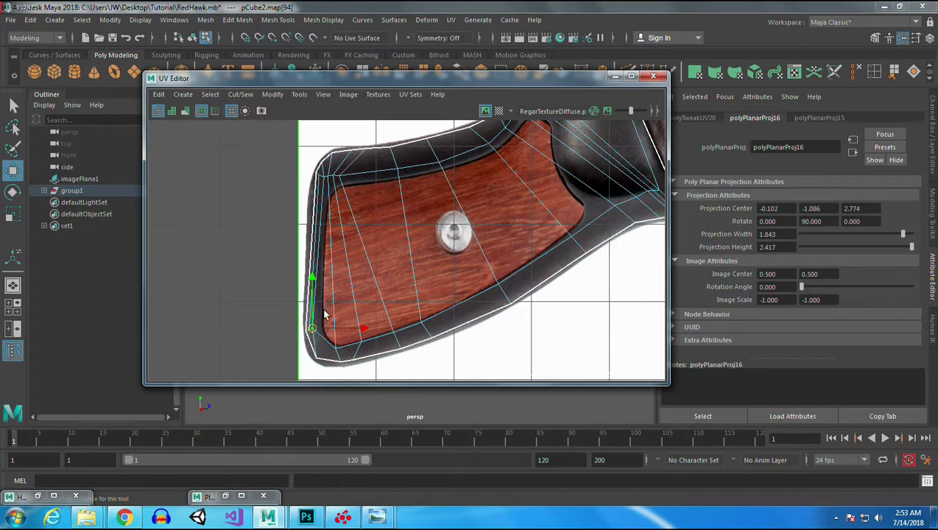
pyautogui.moveTo(319, 180); pyautogui.dragTo(309, 212)
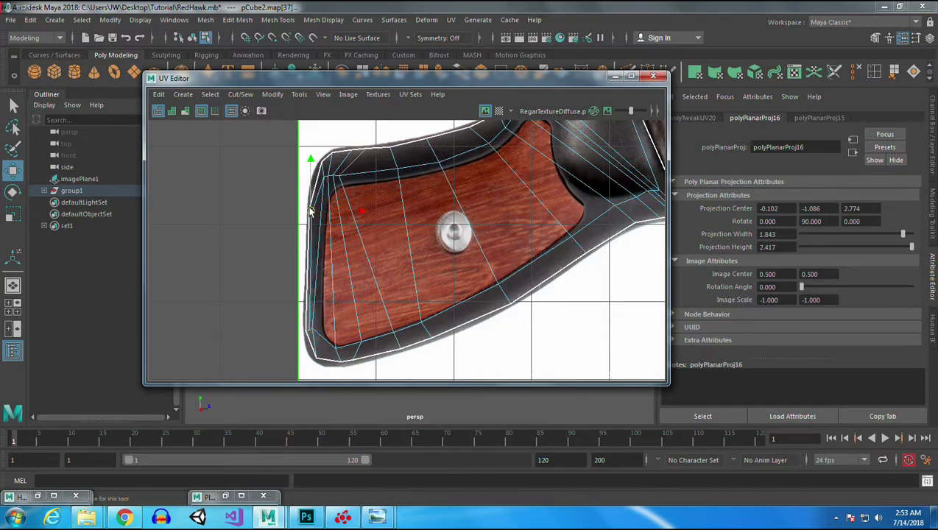
# - Lower the inner UVs at the butt's upper corner along the black border and panel edge, and slide the adjacent outer UVs toward that corner
pyautogui.scroll(3, 324, 179)
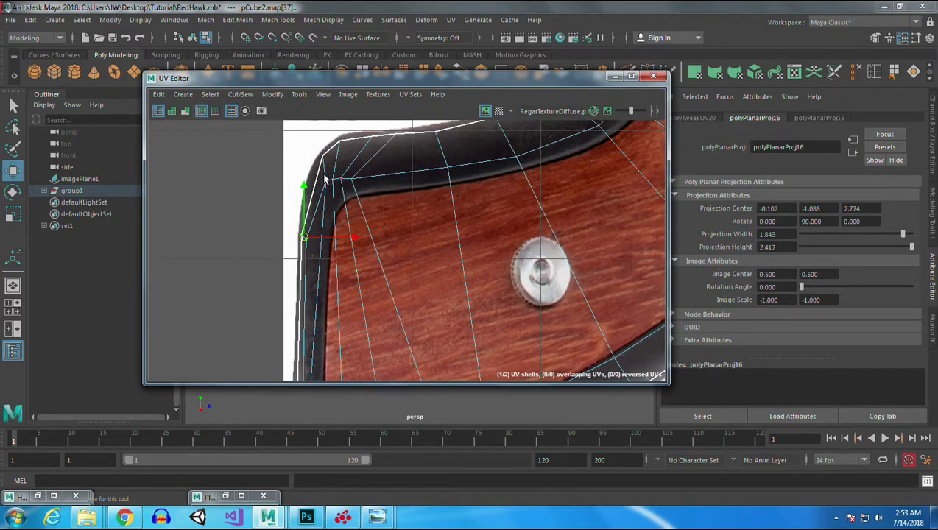
pyautogui.moveTo(325, 181); pyautogui.dragTo(309, 200)
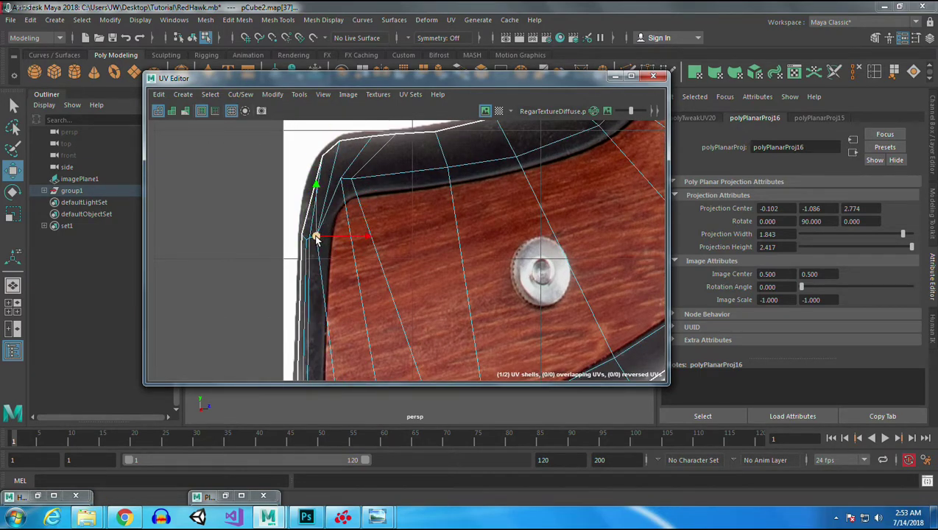
pyautogui.click(342, 179)
pyautogui.moveTo(342, 180); pyautogui.dragTo(342, 232)
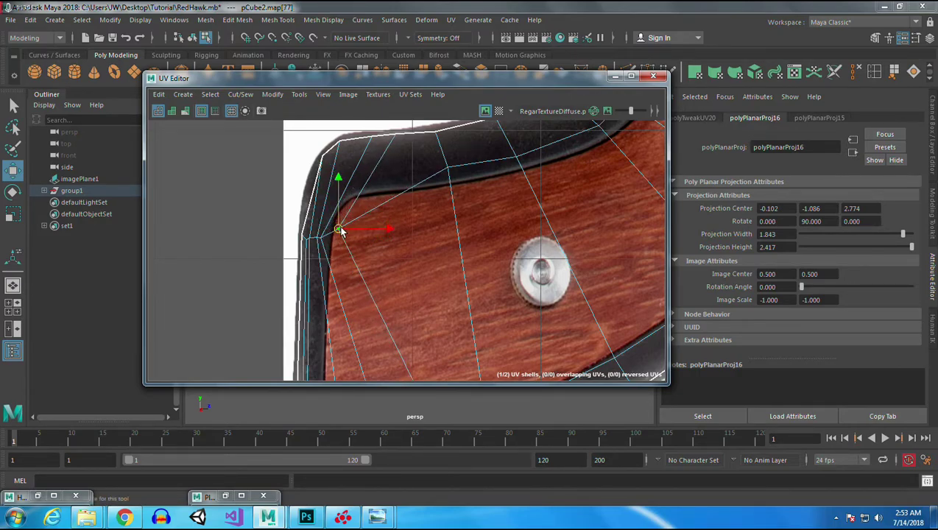
pyautogui.click(448, 167)
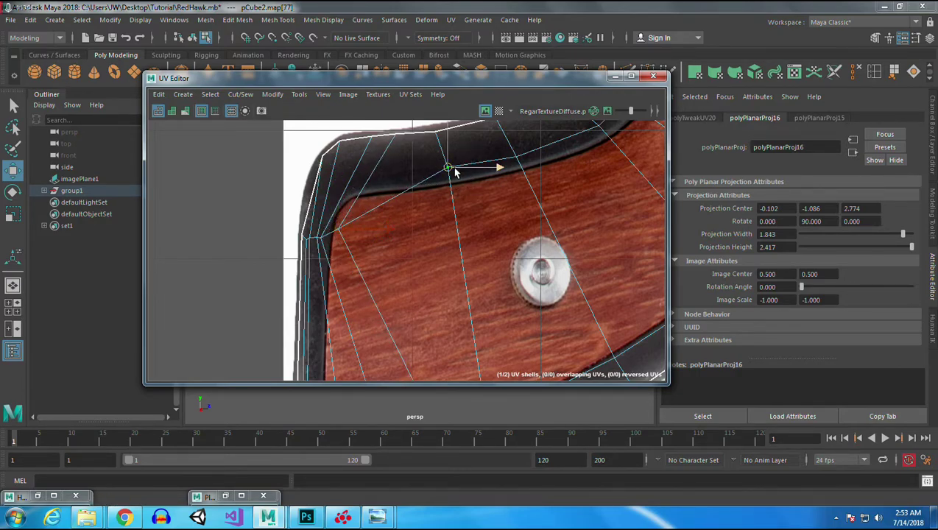
pyautogui.click(373, 135)
pyautogui.moveTo(372, 135); pyautogui.dragTo(348, 143)
# - Shift the upper and lower UV pairs between the screw and the butt along the black border toward the butt
pyautogui.keyDown('alt'); pyautogui.moveTo(436, 219); pyautogui.dragTo(346, 137, button='right'); pyautogui.keyUp('alt')
pyautogui.keyDown('alt'); pyautogui.moveTo(515, 284); pyautogui.dragTo(475, 278, button='middle'); pyautogui.keyUp('alt')
pyautogui.keyDown('alt'); pyautogui.moveTo(475, 278); pyautogui.dragTo(407, 175, button='right'); pyautogui.keyUp('alt')
pyautogui.moveTo(374, 194); pyautogui.dragTo(403, 200)
pyautogui.click(480, 274)
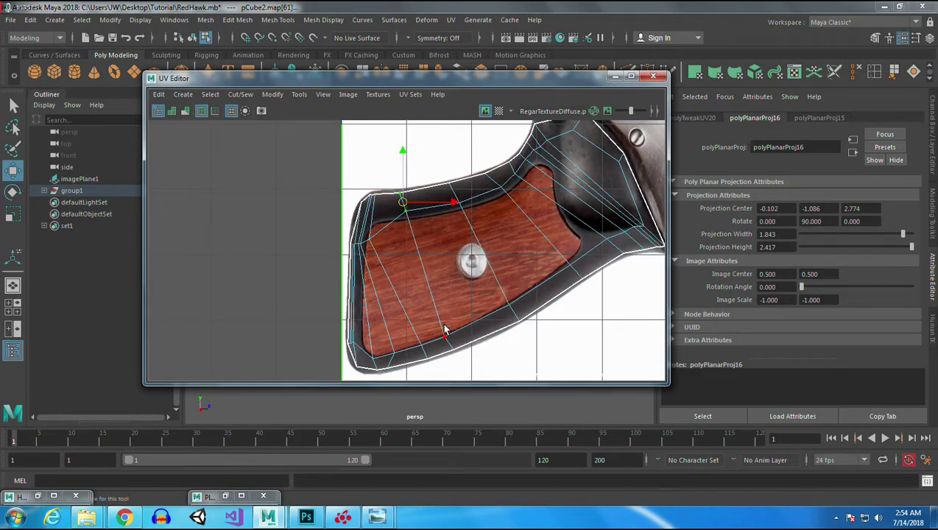
pyautogui.click(448, 343)
pyautogui.moveTo(446, 345); pyautogui.dragTo(393, 362)
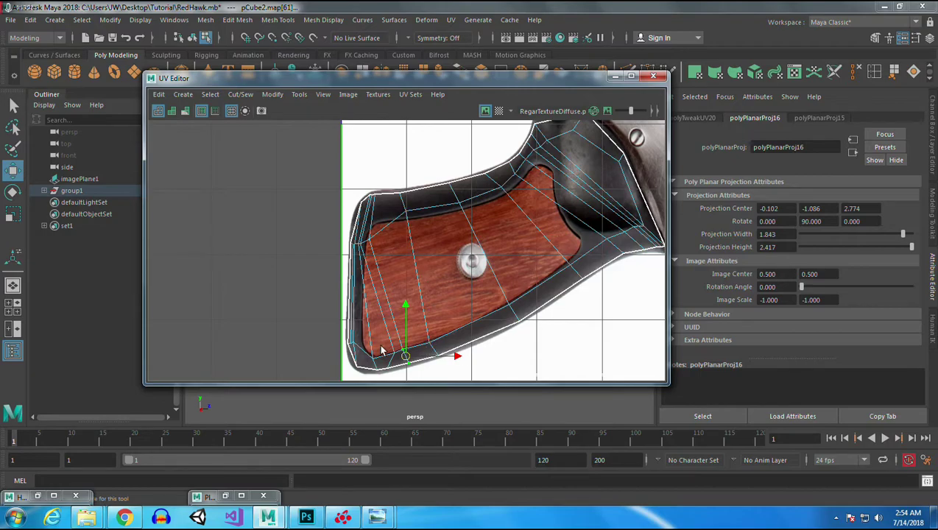
# - Move the inner UV near the butt's lower corner along the border to the wood panel's lower corner
pyautogui.scroll(3, 405, 358)
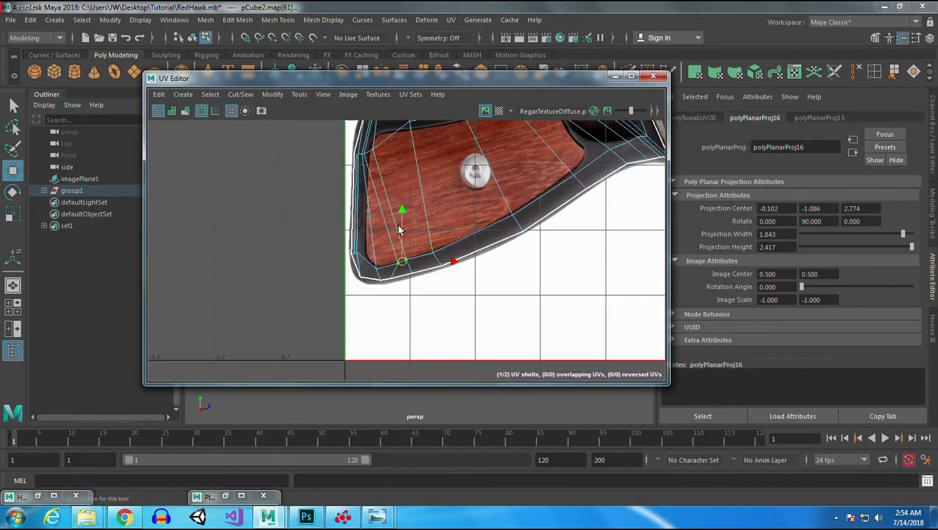
pyautogui.keyDown('alt'); pyautogui.moveTo(406, 358); pyautogui.dragTo(420, 301, button='middle'); pyautogui.keyUp('alt')
pyautogui.moveTo(356, 278); pyautogui.dragTo(334, 277)
pyautogui.moveTo(418, 273); pyautogui.dragTo(357, 280)
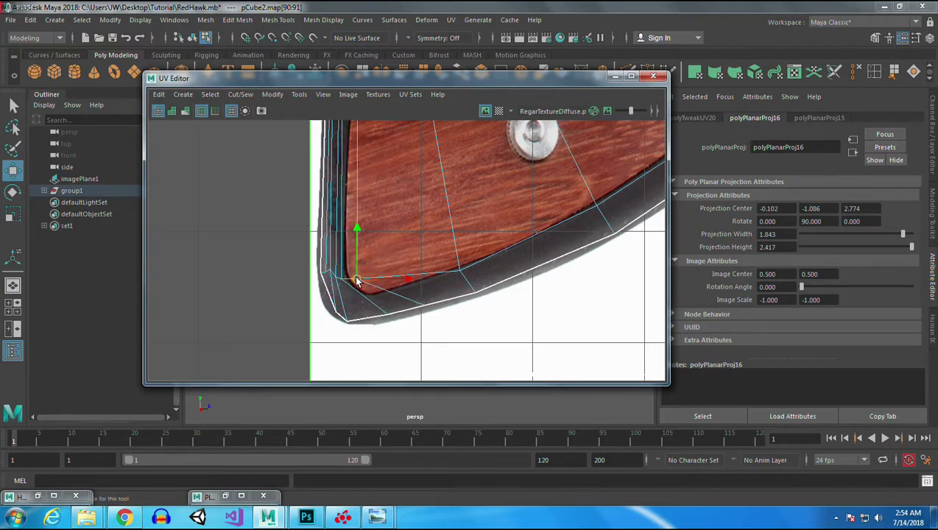
# - Slide the outer UVs along the grip's lower outline toward the butt corner, nudging the one farther along slightly
pyautogui.click(388, 318)
pyautogui.moveTo(387, 318); pyautogui.dragTo(358, 325)
pyautogui.click(424, 305)
pyautogui.moveTo(424, 306); pyautogui.dragTo(369, 326)
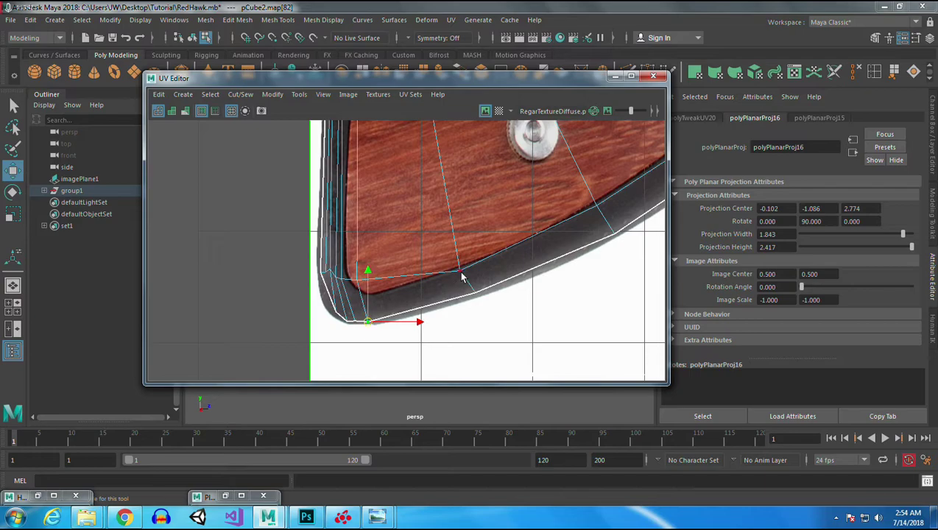
pyautogui.click(480, 299)
pyautogui.moveTo(477, 297); pyautogui.dragTo(473, 299)
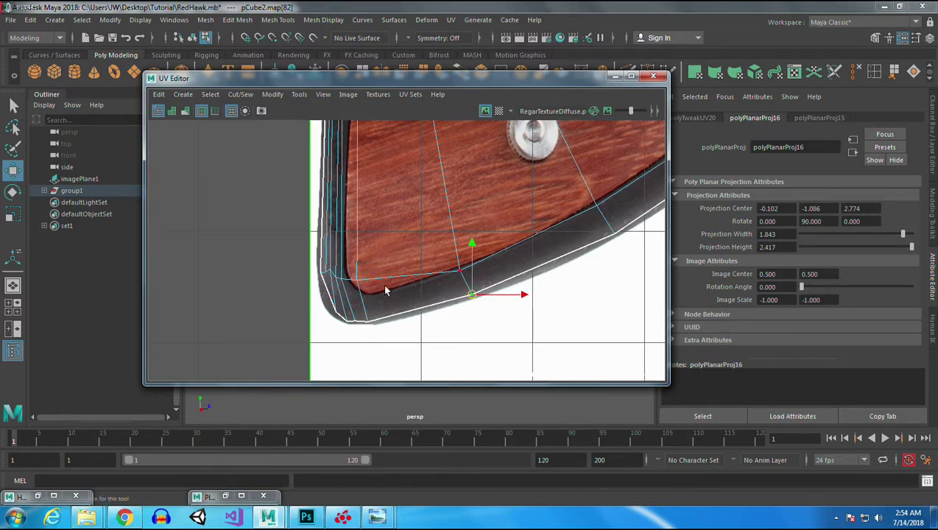
# - Move the inner UVs at the wood panel's lower and upper butt corners outward into the black border
pyautogui.click(356, 278)
pyautogui.moveTo(356, 277); pyautogui.dragTo(363, 304)
pyautogui.keyDown('alt'); pyautogui.moveTo(384, 142); pyautogui.dragTo(398, 309, button='middle'); pyautogui.keyUp('alt')
pyautogui.click(368, 259)
pyautogui.moveTo(371, 260); pyautogui.dragTo(374, 227)
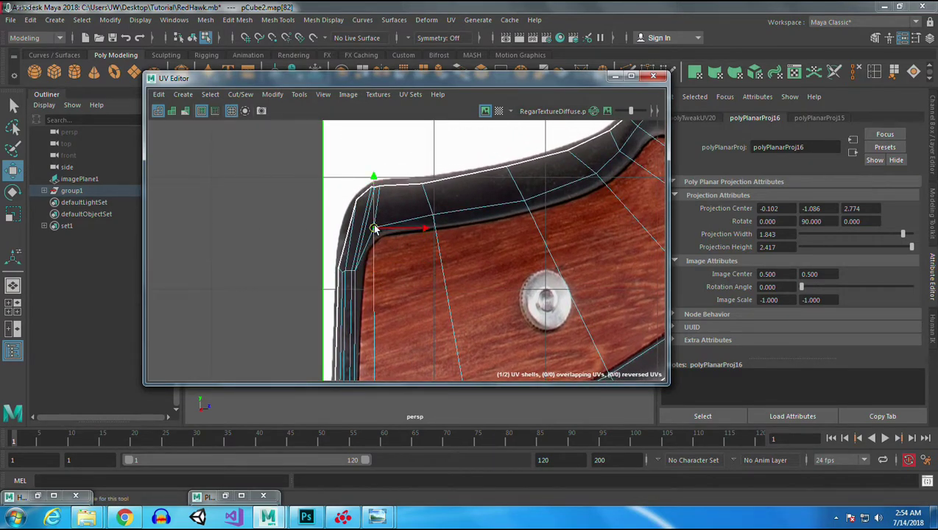
# - Select both end UVs of the edge crossing the wood panel's base on the model and close the Planar Mapping Options
pyautogui.click(615, 77)
pyautogui.scroll(-7, 434, 249)
pyautogui.keyDown('alt'); pyautogui.moveTo(433, 249); pyautogui.dragTo(427, 266); pyautogui.keyUp('alt')
pyautogui.scroll(7, 477, 350)
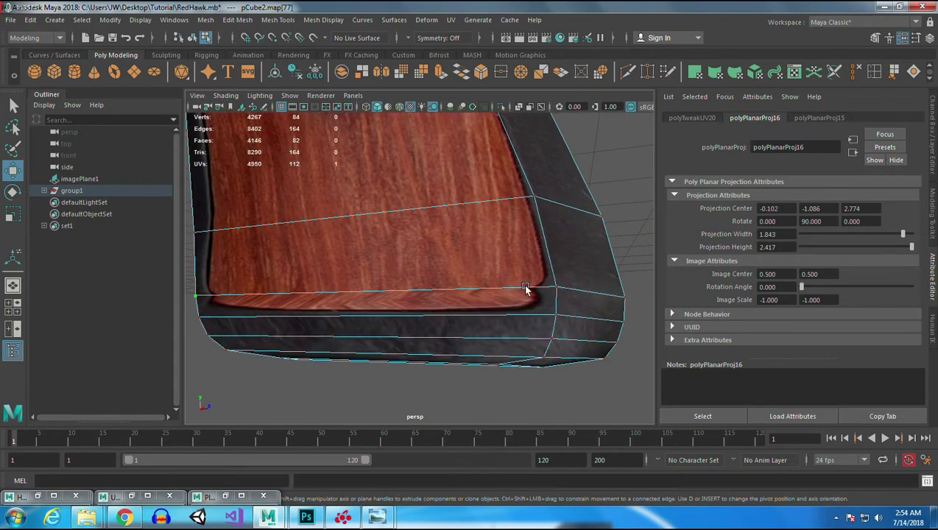
pyautogui.keyDown('shift'); pyautogui.click(557, 288); pyautogui.keyUp('shift')
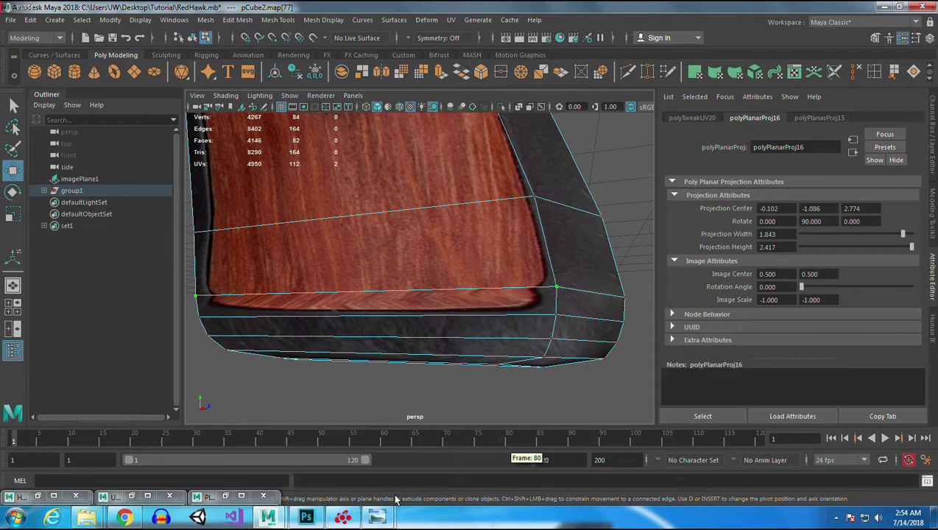
pyautogui.click(227, 496)
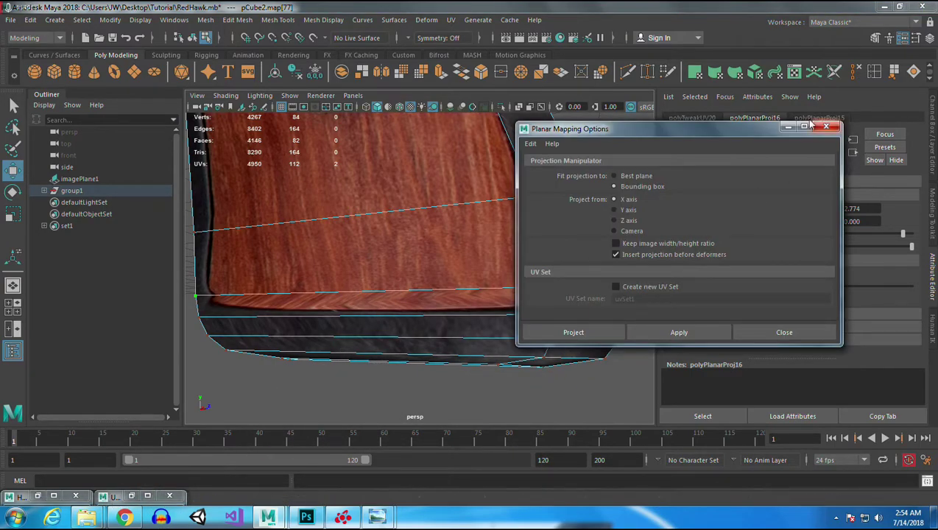
pyautogui.click(825, 127)
pyautogui.click(118, 495)
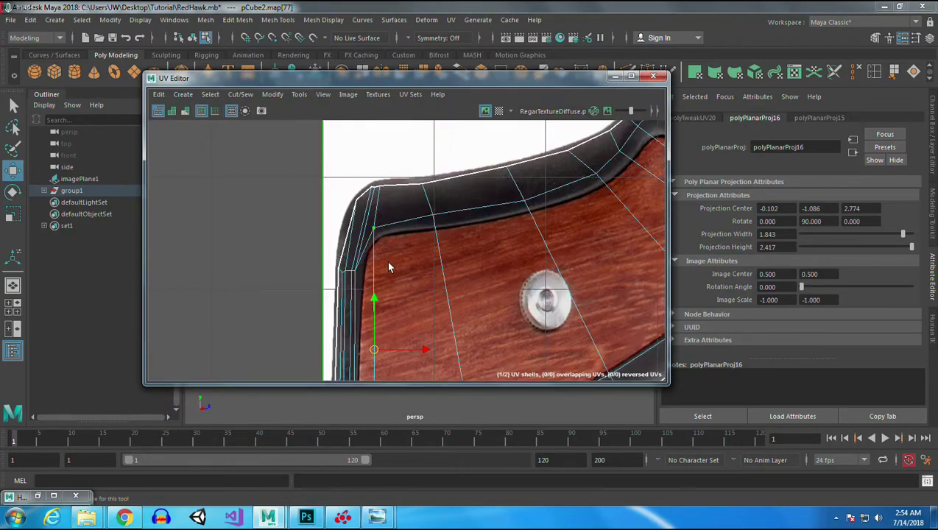
# - Place the UV Editor beside the model and move the inner UV at the butt's upper corner along the wood panel's edge
pyautogui.keyDown('alt'); pyautogui.moveTo(388, 267); pyautogui.dragTo(428, 223, button='middle'); pyautogui.keyUp('alt')
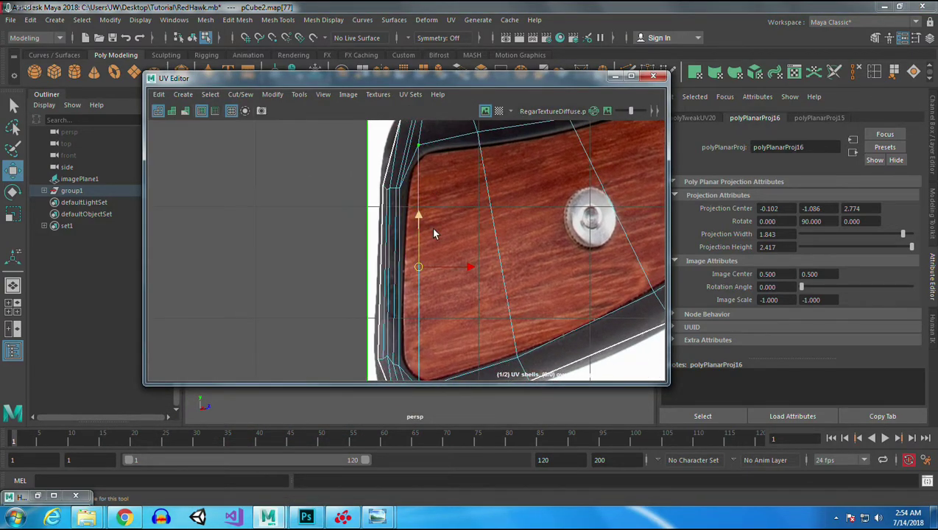
pyautogui.click(401, 190)
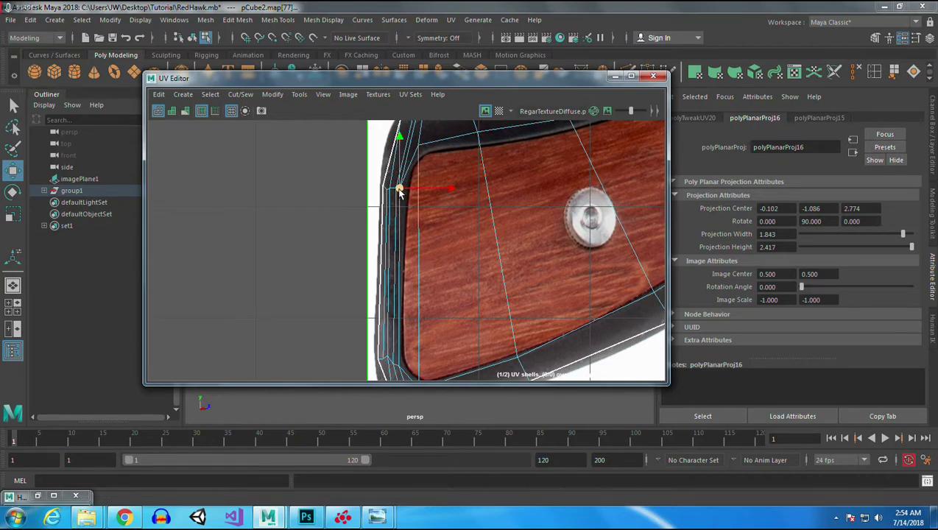
pyautogui.moveTo(586, 79); pyautogui.dragTo(853, 63)
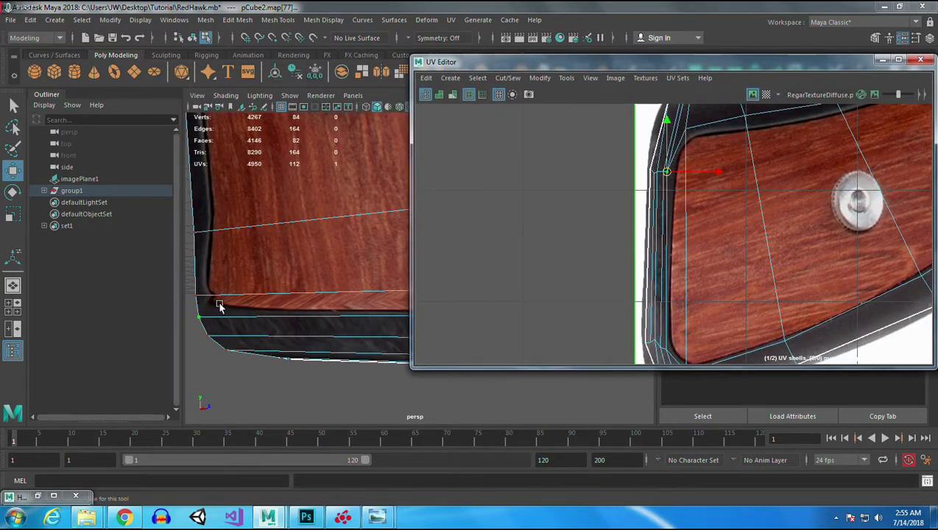
pyautogui.click(200, 318)
pyautogui.keyDown('alt'); pyautogui.moveTo(289, 245); pyautogui.dragTo(232, 252); pyautogui.keyUp('alt')
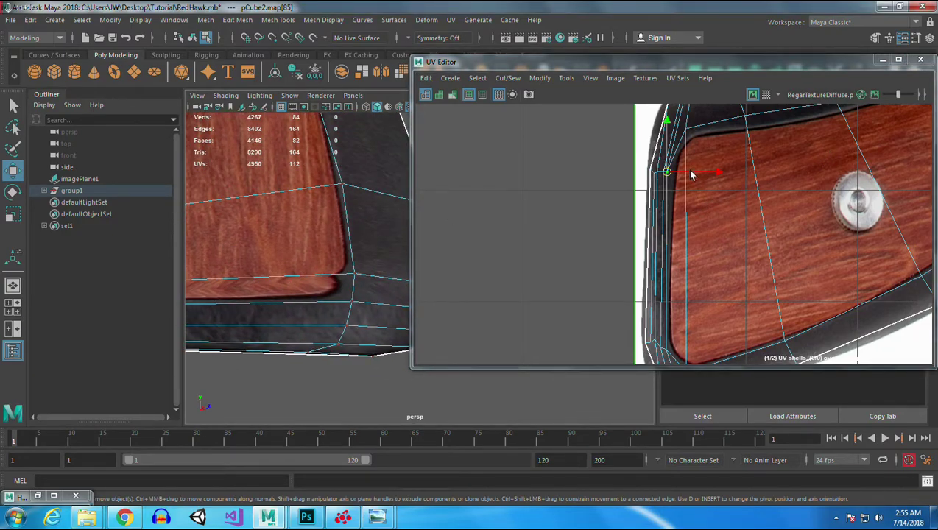
pyautogui.moveTo(664, 171); pyautogui.dragTo(677, 151)
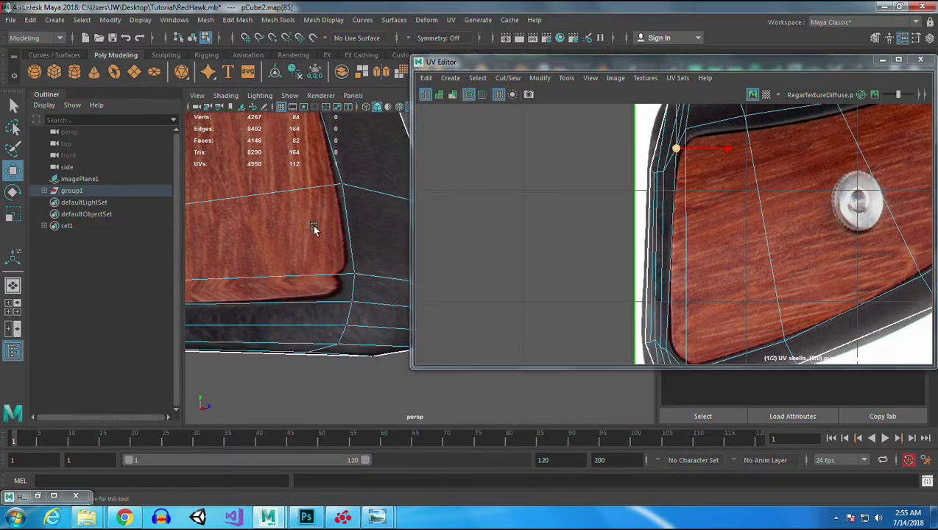
# - Nudge the upper-corner inner UV into the border and shift the lower-corner inner UV toward the butt, outside the wood panel
pyautogui.press('f')
pyautogui.moveTo(683, 150)
pyautogui.mouseDown()
pyautogui.moveTo(683, 137)
pyautogui.moveTo(657, 177)
pyautogui.moveTo(667, 177)
pyautogui.moveTo(677, 142)
pyautogui.mouseUp()
pyautogui.click(688, 132)
pyautogui.keyDown('alt'); pyautogui.moveTo(705, 260); pyautogui.dragTo(697, 197, button='middle'); pyautogui.keyUp('alt')
pyautogui.doubleClick(677, 310)
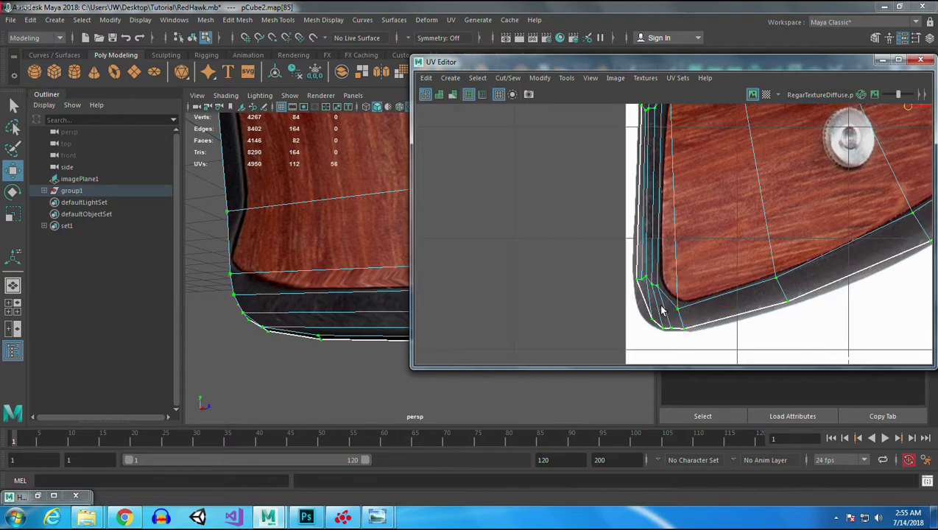
pyautogui.click(680, 307)
pyautogui.moveTo(680, 308); pyautogui.dragTo(658, 310)
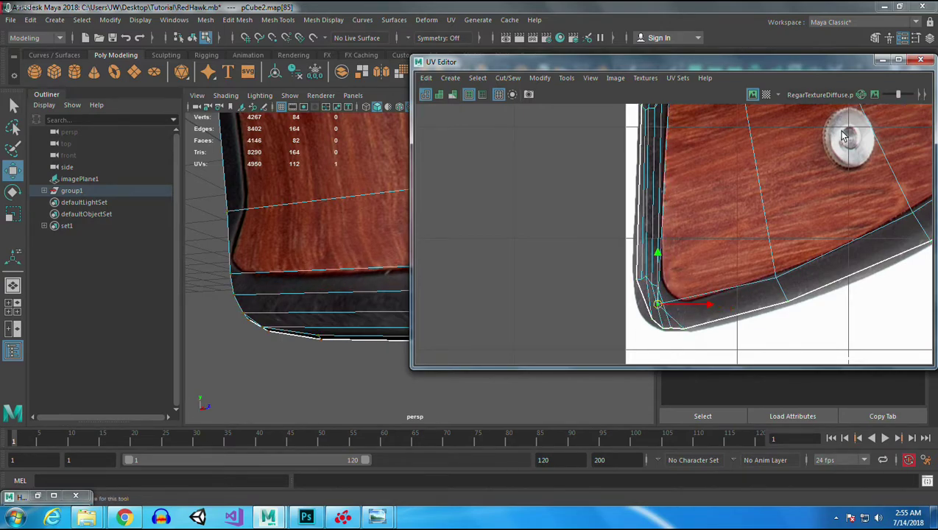
# - Check the grip's butt on the model, return it to object mode and deselect it
pyautogui.click(883, 60)
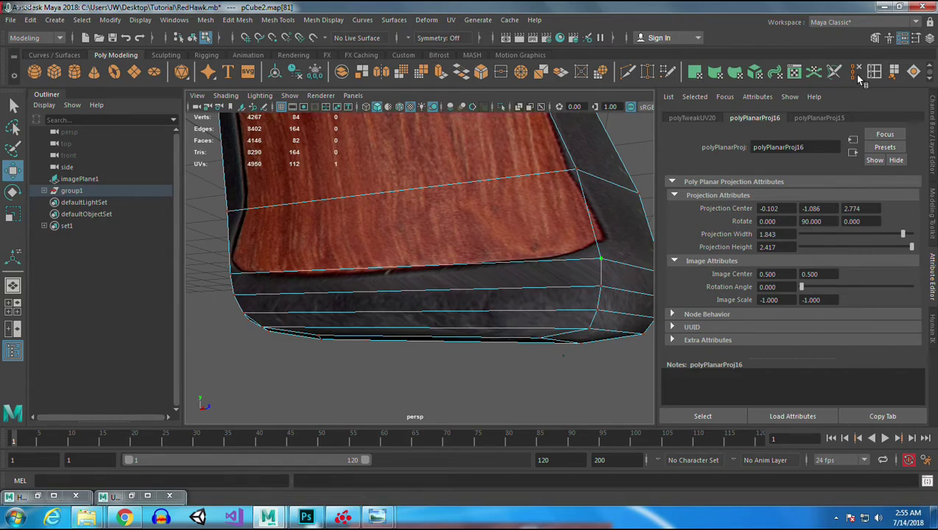
pyautogui.scroll(-8, 410, 199)
pyautogui.keyDown('alt'); pyautogui.moveTo(410, 200); pyautogui.dragTo(451, 267); pyautogui.keyUp('alt')
pyautogui.scroll(5, 451, 267)
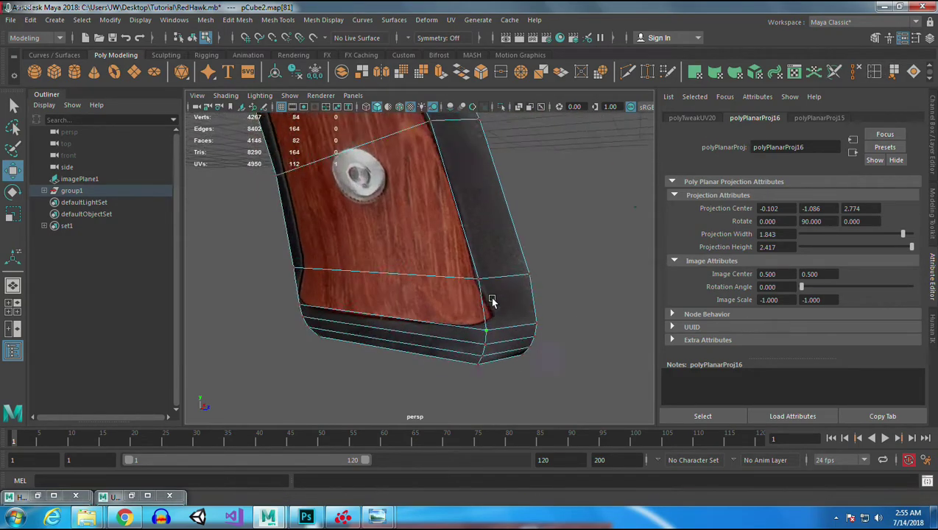
pyautogui.moveTo(429, 179); pyautogui.dragTo(518, 169, button='right')
pyautogui.click(559, 201)
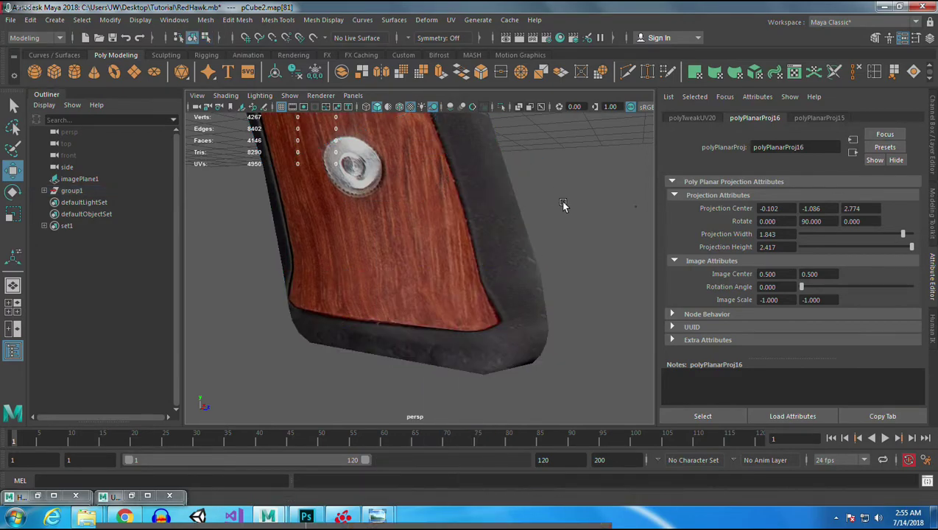
# - Select the revolver's frame mesh and bring up its UV shells together with the whole texture in the UV Editor
pyautogui.scroll(-6, 374, 228)
pyautogui.keyDown('alt'); pyautogui.moveTo(373, 228); pyautogui.dragTo(423, 204); pyautogui.keyUp('alt')
pyautogui.keyDown('alt'); pyautogui.moveTo(423, 205); pyautogui.dragTo(465, 304, button='middle'); pyautogui.keyUp('alt')
pyautogui.keyDown('alt'); pyautogui.moveTo(467, 309); pyautogui.dragTo(451, 263); pyautogui.keyUp('alt')
pyautogui.click(448, 226)
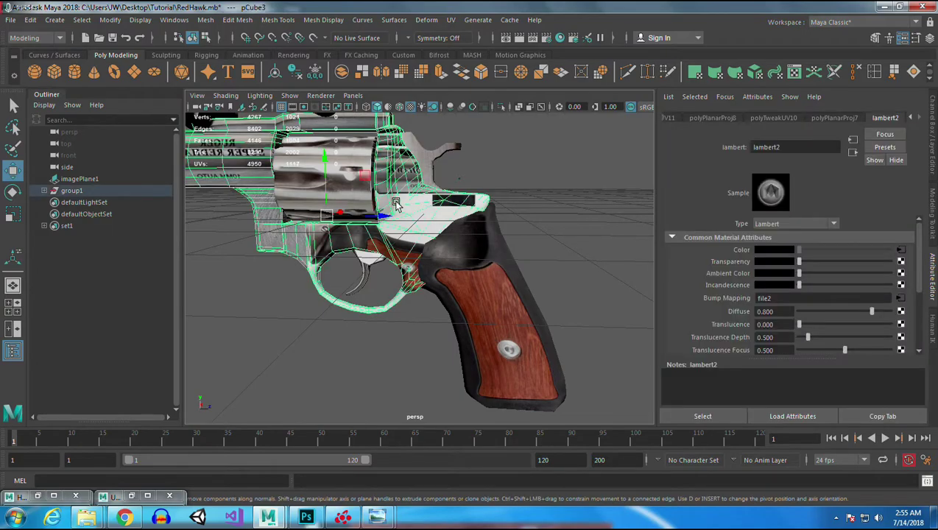
pyautogui.doubleClick(119, 494)
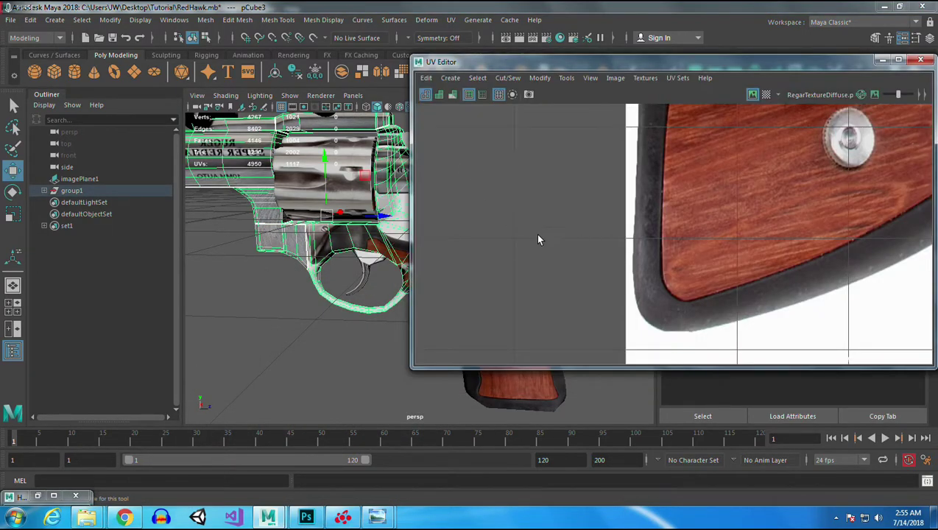
pyautogui.scroll(-3, 638, 169)
pyautogui.scroll(-5, 639, 168)
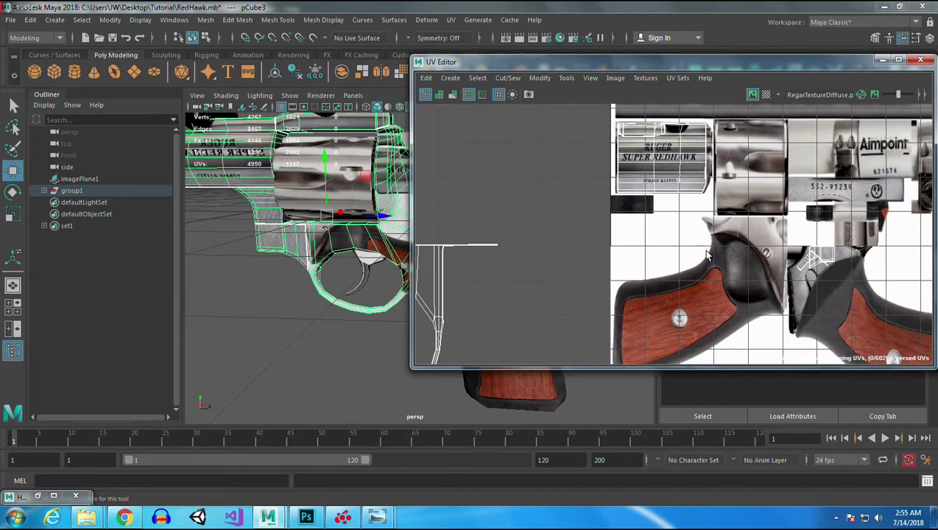
pyautogui.scroll(-4, 618, 206)
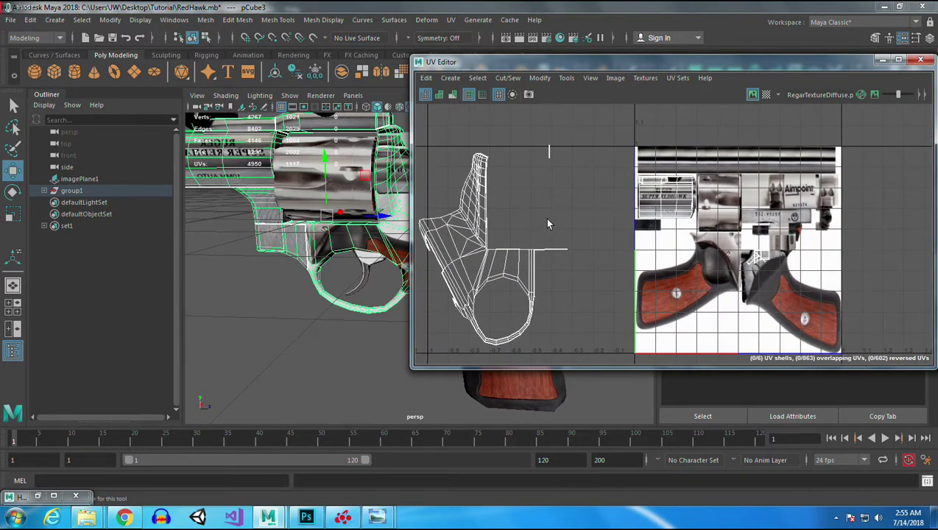
# - Select the frame's UV shells lying beside the texture and move them onto it
pyautogui.press('r')
pyautogui.rightClick(476, 224)
pyautogui.moveTo(477, 224); pyautogui.dragTo(431, 207, button='right')
pyautogui.moveTo(573, 137); pyautogui.dragTo(416, 354)
pyautogui.press('w')
pyautogui.moveTo(493, 246); pyautogui.dragTo(742, 164)
# - Rotate the frame's UV shells counterclockwise and reposition them over the cylinder image
pyautogui.press('e')
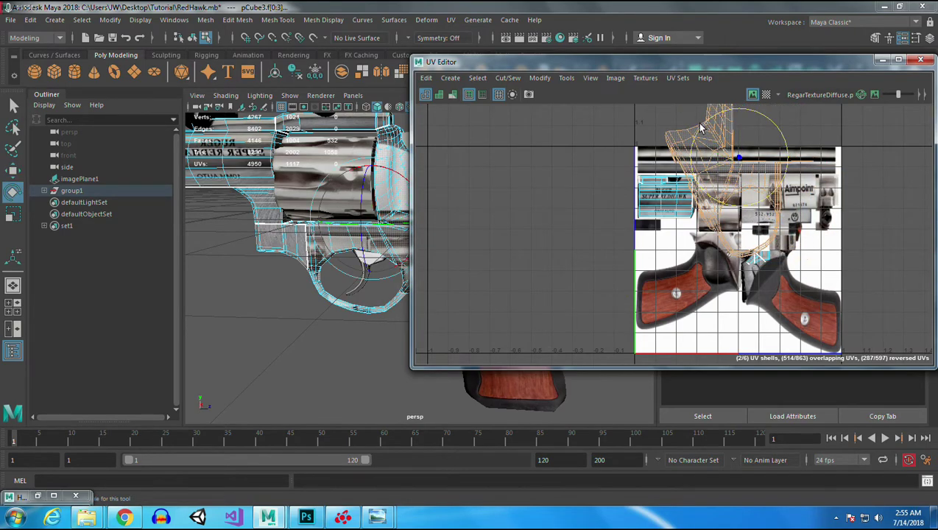
pyautogui.moveTo(701, 131); pyautogui.dragTo(690, 193)
pyautogui.press('r')
pyautogui.press('w')
pyautogui.moveTo(744, 160); pyautogui.dragTo(724, 186)
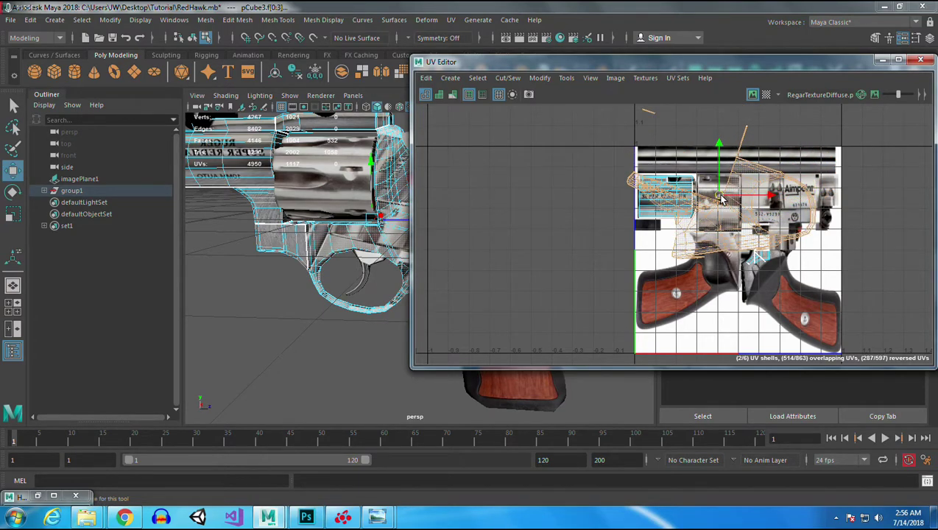
# - Scale the frame's UV shells down until they fit inside the cylinder's metal area and position them there
pyautogui.press('r')
pyautogui.moveTo(717, 147); pyautogui.dragTo(725, 203)
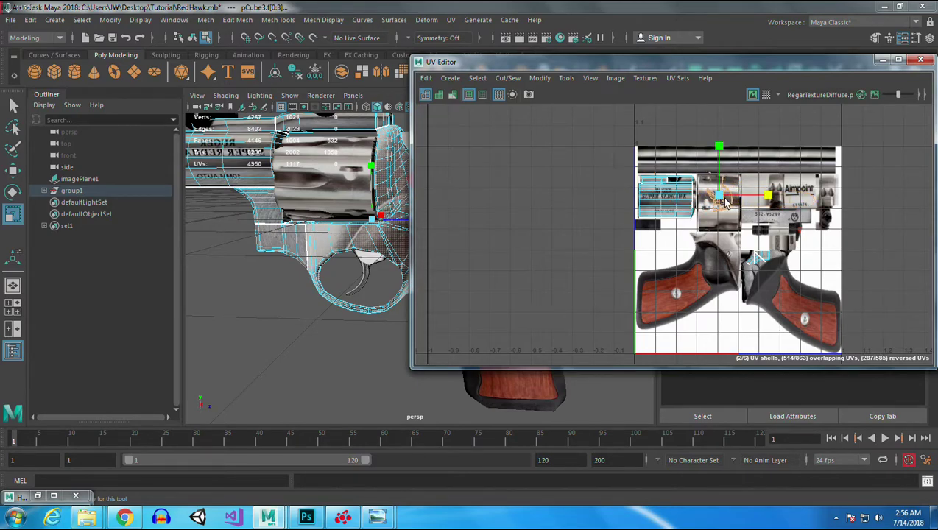
pyautogui.scroll(5, 766, 187)
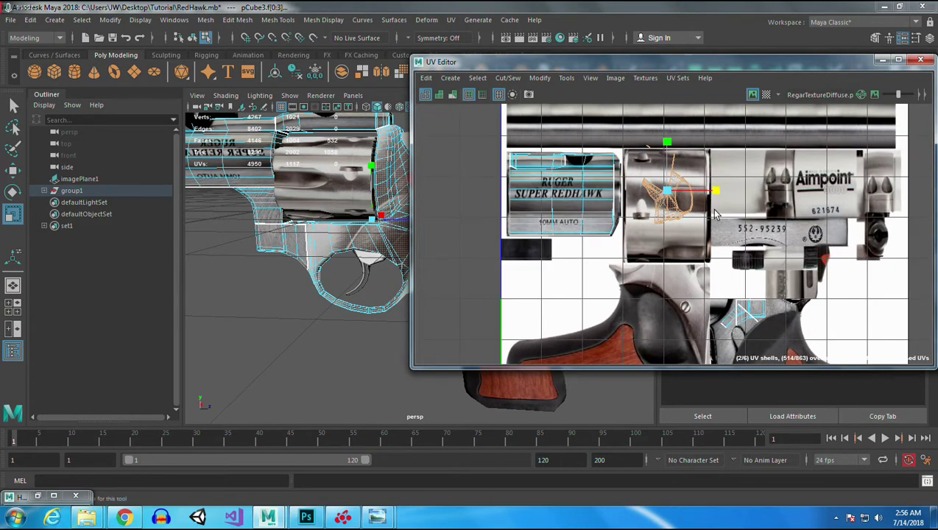
pyautogui.press('w')
pyautogui.moveTo(704, 265); pyautogui.dragTo(681, 250)
pyautogui.press('r')
pyautogui.moveTo(678, 197); pyautogui.dragTo(692, 236)
# - Stretch the frame's UV shells vertically and horizontally across the upper part of the cylinder image
pyautogui.press('w')
pyautogui.press('r')
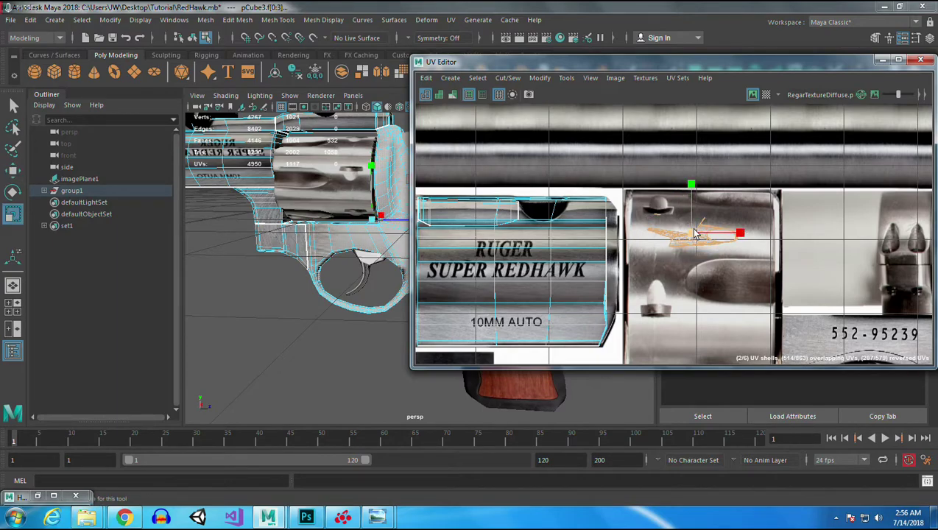
pyautogui.moveTo(691, 187); pyautogui.dragTo(692, 166)
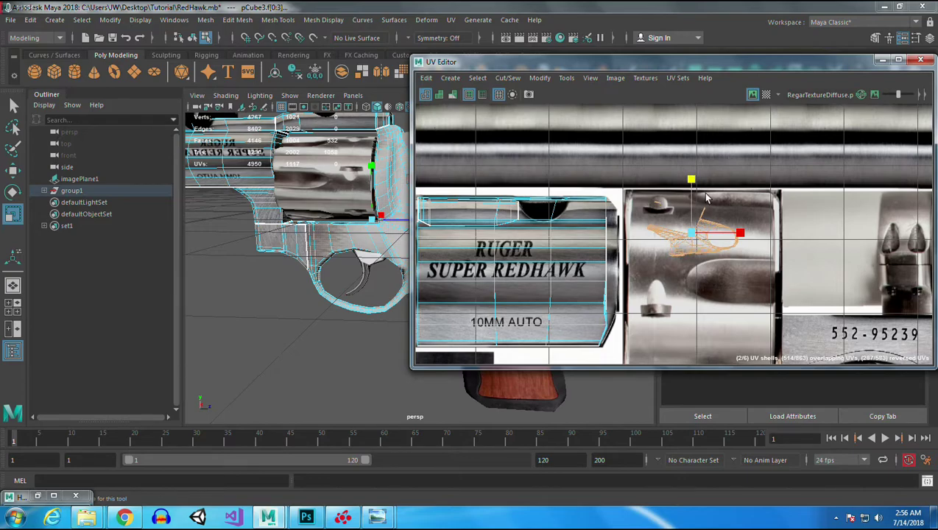
pyautogui.moveTo(739, 234); pyautogui.dragTo(758, 237)
pyautogui.press('w')
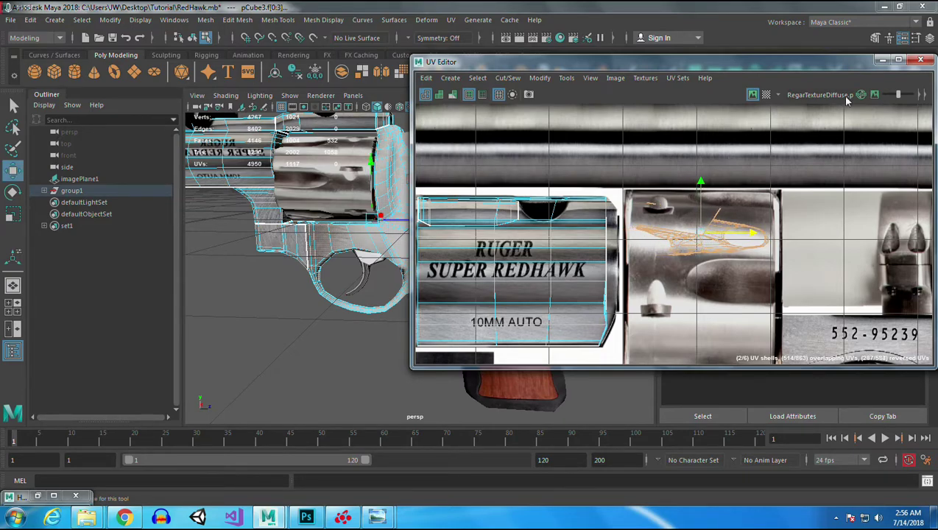
# - Return the frame to object mode, clear the selection and inspect the textured revolver from the side
pyautogui.click(883, 59)
pyautogui.moveTo(414, 179); pyautogui.dragTo(471, 154, button='right')
pyautogui.click(640, 291)
pyautogui.scroll(-5, 499, 368)
pyautogui.keyDown('alt'); pyautogui.moveTo(471, 324); pyautogui.dragTo(420, 248); pyautogui.keyUp('alt')
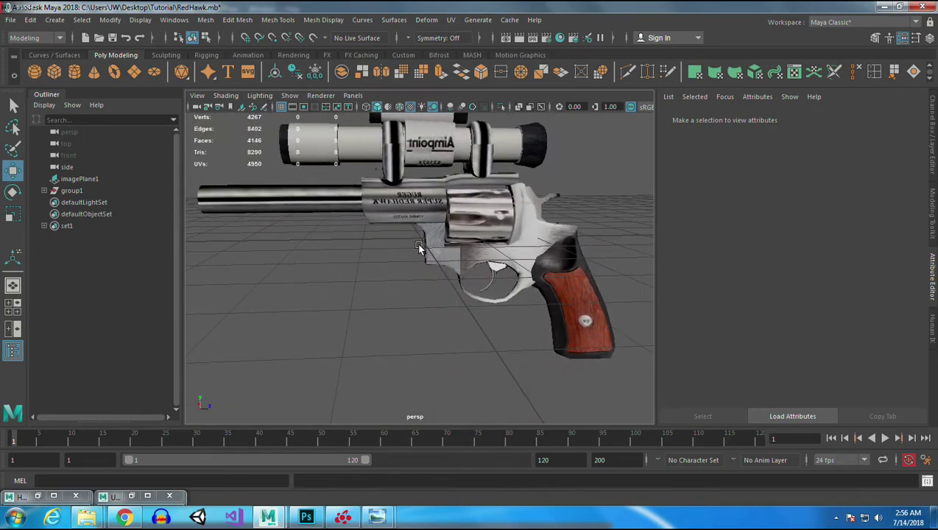
pyautogui.keyDown('alt'); pyautogui.moveTo(482, 281); pyautogui.dragTo(272, 285); pyautogui.keyUp('alt')
# - Switch to the Untitled-2 texture document in Photoshop and select Layer 1
pyautogui.click(306, 517)
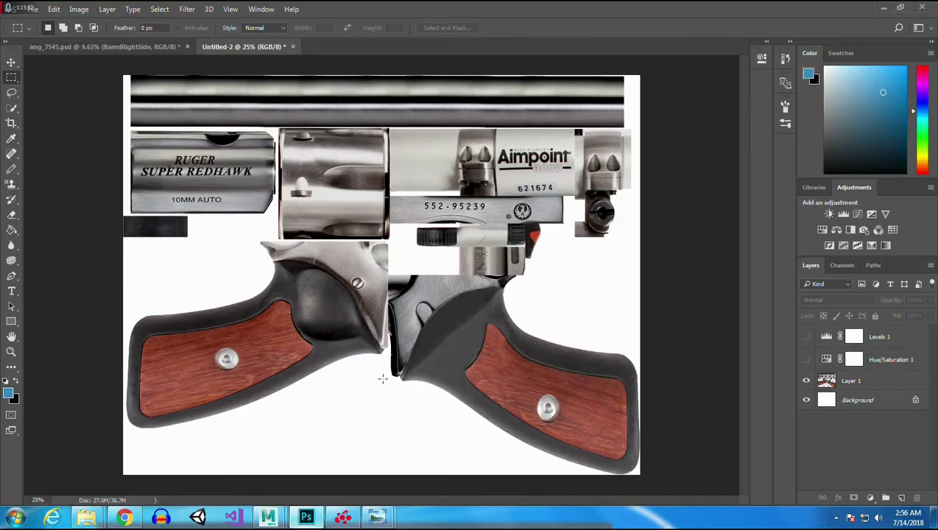
pyautogui.click(11, 62)
pyautogui.click(291, 329)
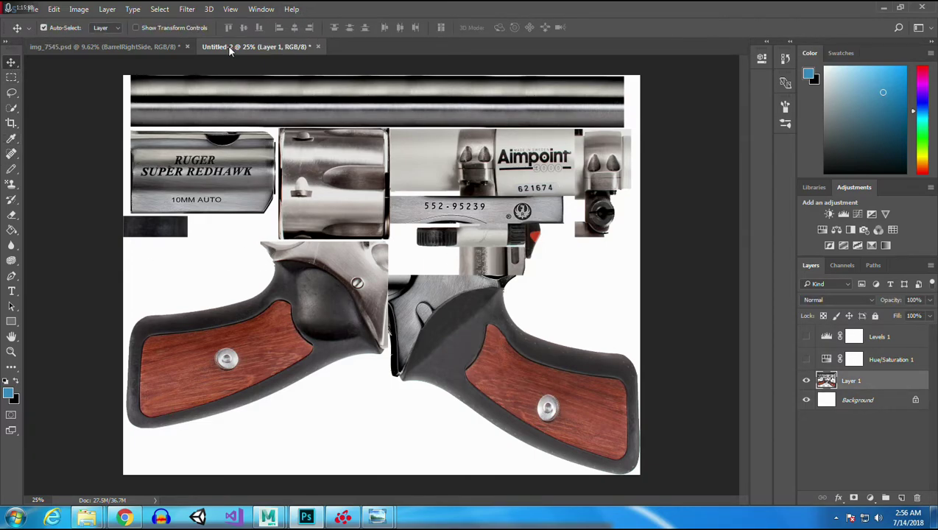
# - Copy a small patch of grey metal above the first grip to a new layer and move it to the white area below
pyautogui.press('m')
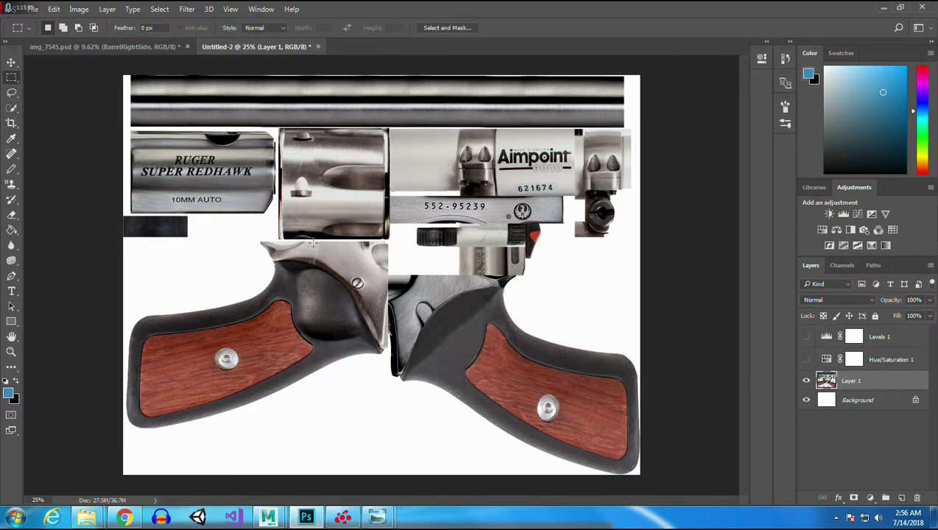
pyautogui.moveTo(312, 245); pyautogui.dragTo(345, 258)
pyautogui.moveTo(326, 242); pyautogui.dragTo(352, 265)
pyautogui.hotkey('ctrl', 'j')
pyautogui.press('v')
pyautogui.moveTo(333, 260); pyautogui.dragTo(217, 467)
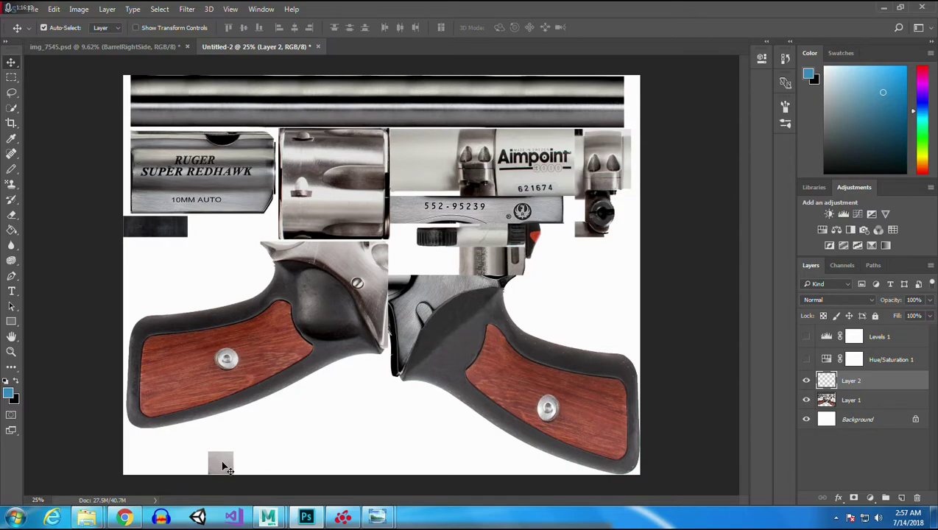
# - Duplicate the grey metal patch layer and place the copy directly beside the original patch
pyautogui.rightClick(846, 376)
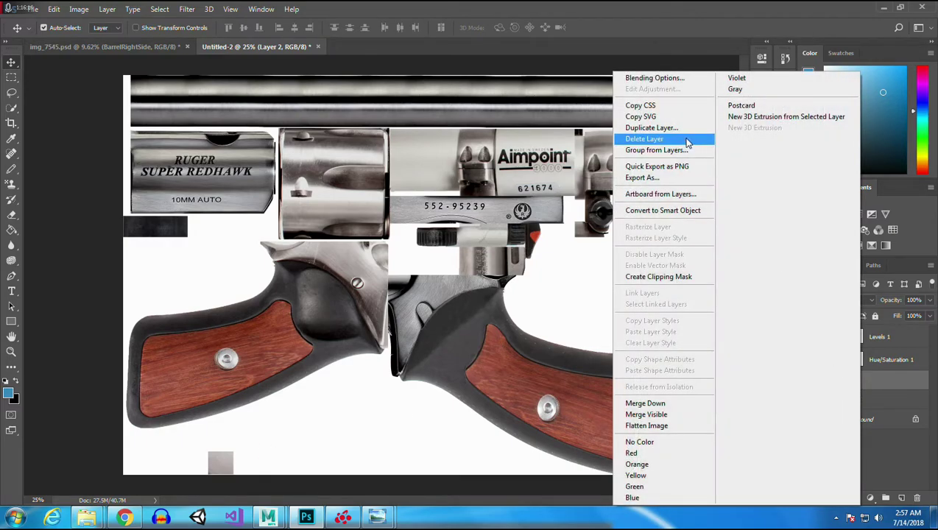
pyautogui.click(668, 123)
pyautogui.click(570, 155)
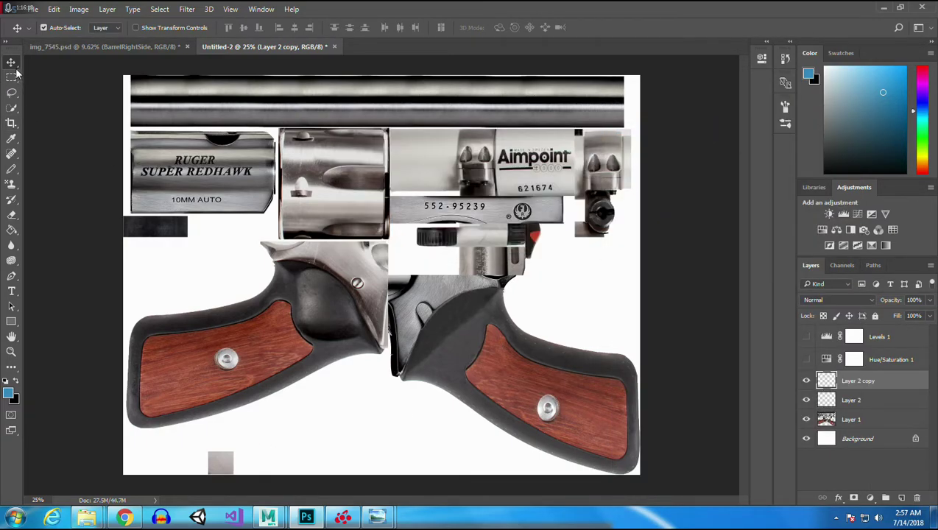
pyautogui.moveTo(229, 454)
pyautogui.mouseDown()
pyautogui.moveTo(249, 468)
pyautogui.moveTo(240, 467)
pyautogui.mouseUp()
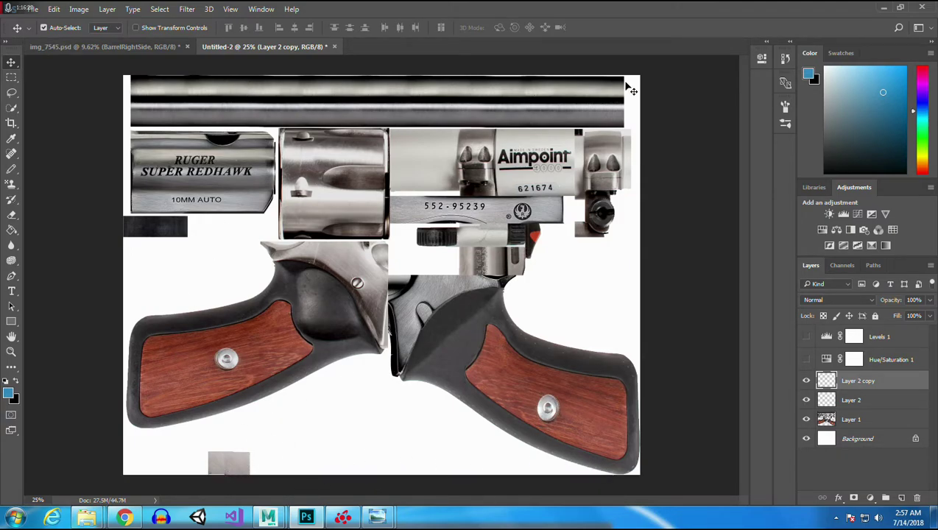
# - Delete Layer 2 and Layer 2 copy with the metal patches, and switch back to Maya
pyautogui.keyDown('shift'); pyautogui.click(845, 401); pyautogui.keyUp('shift')
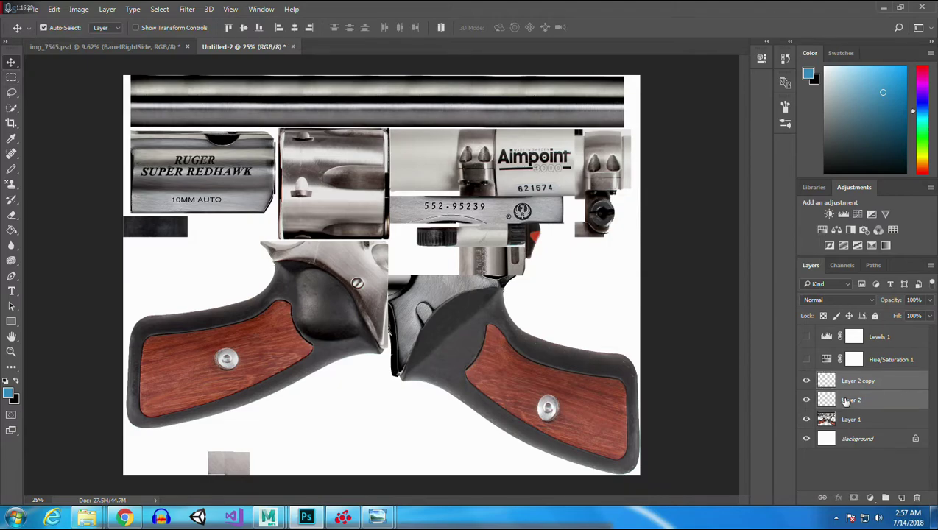
pyautogui.press('Delete')
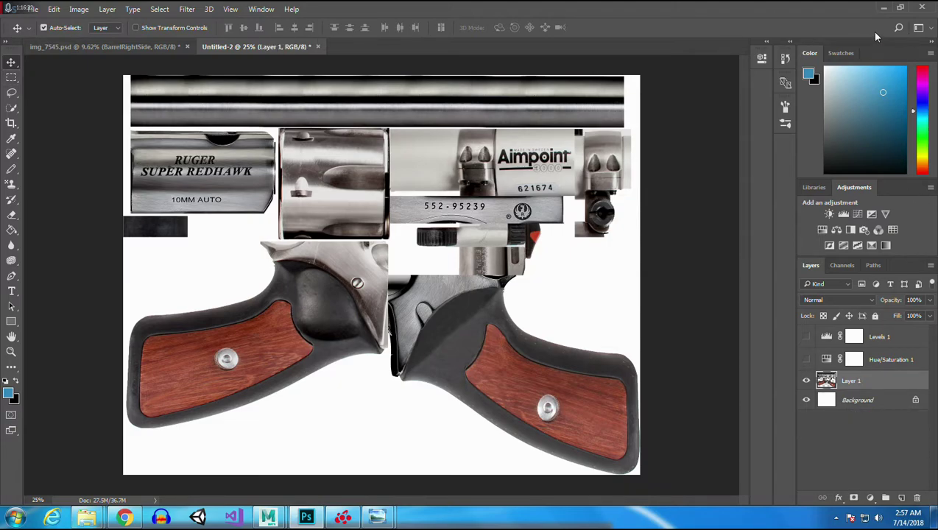
pyautogui.click(882, 10)
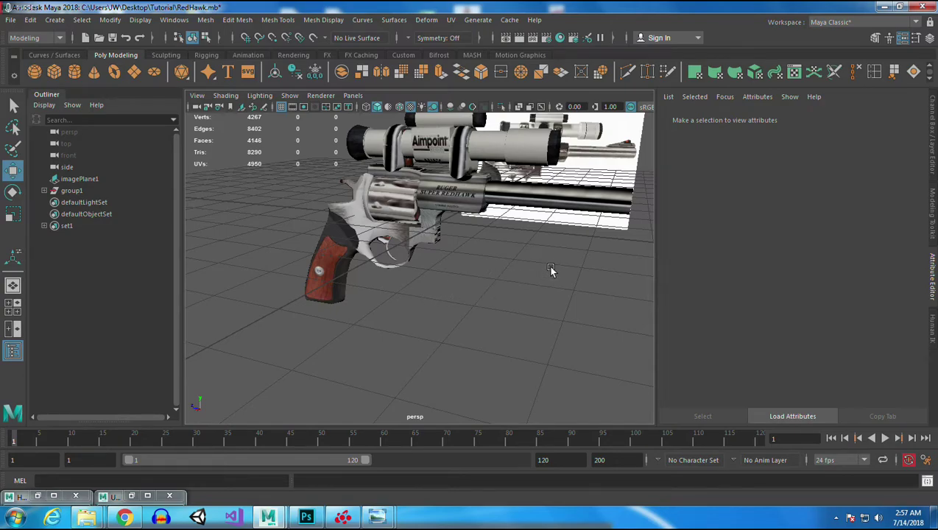
# - Delete the reference image plane behind the revolver and save the scene
pyautogui.keyDown('alt'); pyautogui.moveTo(545, 265); pyautogui.dragTo(674, 172); pyautogui.keyUp('alt')
pyautogui.click(582, 188)
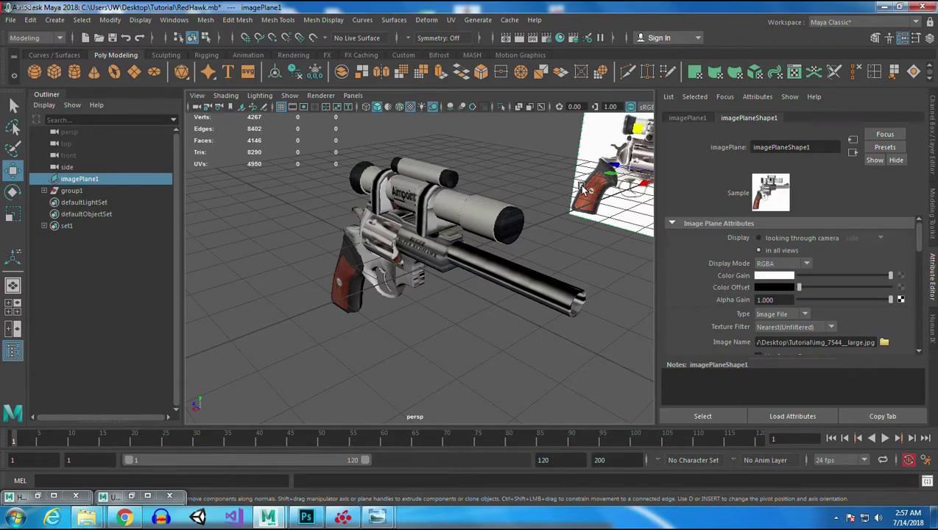
pyautogui.press('Delete')
pyautogui.scroll(-3, 429, 293)
pyautogui.press('q')
pyautogui.hotkey('ctrl', 's')
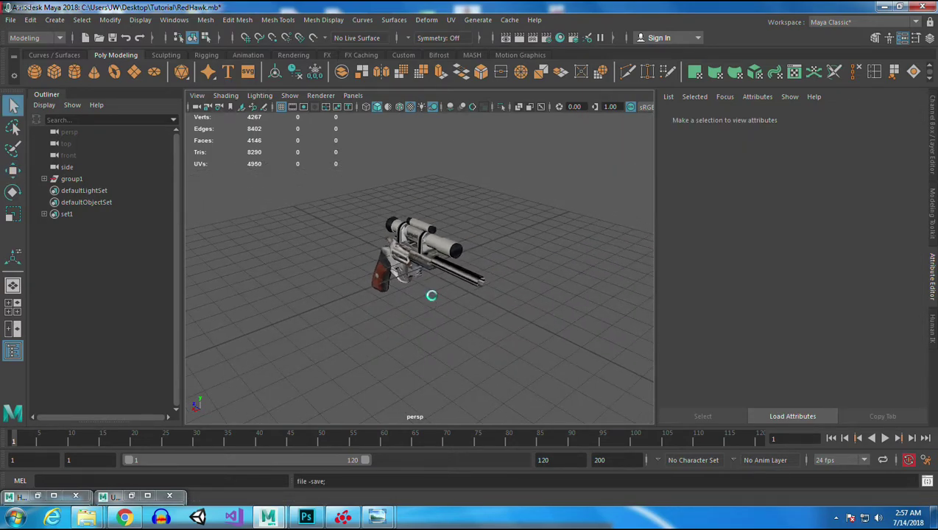
# - Select the whole revolver group, group1, and send the selection to Unity
pyautogui.press('w')
pyautogui.moveTo(317, 198); pyautogui.dragTo(475, 341)
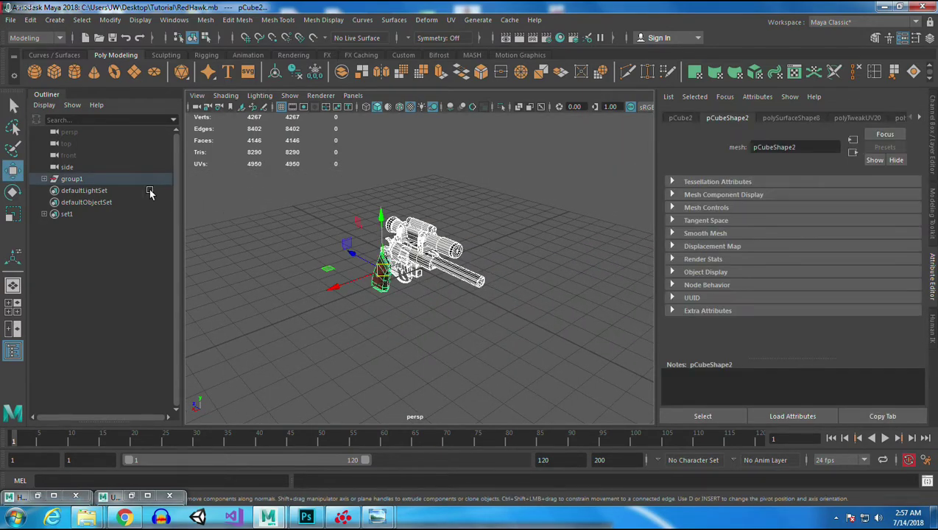
pyautogui.keyDown('ctrl'); pyautogui.click(56, 182); pyautogui.keyUp('ctrl')
pyautogui.click(70, 180)
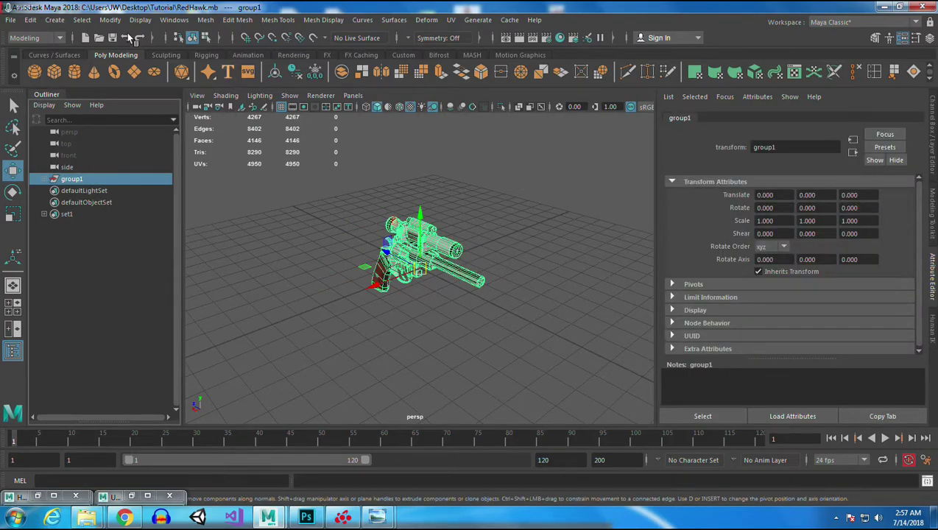
pyautogui.click(11, 20)
pyautogui.moveTo(71, 200)
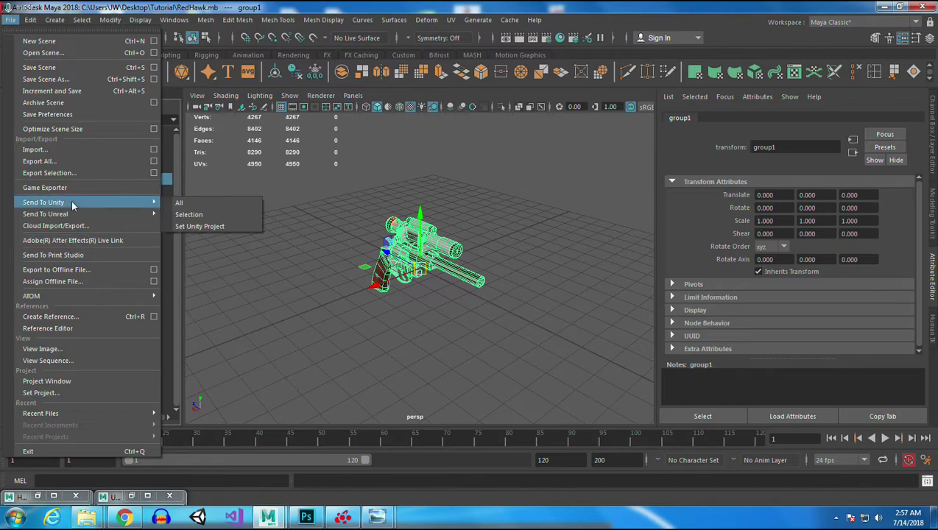
pyautogui.click(190, 215)
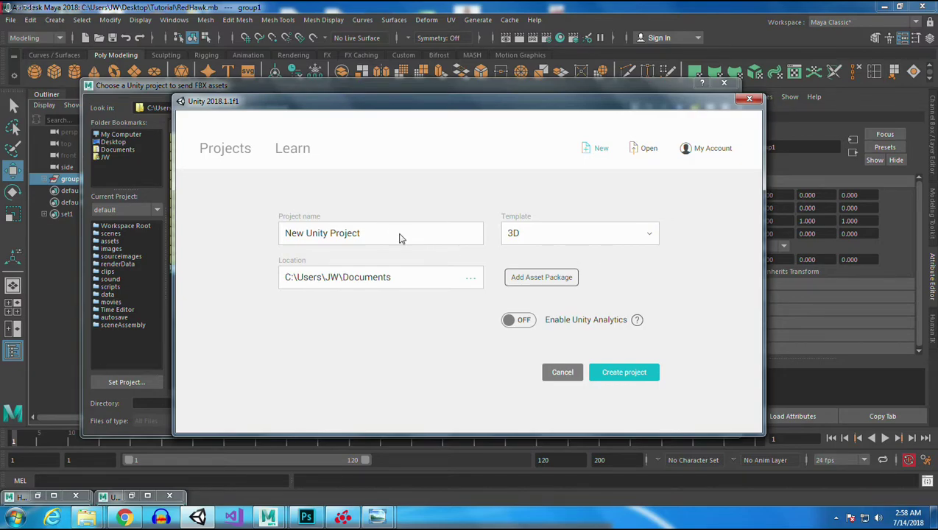
# - Create a new Unity project named TutorialYoutube in the Documents folder using the 3D template
pyautogui.moveTo(392, 237); pyautogui.dragTo(226, 240)
pyautogui.write('Tut')
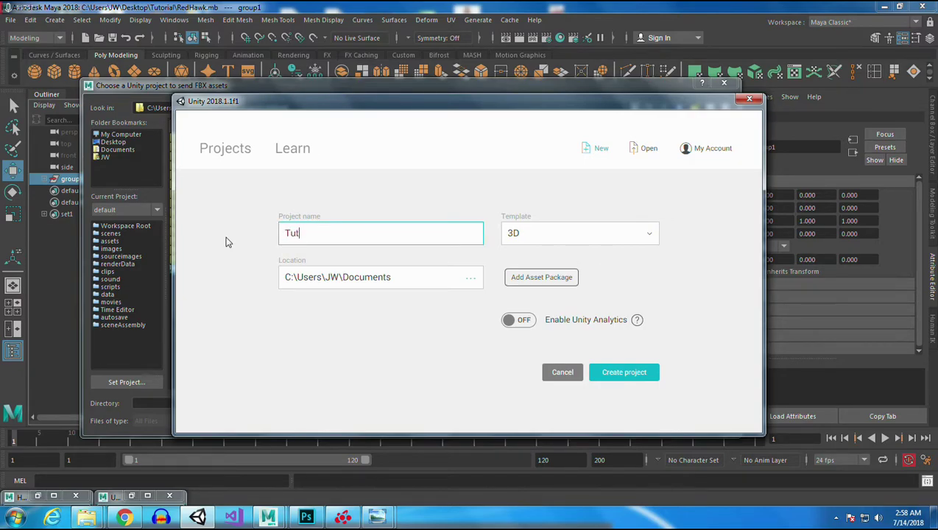
pyautogui.write('opriial')
pyautogui.moveTo(333, 234); pyautogui.dragTo(229, 227)
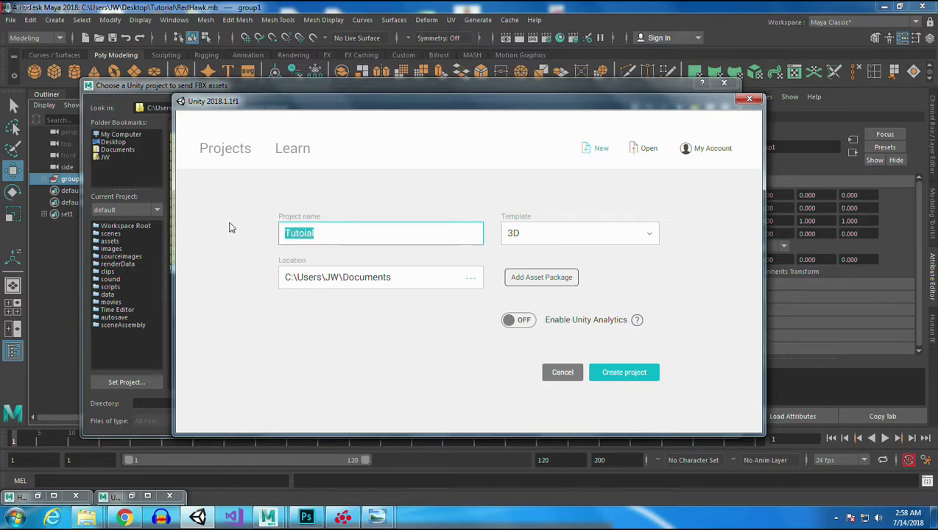
pyautogui.write('Tutorial')
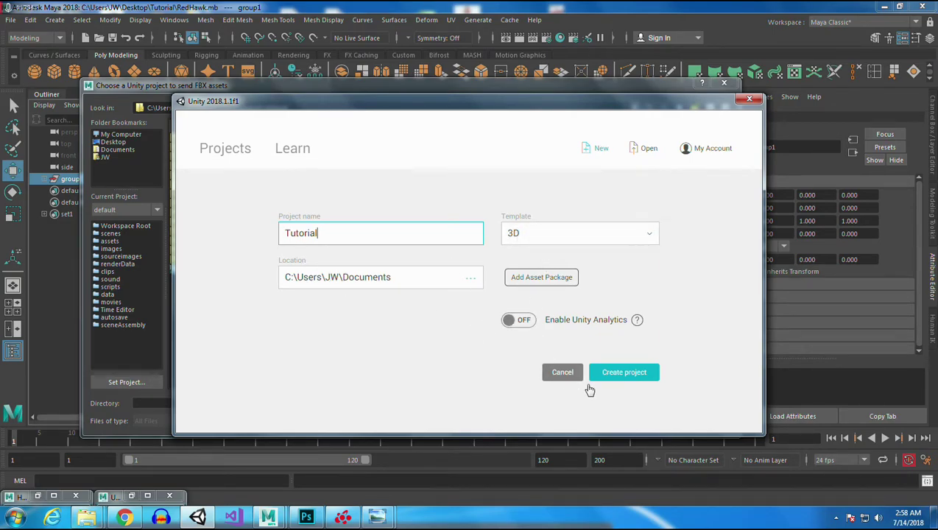
pyautogui.click(611, 374)
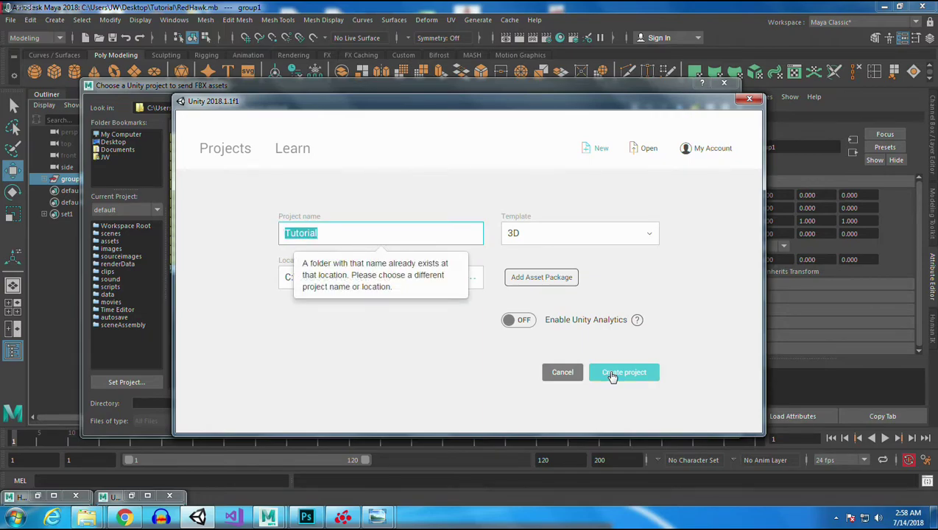
pyautogui.click(341, 232)
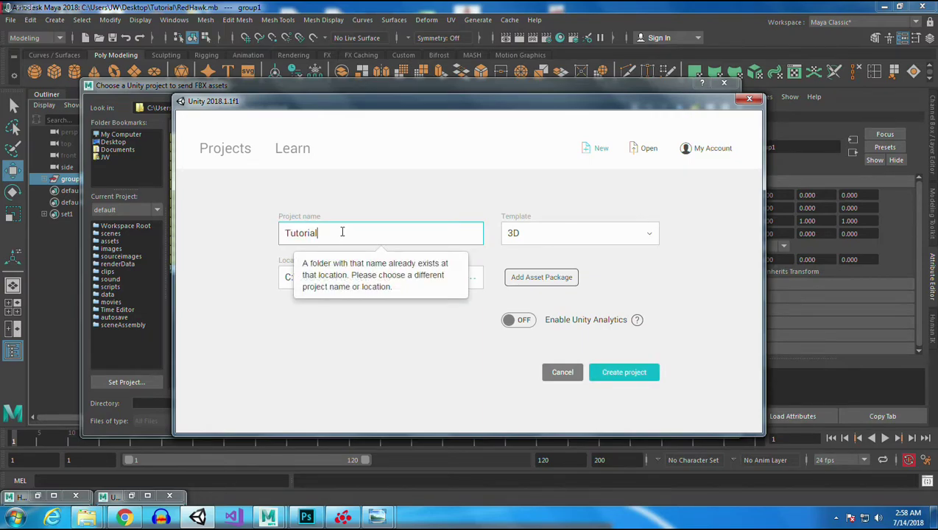
pyautogui.write('Youtube')
pyautogui.press('Return')
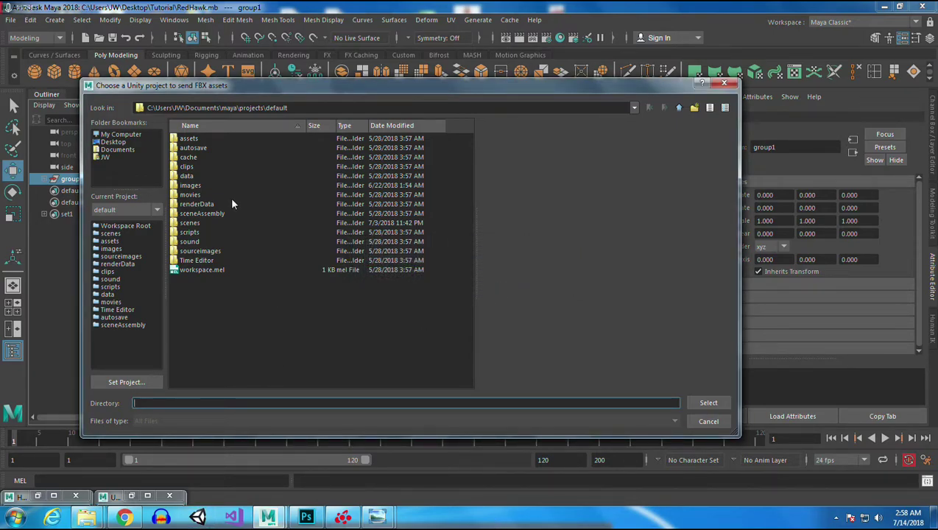
# - Browse to the Assets folder of the TutorialYoutube project in Documents as the FBX destination
pyautogui.click(117, 150)
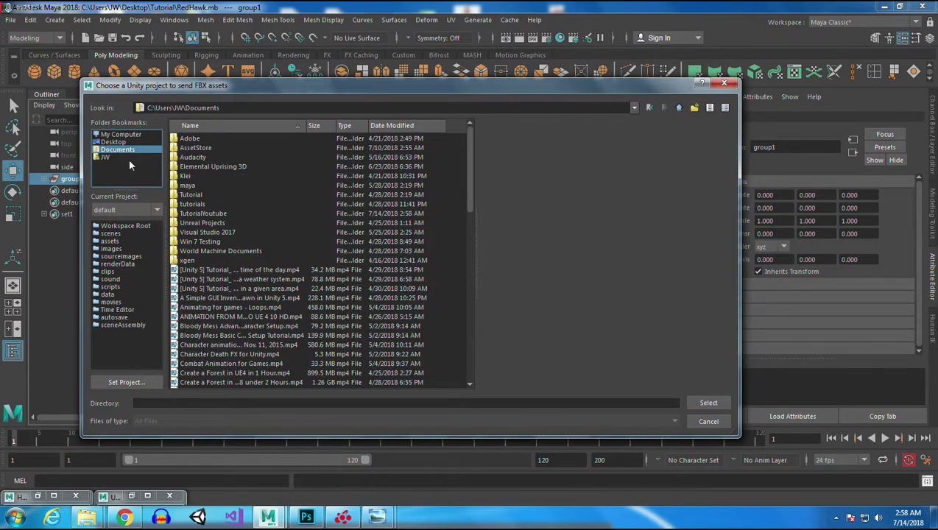
pyautogui.doubleClick(198, 212)
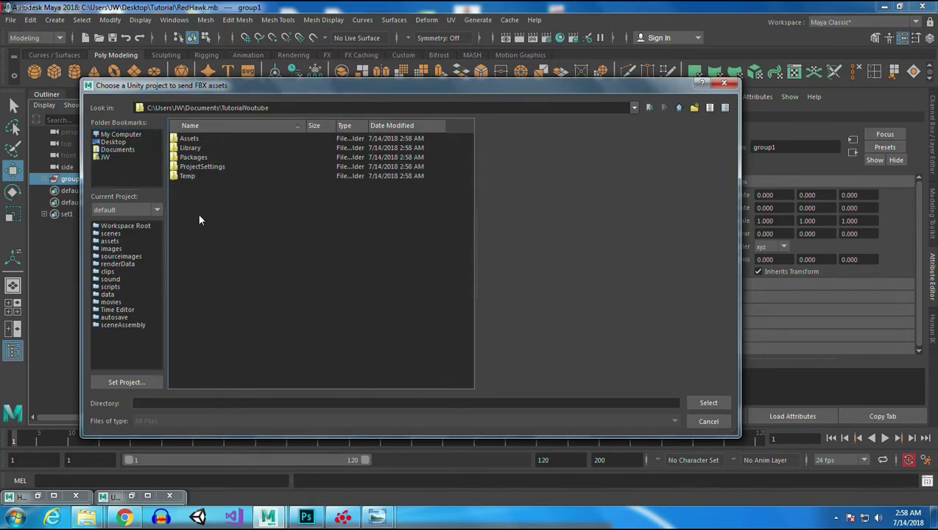
pyautogui.doubleClick(189, 138)
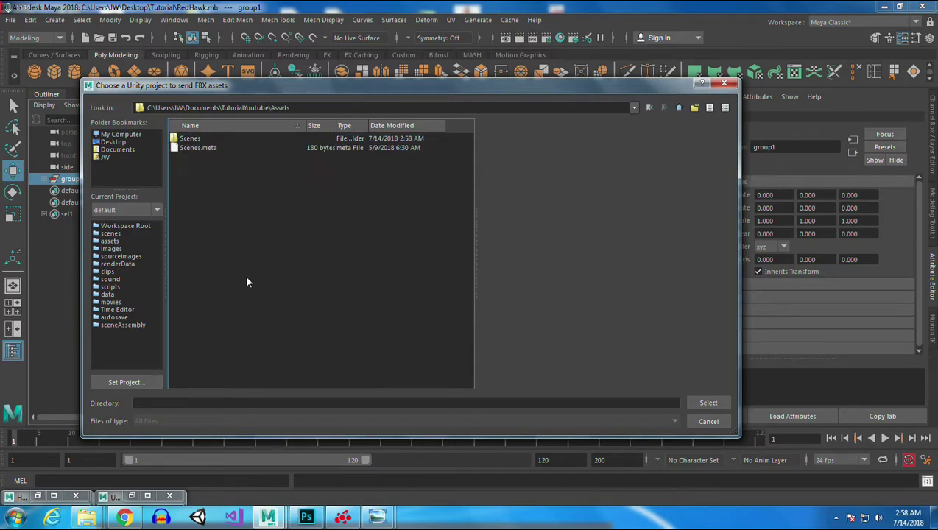
# - Create a new folder named 3Dfbx inside Assets and open it
pyautogui.rightClick(223, 219)
pyautogui.click(258, 236)
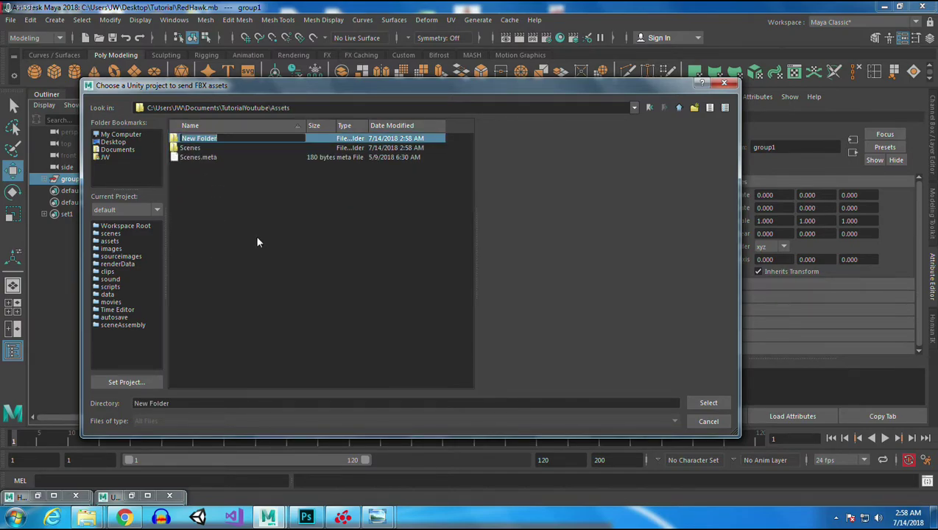
pyautogui.write('3DO')
pyautogui.press('BackSpace')
pyautogui.press('Return')
pyautogui.press('Return')
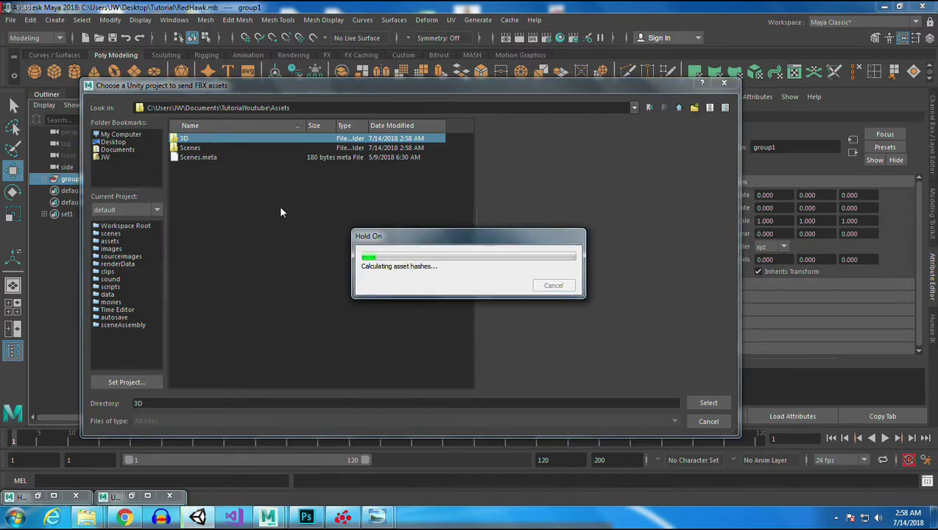
pyautogui.rightClick(189, 139)
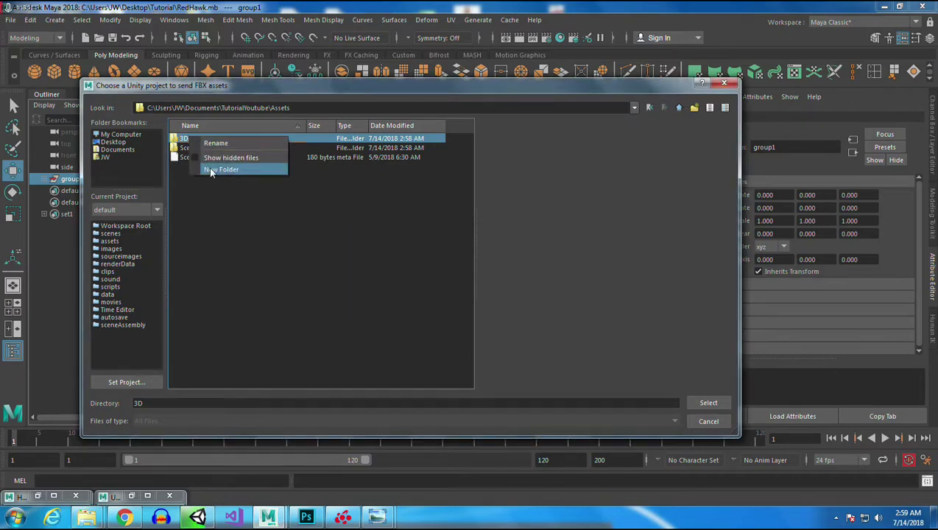
pyautogui.click(209, 142)
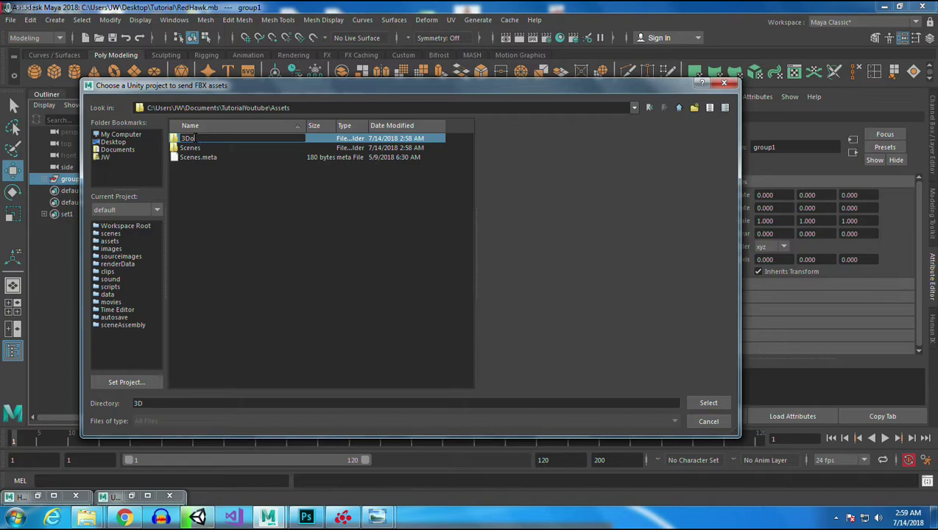
pyautogui.press('Return')
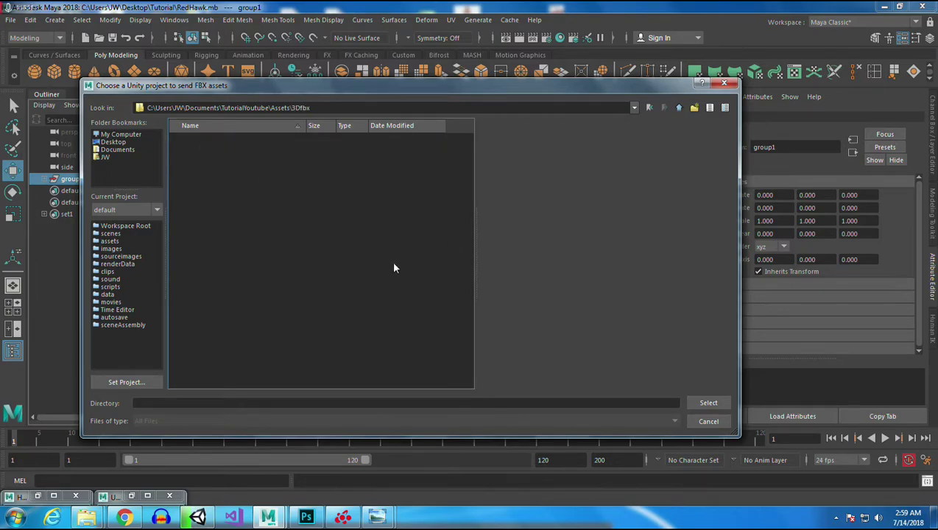
# - Choose the 3Dfbx folder as destination, export the selection as an FBX named Revolver, and clear the selection
pyautogui.click(708, 402)
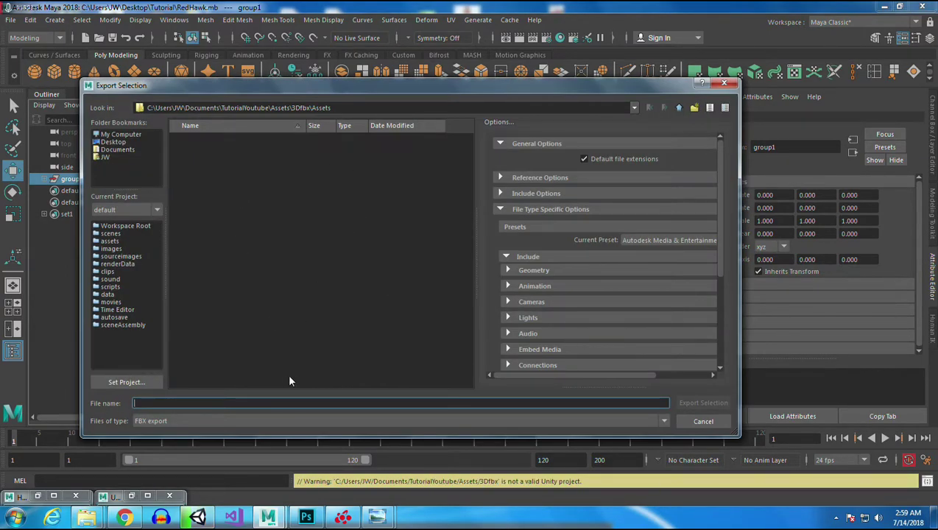
pyautogui.write('Revol')
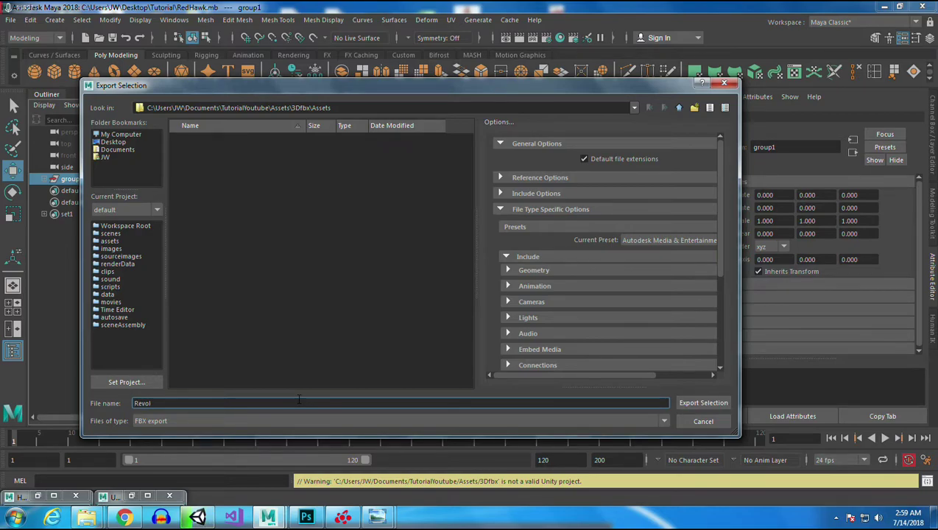
pyautogui.write('ver')
pyautogui.press('Return')
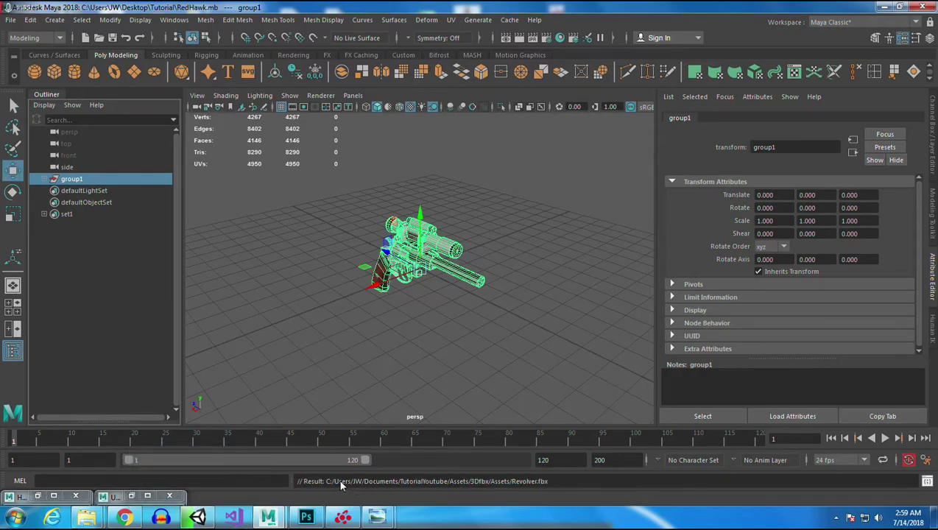
pyautogui.click(452, 337)
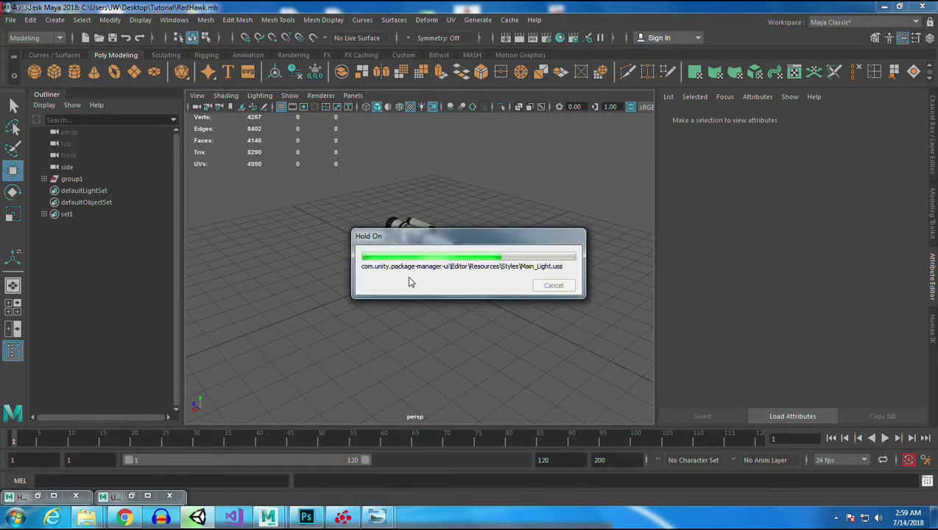
# - Open the Tutorial folder in Windows Explorer and select the RegarTextureDiffuse and RugarTextureBump images
pyautogui.moveTo(86, 519)
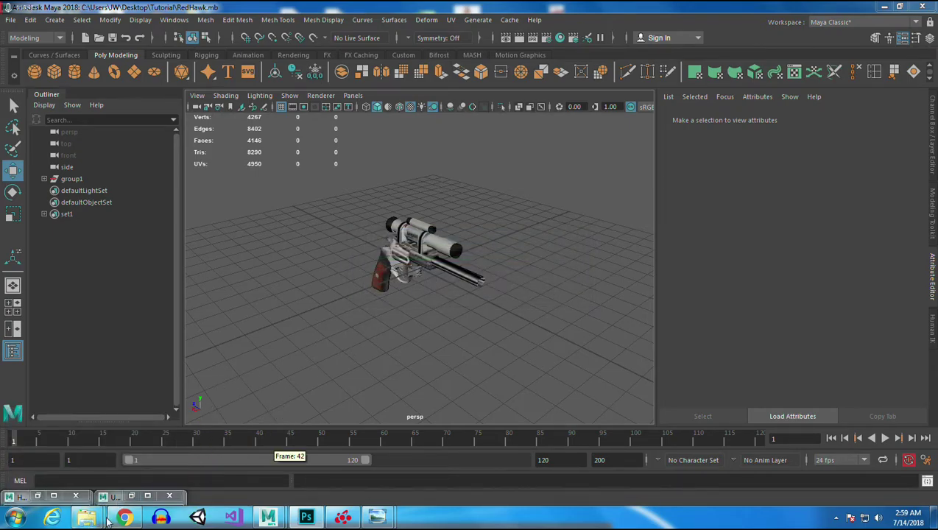
pyautogui.click(221, 463)
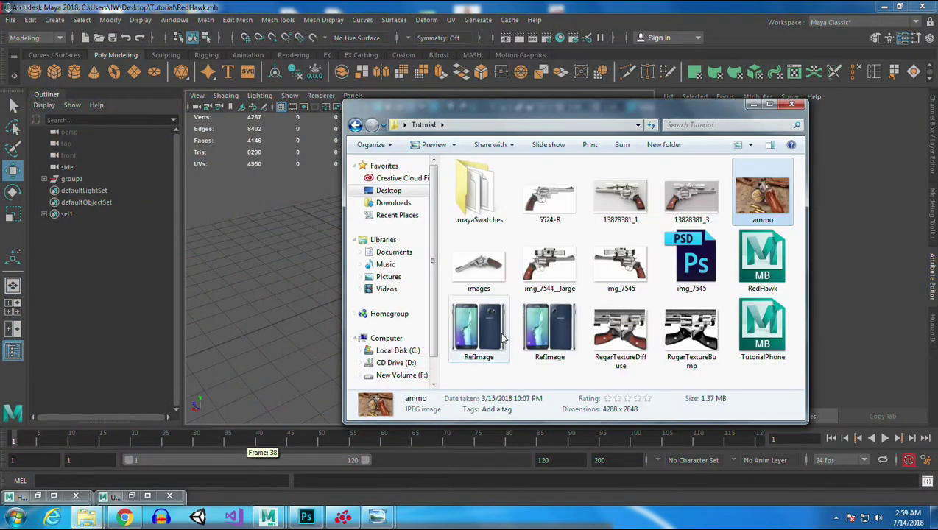
pyautogui.click(637, 337)
pyautogui.keyDown('ctrl'); pyautogui.click(695, 332); pyautogui.keyUp('ctrl')
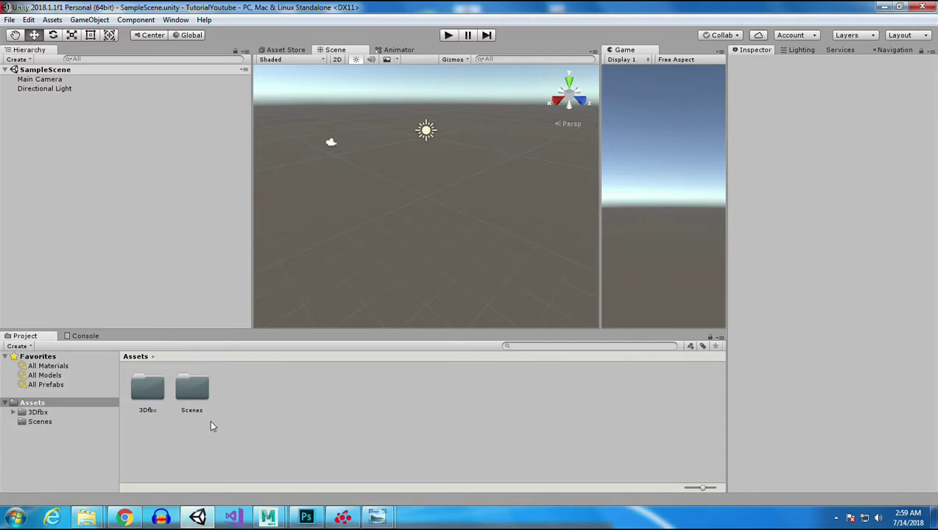
# - In Unity's TutorialYoutube project, open the Assets folder inside 3Dfbx that holds the Revolver model
pyautogui.doubleClick(155, 390)
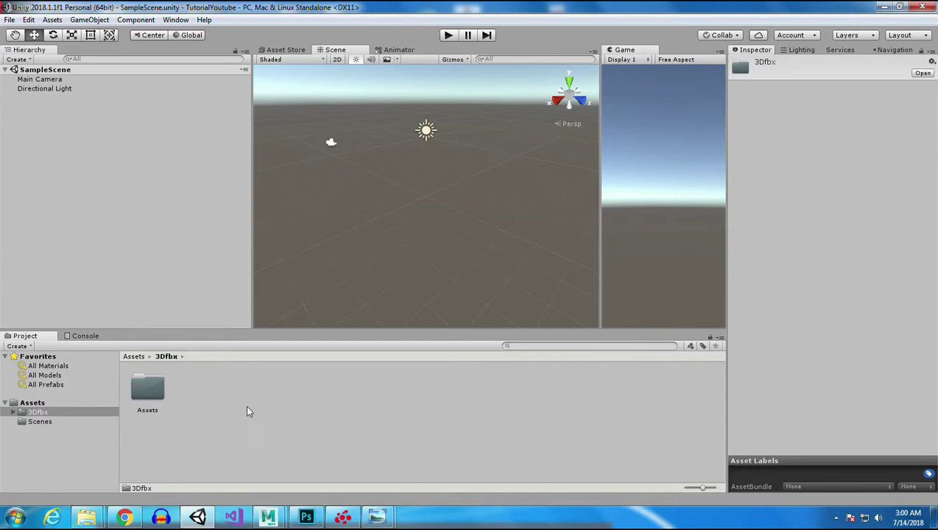
pyautogui.click(147, 387)
pyautogui.doubleClick(147, 387)
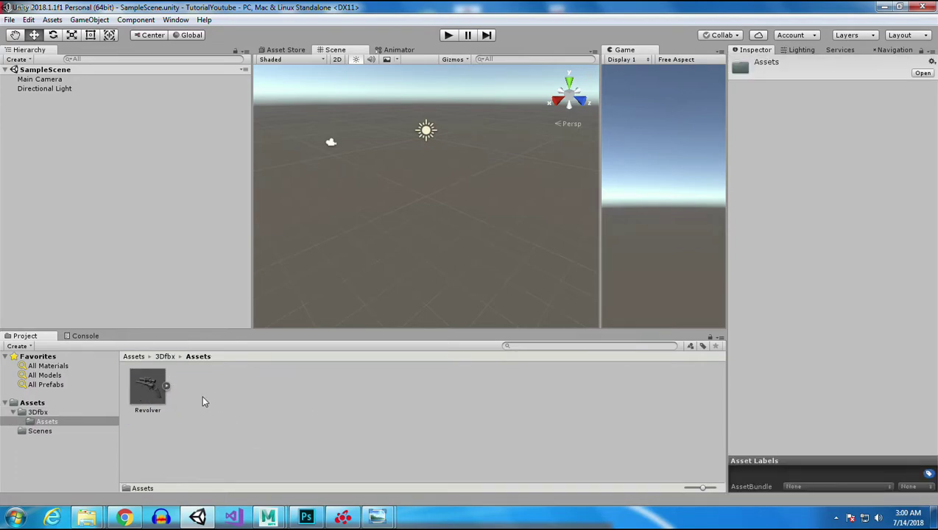
# - Create a folder named Materials inside the 3Dfbx folder and open it
pyautogui.rightClick(219, 393)
pyautogui.click(234, 441)
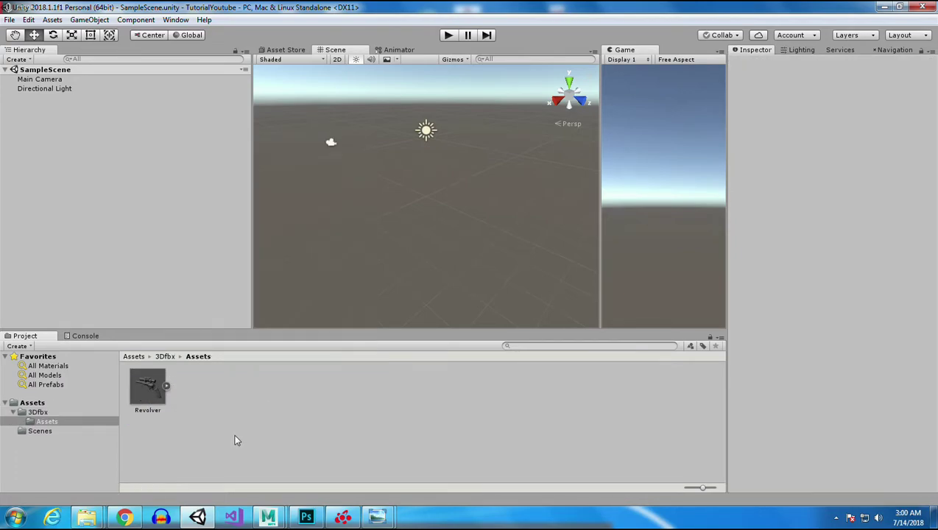
pyautogui.click(41, 413)
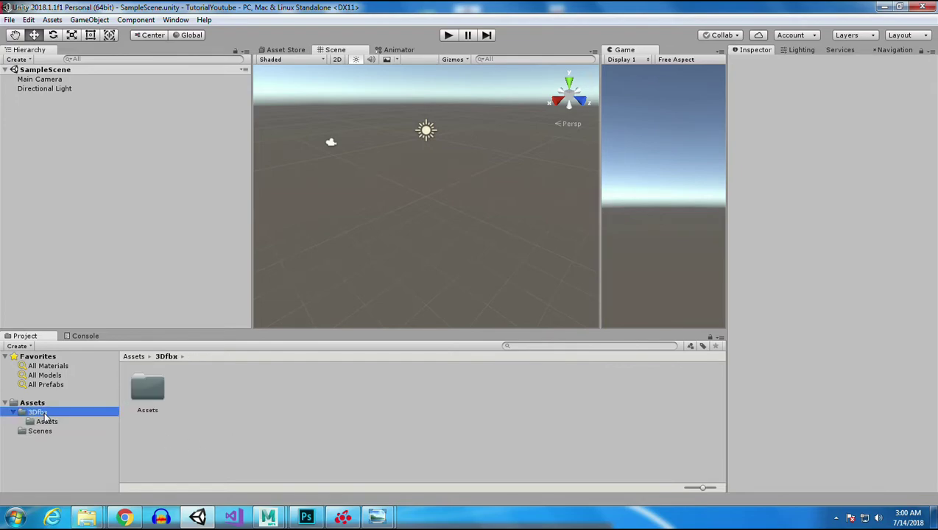
pyautogui.rightClick(245, 409)
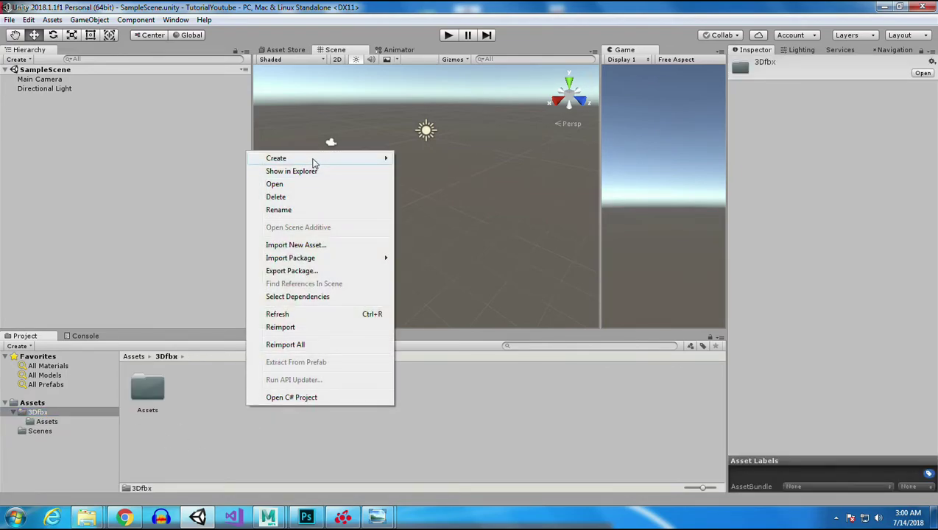
pyautogui.moveTo(314, 160)
pyautogui.click(444, 122)
pyautogui.write('Materials')
pyautogui.press('Return')
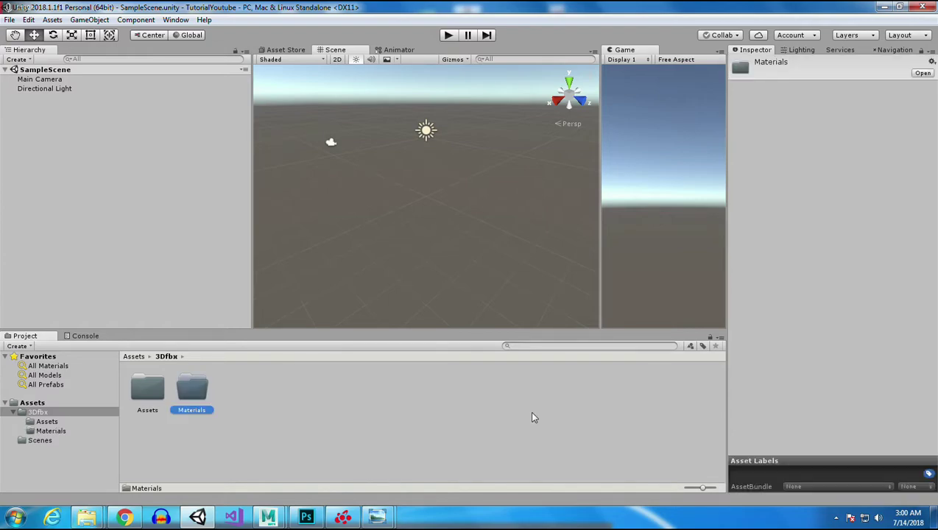
pyautogui.press('Return')
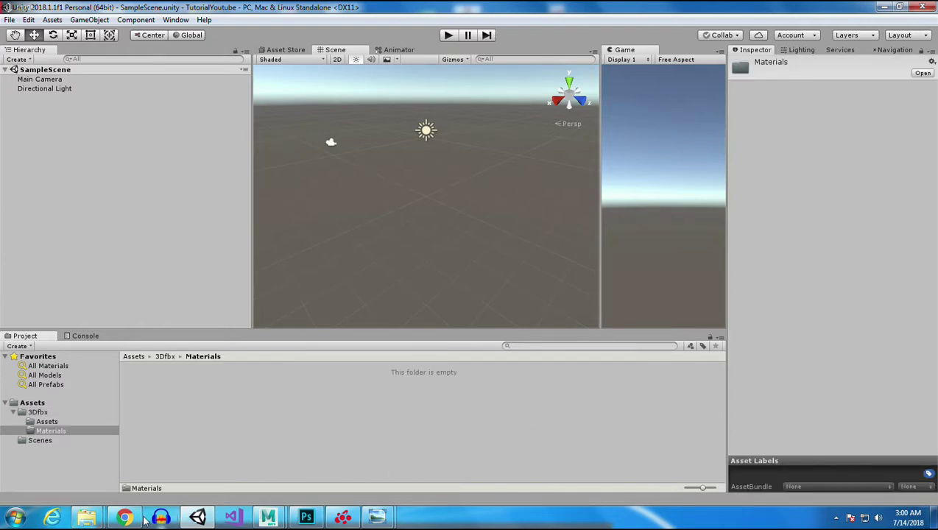
# - Import the selected RegarTextureDiffuse and RugarTextureBump images from the Tutorial folder in Windows Explorer into Unity's Materials folder
pyautogui.moveTo(86, 517)
pyautogui.click(202, 453)
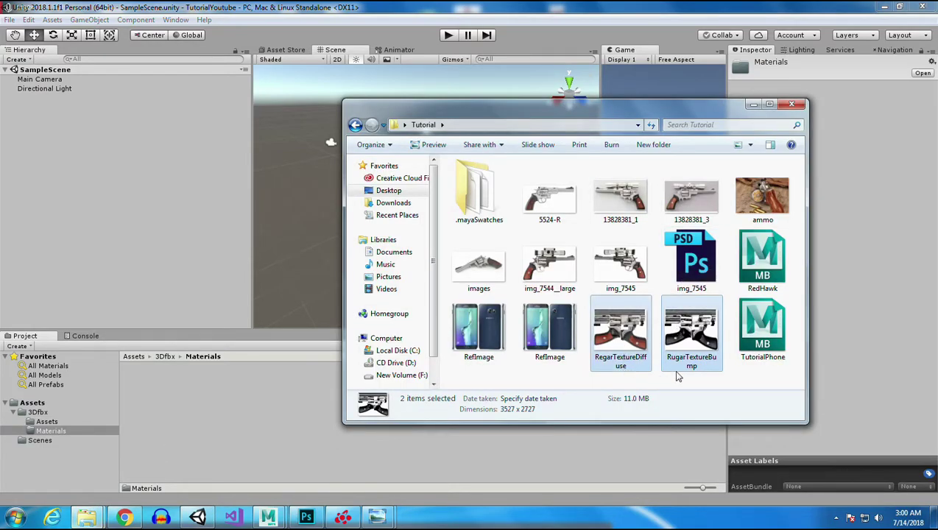
pyautogui.moveTo(691, 339); pyautogui.dragTo(287, 431)
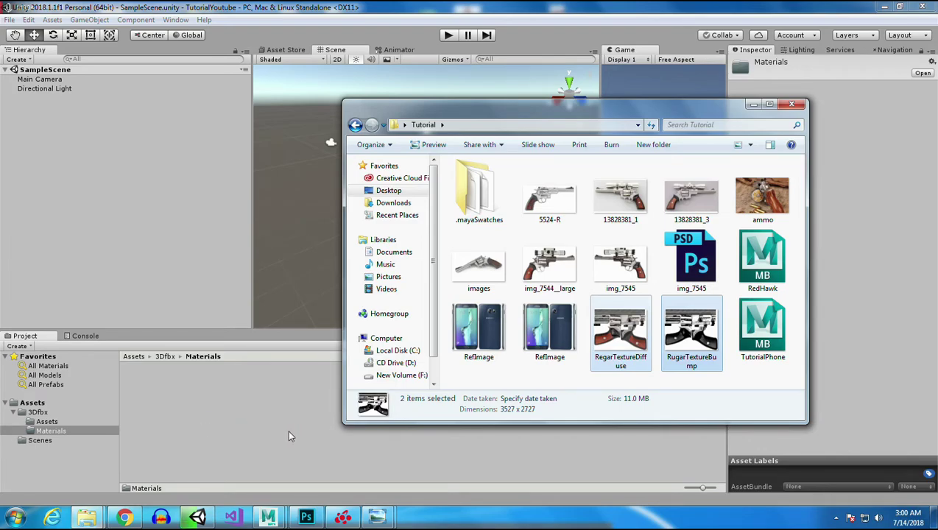
pyautogui.click(287, 434)
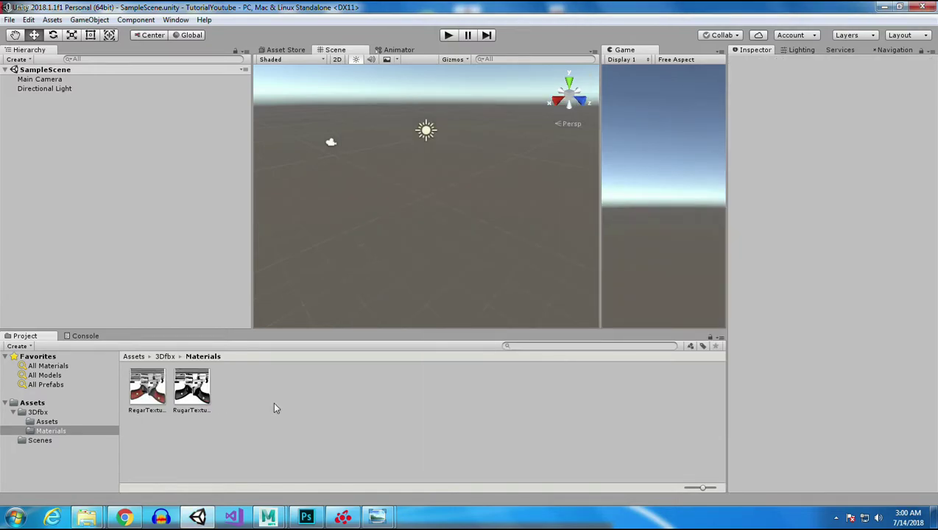
# - Create a new material named RevolverMat in the Materials folder
pyautogui.rightClick(274, 407)
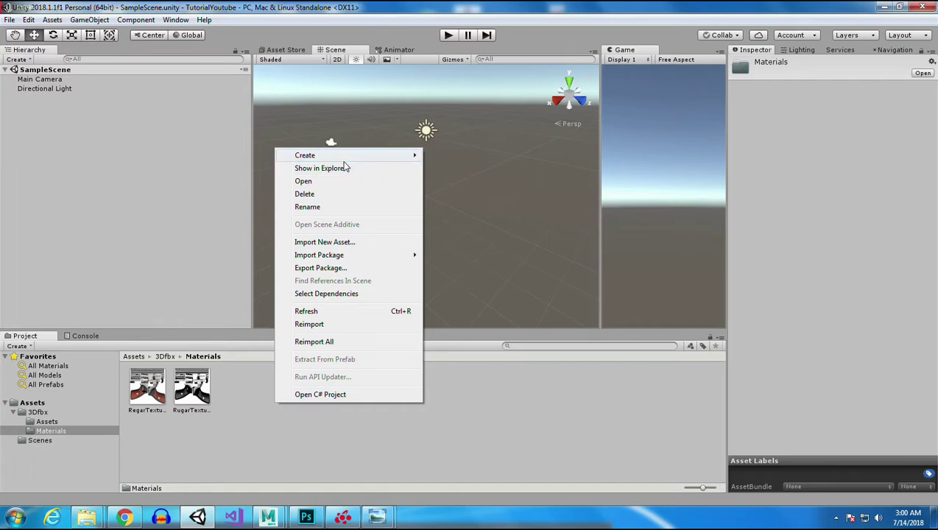
pyautogui.moveTo(342, 160)
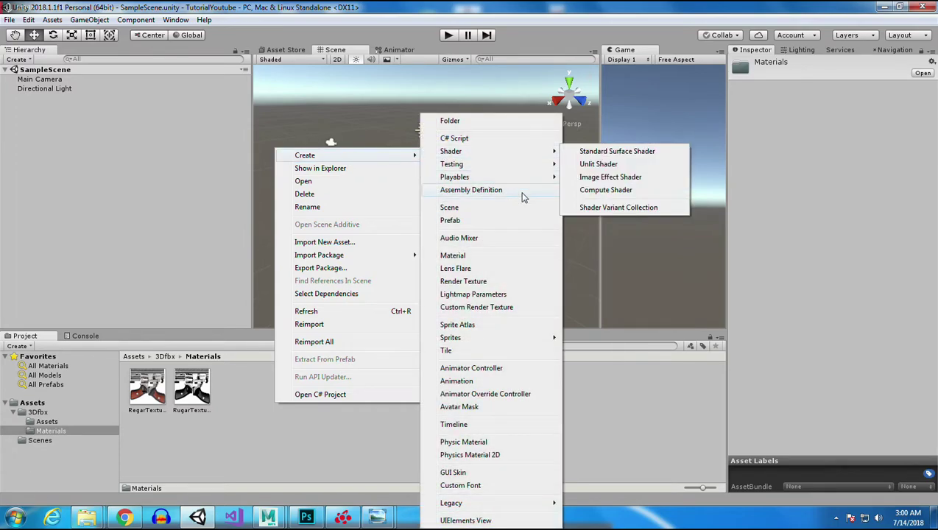
pyautogui.click(488, 255)
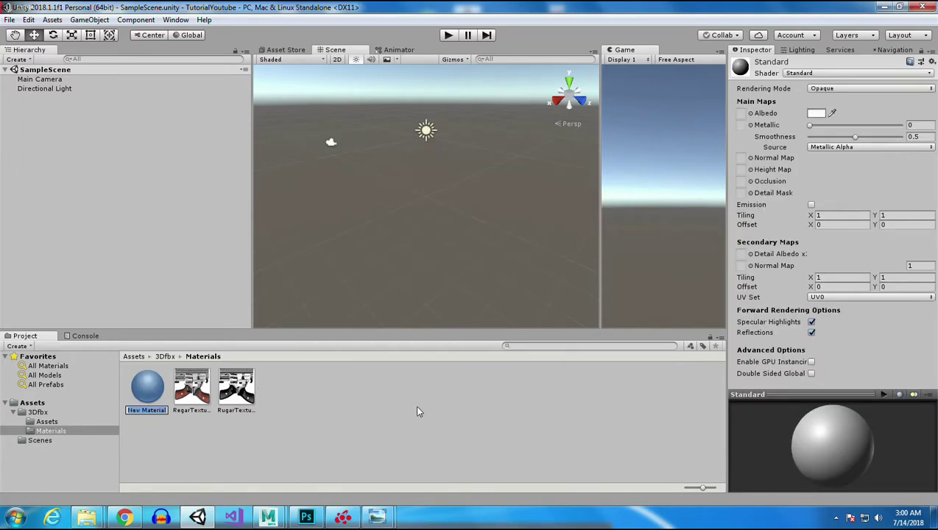
pyautogui.write('RevolverMat')
pyautogui.press('Return')
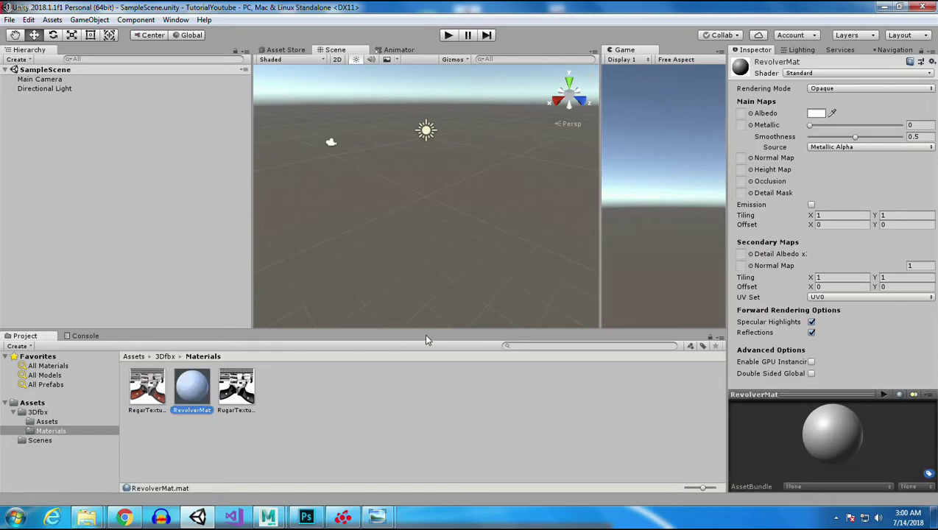
# - Assign the RegarTextureDiffuse image to the Albedo slot of RevolverMat
pyautogui.click(145, 395)
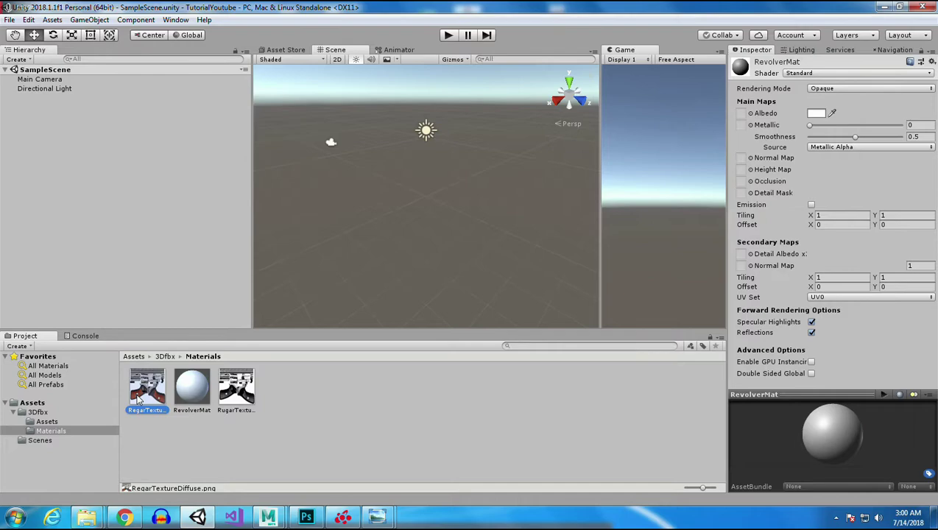
pyautogui.click(434, 408)
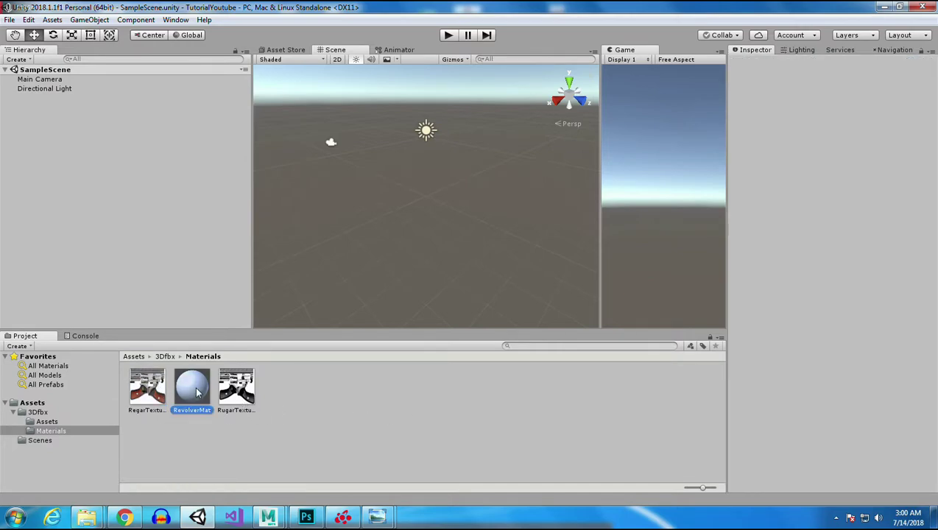
pyautogui.click(195, 390)
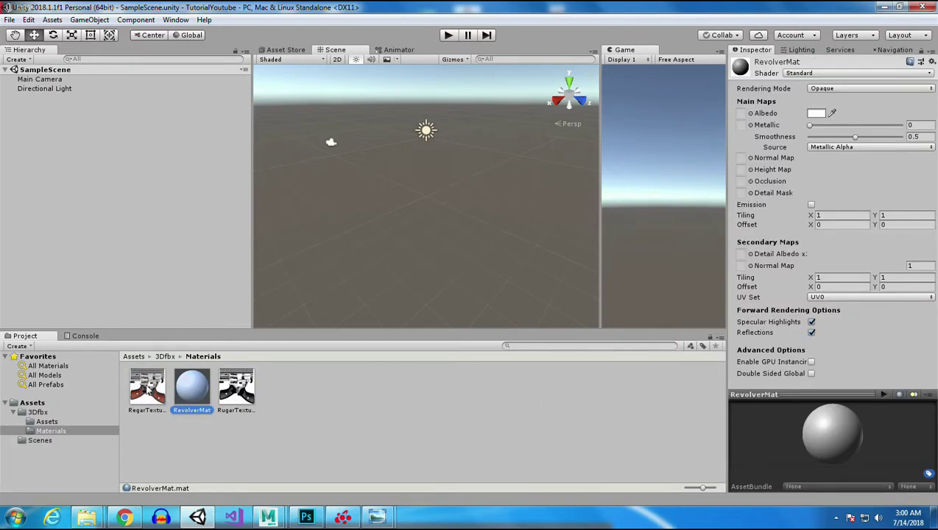
pyautogui.moveTo(148, 390); pyautogui.dragTo(741, 114)
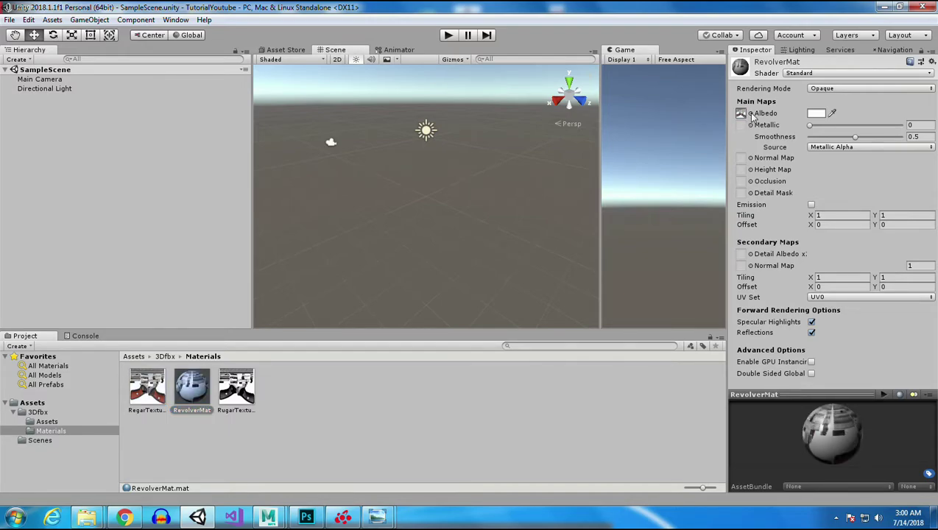
# - Assign RugarTextureBump to RevolverMat's main Normal Map slot and convert the texture to a normal map
pyautogui.click(235, 390)
pyautogui.moveTo(235, 390); pyautogui.dragTo(742, 160)
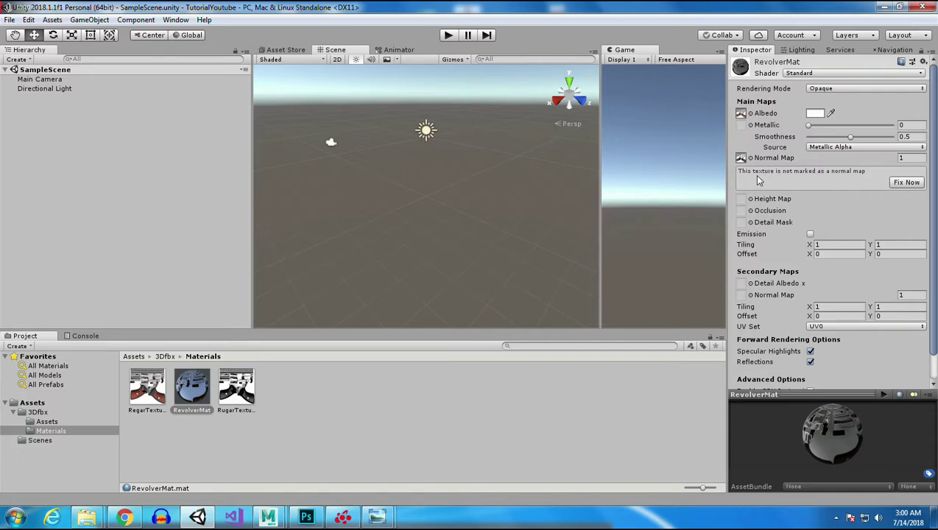
pyautogui.click(902, 183)
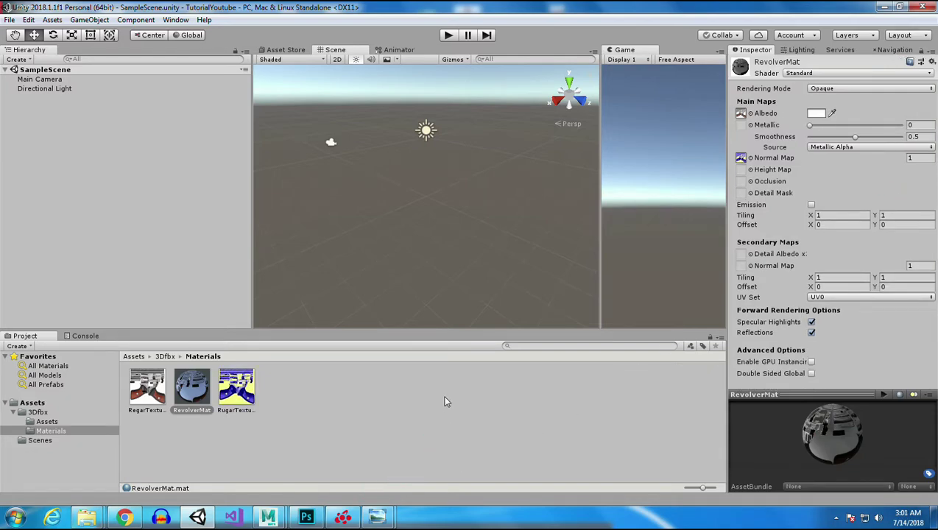
# - Set the import Scale Factor of the Revolver model in 3Dfbx's Assets folder to 10 and apply it
pyautogui.click(46, 421)
pyautogui.click(151, 390)
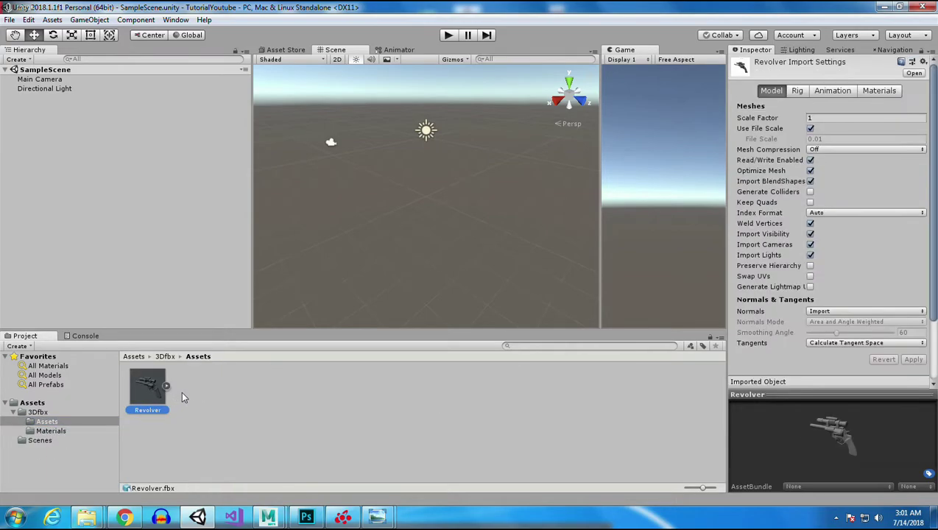
pyautogui.click(824, 117)
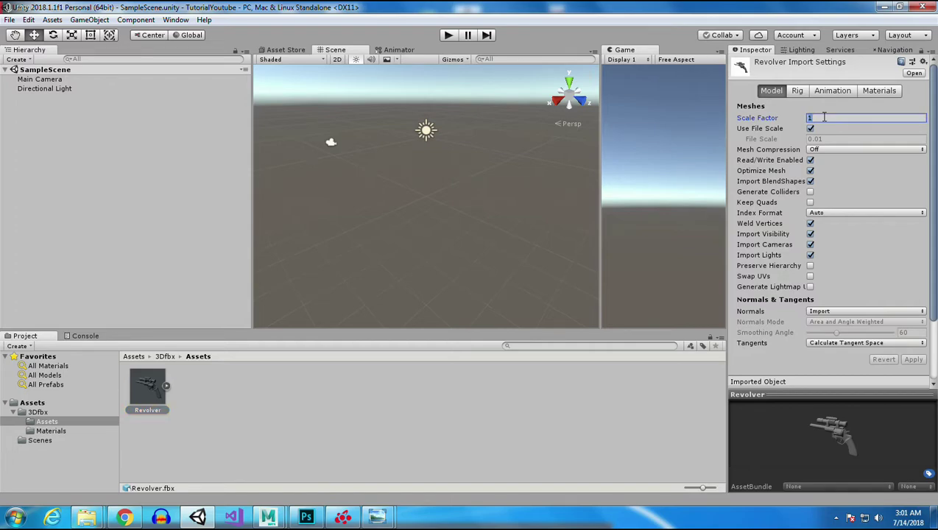
pyautogui.press('Return')
pyautogui.click(913, 359)
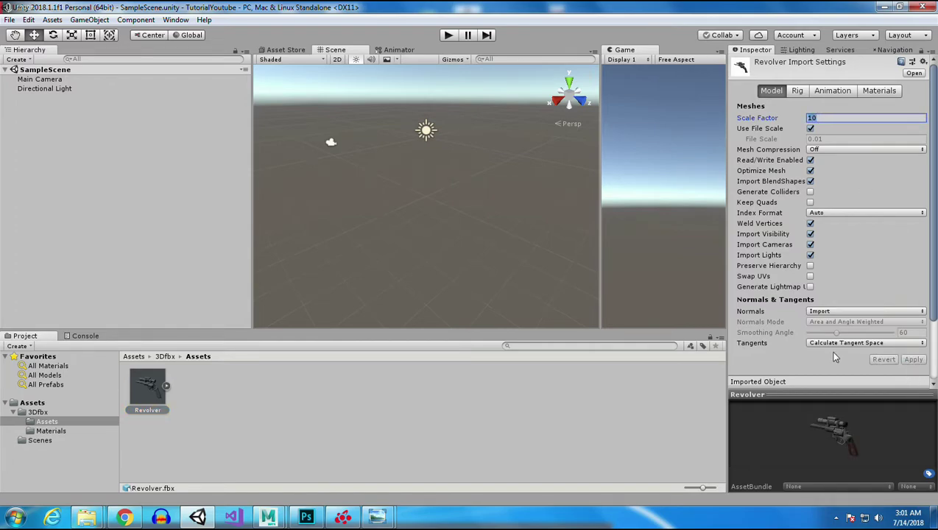
# - Add the Revolver model to SampleScene and frame it closely in the Scene view
pyautogui.moveTo(151, 386); pyautogui.dragTo(42, 159)
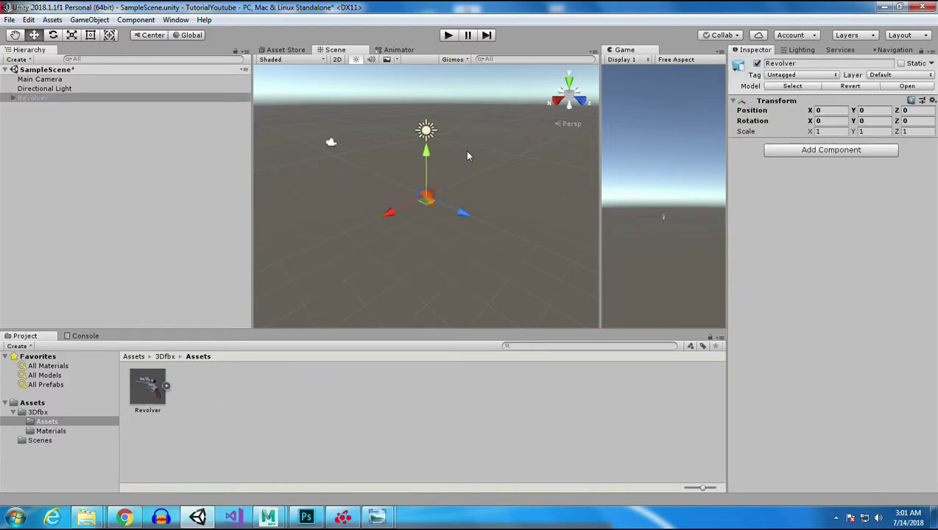
pyautogui.scroll(5, 434, 224)
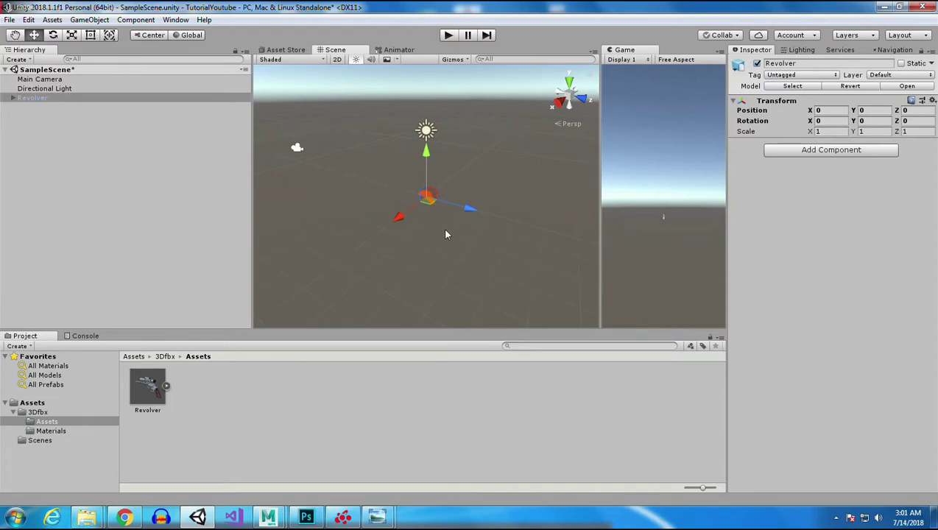
pyautogui.scroll(3, 444, 234)
pyautogui.keyDown('alt'); pyautogui.moveTo(382, 274); pyautogui.dragTo(455, 247); pyautogui.keyUp('alt')
pyautogui.keyDown('alt'); pyautogui.moveTo(454, 246); pyautogui.dragTo(729, 394, button='right'); pyautogui.keyUp('alt')
pyautogui.keyDown('alt'); pyautogui.moveTo(534, 255); pyautogui.dragTo(443, 242); pyautogui.keyUp('alt')
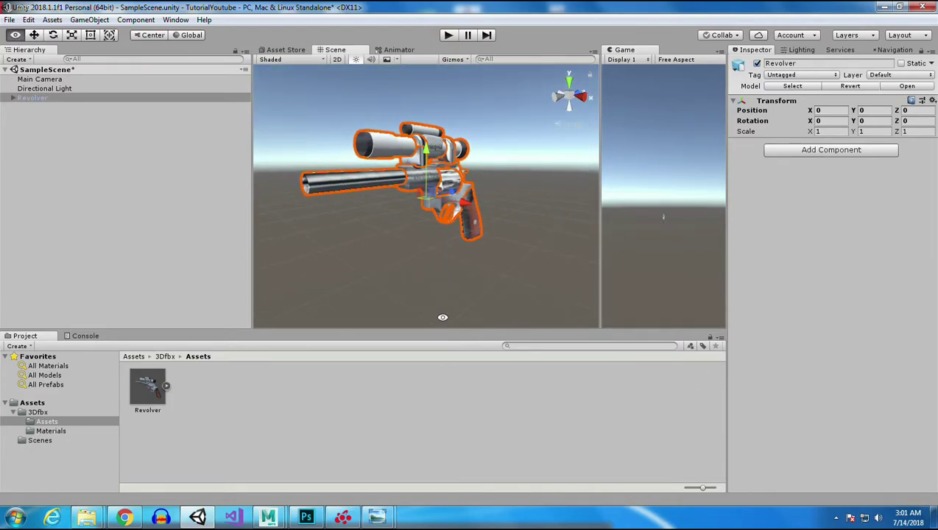
# - Apply RevolverMat from the Materials folder to the revolver's barrel, frame, grip and scope parts
pyautogui.click(47, 430)
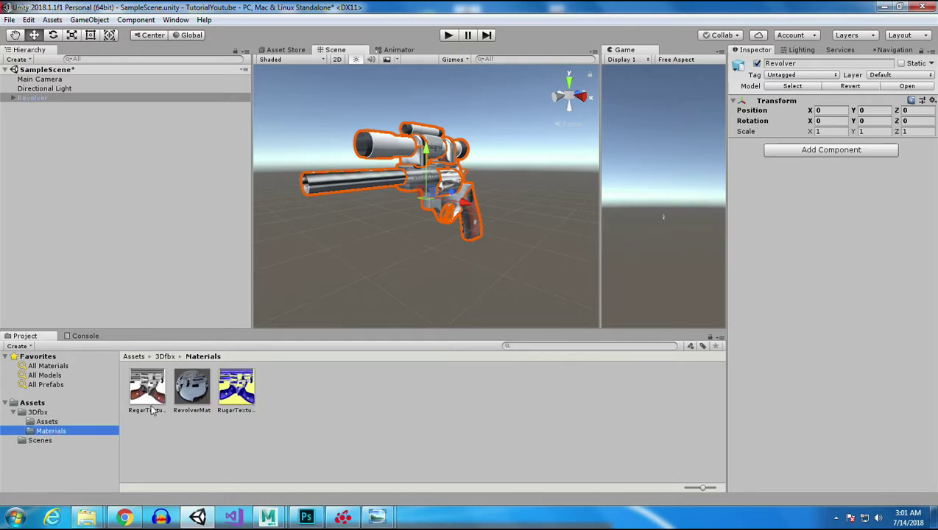
pyautogui.click(184, 390)
pyautogui.moveTo(192, 388); pyautogui.dragTo(355, 182)
pyautogui.moveTo(193, 387); pyautogui.dragTo(418, 187)
pyautogui.moveTo(196, 383); pyautogui.dragTo(471, 215)
pyautogui.moveTo(192, 386); pyautogui.dragTo(397, 147)
pyautogui.moveTo(183, 395); pyautogui.dragTo(418, 153)
# - Apply RevolverMat to the remaining frame parts around the revolver's cylinder and trigger guard
pyautogui.keyDown('alt'); pyautogui.moveTo(498, 233); pyautogui.dragTo(334, 257); pyautogui.keyUp('alt')
pyautogui.keyDown('alt'); pyautogui.moveTo(335, 257); pyautogui.dragTo(588, 325, button='right'); pyautogui.keyUp('alt')
pyautogui.keyDown('alt'); pyautogui.moveTo(479, 156); pyautogui.dragTo(396, 191, button='middle'); pyautogui.keyUp('alt')
pyautogui.moveTo(185, 390); pyautogui.dragTo(374, 226)
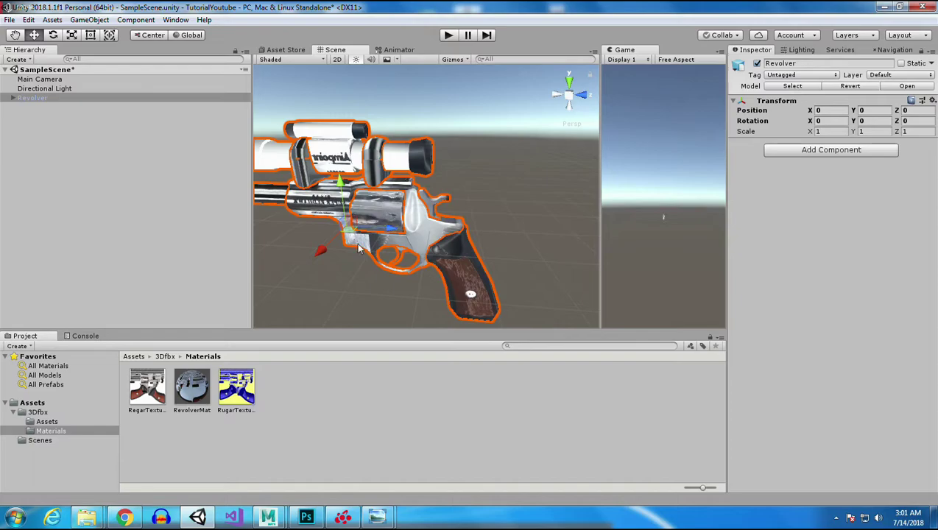
pyautogui.moveTo(184, 381); pyautogui.dragTo(401, 237)
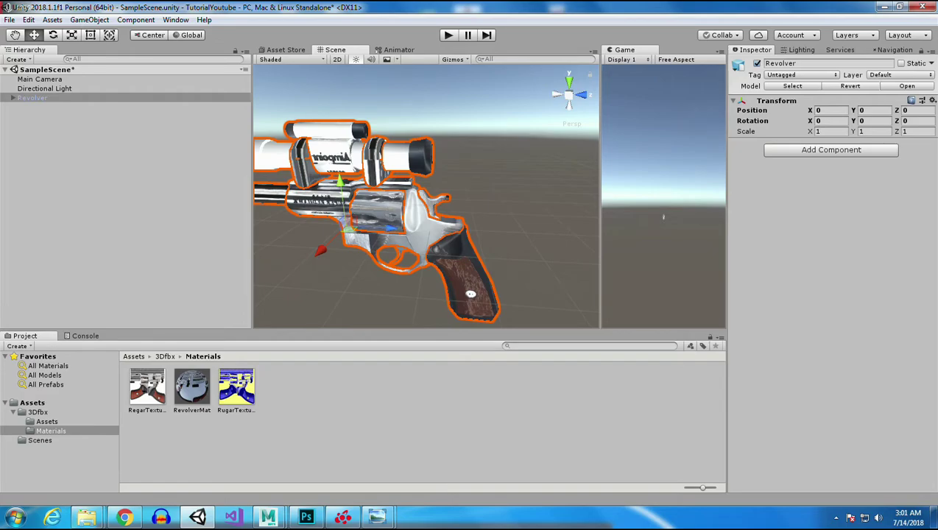
# - Clear the selection and examine the textured barrel, cylinder and frame on both sides of the revolver
pyautogui.click(356, 412)
pyautogui.keyDown('alt'); pyautogui.moveTo(495, 297); pyautogui.dragTo(449, 243); pyautogui.keyUp('alt')
pyautogui.scroll(3, 504, 289)
pyautogui.keyDown('alt'); pyautogui.moveTo(449, 243); pyautogui.dragTo(480, 177, button='right'); pyautogui.keyUp('alt')
pyautogui.keyDown('alt'); pyautogui.moveTo(479, 176); pyautogui.dragTo(459, 223, button='middle'); pyautogui.keyUp('alt')
pyautogui.keyDown('alt'); pyautogui.moveTo(462, 252); pyautogui.dragTo(407, 254); pyautogui.keyUp('alt')
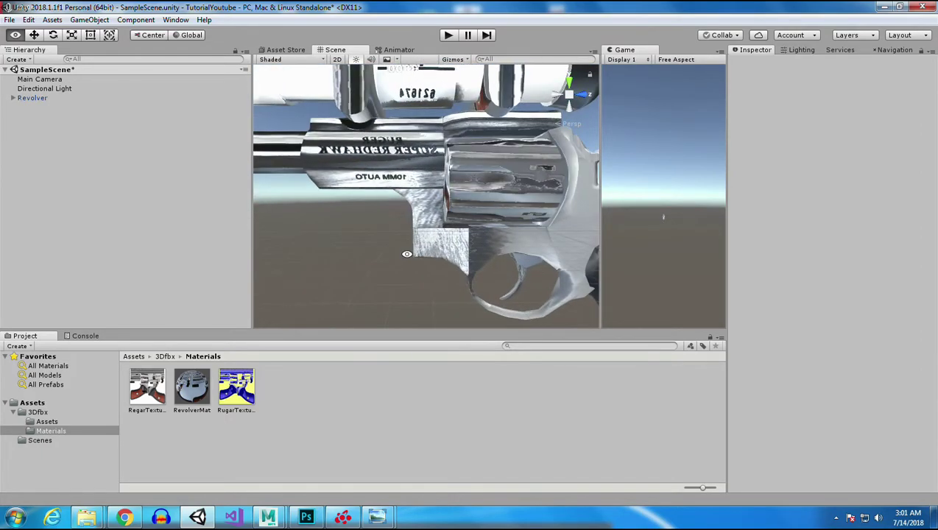
pyautogui.keyDown('alt'); pyautogui.moveTo(406, 254); pyautogui.dragTo(394, 200, button='right'); pyautogui.keyUp('alt')
pyautogui.keyDown('alt'); pyautogui.moveTo(351, 212); pyautogui.dragTo(877, 207); pyautogui.keyUp('alt')
pyautogui.keyDown('alt'); pyautogui.moveTo(409, 171); pyautogui.dragTo(924, 519, button='right'); pyautogui.keyUp('alt')
pyautogui.keyDown('alt'); pyautogui.moveTo(383, 191); pyautogui.dragTo(490, 187); pyautogui.keyUp('alt')
pyautogui.keyDown('alt'); pyautogui.moveTo(412, 226); pyautogui.dragTo(712, 193); pyautogui.keyUp('alt')
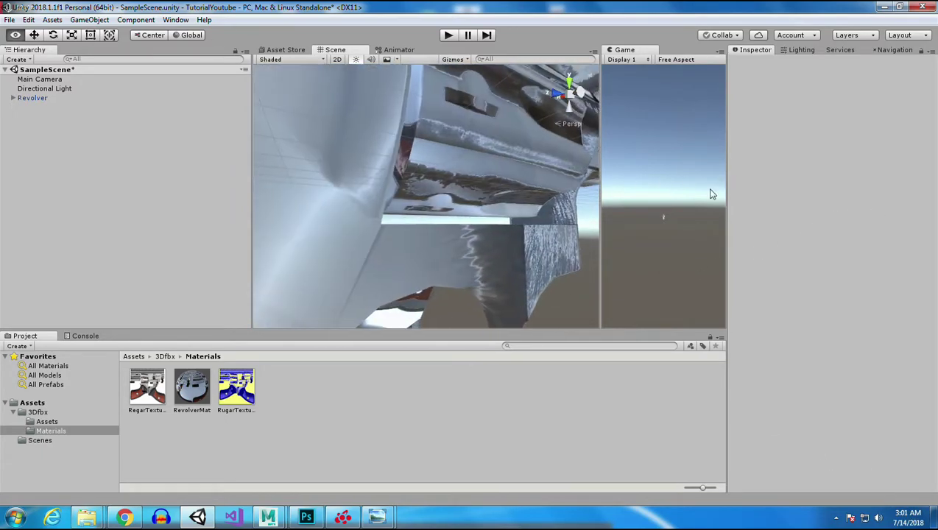
pyautogui.keyDown('alt'); pyautogui.moveTo(519, 238); pyautogui.dragTo(414, 147, button='right'); pyautogui.keyUp('alt')
pyautogui.keyDown('alt'); pyautogui.moveTo(544, 239); pyautogui.dragTo(431, 259); pyautogui.keyUp('alt')
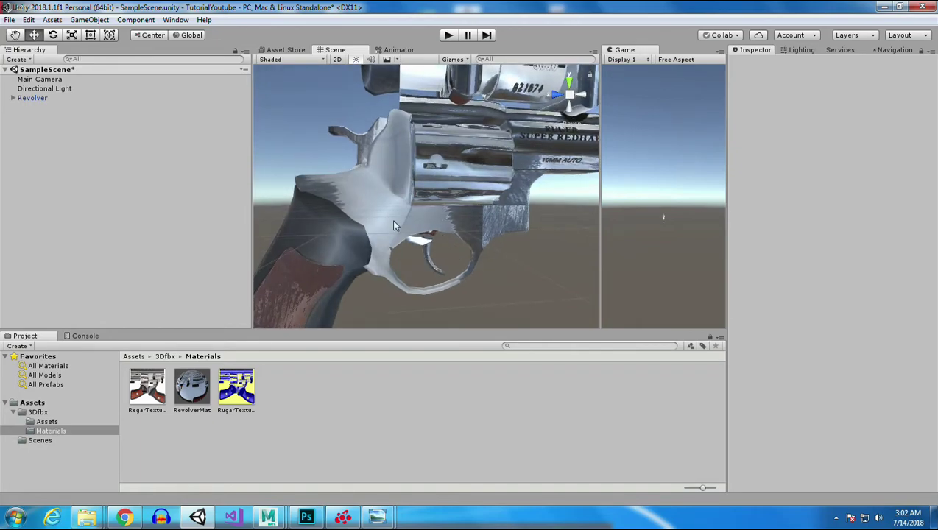
# - Examine the texture on the revolver's grip and trigger guard up close
pyautogui.keyDown('alt'); pyautogui.moveTo(529, 188); pyautogui.dragTo(513, 285); pyautogui.keyUp('alt')
pyautogui.keyDown('alt'); pyautogui.moveTo(513, 284); pyautogui.dragTo(385, 202, button='right'); pyautogui.keyUp('alt')
pyautogui.moveTo(386, 201); pyautogui.dragTo(448, 168, button='middle')
pyautogui.keyDown('alt'); pyautogui.moveTo(448, 168); pyautogui.dragTo(518, 270, button='right'); pyautogui.keyUp('alt')
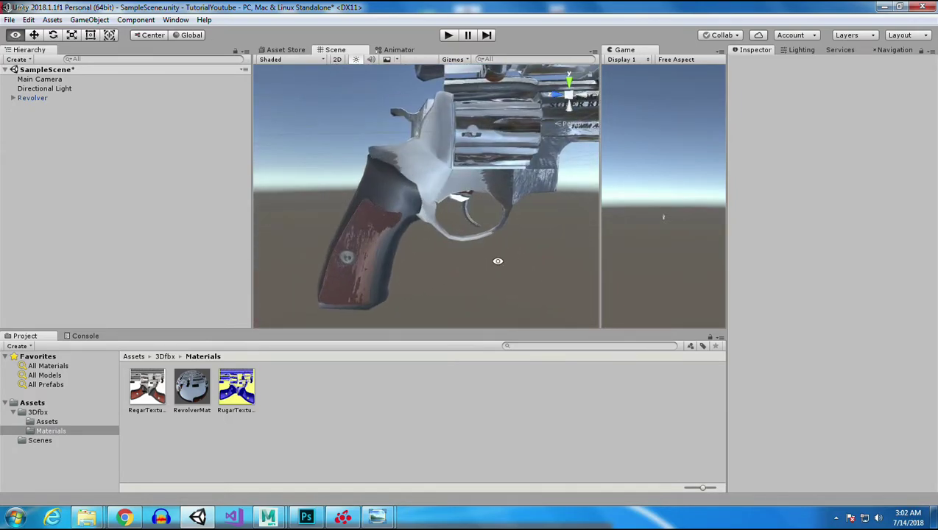
pyautogui.keyDown('alt'); pyautogui.moveTo(462, 248); pyautogui.dragTo(430, 230); pyautogui.keyUp('alt')
pyautogui.moveTo(430, 230); pyautogui.dragTo(455, 211, button='middle')
pyautogui.keyDown('alt'); pyautogui.moveTo(455, 210); pyautogui.dragTo(645, 458, button='right'); pyautogui.keyUp('alt')
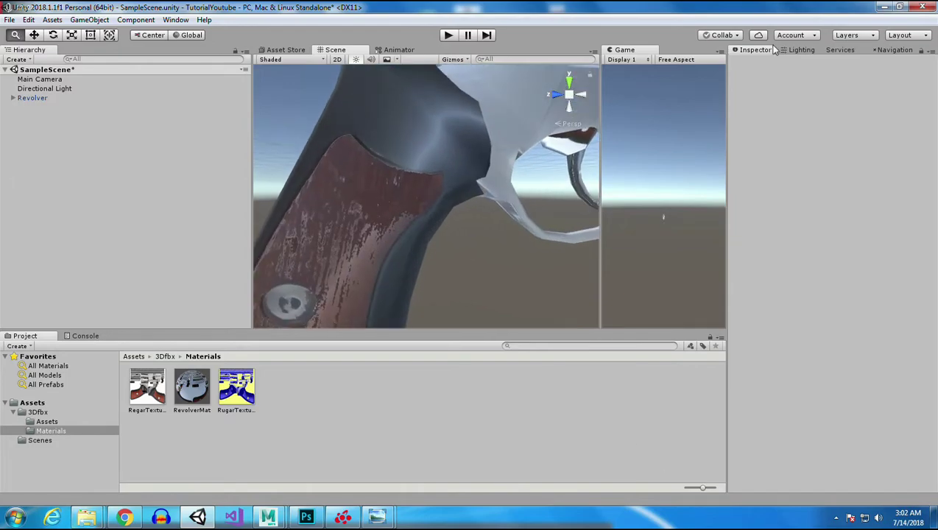
pyautogui.moveTo(394, 224); pyautogui.dragTo(564, 124, button='middle')
pyautogui.moveTo(456, 147); pyautogui.dragTo(398, 171, button='middle')
# - Lower the Smoothness of RevolverMat to 0.225
pyautogui.click(486, 179)
pyautogui.click(191, 387)
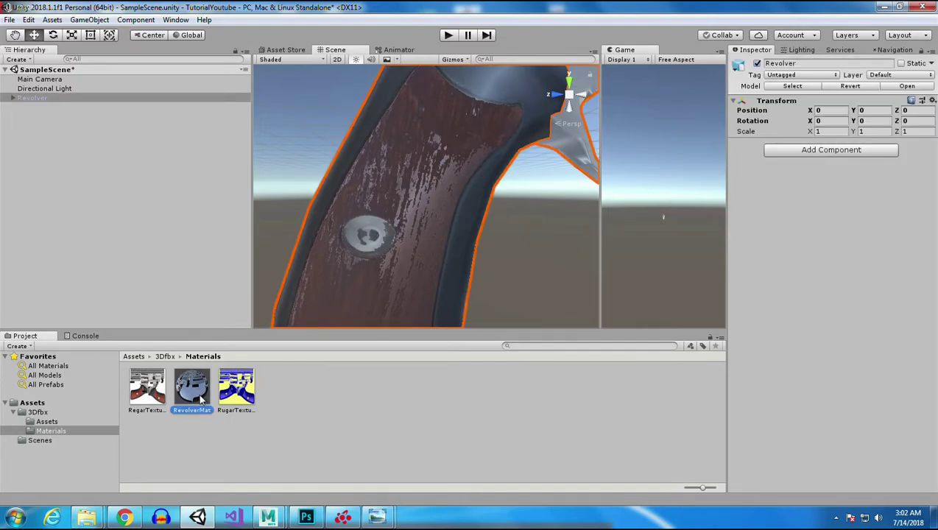
pyautogui.moveTo(857, 137); pyautogui.dragTo(829, 139)
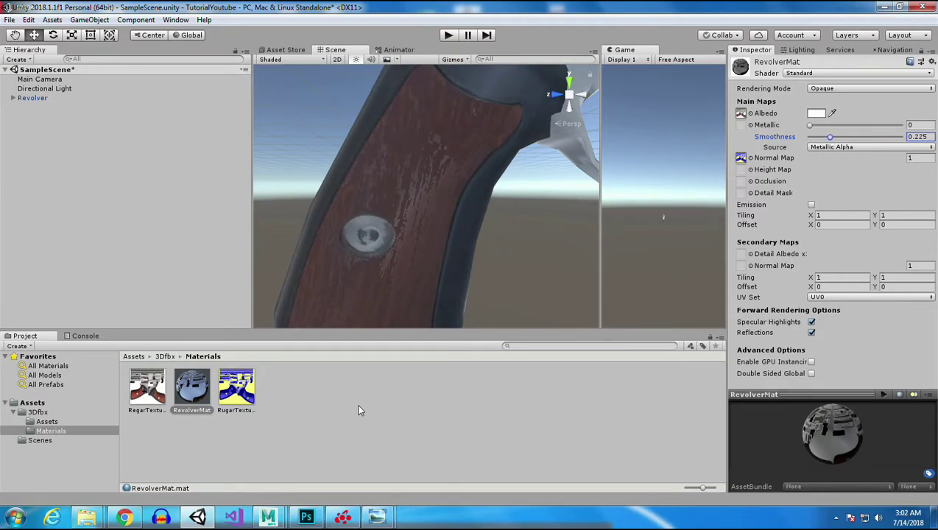
# - Duplicate RevolverMat and set the original material's Smoothness to 0.18
pyautogui.rightClick(192, 401)
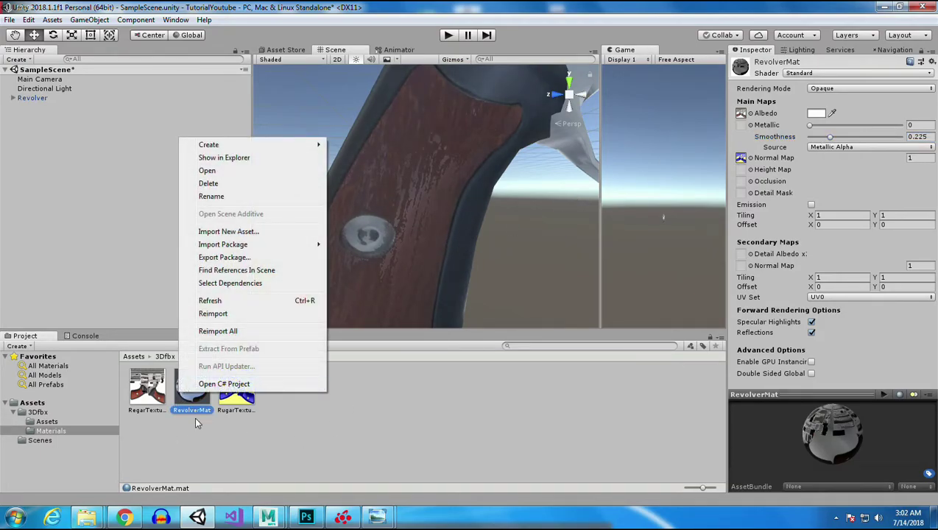
pyautogui.click(209, 385)
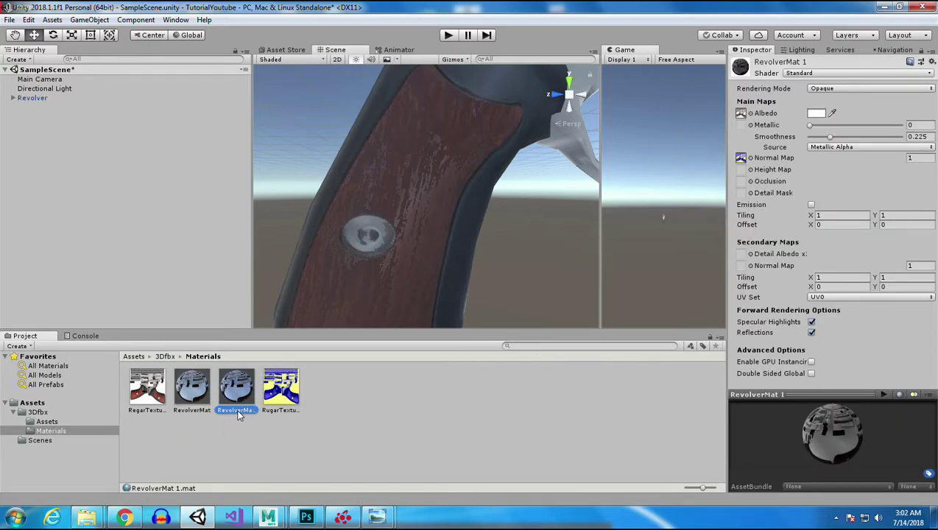
pyautogui.moveTo(541, 266); pyautogui.dragTo(406, 278, button='middle')
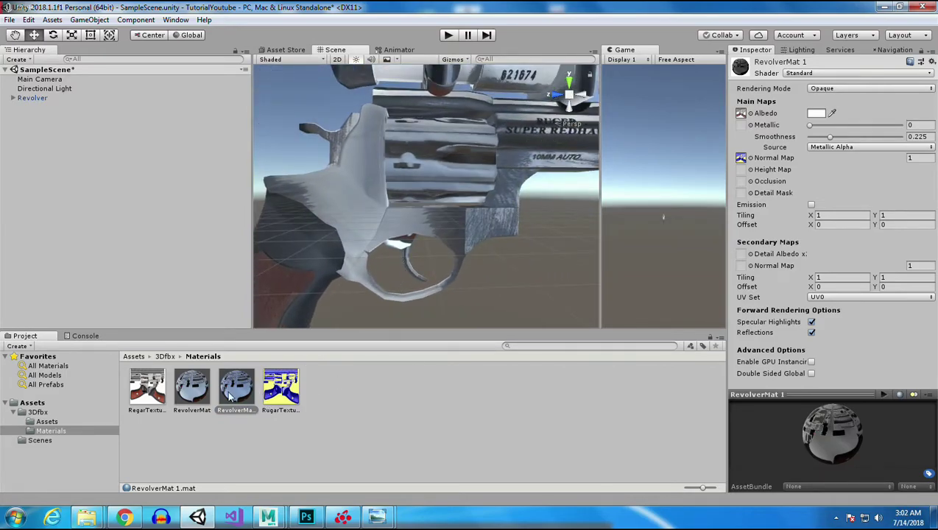
pyautogui.click(204, 381)
pyautogui.moveTo(830, 138); pyautogui.dragTo(829, 139)
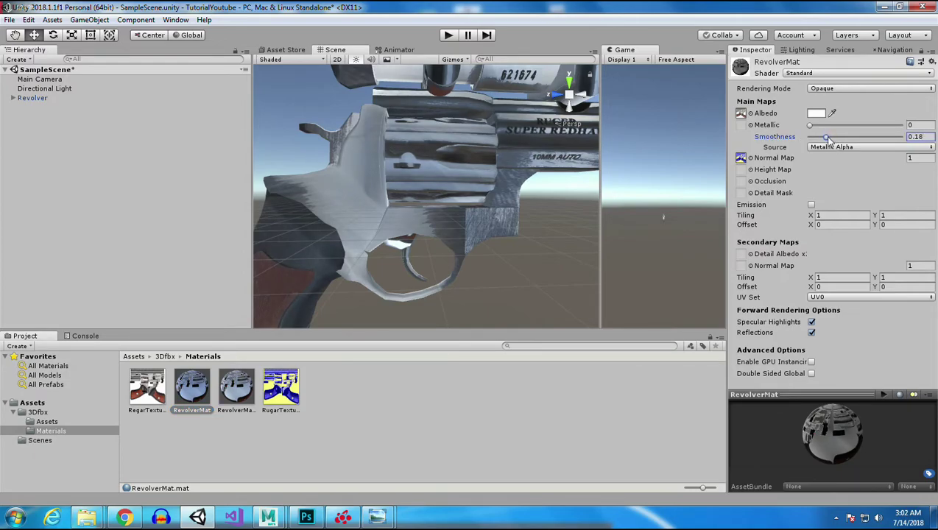
# - Apply the duplicate material to the revolver's grip and set its Metallic to 0.16 and Smoothness to 0.212
pyautogui.click(238, 386)
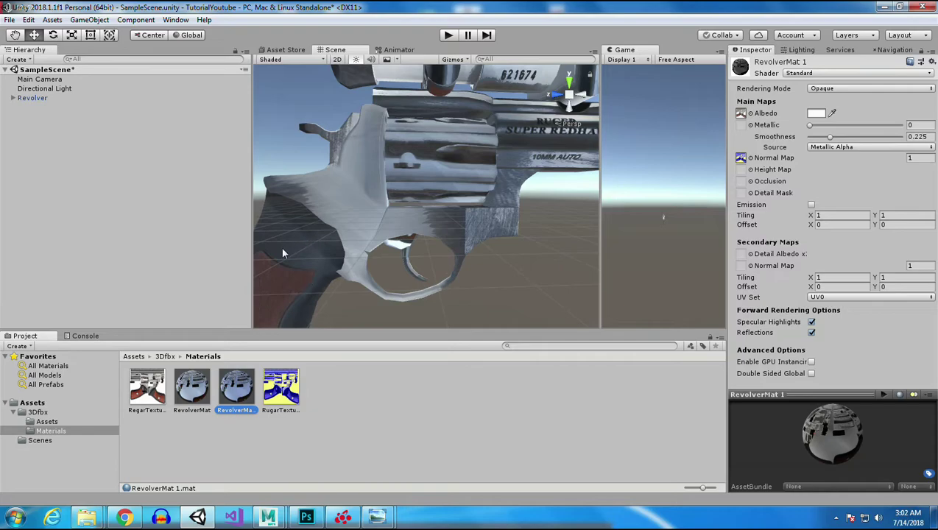
pyautogui.moveTo(375, 290); pyautogui.dragTo(472, 225, button='middle')
pyautogui.click(230, 396)
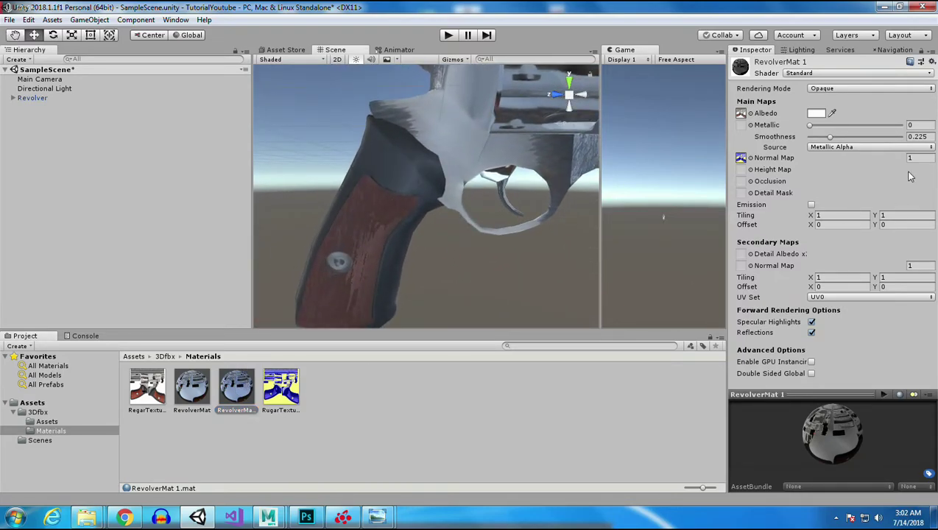
pyautogui.moveTo(828, 137)
pyautogui.mouseDown()
pyautogui.moveTo(908, 137)
pyautogui.moveTo(825, 140)
pyautogui.moveTo(816, 125)
pyautogui.moveTo(835, 128)
pyautogui.moveTo(825, 129)
pyautogui.mouseUp()
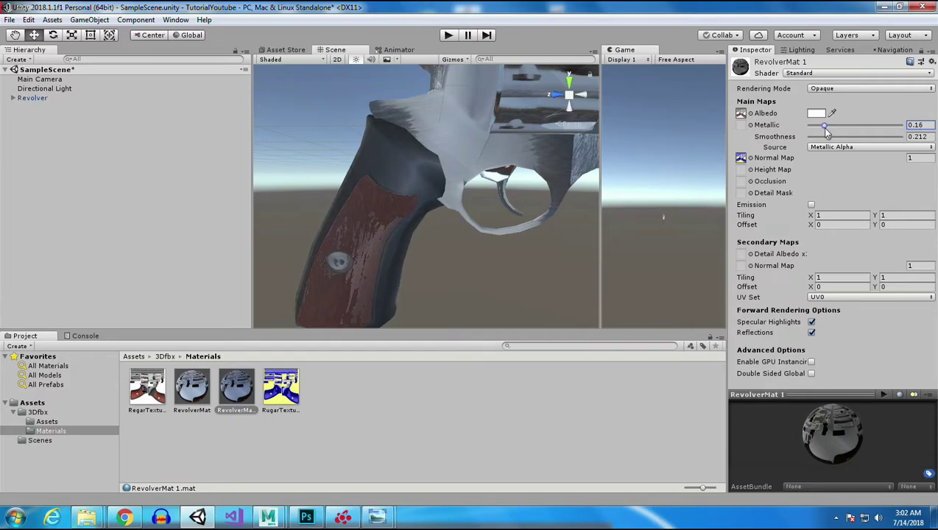
# - Set the original RevolverMat's Metallic to 0.7 and Smoothness to 0.314
pyautogui.click(195, 389)
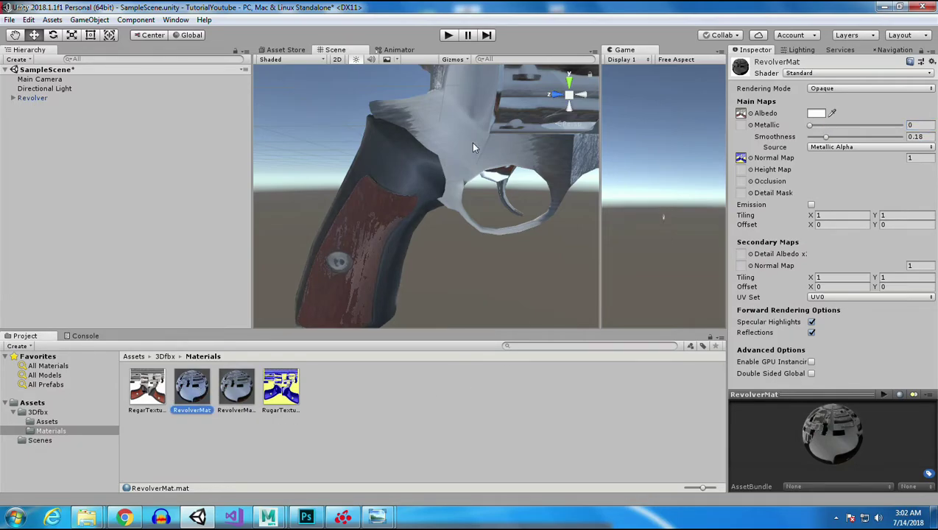
pyautogui.moveTo(809, 125); pyautogui.dragTo(902, 126)
pyautogui.moveTo(475, 188); pyautogui.dragTo(272, 305, button='middle')
pyautogui.keyDown('alt'); pyautogui.moveTo(550, 232); pyautogui.dragTo(597, 278); pyautogui.keyUp('alt')
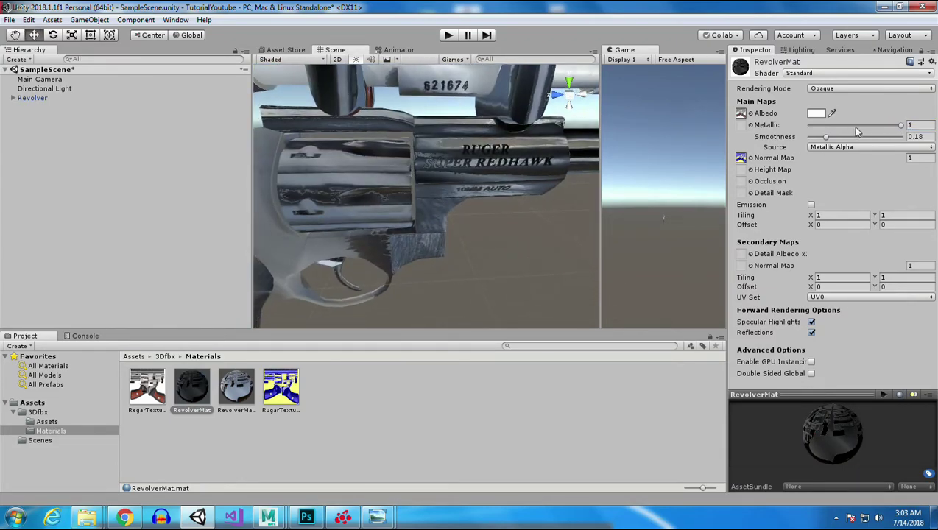
pyautogui.moveTo(898, 125); pyautogui.dragTo(837, 141)
# - Examine the adjusted metal and grip materials from both sides of the revolver
pyautogui.keyDown('alt'); pyautogui.moveTo(389, 241); pyautogui.dragTo(196, 243); pyautogui.keyUp('alt')
pyautogui.keyDown('alt'); pyautogui.moveTo(416, 250); pyautogui.dragTo(510, 273); pyautogui.keyUp('alt')
pyautogui.keyDown('alt'); pyautogui.moveTo(510, 272); pyautogui.dragTo(164, 251, button='right'); pyautogui.keyUp('alt')
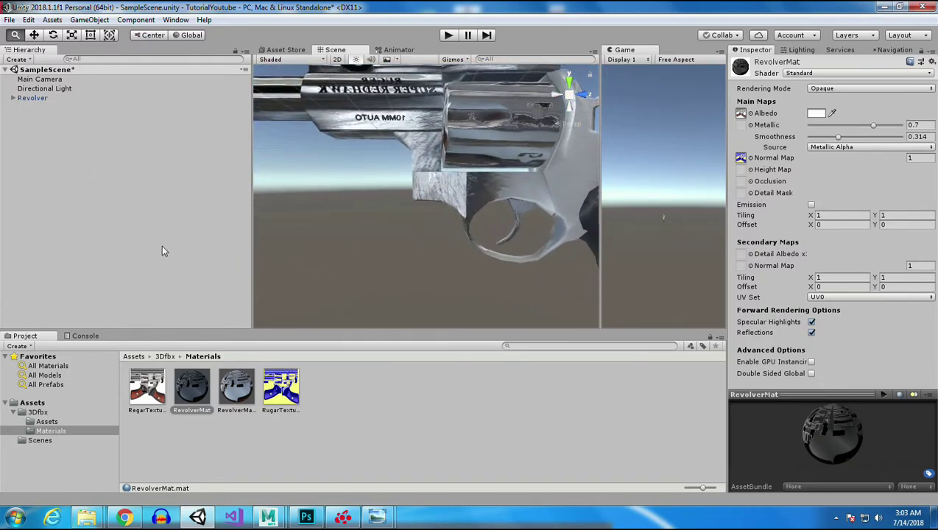
pyautogui.keyDown('alt'); pyautogui.moveTo(519, 164); pyautogui.dragTo(722, 167, button='middle'); pyautogui.keyUp('alt')
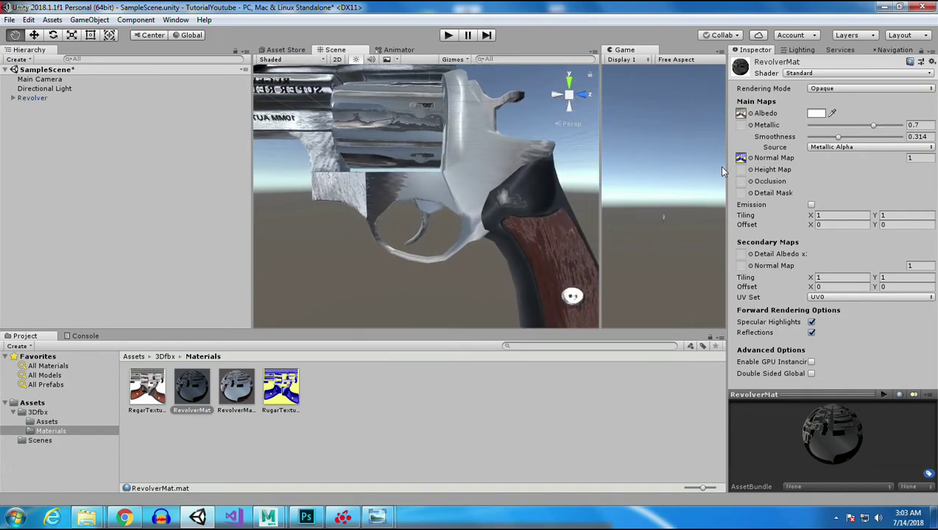
pyautogui.keyDown('alt'); pyautogui.moveTo(274, 167); pyautogui.dragTo(505, 231); pyautogui.keyUp('alt')
pyautogui.scroll(-8, 414, 297)
pyautogui.keyDown('alt'); pyautogui.moveTo(319, 220); pyautogui.dragTo(491, 231); pyautogui.keyUp('alt')
pyautogui.moveTo(491, 231); pyautogui.dragTo(468, 160, button='middle')
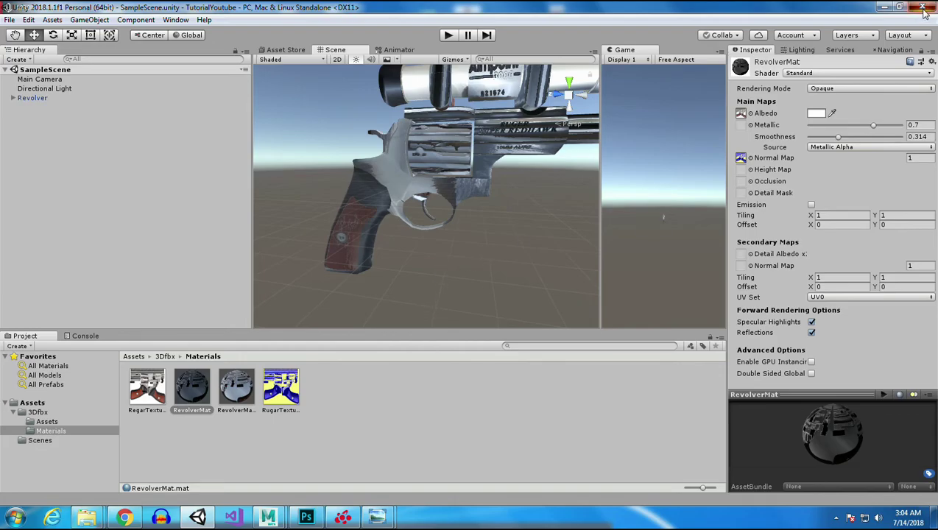
# - Switch to Maya and close the Tutorial folder window in front of the revolver model
pyautogui.hotkey('alt', 'Tab')
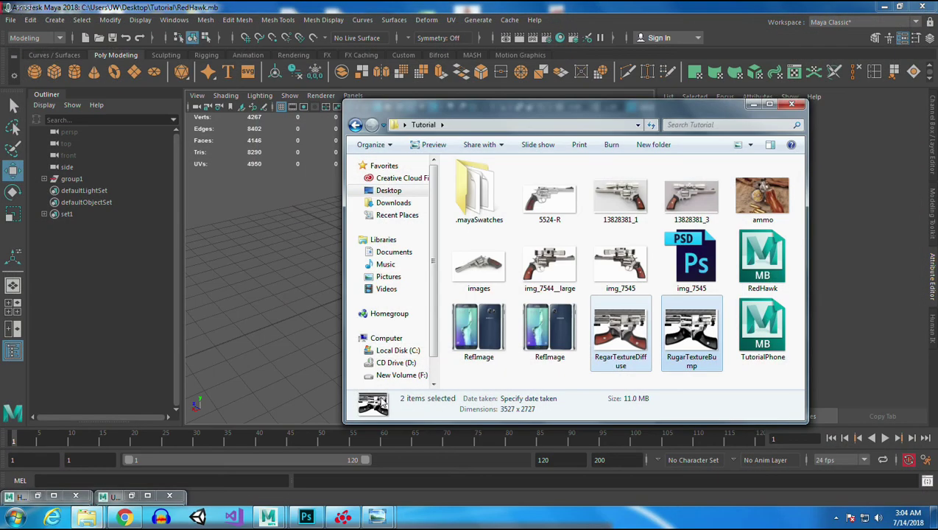
pyautogui.click(790, 105)
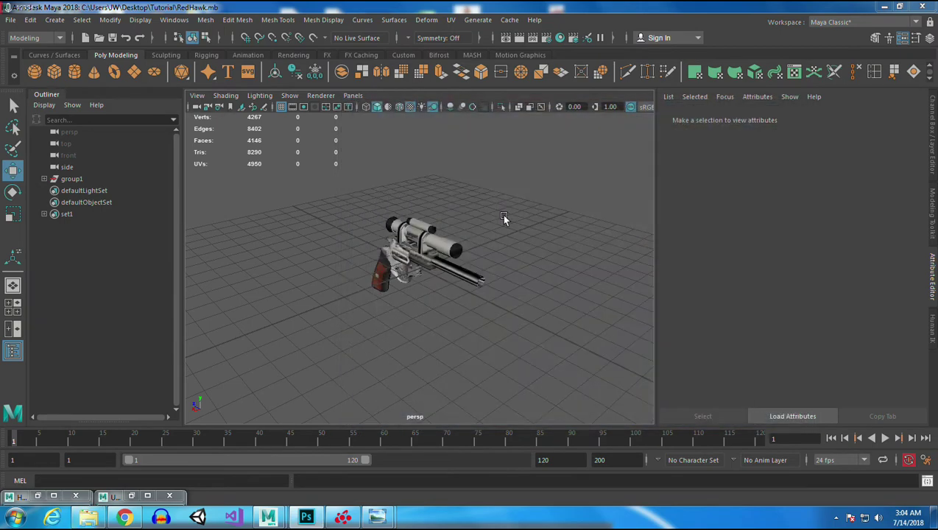